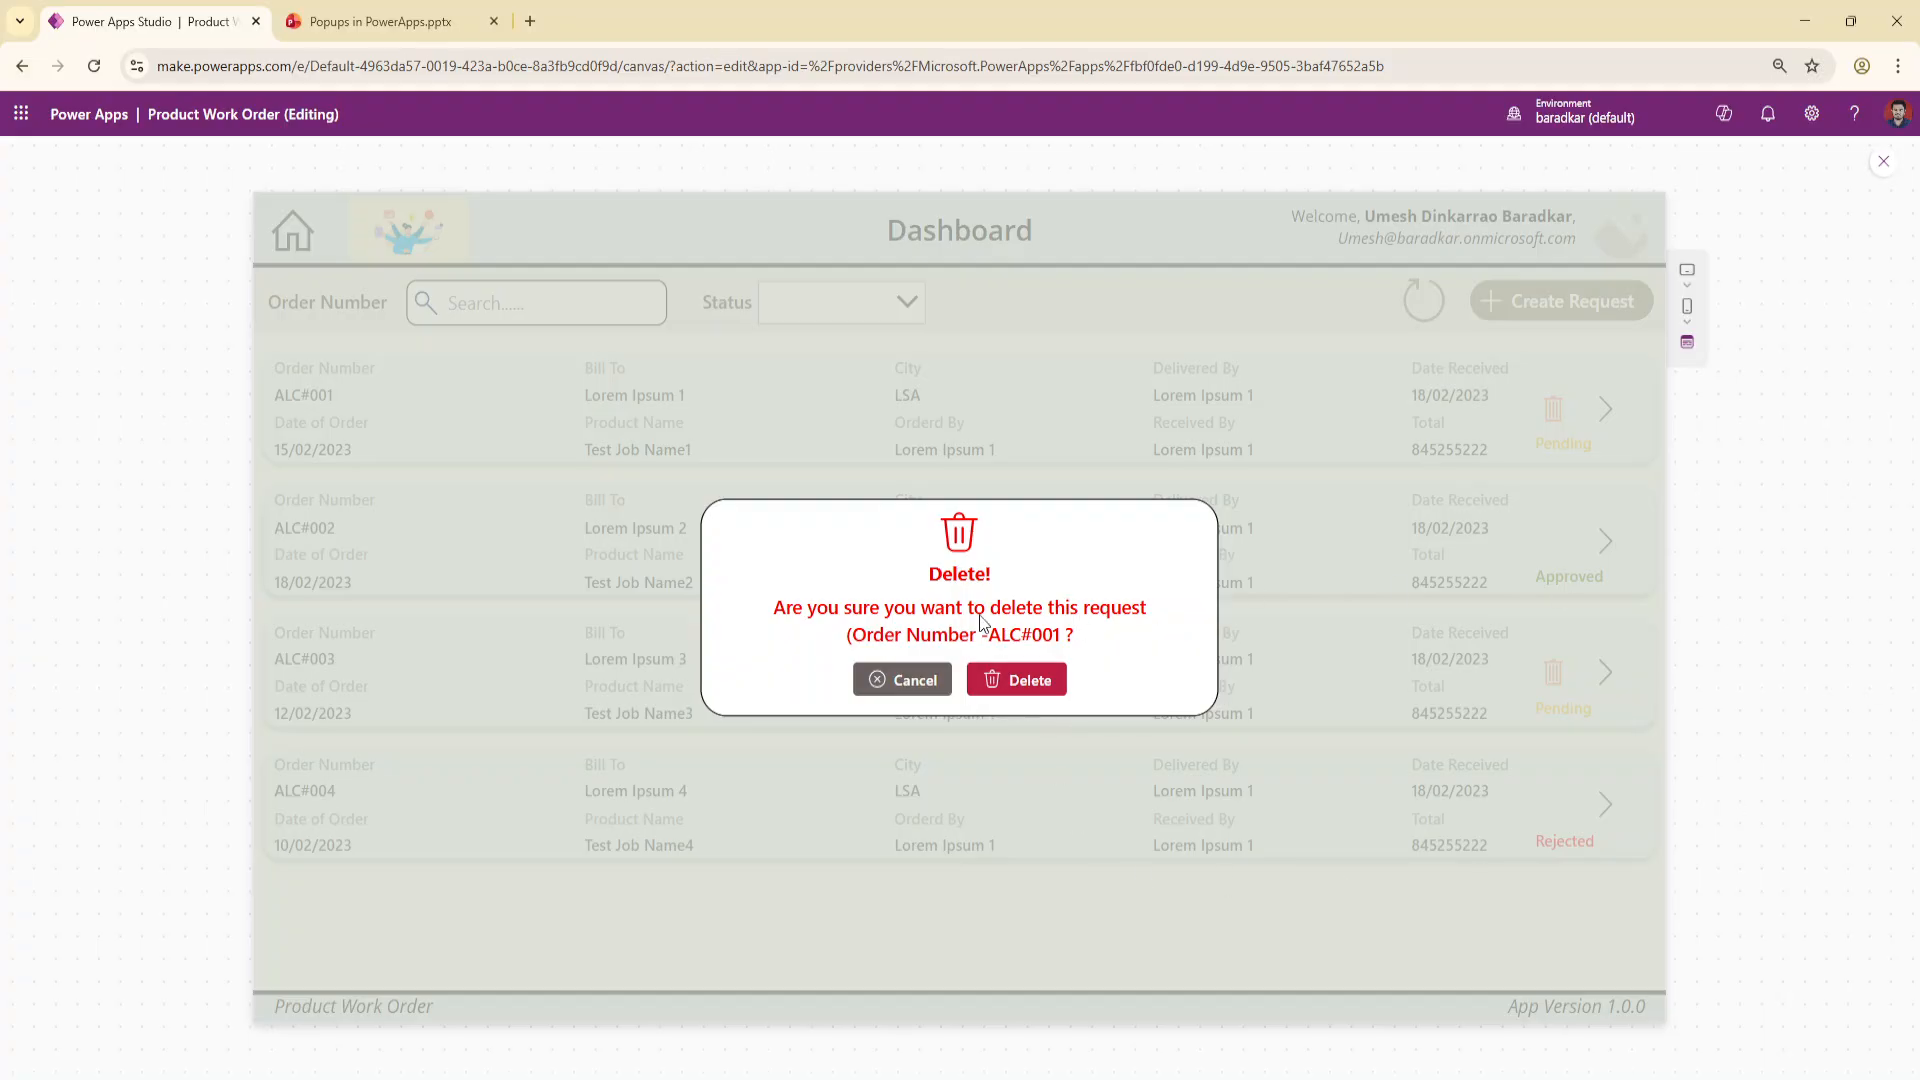
Demonstrate the delete confirmation popup on the first pending request in the app preview, cancelling the deletion each time
{"action": "left_click", "coordinate": [893, 693]}
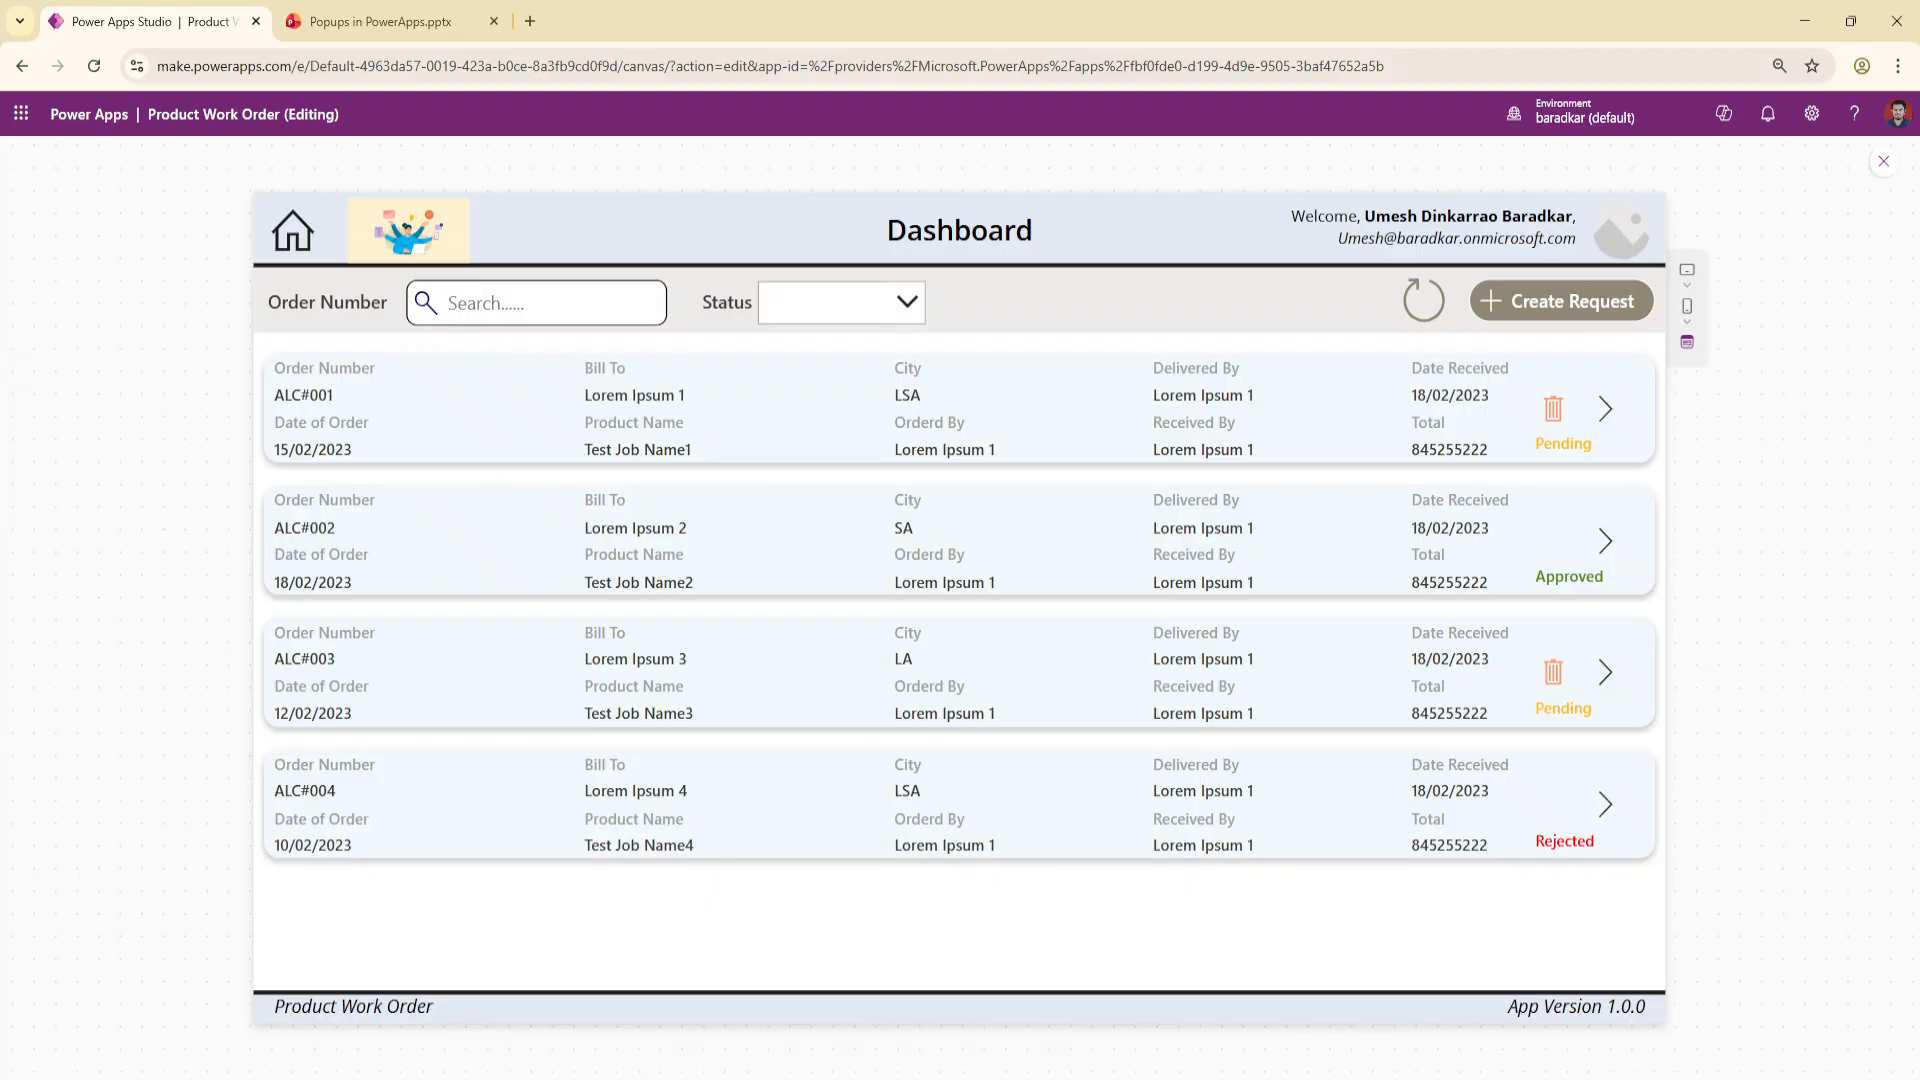
{"action": "left_click", "coordinate": [1553, 411]}
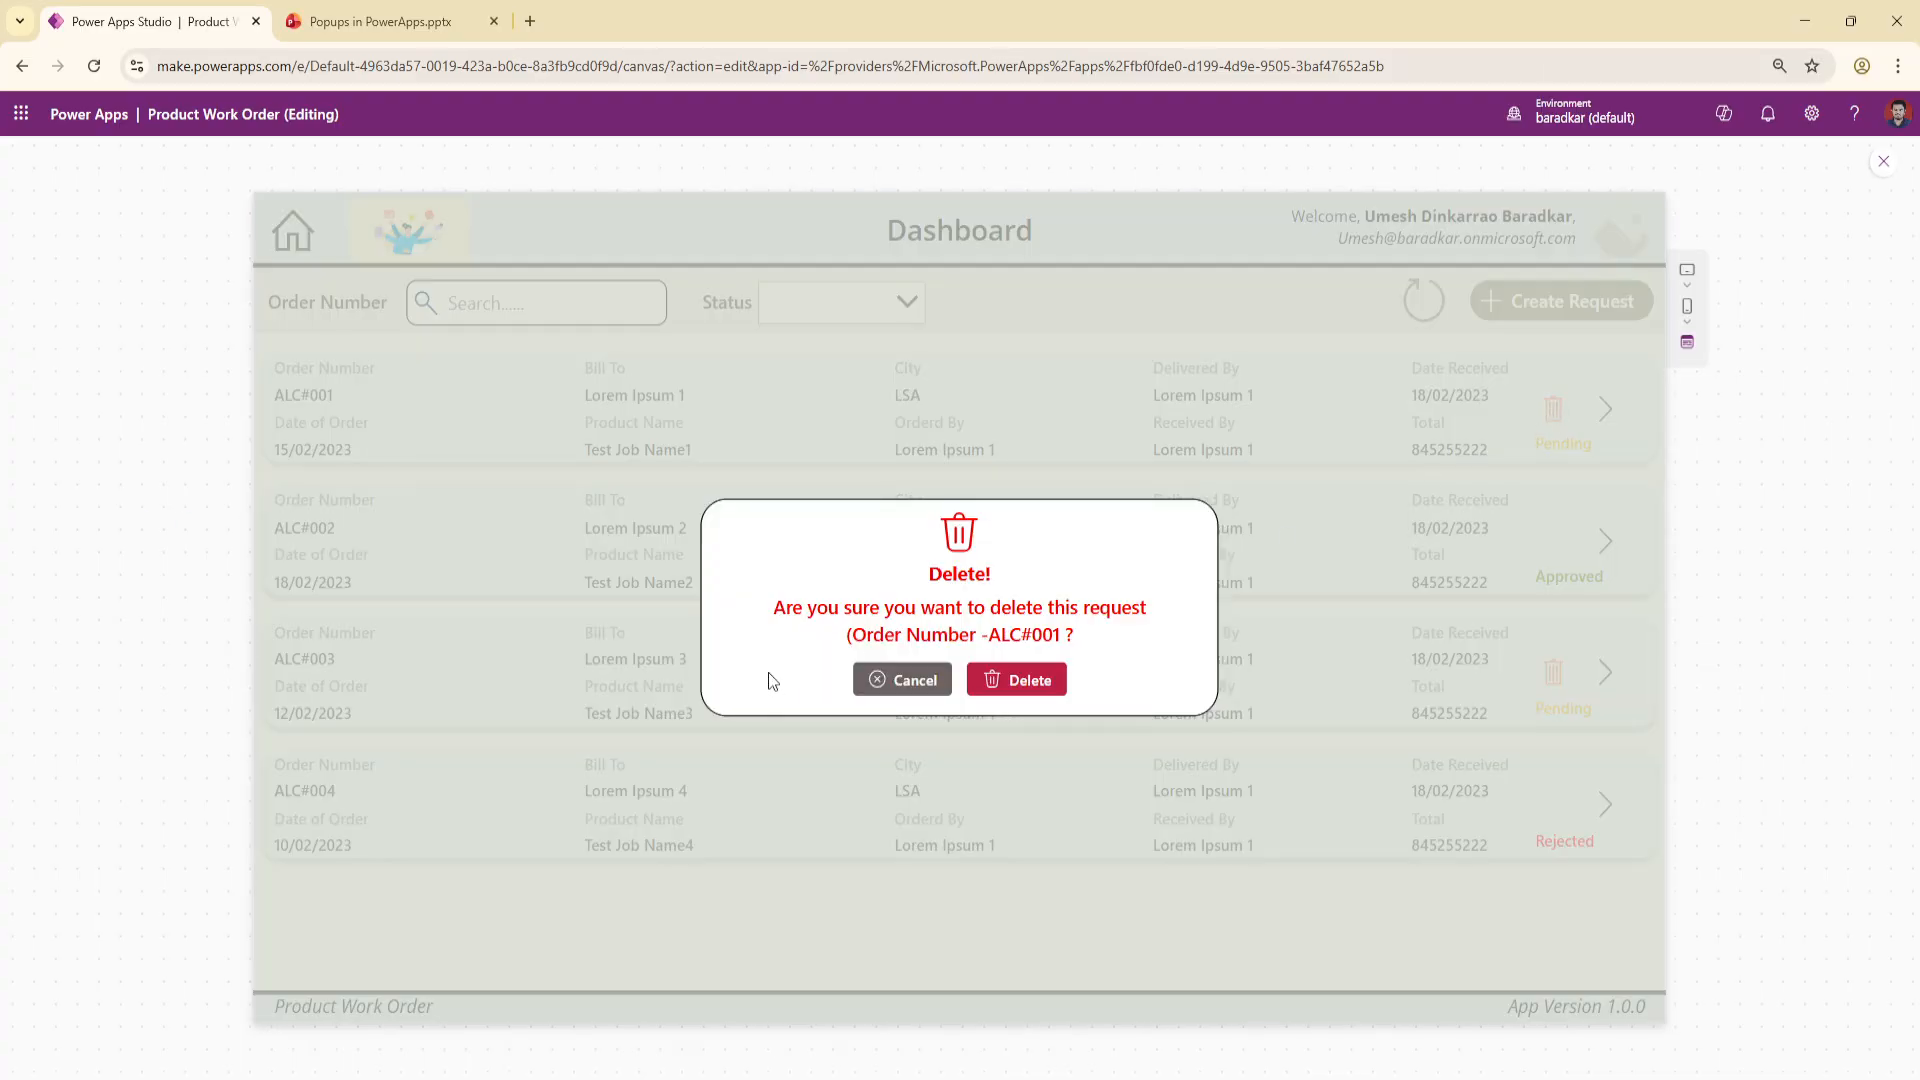
{"action": "left_click", "coordinate": [898, 683]}
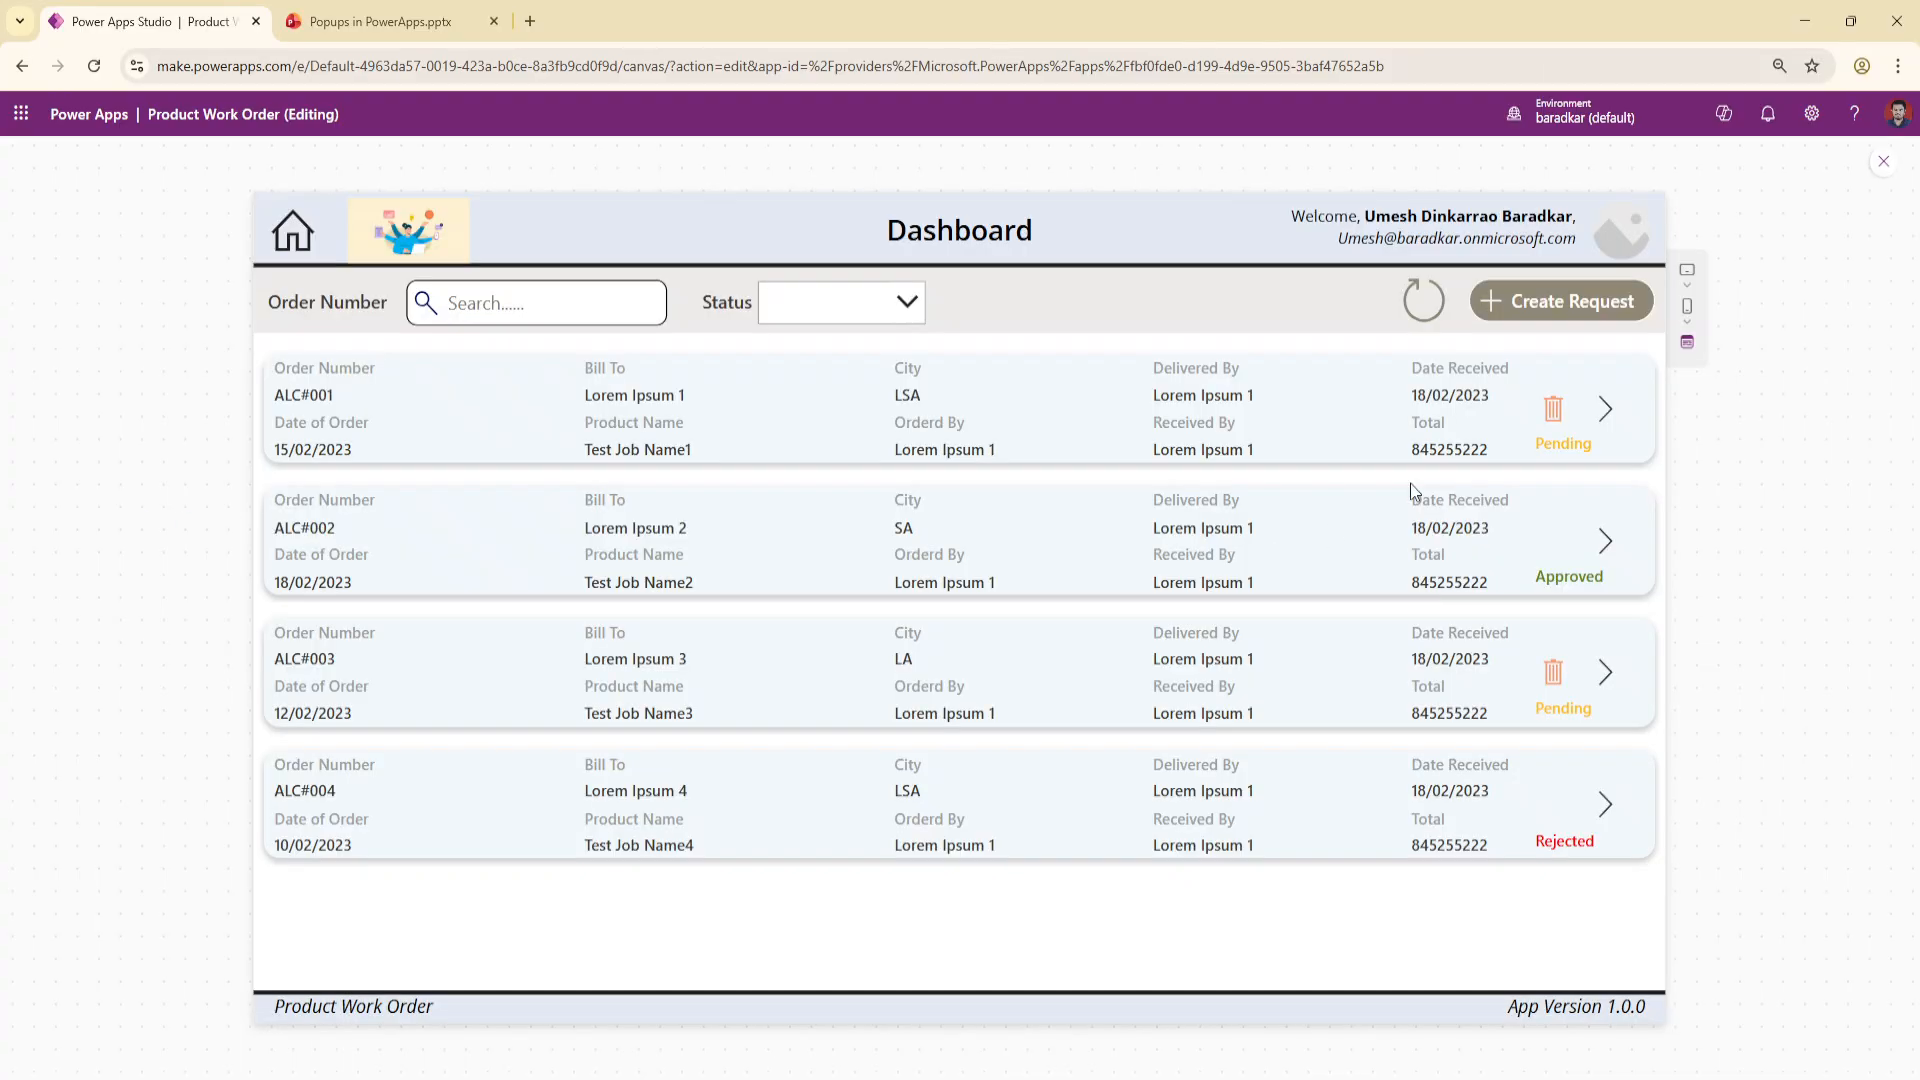
{"action": "left_click", "coordinate": [1555, 413]}
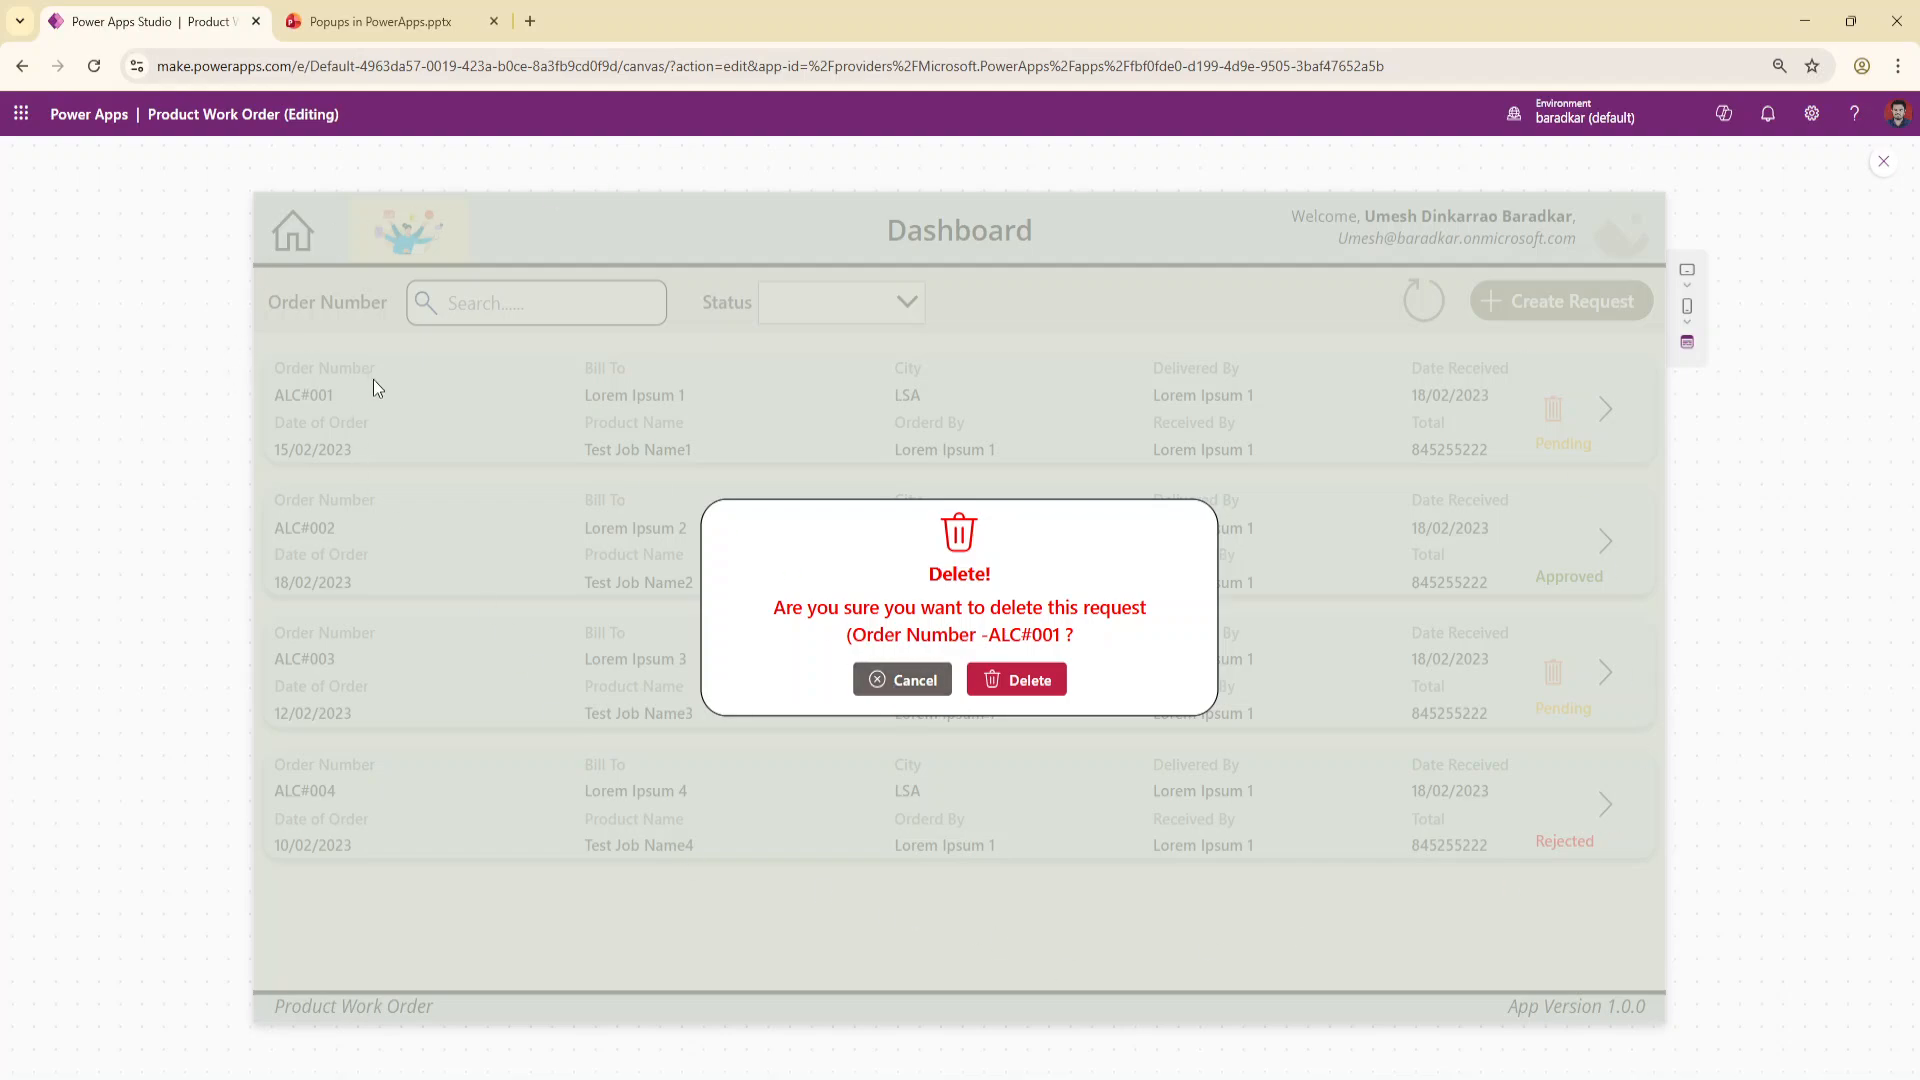
{"action": "left_click", "coordinate": [922, 690]}
Switch to the Popups in PowerApps presentation and read through the slides up to the steps for creating a popup component
{"action": "left_click", "coordinate": [303, 10]}
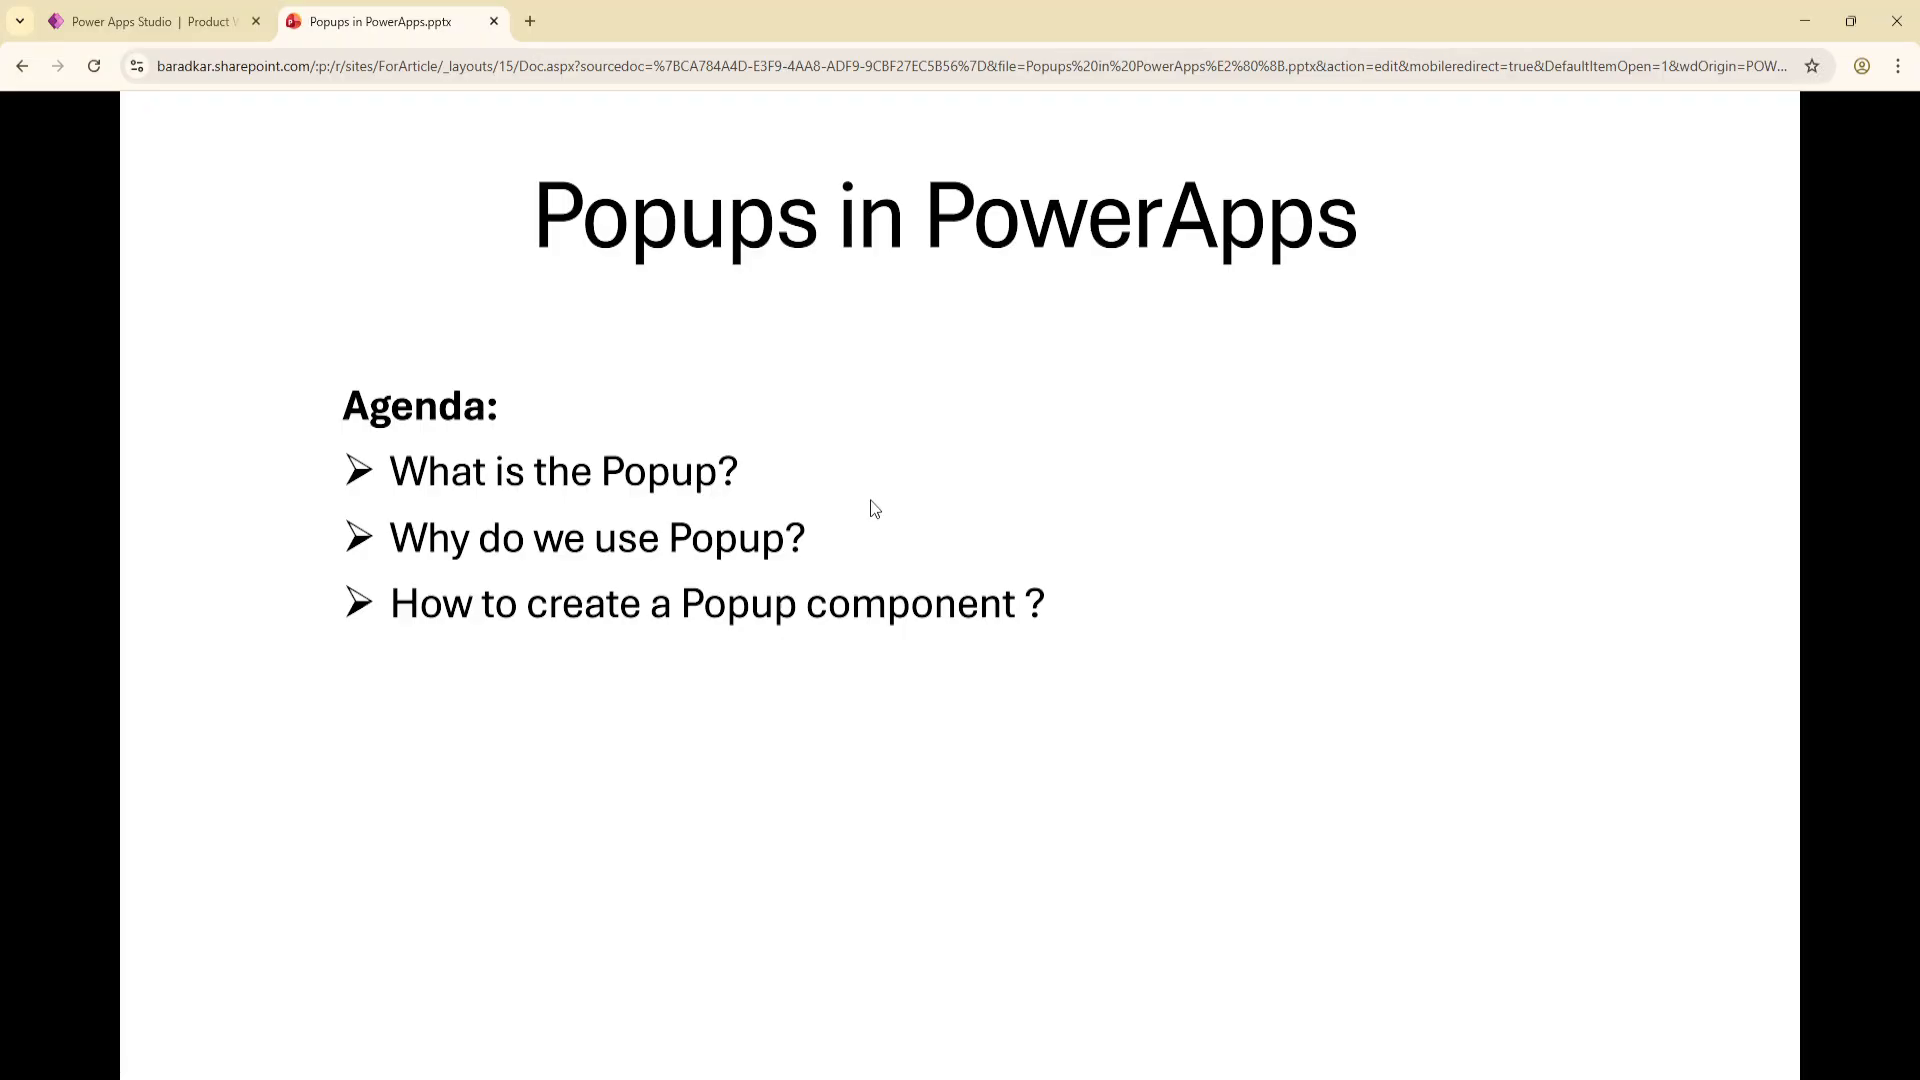
{"action": "left_click", "coordinate": [873, 508]}
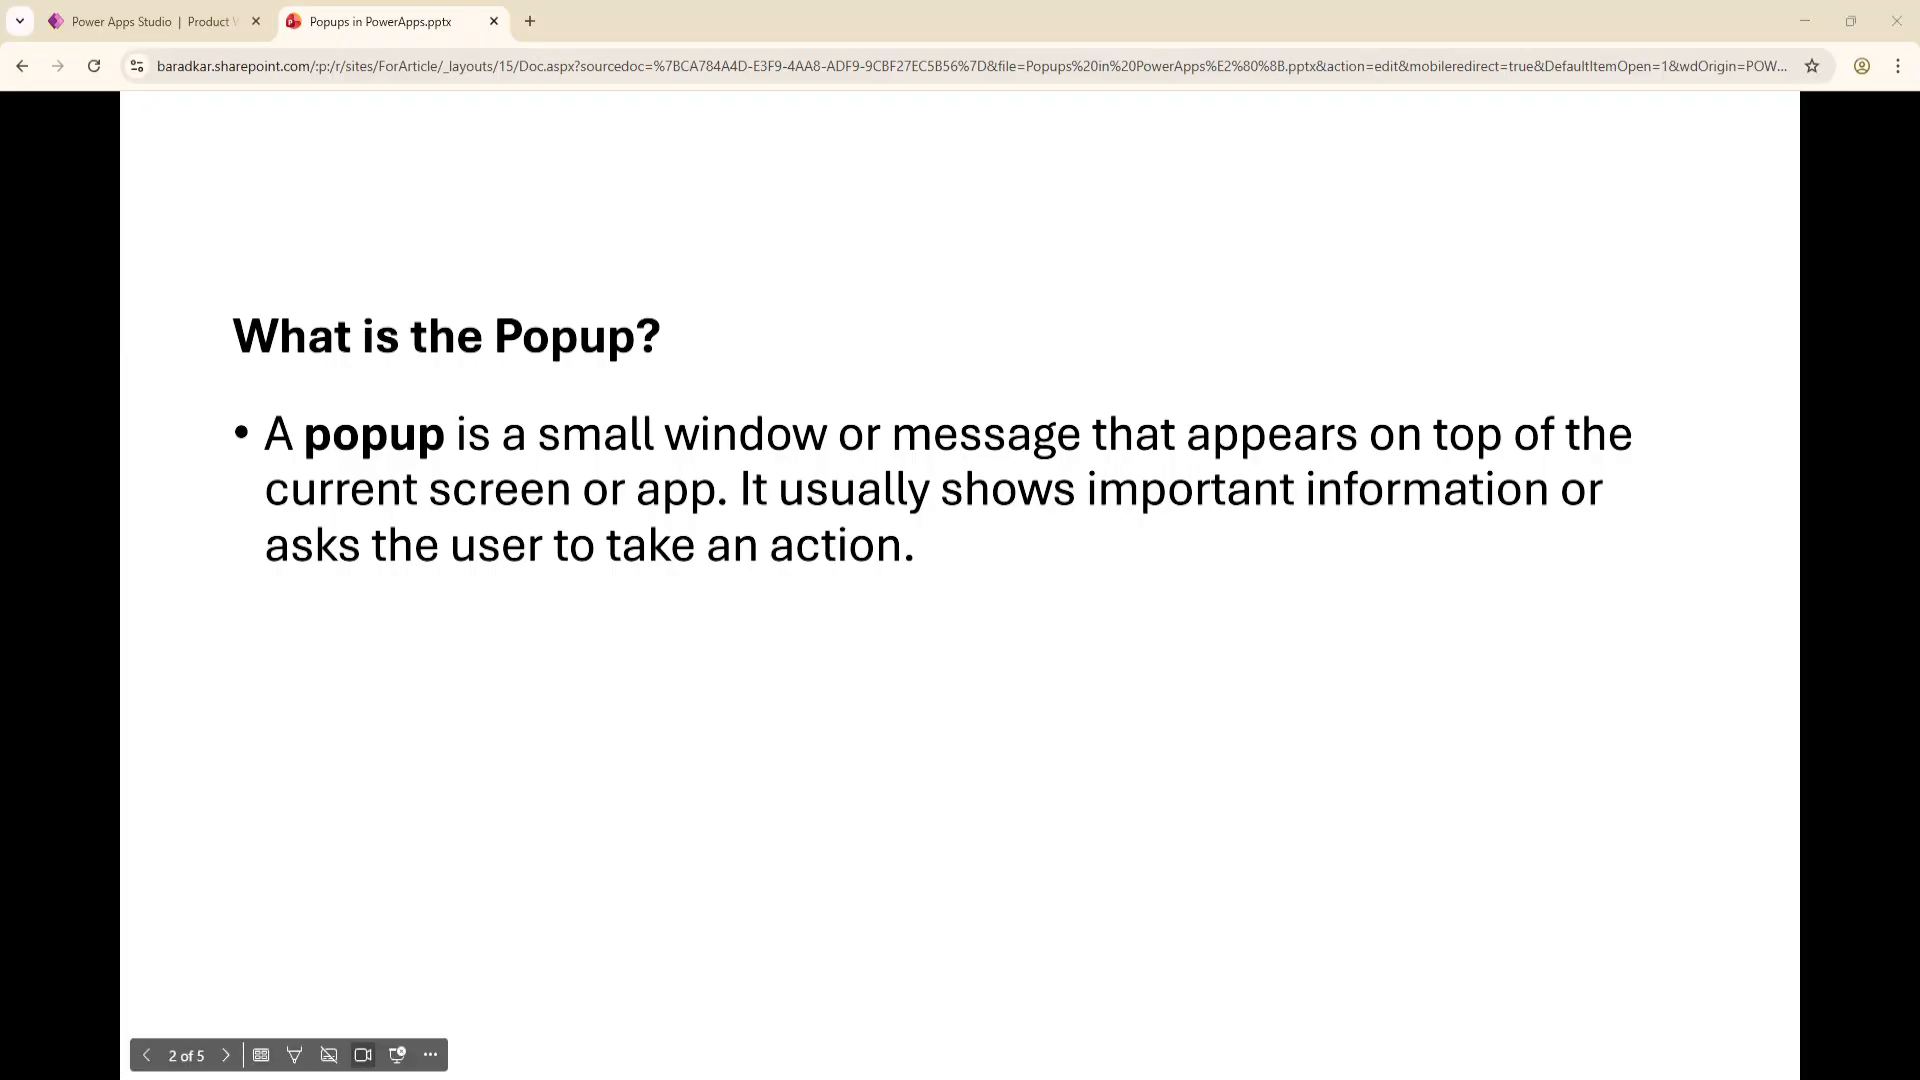
{"action": "key", "text": "Right"}
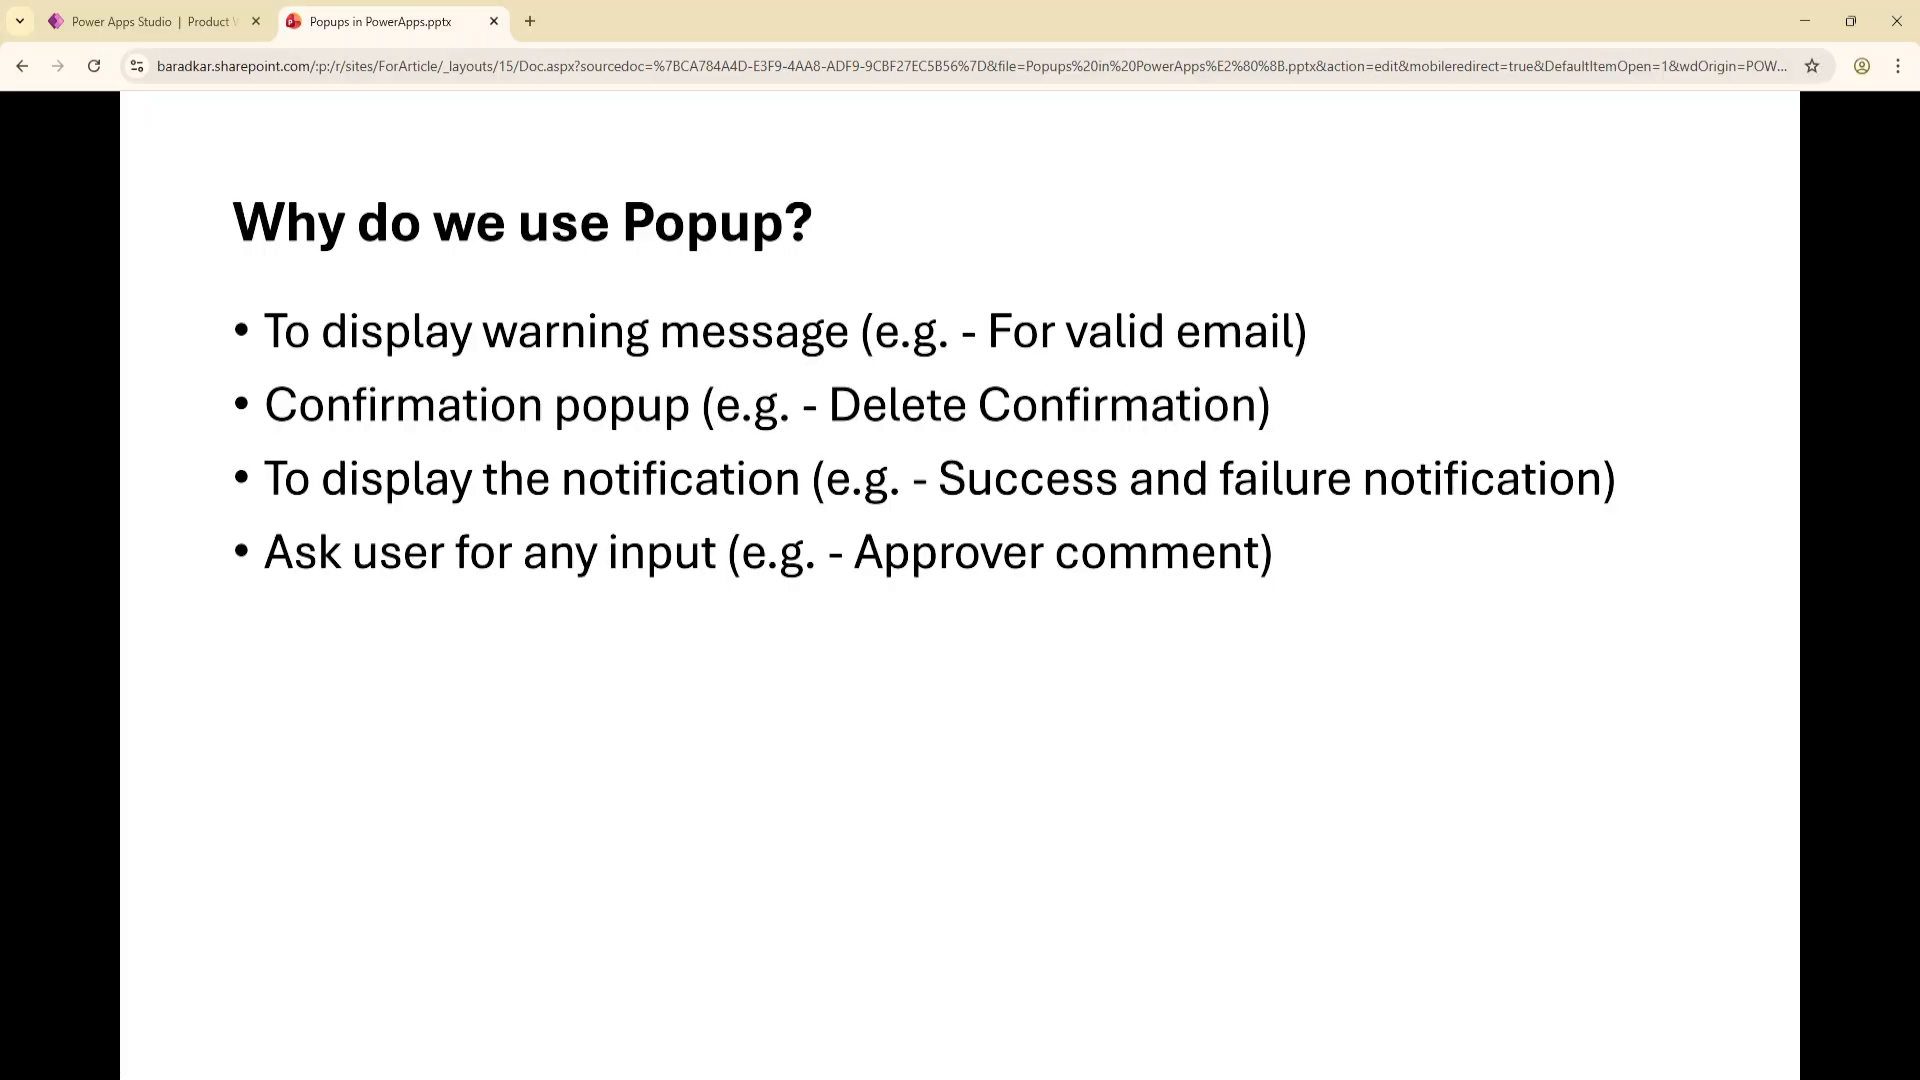
{"action": "key", "text": "Right"}
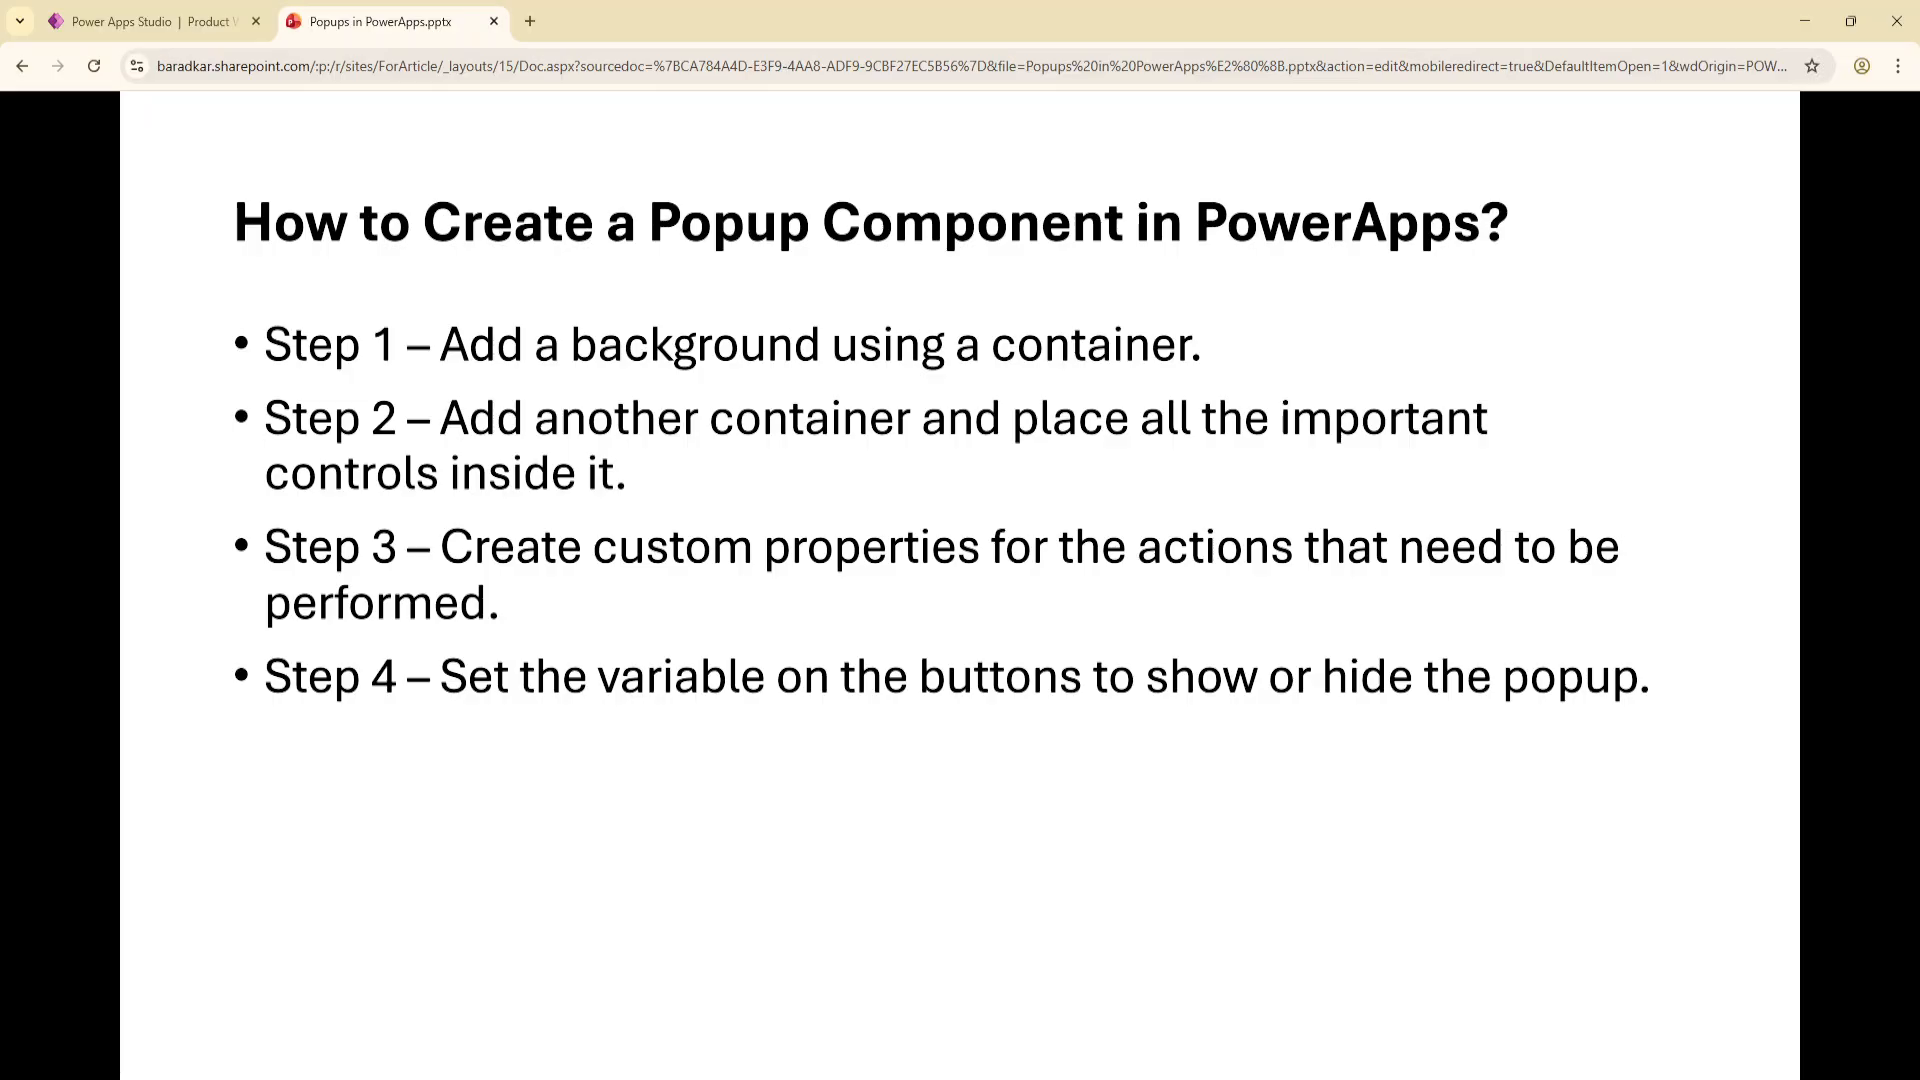
Return to Power Apps Studio, exit the preview and create a new component named Confirmation Popup
{"action": "left_click", "coordinate": [64, 10]}
{"action": "left_click", "coordinate": [1886, 164]}
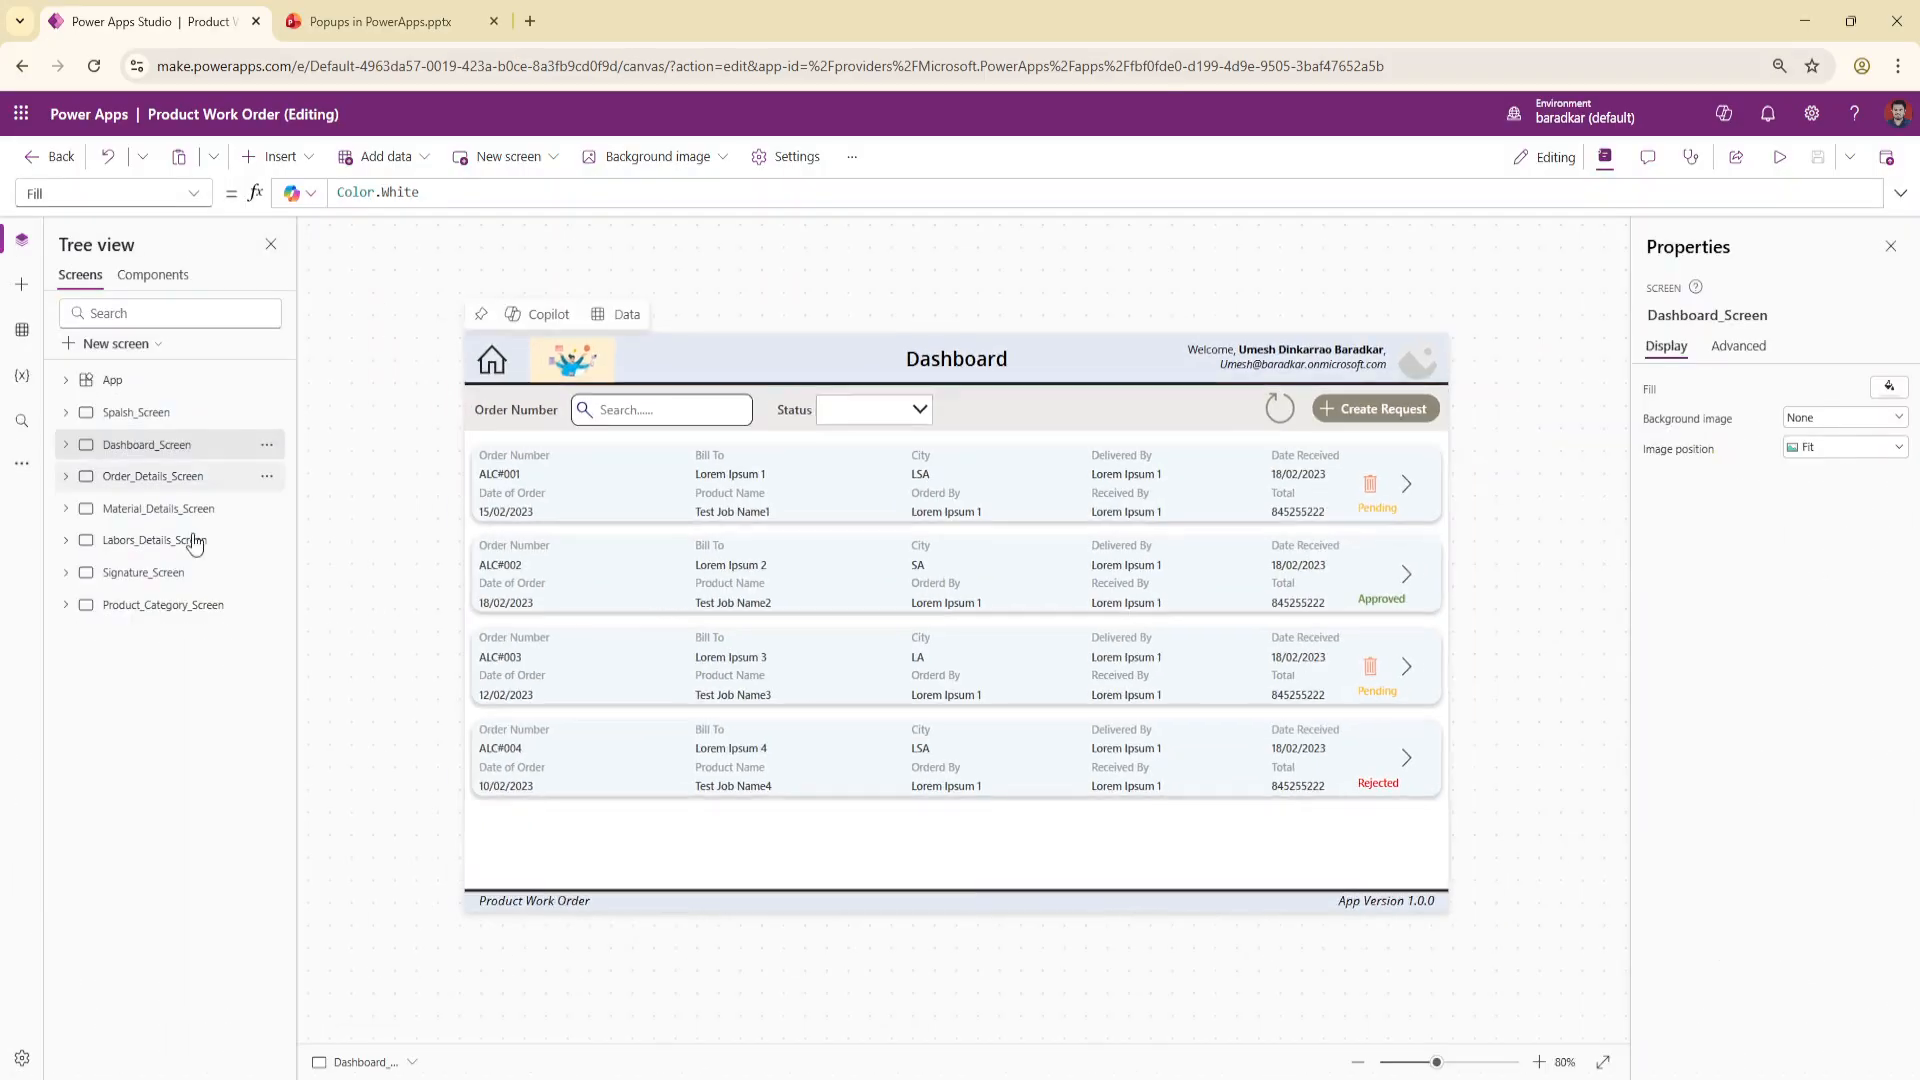
{"action": "left_click", "coordinate": [151, 279]}
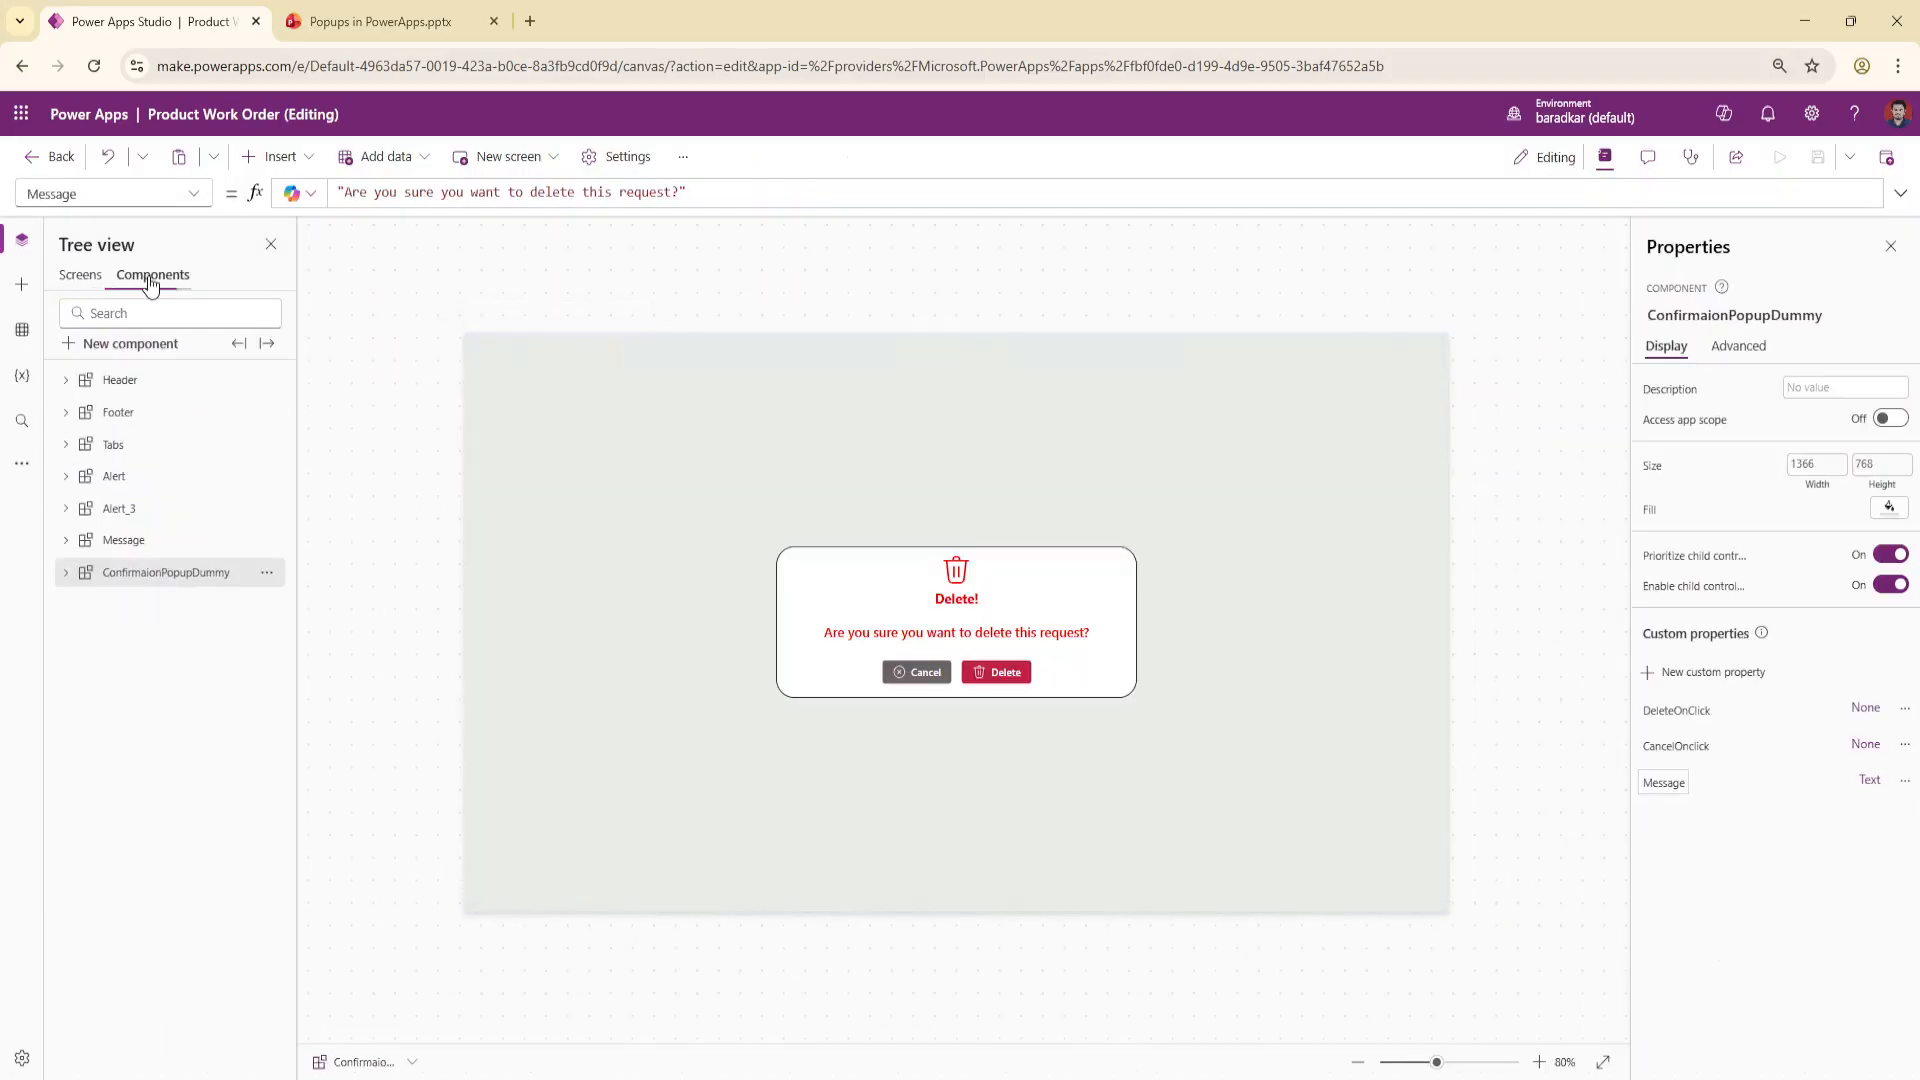
{"action": "left_click", "coordinate": [112, 345]}
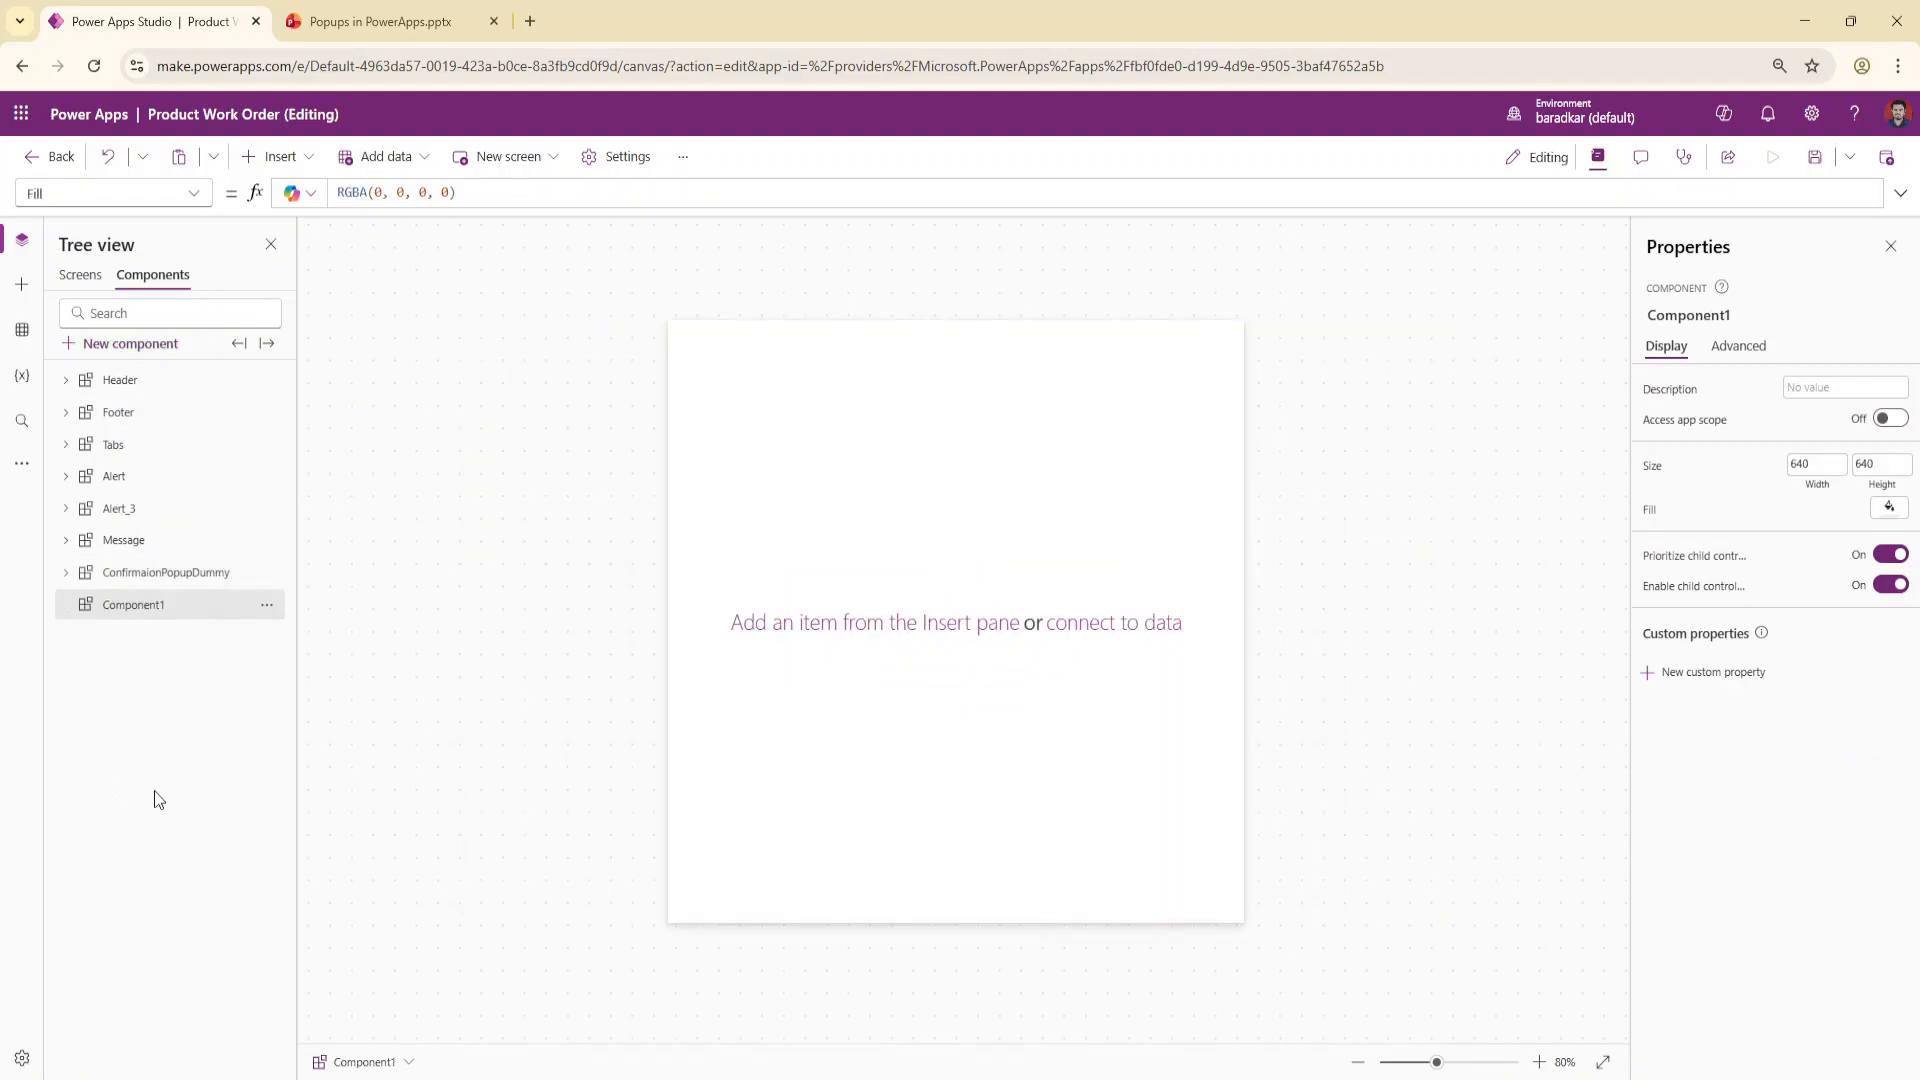
{"action": "left_click", "coordinate": [1740, 314]}
{"action": "type", "text": "Con"}
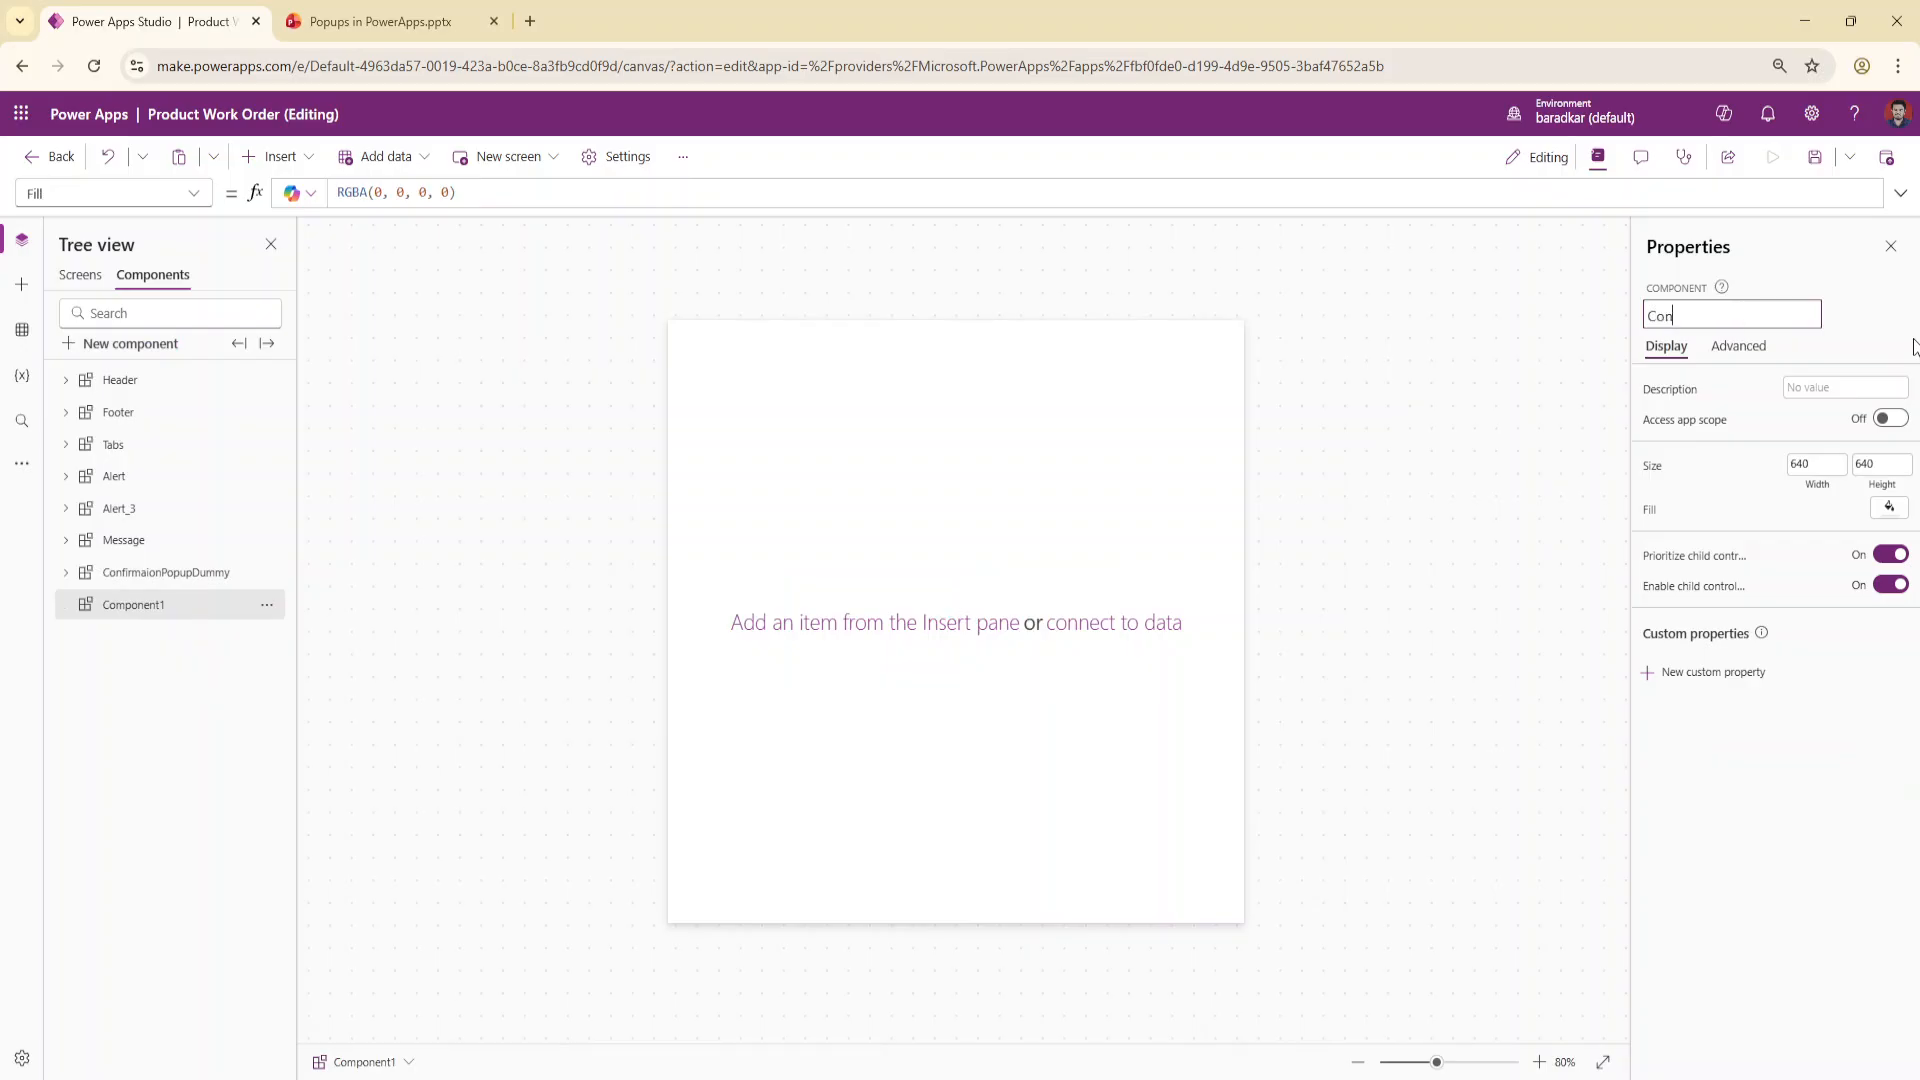
{"action": "type", "text": "firmation Popup"}
{"action": "key", "text": "Return"}
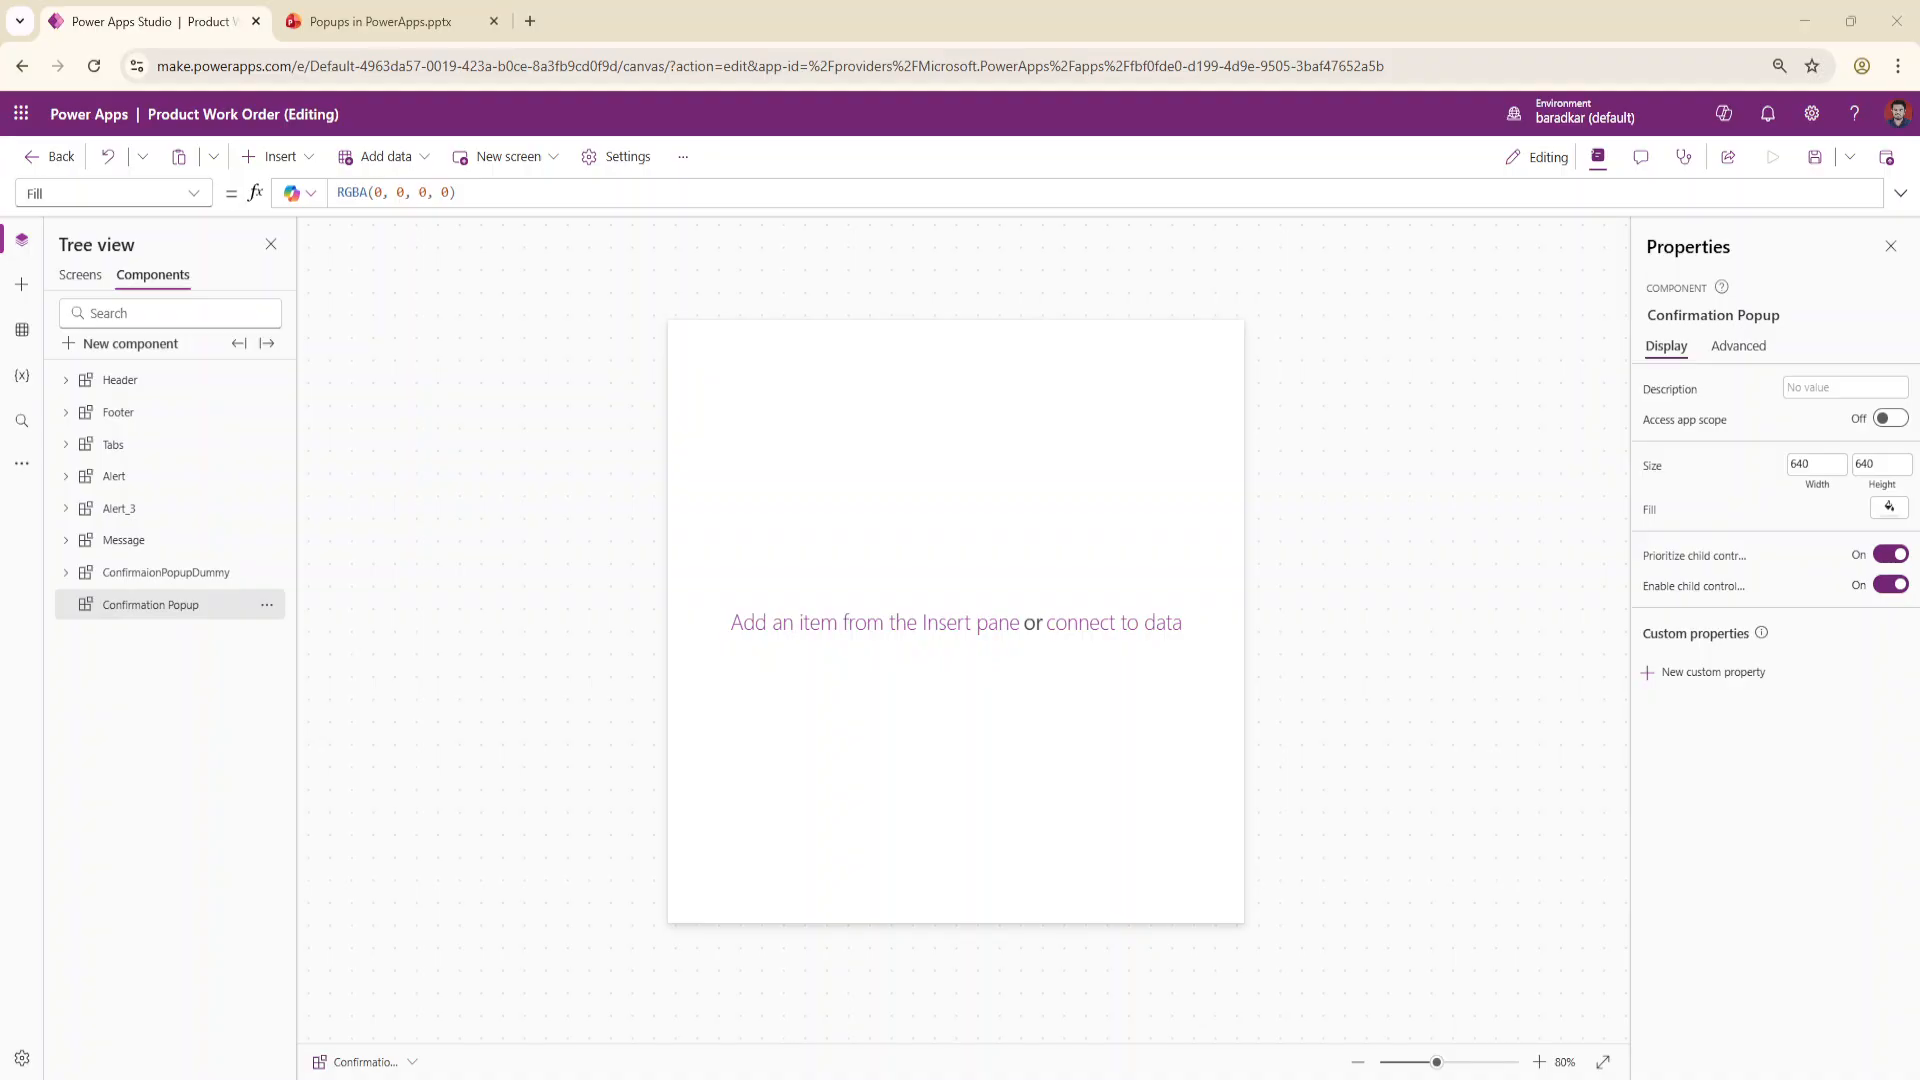
Set the Confirmation Popup component's width to App.Width and its height to App.Height
{"action": "left_click", "coordinate": [1817, 488]}
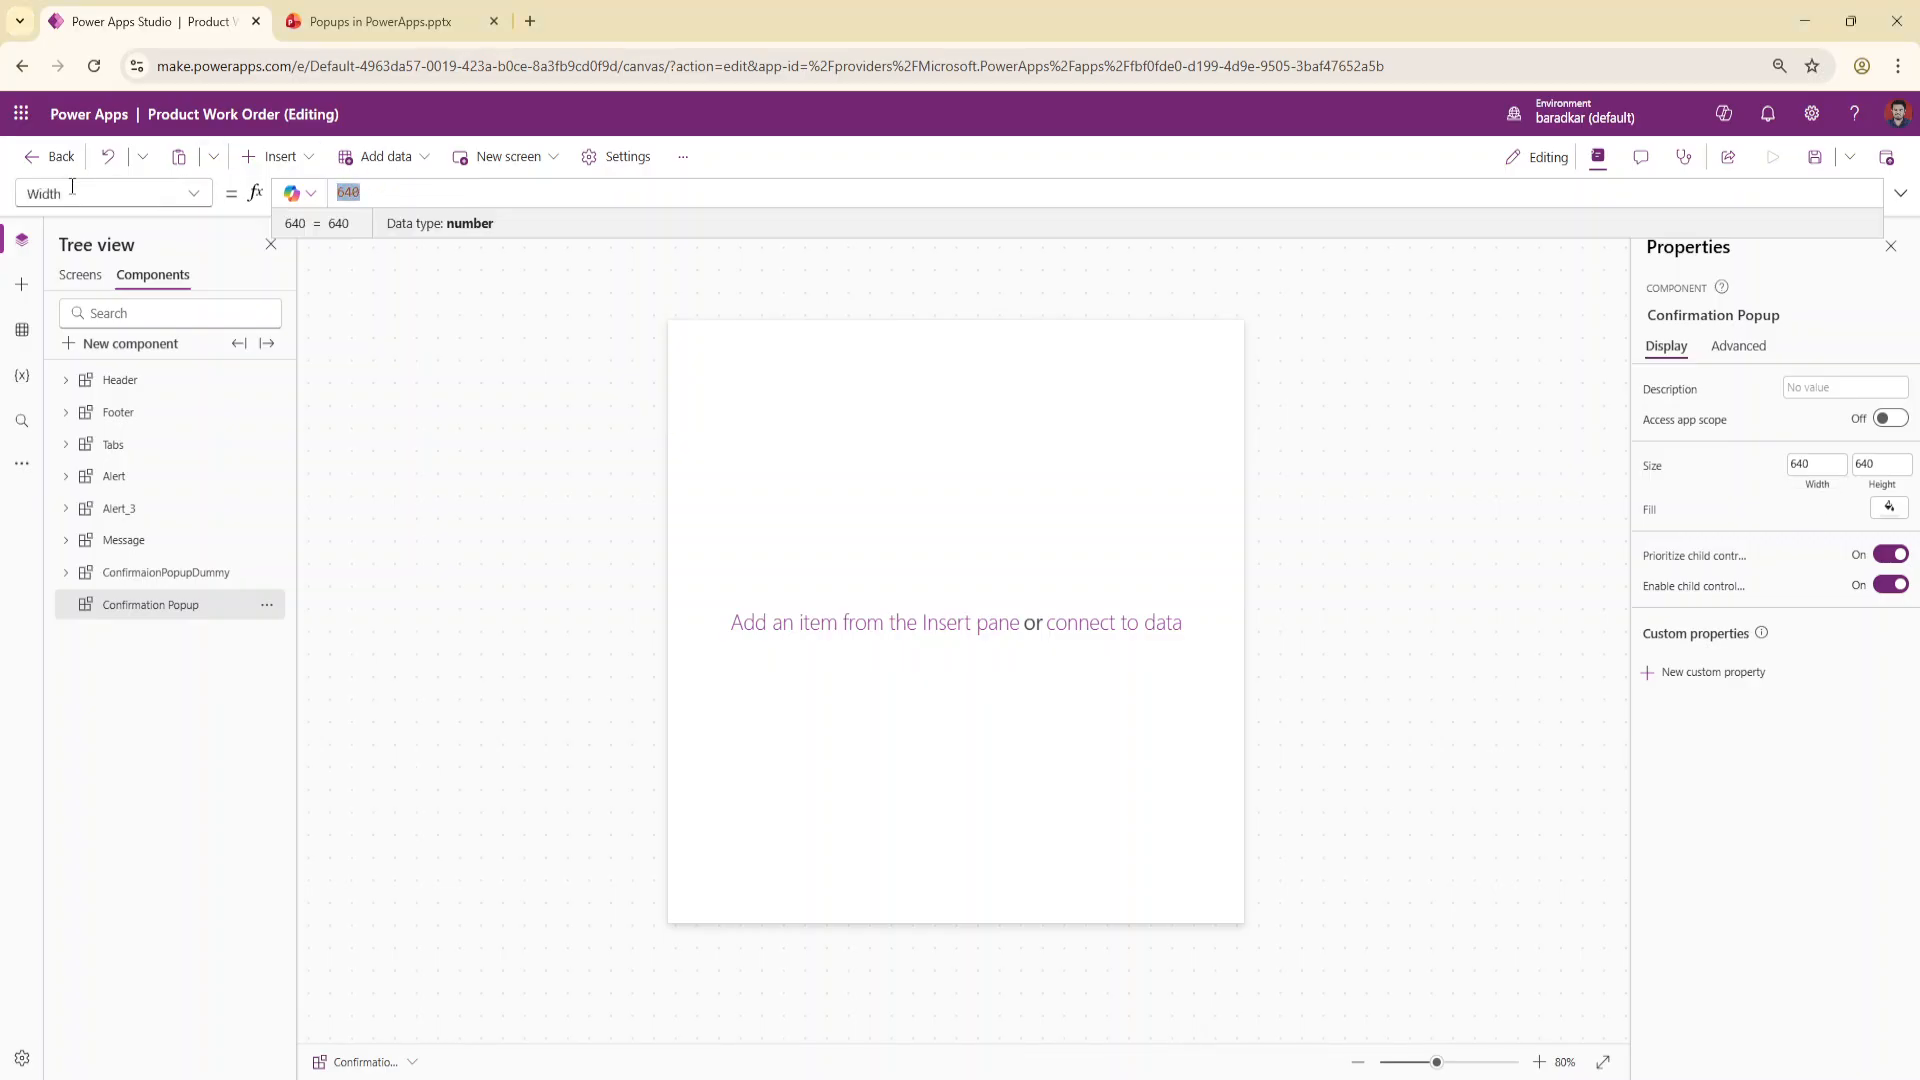
{"action": "type", "text": "App.wi"}
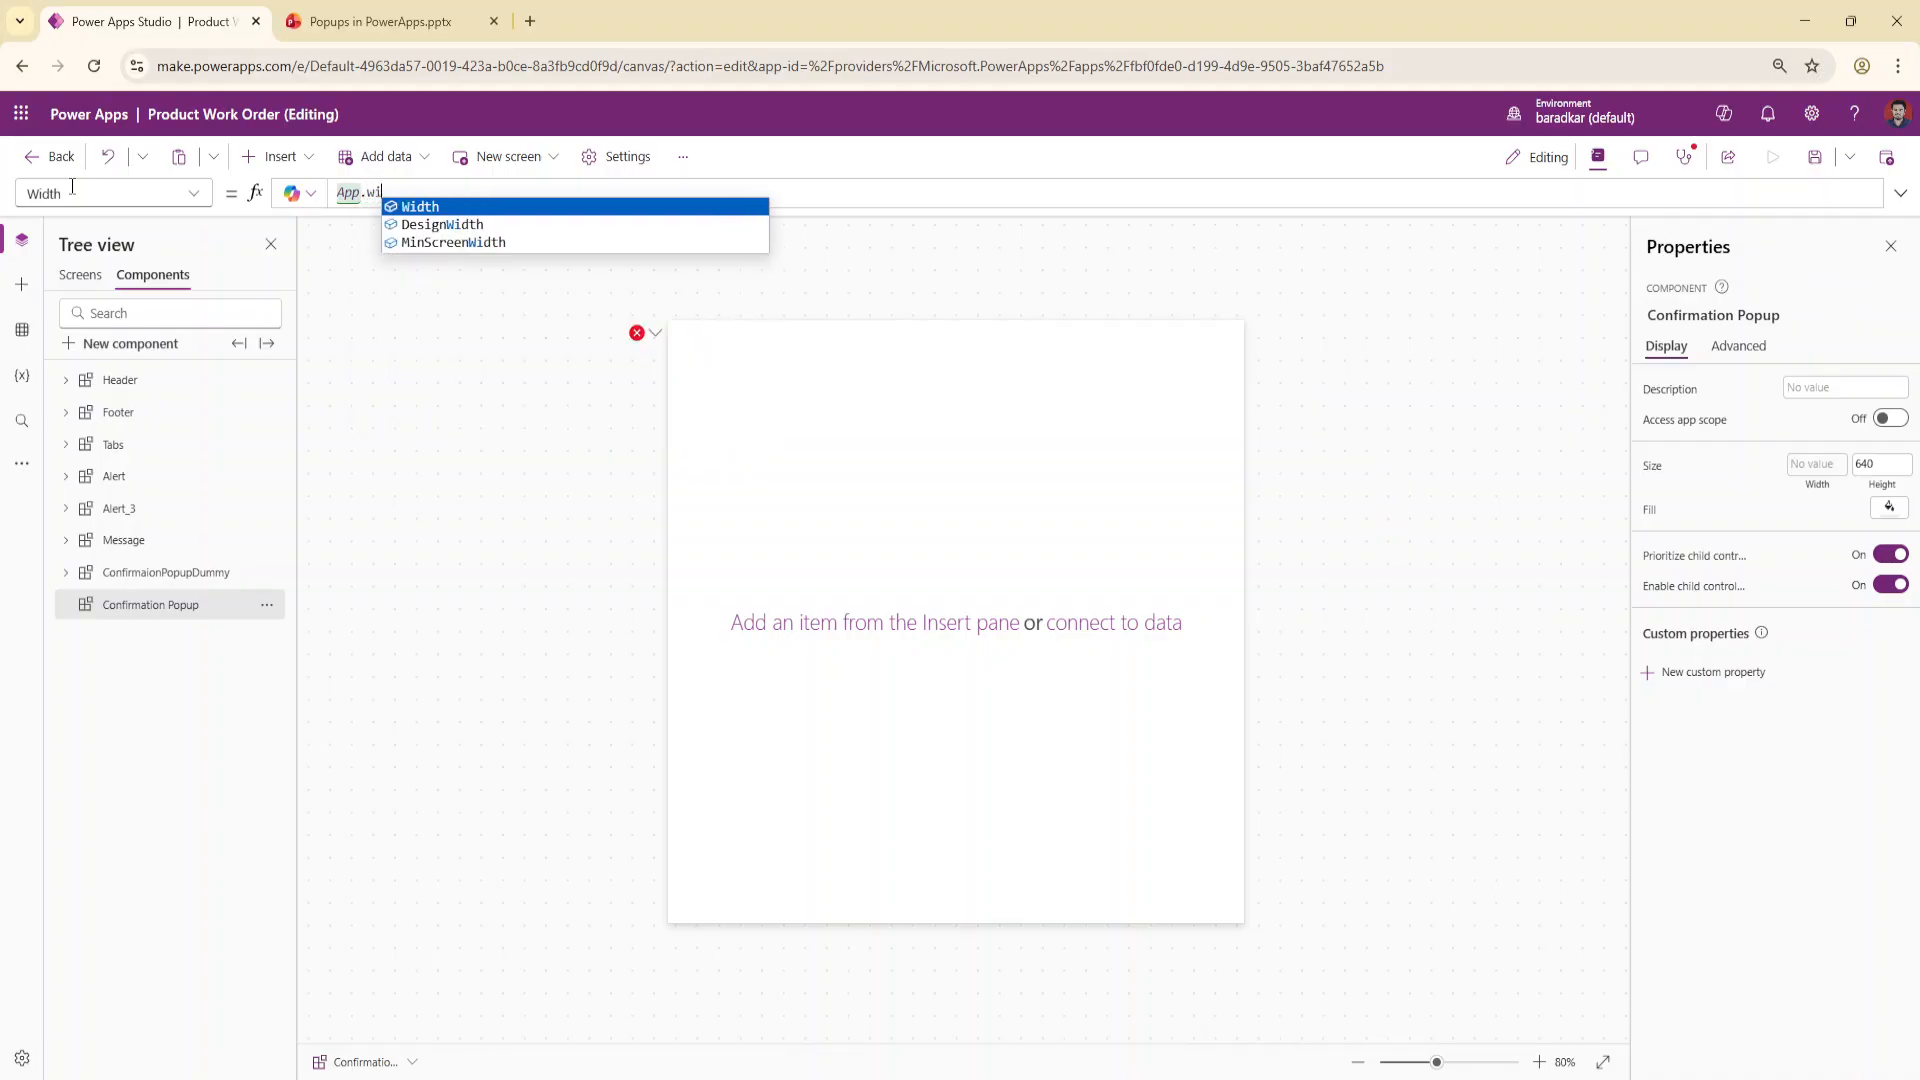
{"action": "key", "text": "Tab"}
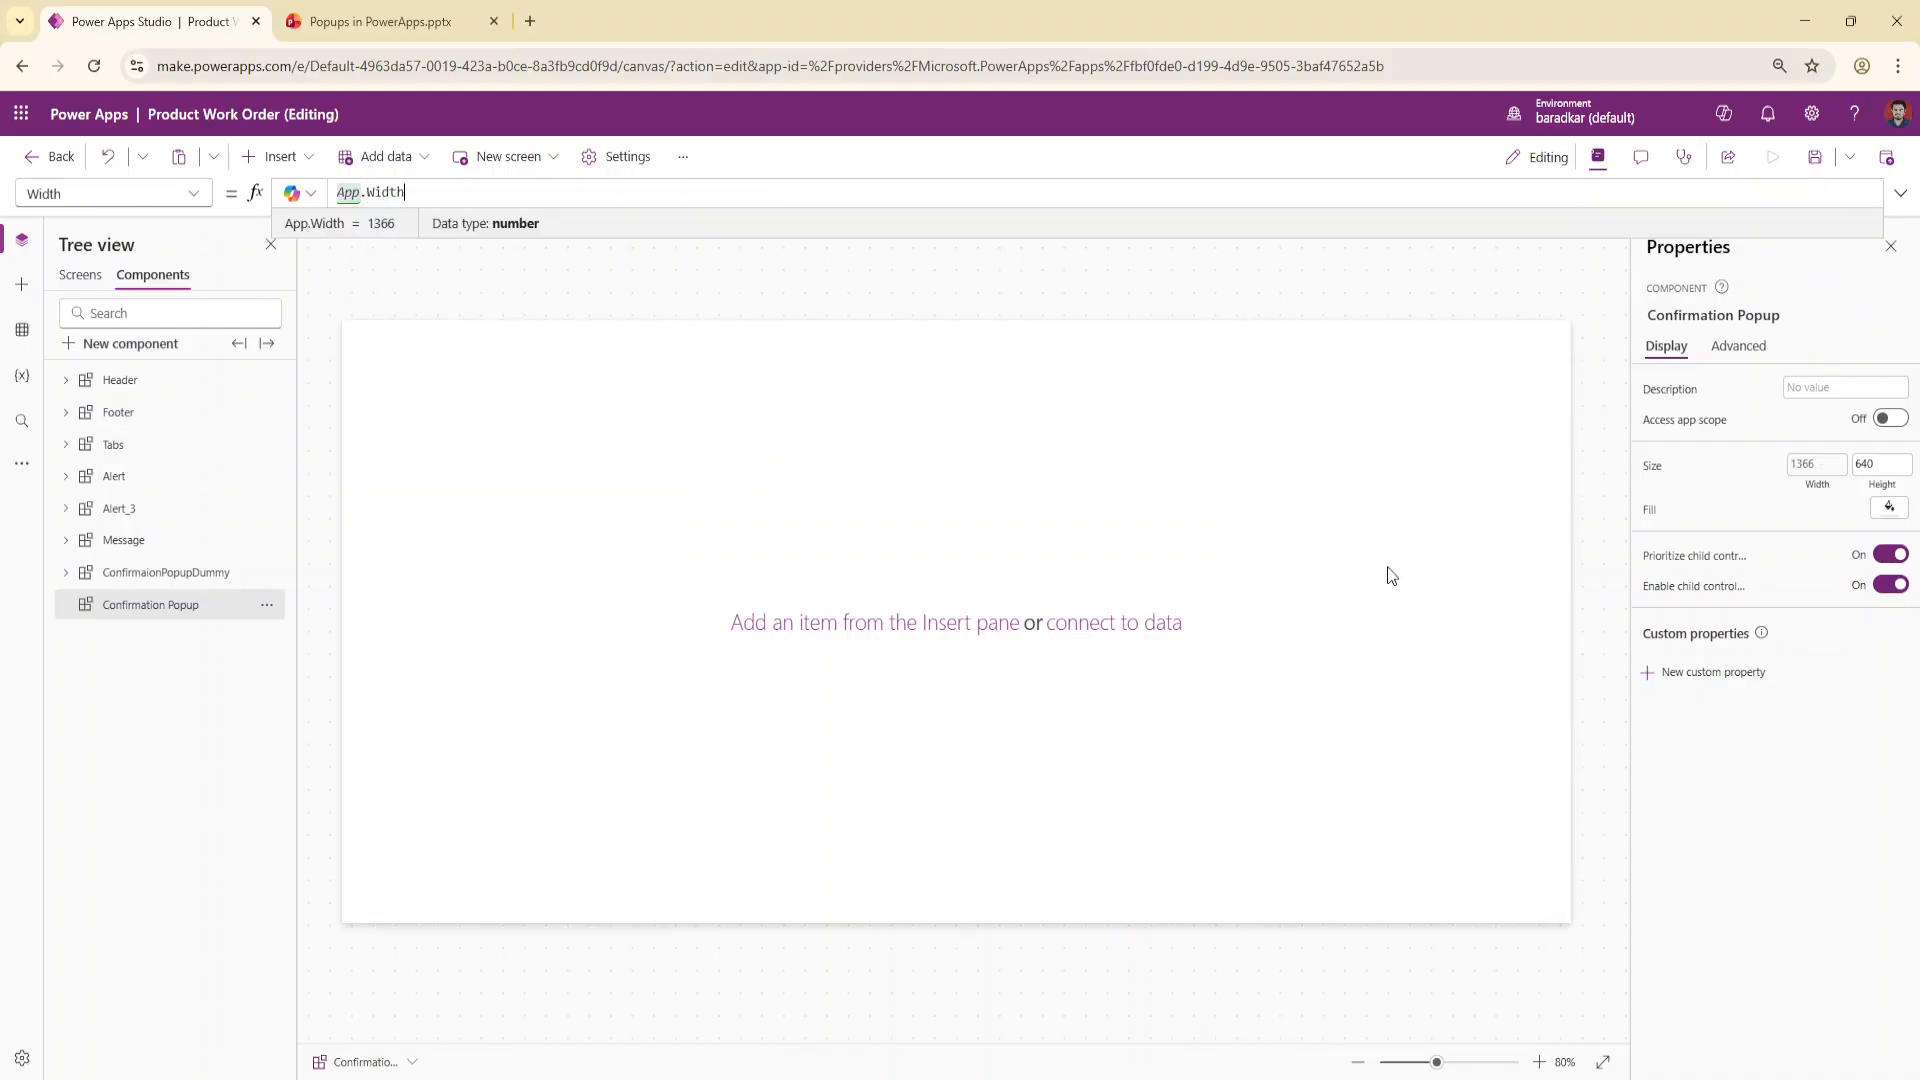
{"action": "left_click", "coordinate": [1878, 470]}
{"action": "type", "text": "App"}
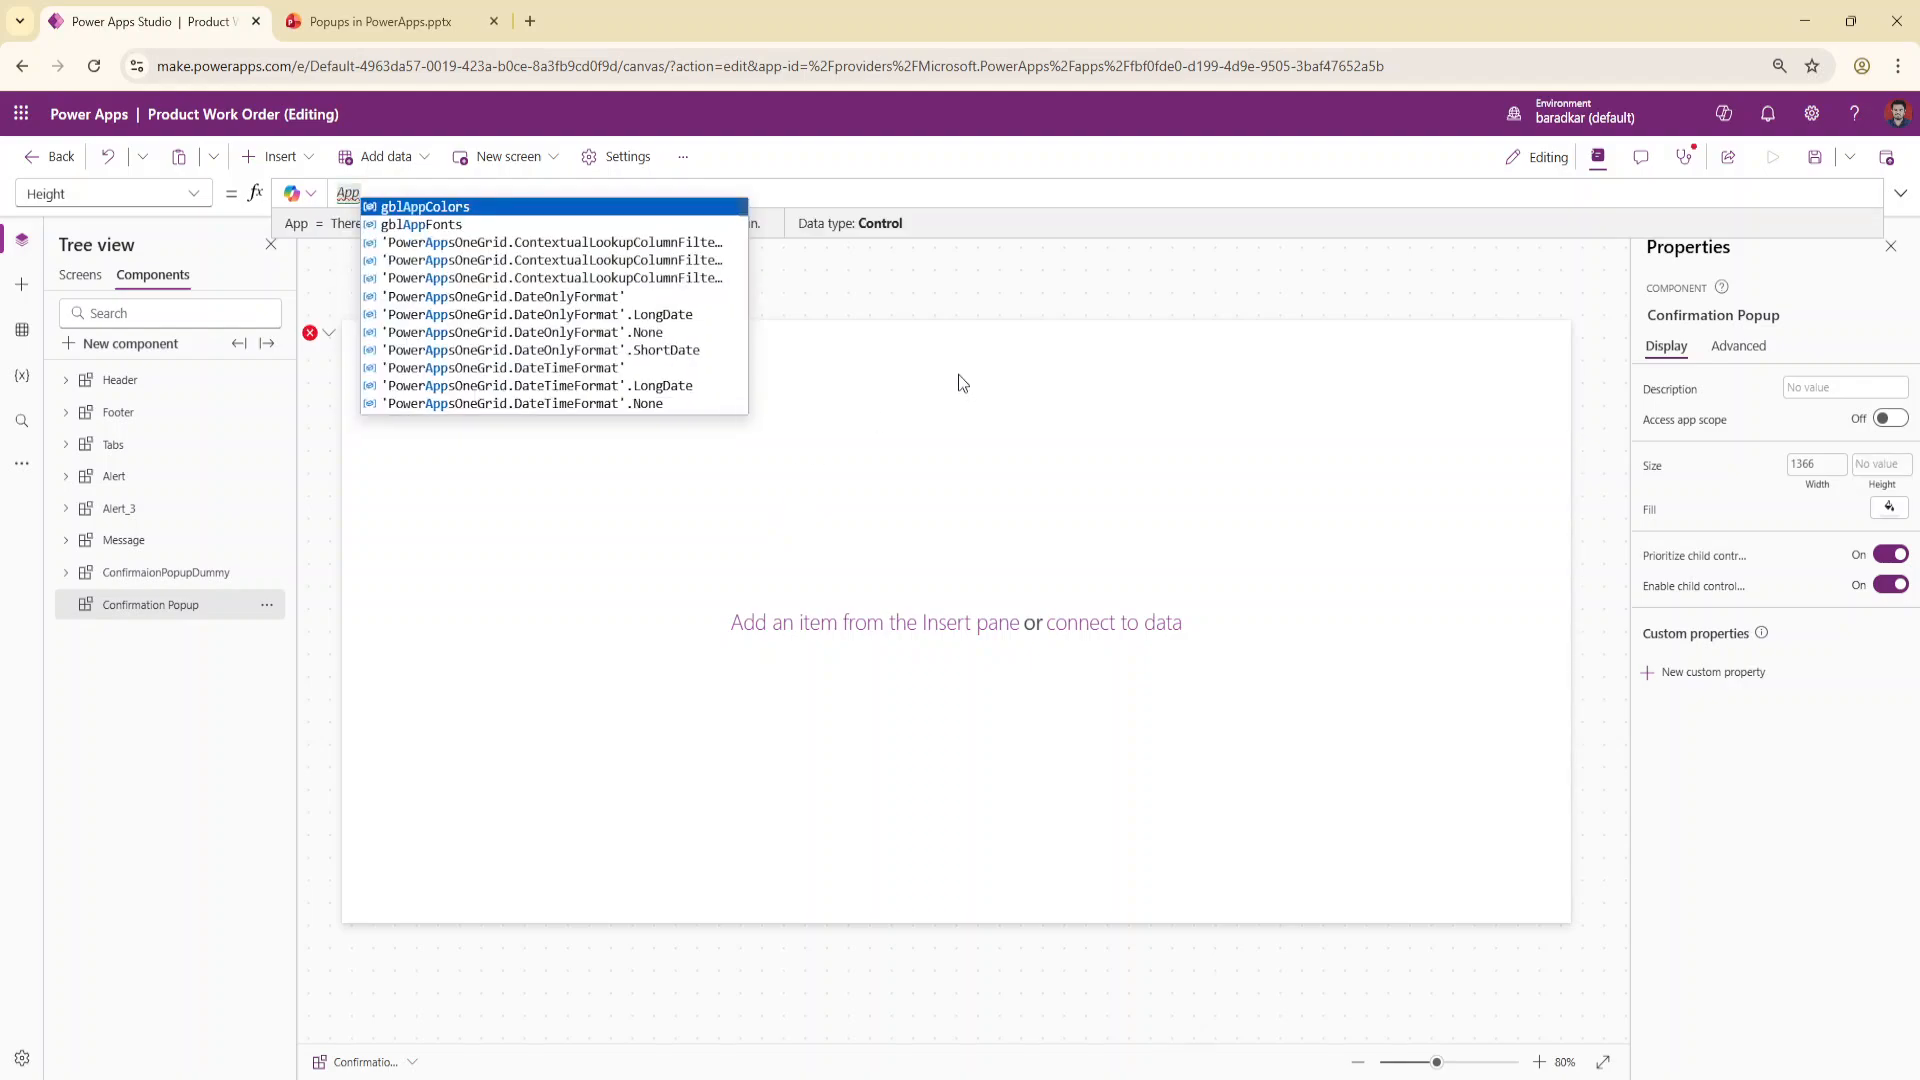
{"action": "type", "text": ".he"}
{"action": "key", "text": "Tab"}
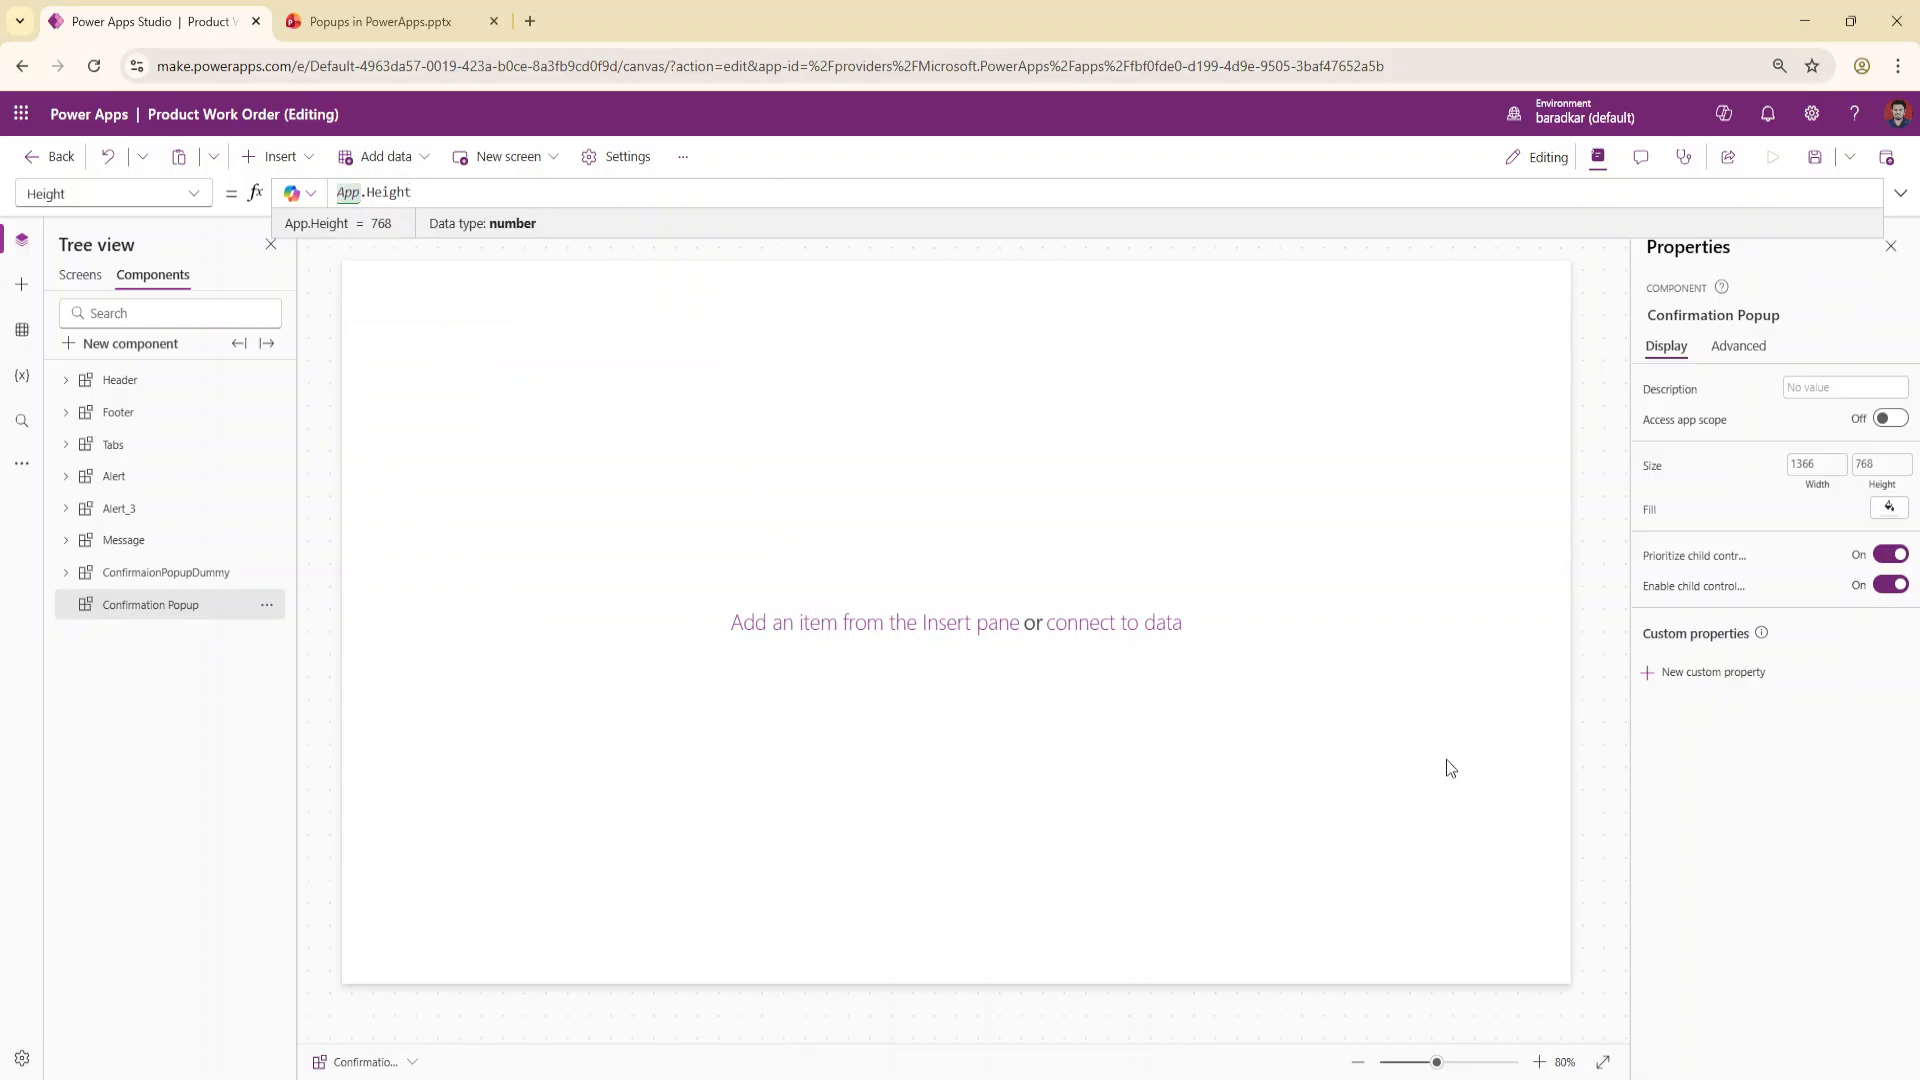
Give the component a semi-transparent light grey fill of RGBA(214, 221, 224, 0.5)
{"action": "left_click", "coordinate": [1885, 512]}
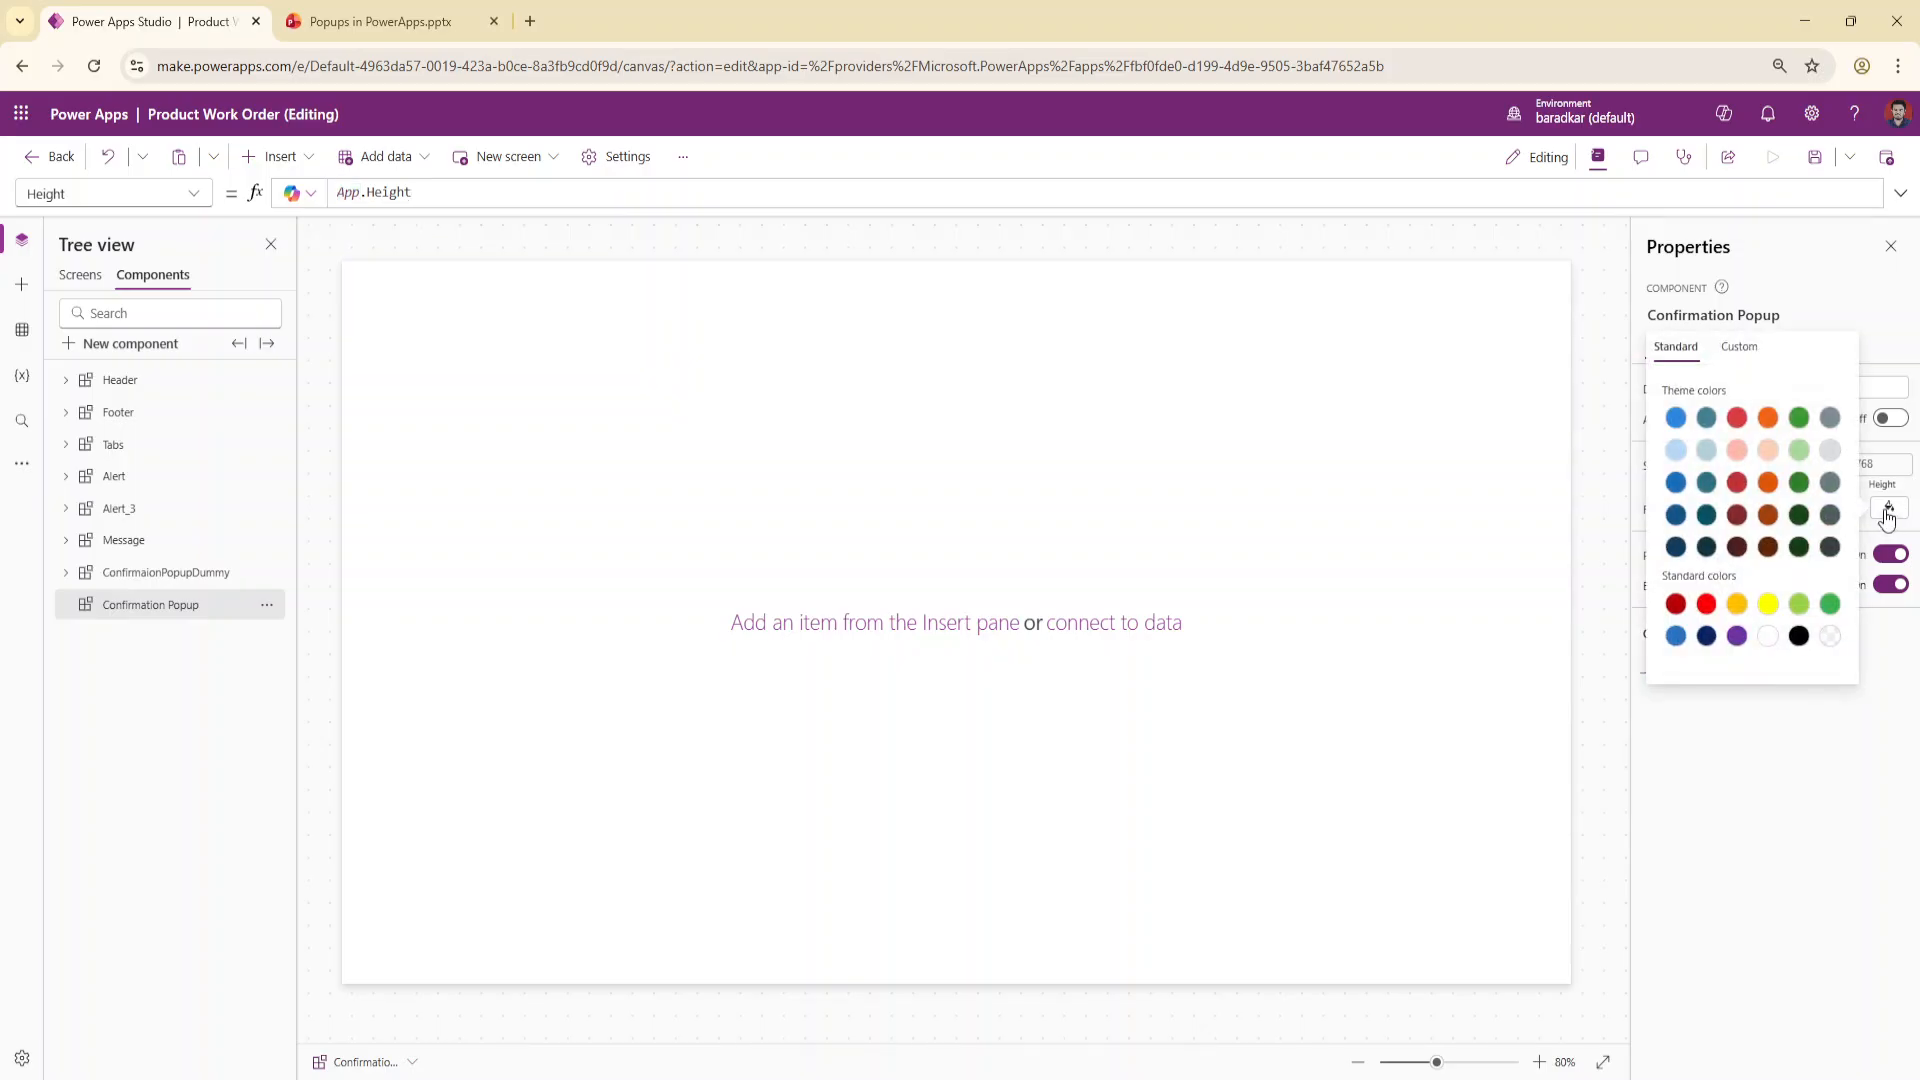
{"action": "left_click", "coordinate": [1830, 449]}
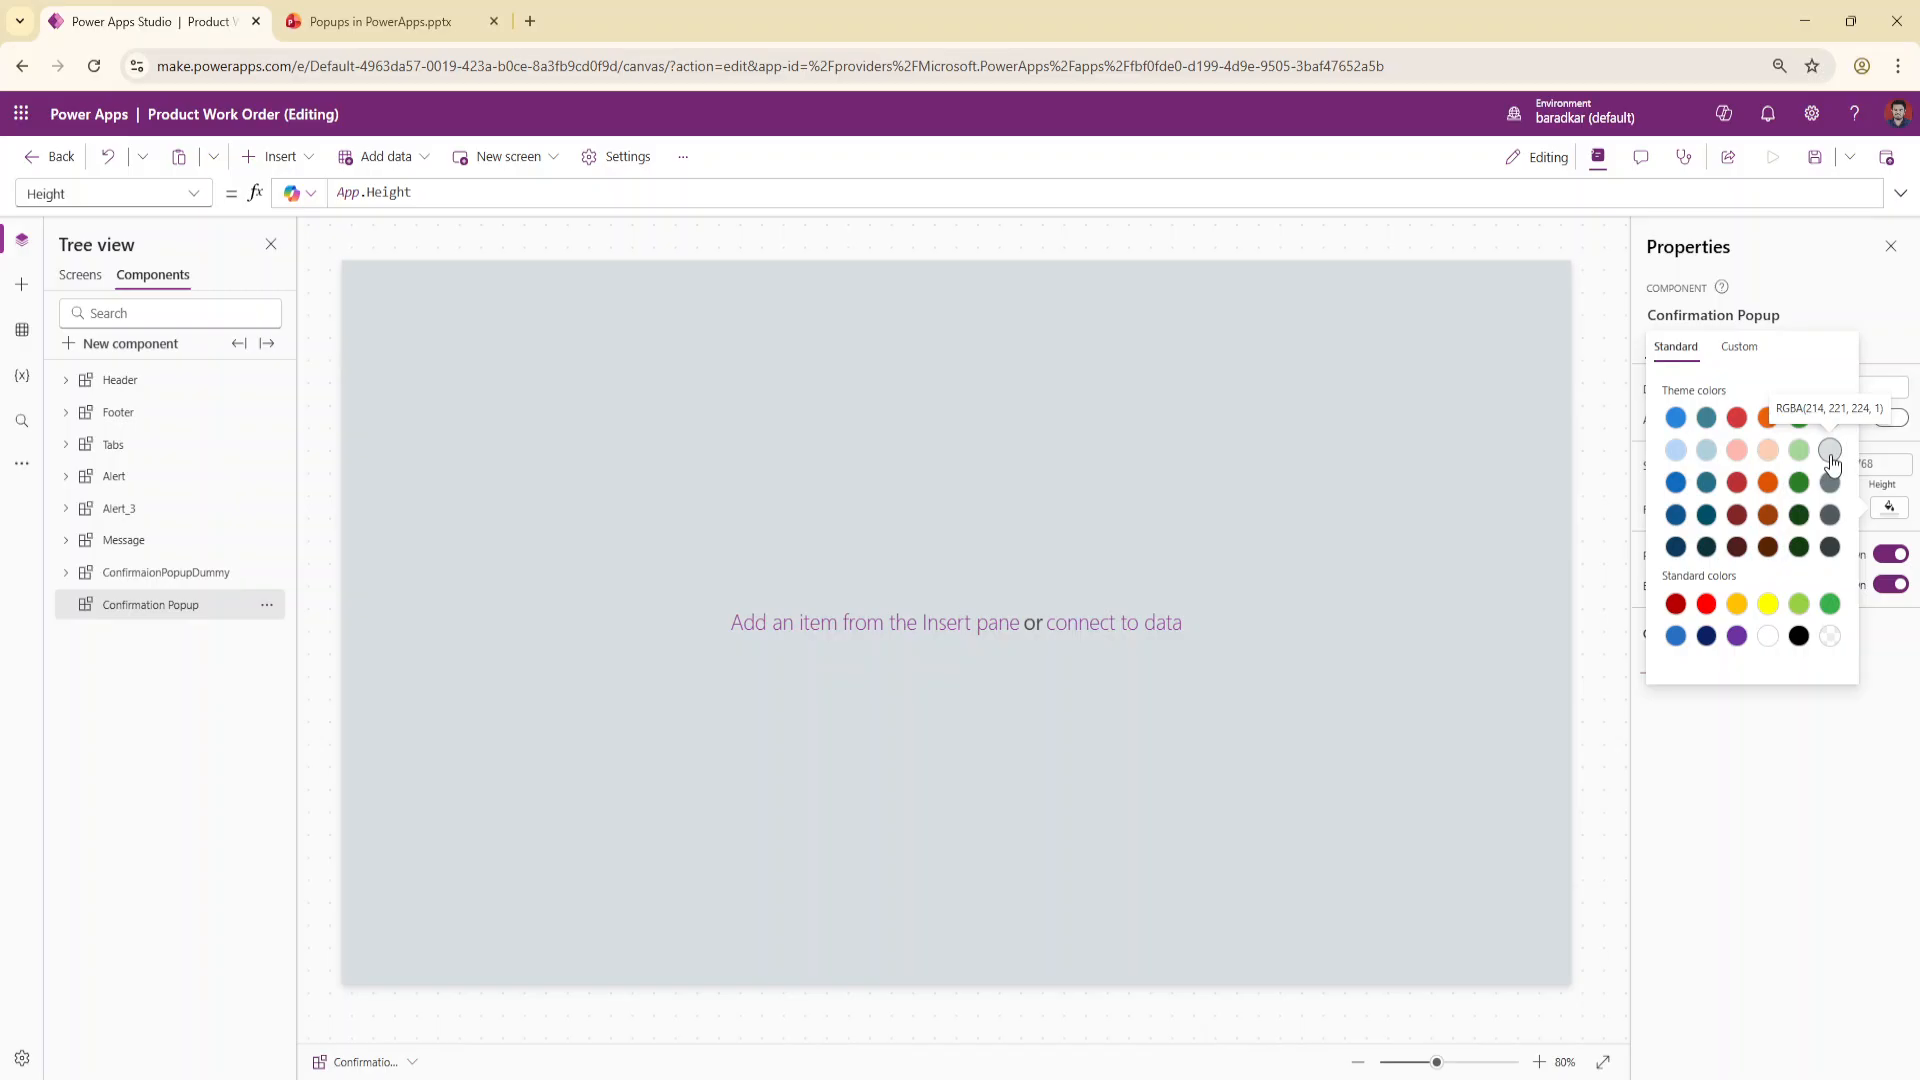
{"action": "left_click", "coordinate": [1885, 512]}
{"action": "left_click", "coordinate": [1652, 512]}
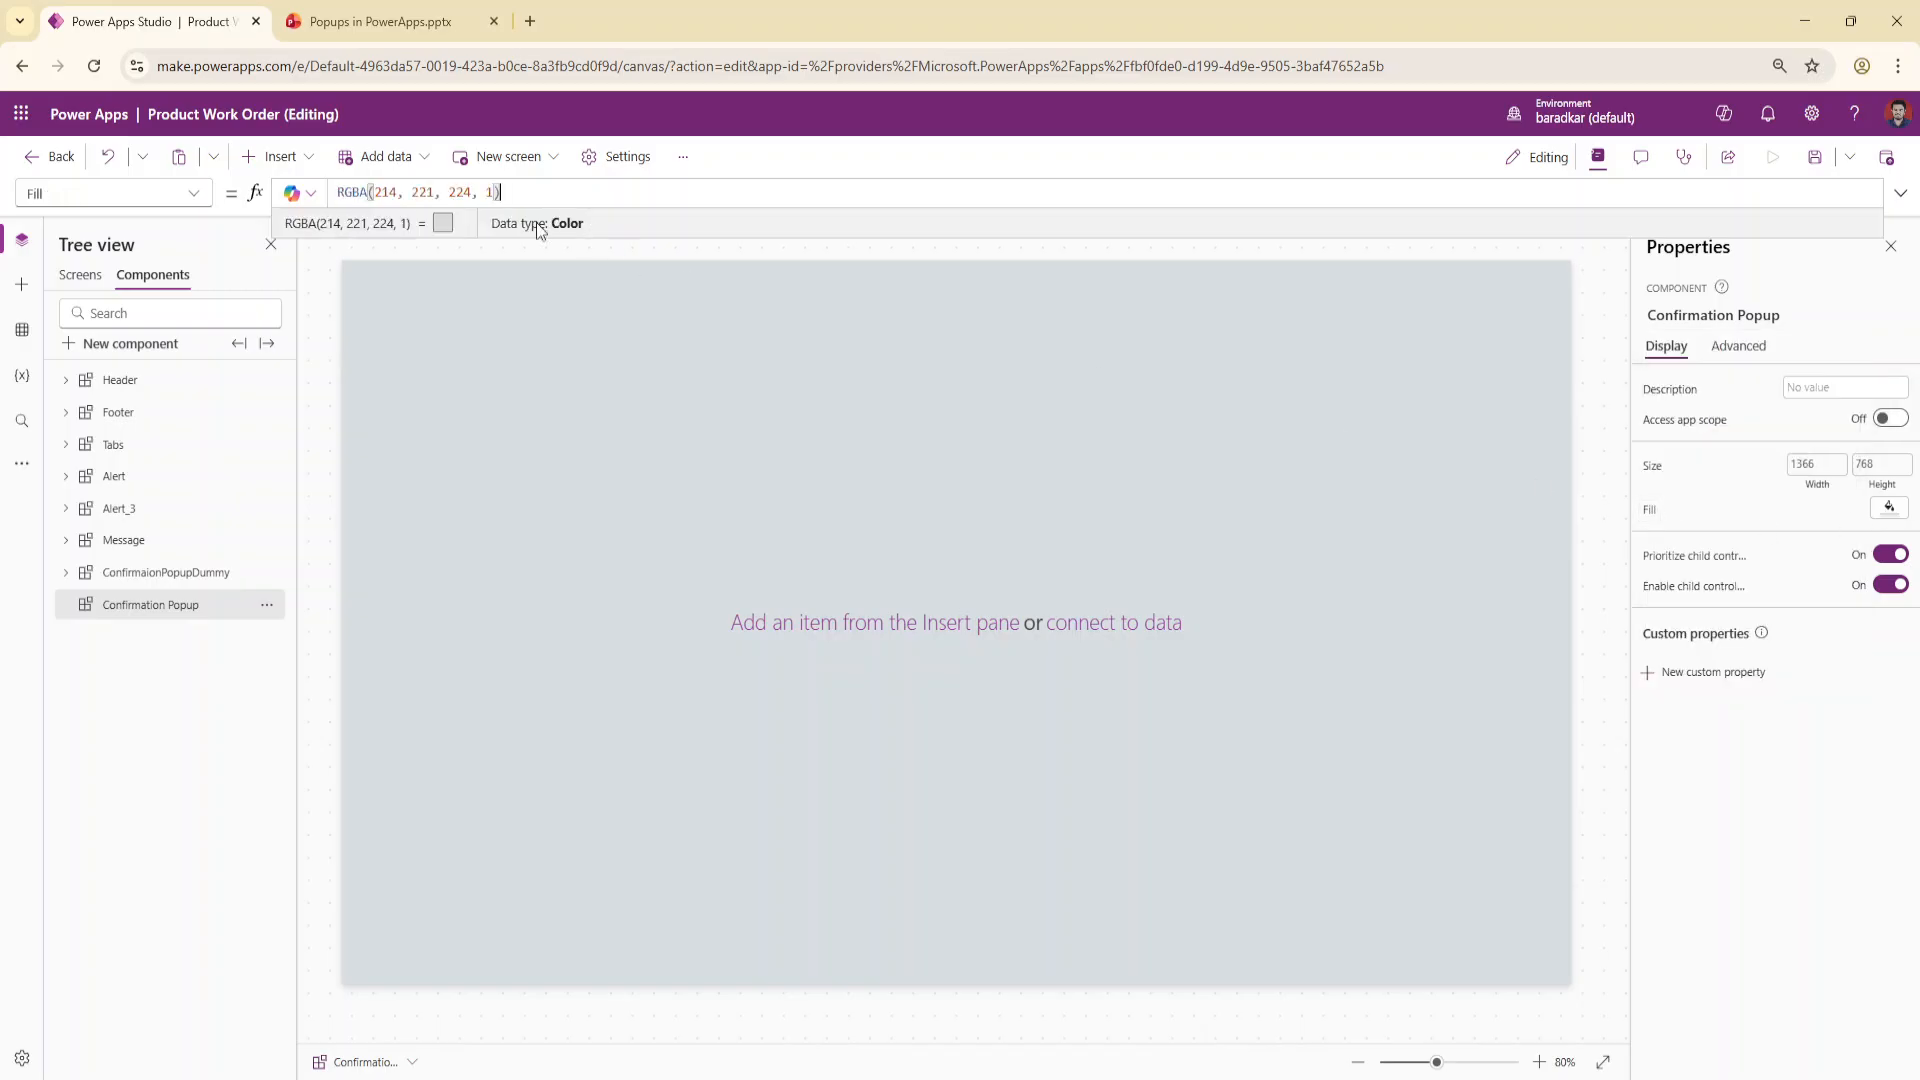
{"action": "double_click", "coordinate": [492, 193]}
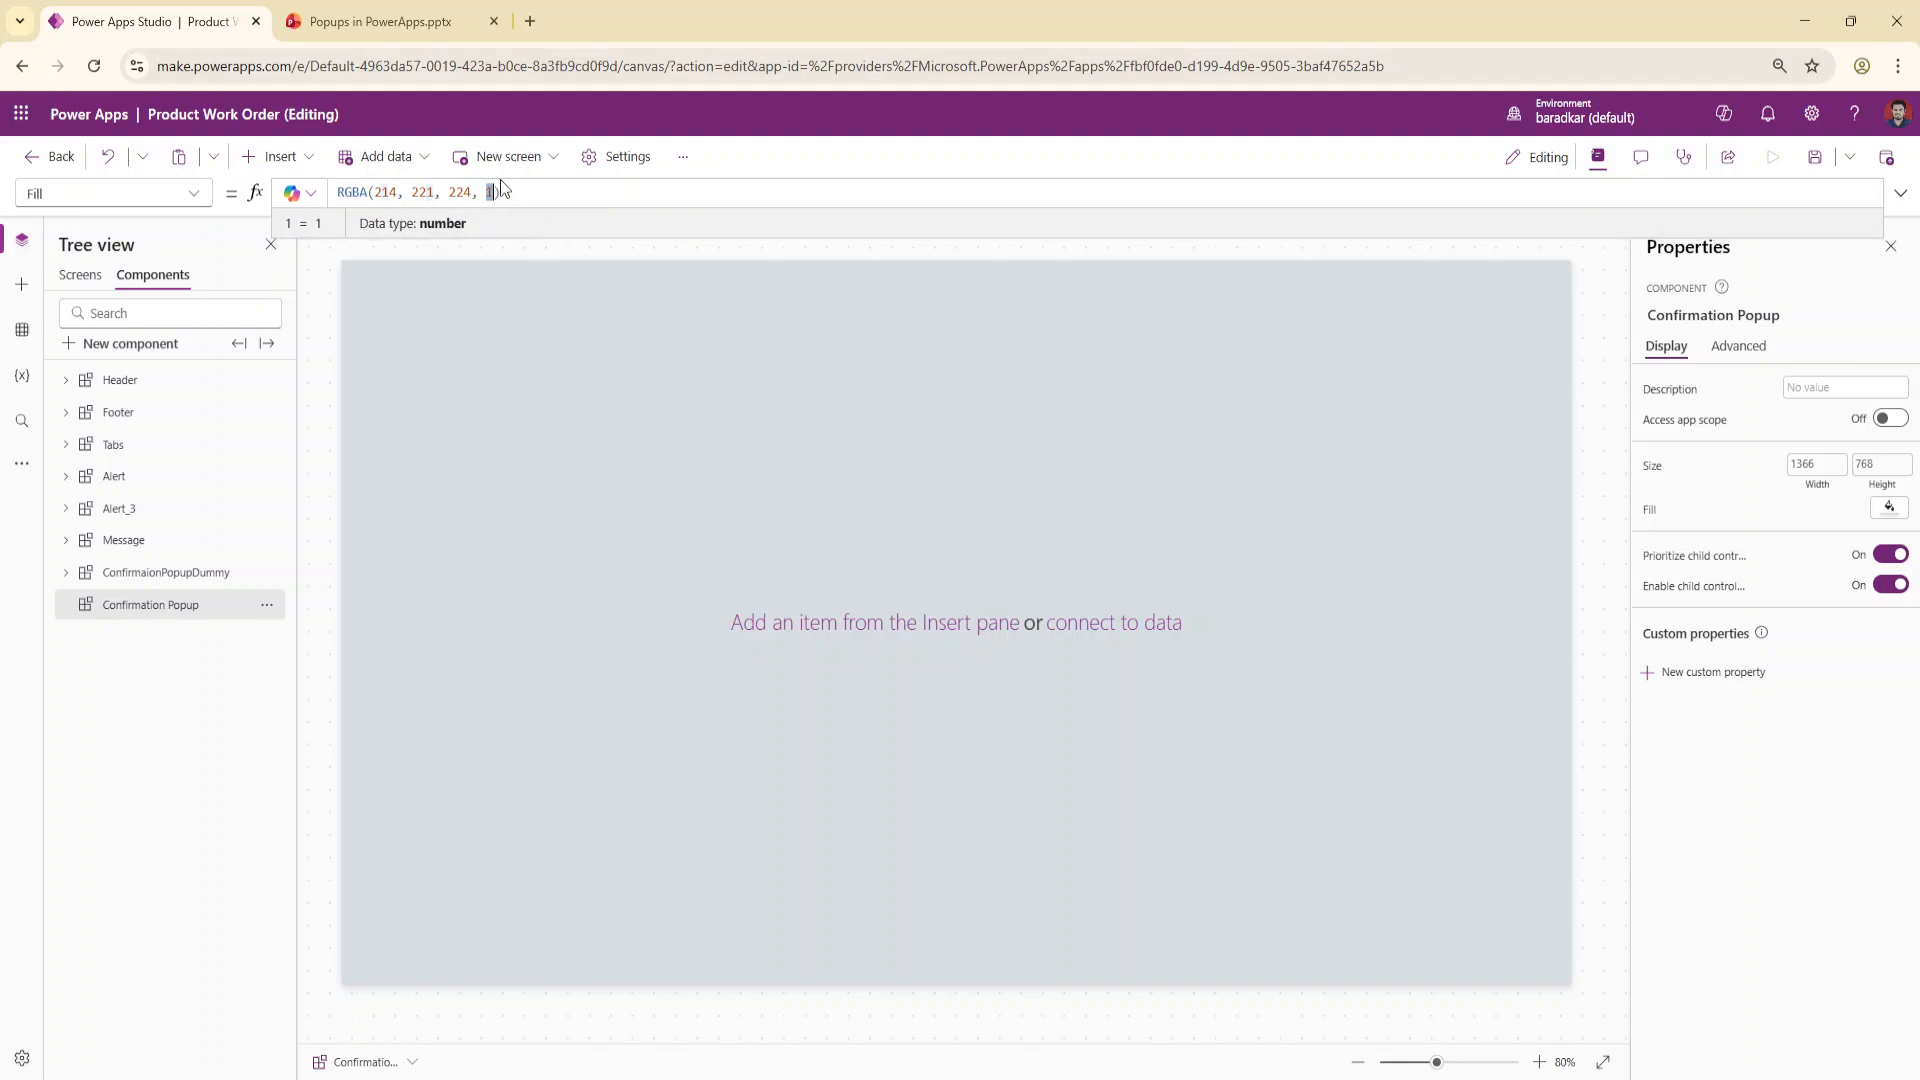
{"action": "type", "text": "0.5"}
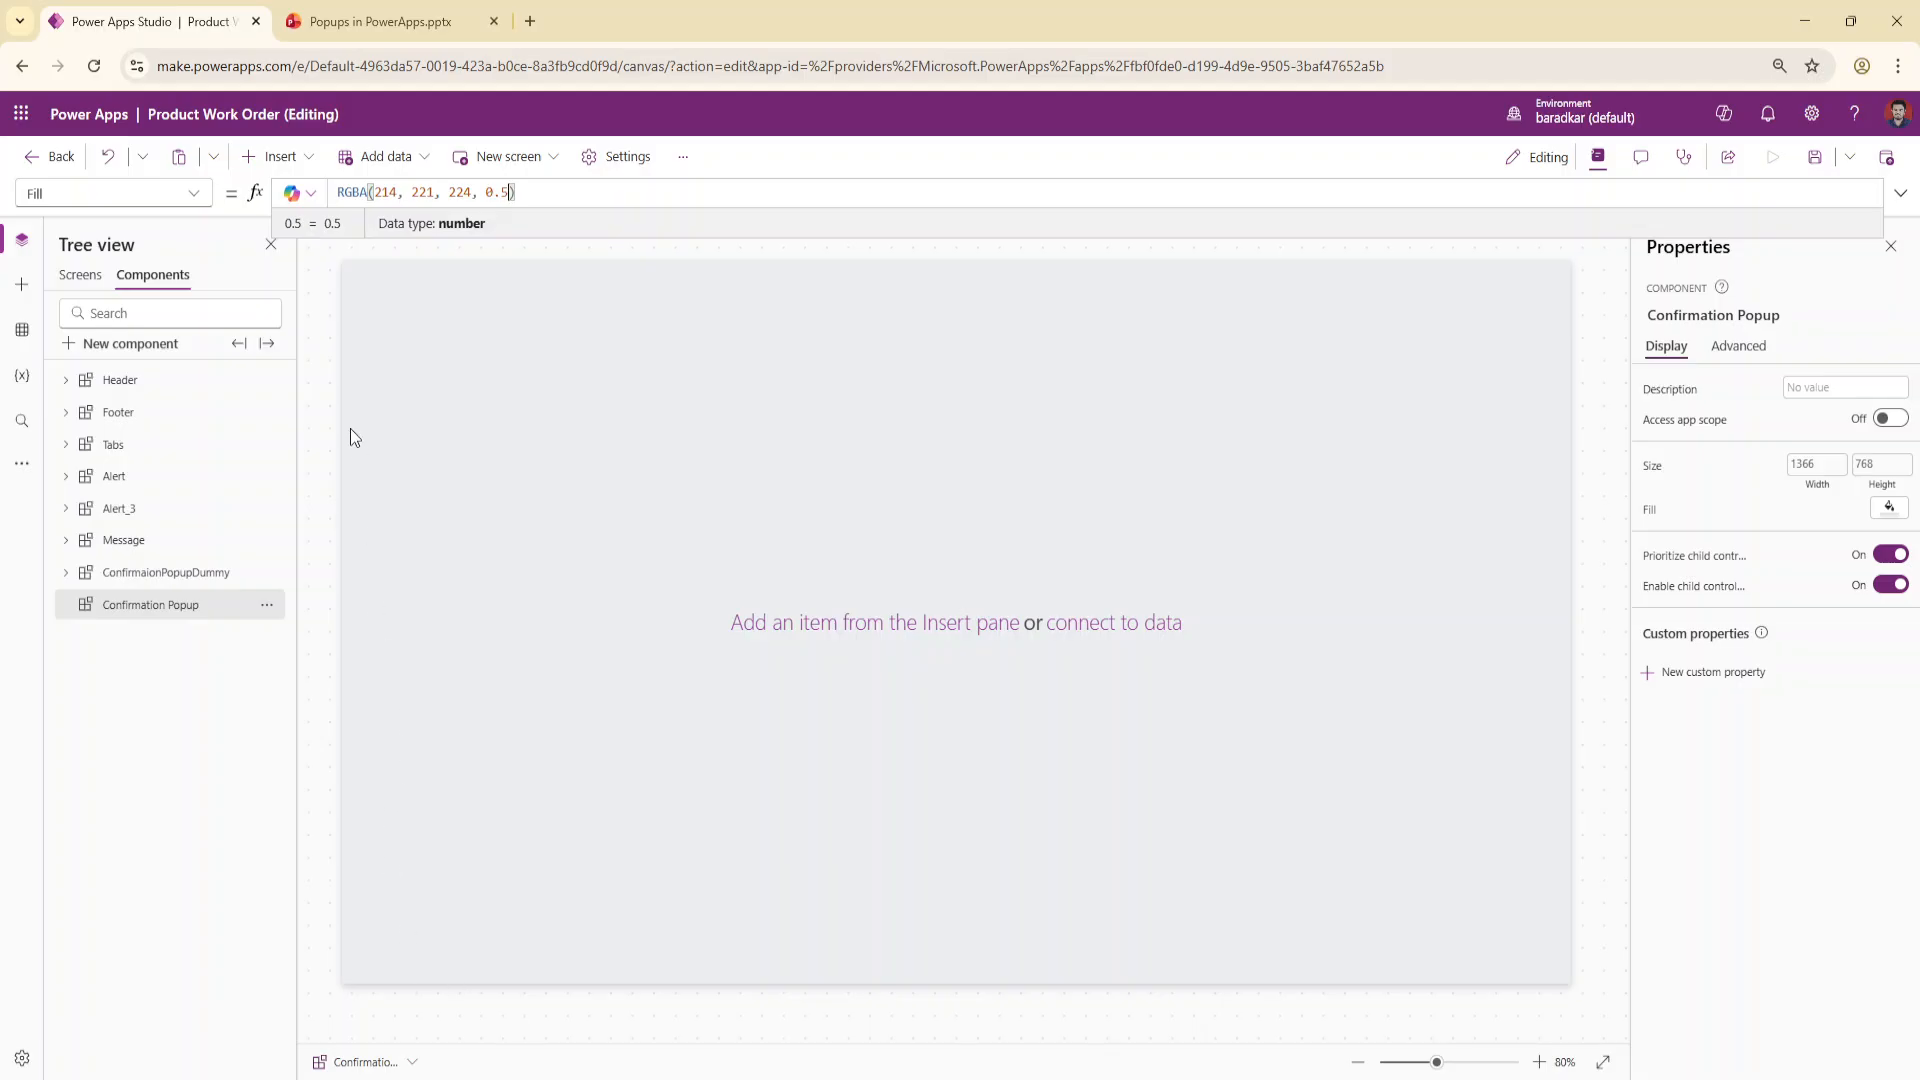
Insert a vertical container into the Confirmation Popup component
{"action": "left_click", "coordinate": [270, 160]}
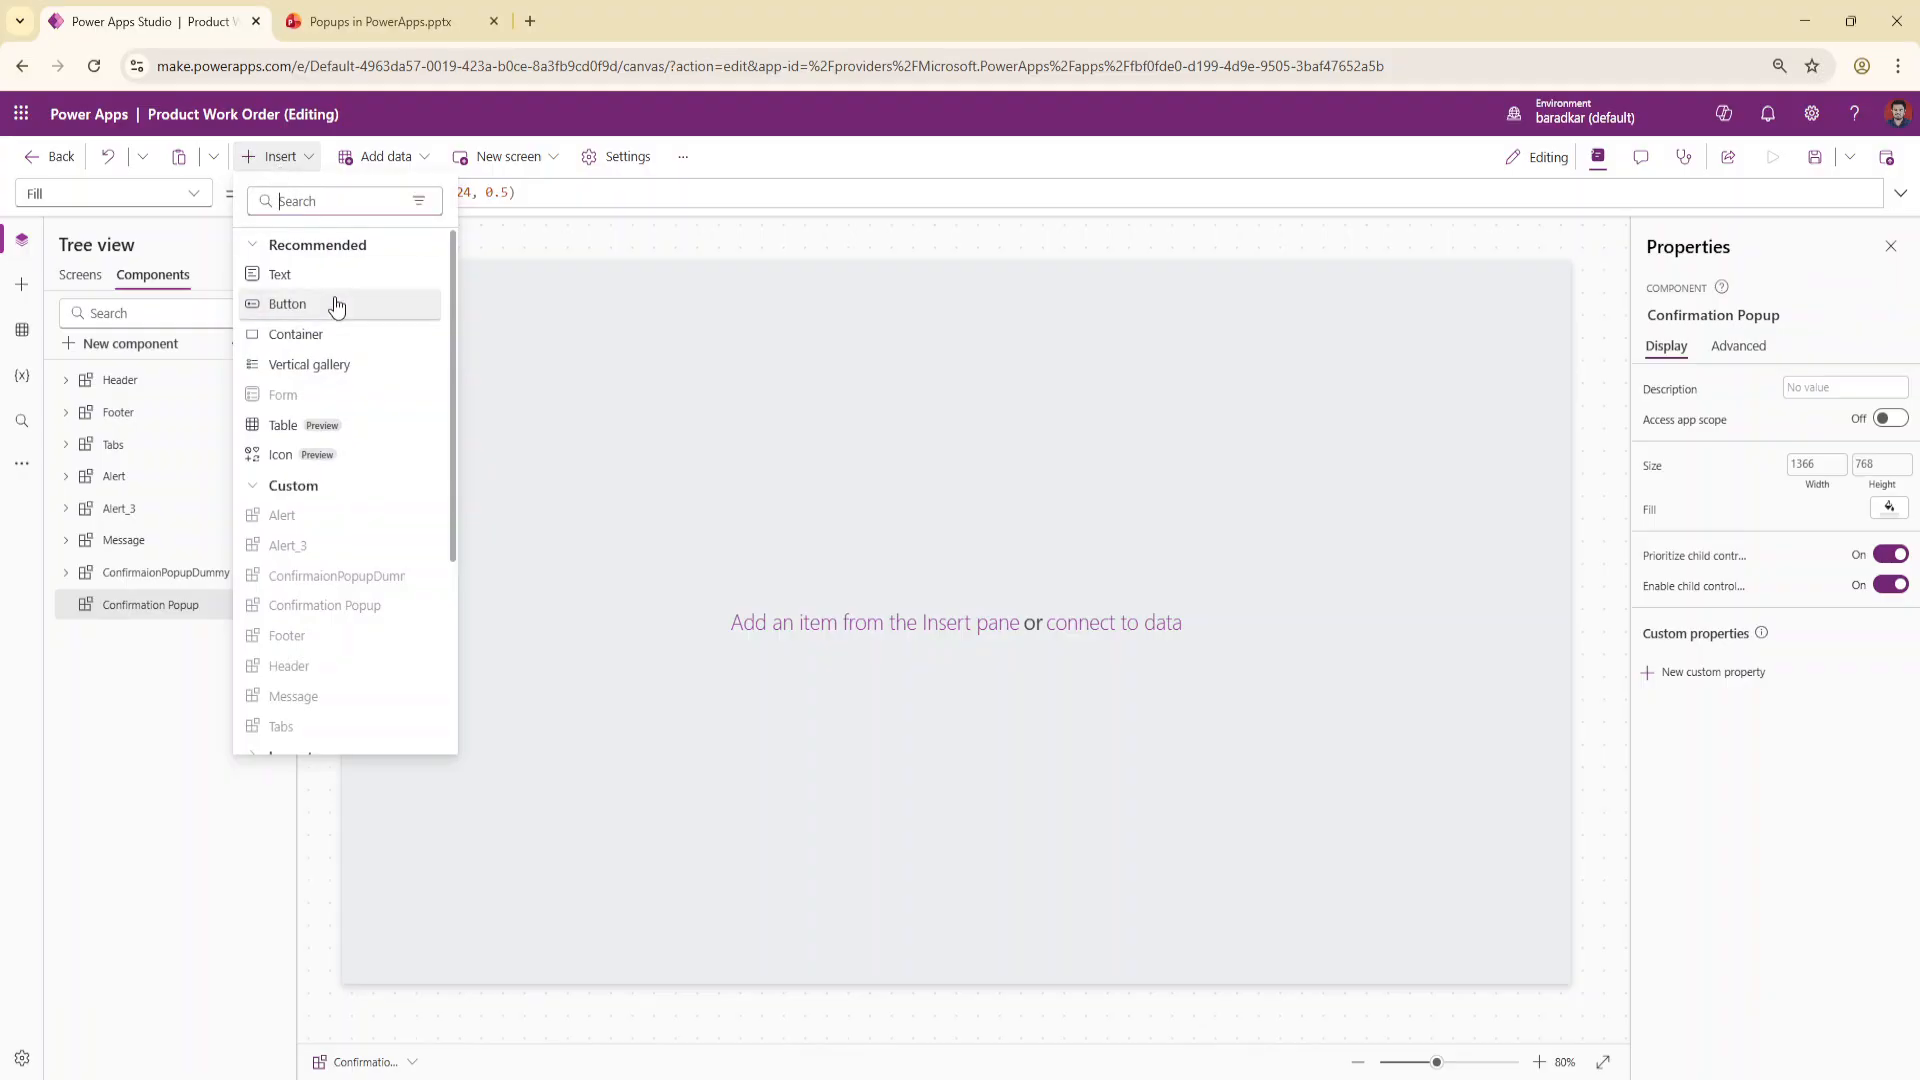
{"action": "type", "text": "vertica"}
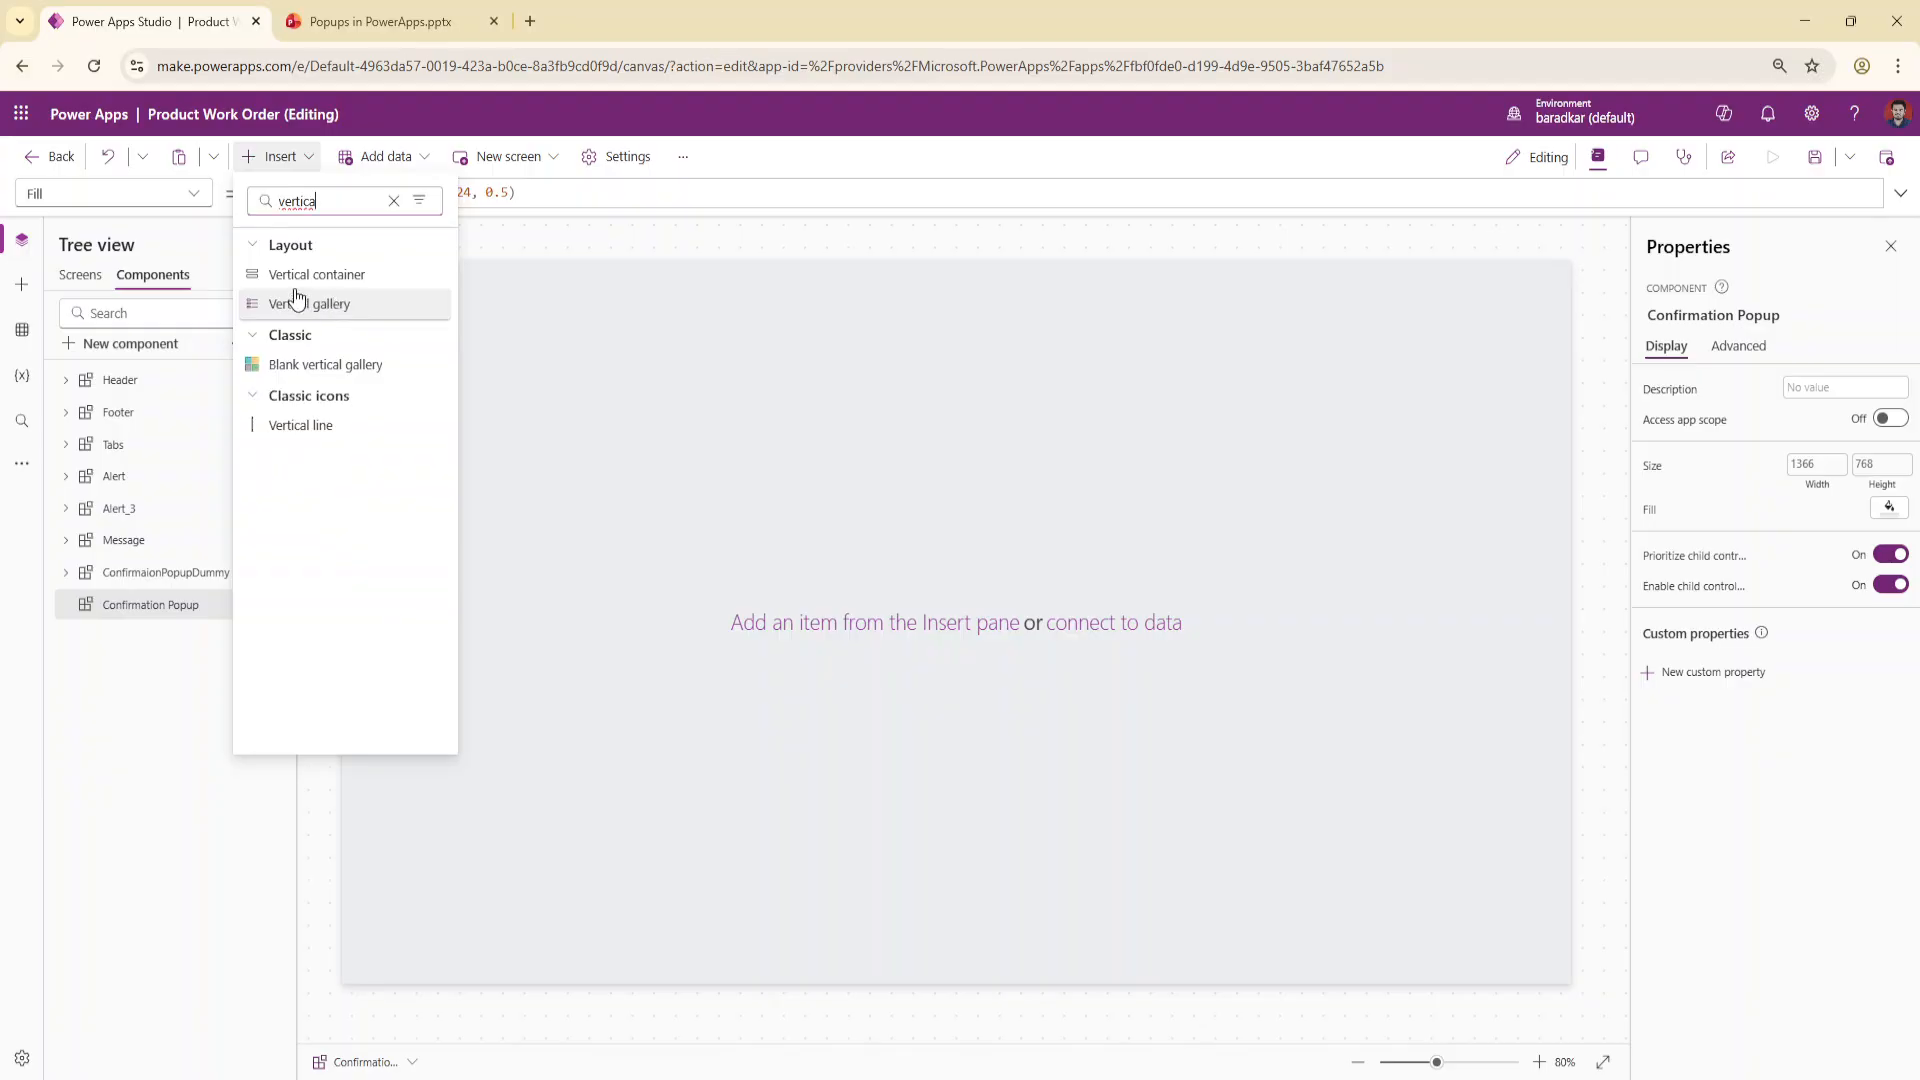
{"action": "left_click", "coordinate": [310, 275]}
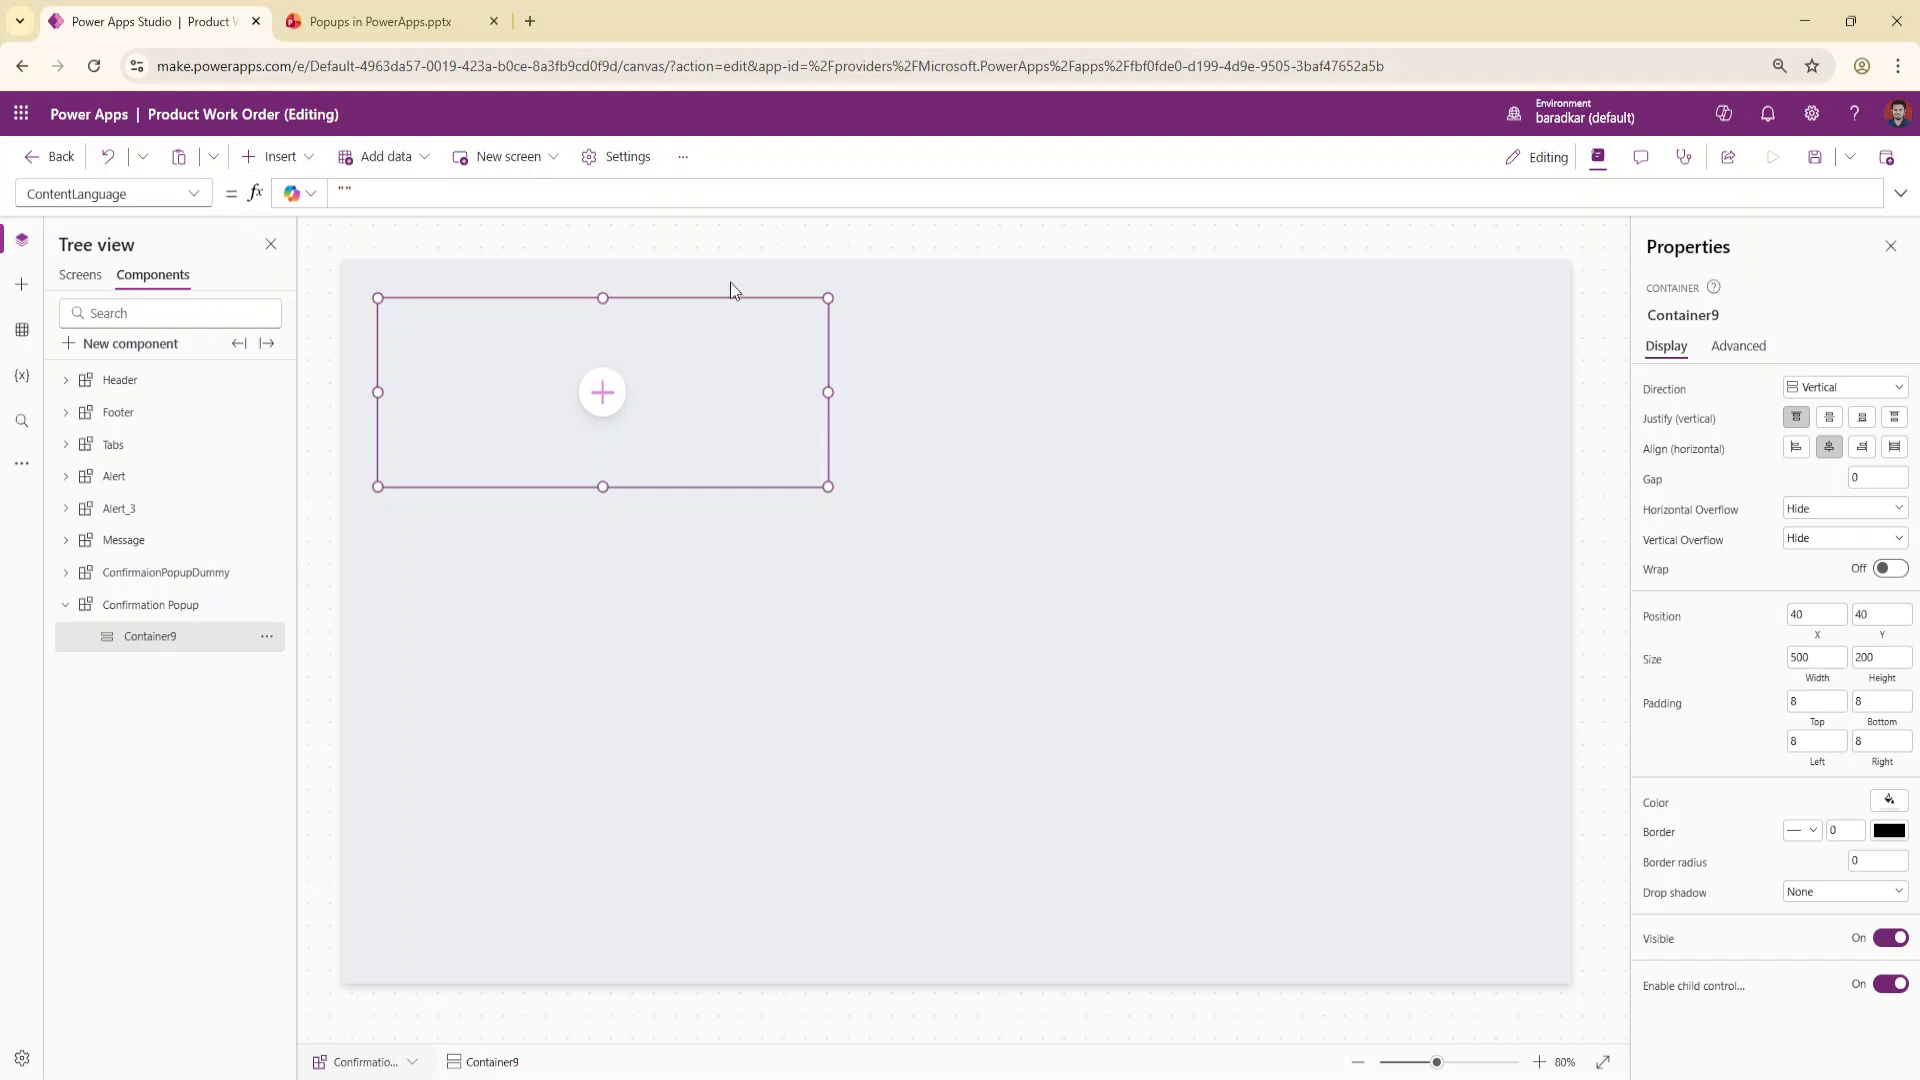
Style the container with a white fill, a border radius of 25 and a border thickness of 1
{"action": "left_click", "coordinate": [1893, 801]}
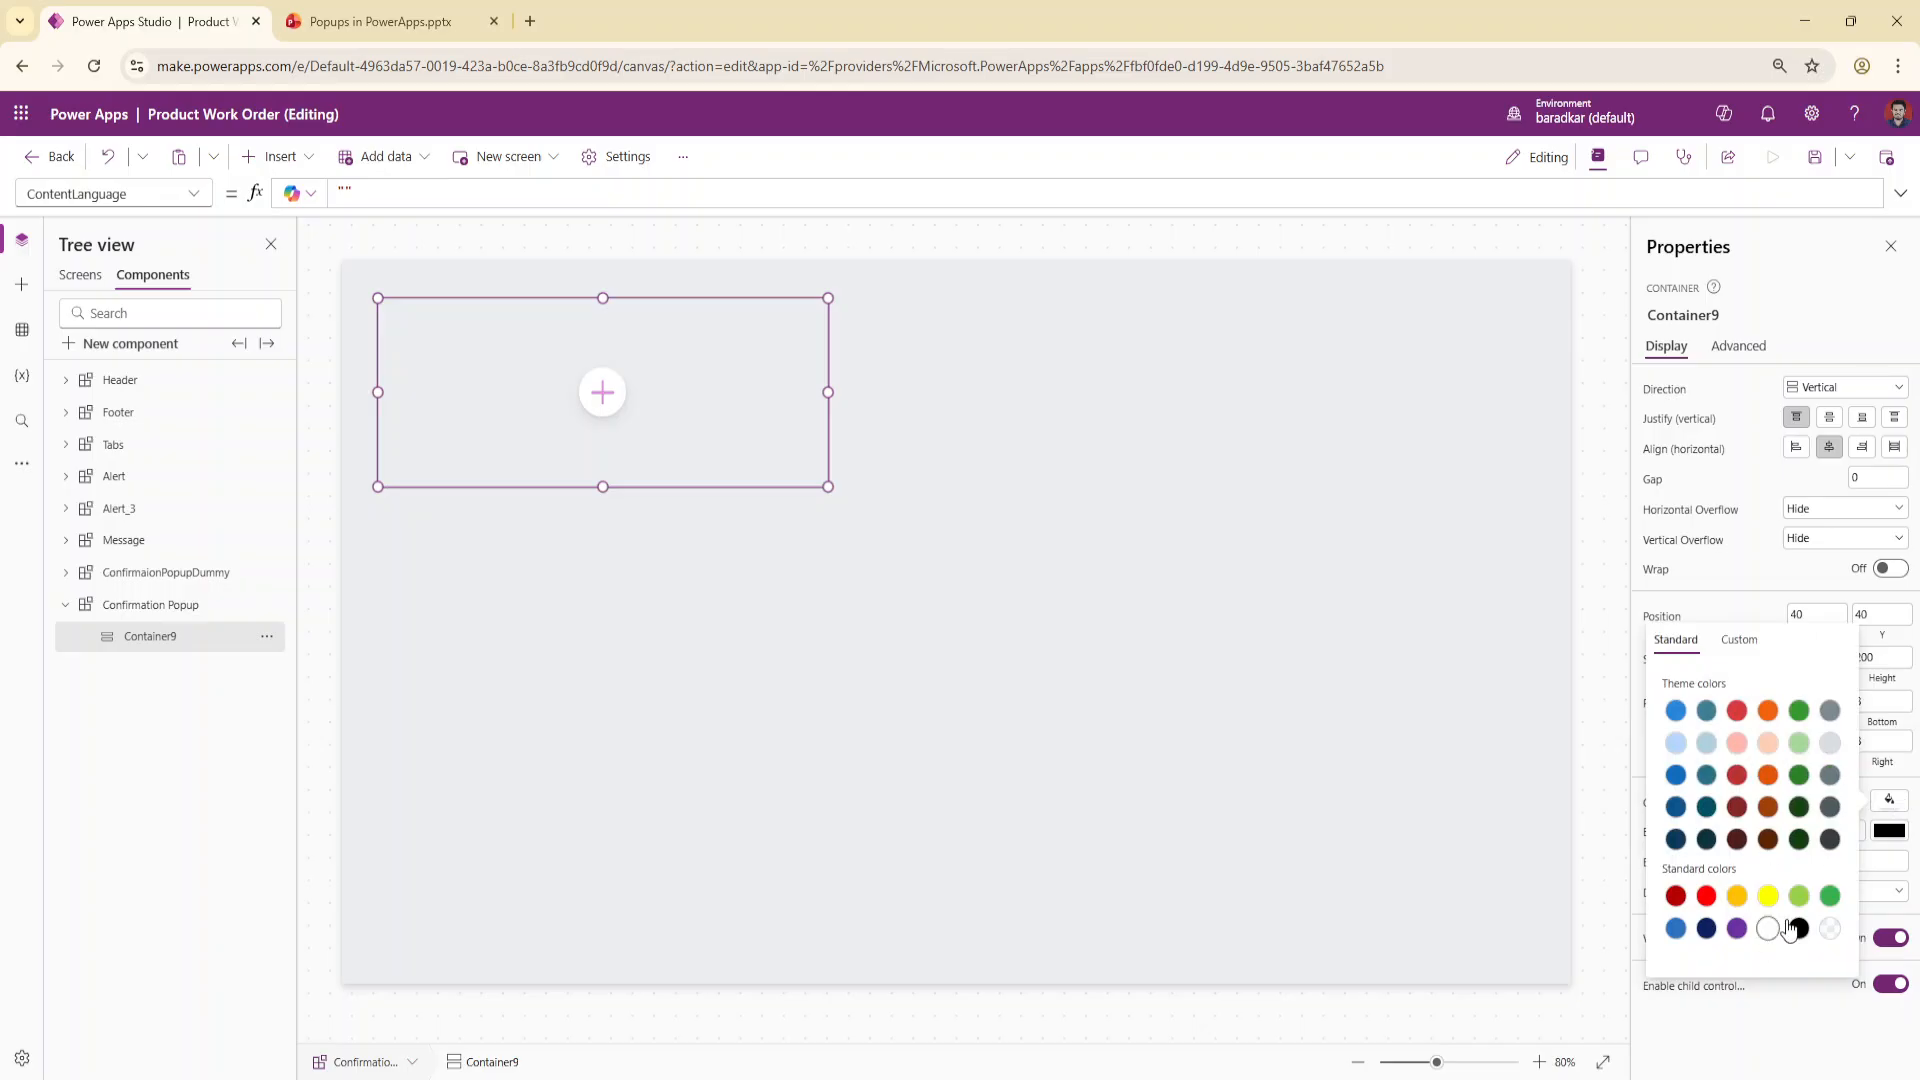
{"action": "left_click", "coordinate": [1768, 929]}
{"action": "left_click", "coordinate": [1889, 801]}
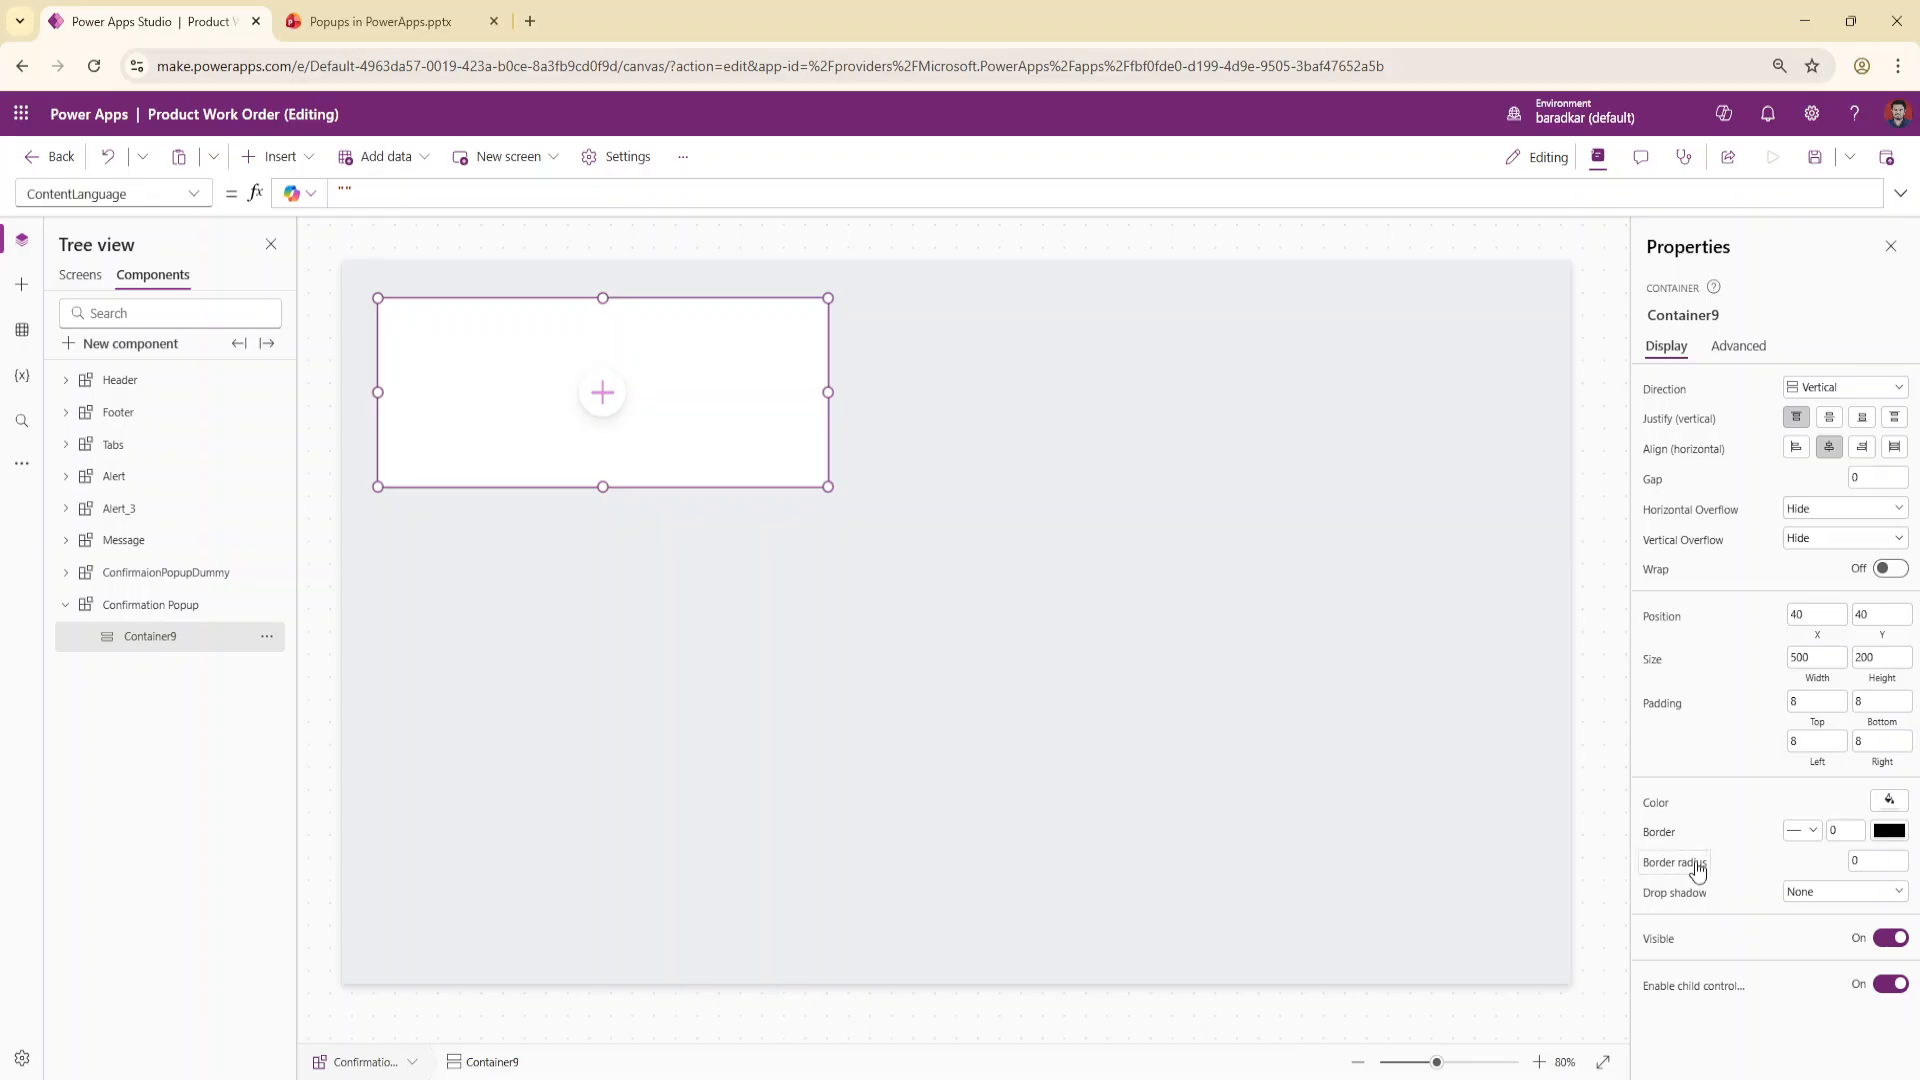
{"action": "left_click", "coordinate": [1876, 860]}
{"action": "key", "text": "shift+Tab"}
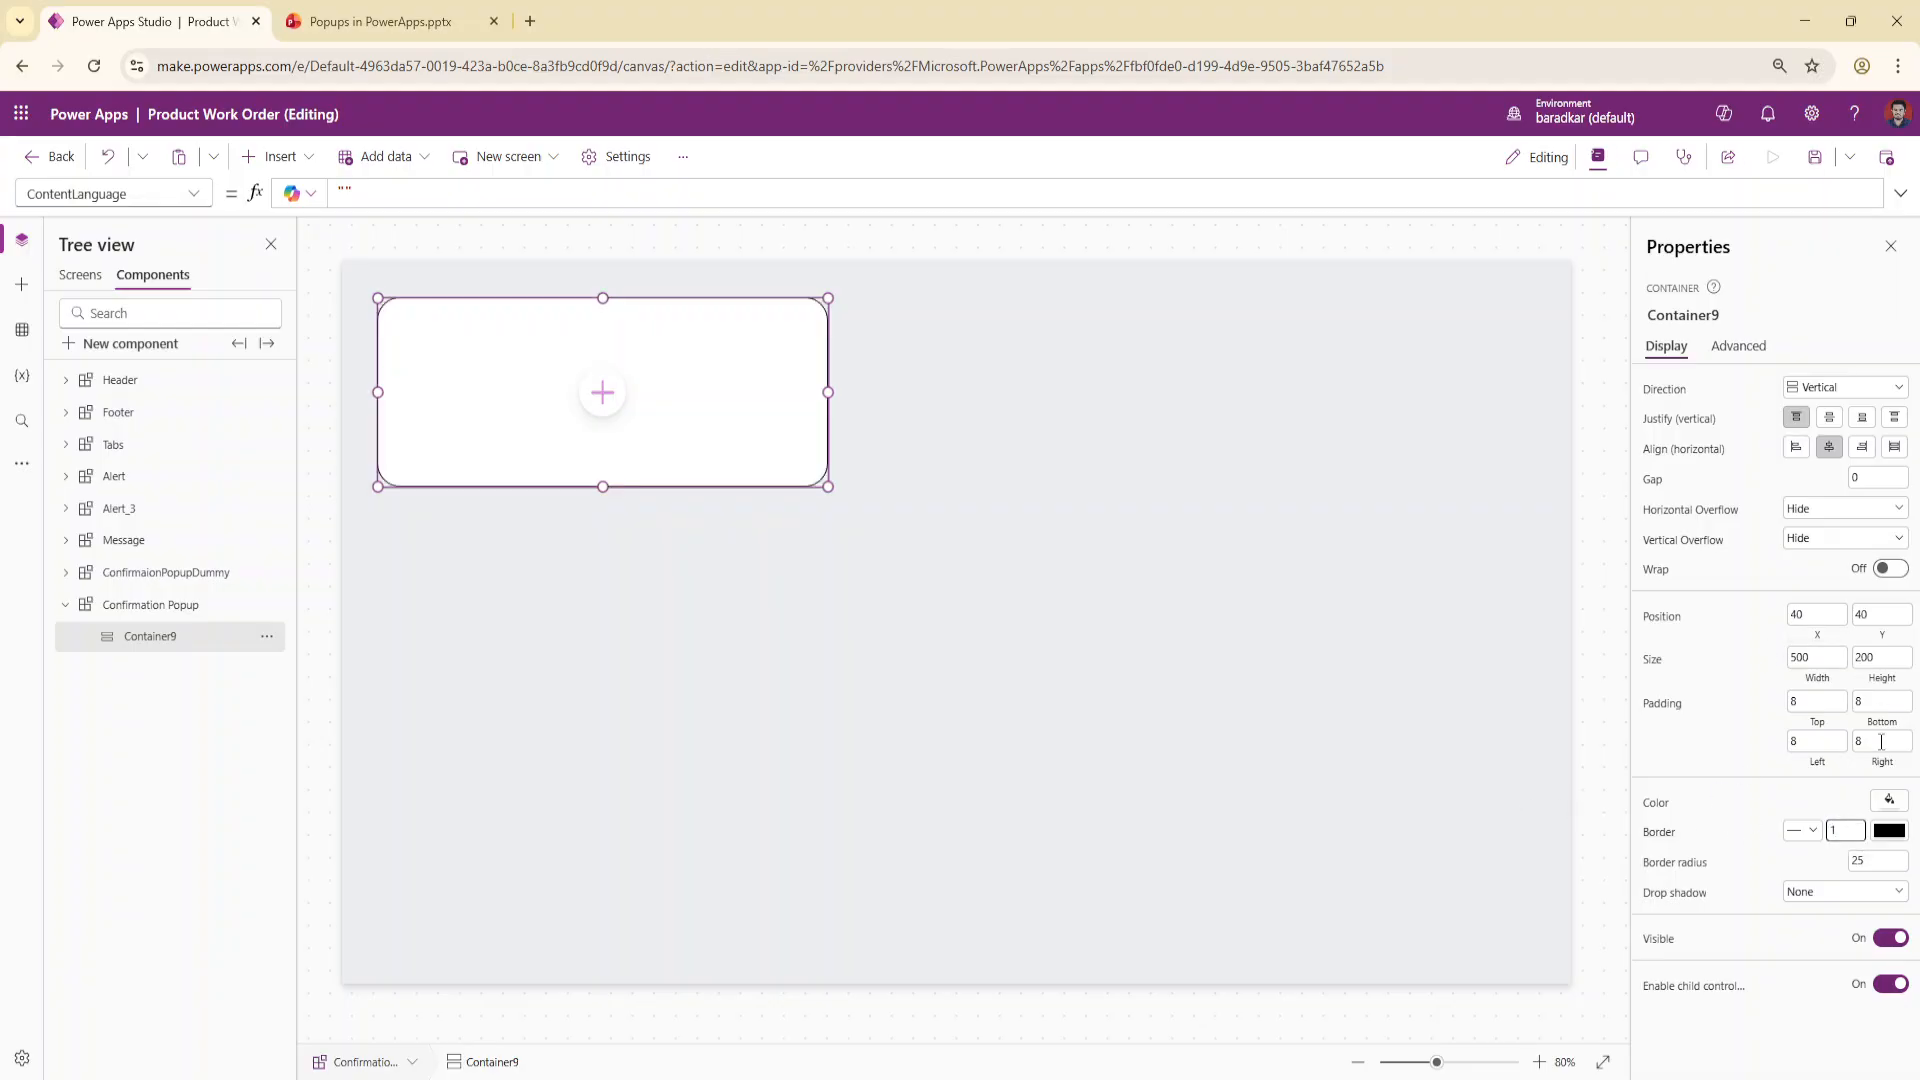
Centre the container horizontally by setting its X position to Parent.Width/2-Self.Width/2
{"action": "left_click", "coordinate": [1806, 637]}
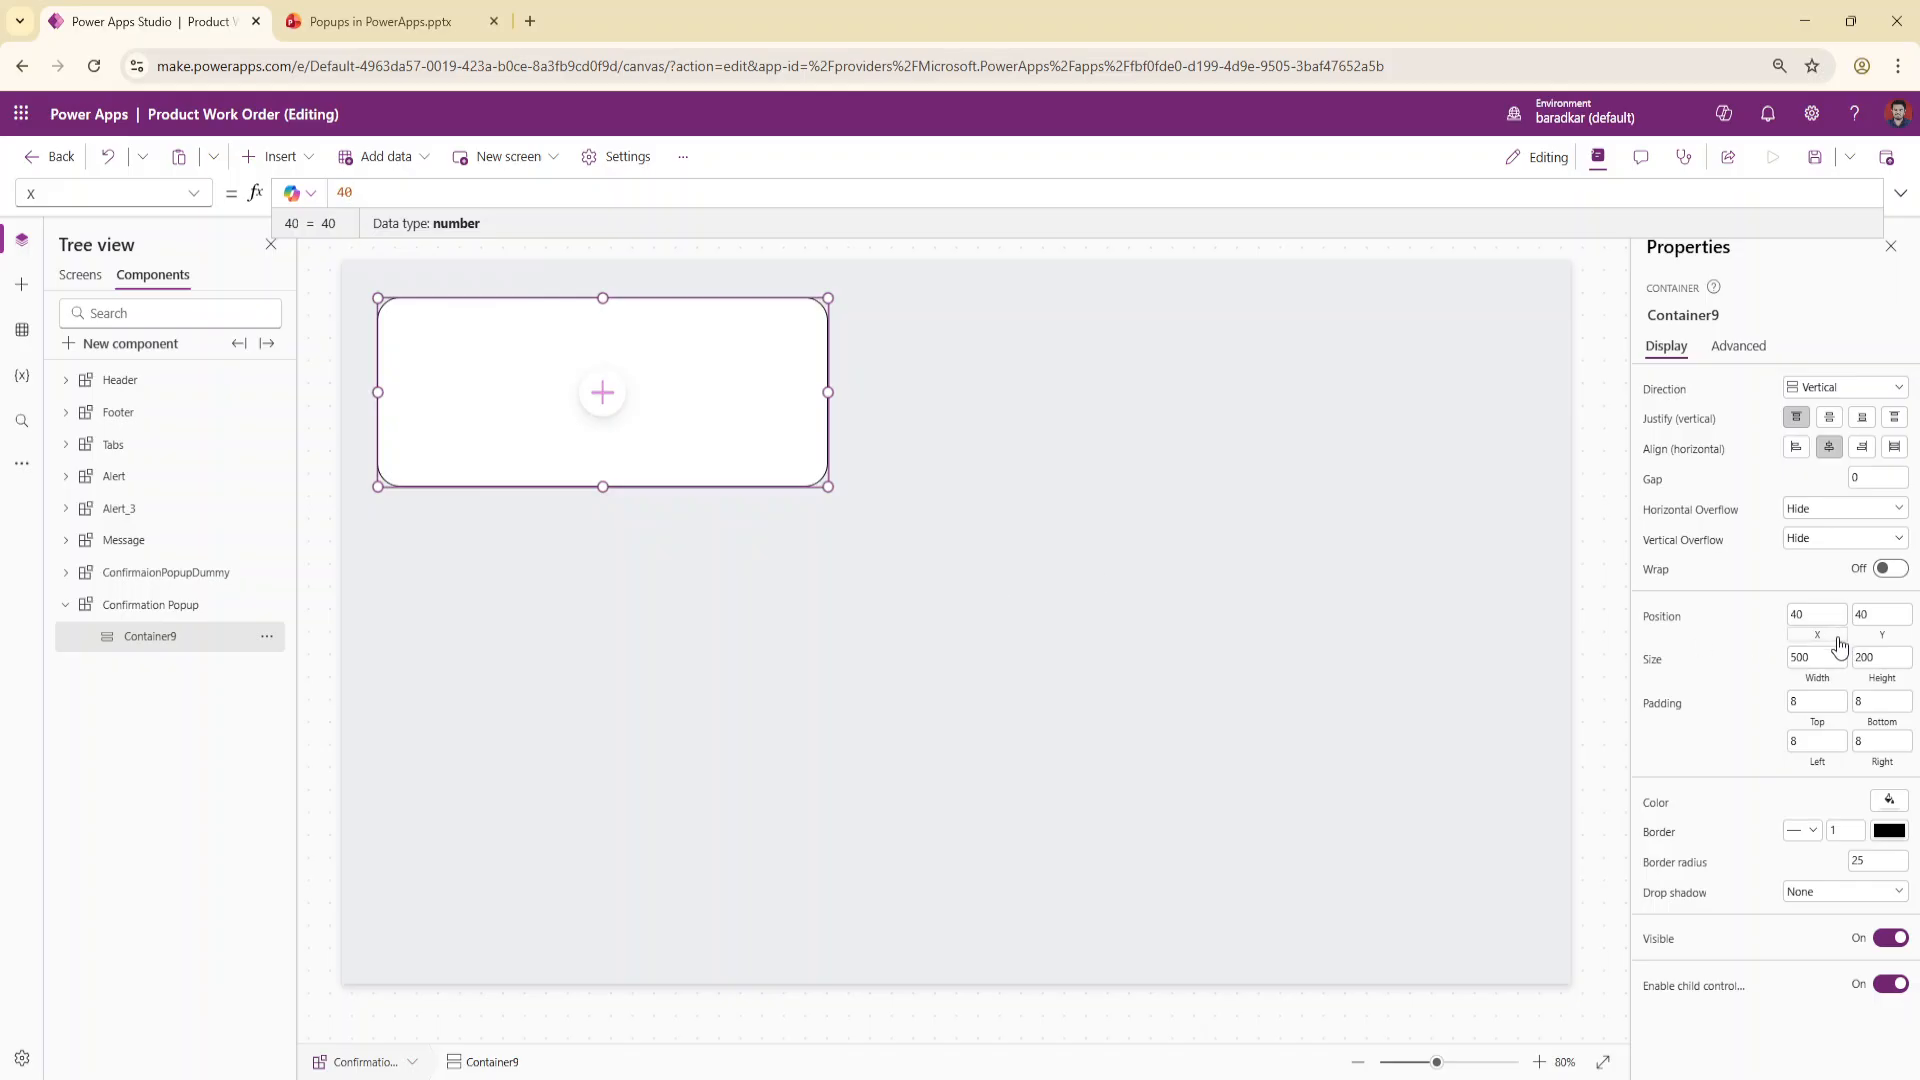
{"action": "key", "text": "ctrl+a"}
{"action": "type", "text": "Pare"}
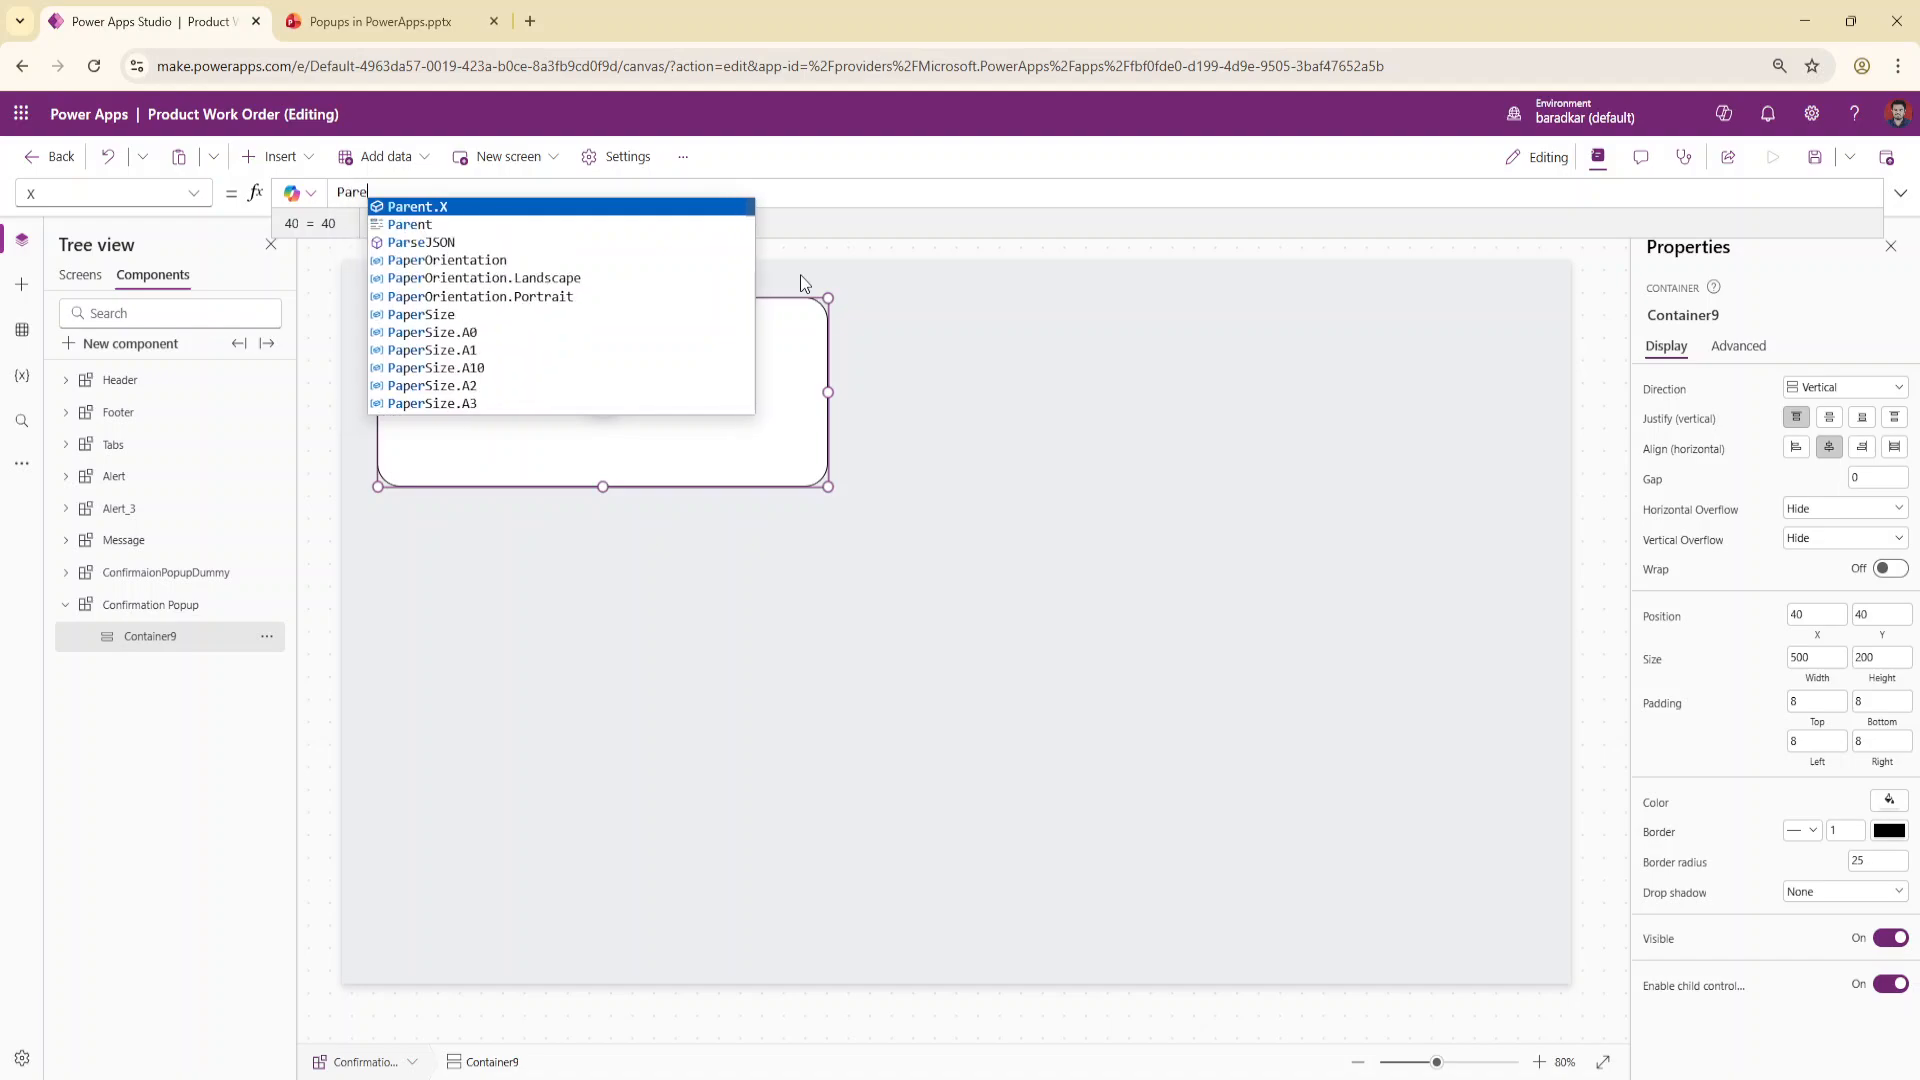
{"action": "type", "text": "nt.W"}
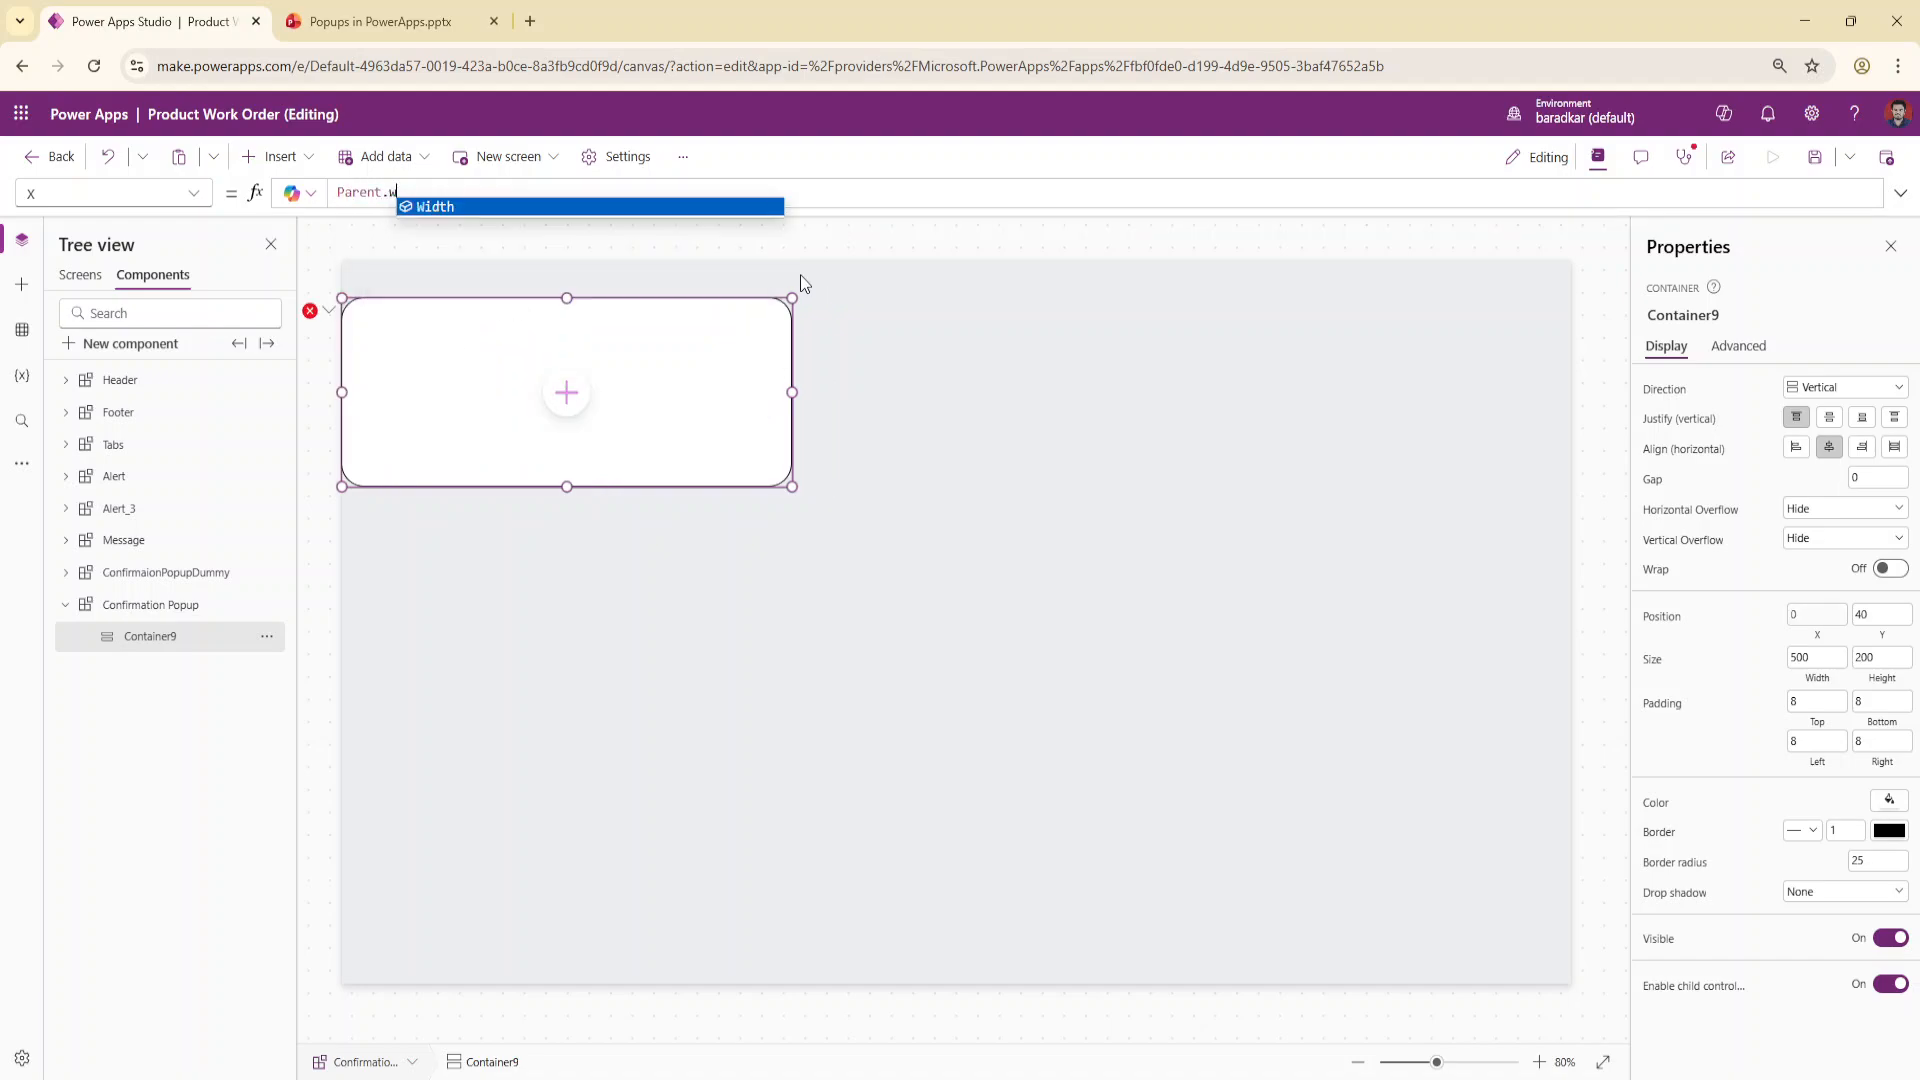
{"action": "type", "text": "idth/2-"}
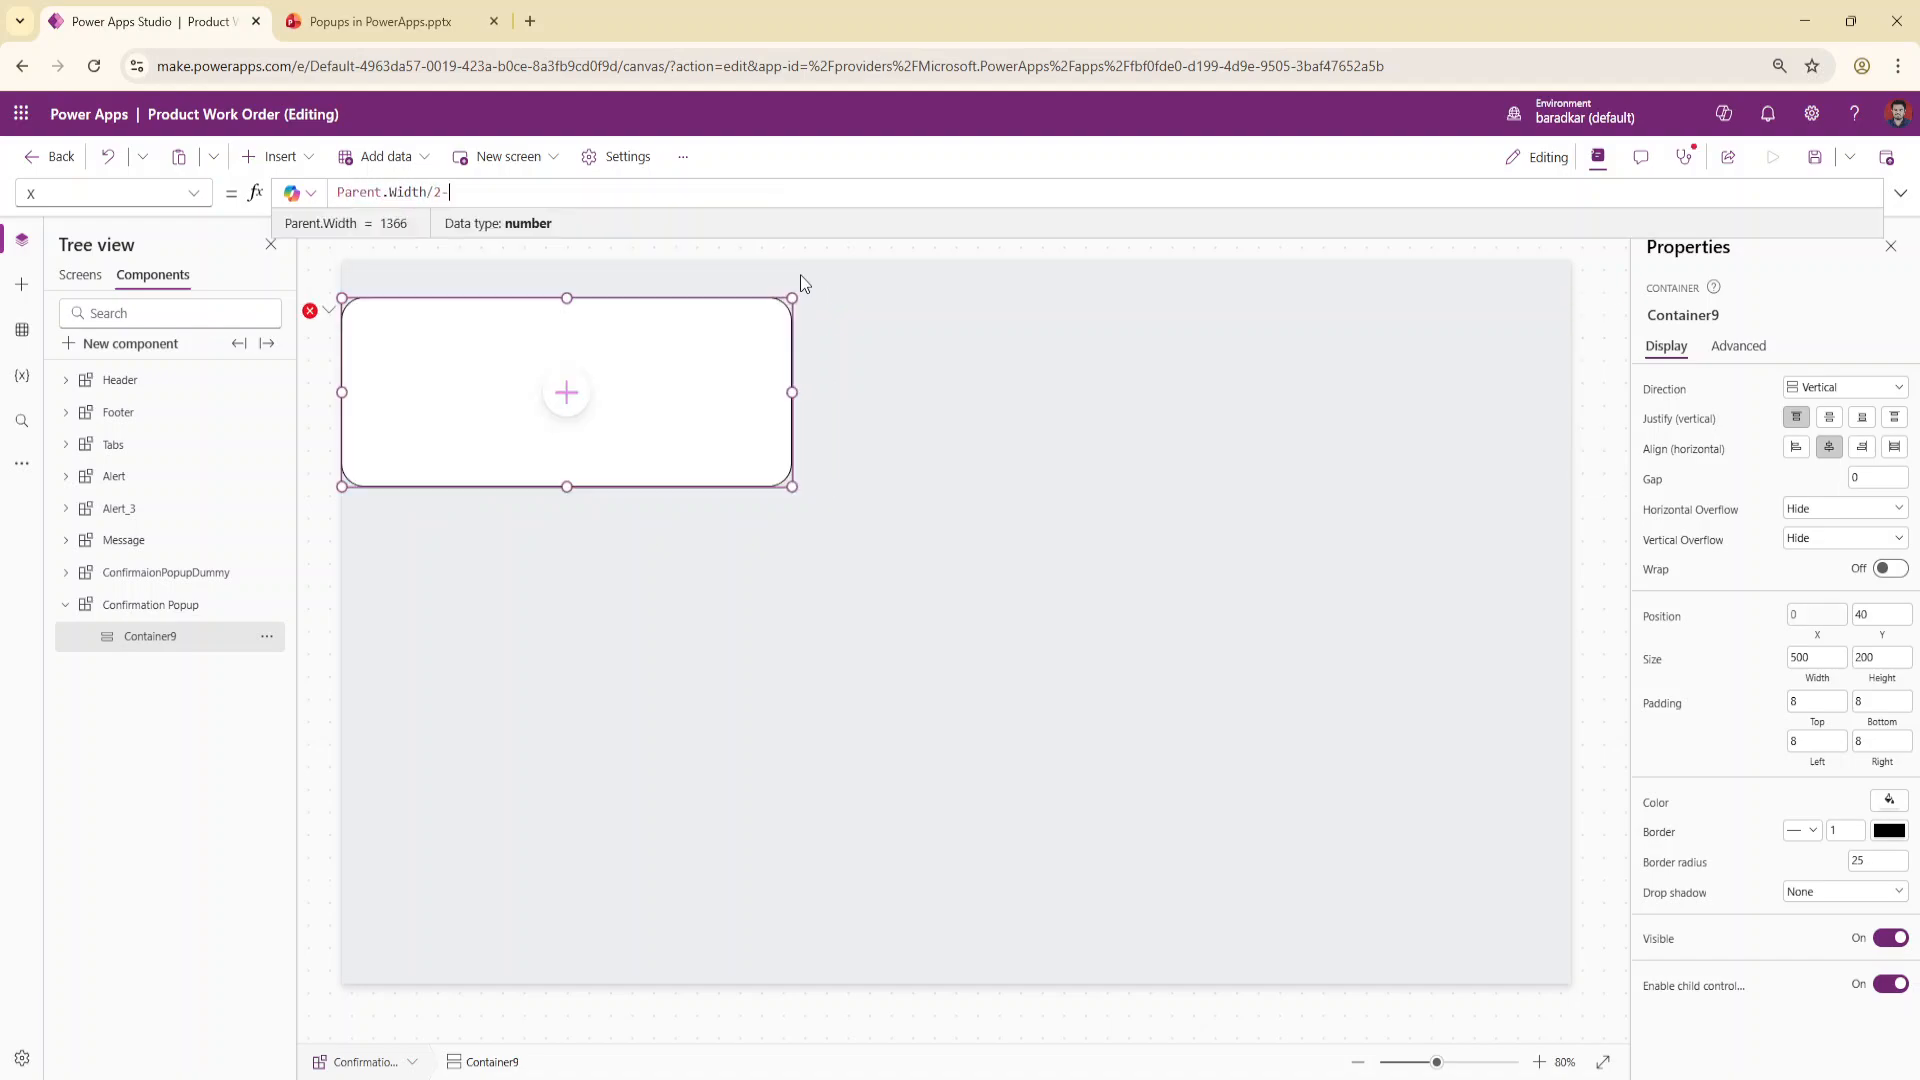
{"action": "type", "text": "Self"}
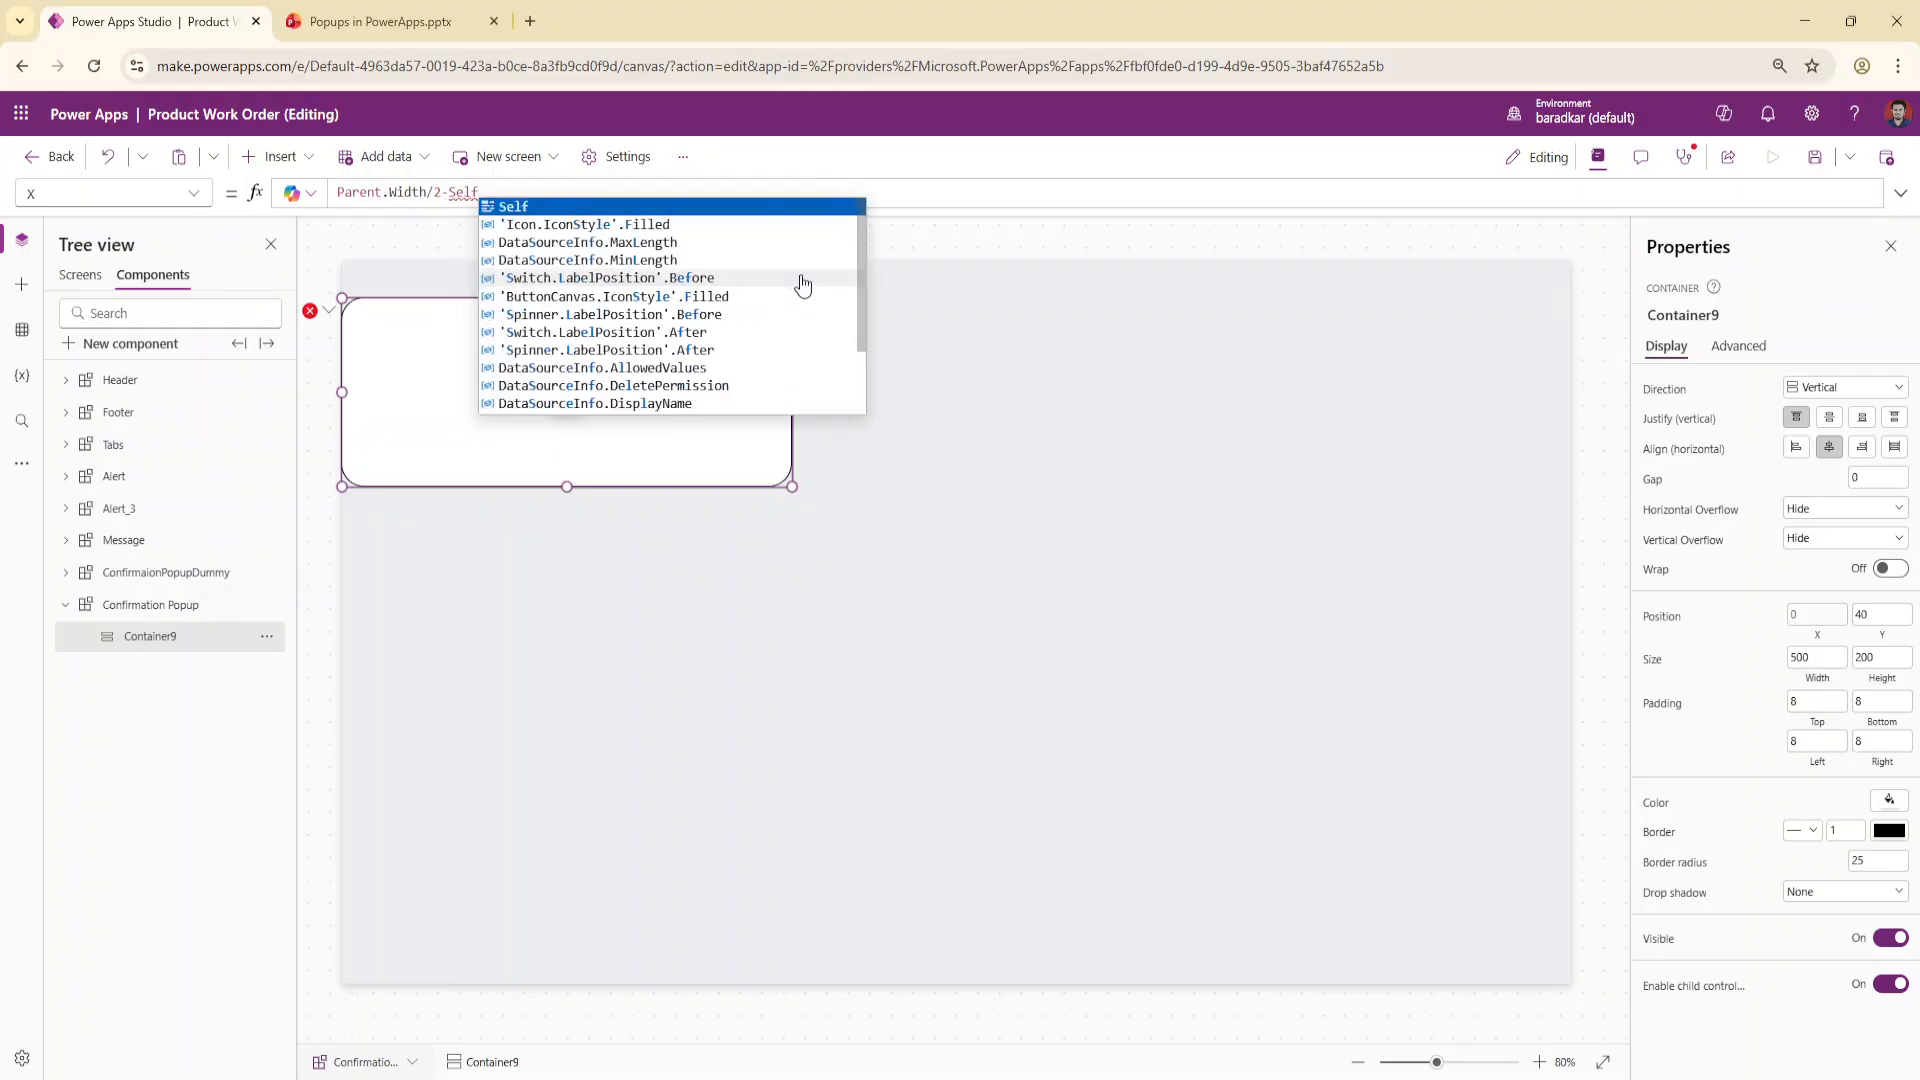
{"action": "type", "text": ".Width/2"}
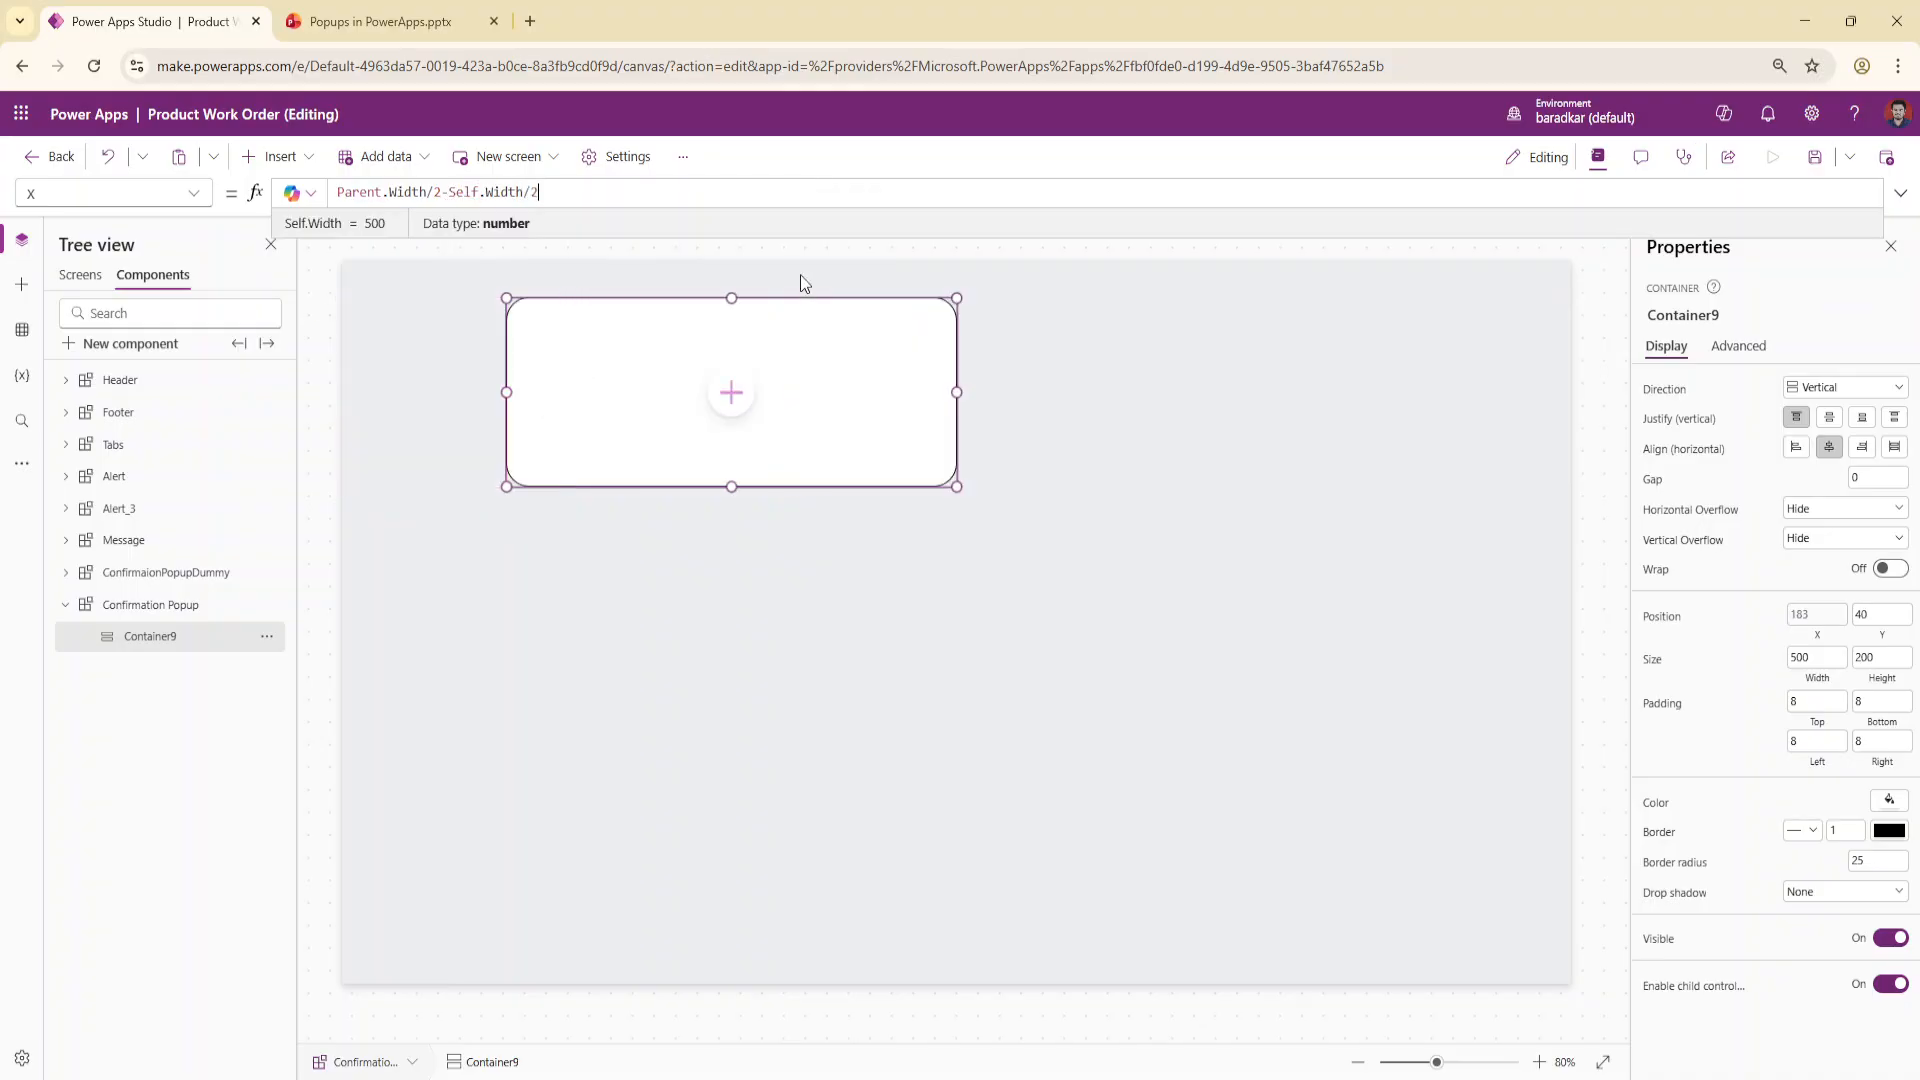
Centre the container vertically by setting its Y position to Parent.Height/2-Self.Height/2
{"action": "left_click", "coordinate": [1866, 625]}
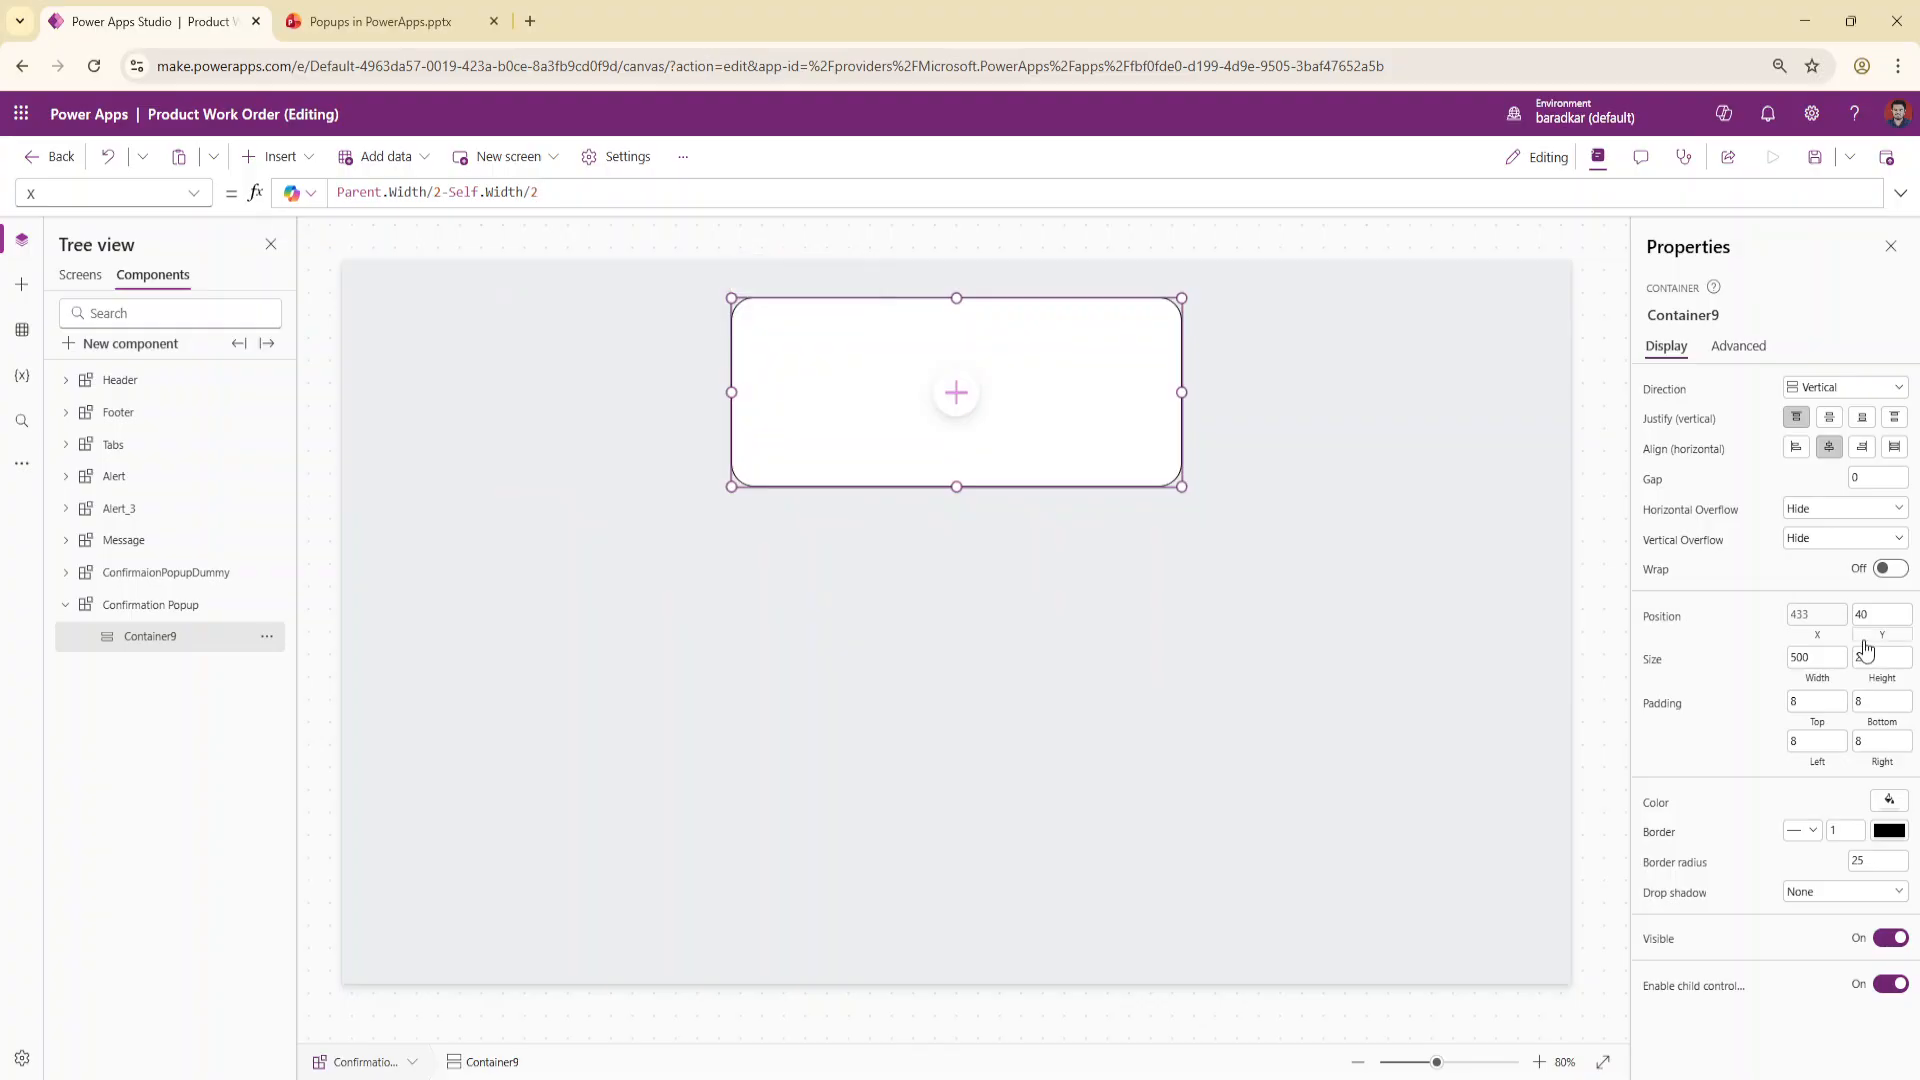
{"action": "type", "text": "Pare"}
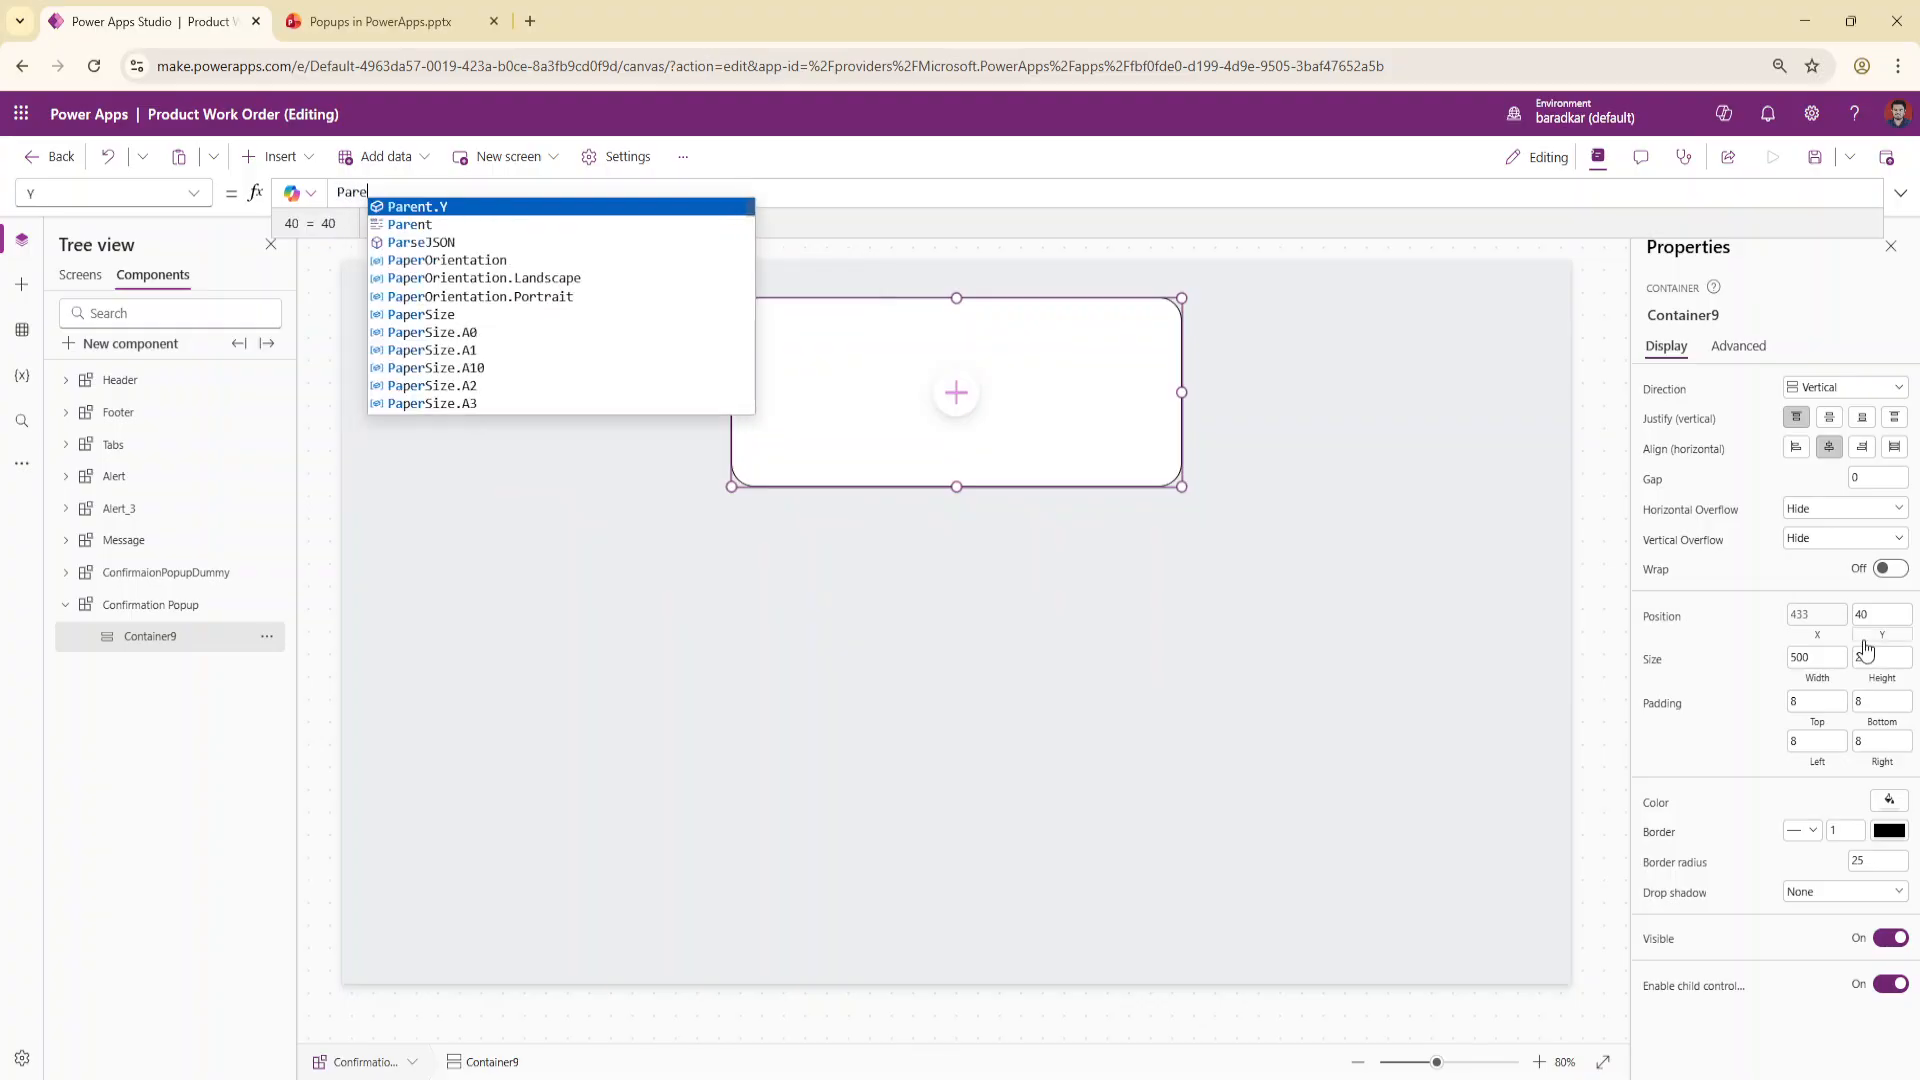
{"action": "type", "text": "nt."}
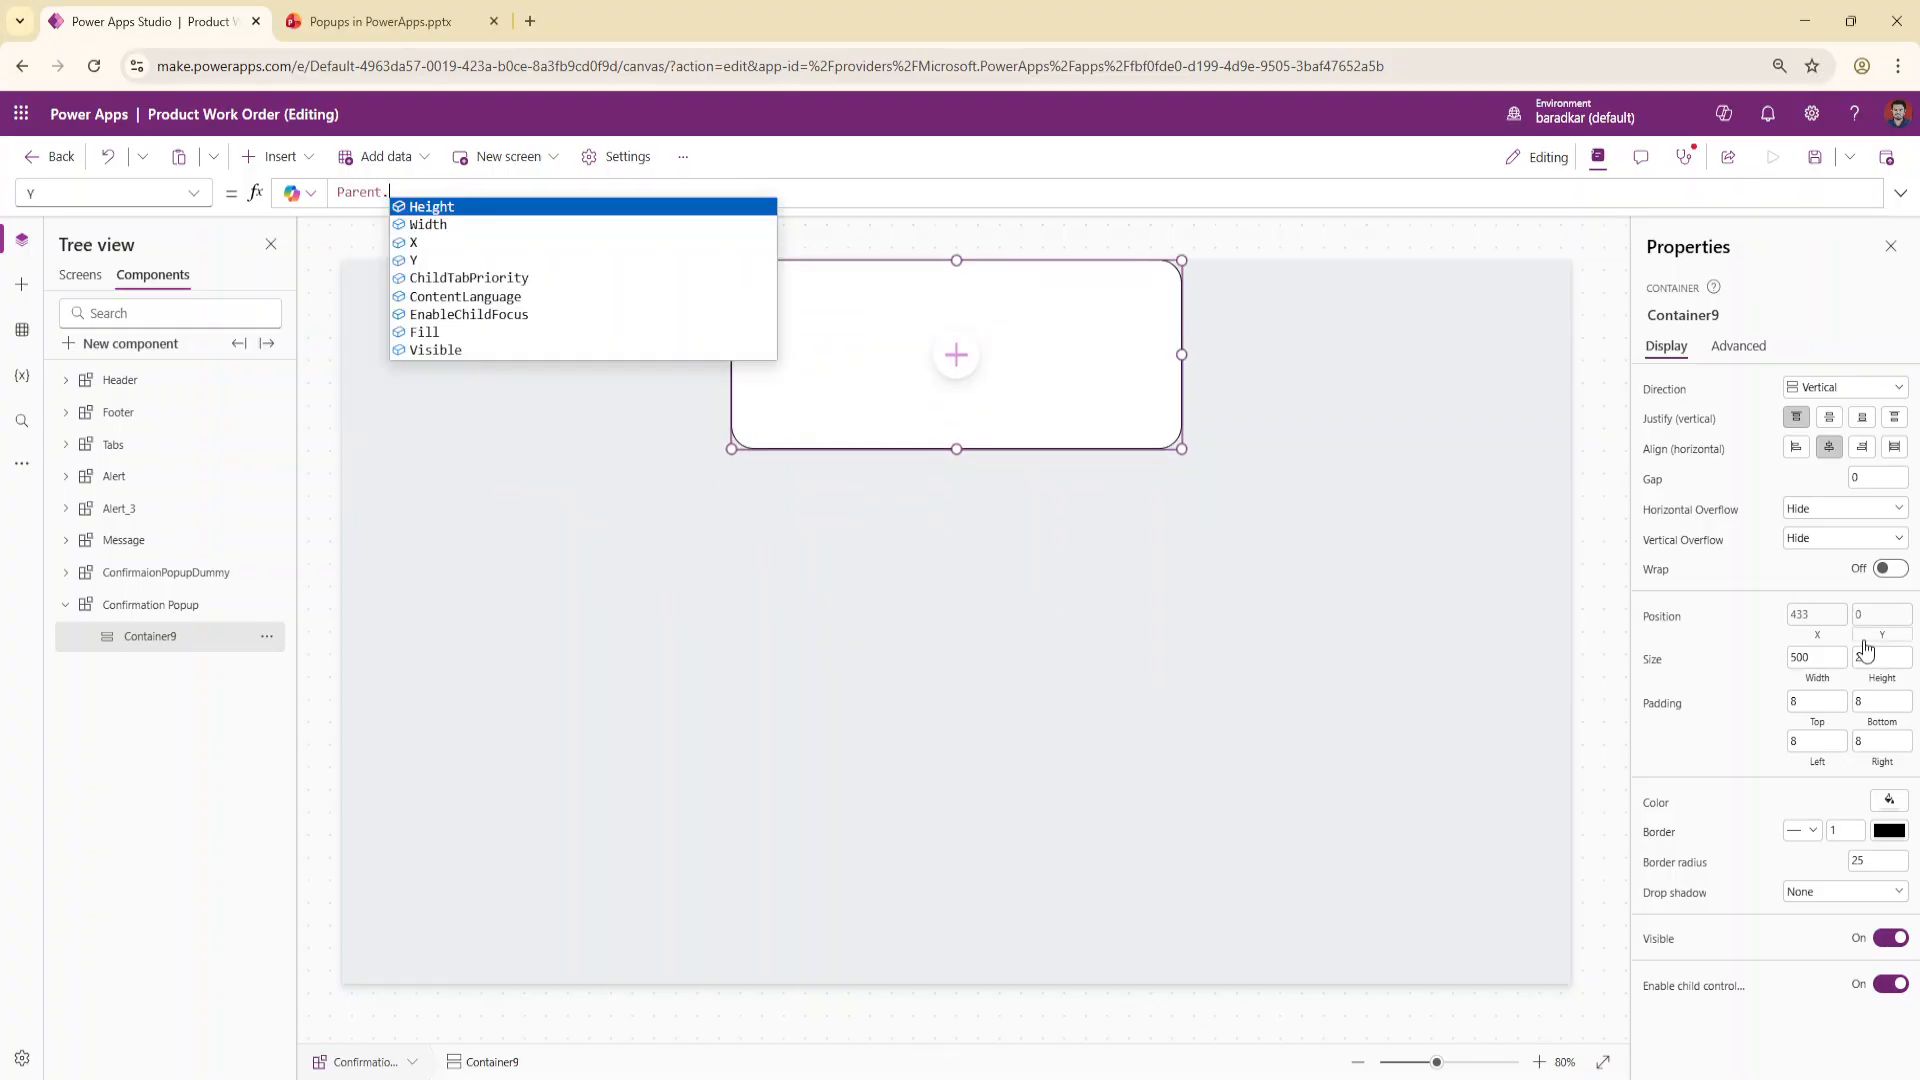
{"action": "type", "text": "Height/2-"}
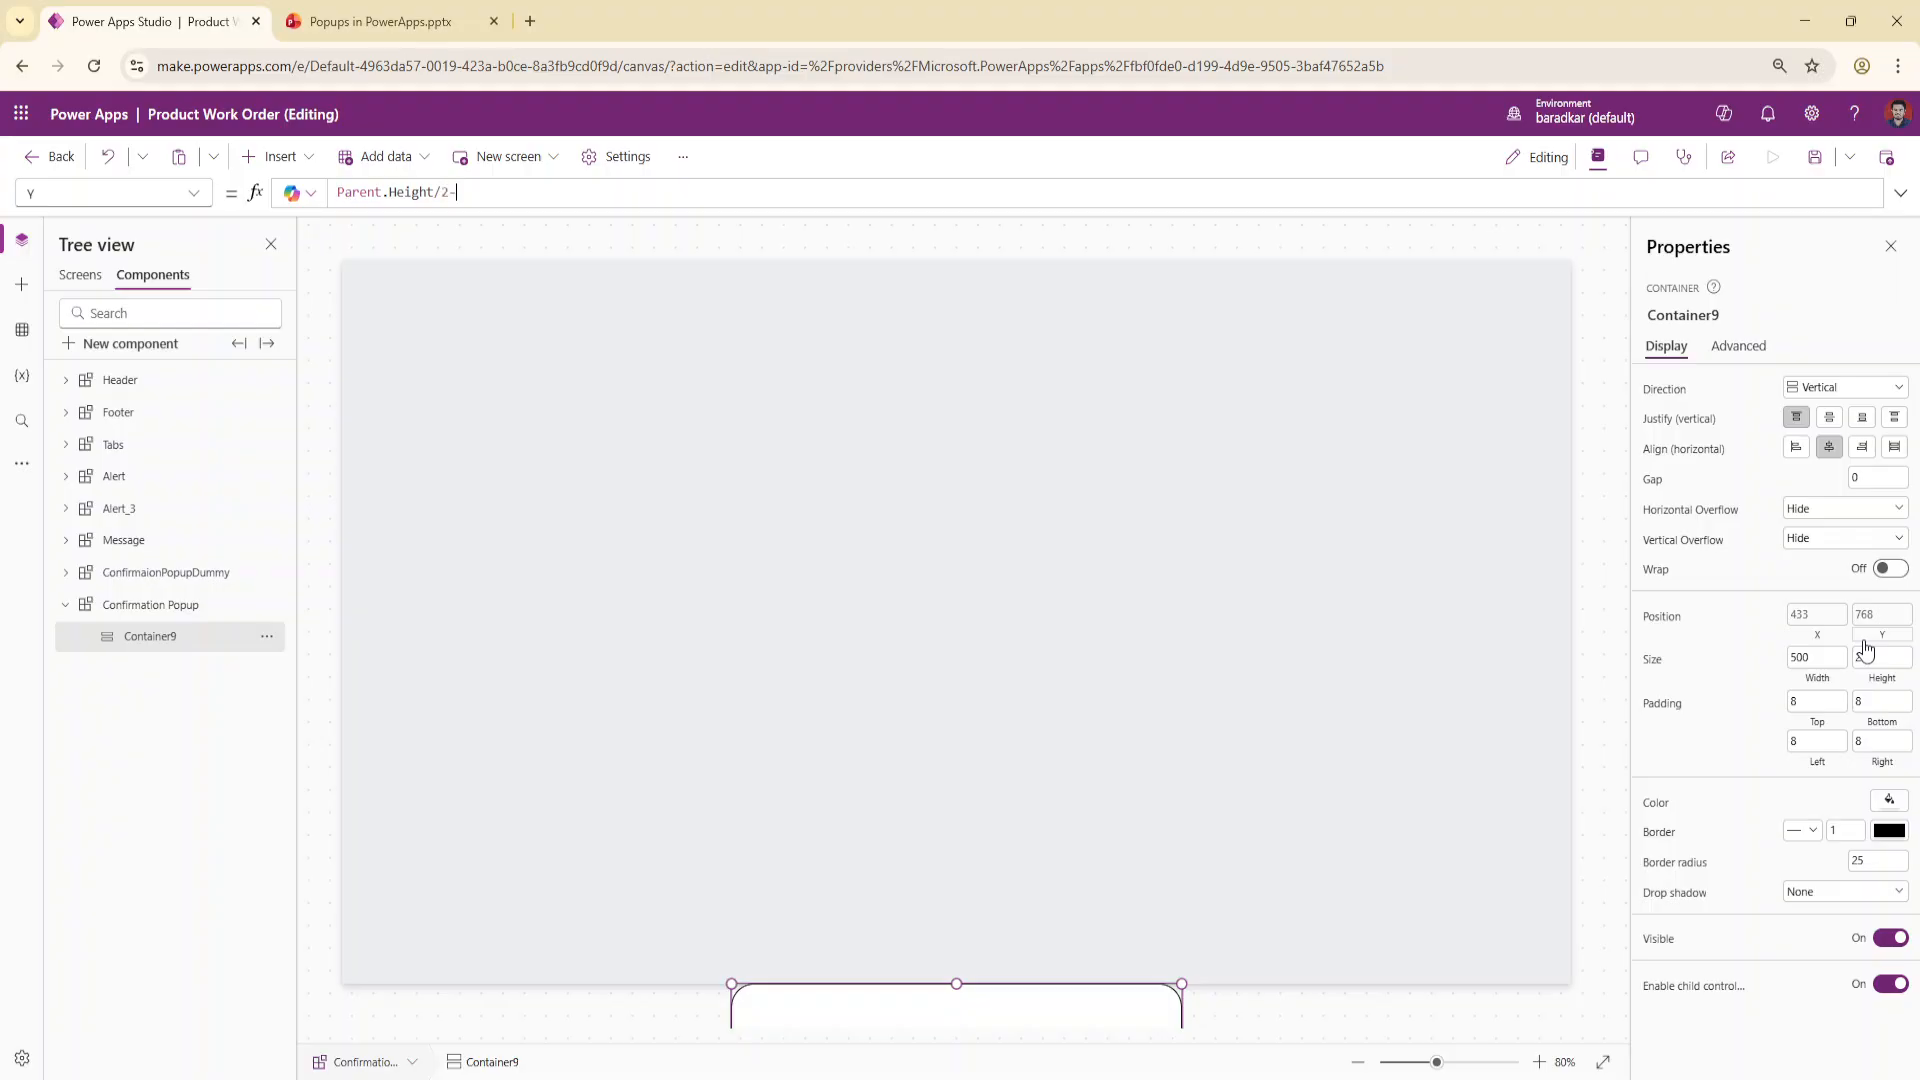
{"action": "type", "text": "Self.height/2"}
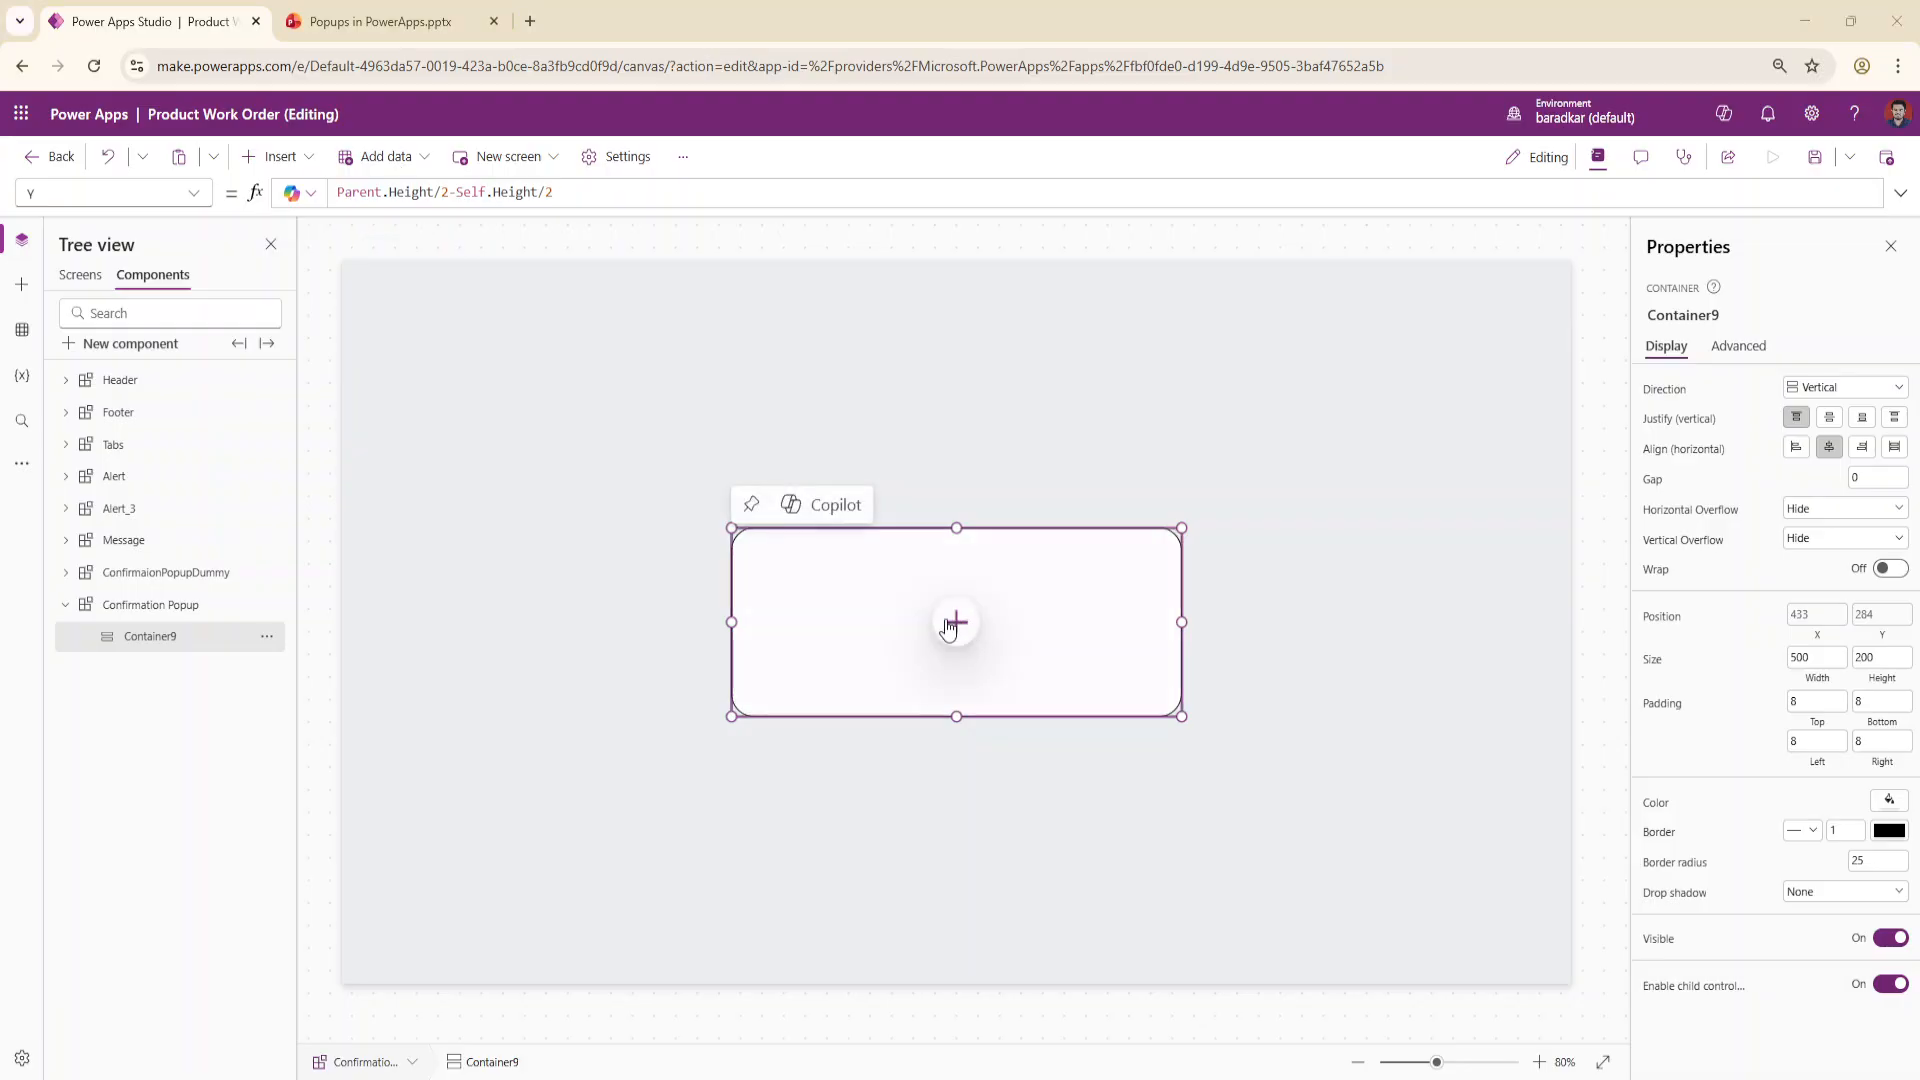
Insert an icon into the container and set it to the Delete symbol
{"action": "left_click", "coordinate": [276, 156]}
{"action": "type", "text": "icon"}
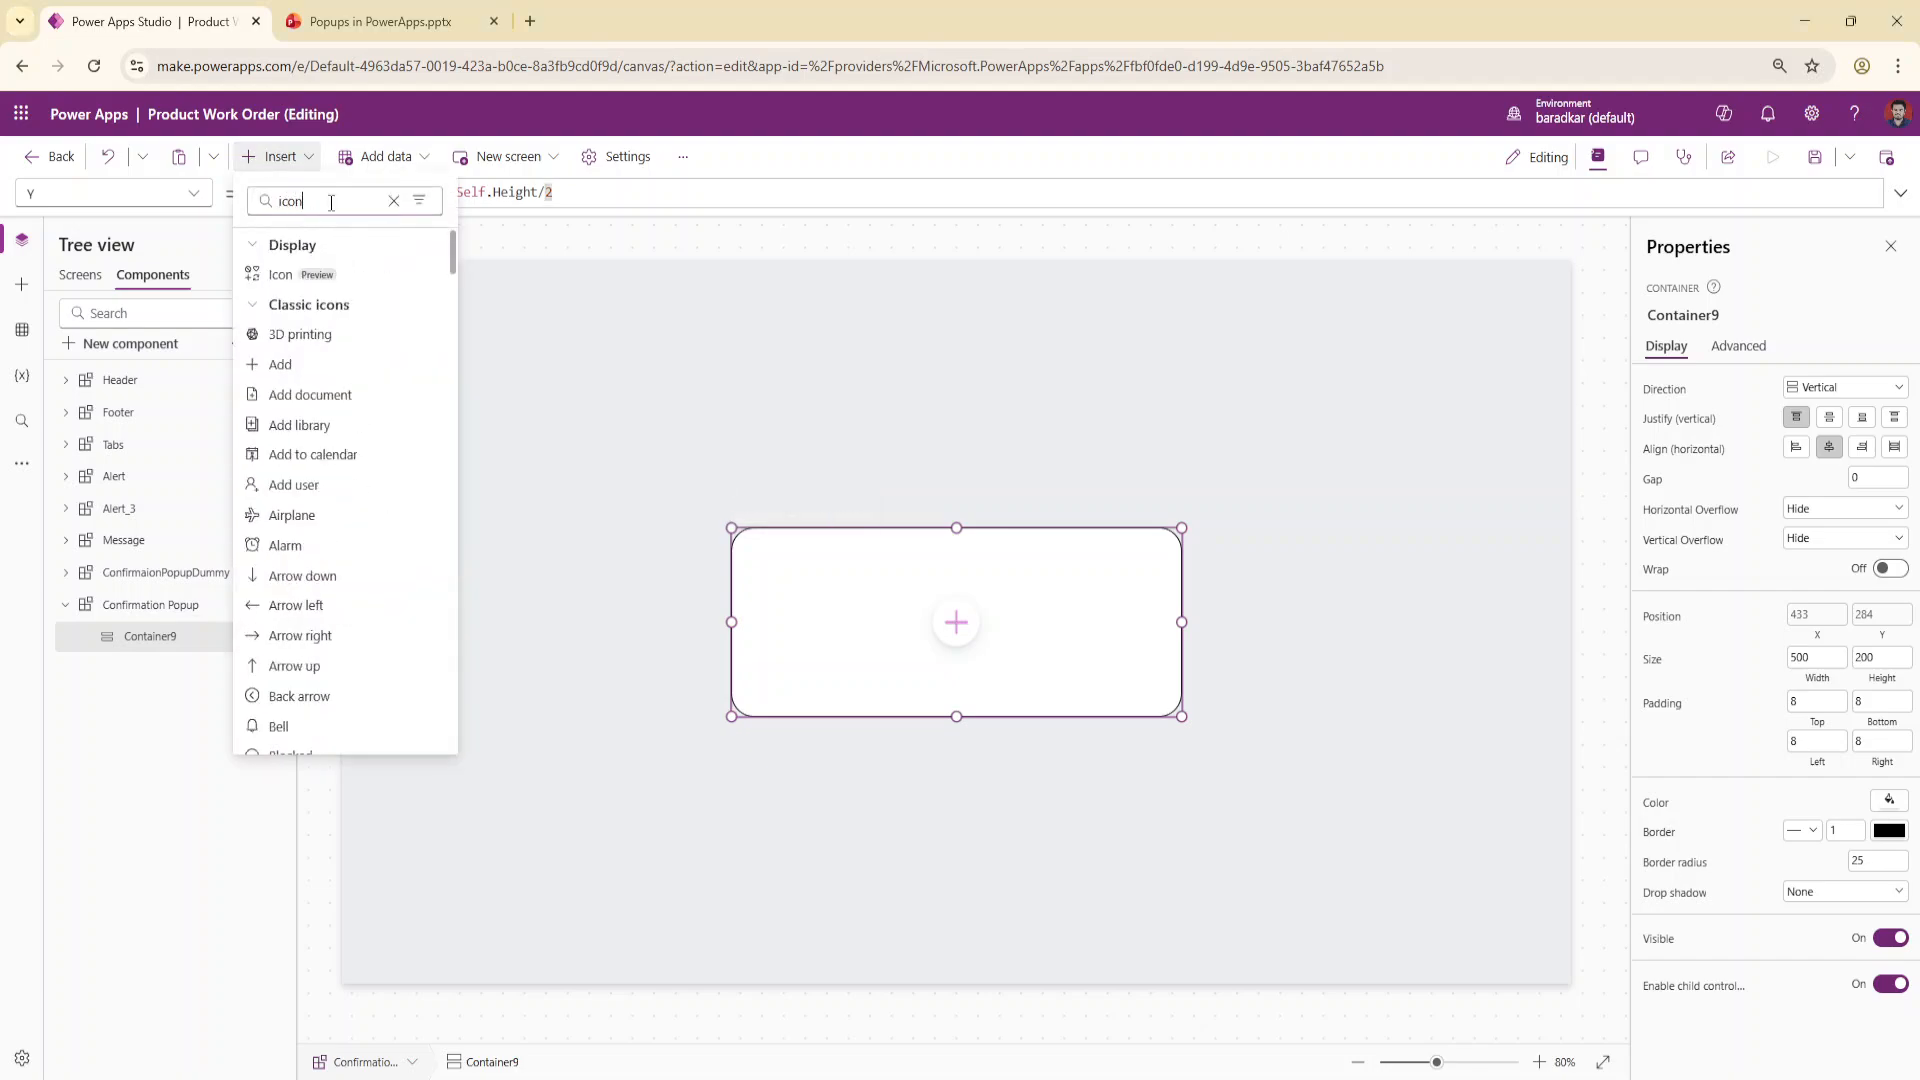
{"action": "left_click", "coordinate": [381, 274]}
{"action": "left_click", "coordinate": [1314, 706]}
{"action": "left_click", "coordinate": [956, 550]}
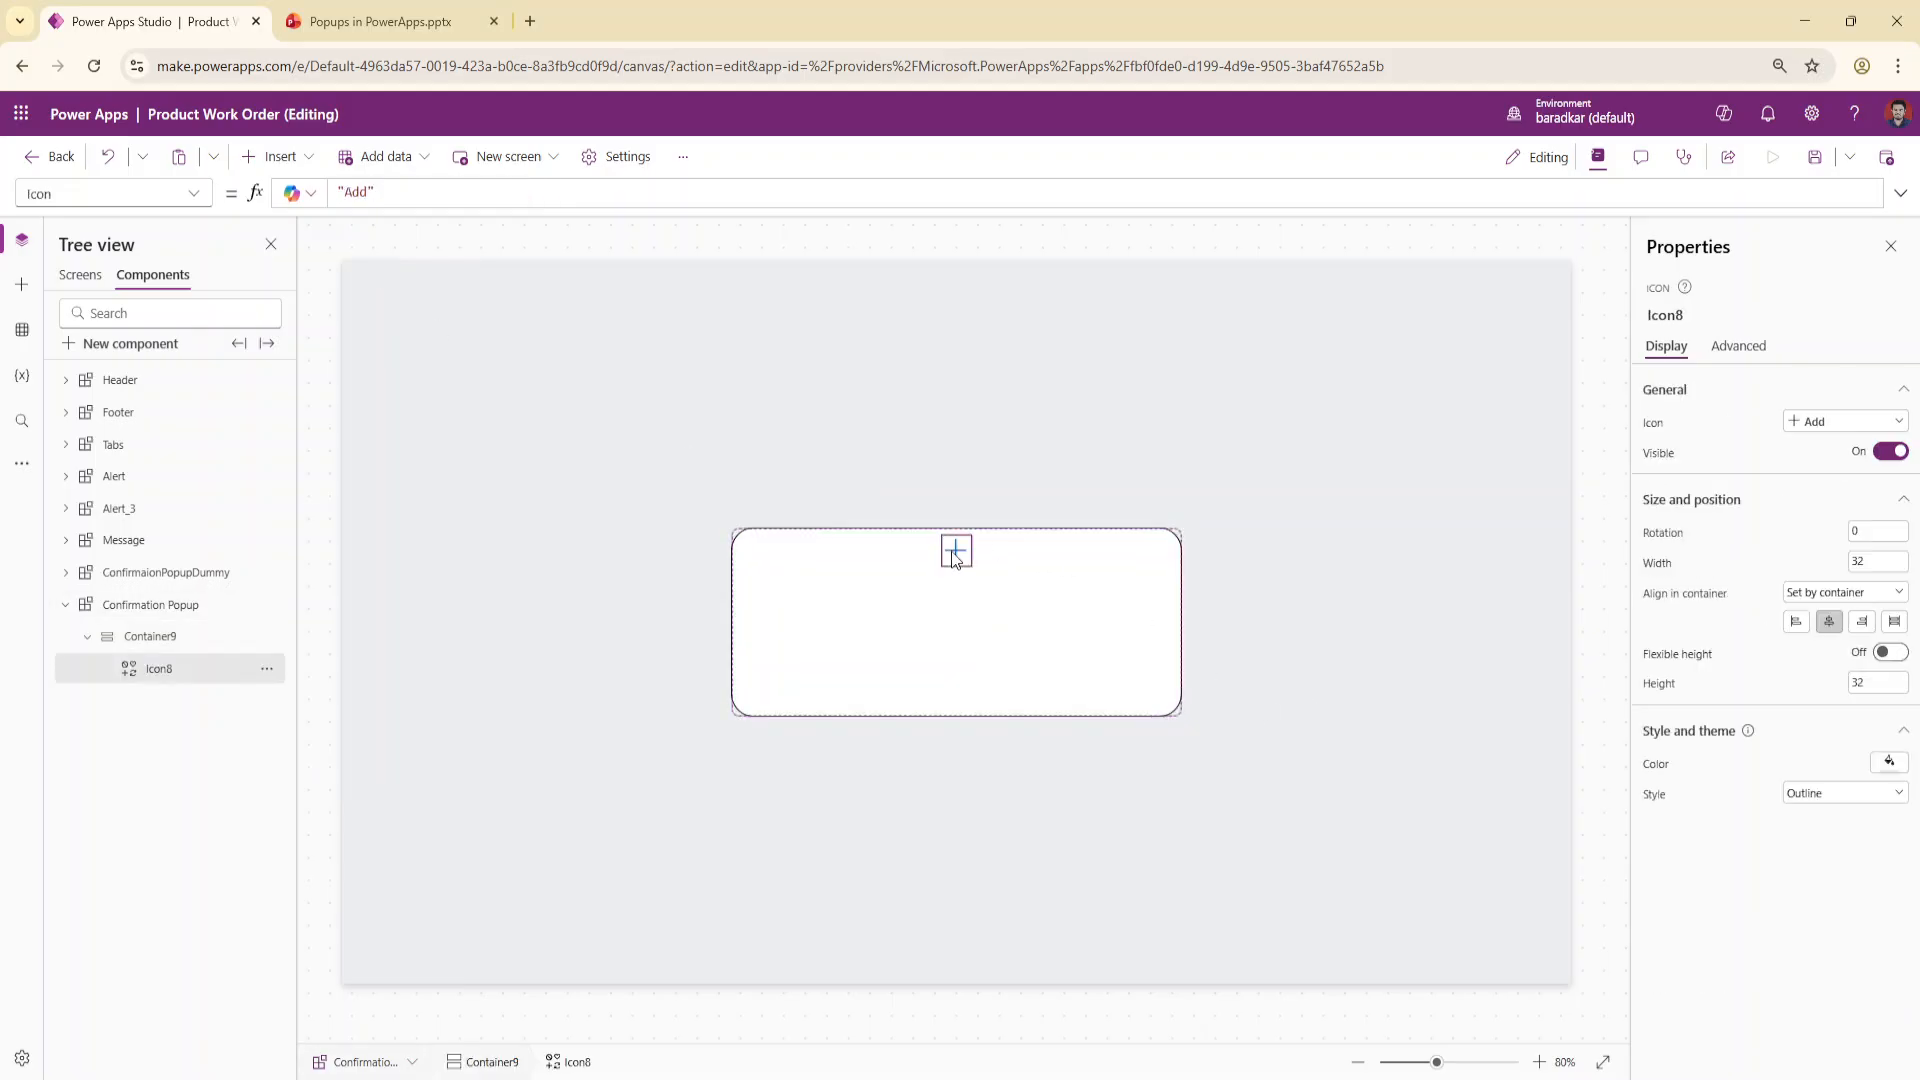
{"action": "left_click", "coordinate": [1853, 428]}
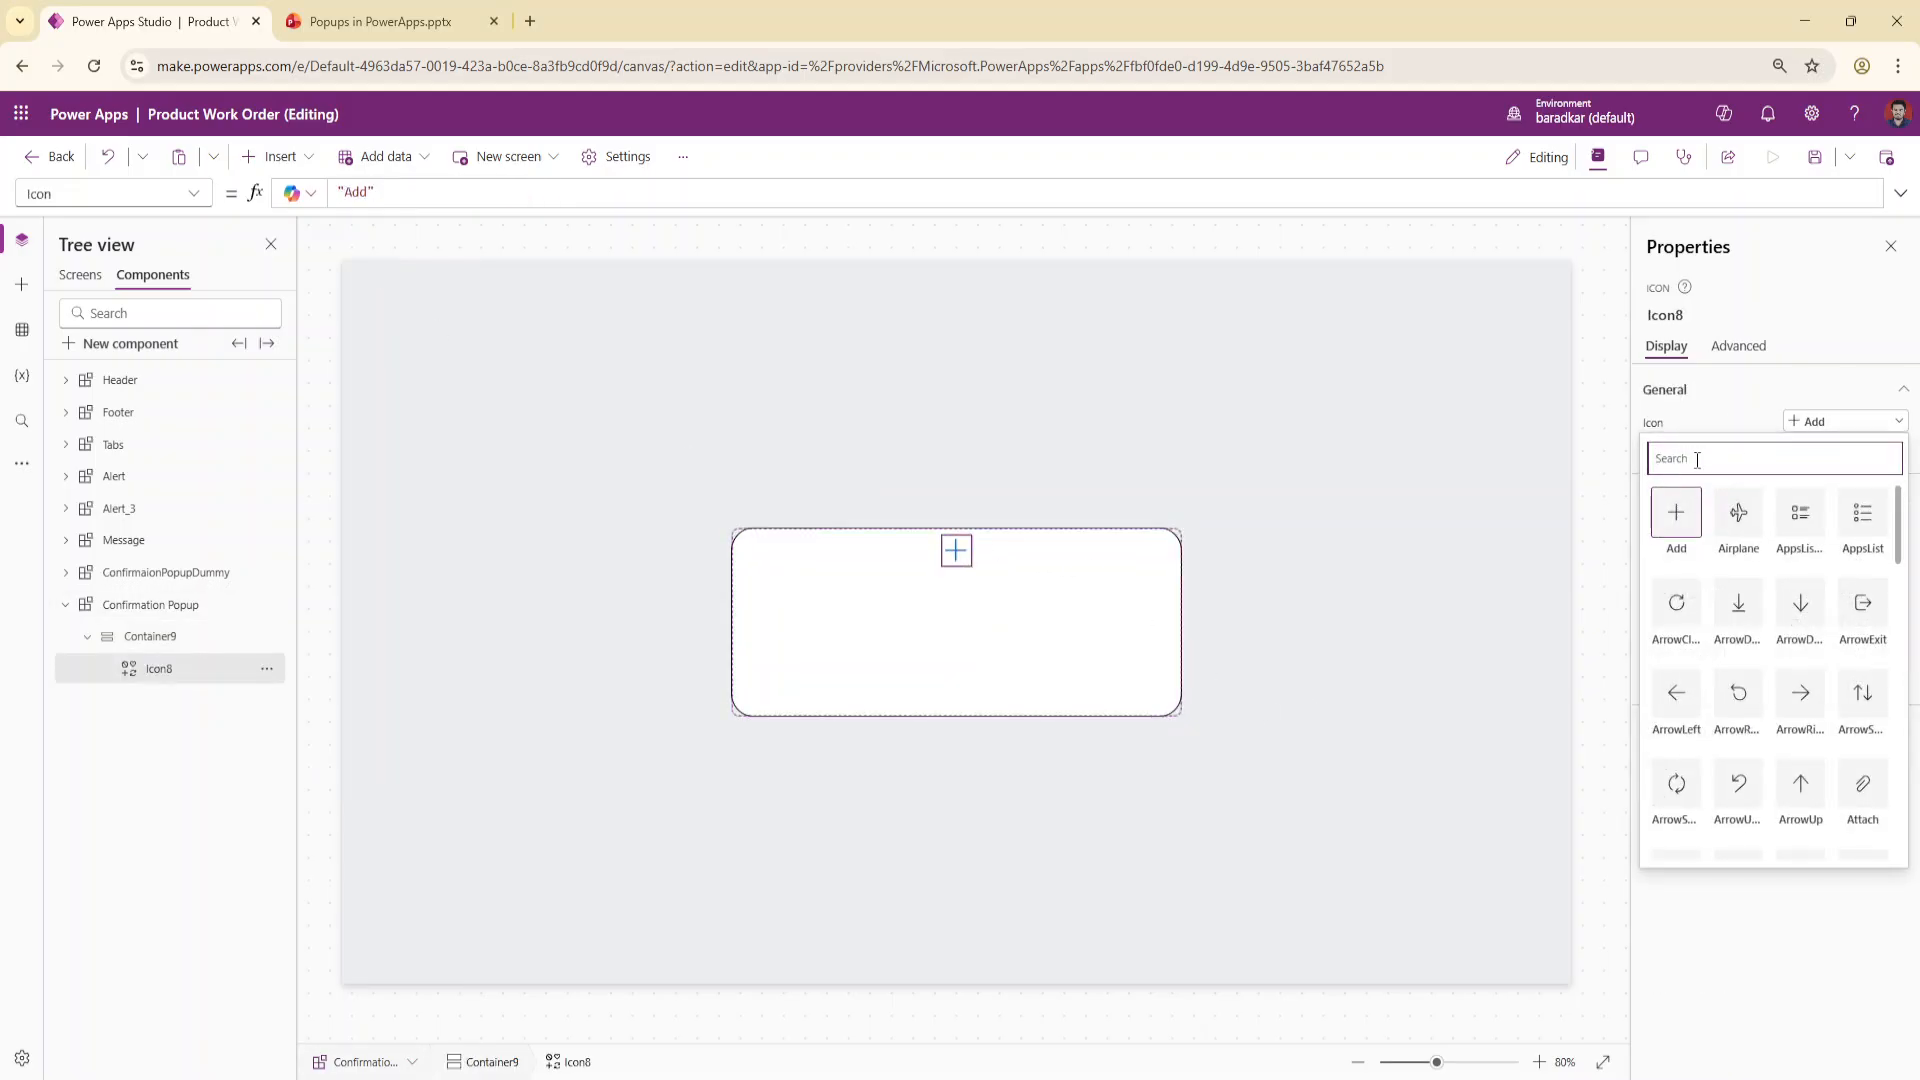
{"action": "type", "text": "delet"}
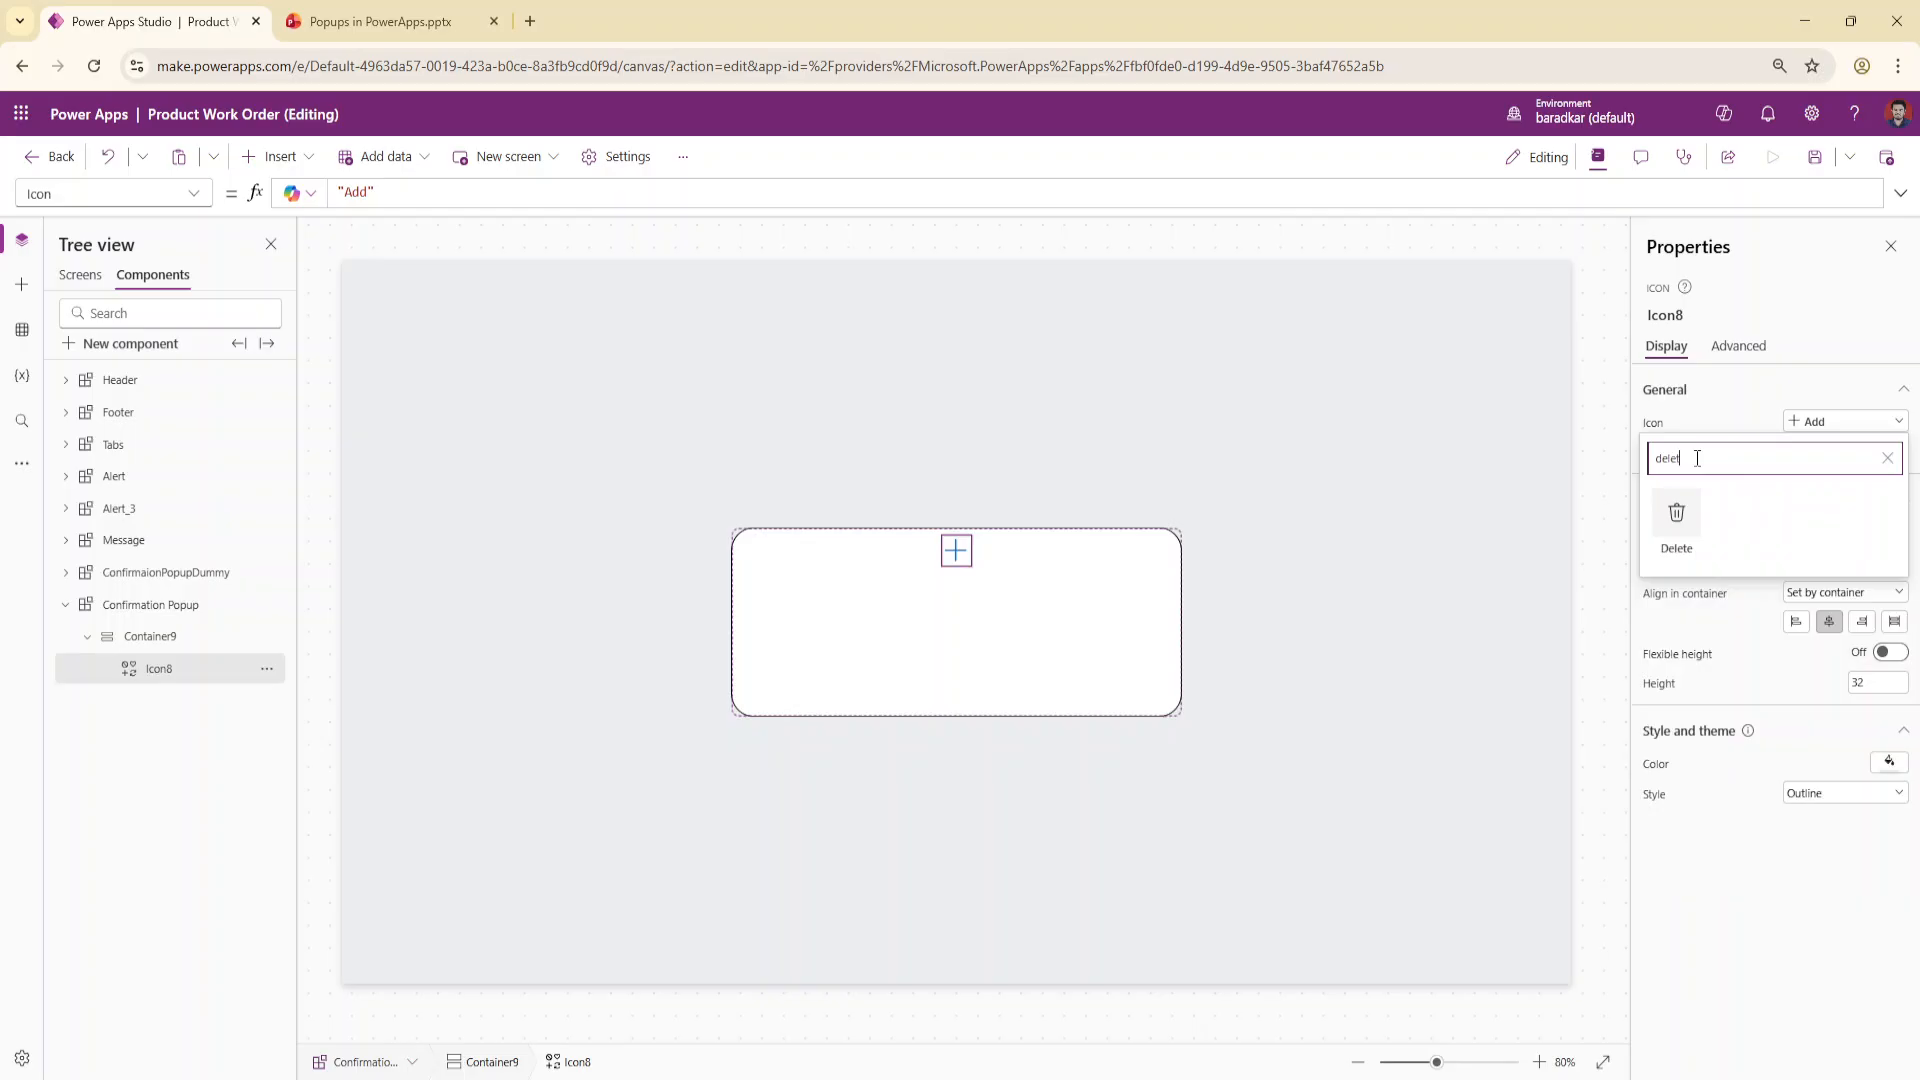
{"action": "left_click", "coordinate": [1676, 514]}
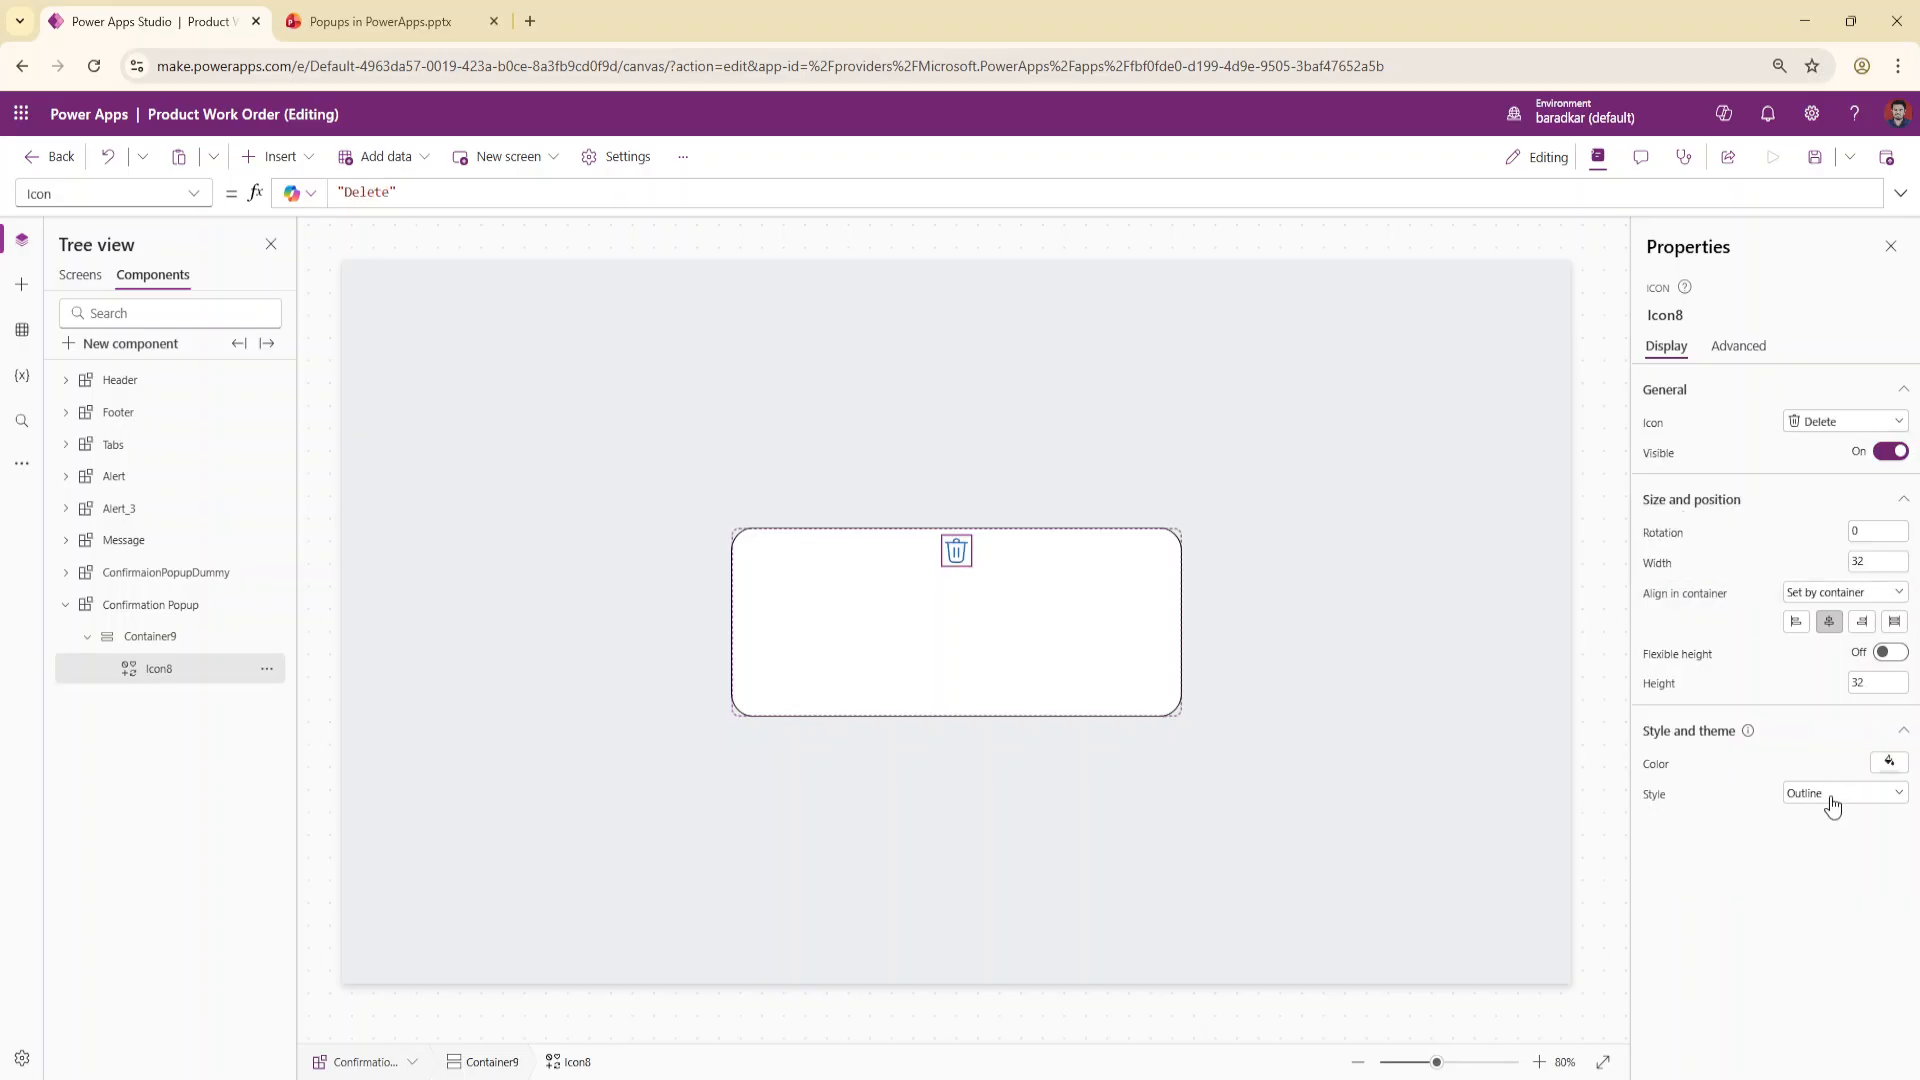
Resize the Delete icon to 42 wide by 42 high and colour it red
{"action": "left_click", "coordinate": [1867, 684]}
{"action": "left_click", "coordinate": [1870, 562]}
{"action": "type", "text": "42"}
{"action": "left_click", "coordinate": [1884, 772]}
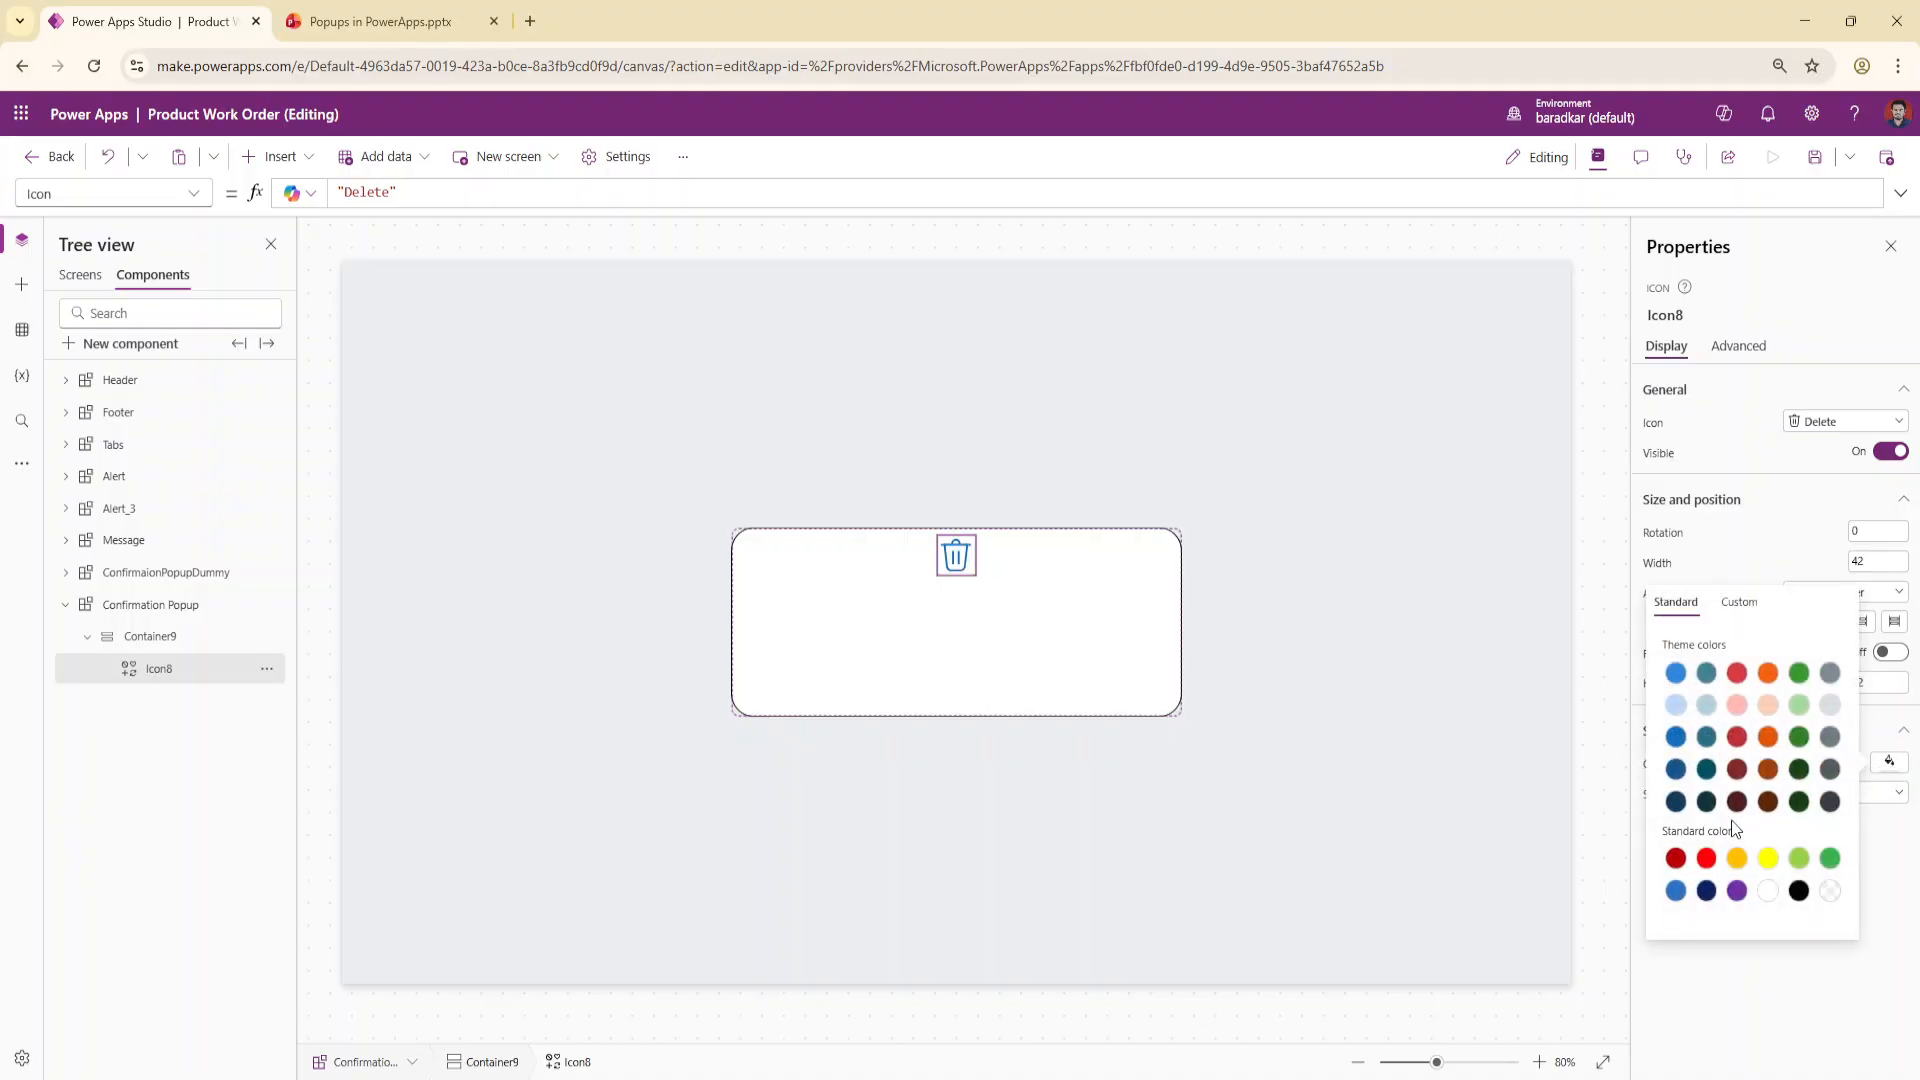
{"action": "left_click", "coordinate": [1707, 858]}
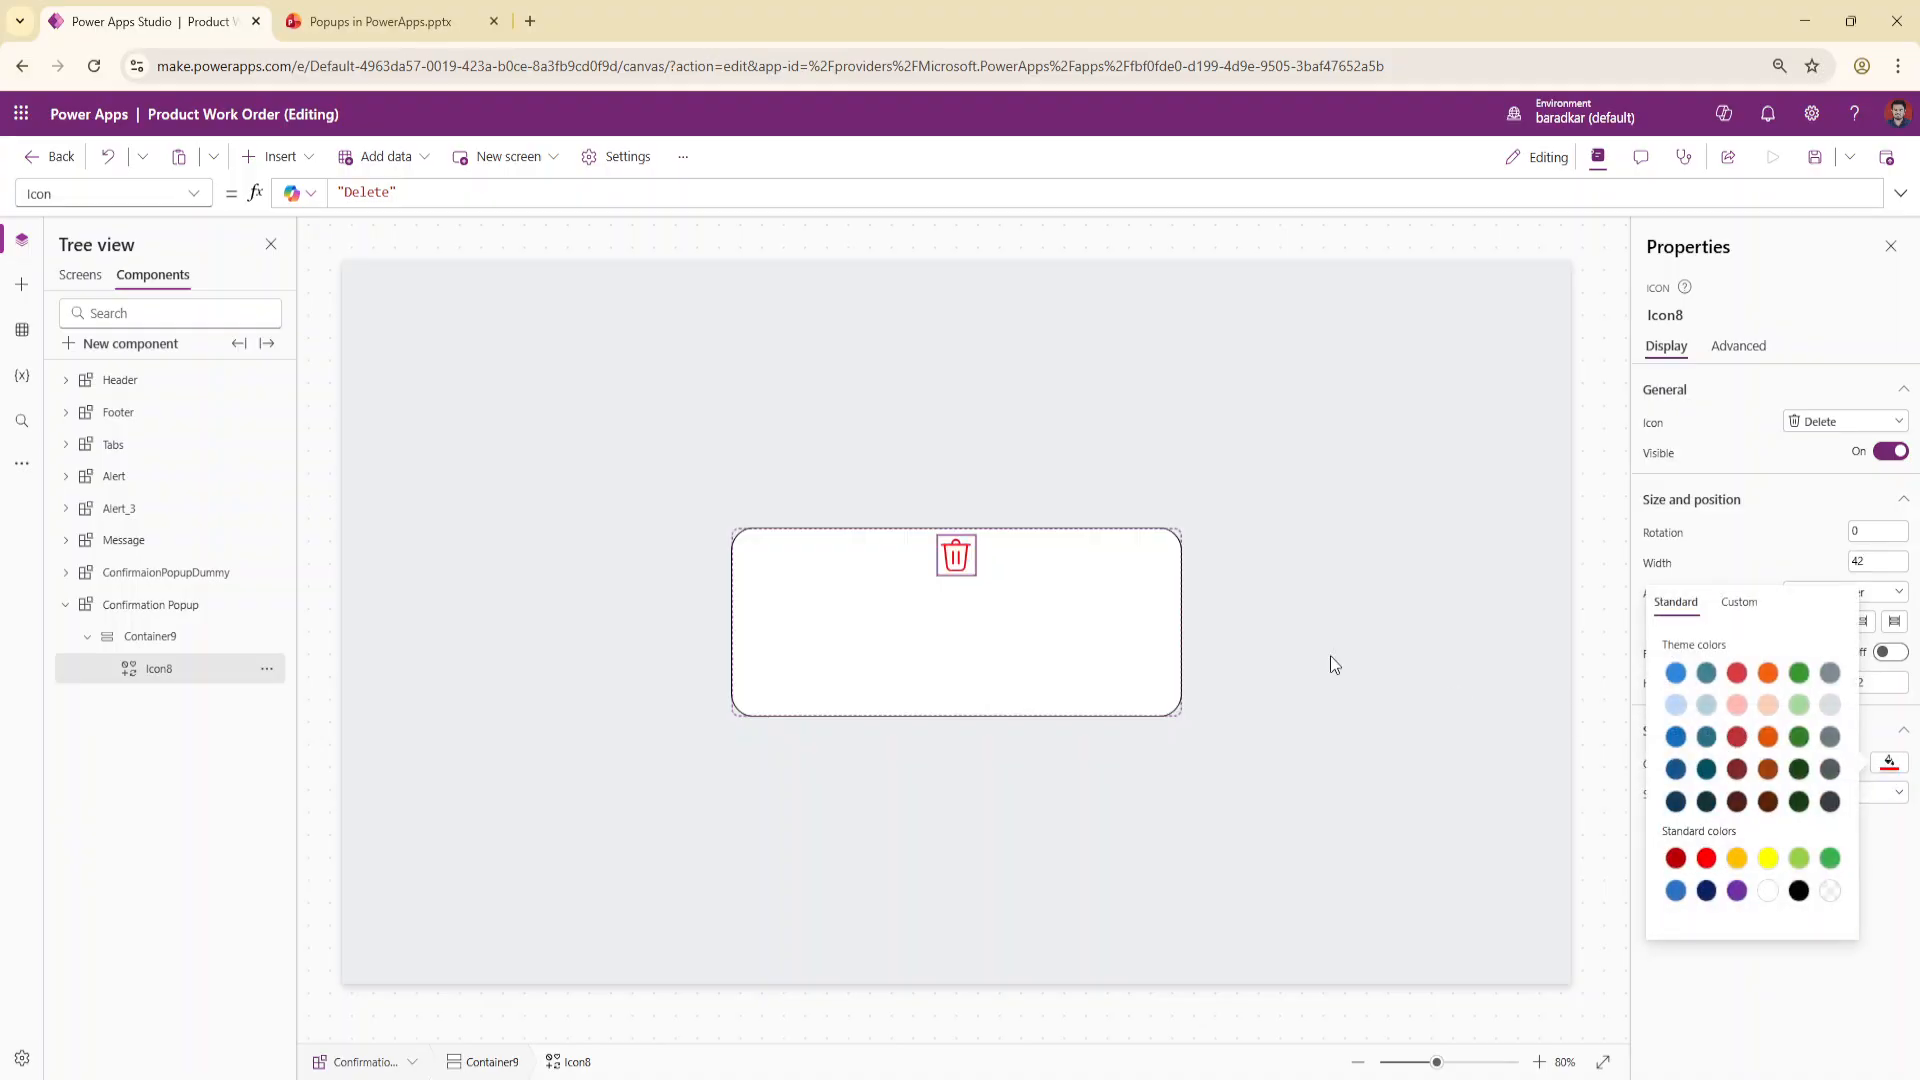
{"action": "left_click", "coordinate": [948, 557]}
Insert a text control under the icon, stretched across the container with Center alignment and Middle vertical alignment
{"action": "left_click", "coordinate": [286, 162]}
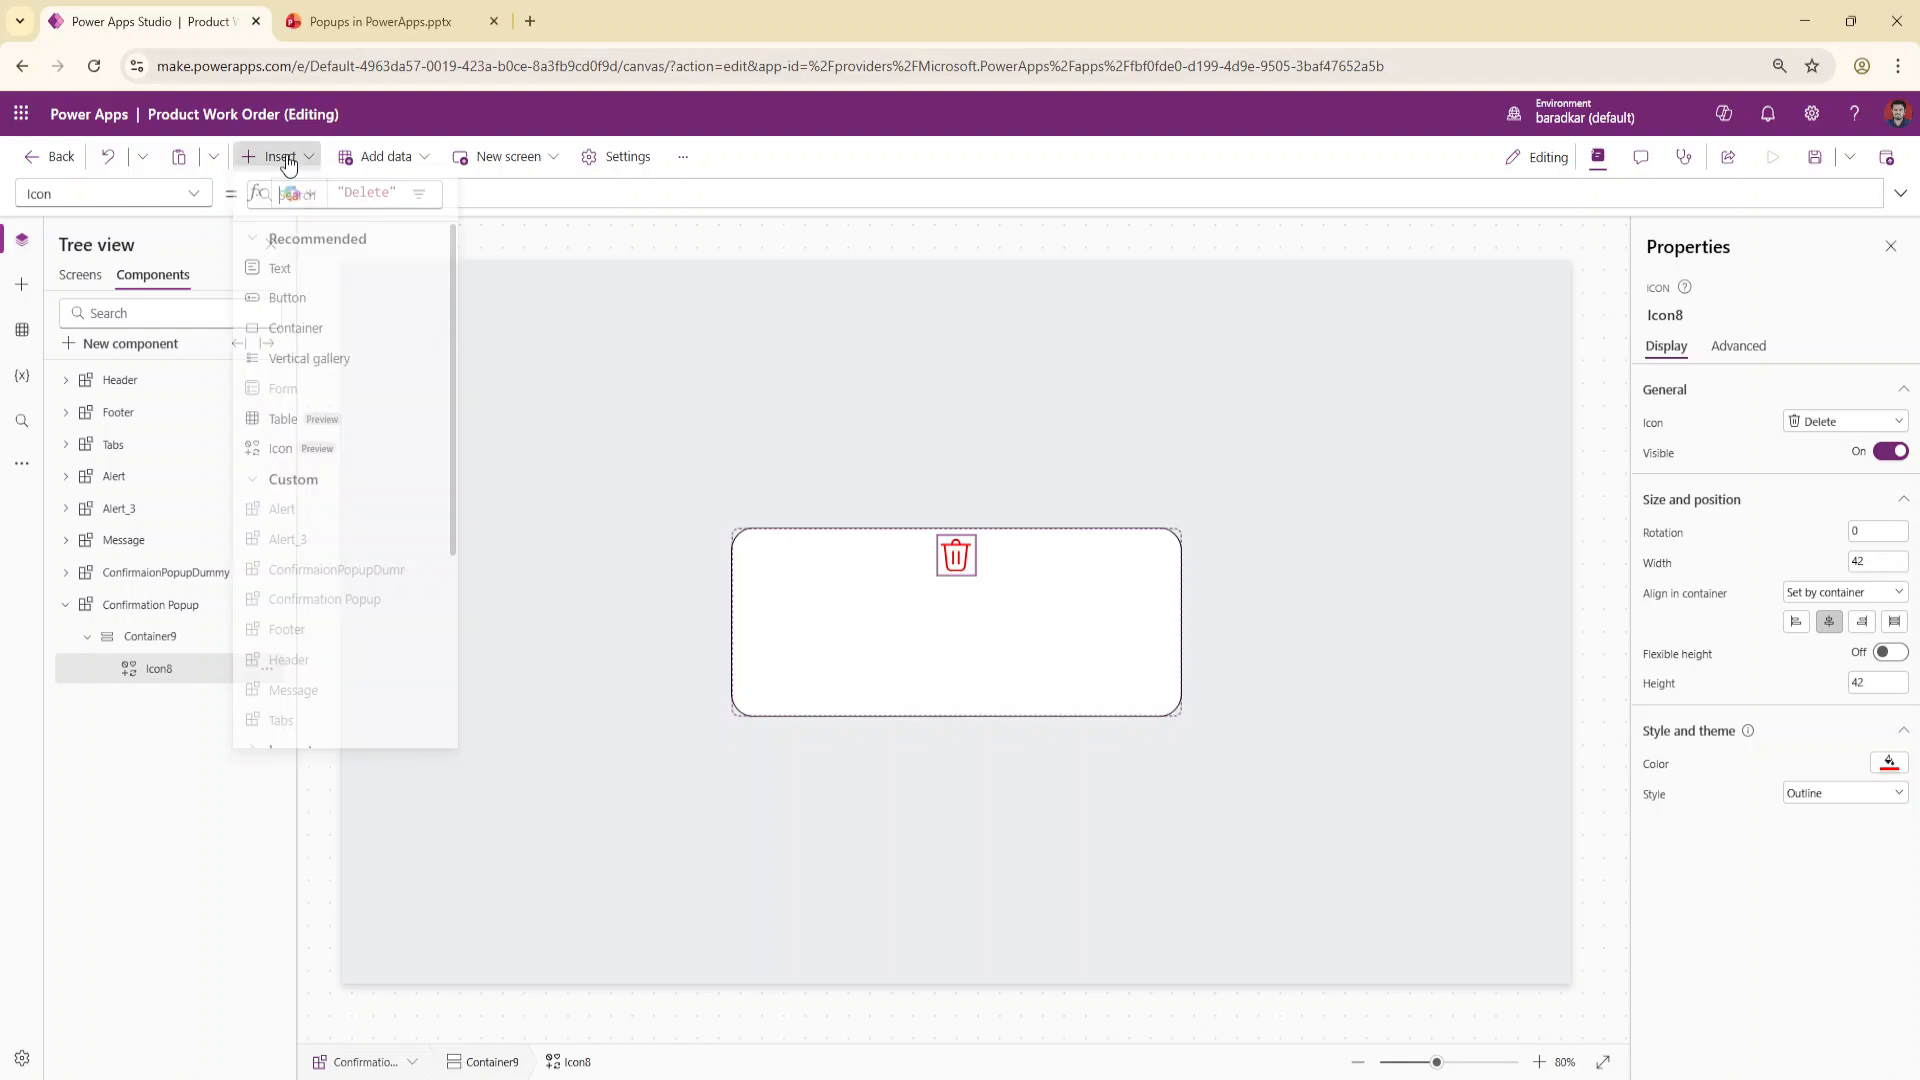
{"action": "left_click", "coordinate": [285, 276]}
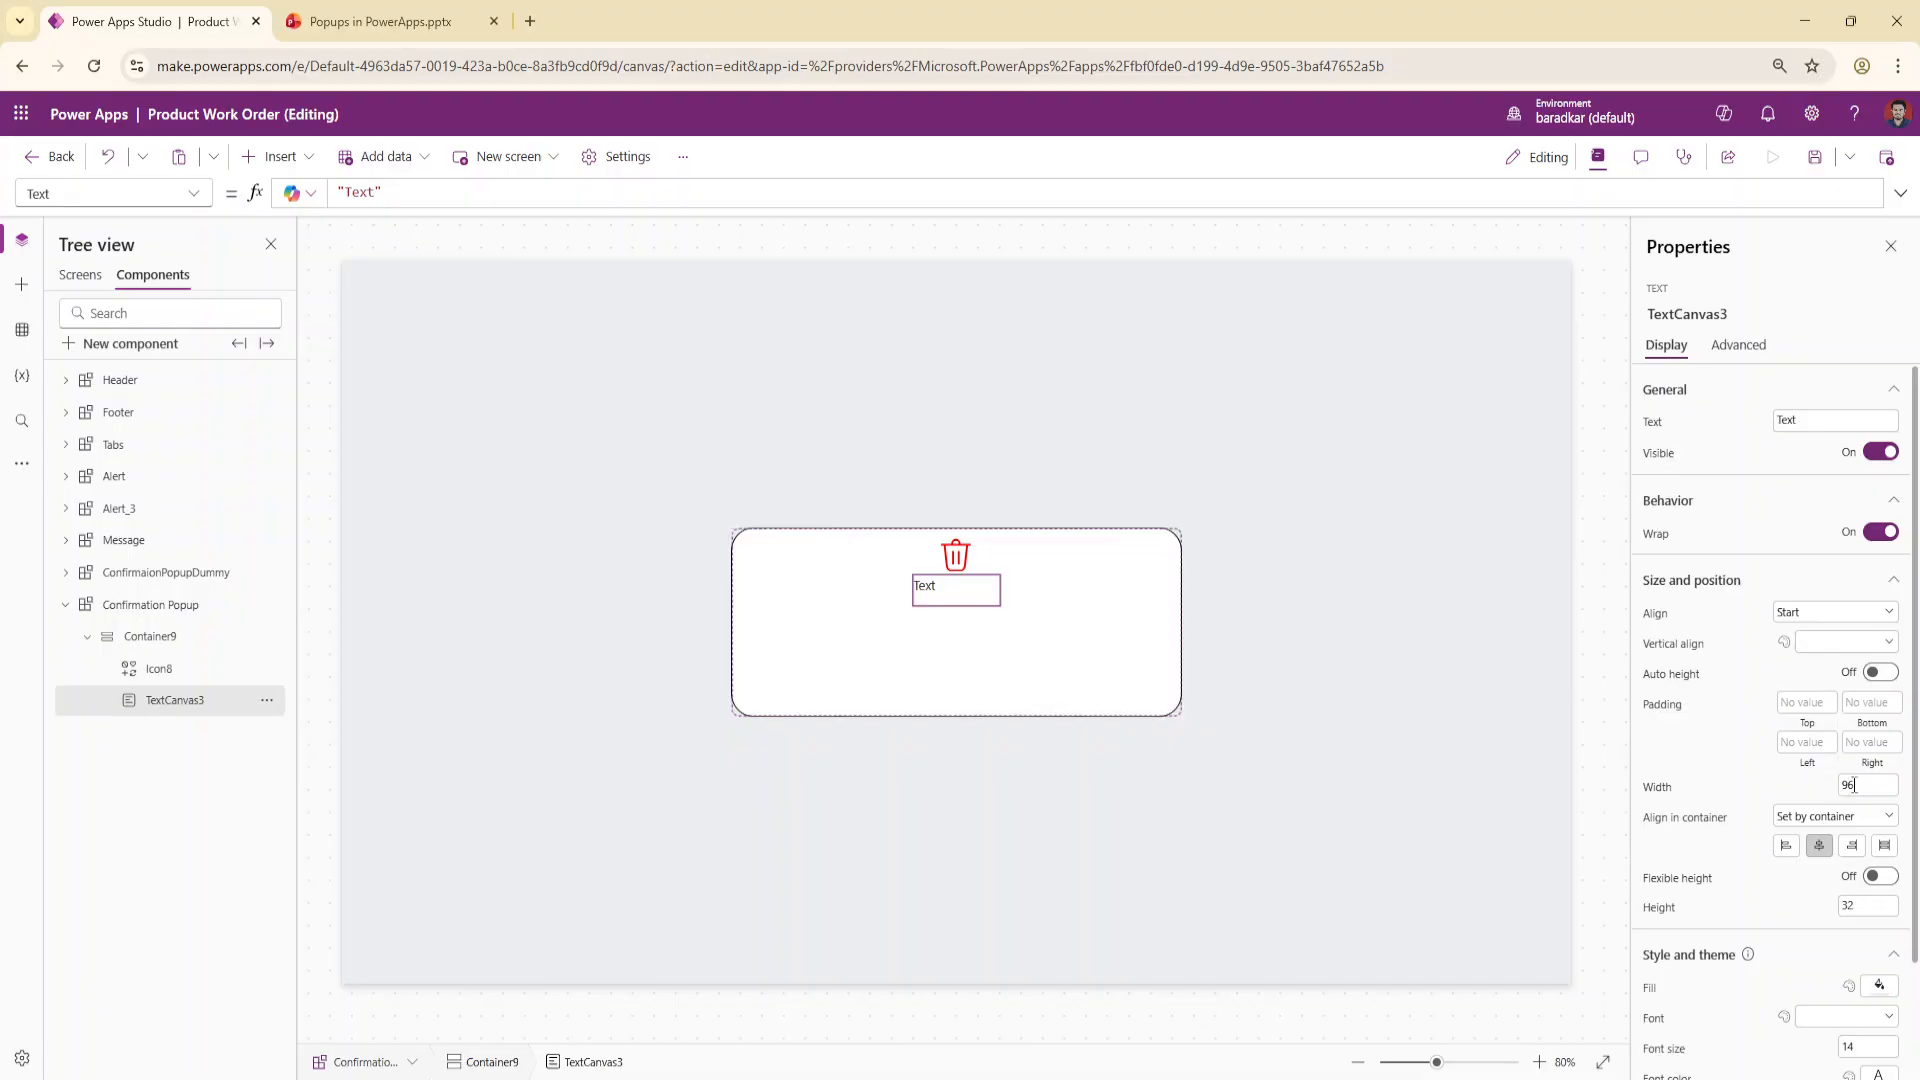
{"action": "left_click", "coordinate": [1887, 851]}
{"action": "left_click", "coordinate": [1800, 847]}
{"action": "left_click", "coordinate": [1797, 891]}
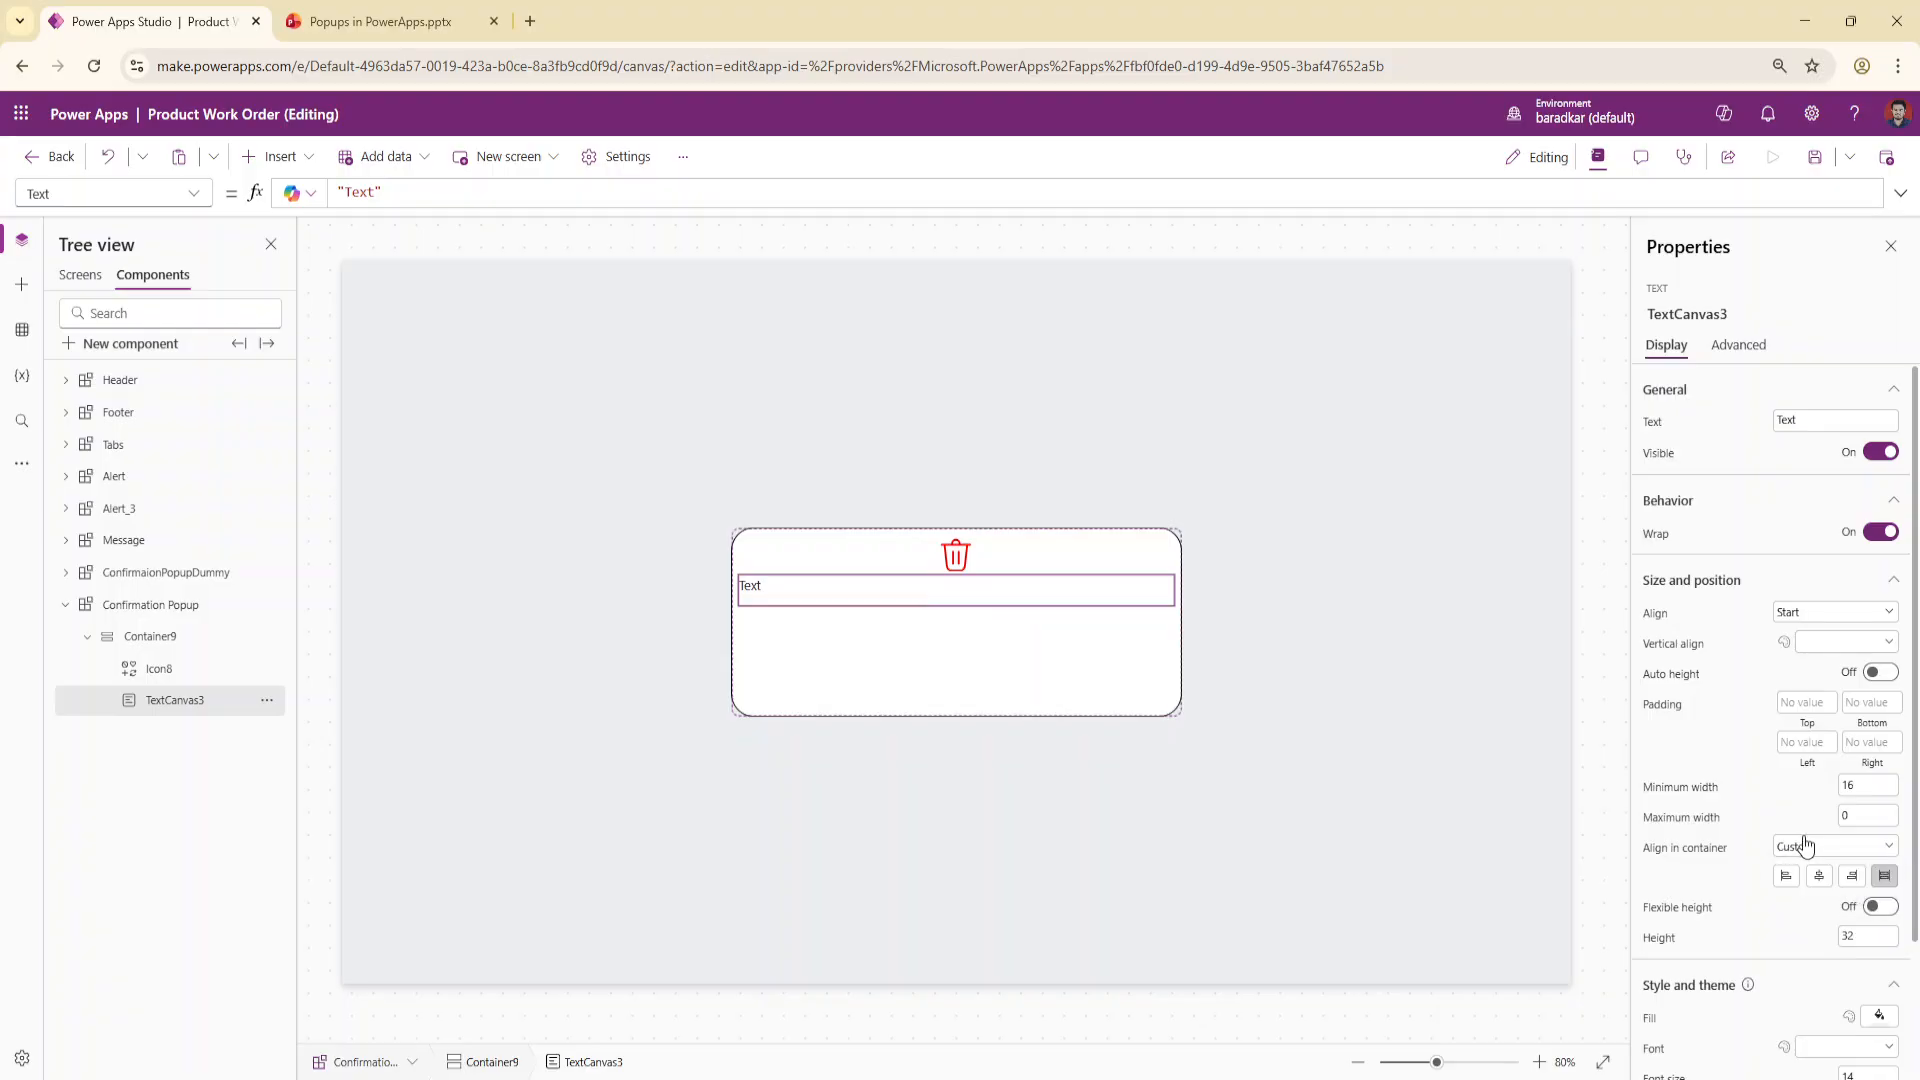
{"action": "left_click", "coordinate": [1834, 612]}
{"action": "left_click", "coordinate": [1806, 680]}
Format the text control with a red font colour, font size 18 and Bold weight
{"action": "scroll", "coordinate": [1790, 810], "scroll_direction": "down", "scroll_amount": 2}
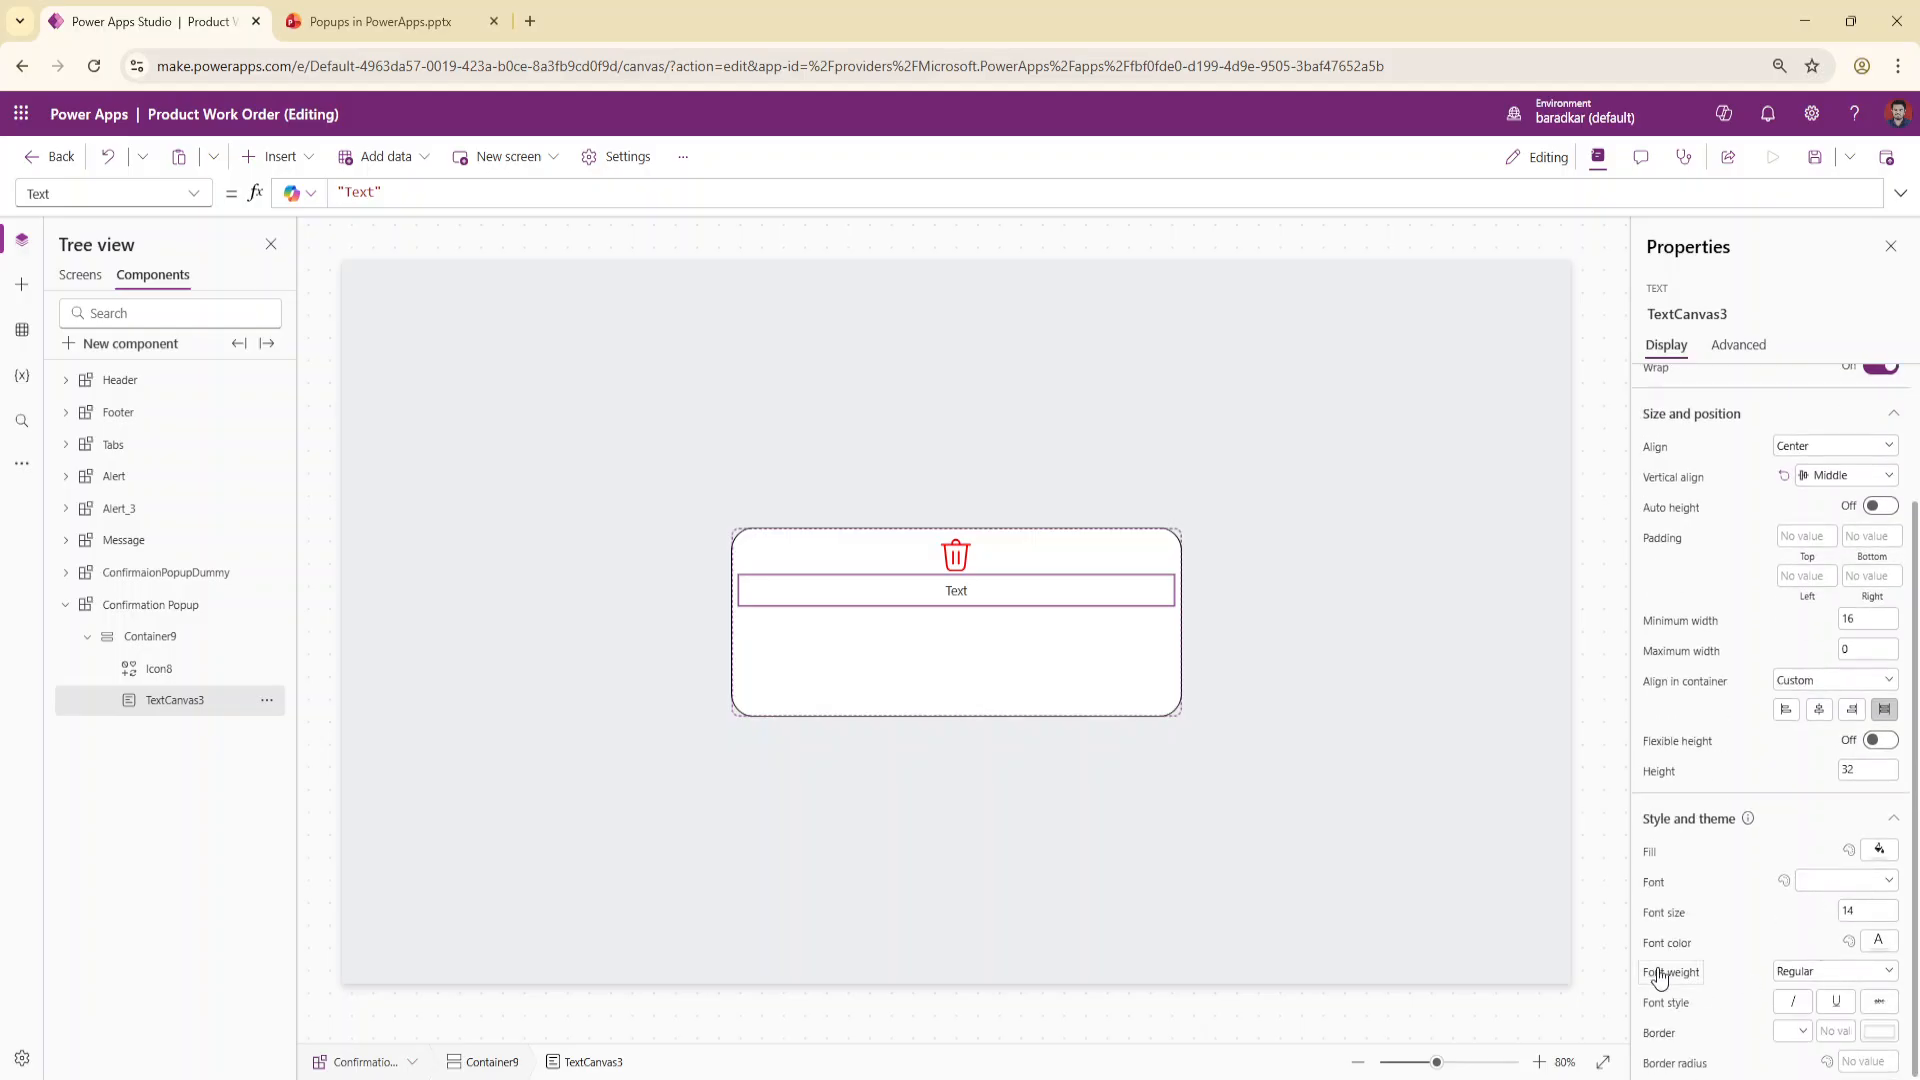
{"action": "left_click", "coordinate": [1878, 940]}
{"action": "left_click", "coordinate": [1696, 990]}
{"action": "left_click", "coordinate": [1893, 910]}
{"action": "double_click", "coordinate": [1893, 910]}
{"action": "left_click", "coordinate": [1788, 975]}
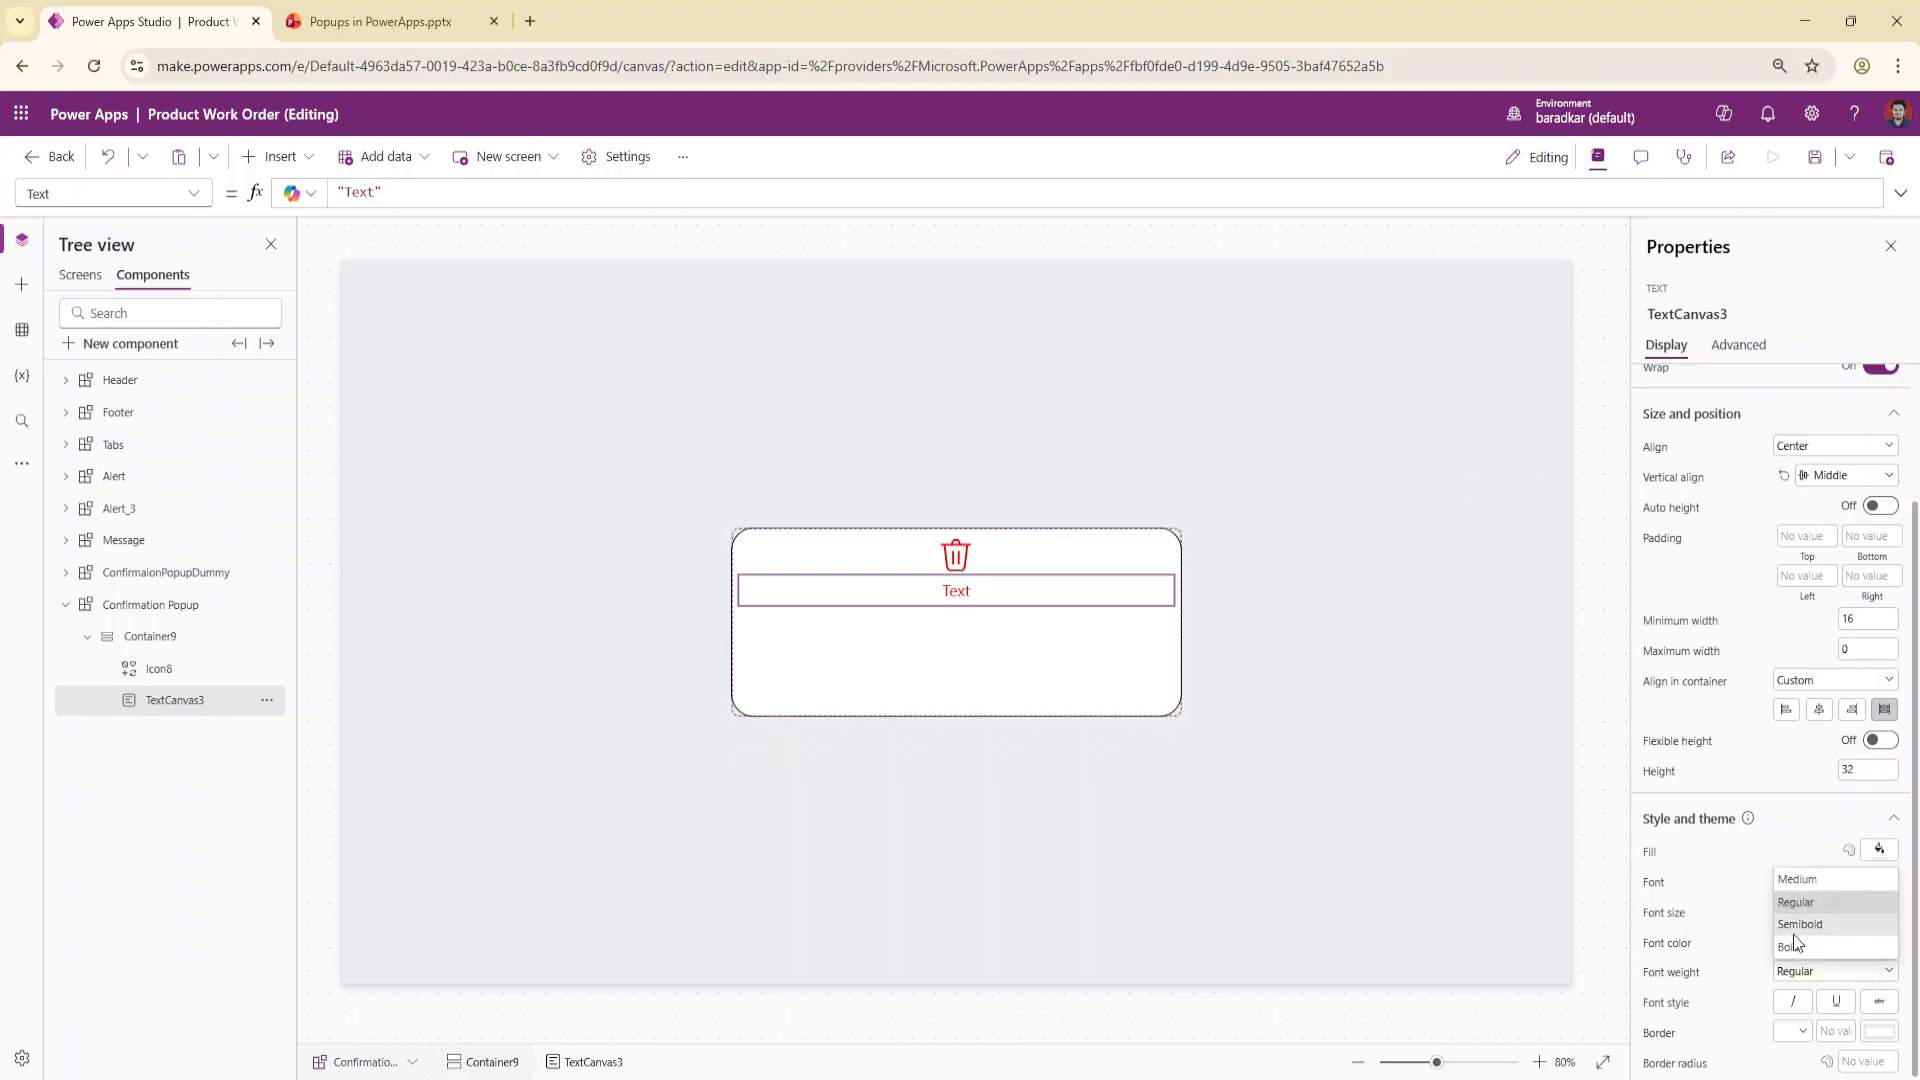
{"action": "left_click", "coordinate": [1798, 942]}
Change the text control's content to "Delete"
{"action": "scroll", "coordinate": [1737, 584], "scroll_direction": "up", "scroll_amount": 3}
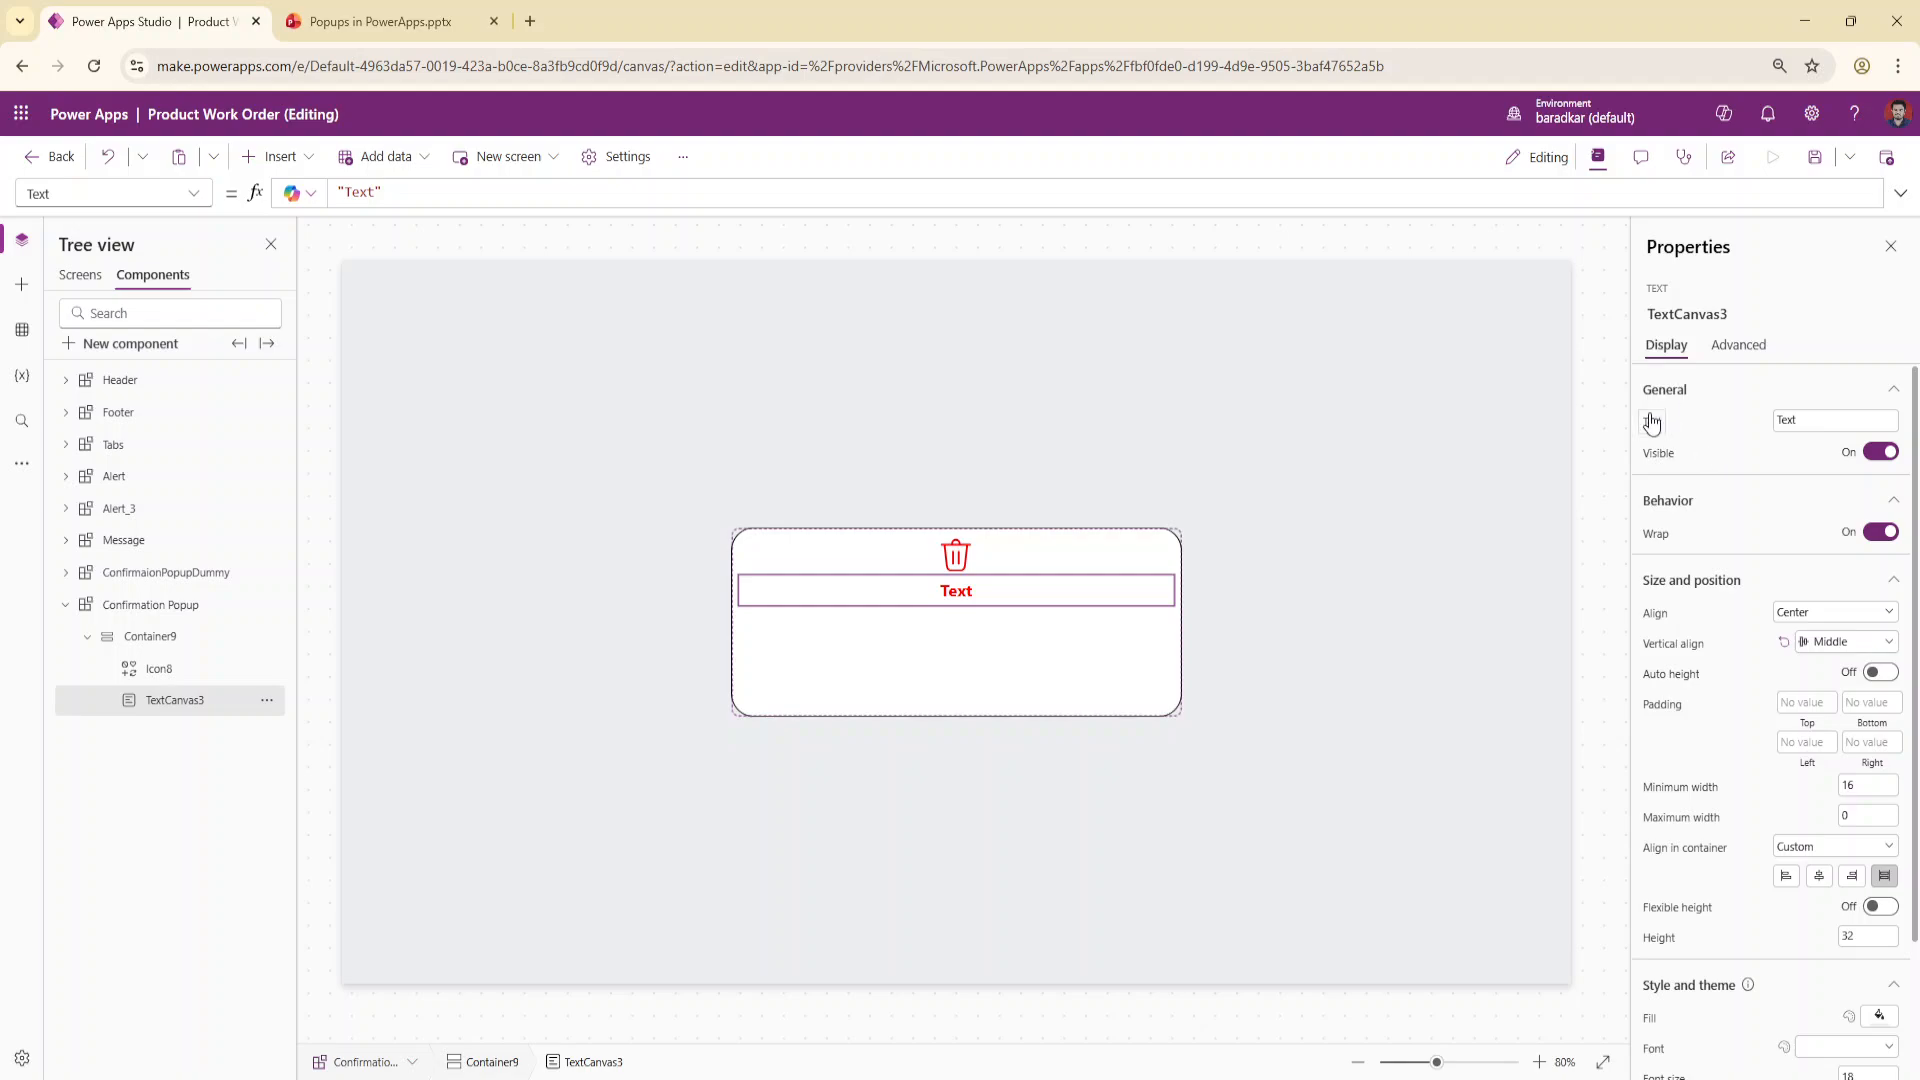
{"action": "left_click", "coordinate": [365, 192]}
{"action": "double_click", "coordinate": [365, 192]}
{"action": "type", "text": "Delete"}
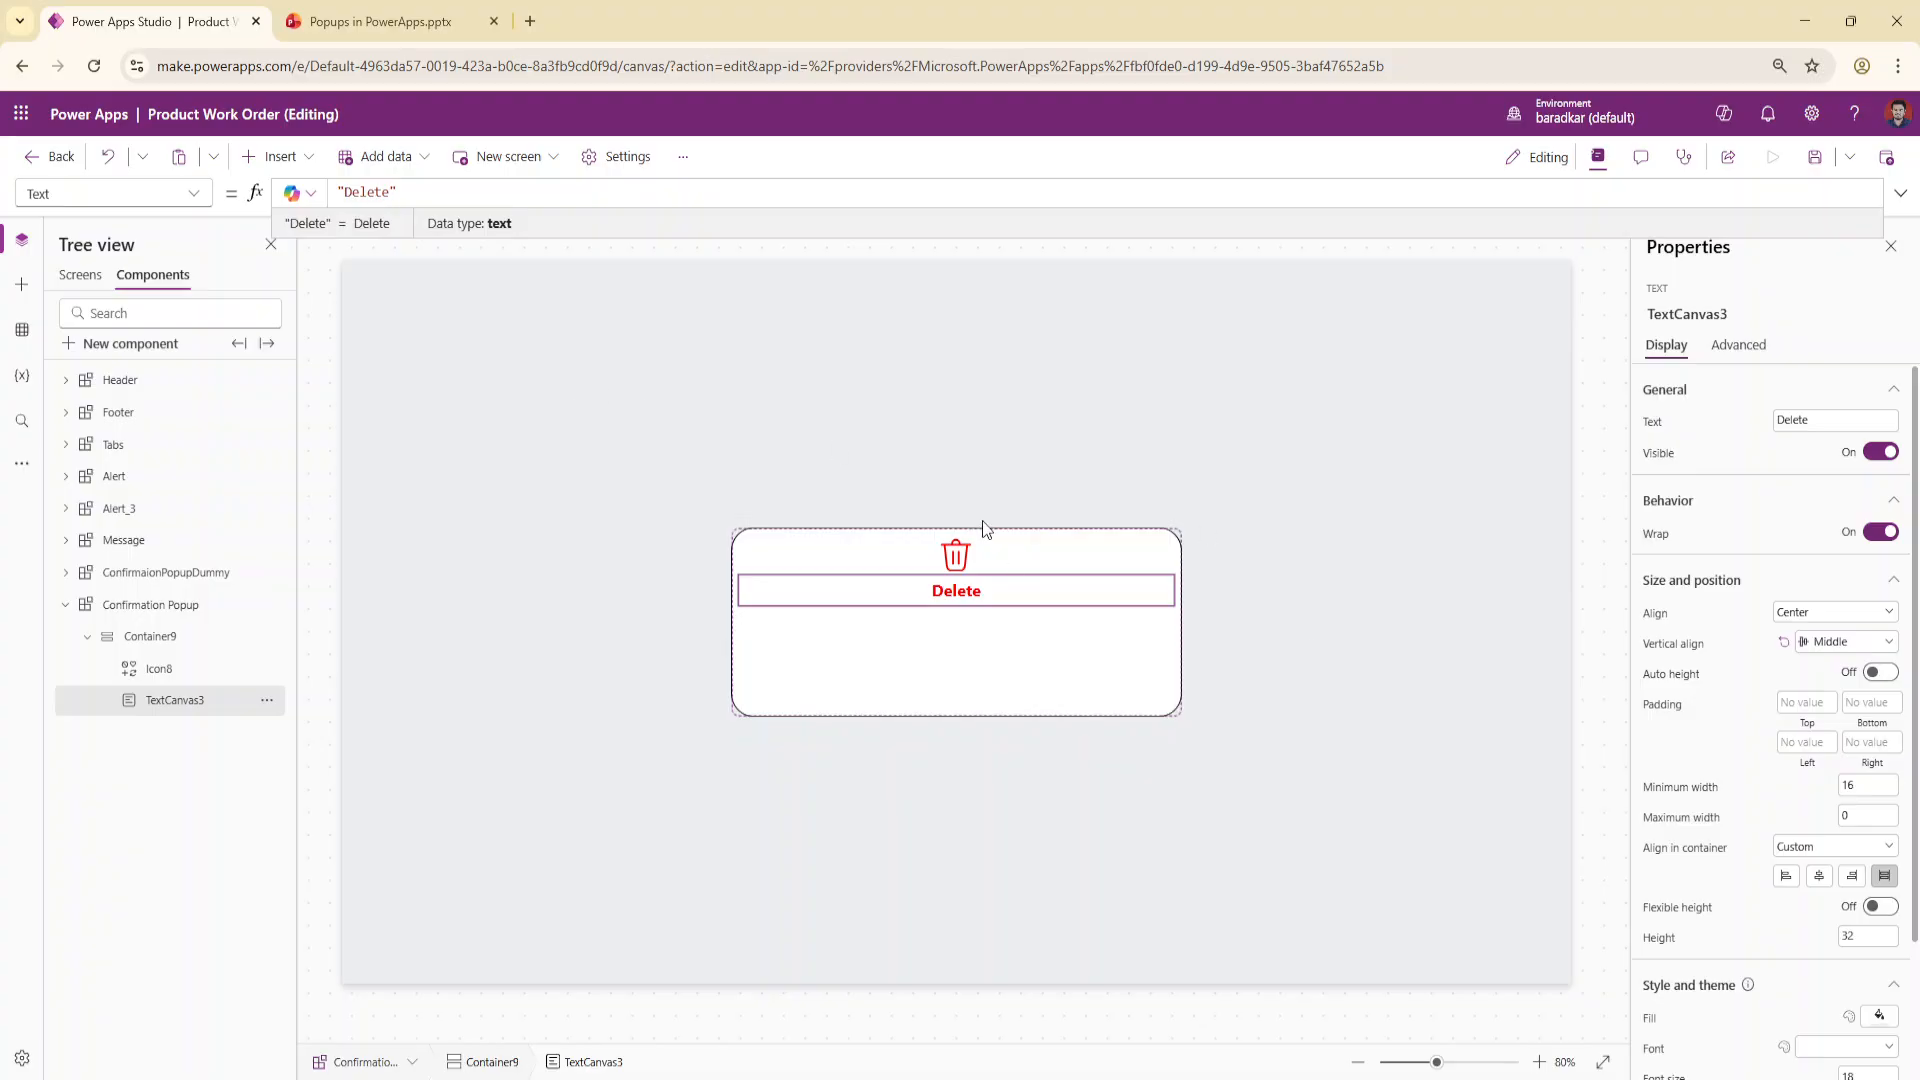
Insert a second text control below the Delete heading, stretched across the container with Center and Middle alignment
{"action": "left_click", "coordinate": [204, 700]}
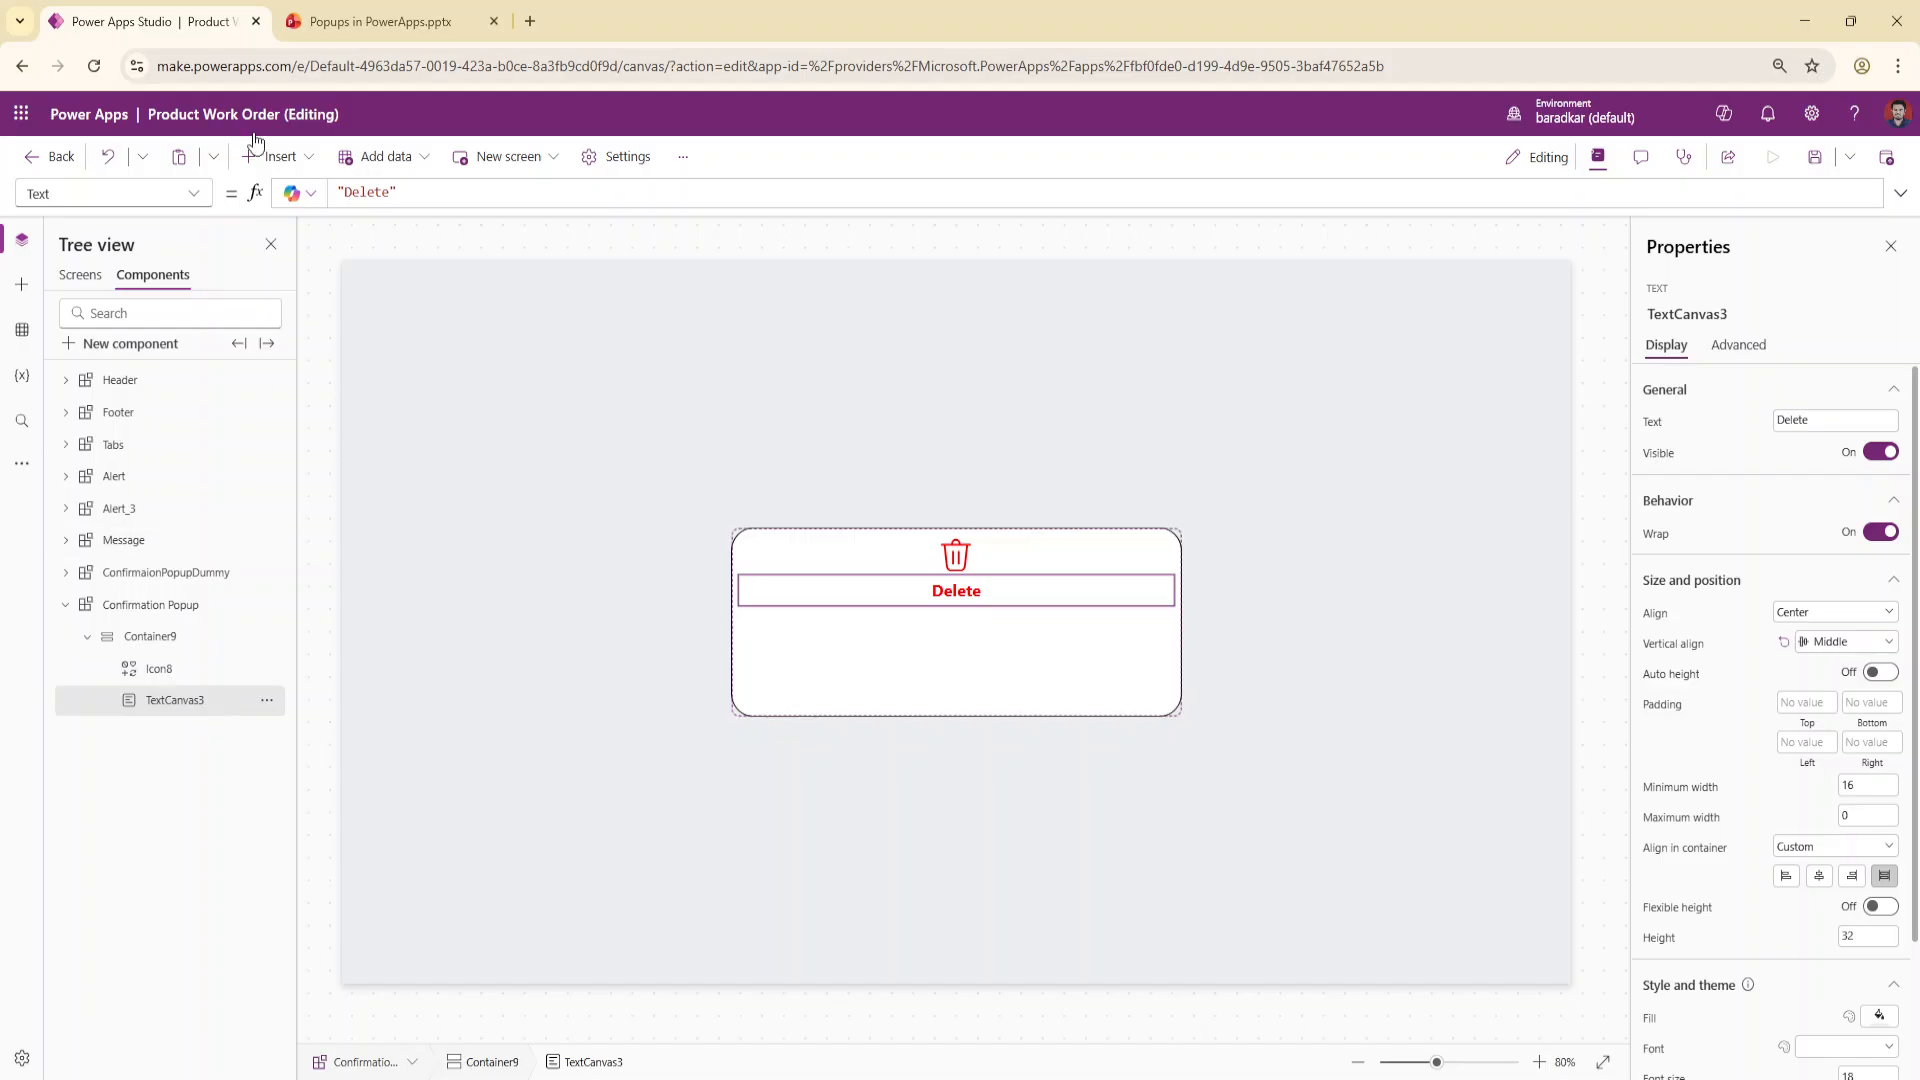
{"action": "left_click", "coordinate": [283, 157]}
{"action": "left_click", "coordinate": [285, 273]}
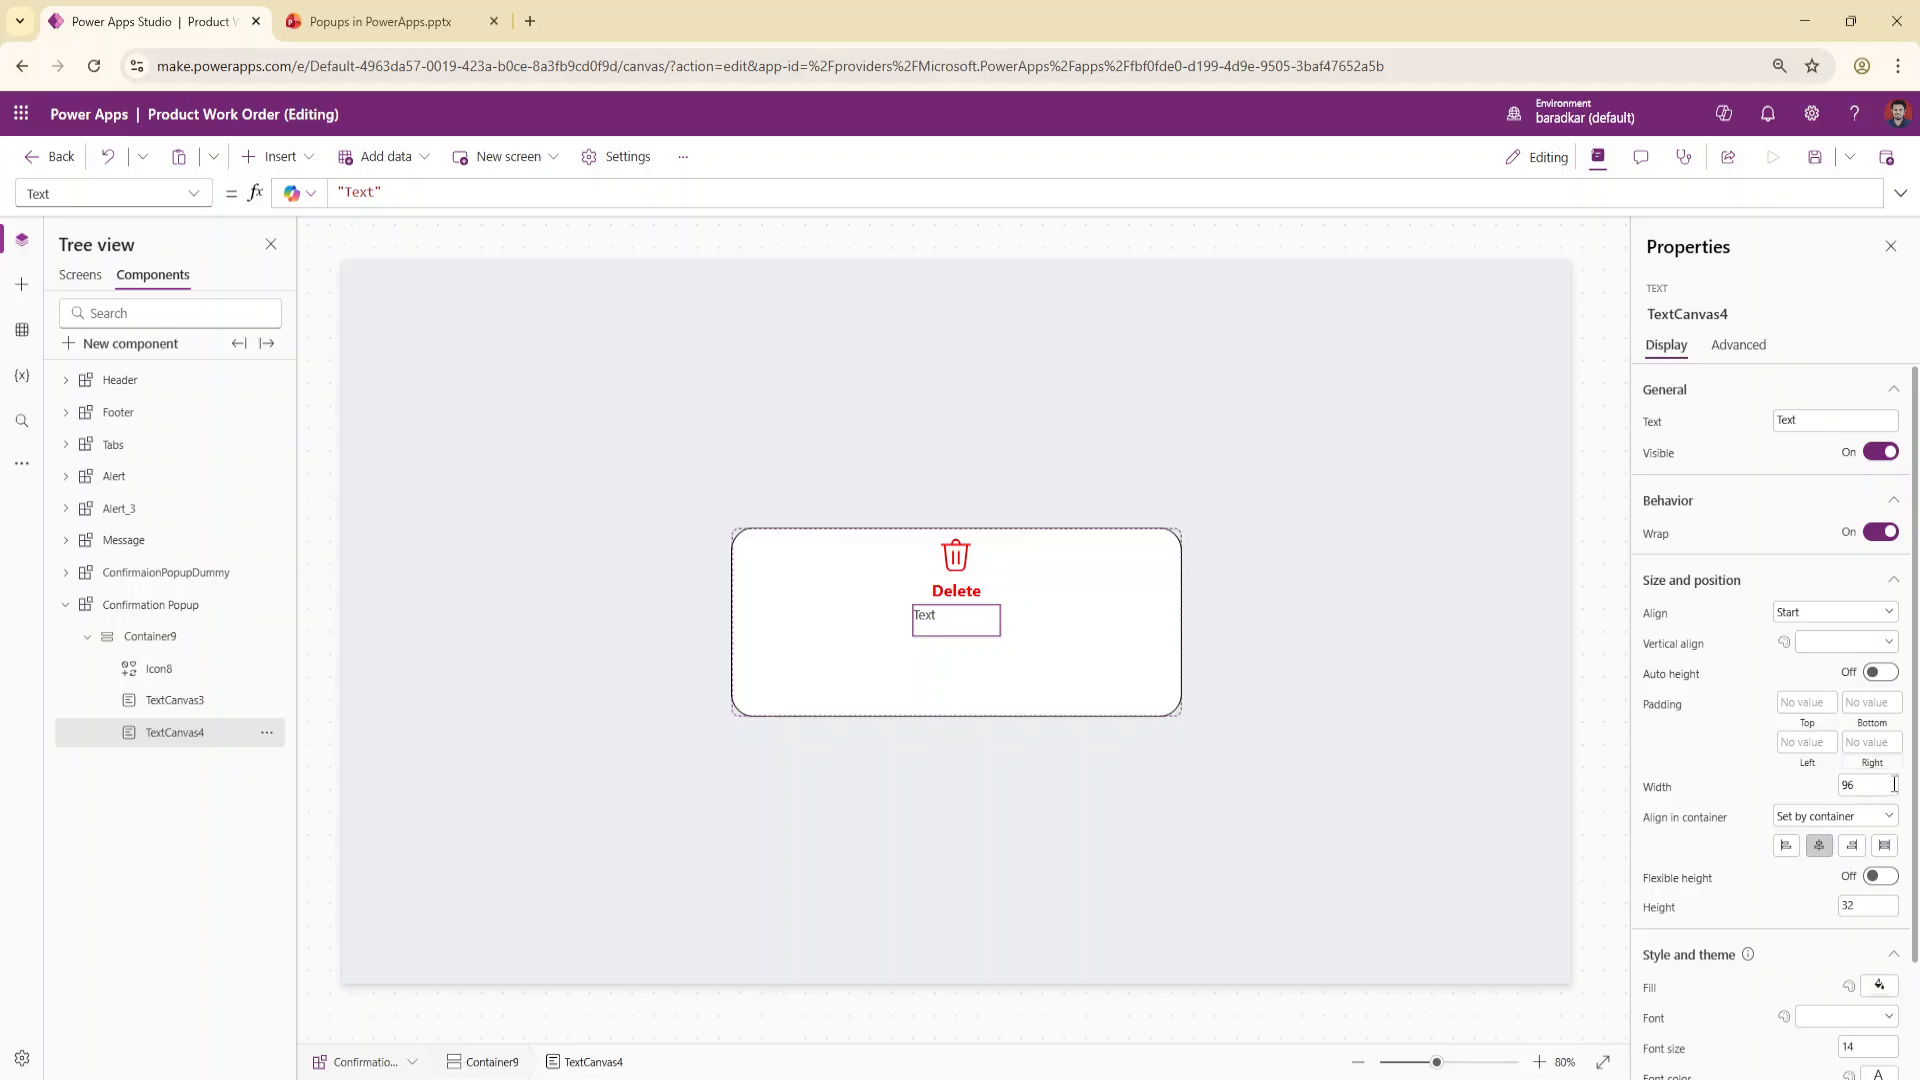
{"action": "left_click", "coordinate": [1884, 847]}
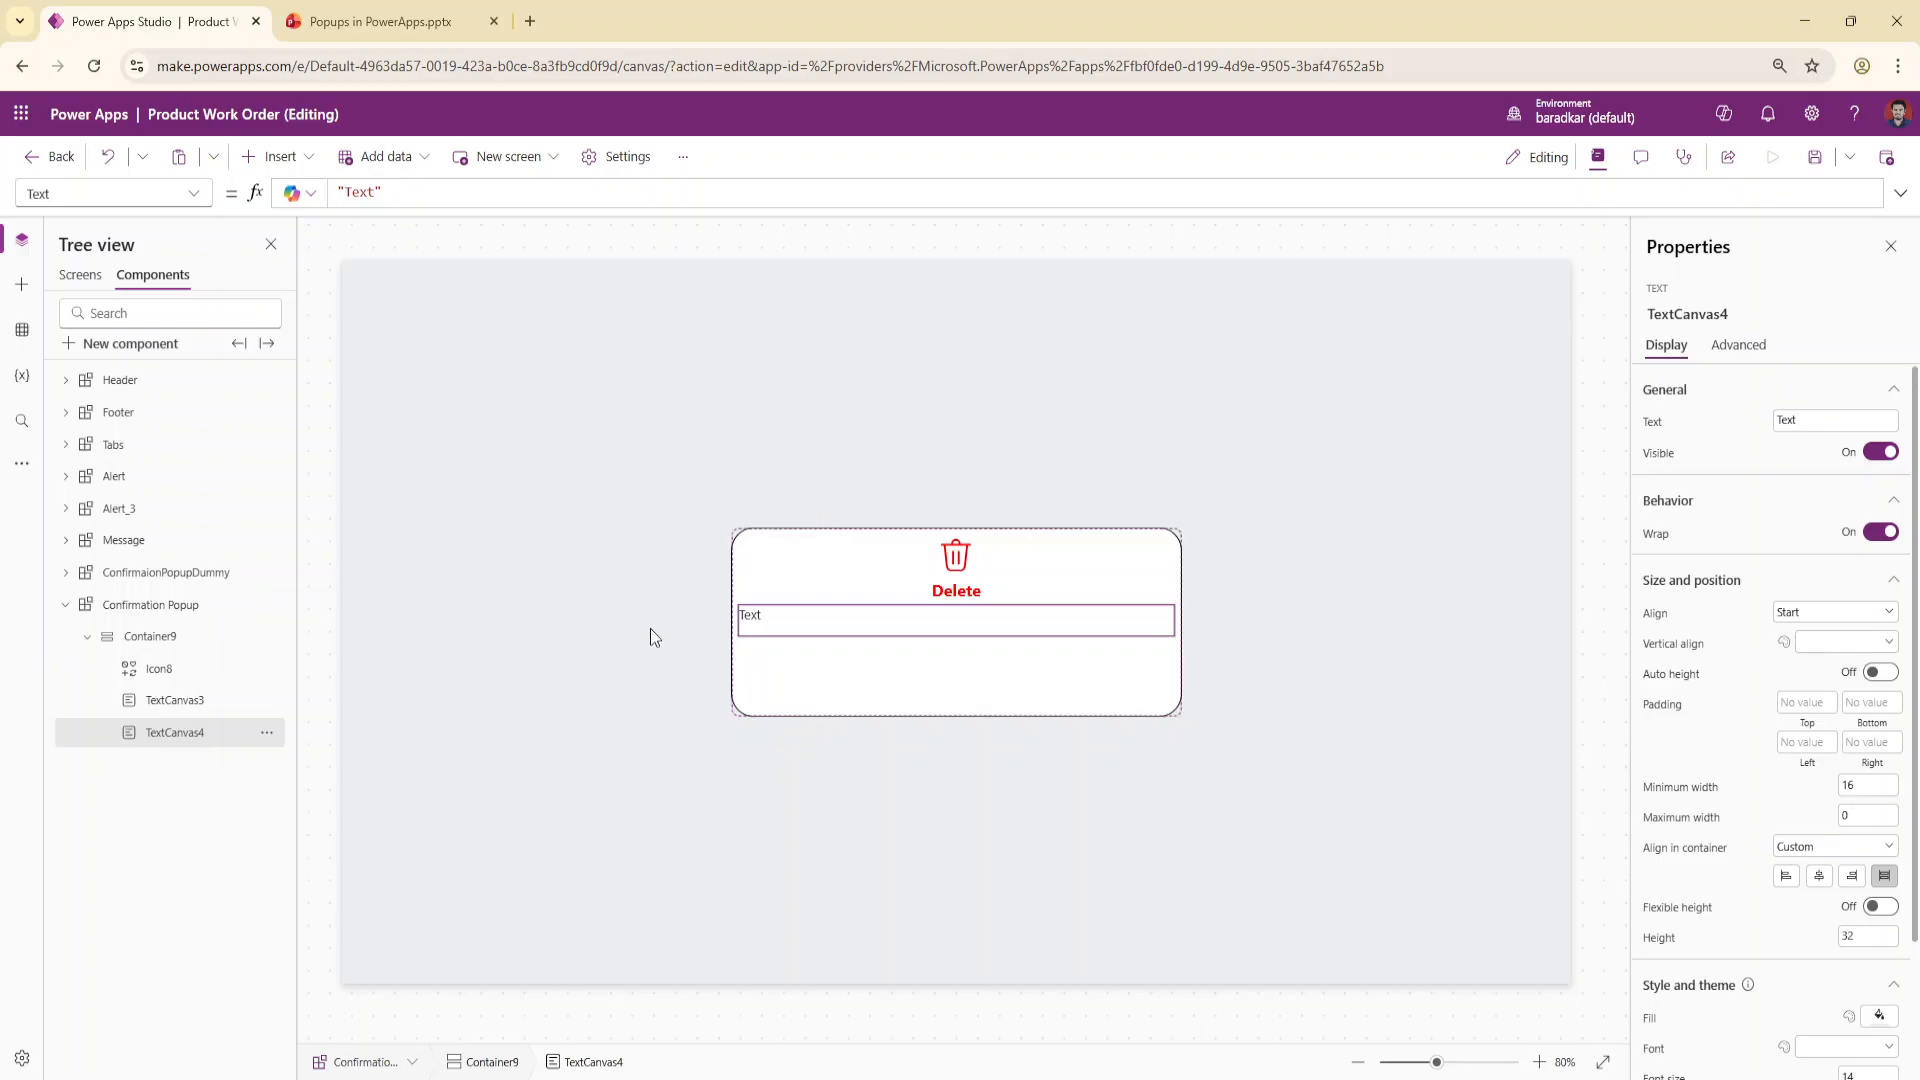
{"action": "left_click", "coordinate": [1834, 613]}
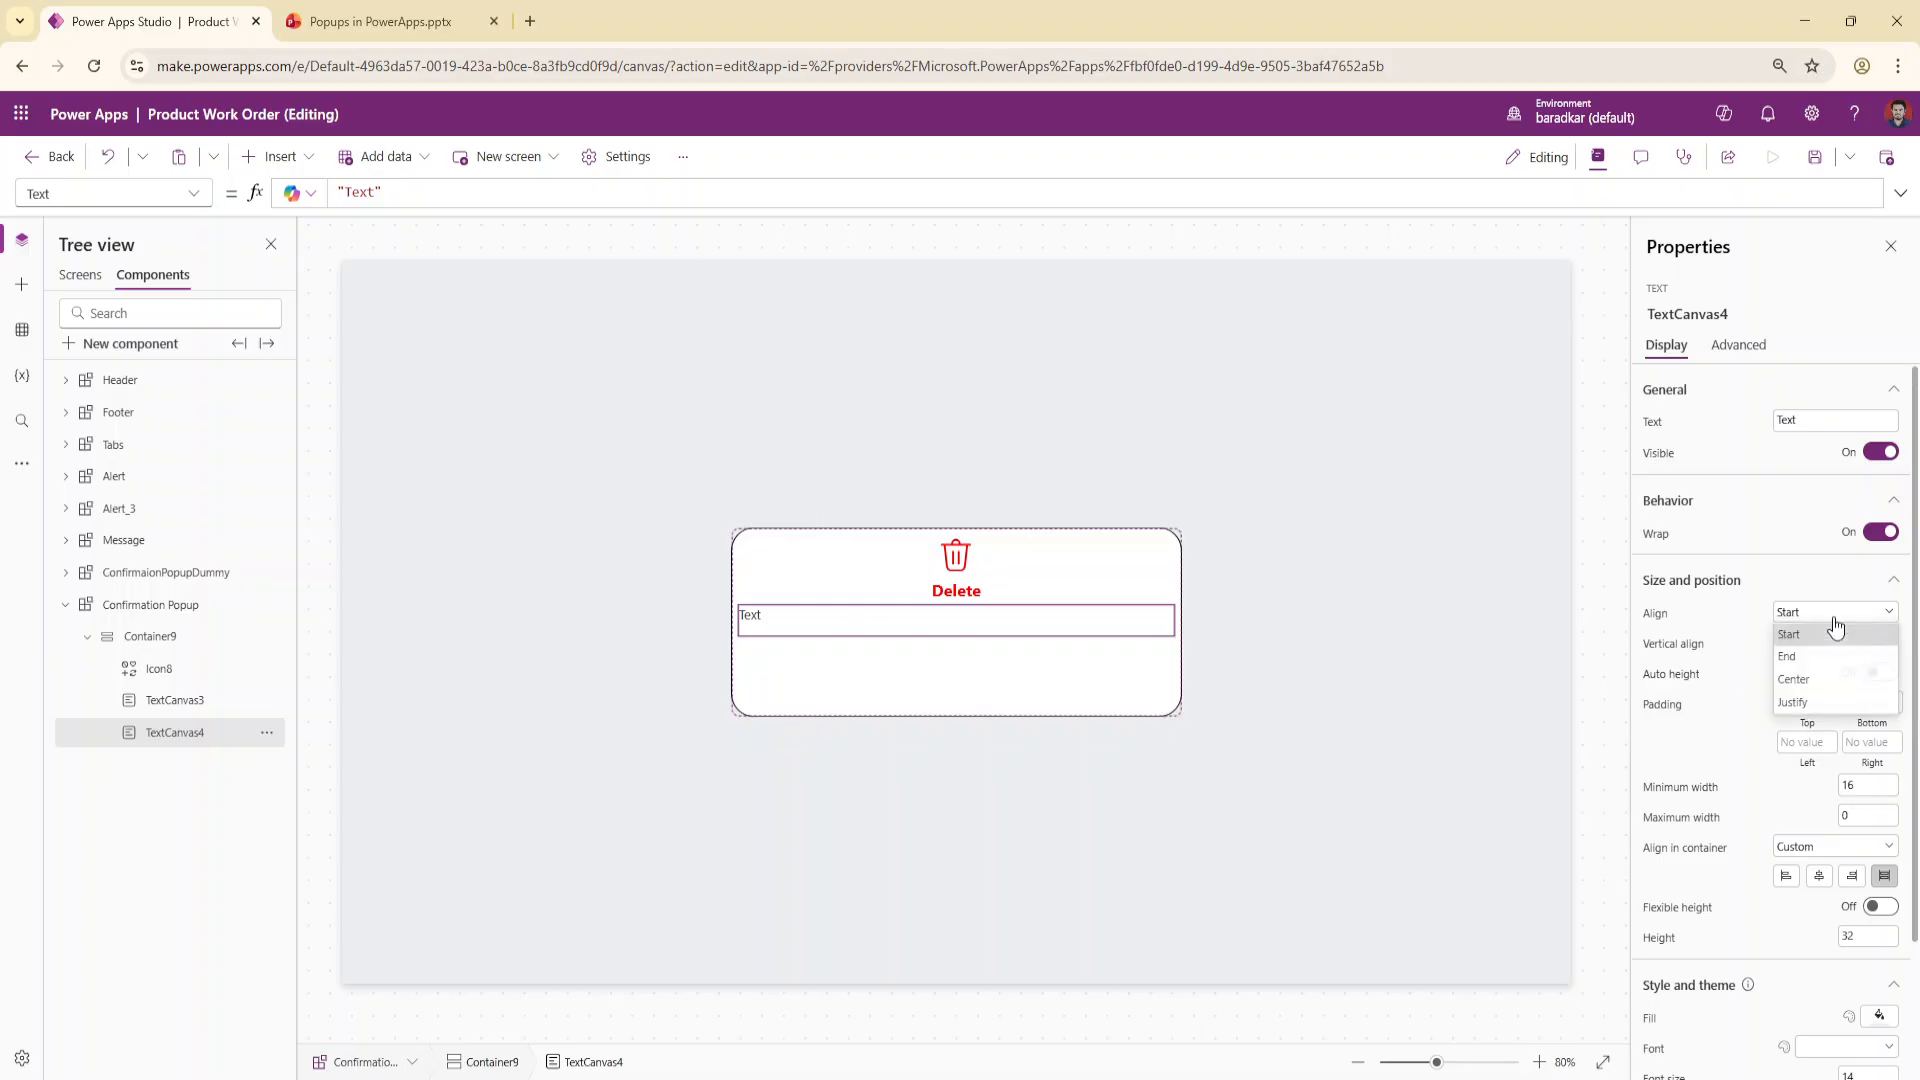
{"action": "left_click", "coordinate": [1832, 678]}
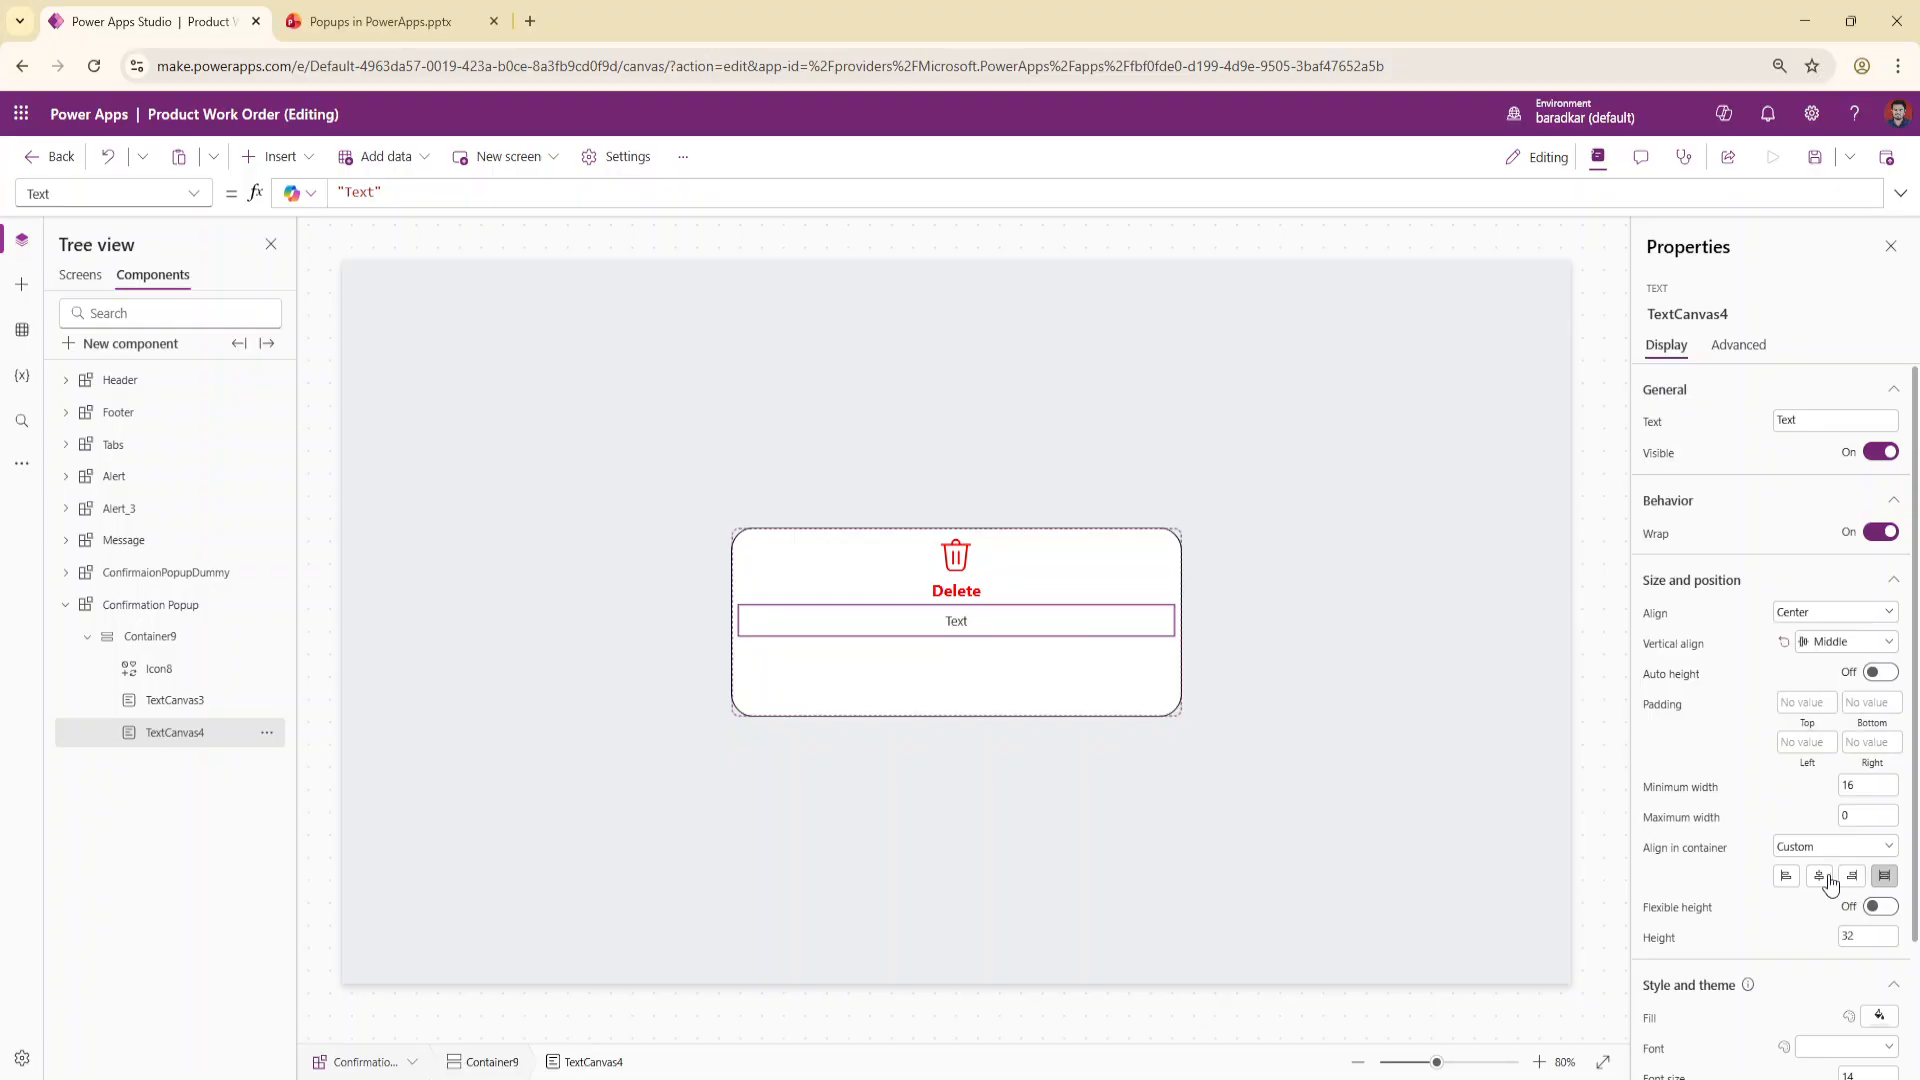
Format the second text control with font size 18, a red font colour and Semibold weight
{"action": "scroll", "coordinate": [1857, 847], "scroll_direction": "down", "scroll_amount": 2}
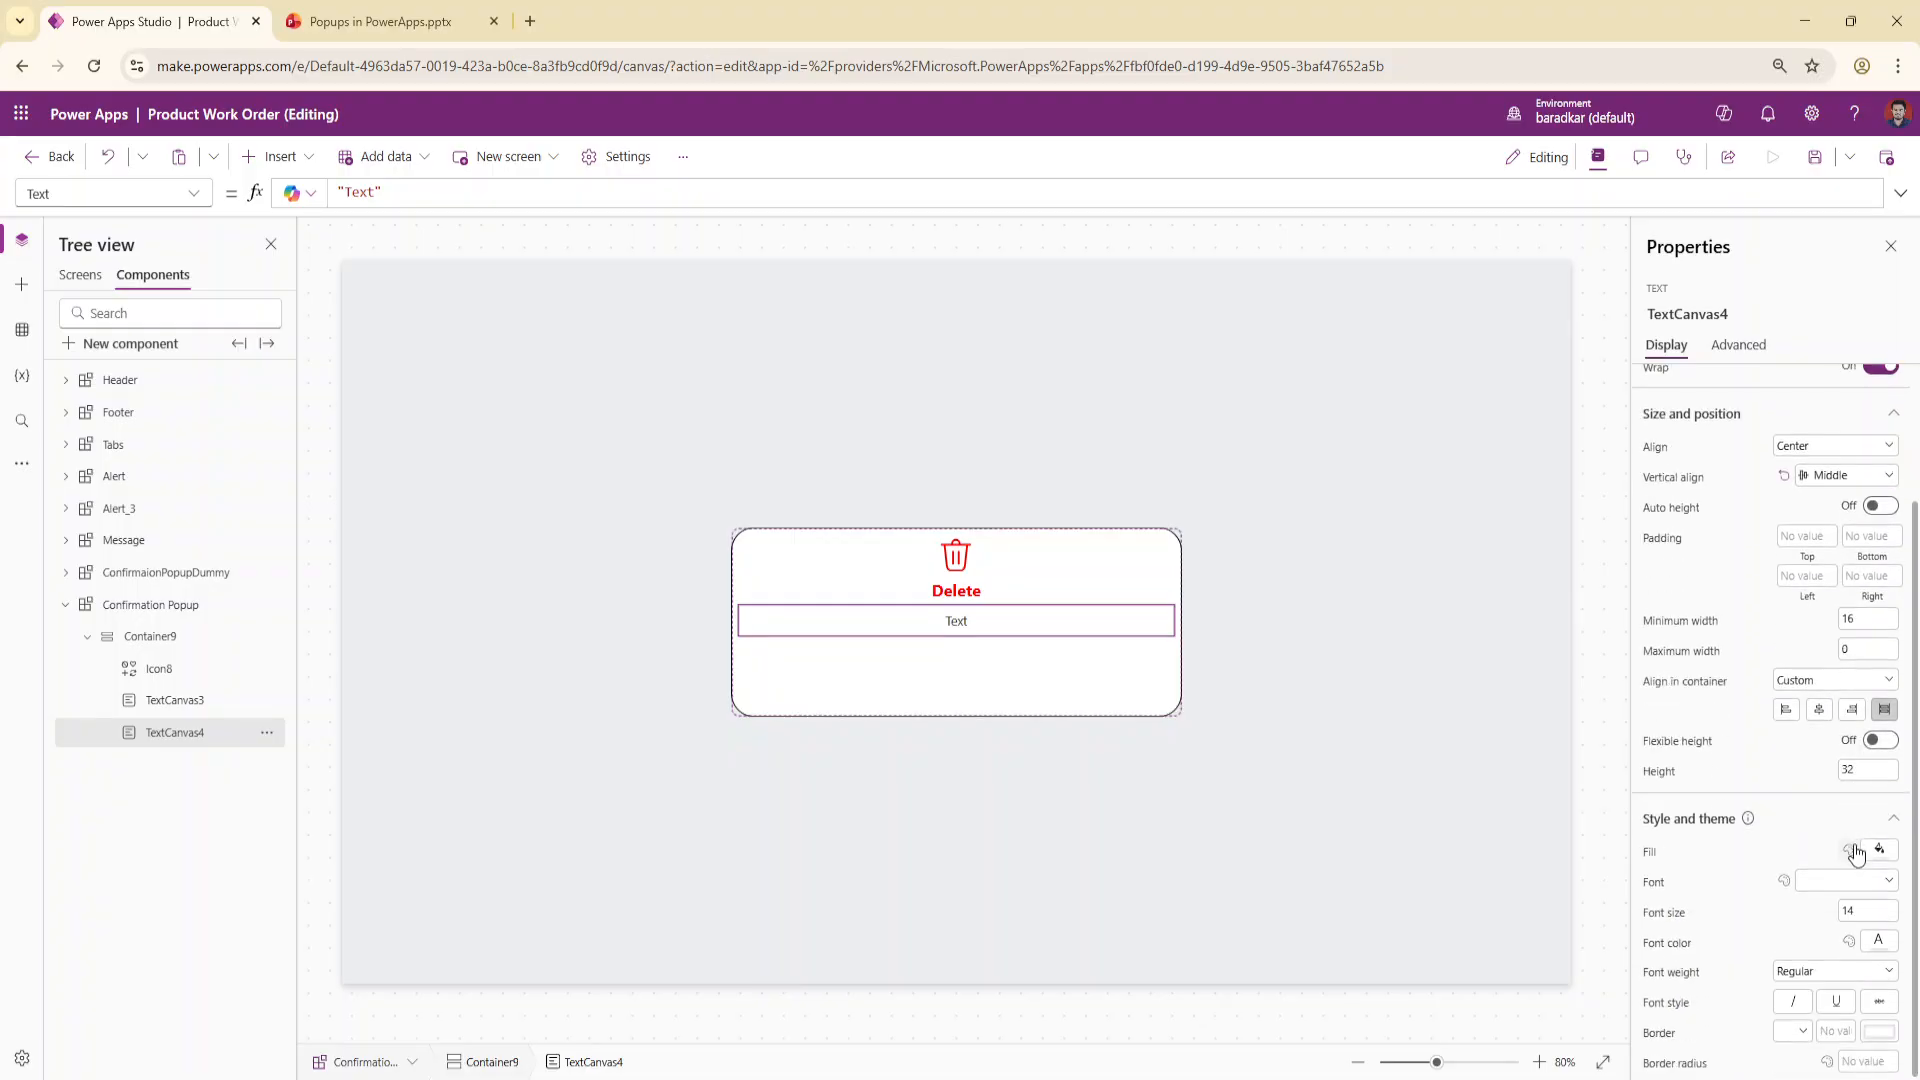
{"action": "left_click", "coordinate": [1868, 910]}
{"action": "type", "text": "18"}
{"action": "left_click", "coordinate": [1878, 947]}
{"action": "left_click", "coordinate": [1660, 995]}
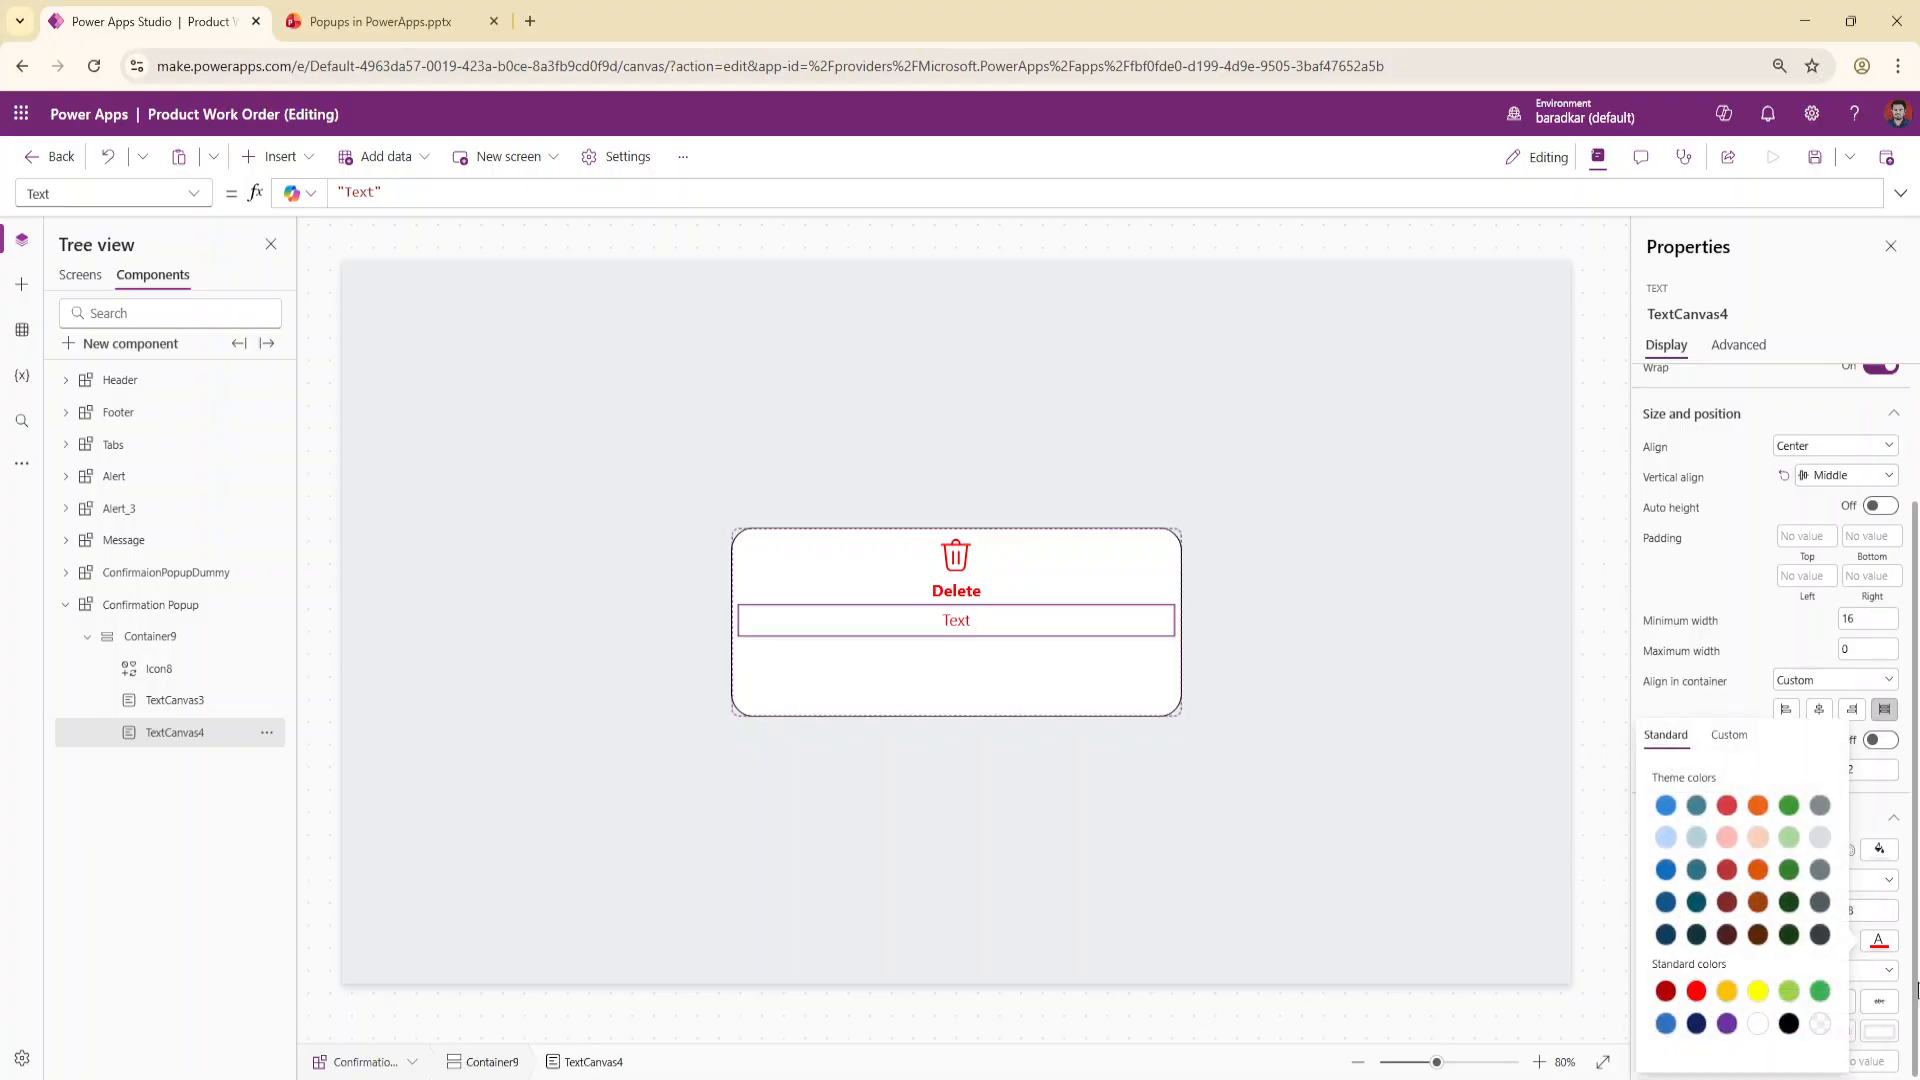
{"action": "left_click", "coordinate": [1882, 972]}
{"action": "left_click", "coordinate": [1808, 930]}
{"action": "left_click", "coordinate": [1820, 988]}
{"action": "left_click", "coordinate": [1836, 988]}
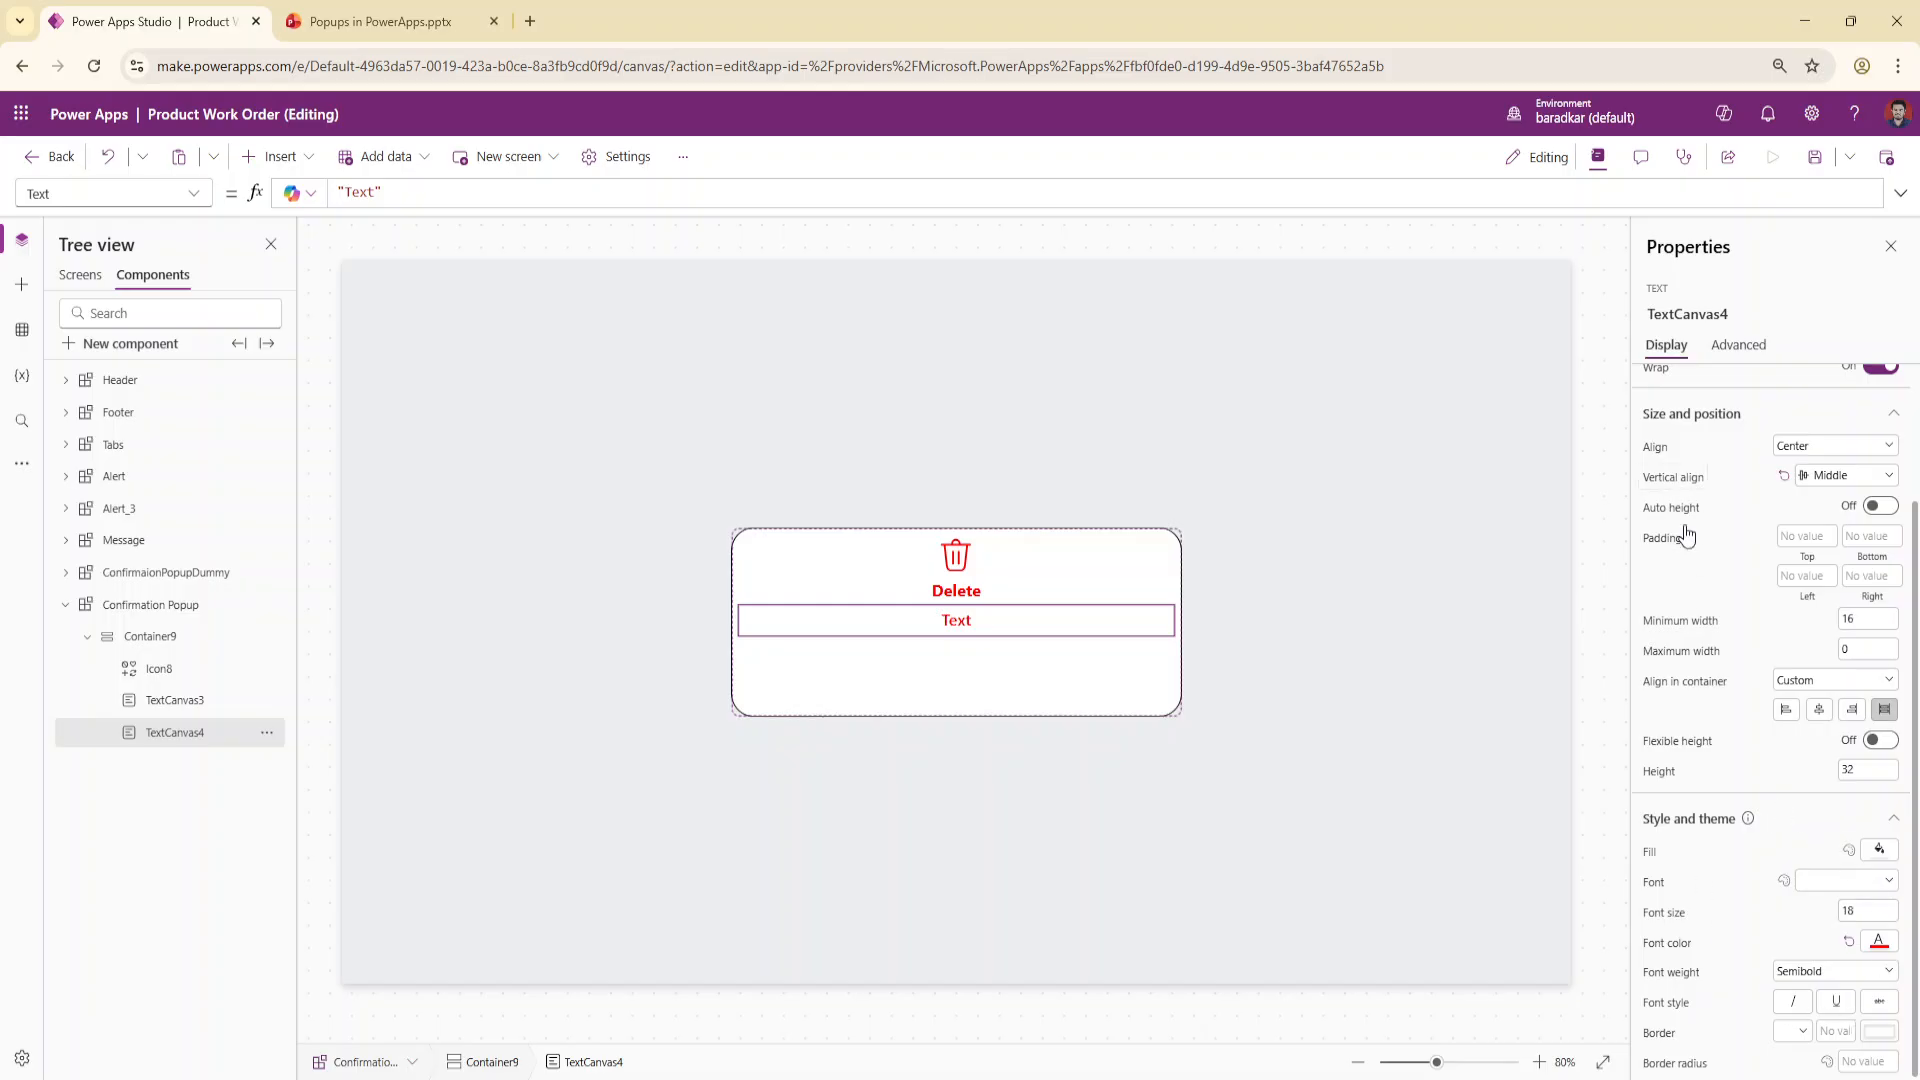
Set the second text control's content to "Are you sure you want delete?"
{"action": "scroll", "coordinate": [1700, 537], "scroll_direction": "up", "scroll_amount": 2}
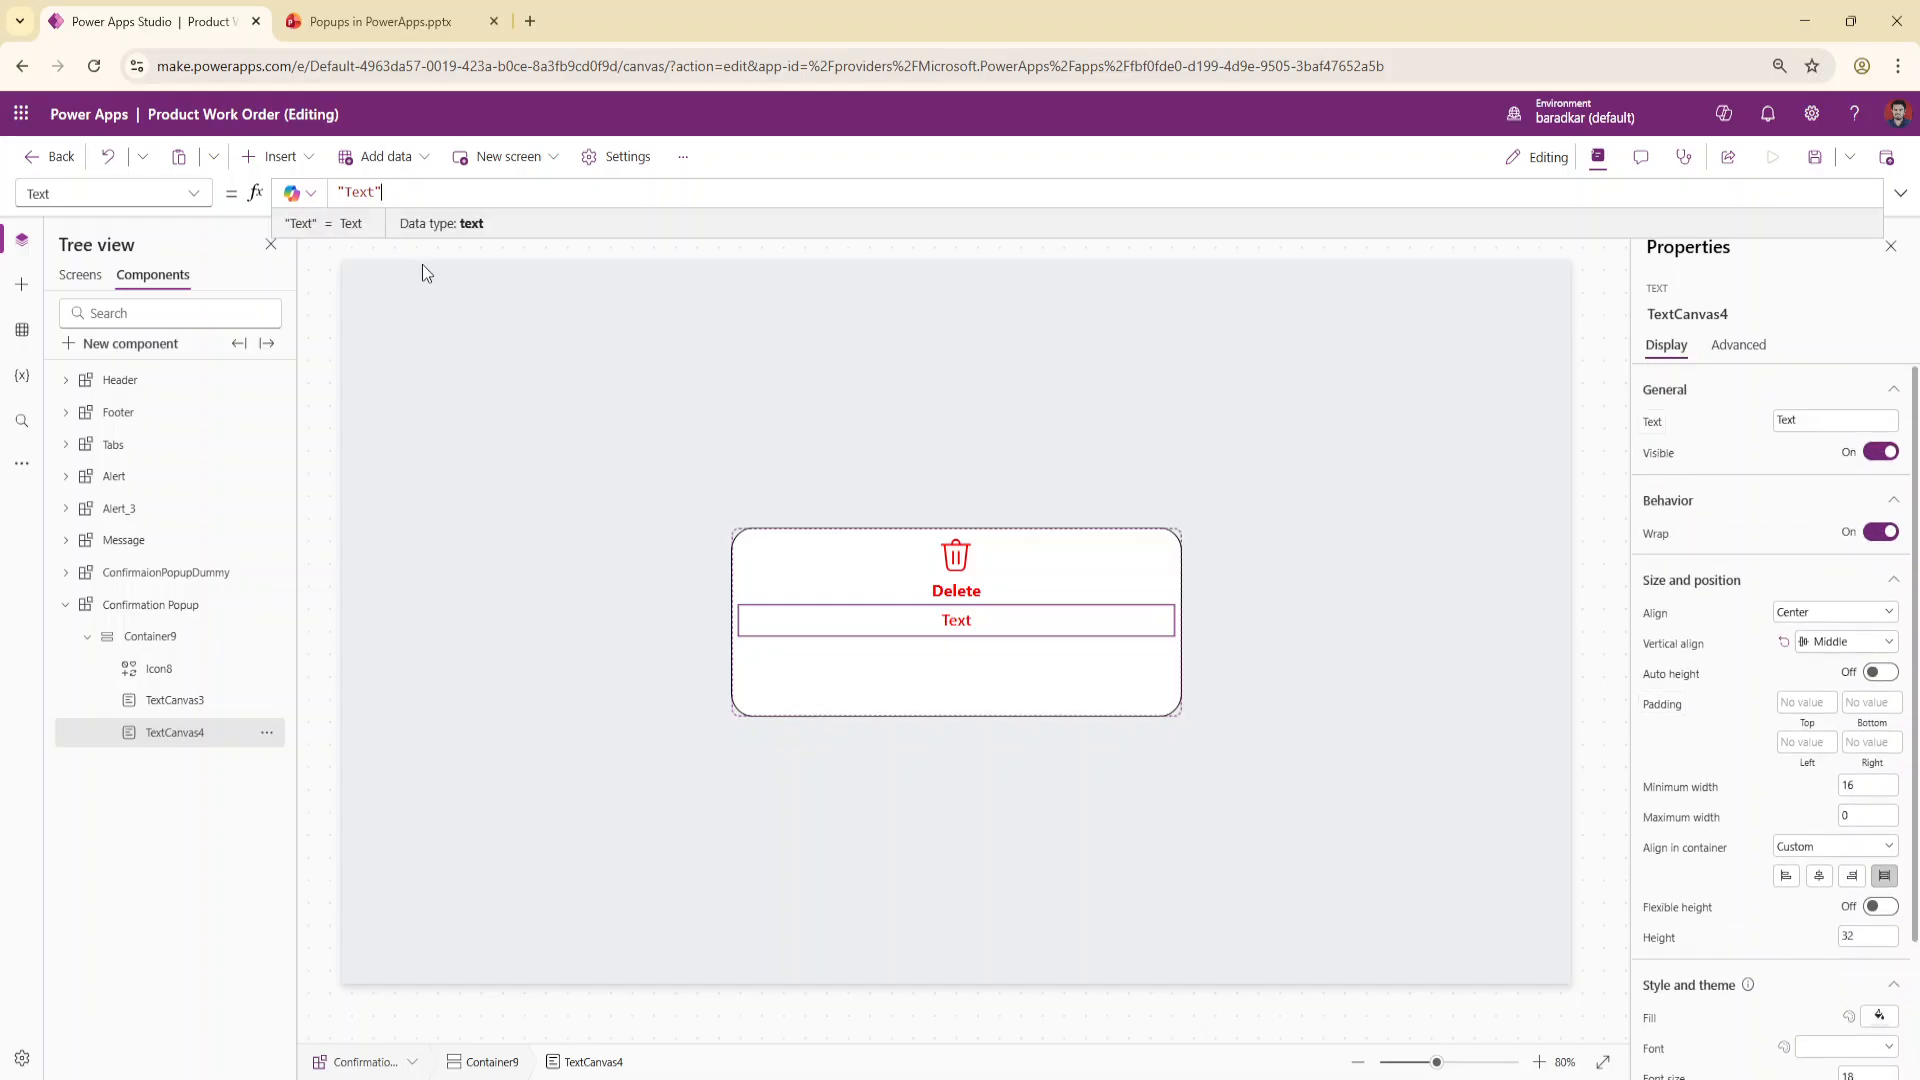
{"action": "double_click", "coordinate": [372, 191]}
{"action": "type", "text": "Are y"}
{"action": "type", "text": "ou "}
{"action": "type", "text": "sure yo"}
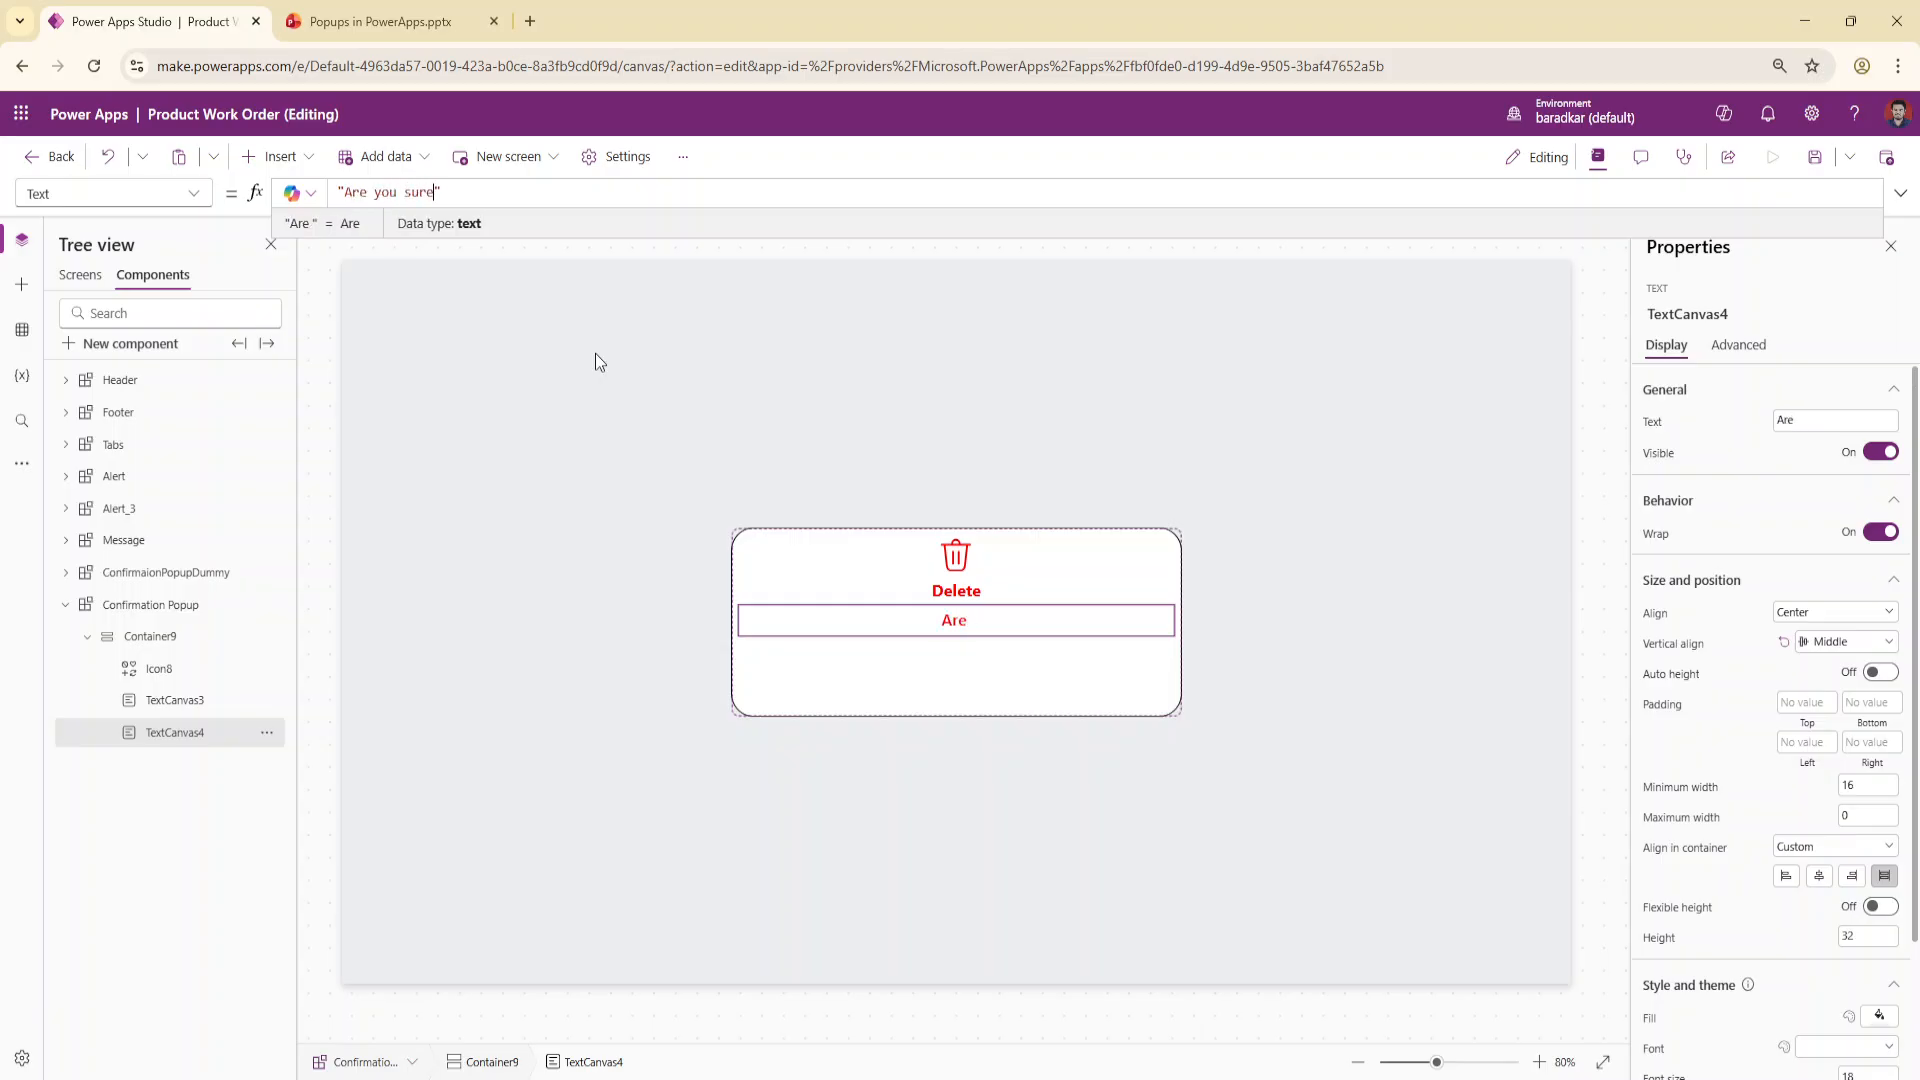
{"action": "type", "text": "u want d"}
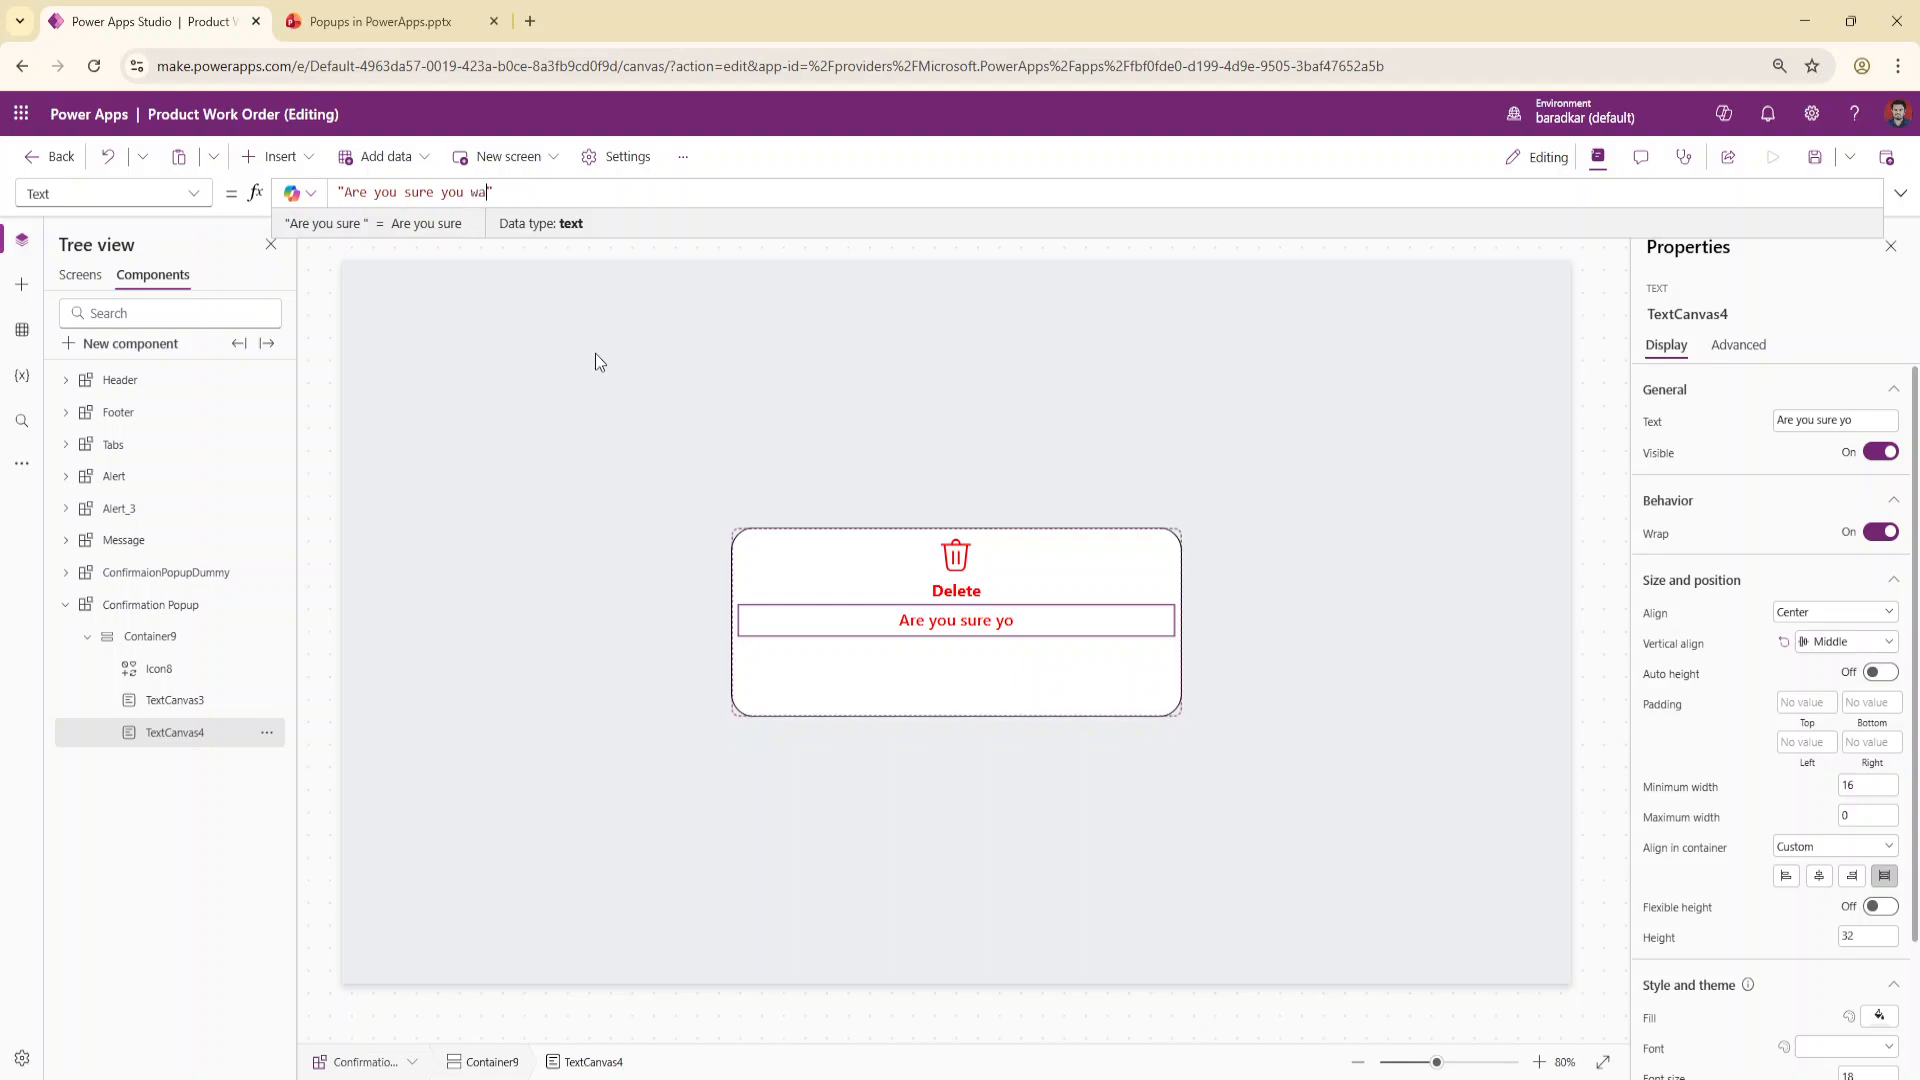
{"action": "type", "text": "elete"}
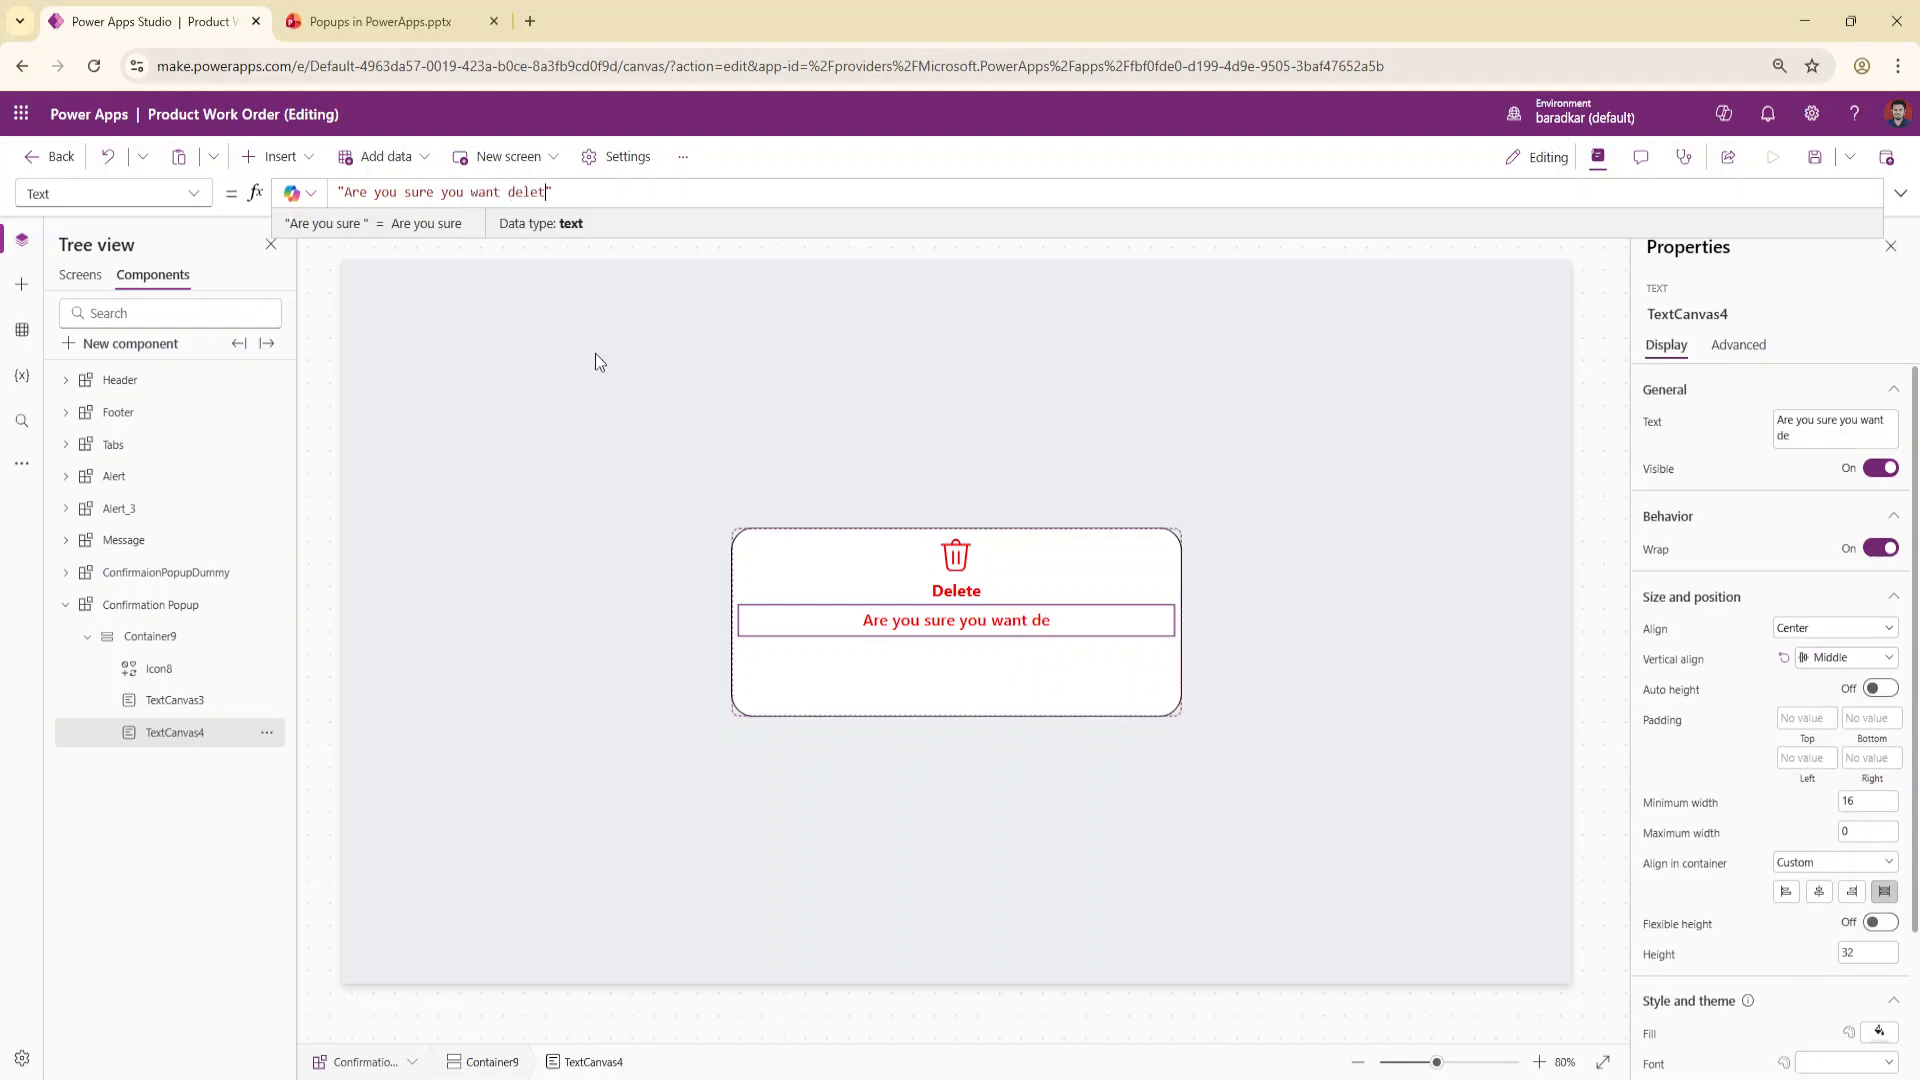
{"action": "type", "text": "?"}
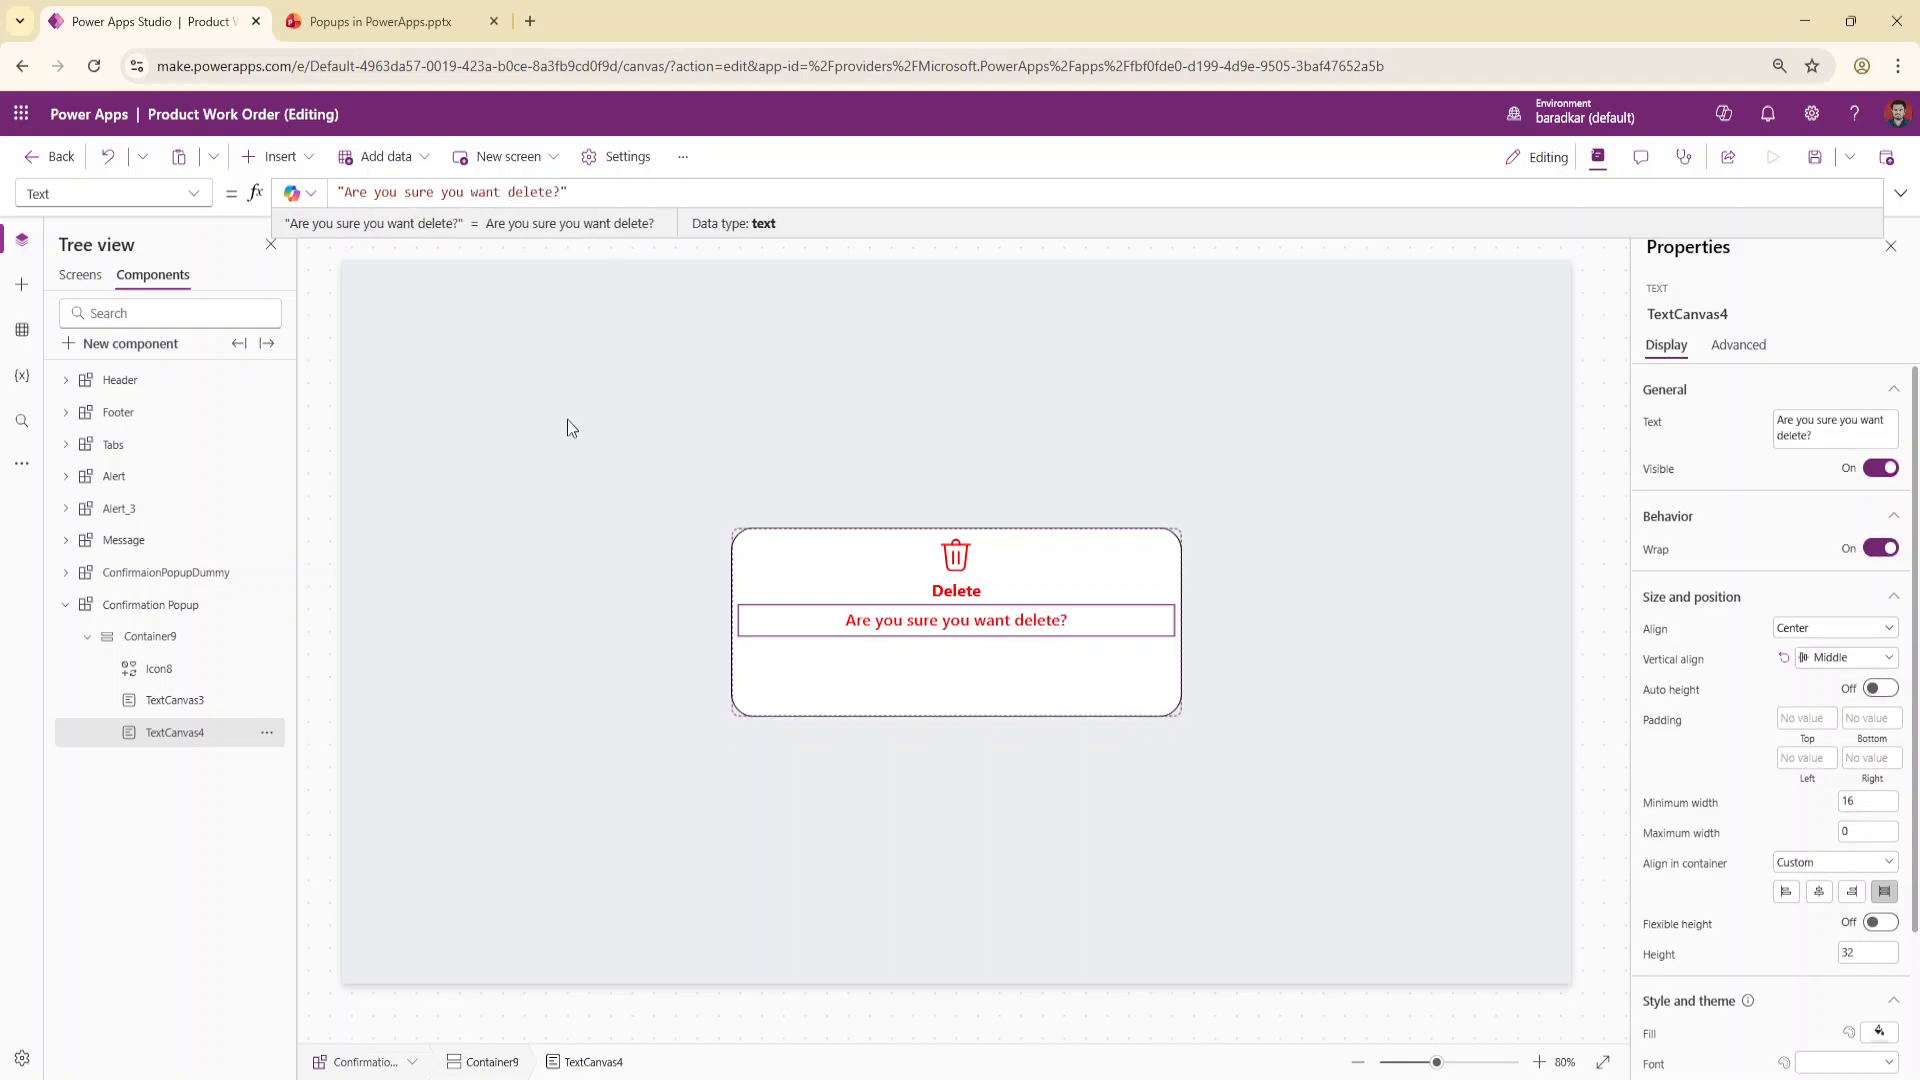
Insert a horizontal container below the "Are you sure you want delete?" text
{"action": "left_click", "coordinate": [176, 738]}
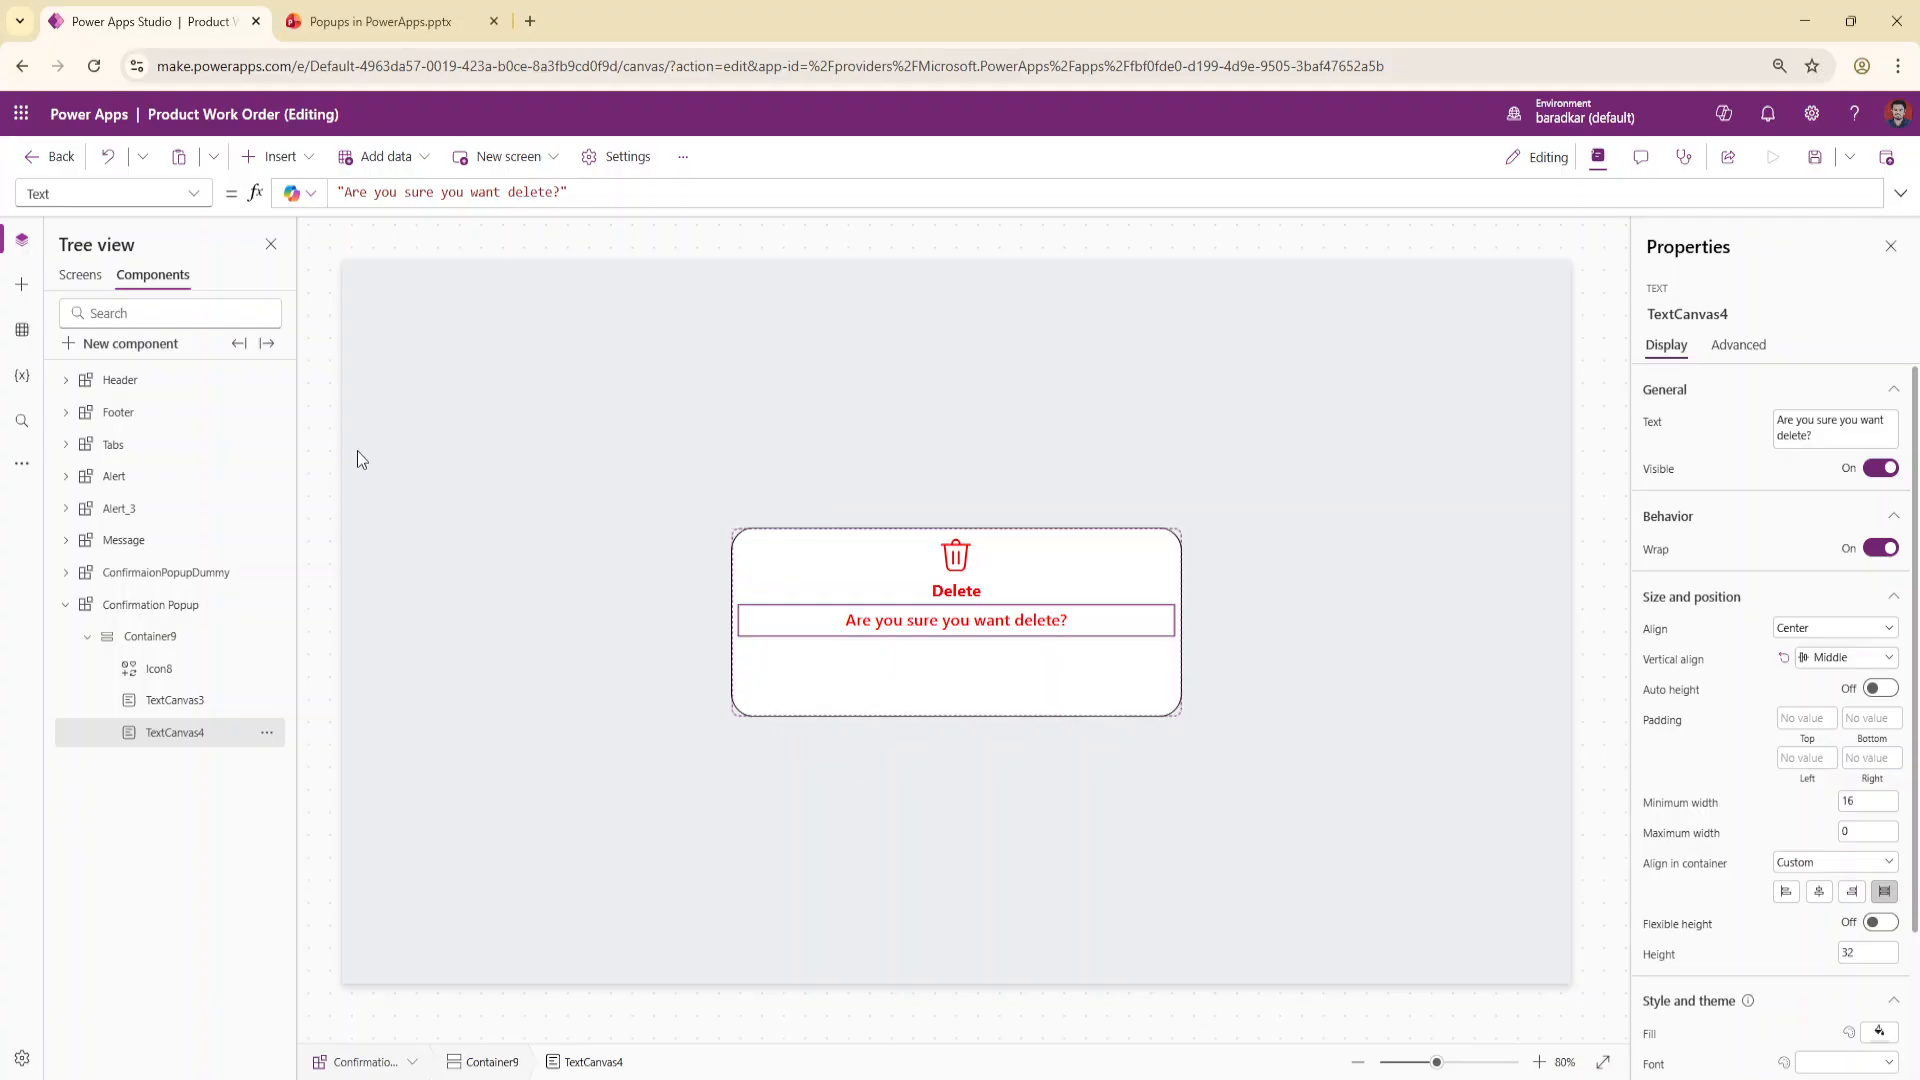
{"action": "left_click", "coordinate": [280, 156]}
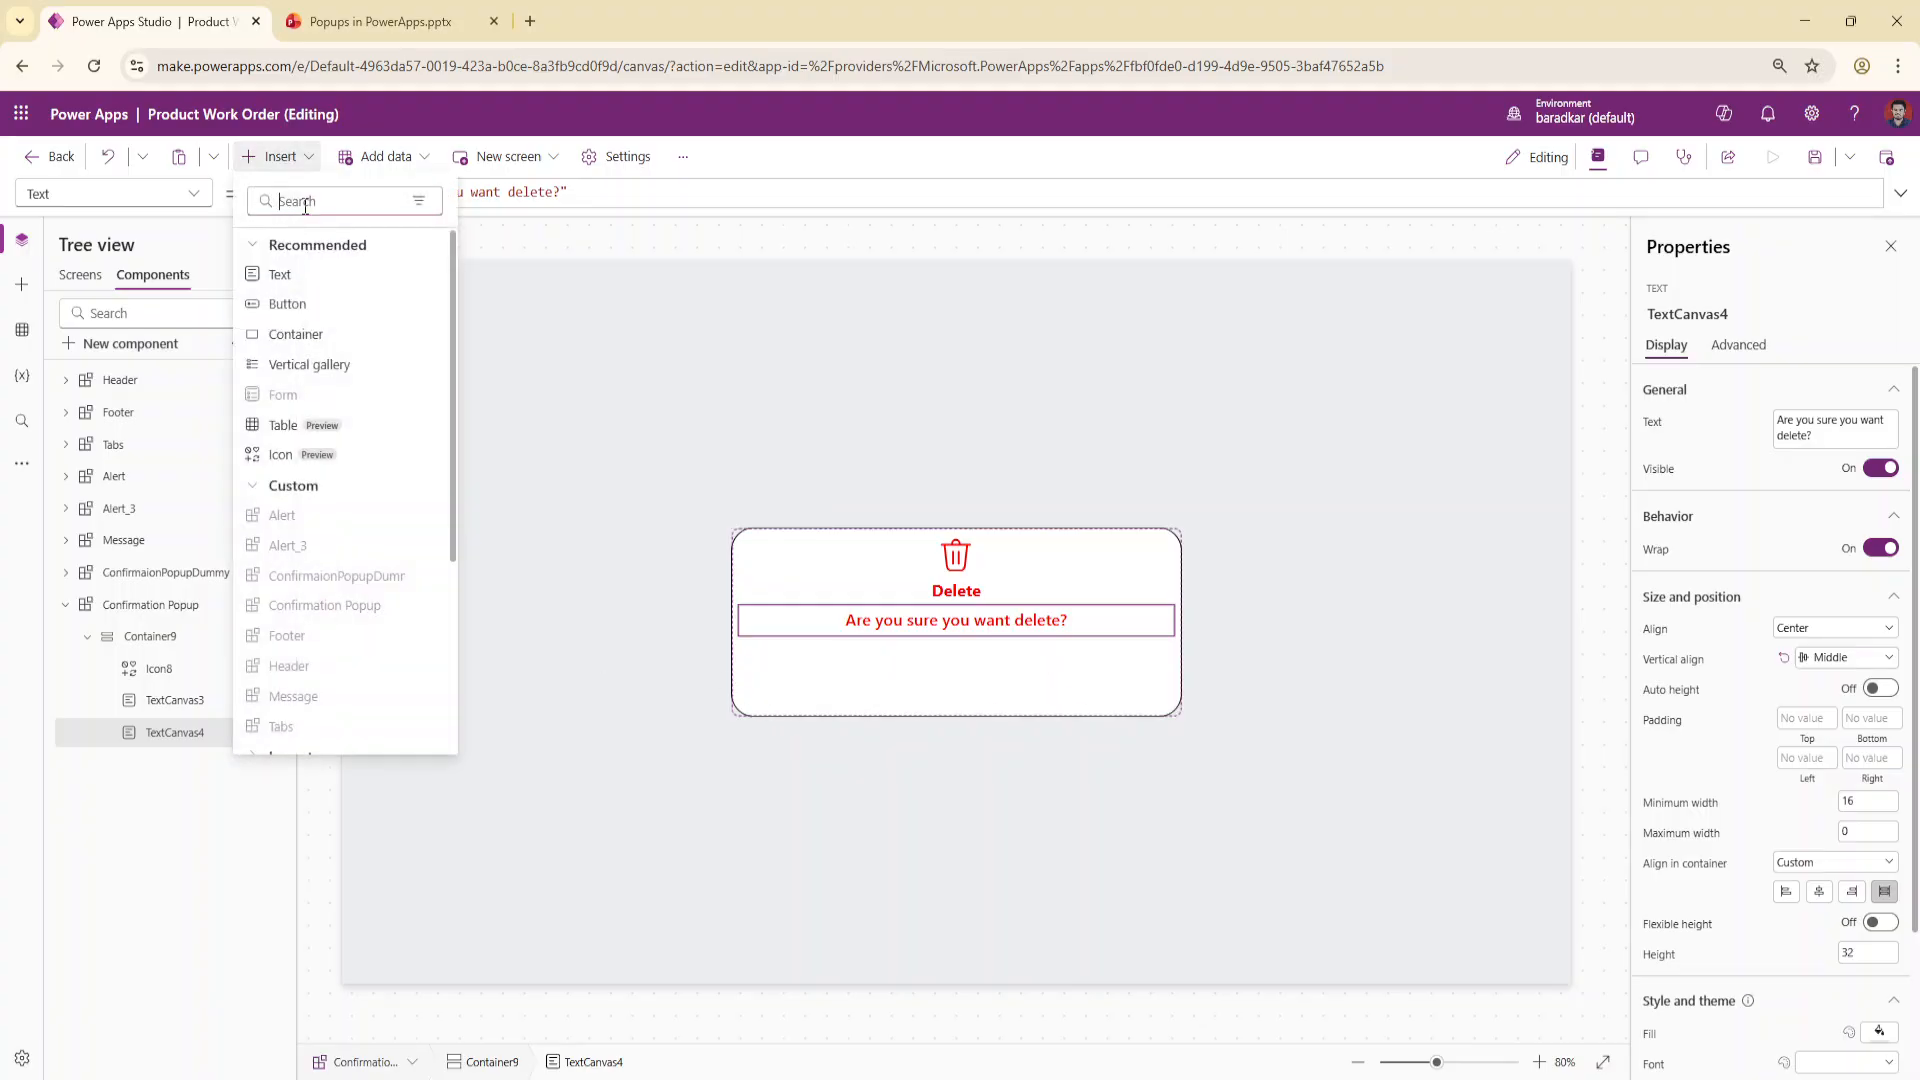
{"action": "type", "text": "hor"}
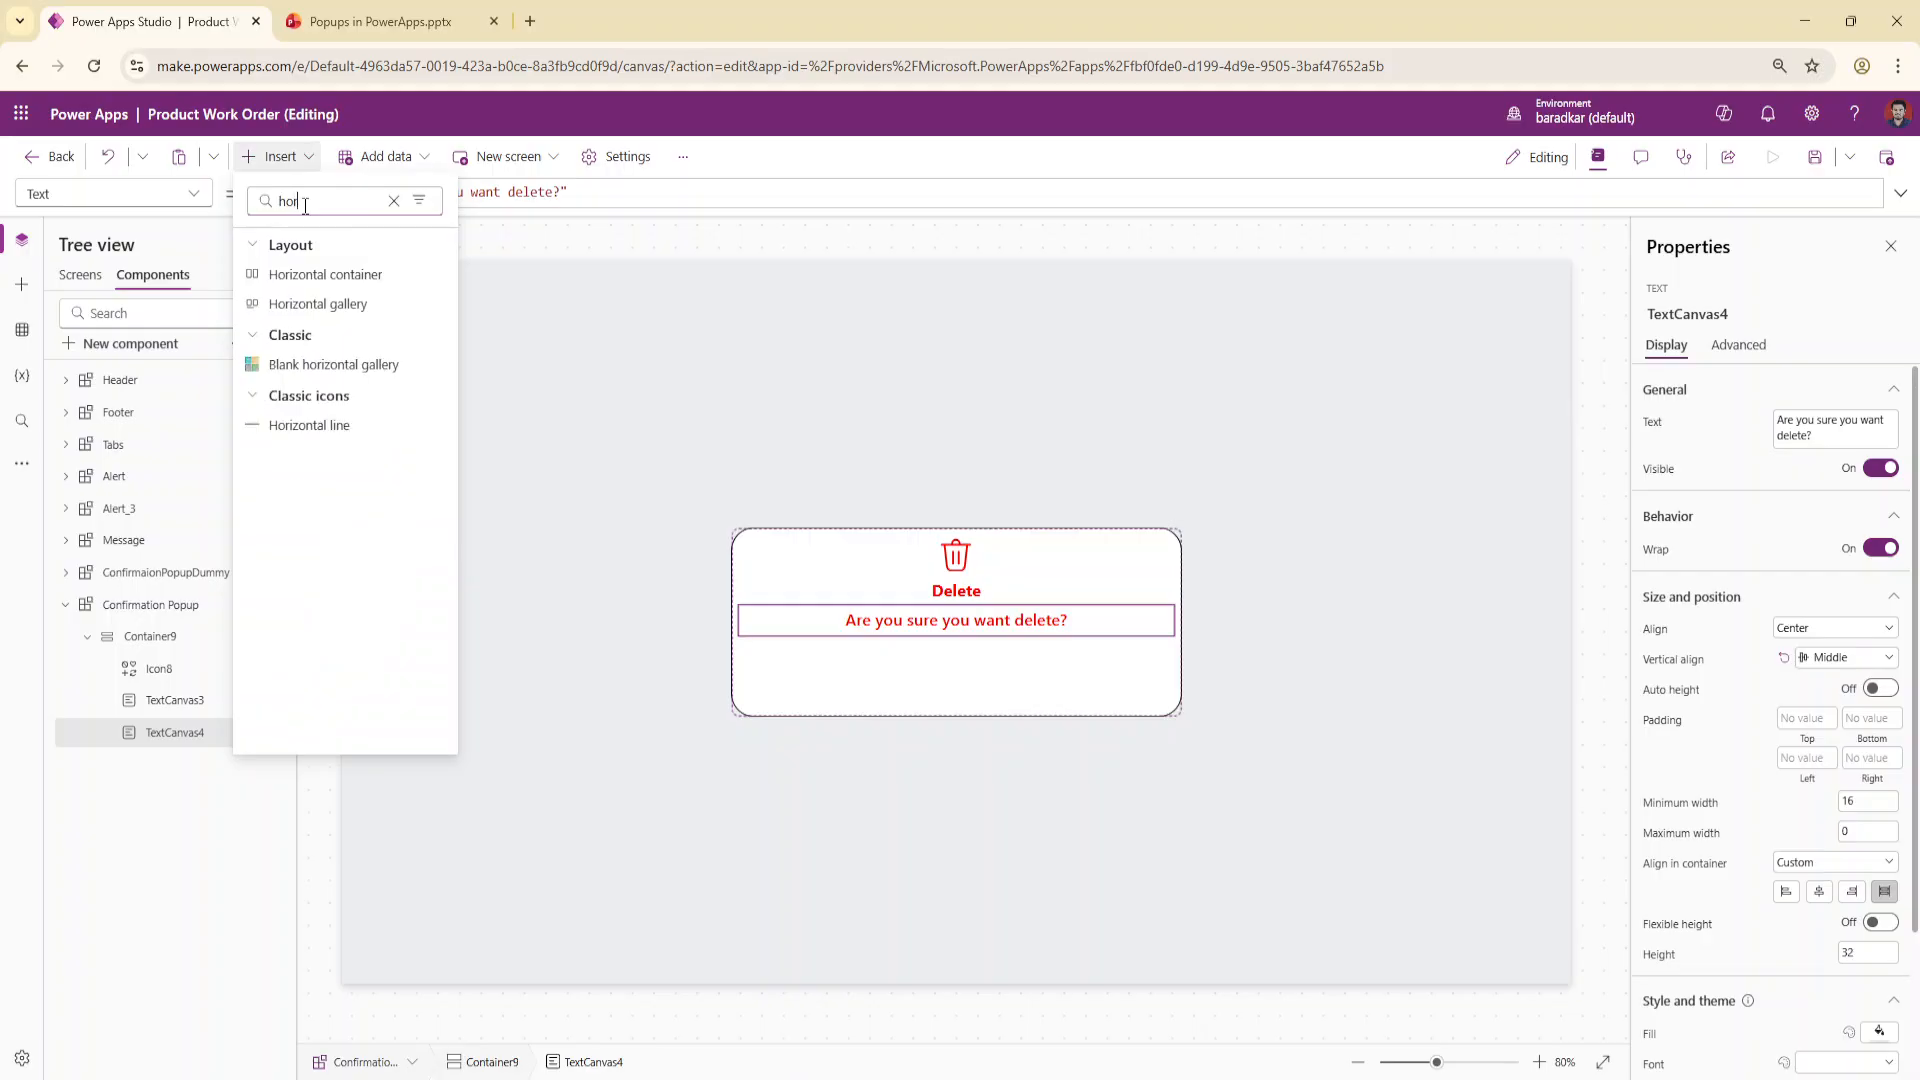
{"action": "left_click", "coordinate": [334, 276]}
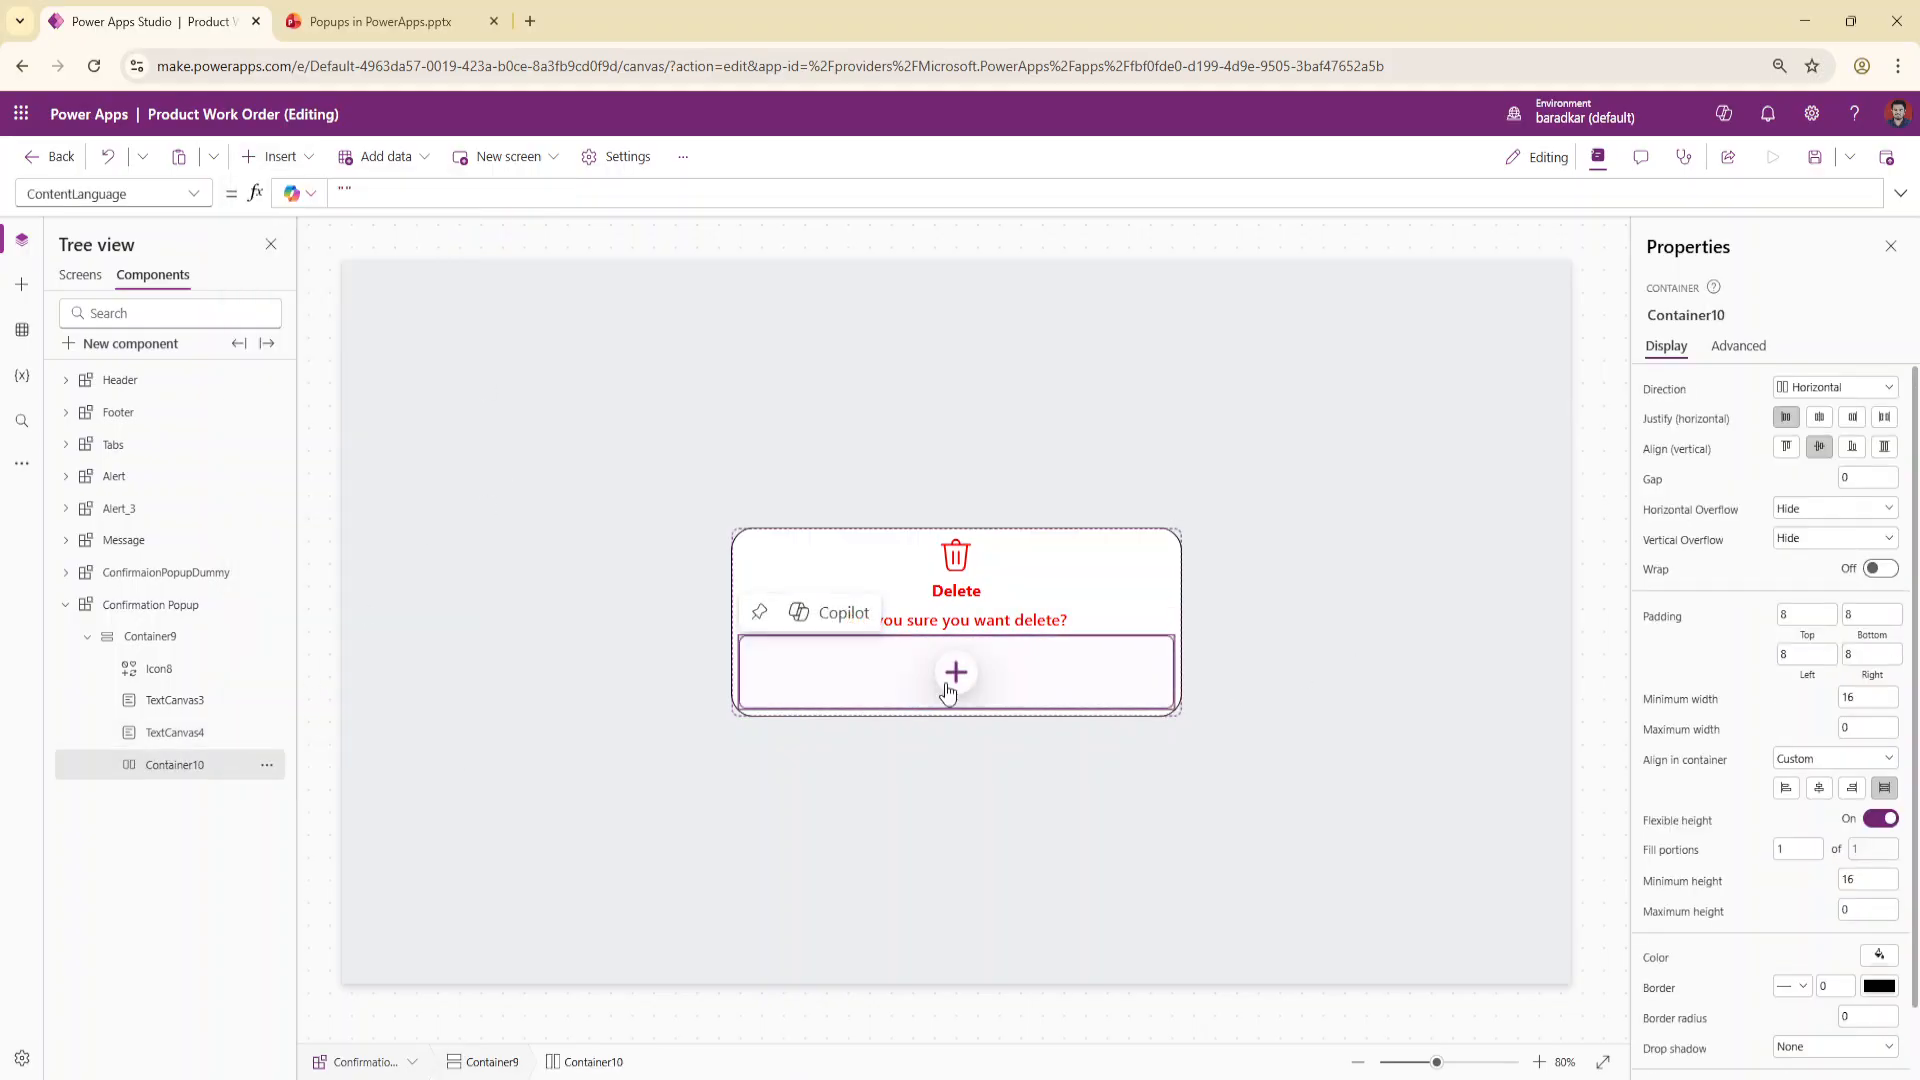
Insert two buttons side by side into the new horizontal container
{"action": "left_click", "coordinate": [280, 158]}
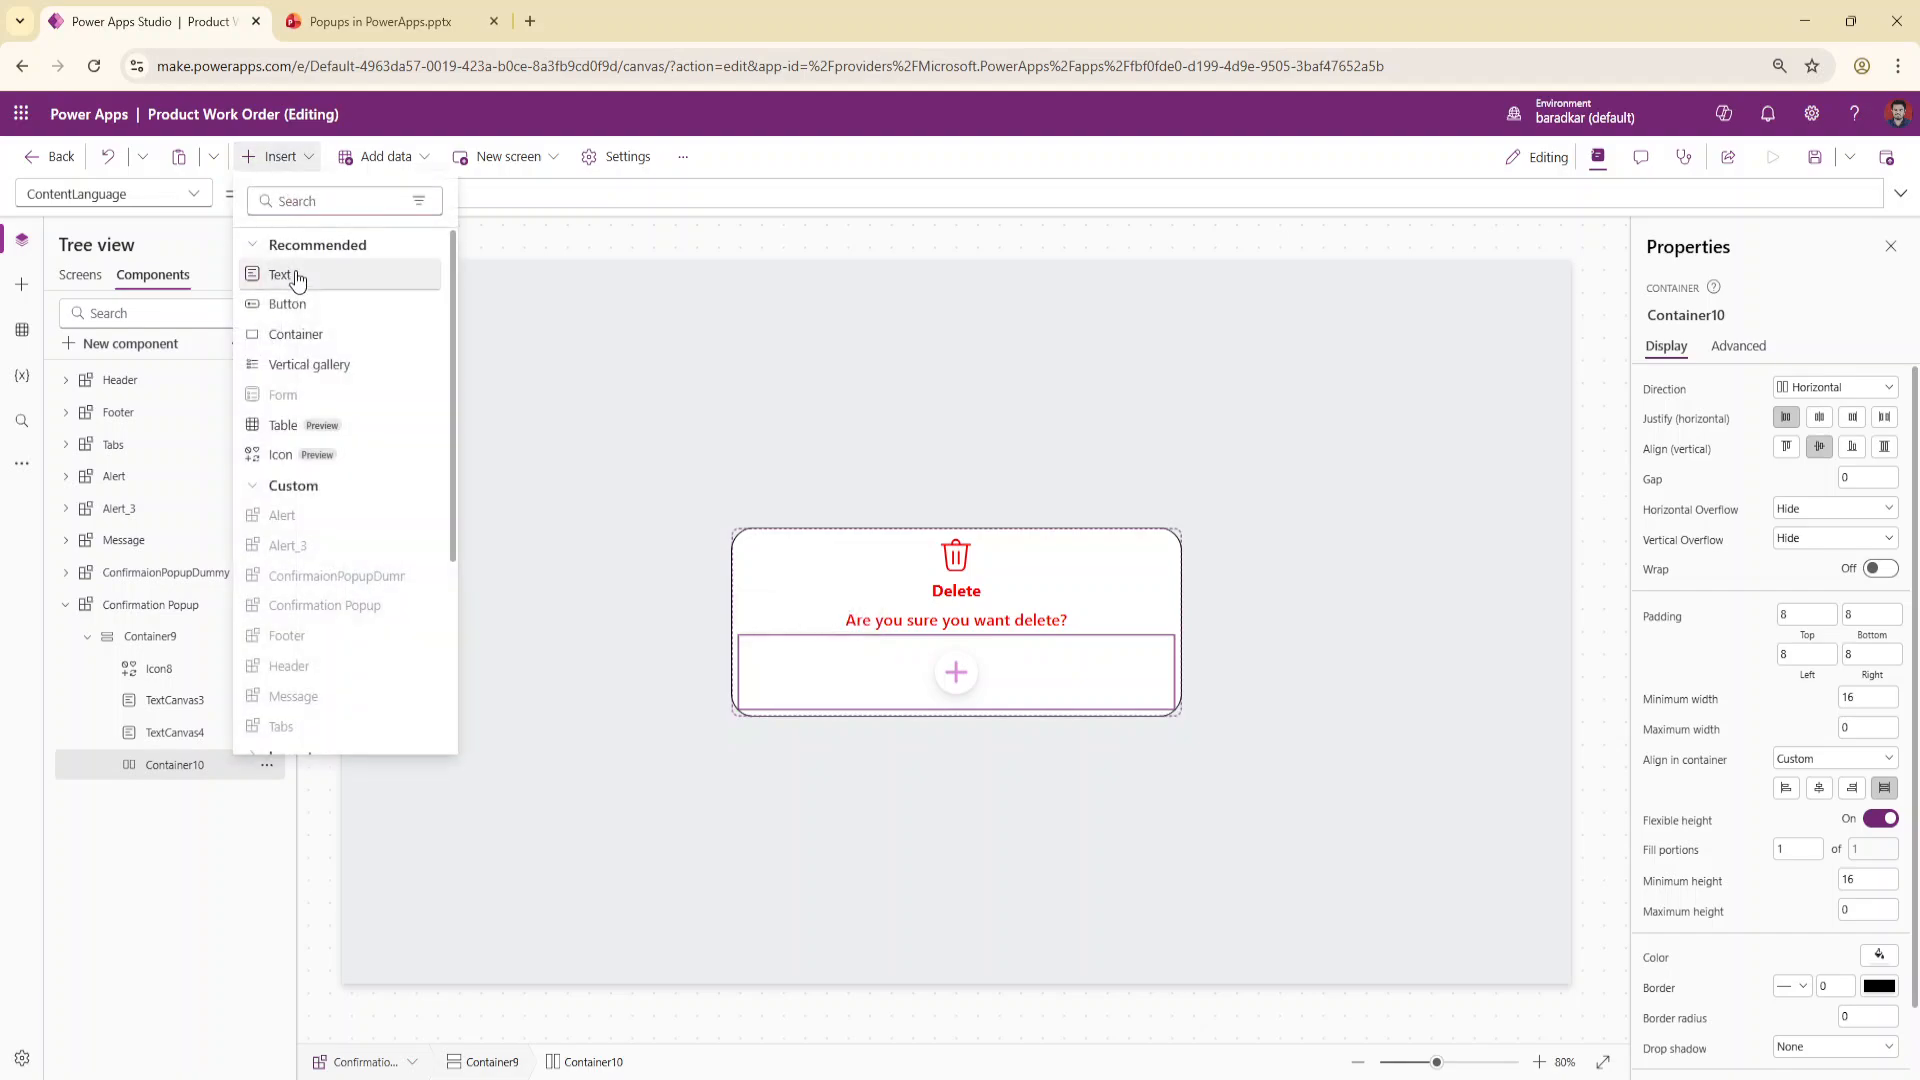
{"action": "left_click", "coordinate": [283, 157]}
{"action": "left_click", "coordinate": [284, 158]}
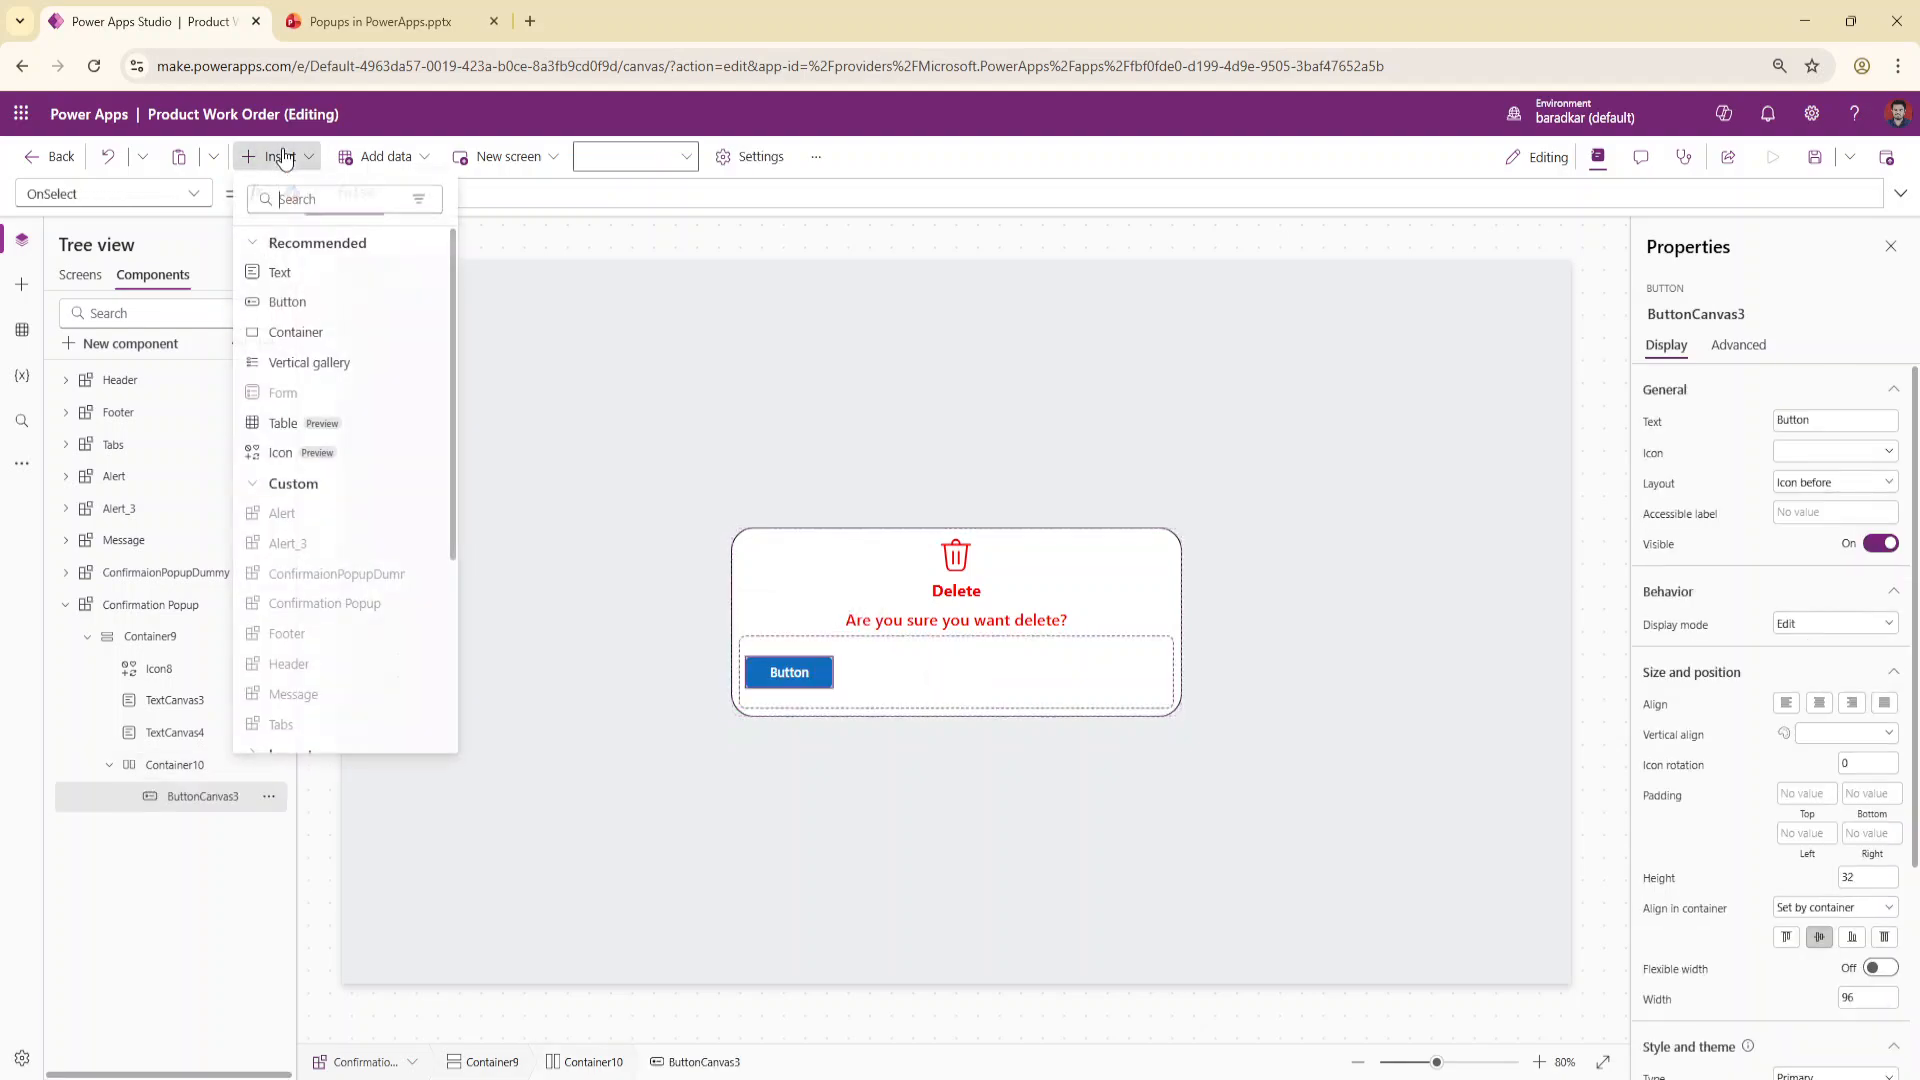
{"action": "left_click", "coordinate": [283, 311]}
Set the horizontal container's gap to 20 and centre its buttons horizontally
{"action": "left_click", "coordinate": [172, 762]}
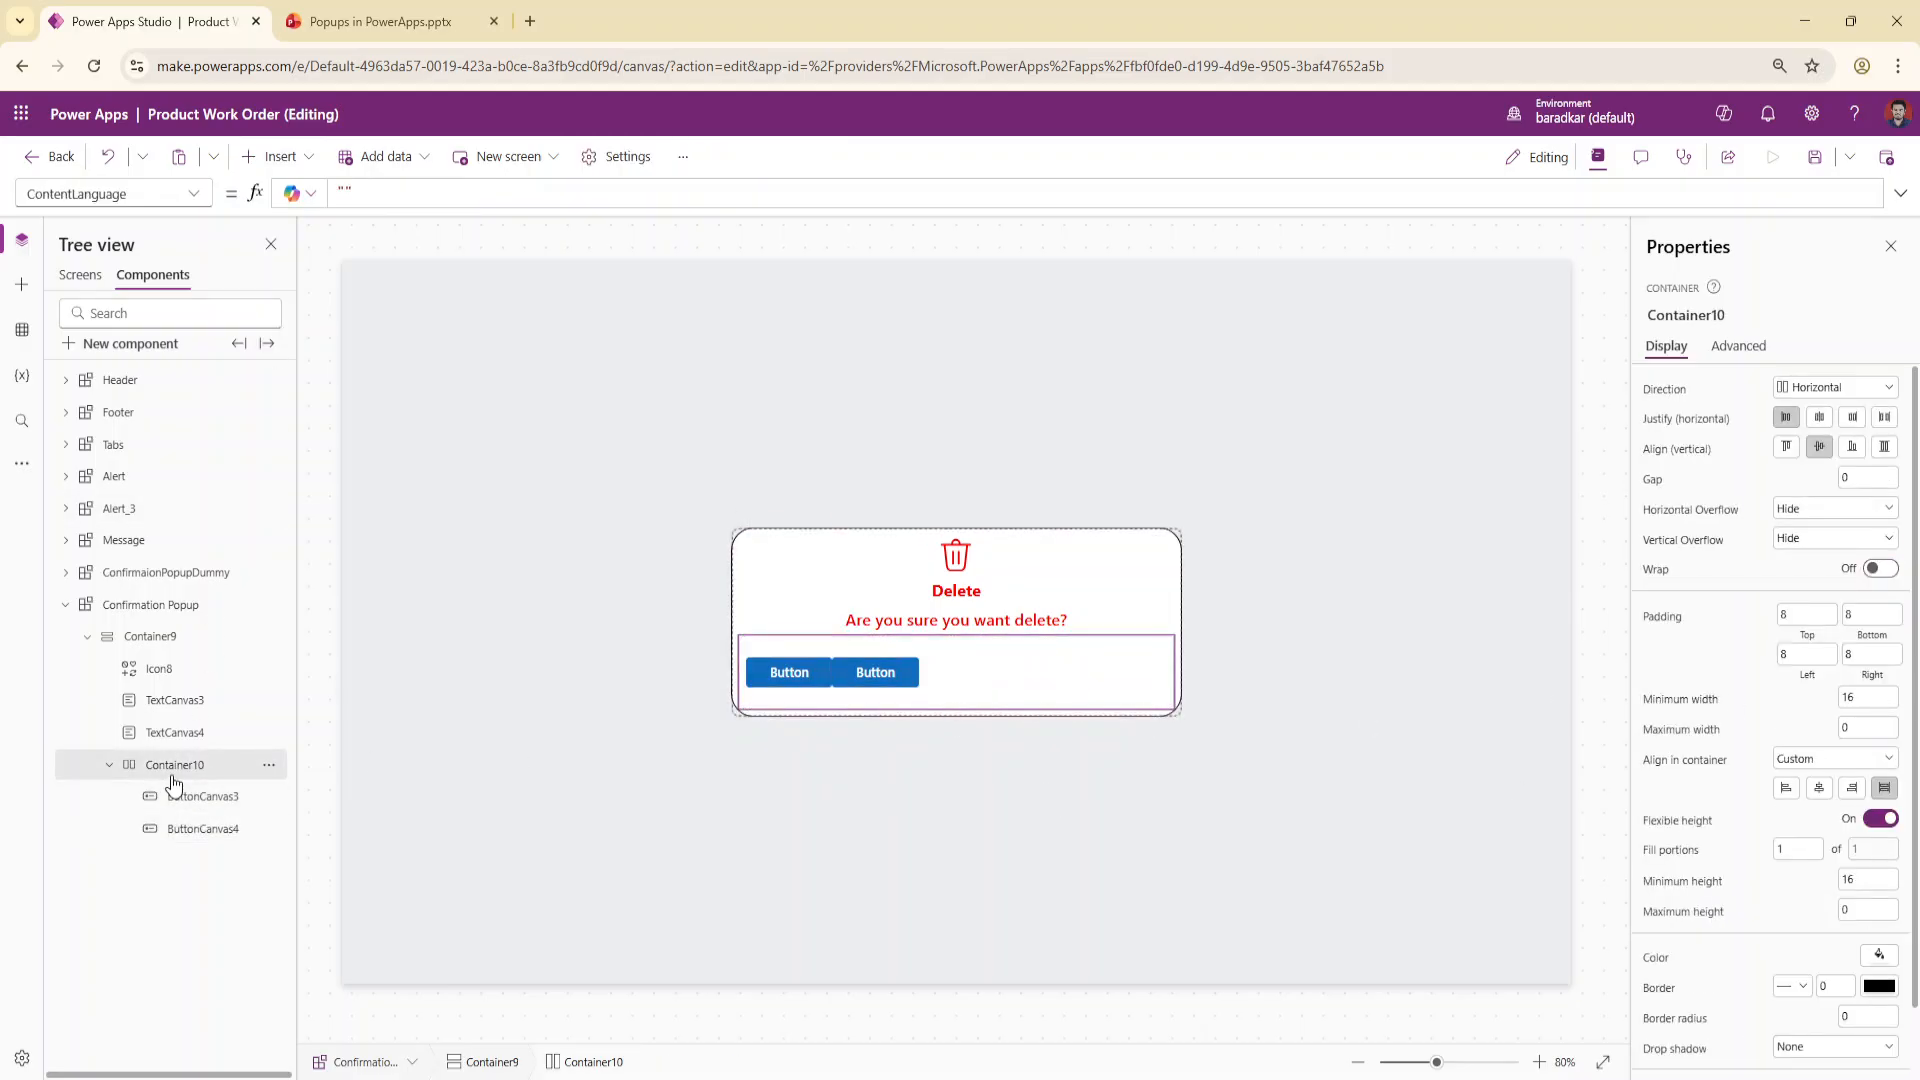
{"action": "left_click", "coordinate": [1880, 477]}
{"action": "type", "text": "20"}
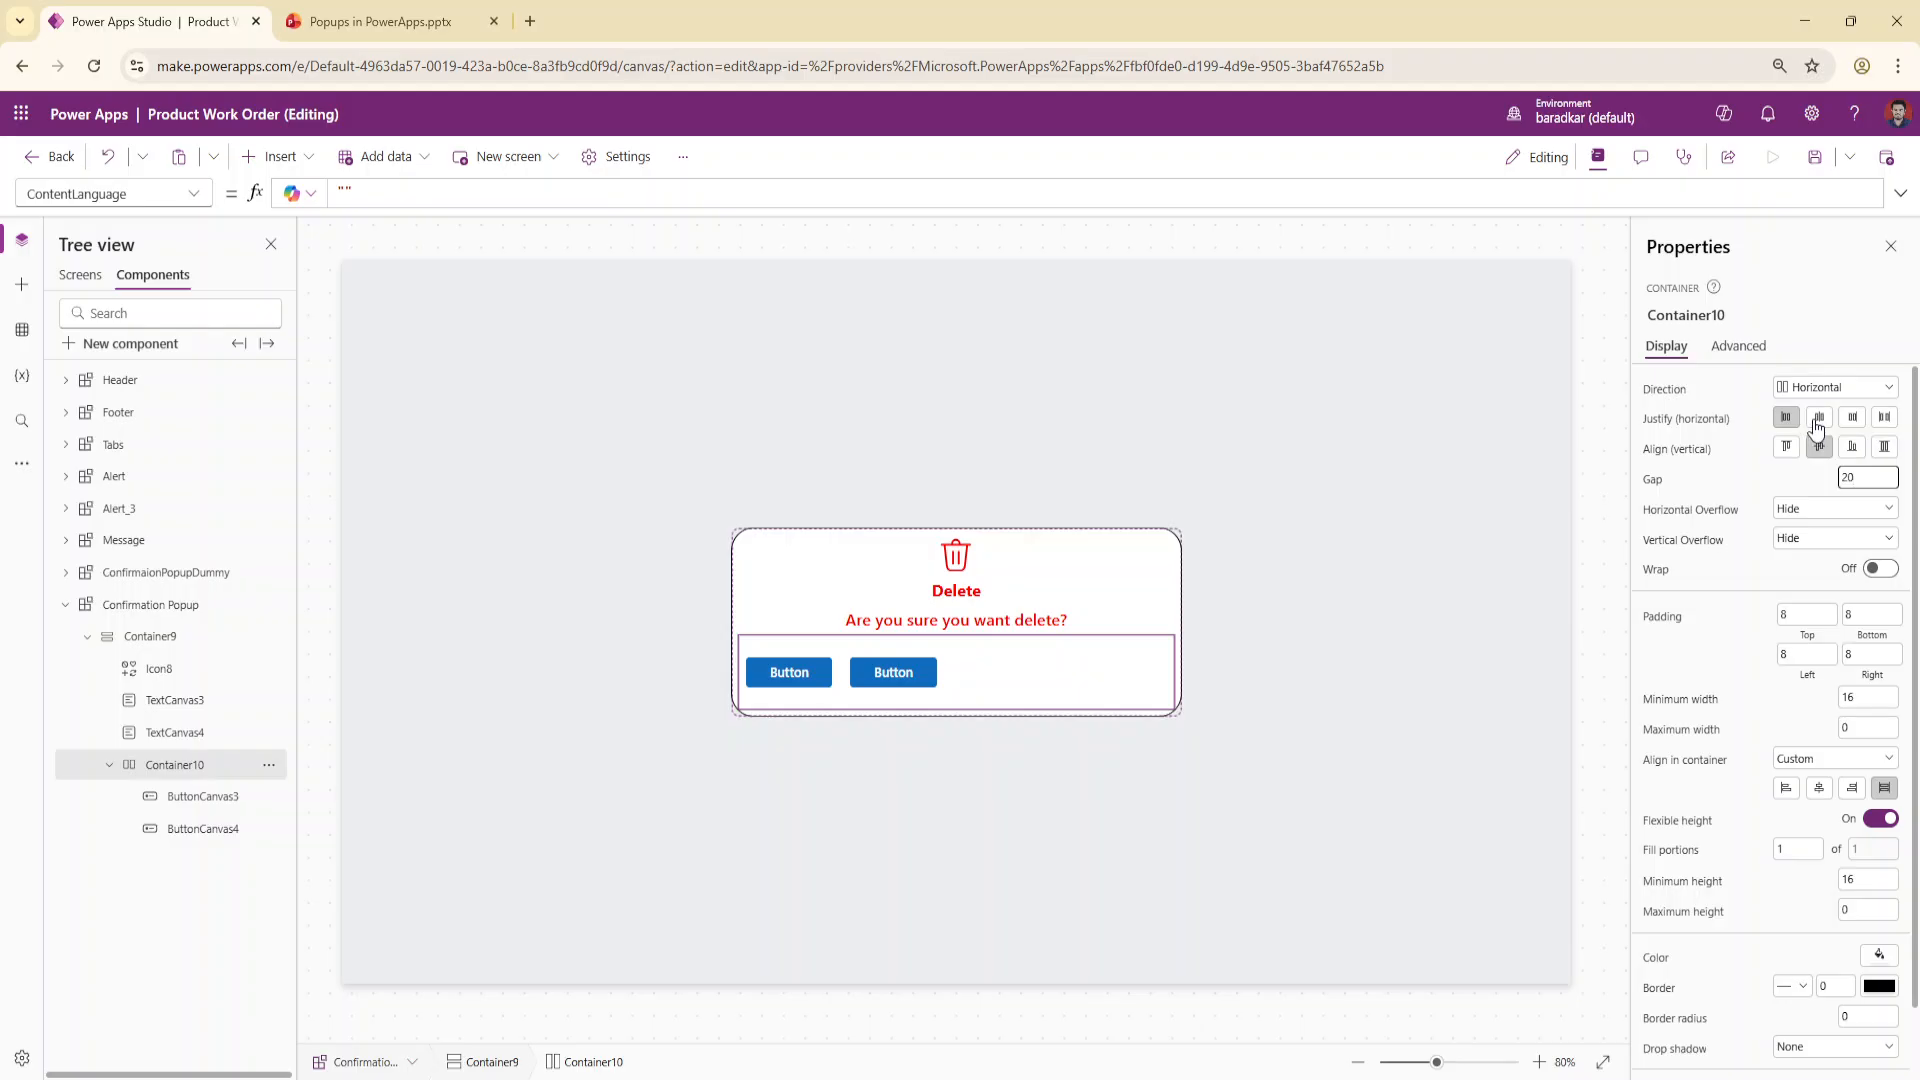
{"action": "left_click", "coordinate": [1818, 418]}
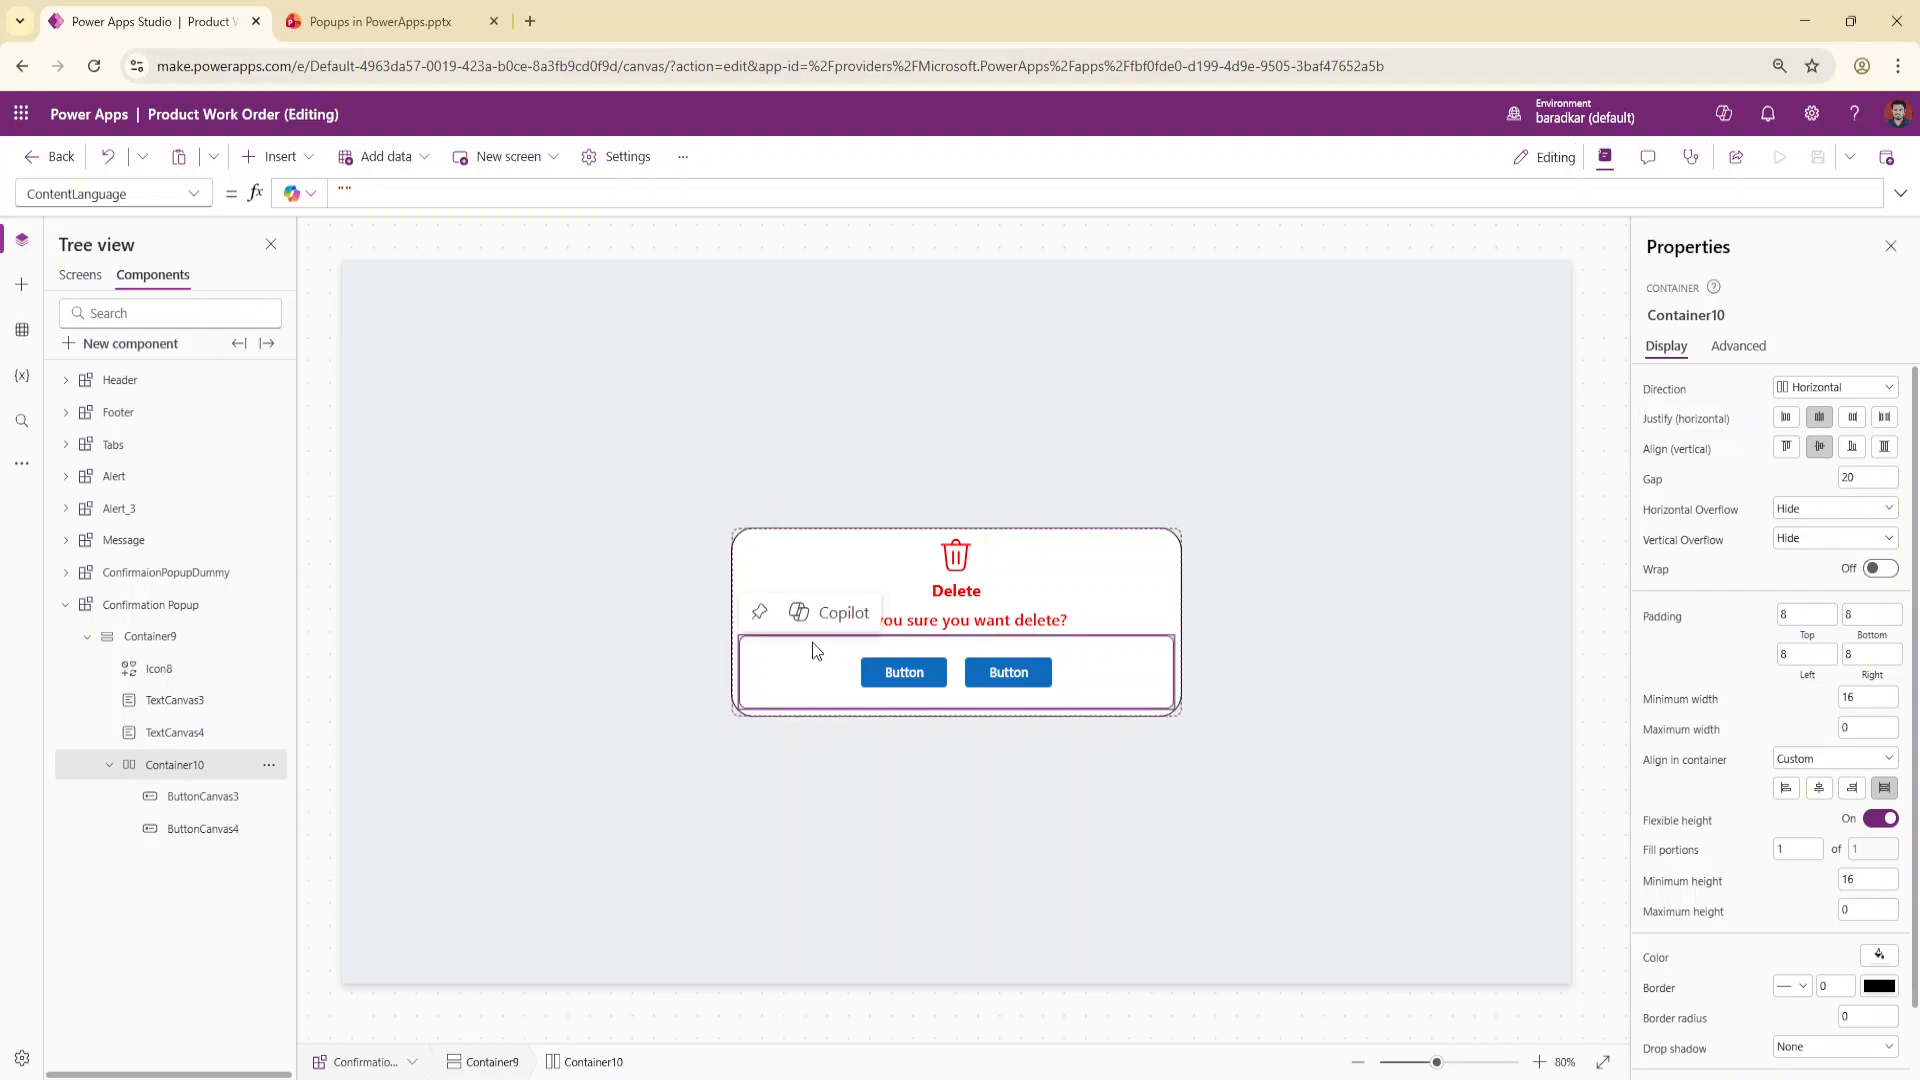
Set the second button's text to "Delete" and give it the Delete icon
{"action": "left_click", "coordinate": [180, 829]}
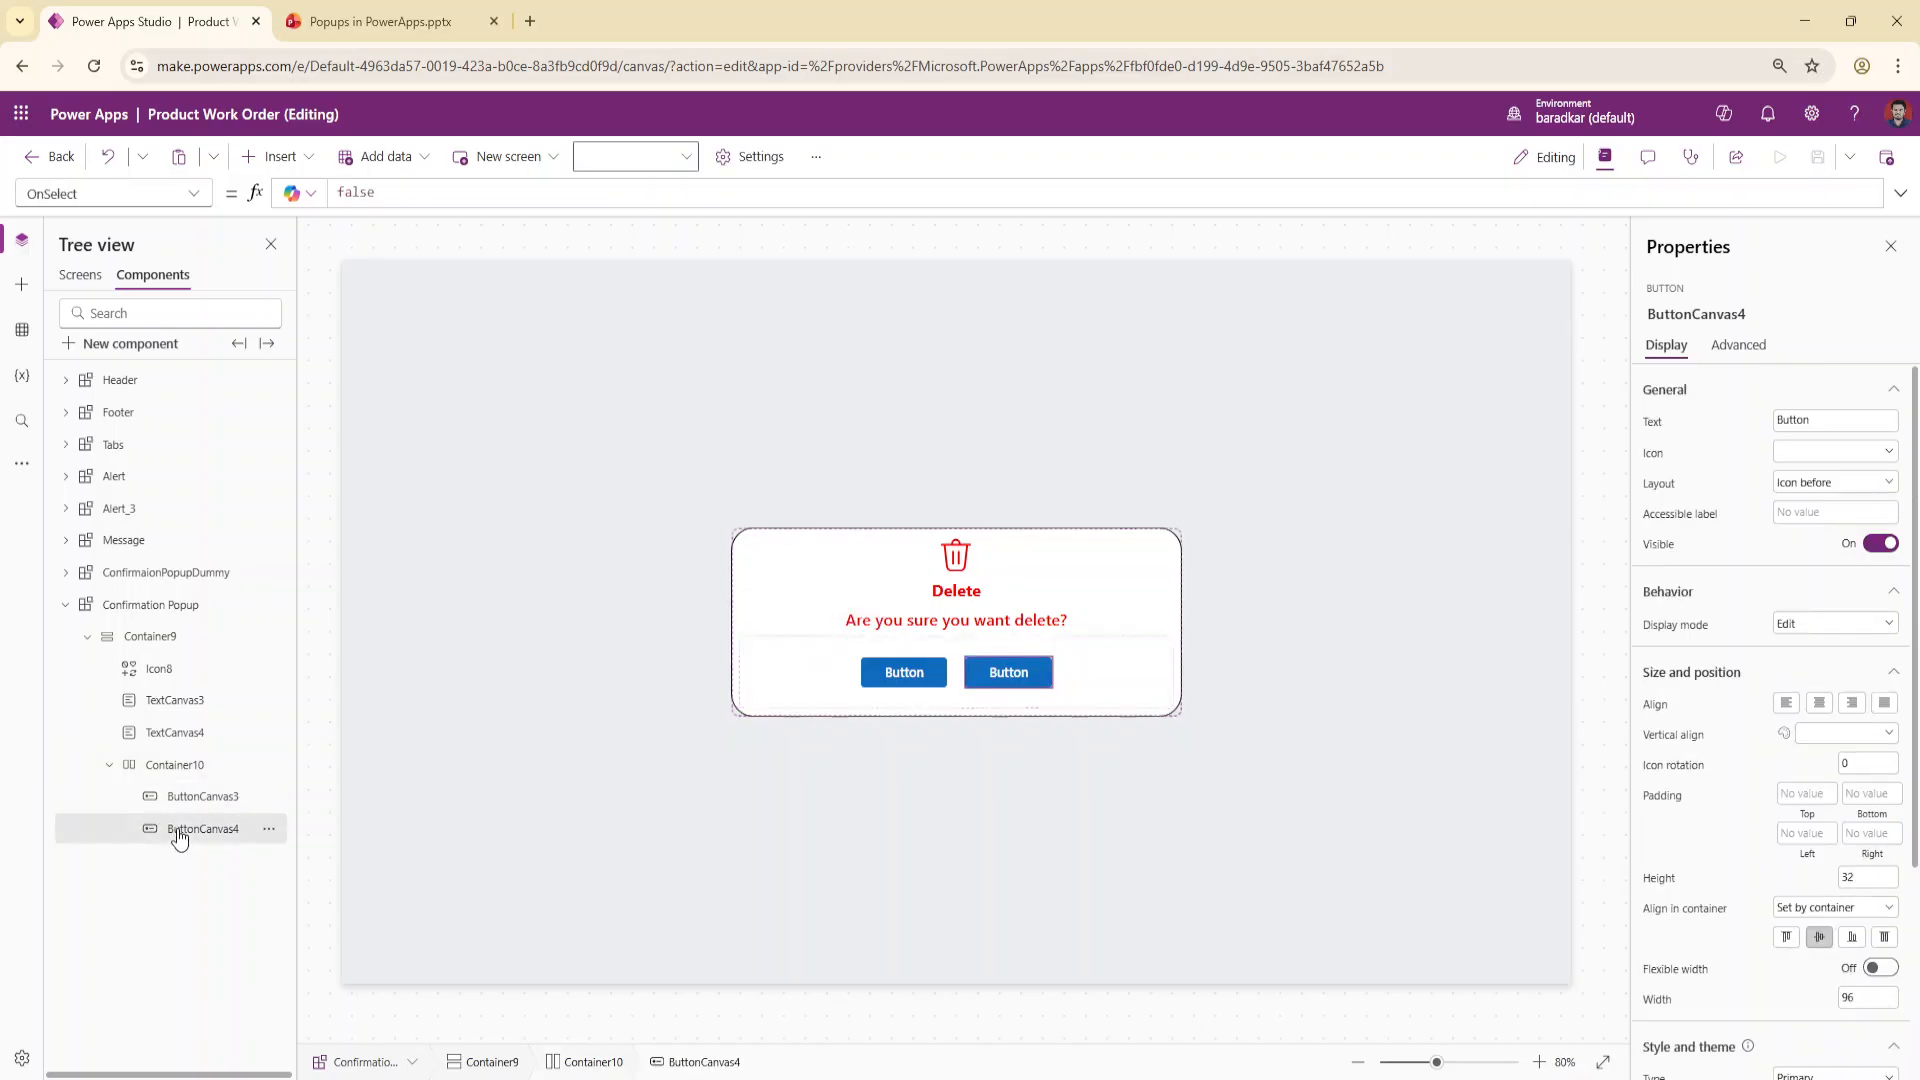
{"action": "left_click_drag", "start_coordinate": [1818, 422], "coordinate": [1453, 360]}
{"action": "type", "text": "Delete"}
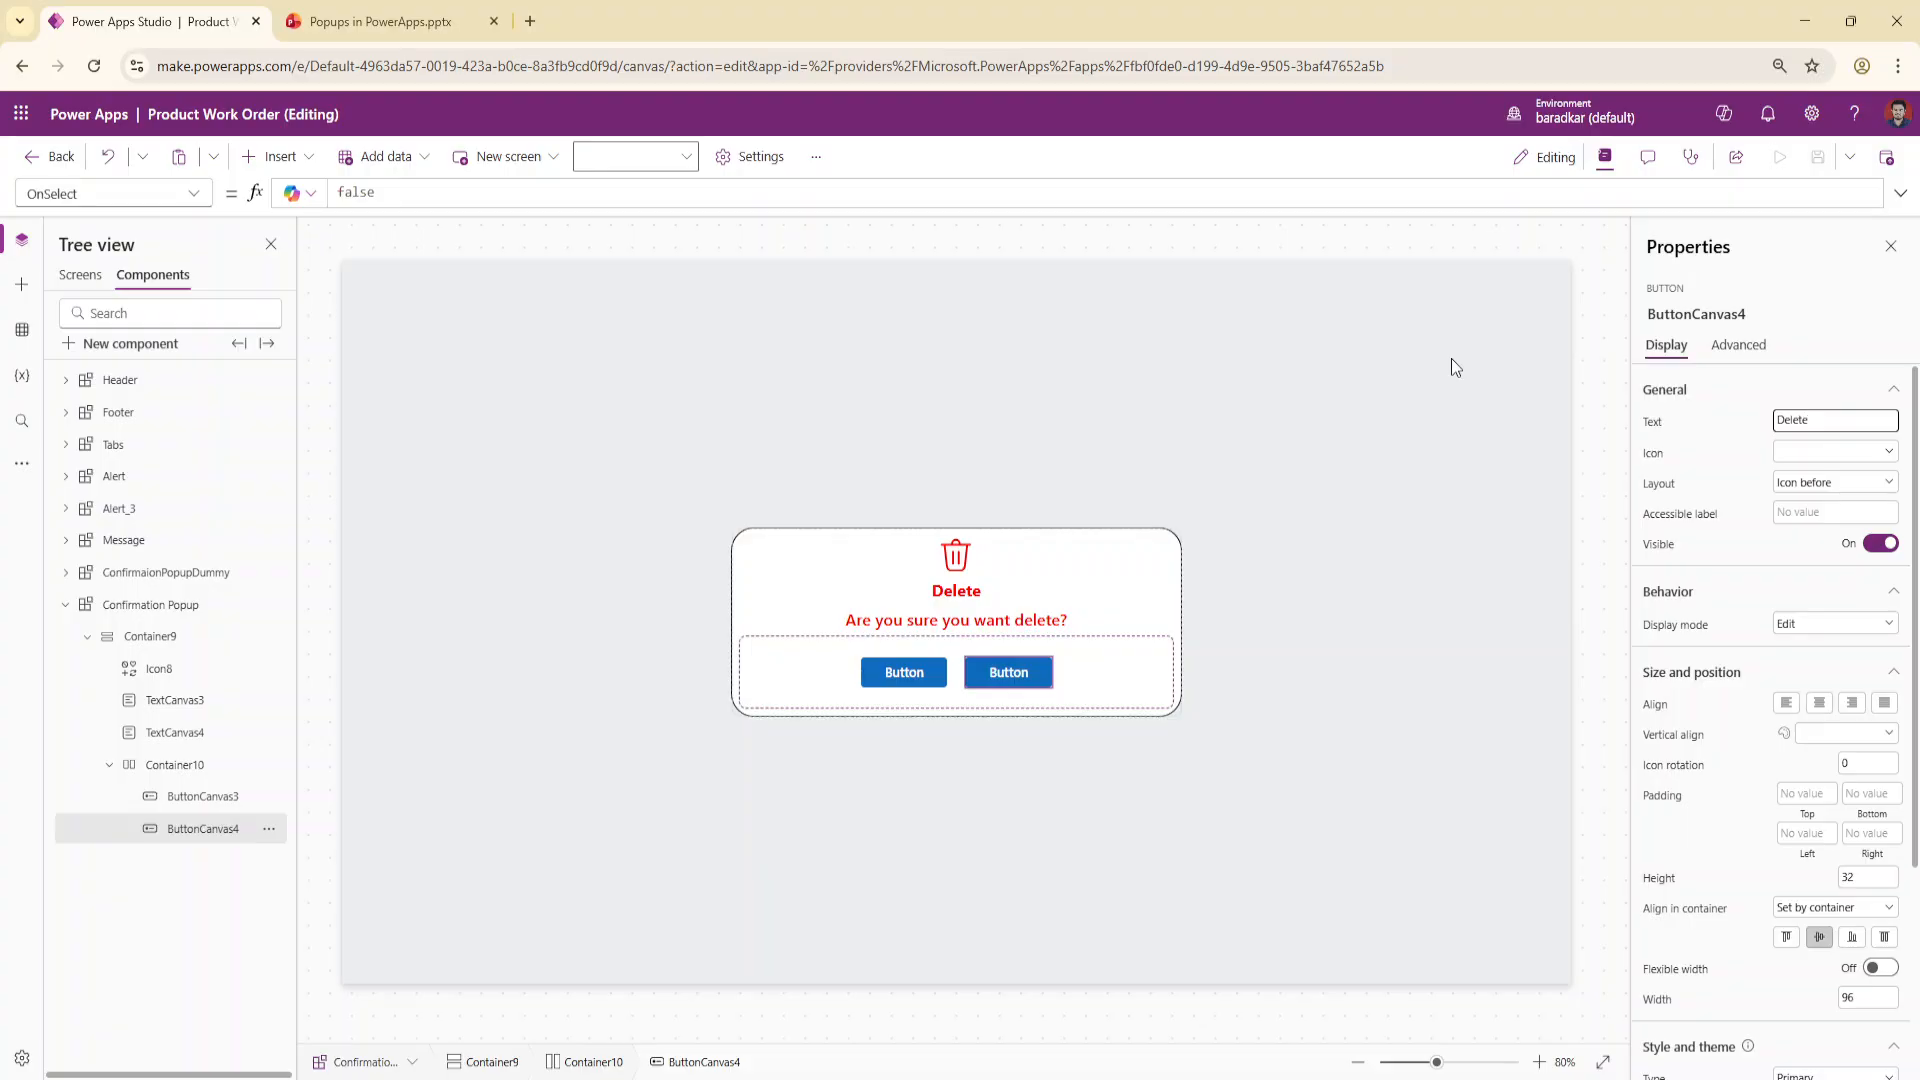
{"action": "left_click", "coordinate": [1851, 452]}
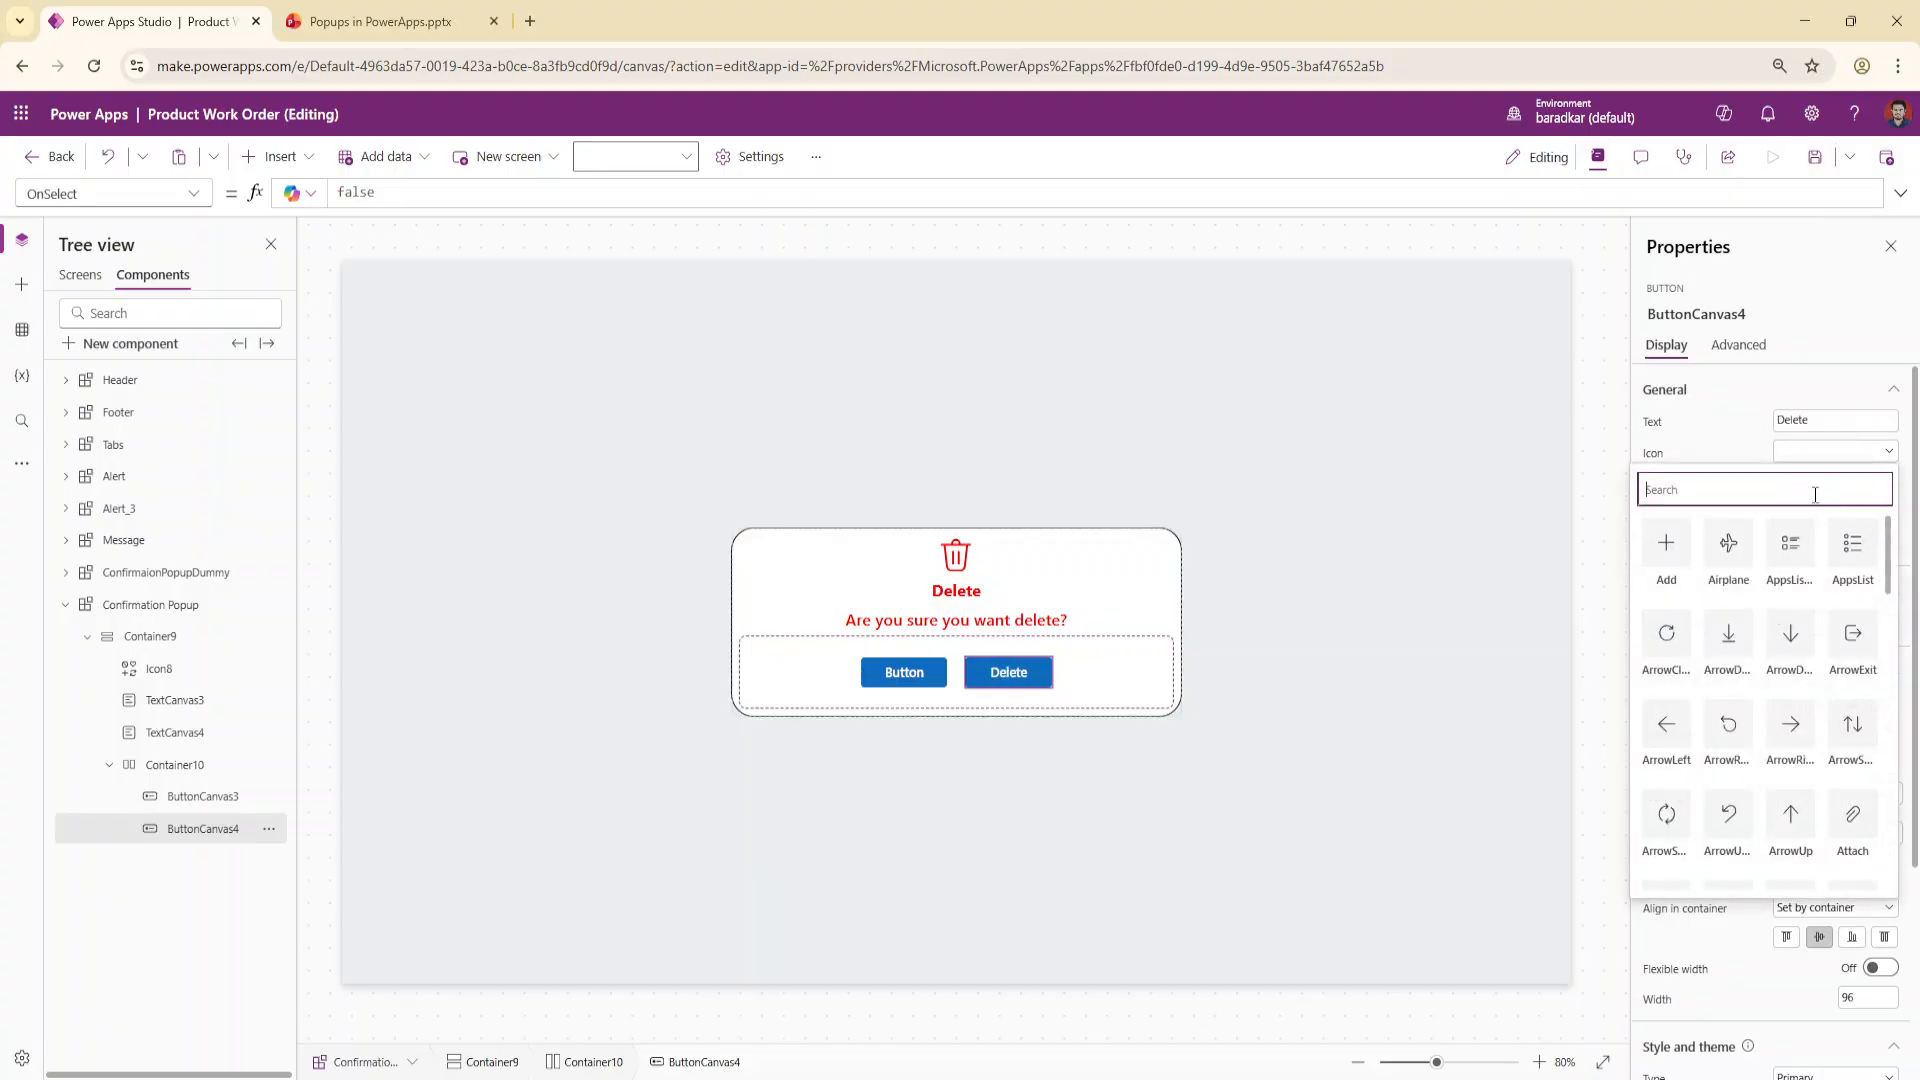
{"action": "type", "text": "del"}
{"action": "left_click", "coordinate": [1726, 548]}
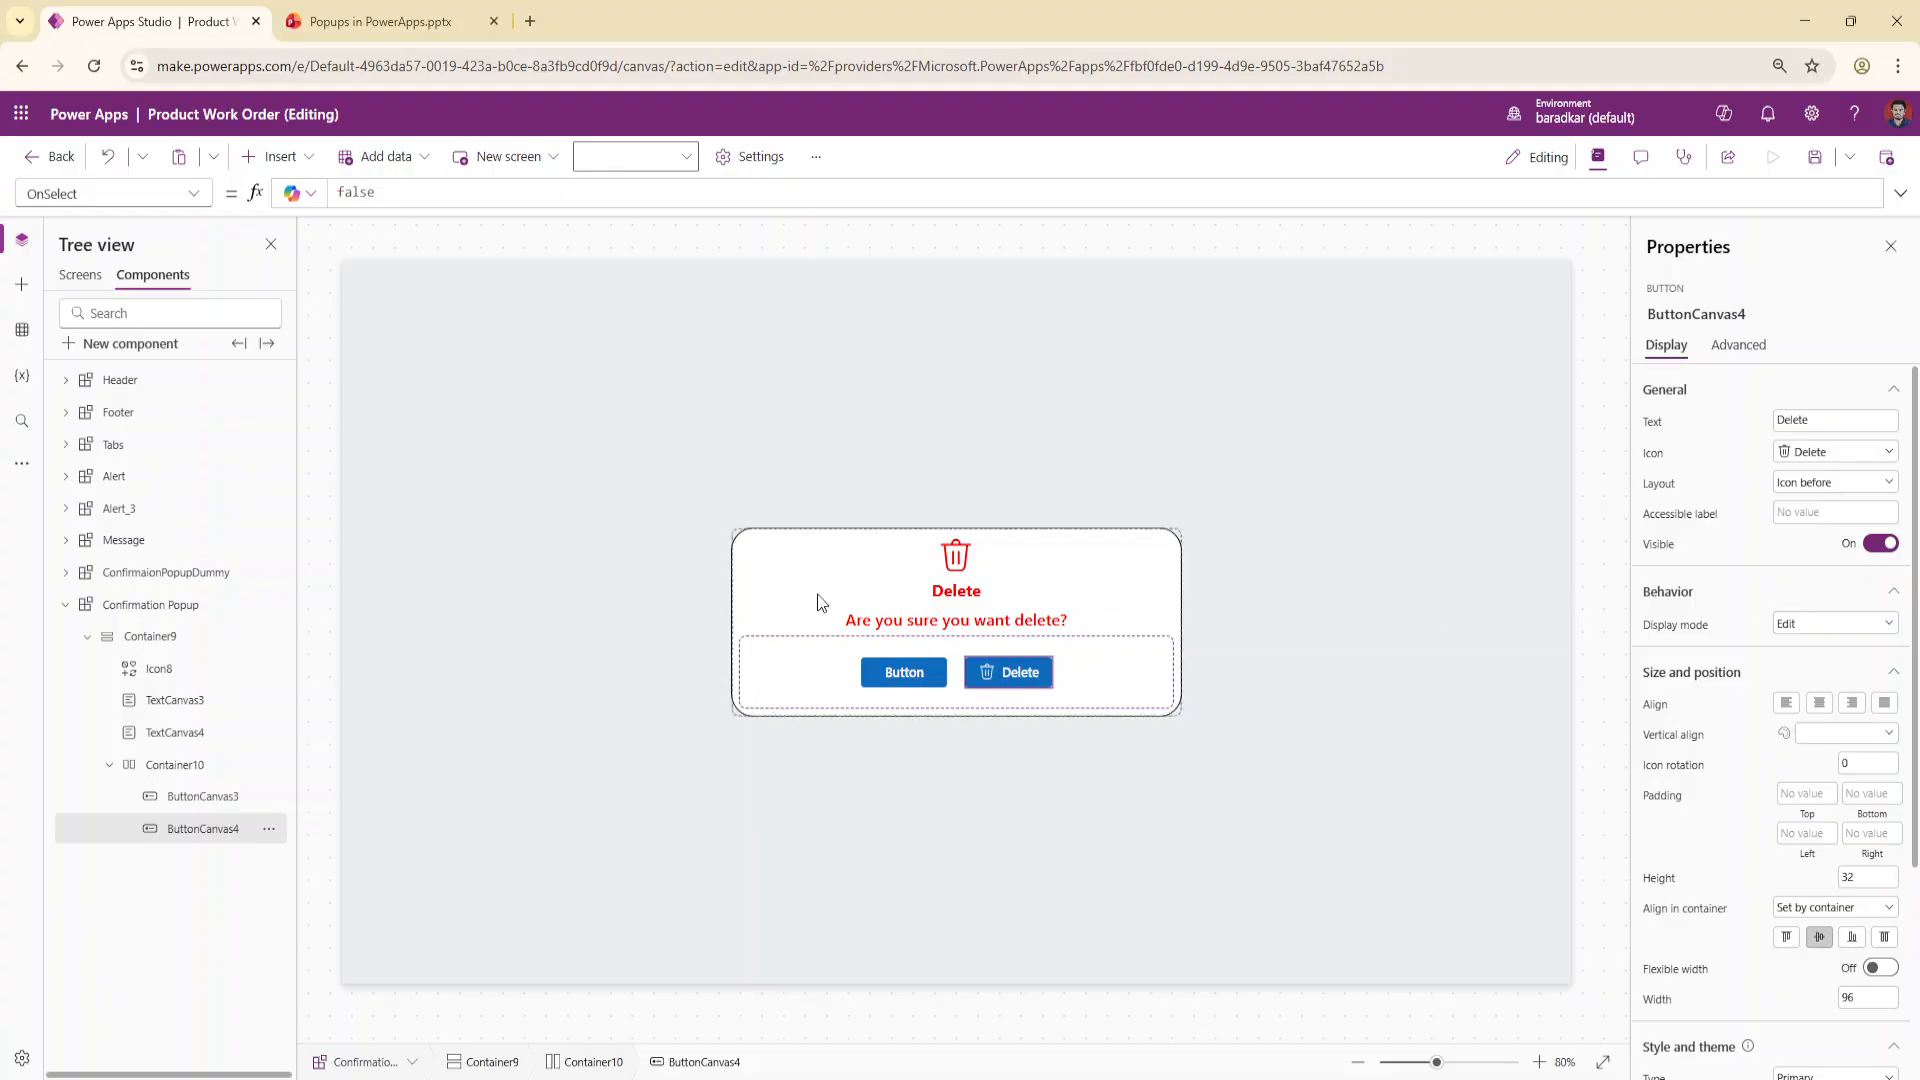
Set the first button's text to "Cancel" and give it the DismissCircle icon
{"action": "left_click", "coordinate": [205, 797]}
{"action": "left_click_drag", "start_coordinate": [1810, 420], "coordinate": [1399, 421]}
{"action": "type", "text": "Cancel"}
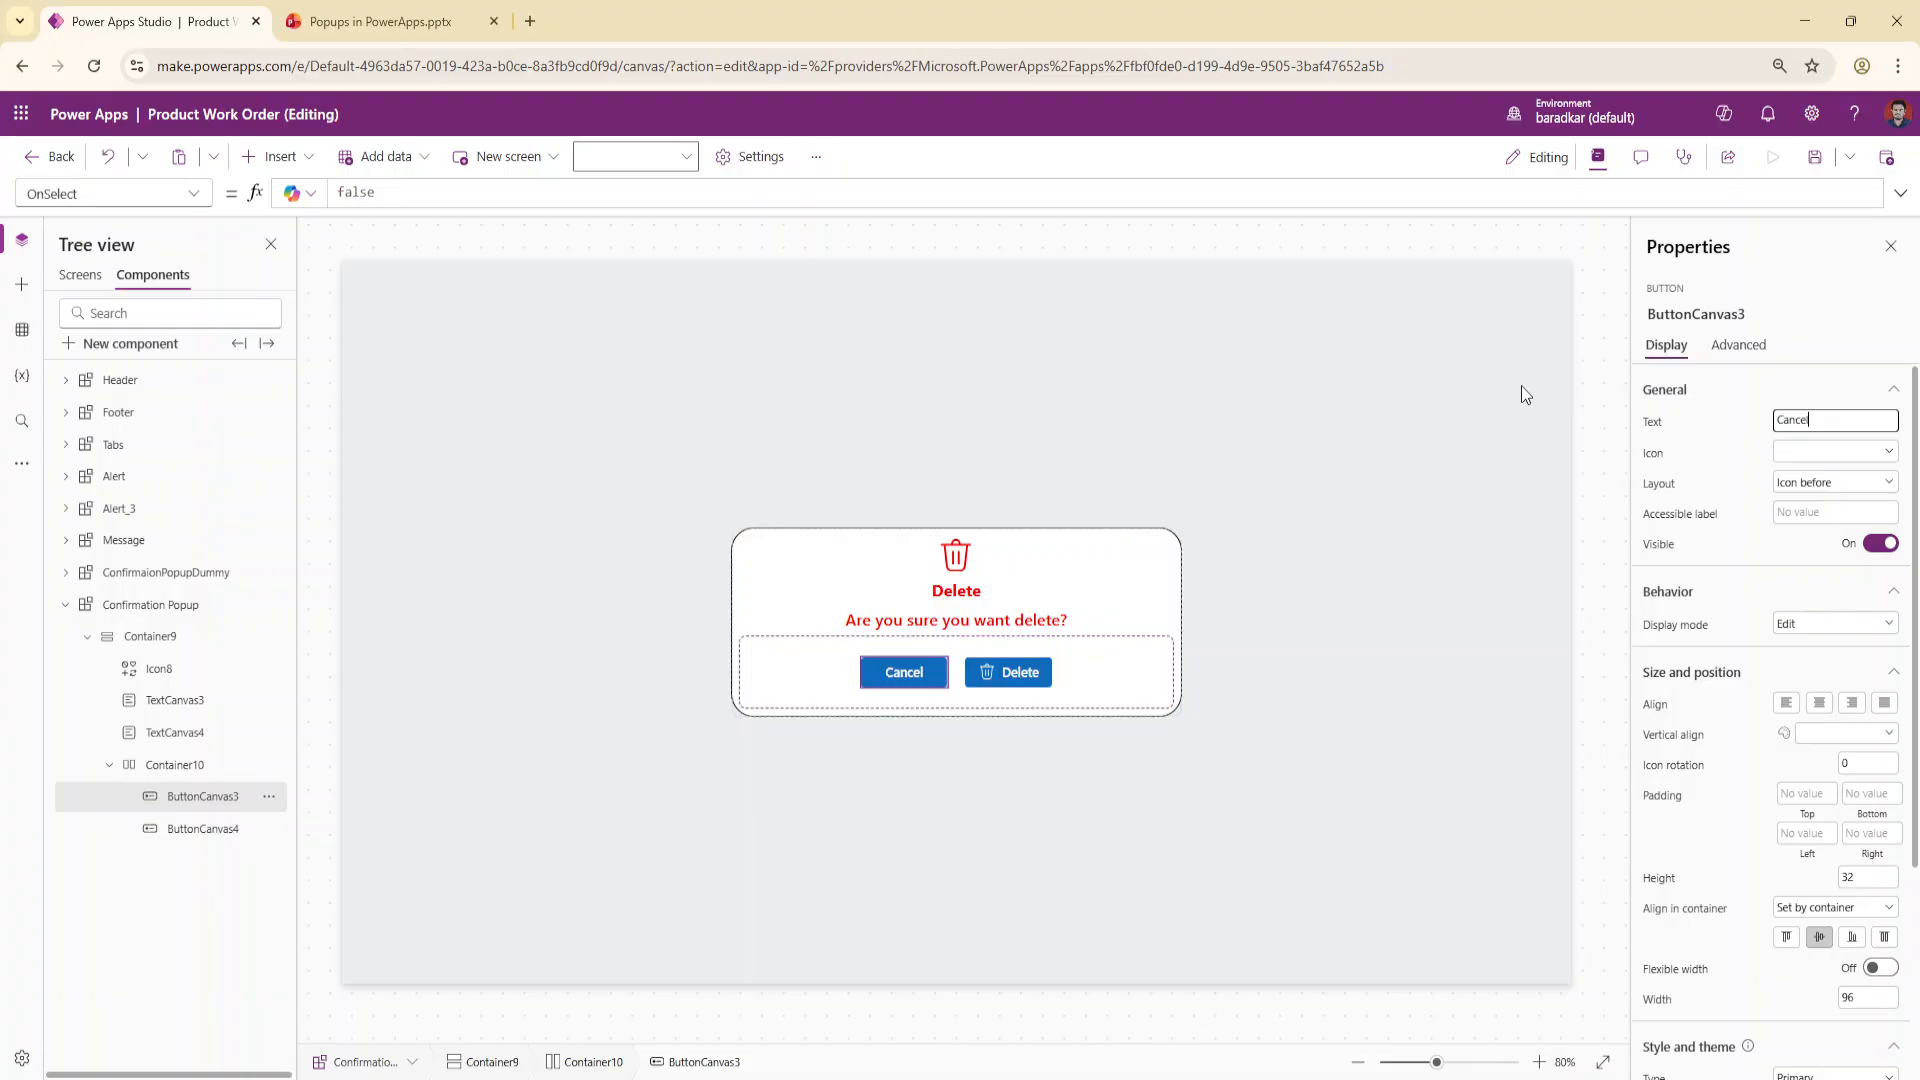
{"action": "left_click", "coordinate": [1822, 452]}
{"action": "type", "text": "dis"}
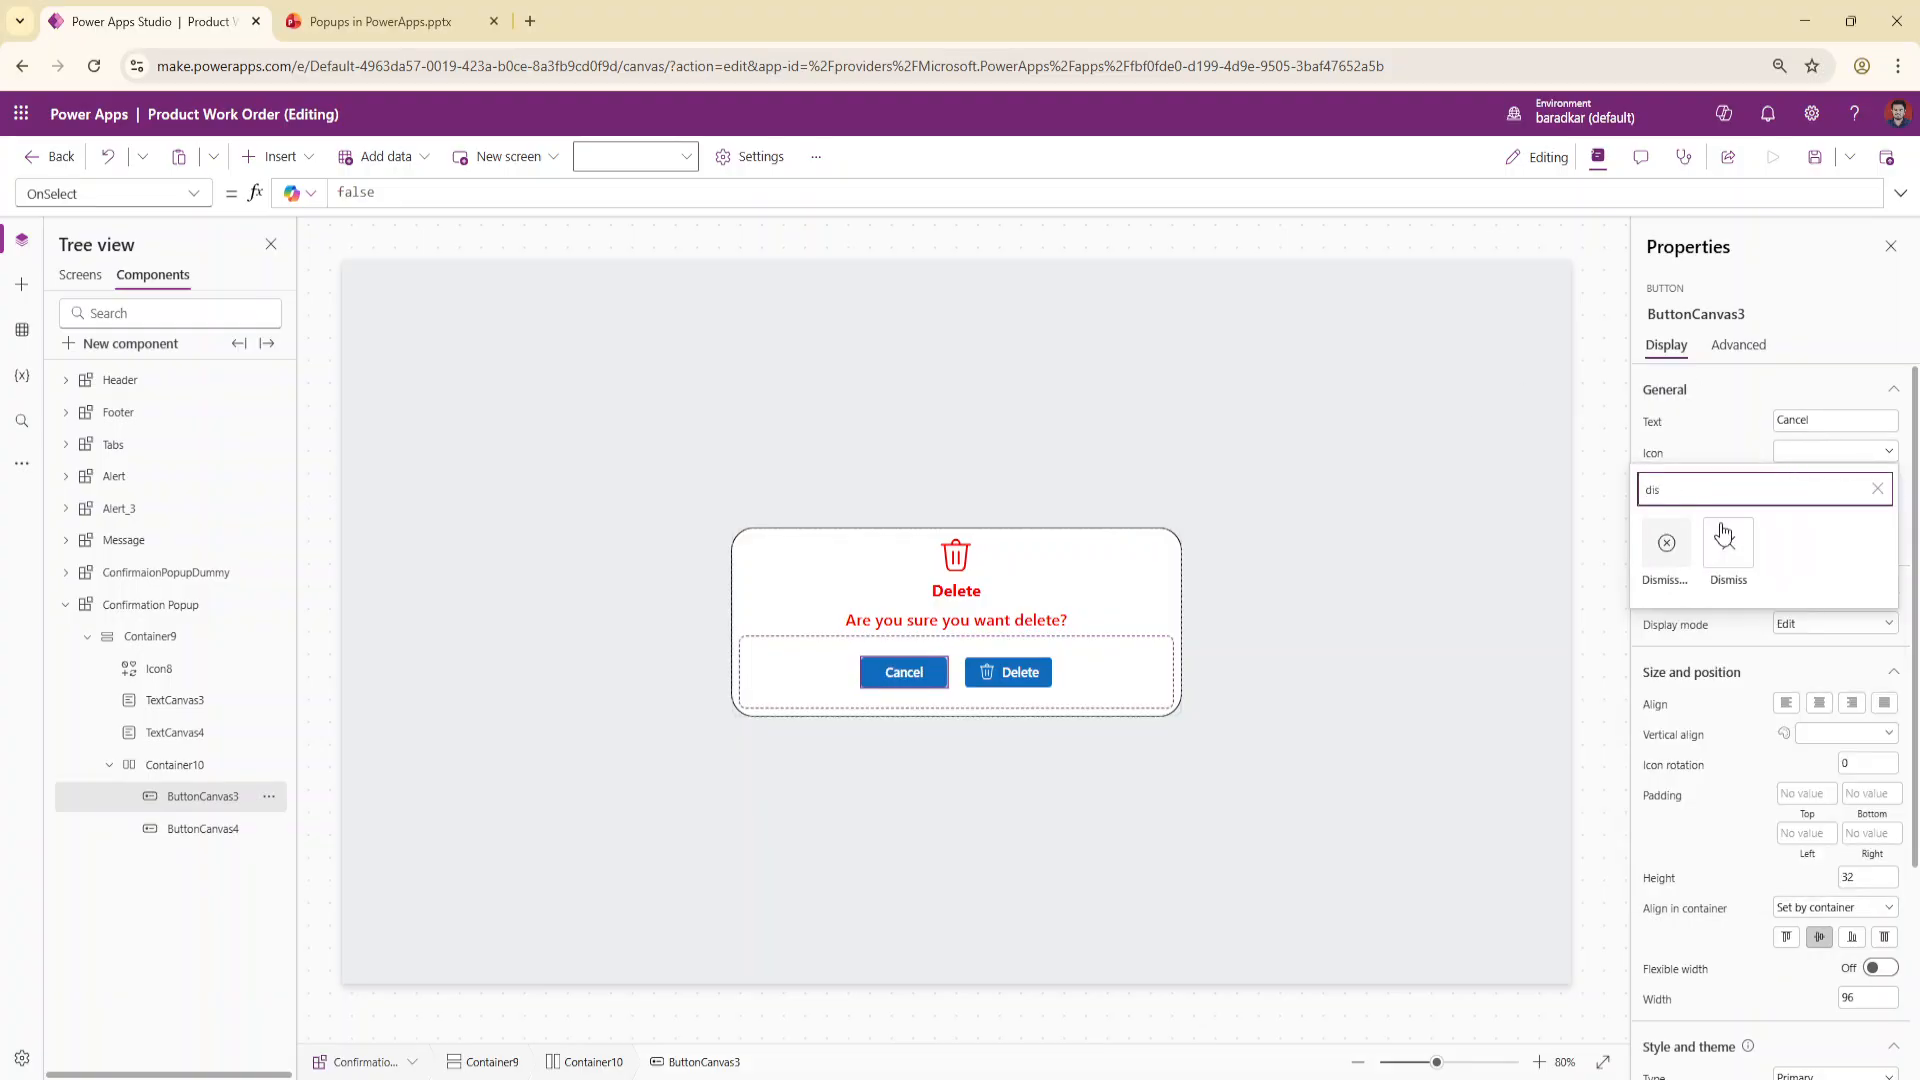
{"action": "left_click", "coordinate": [1670, 558]}
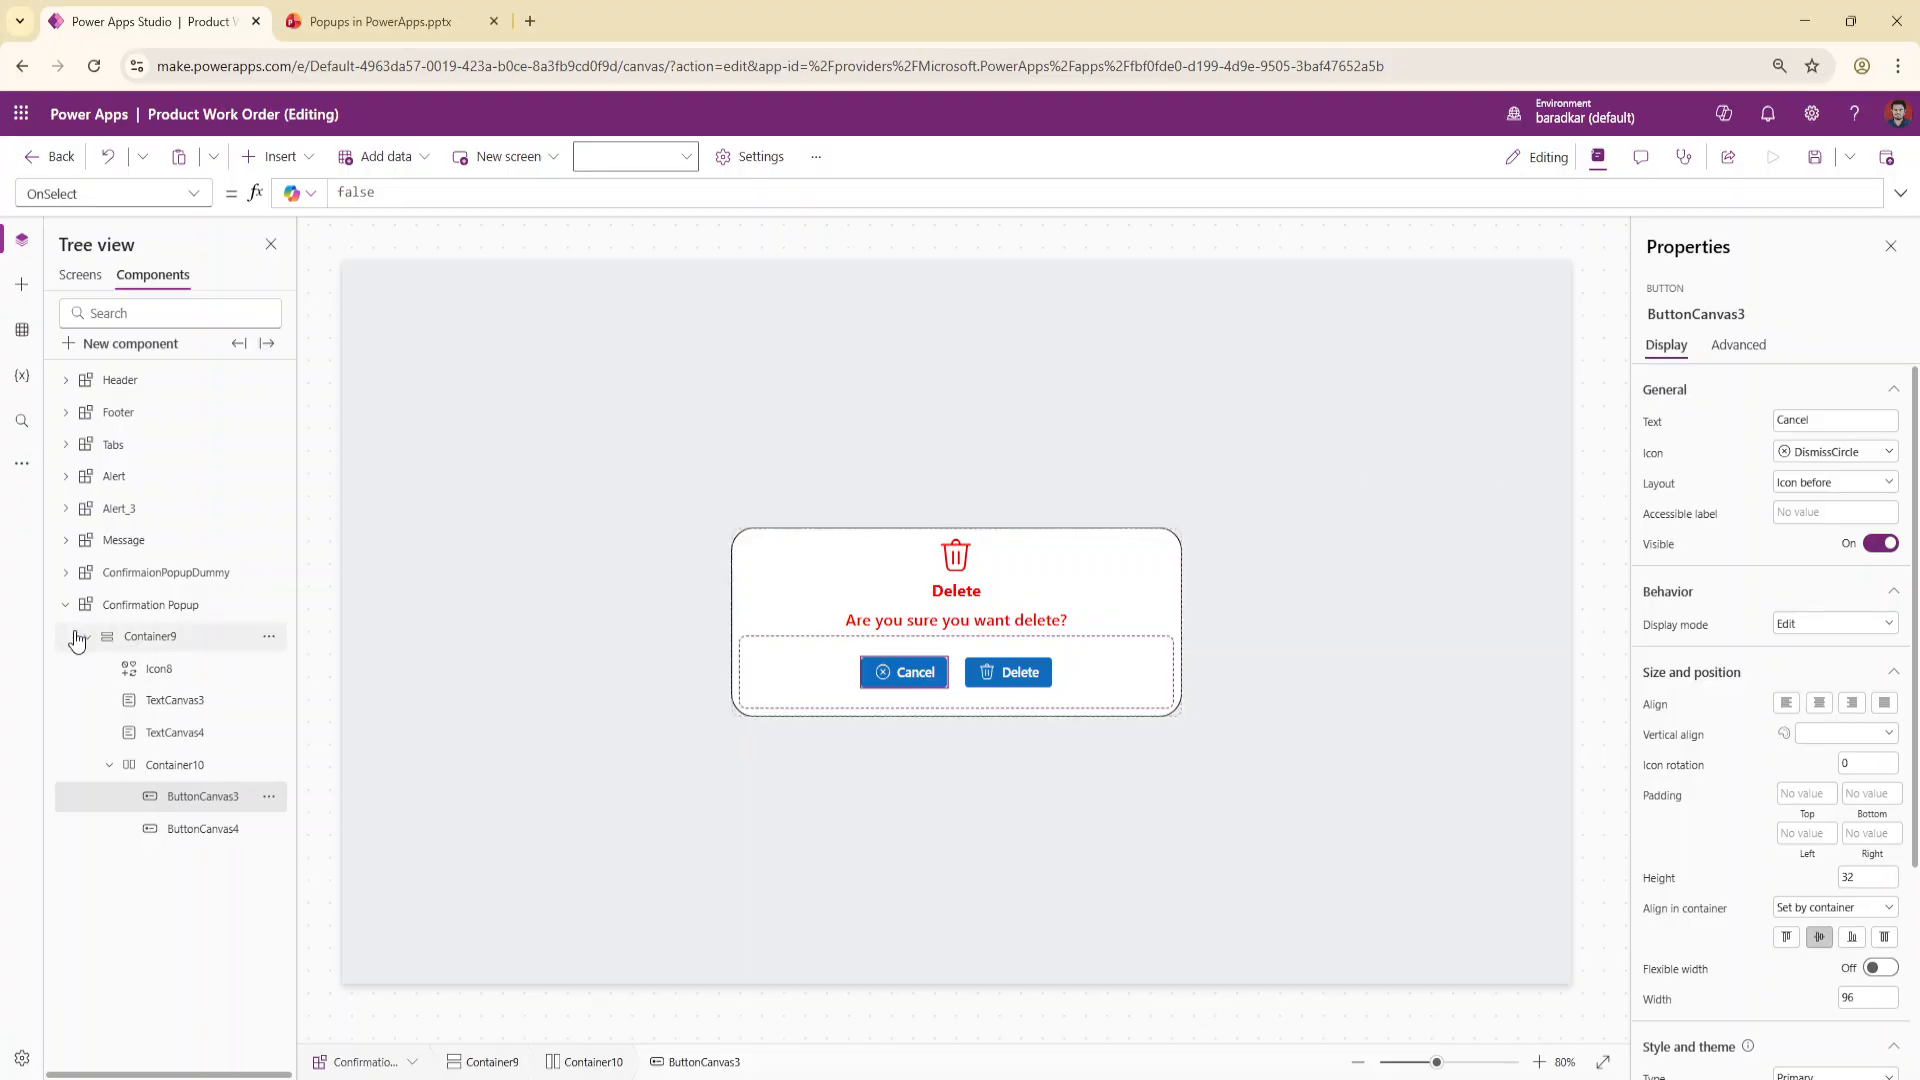
Start a new custom property on the Confirmation Popup component with the display name ConfirmationMessage
{"action": "left_click", "coordinate": [139, 607]}
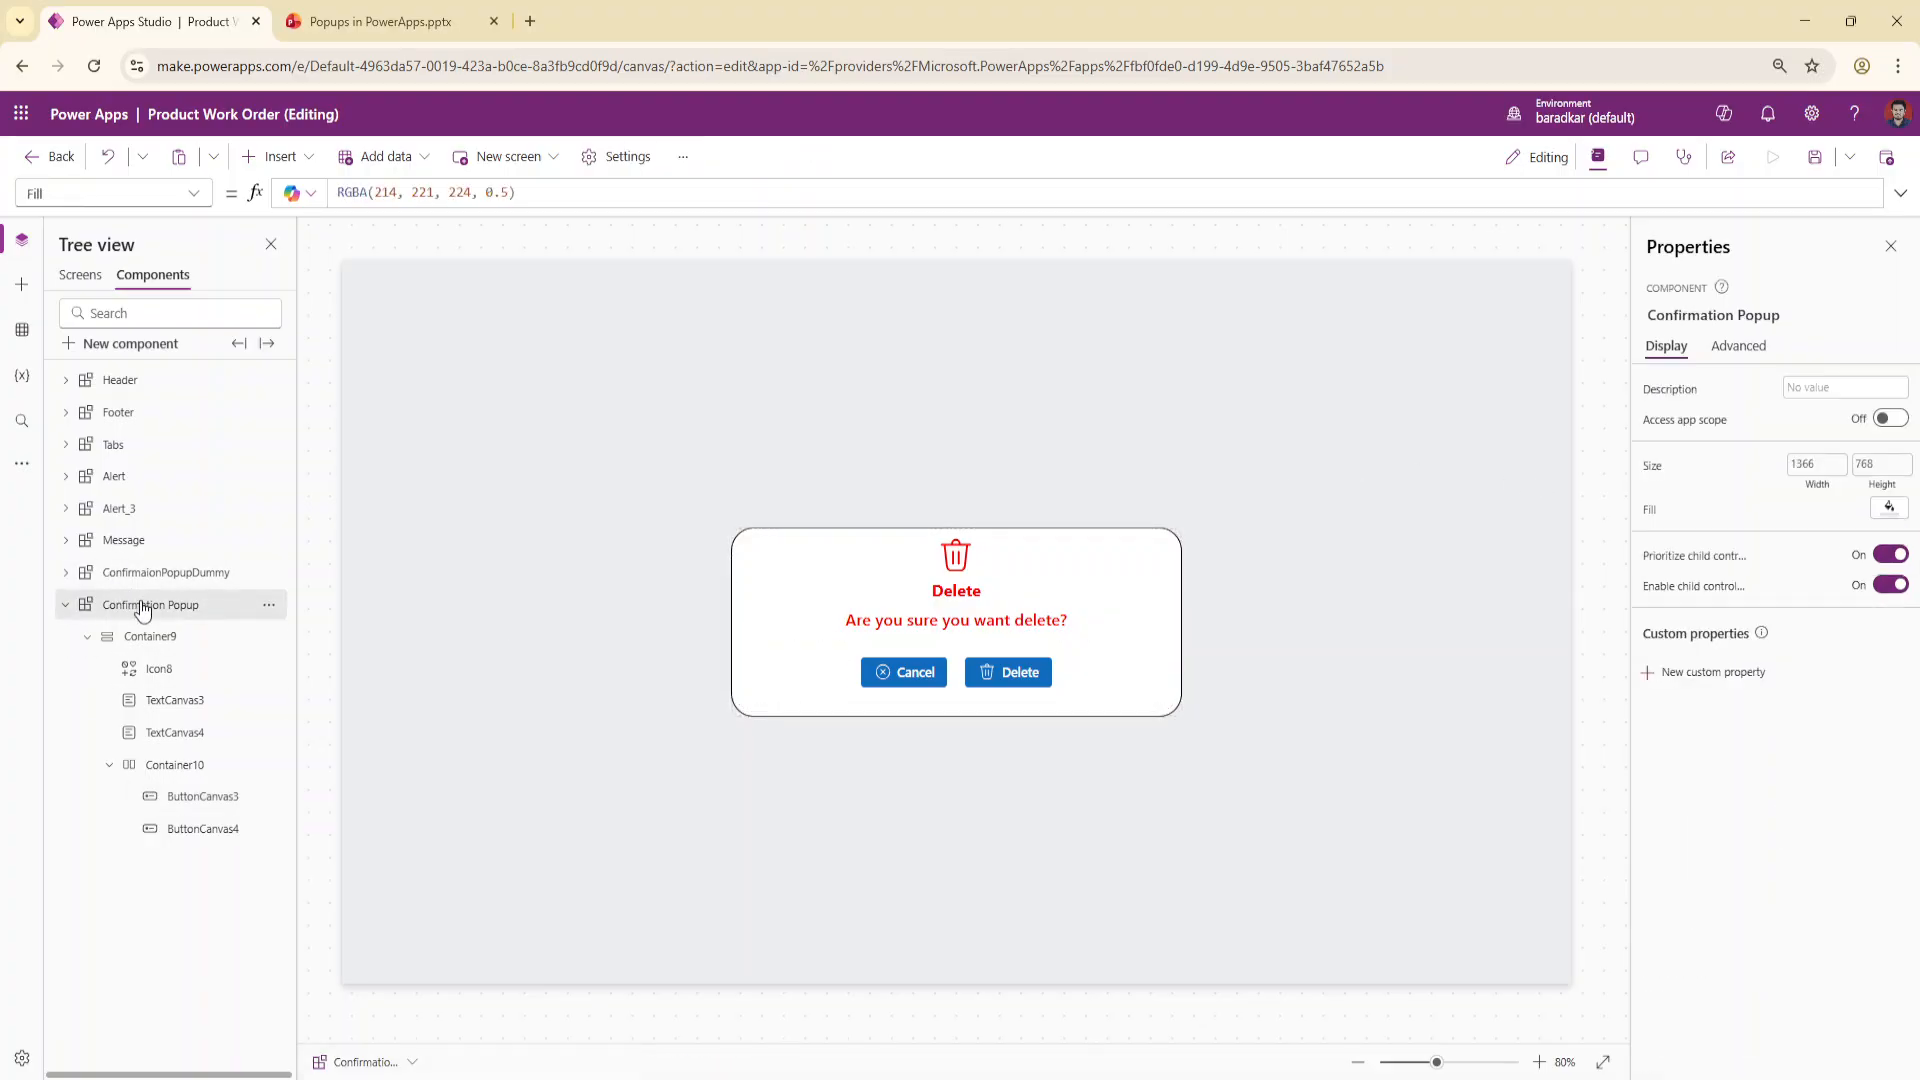
{"action": "left_click", "coordinate": [1759, 675]}
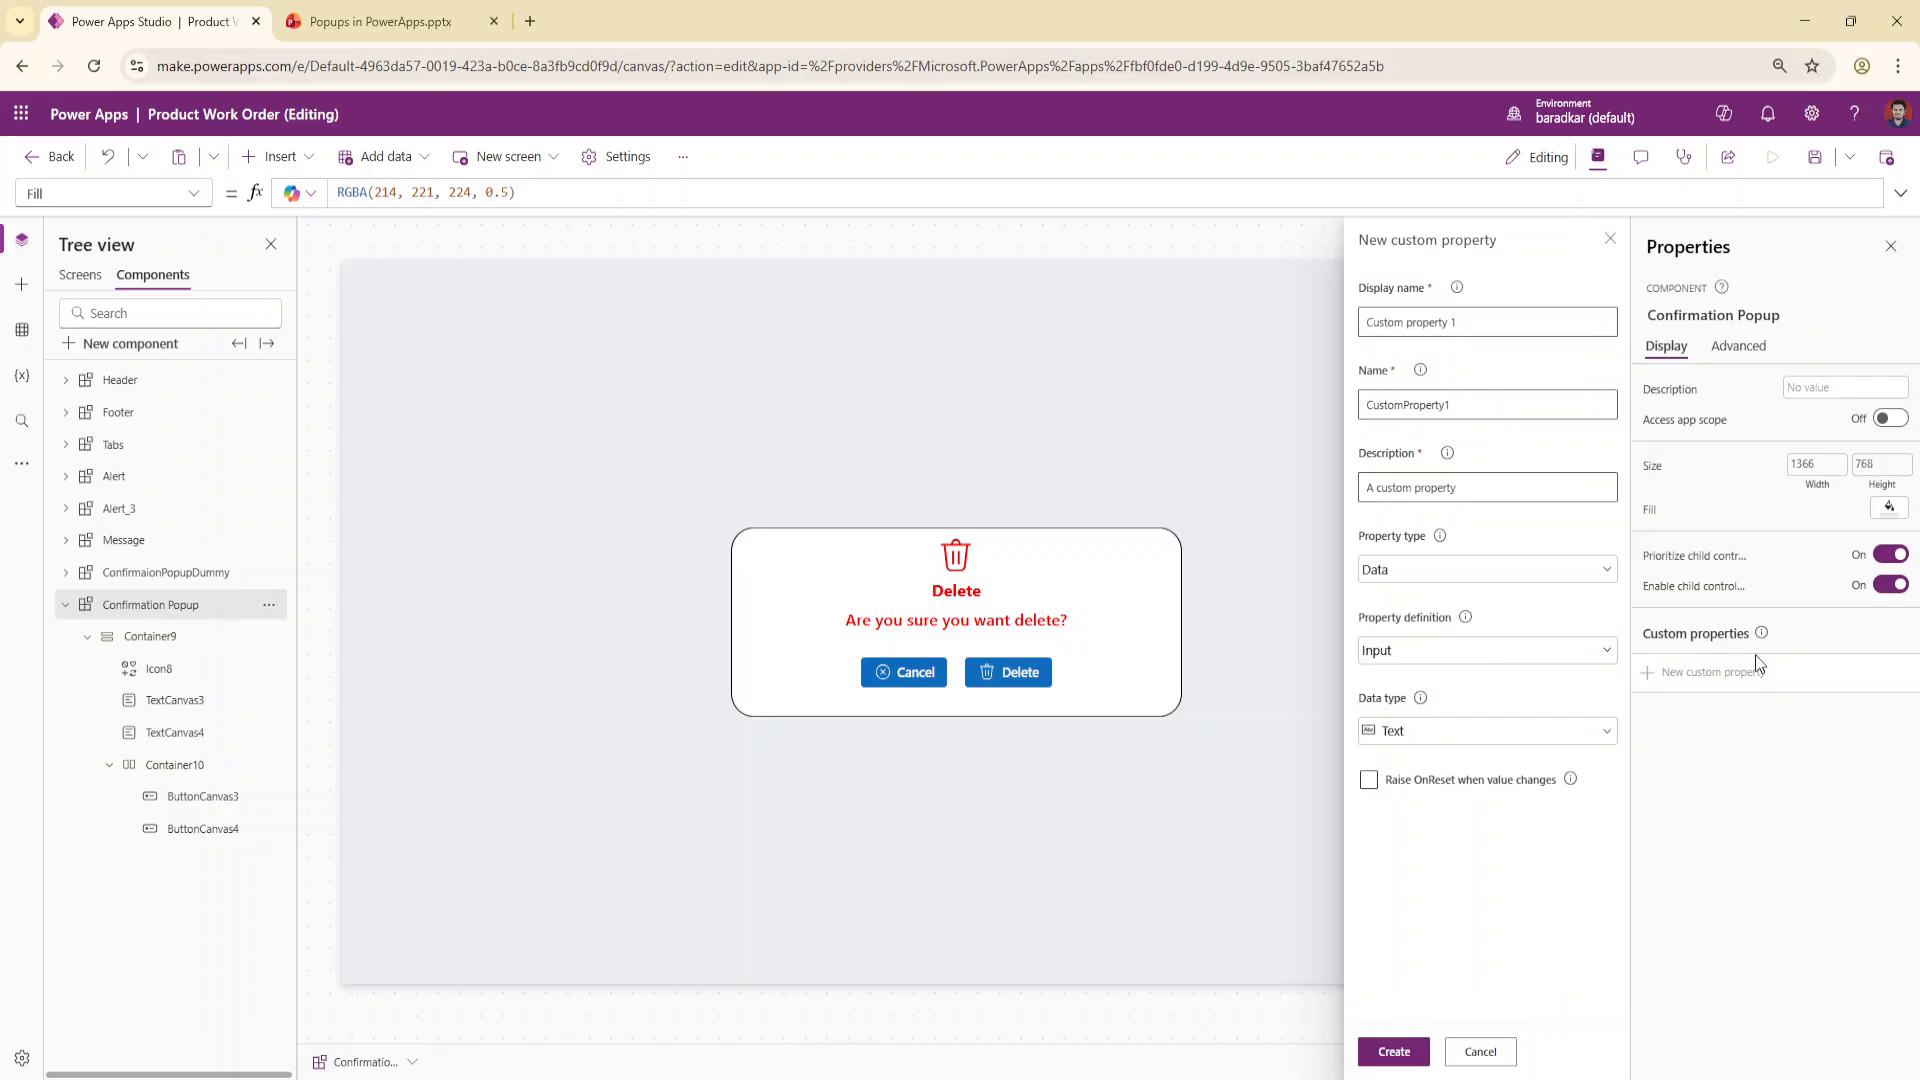
{"action": "left_click_drag", "start_coordinate": [1504, 328], "coordinate": [1022, 272]}
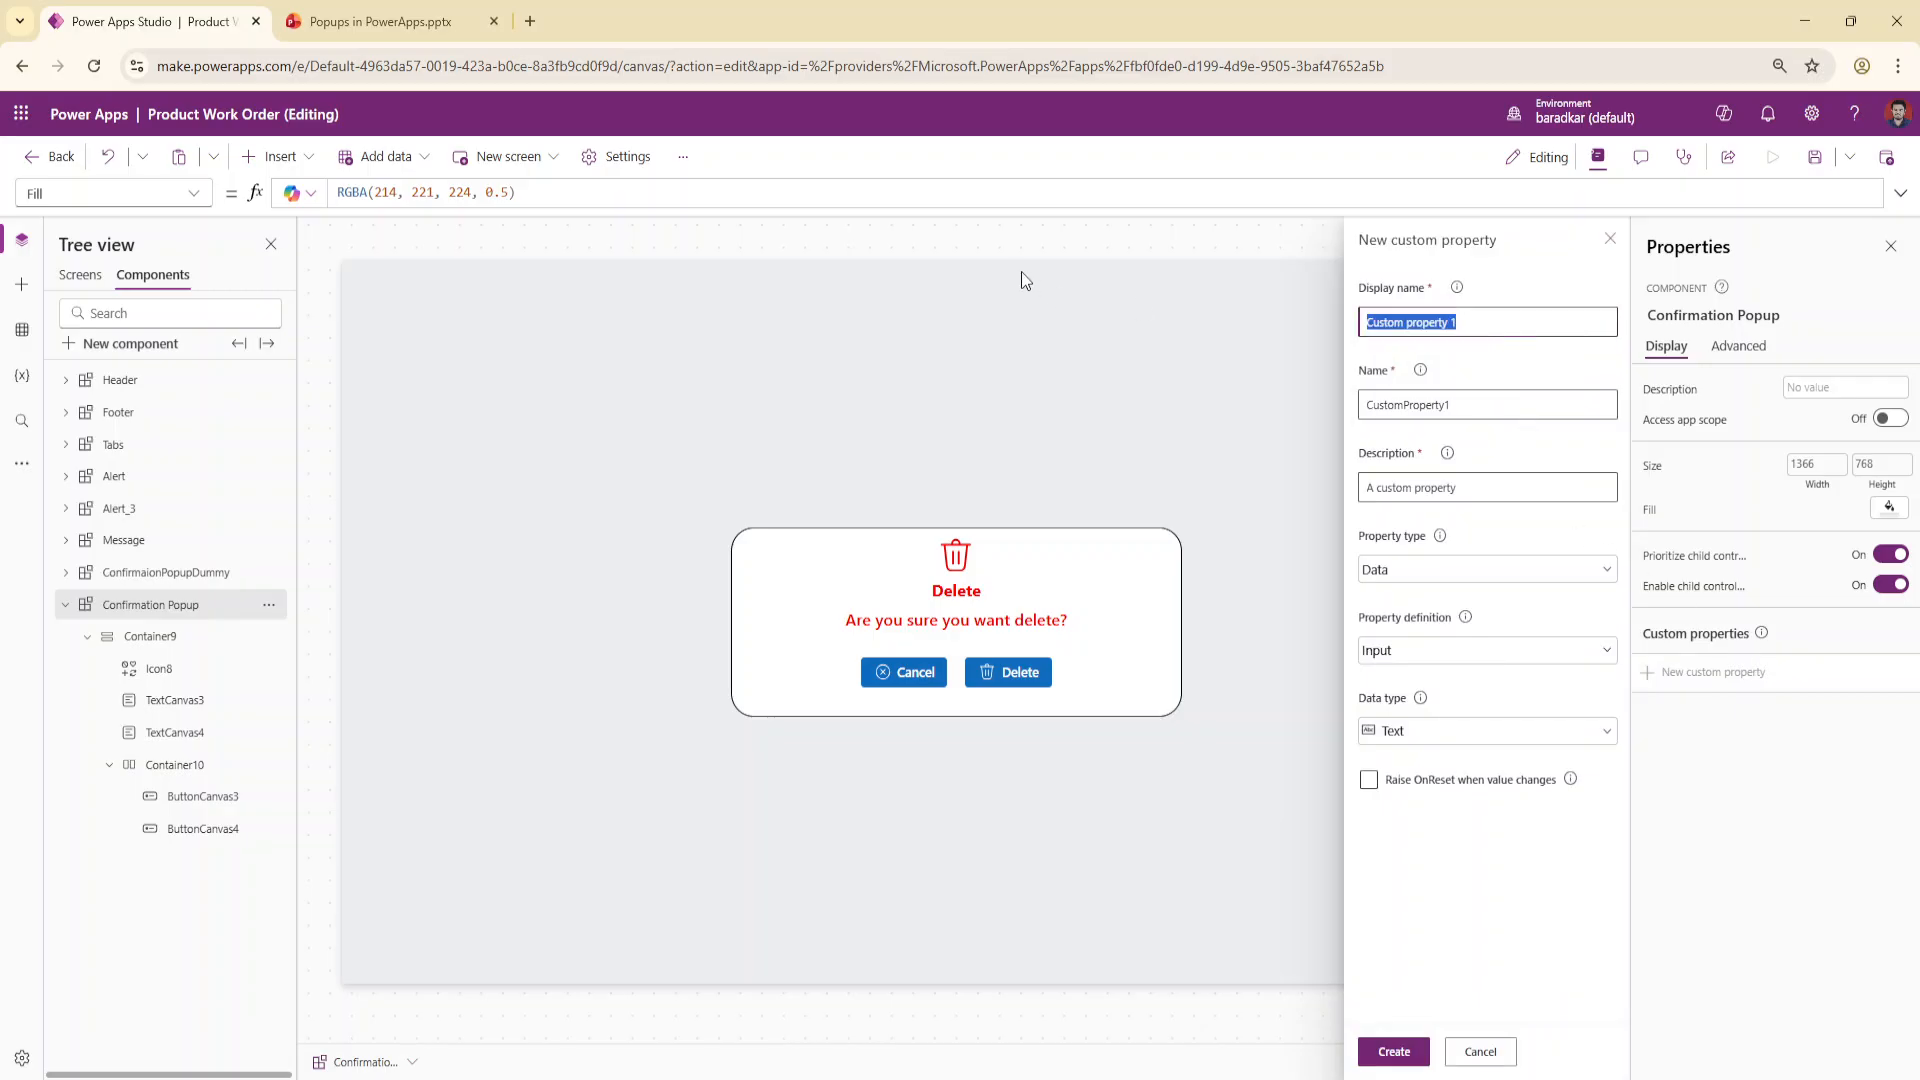
{"action": "type", "text": "Confim"}
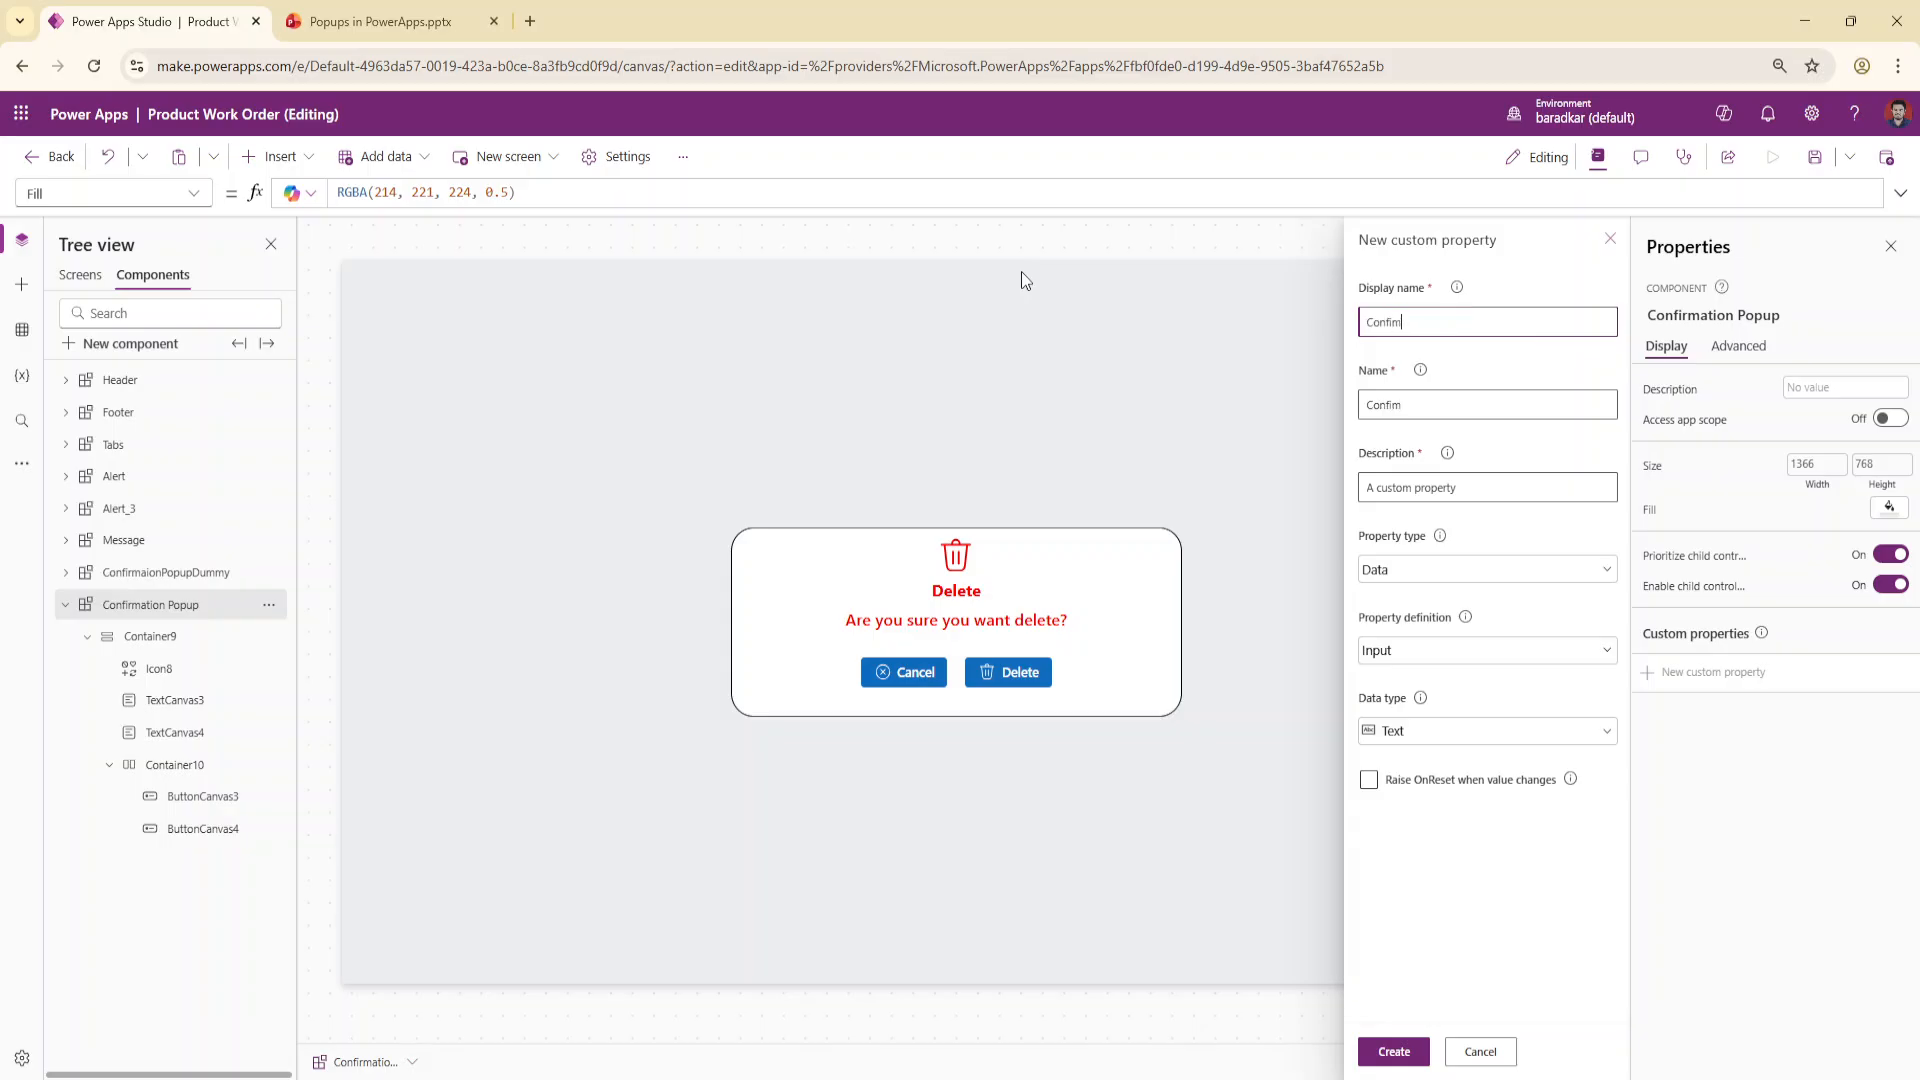
{"action": "key", "text": "BackSpace"}
{"action": "type", "text": "rmation Message"}
{"action": "left_click", "coordinate": [1435, 321]}
{"action": "key", "text": "BackSpace"}
Create the ConfirmationMessage property with property type Data, definition Input and data type Text
{"action": "left_click", "coordinate": [1447, 572]}
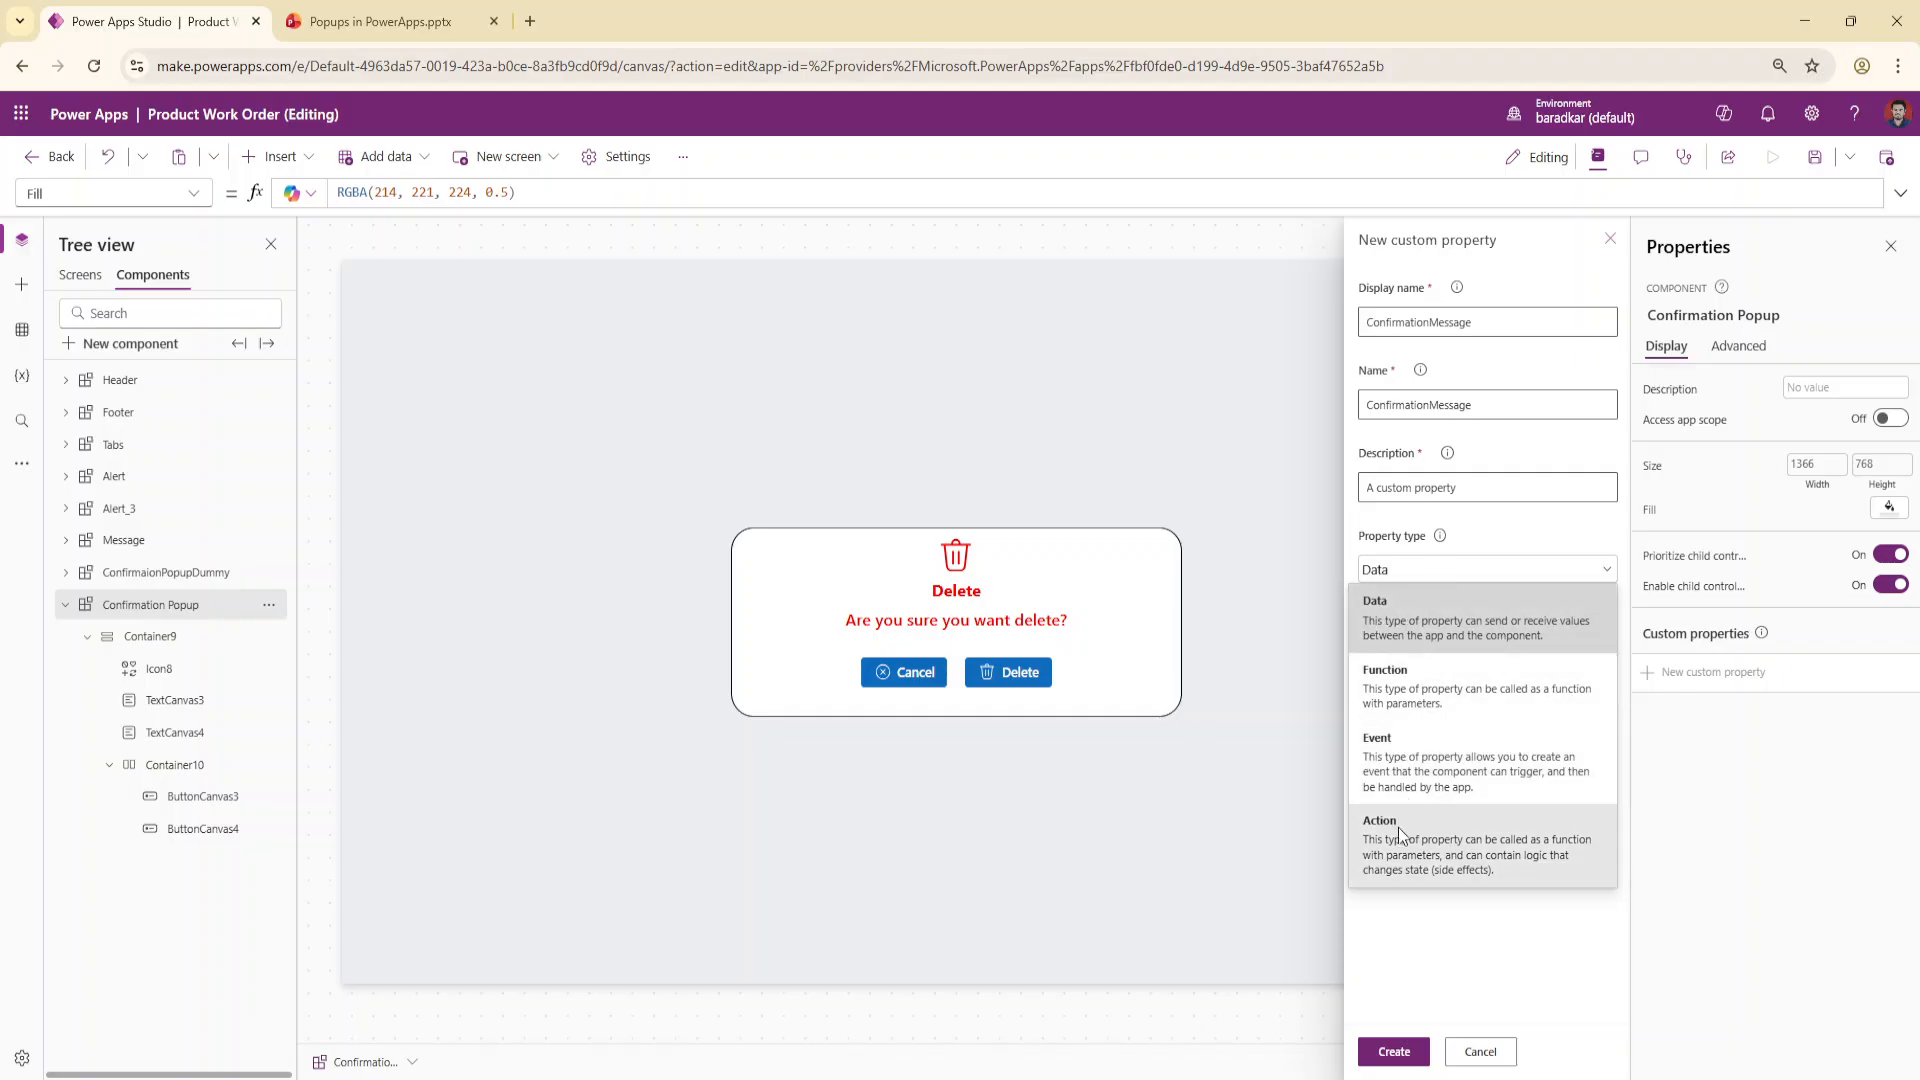
{"action": "left_click", "coordinate": [1412, 640]}
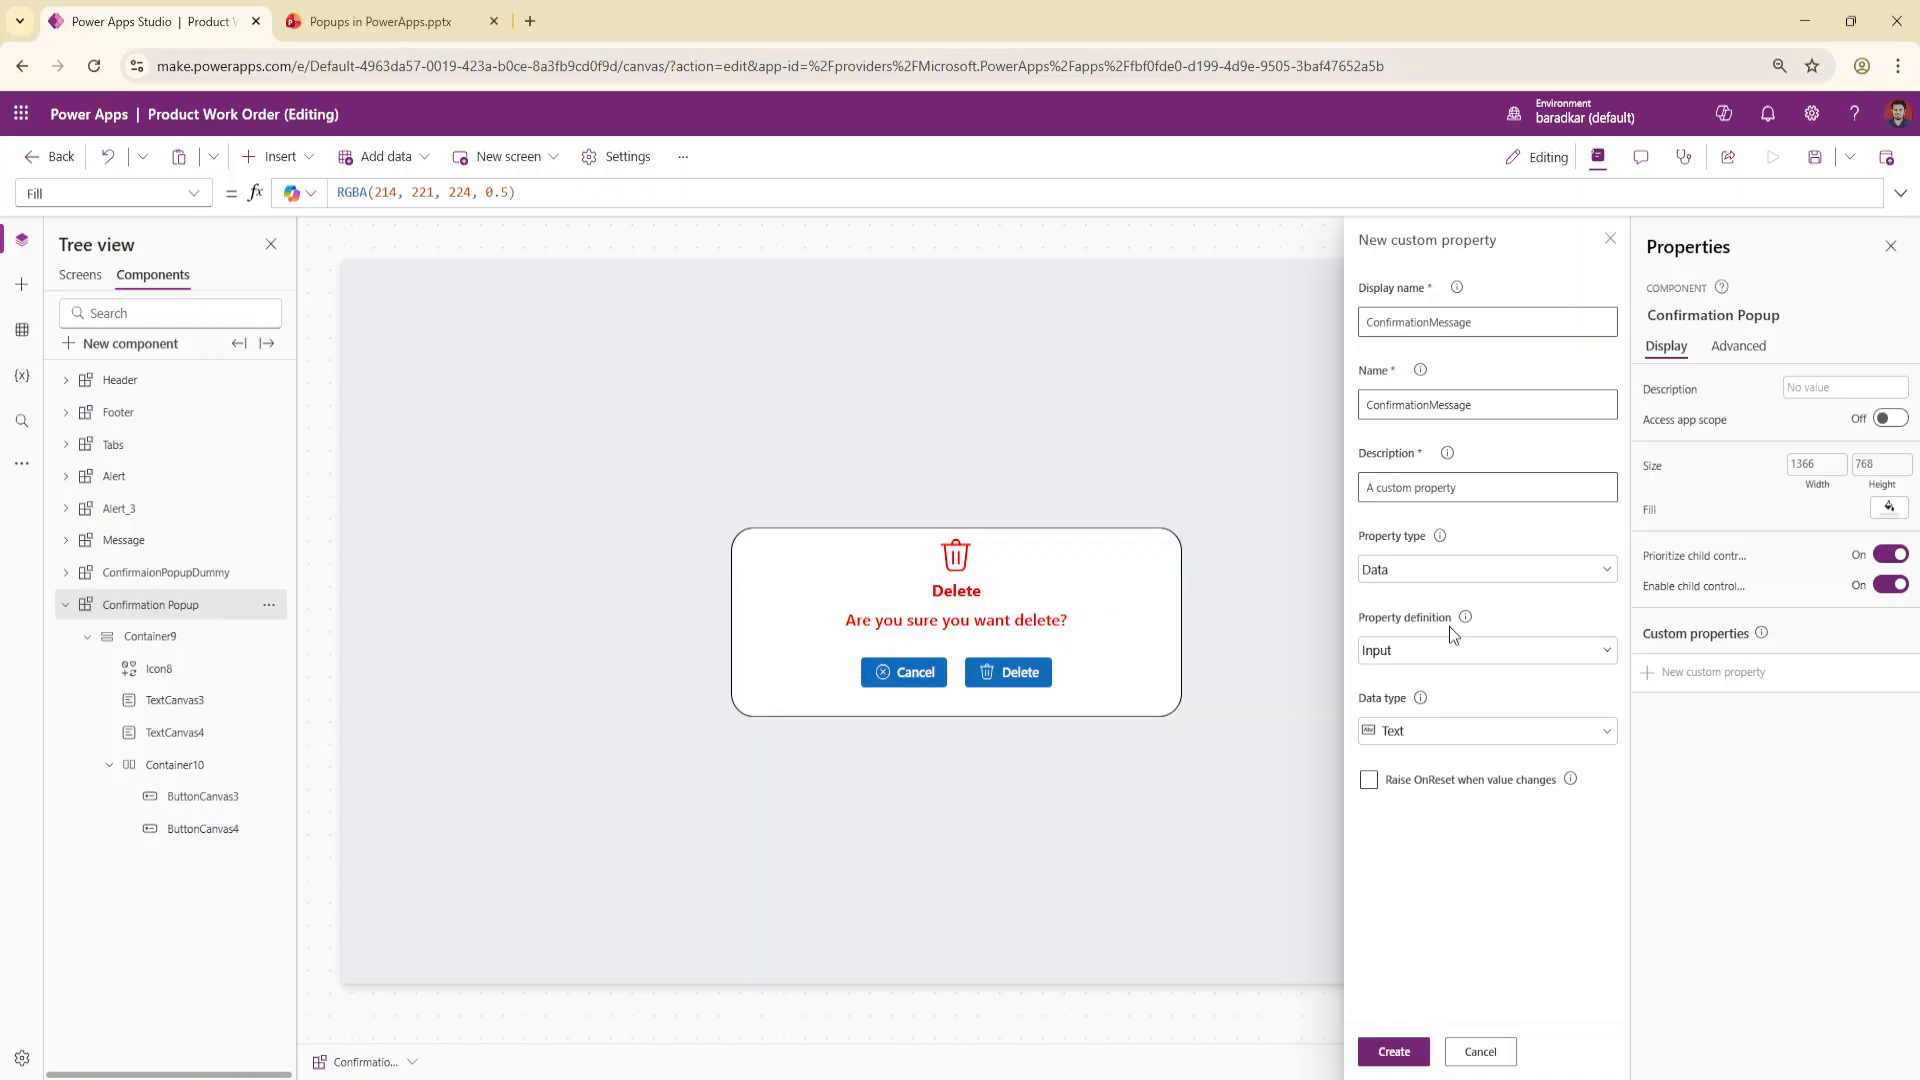
{"action": "left_click", "coordinate": [1444, 664]}
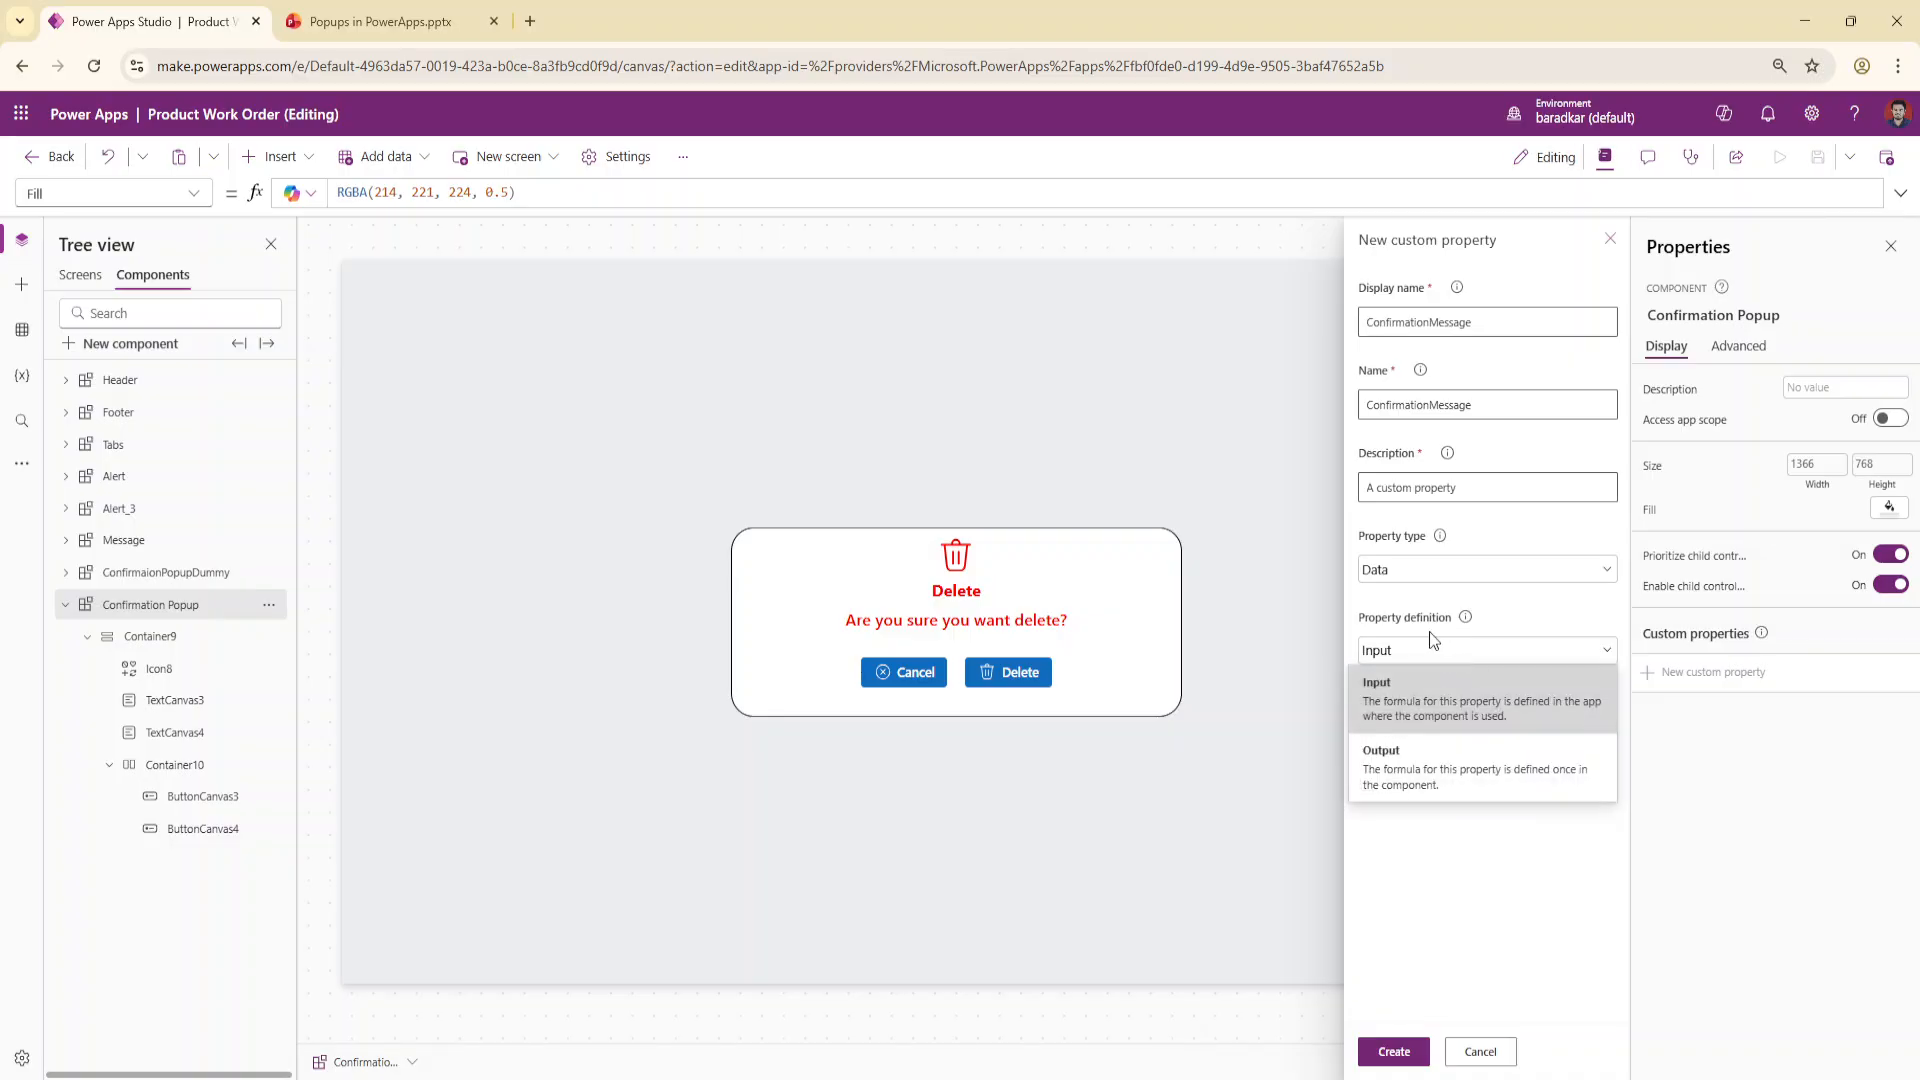
{"action": "left_click", "coordinate": [1418, 692]}
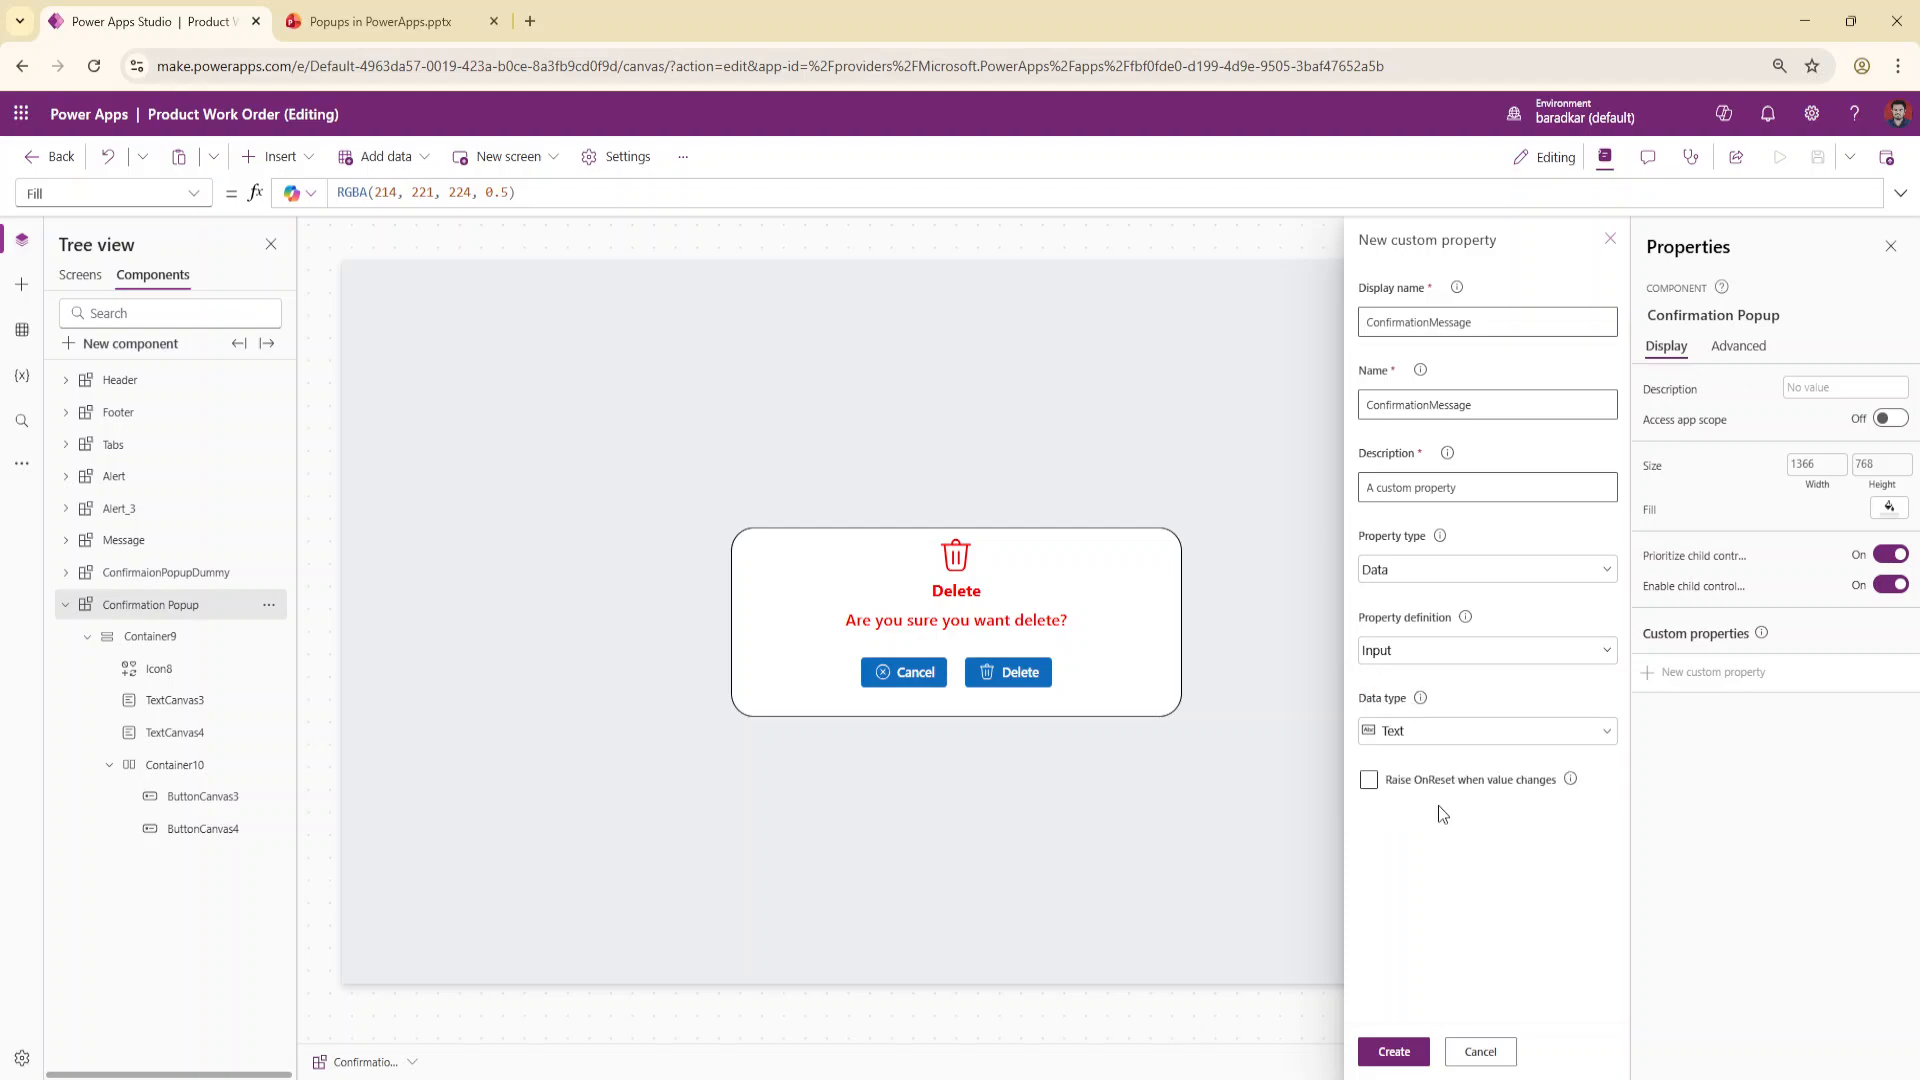
{"action": "left_click", "coordinate": [1421, 738]}
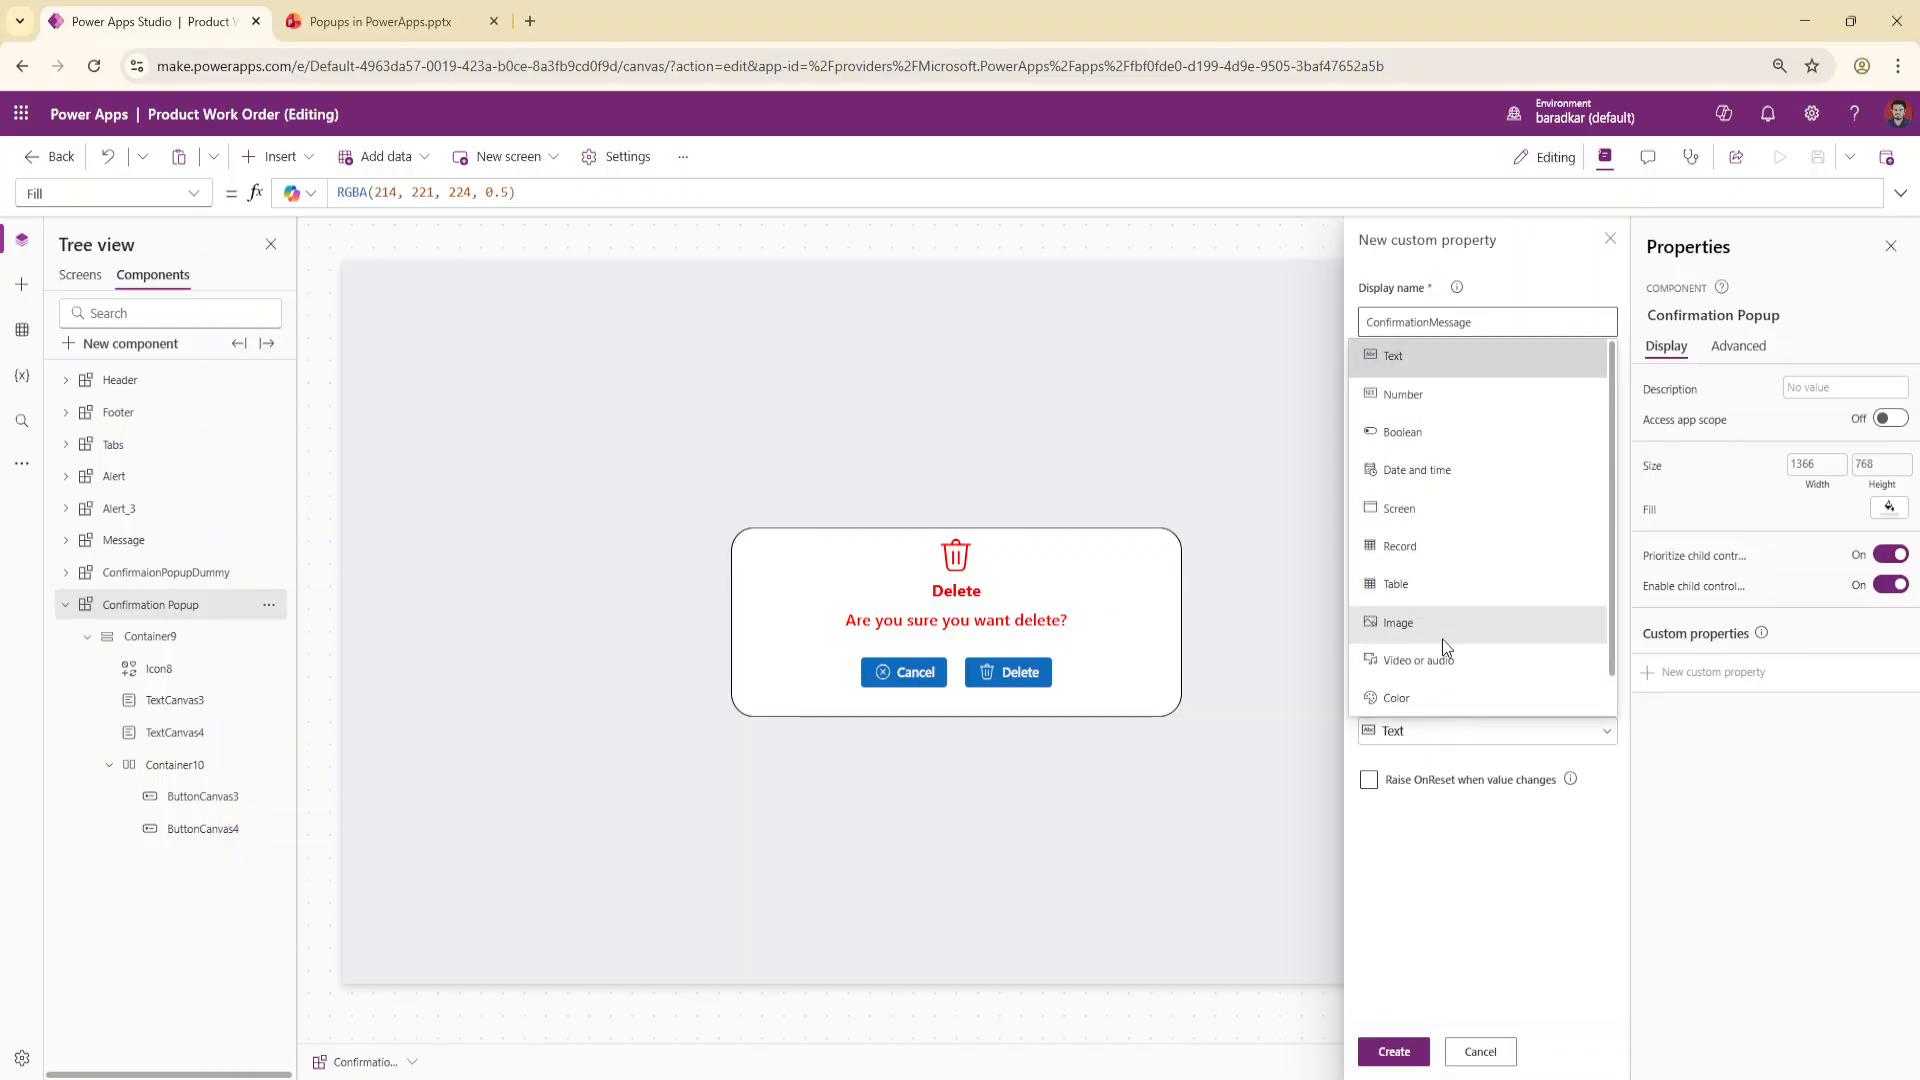
{"action": "left_click", "coordinate": [1438, 360]}
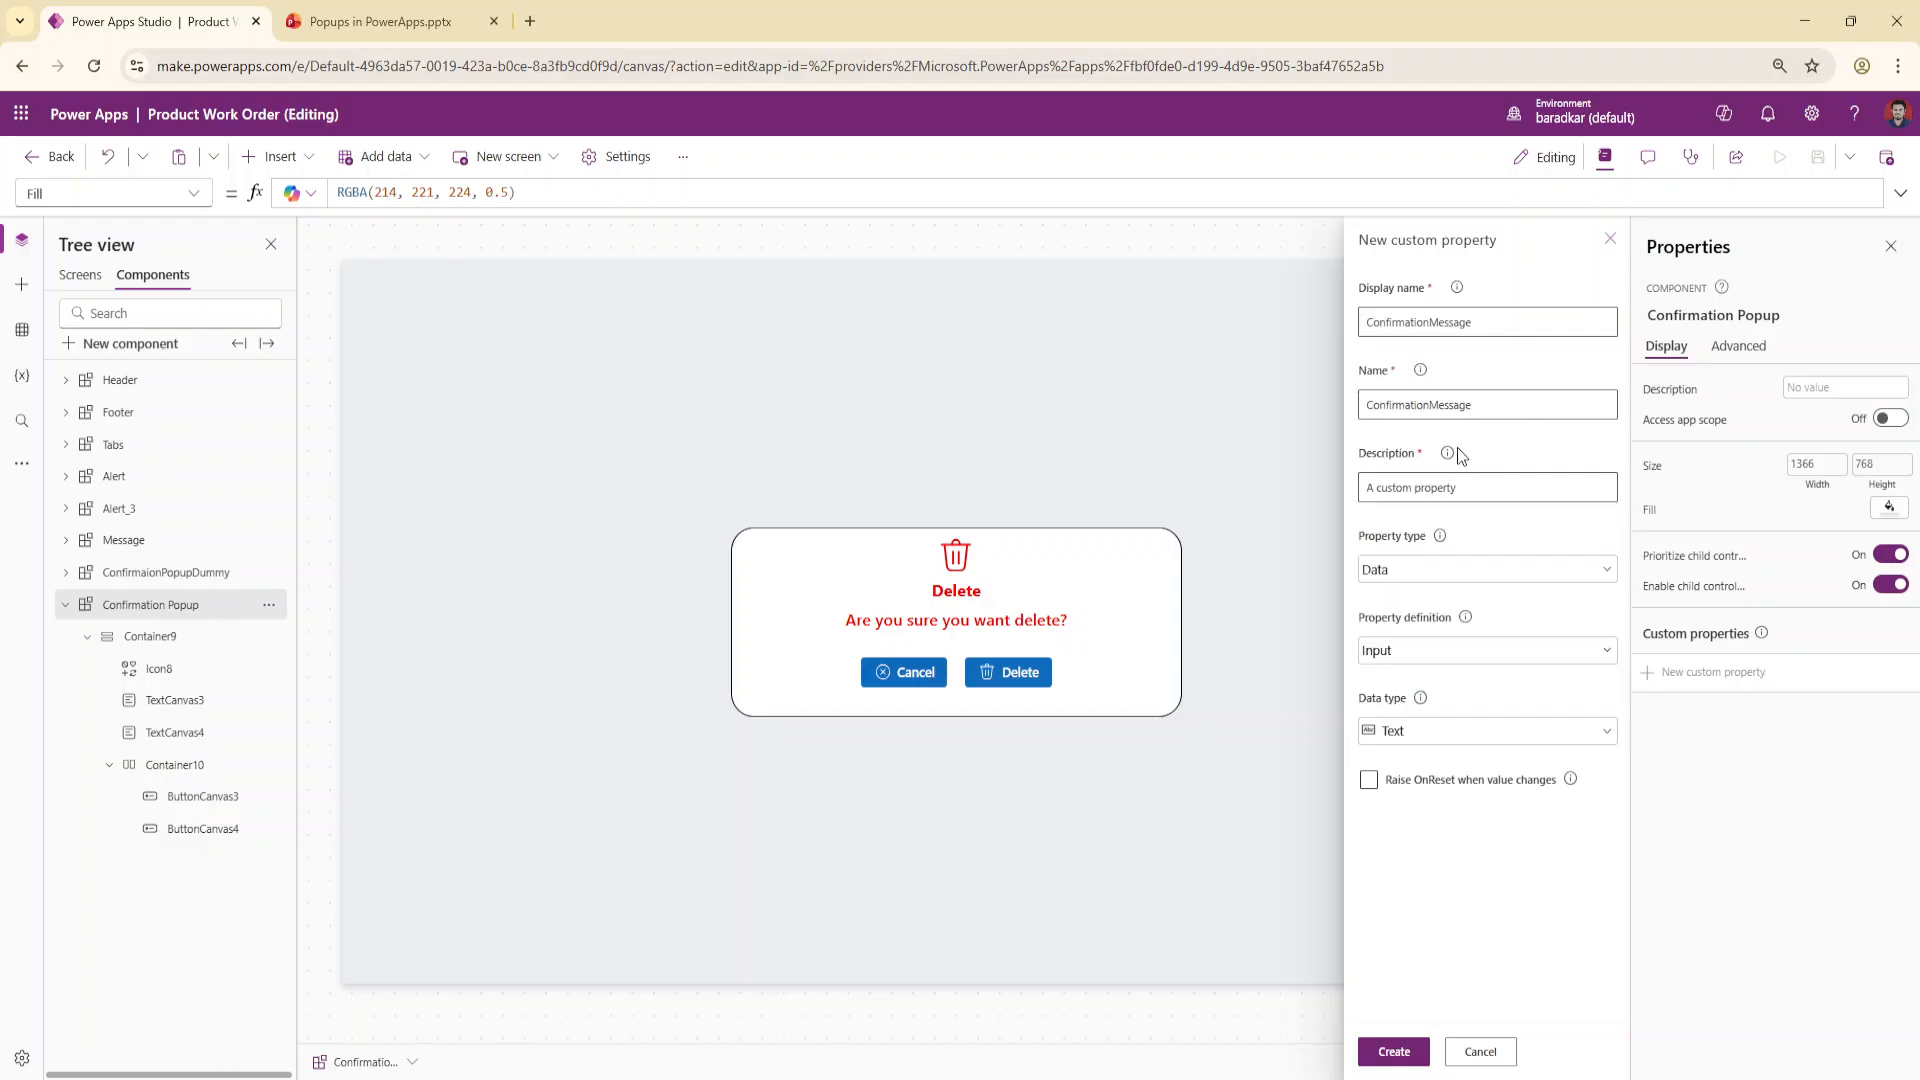
{"action": "left_click", "coordinate": [1381, 1063]}
Create a second custom property named DeleteOnClick with property type Event on the Confirmation Popup component
{"action": "left_click", "coordinate": [1660, 672]}
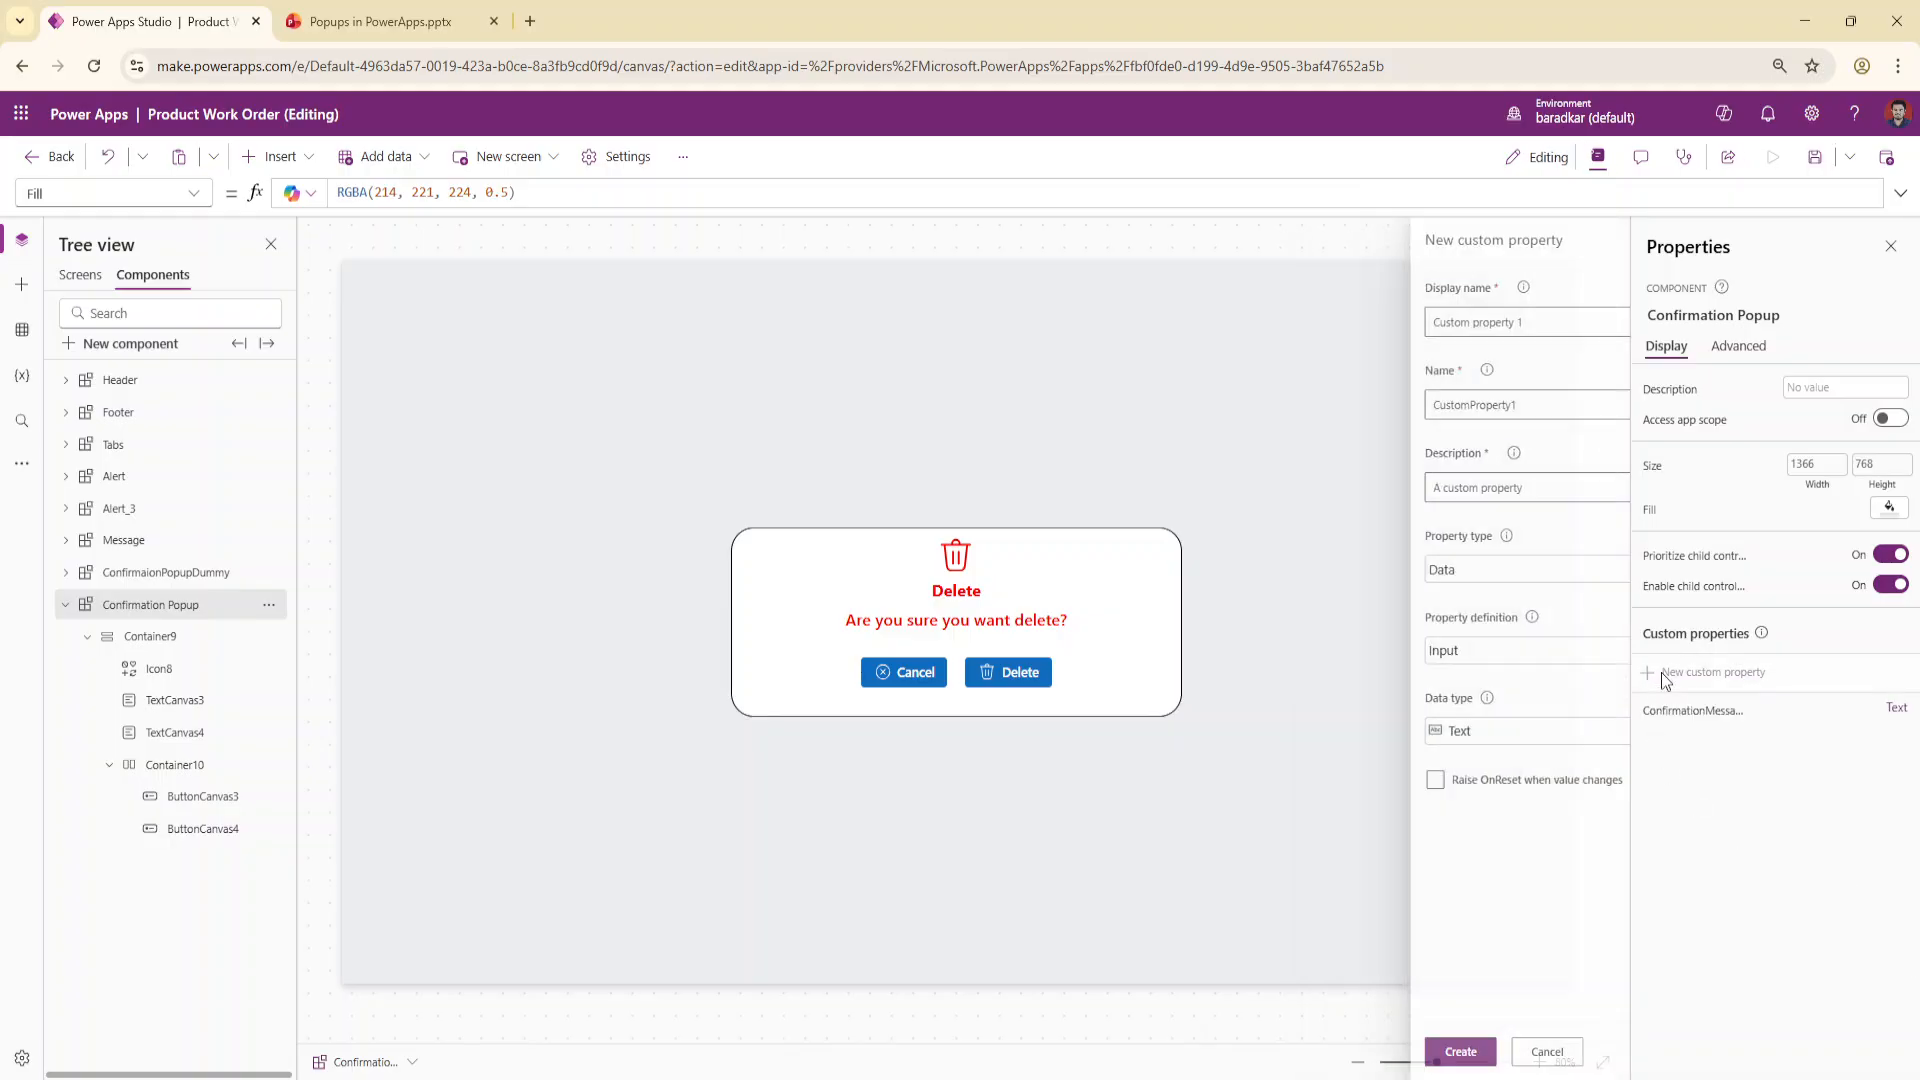
{"action": "triple_click", "coordinate": [1516, 321]}
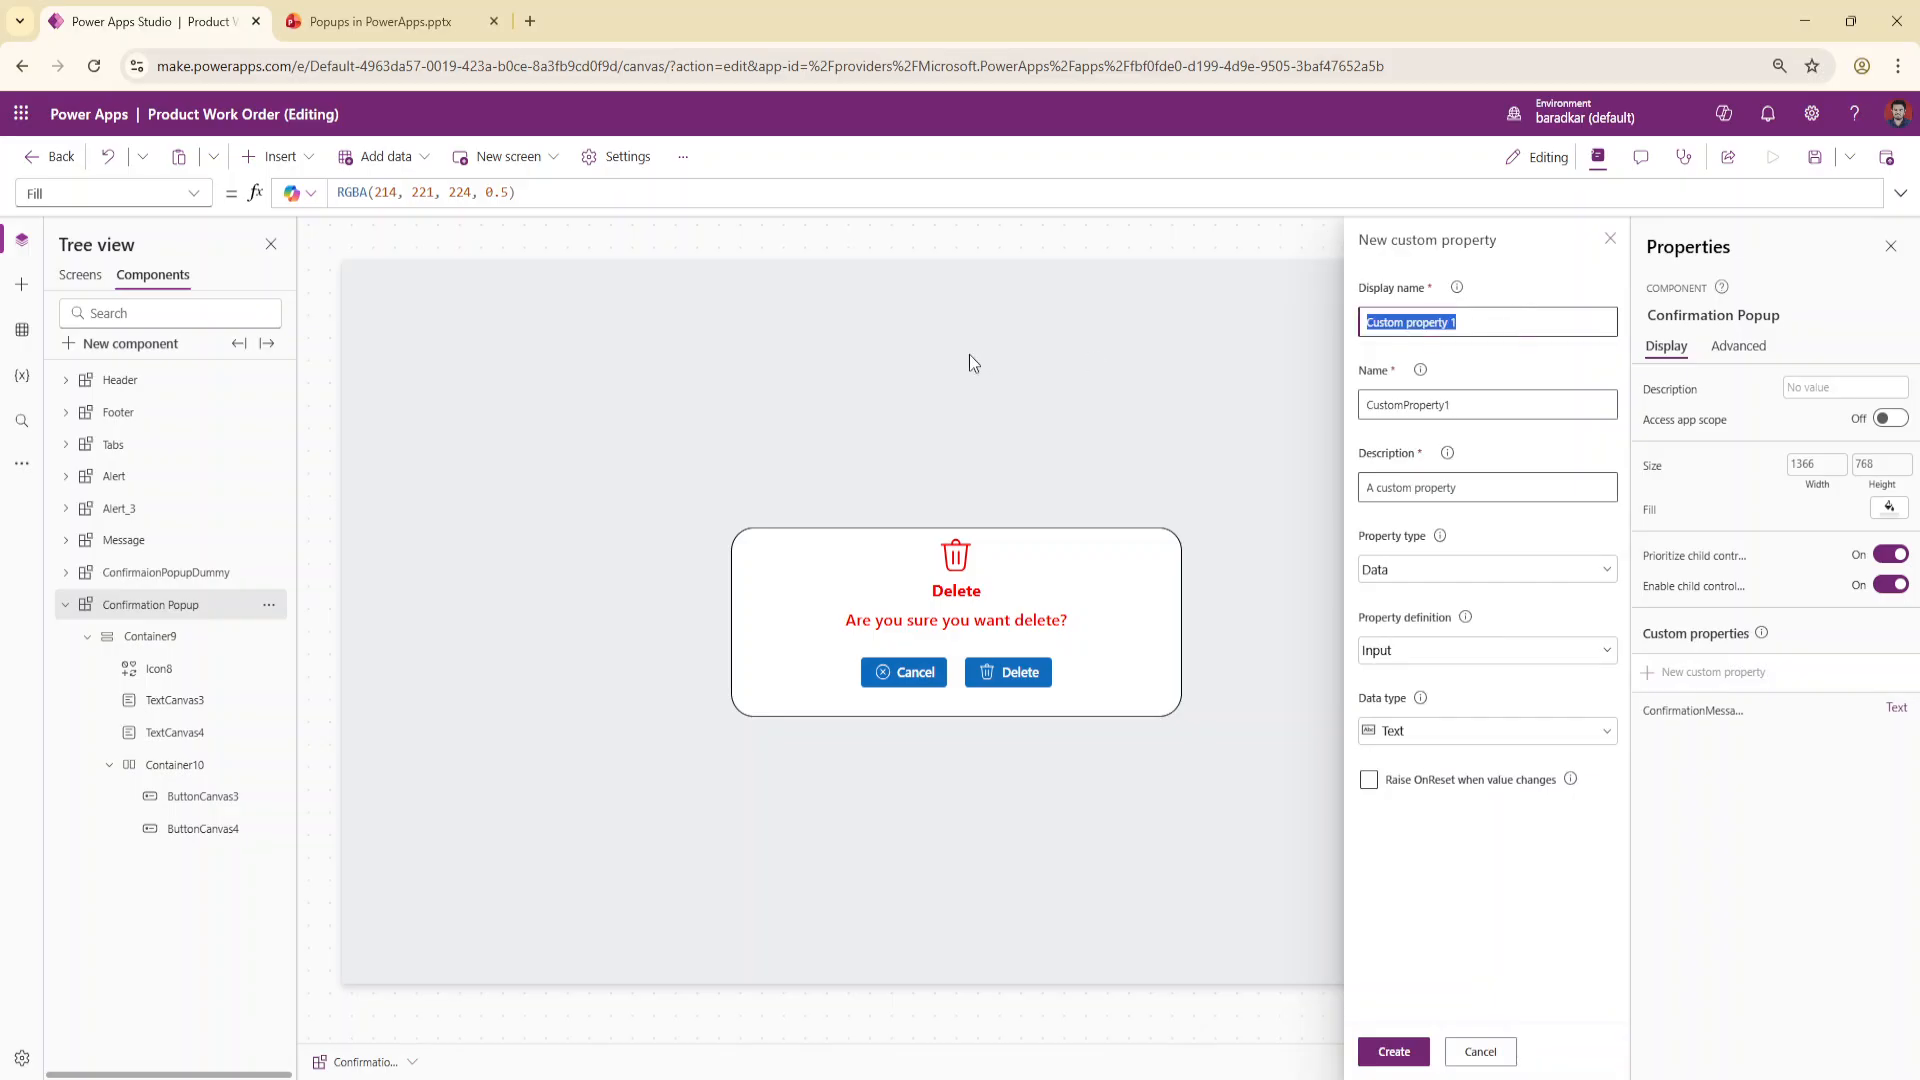
{"action": "type", "text": "DeleteOnclick"}
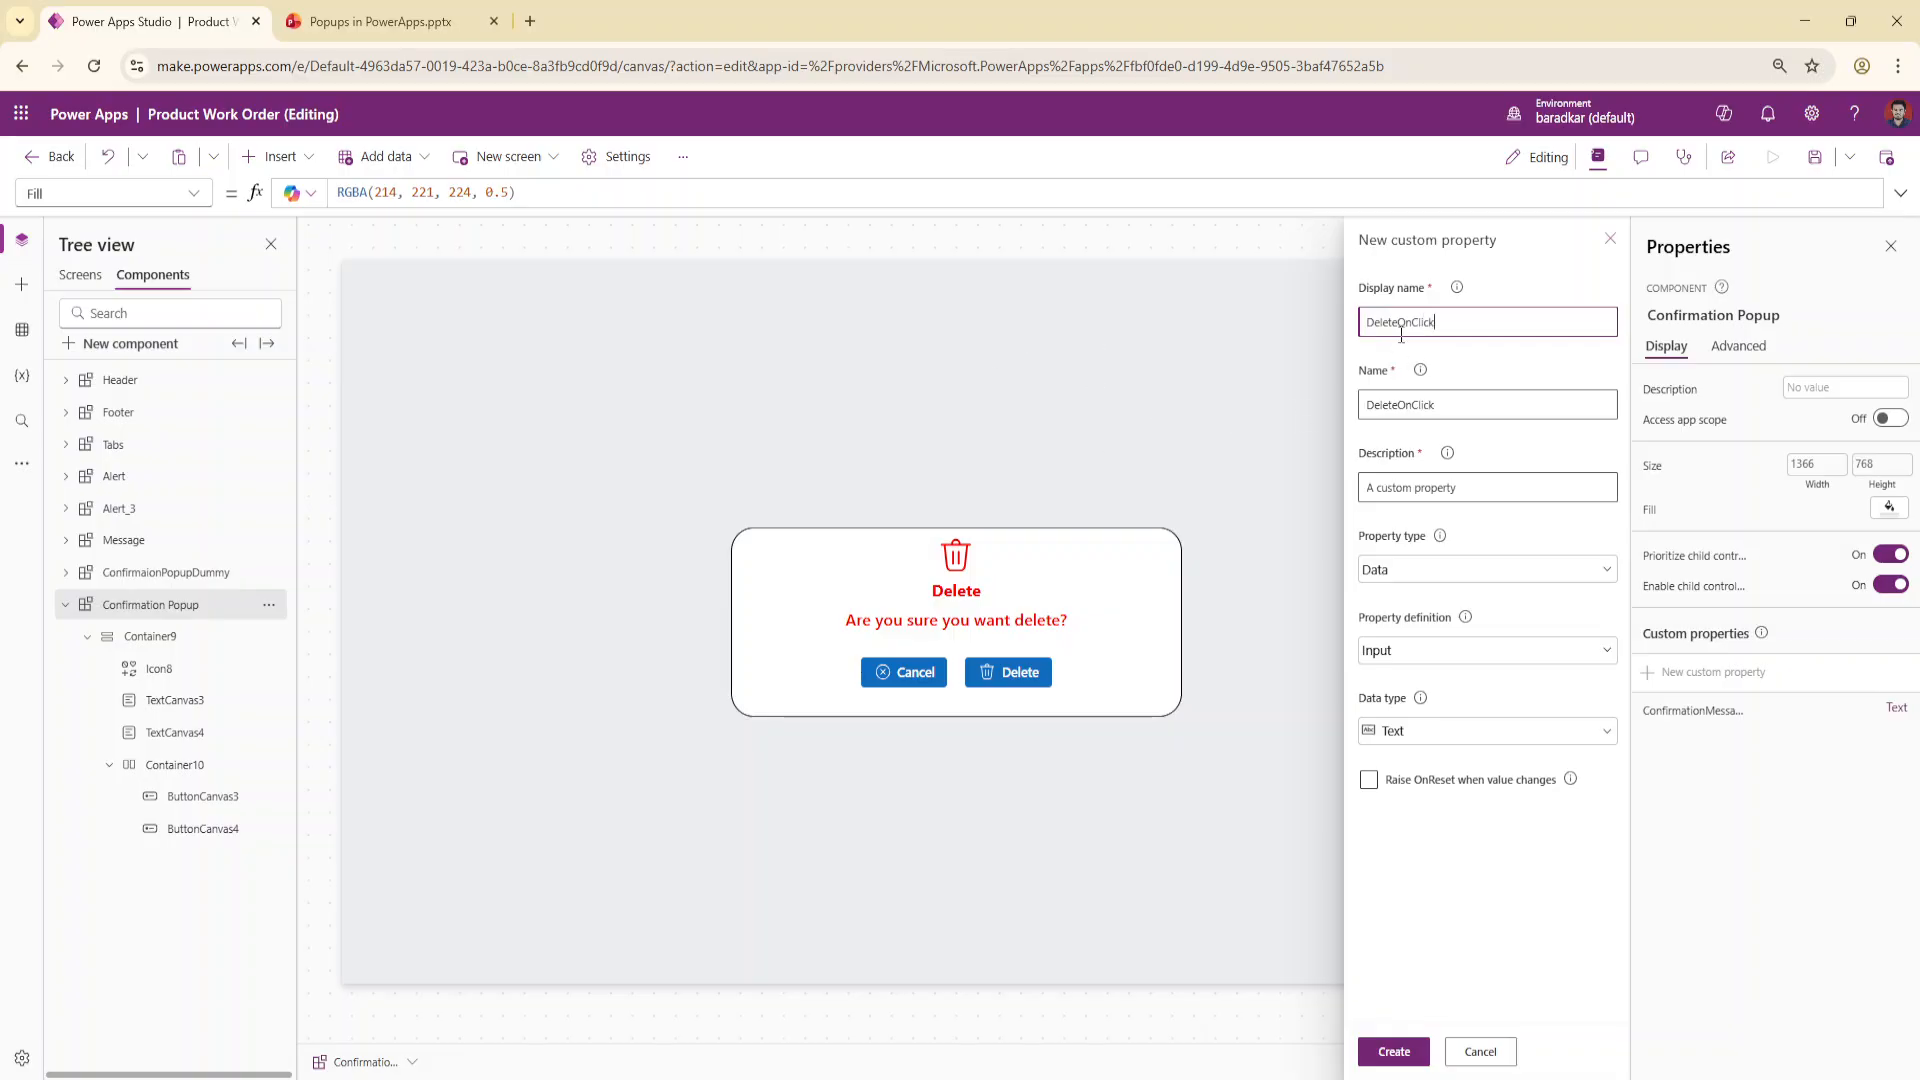
{"action": "left_click", "coordinate": [1440, 591]}
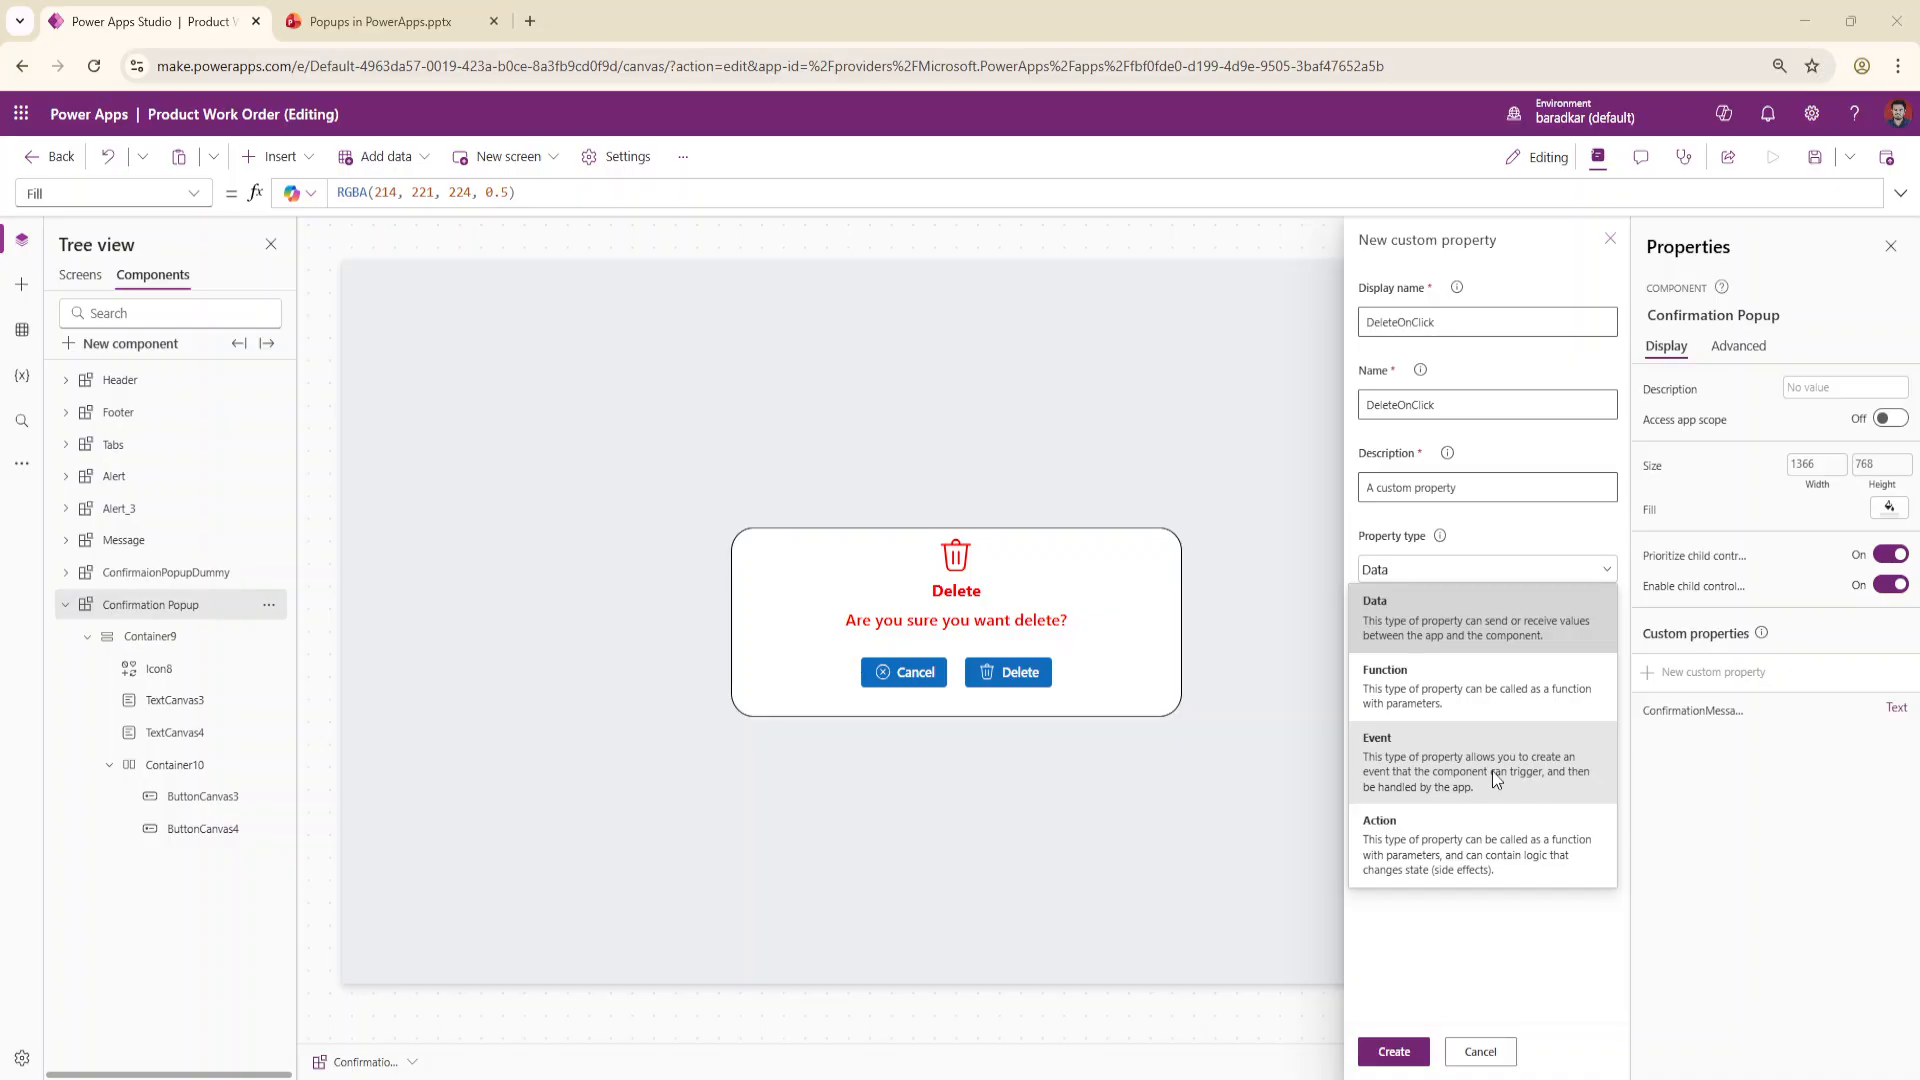
{"action": "left_click", "coordinate": [1497, 779]}
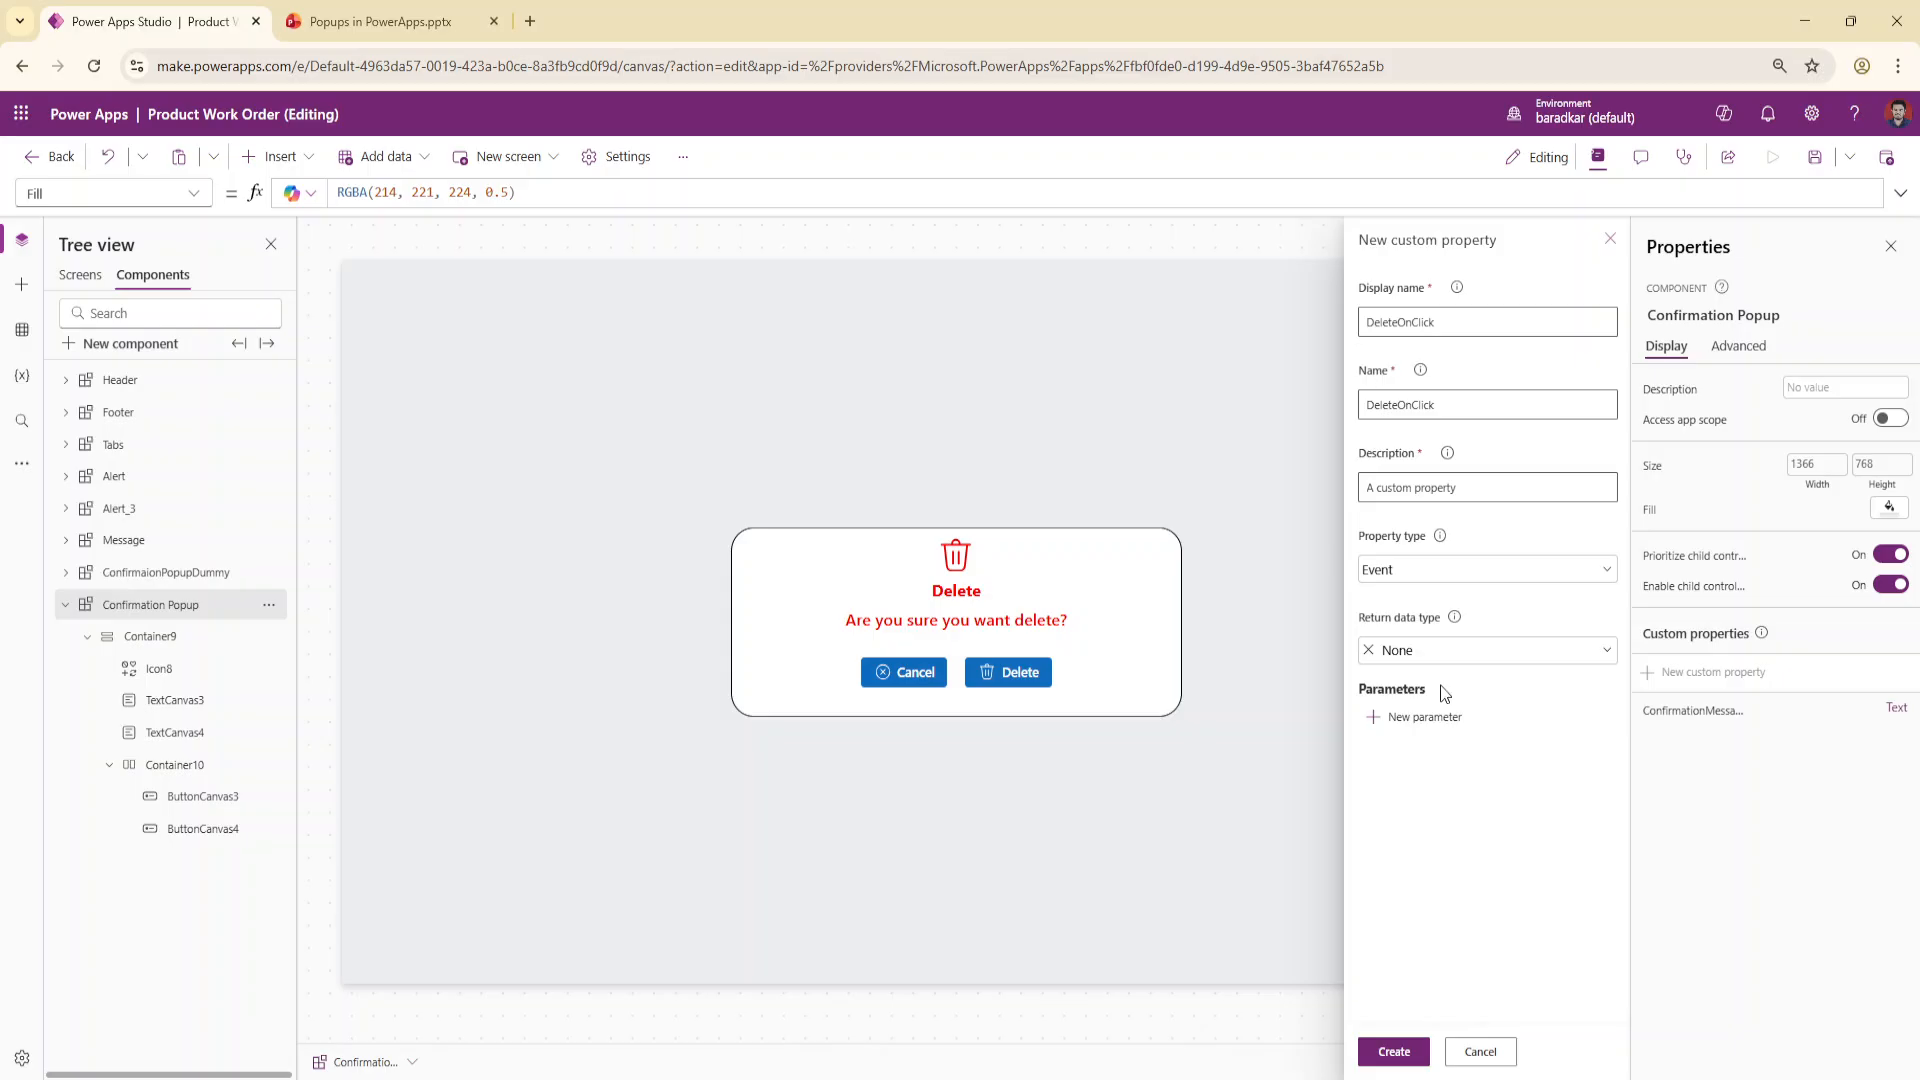
{"action": "left_click", "coordinate": [1395, 1052]}
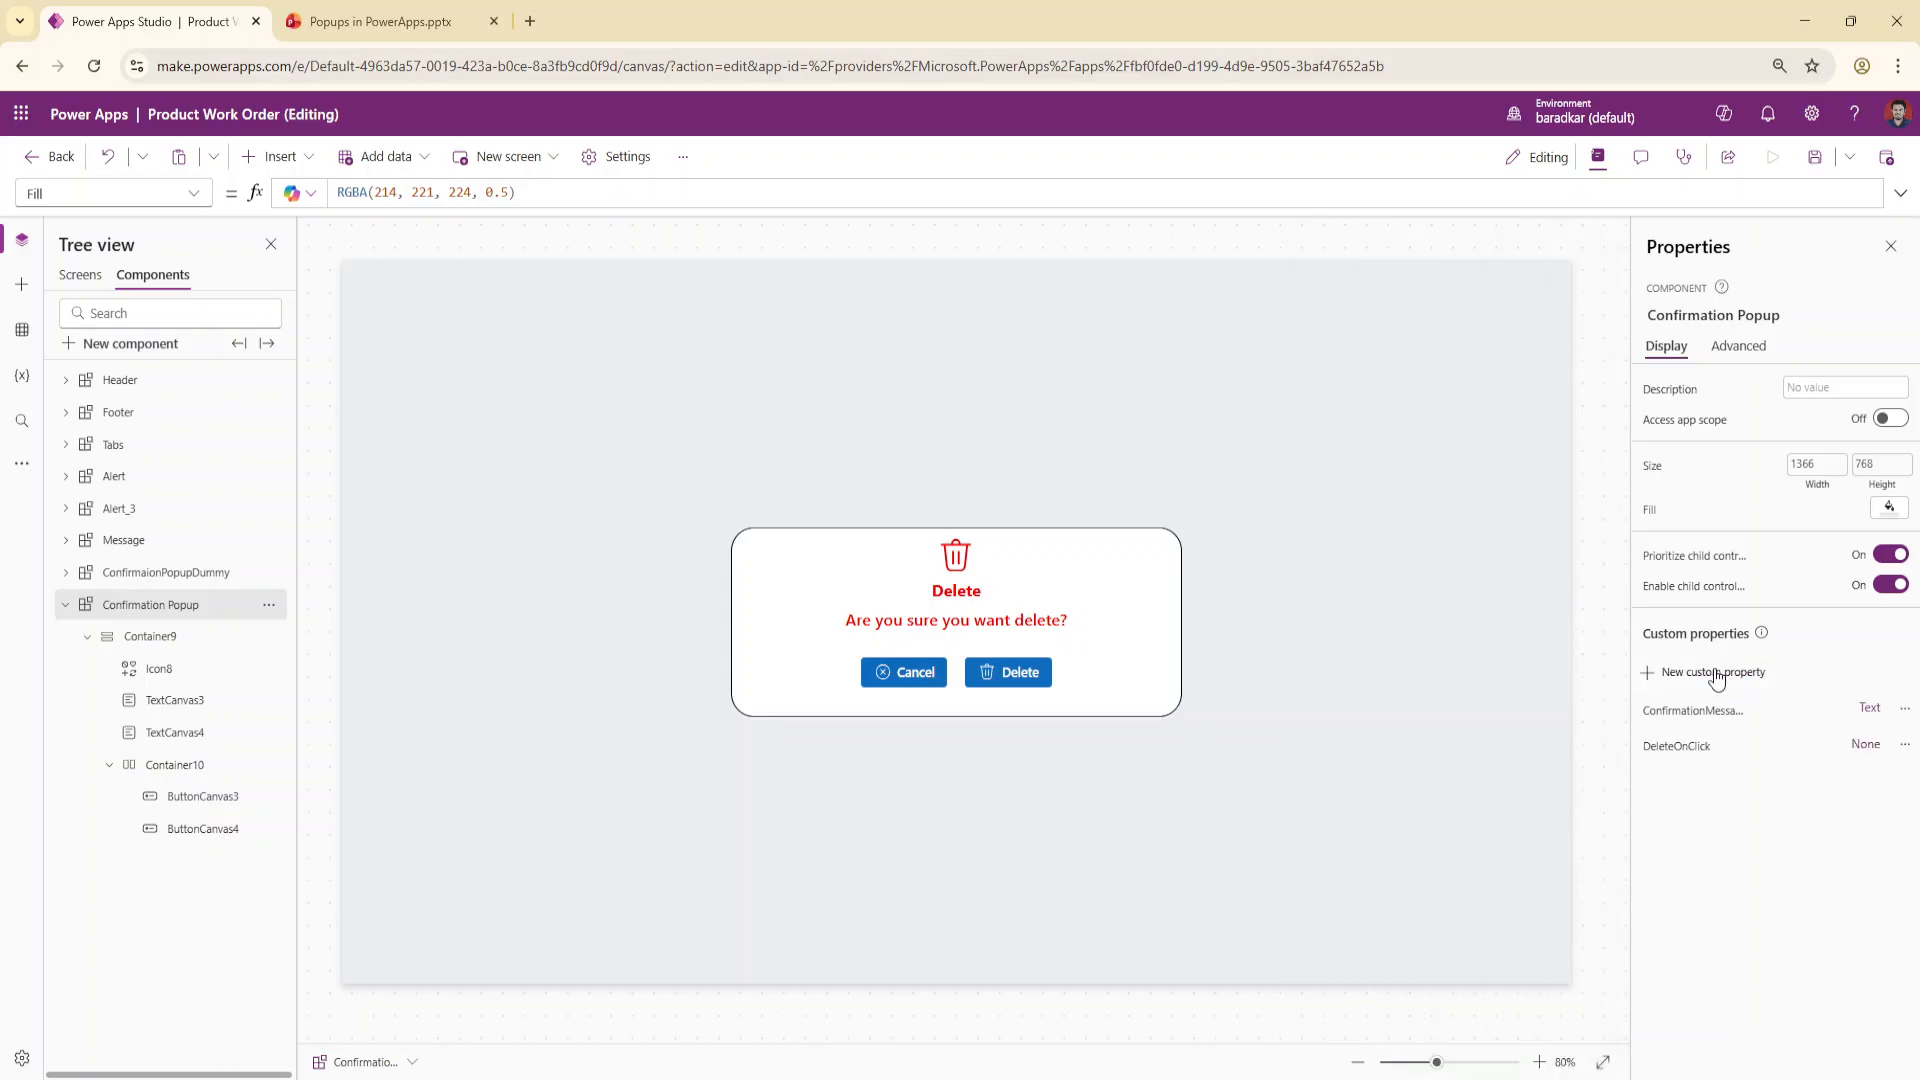
Create a third custom property named CancelOnClick with property type Event on the Confirmation Popup component
{"action": "left_click", "coordinate": [1716, 673]}
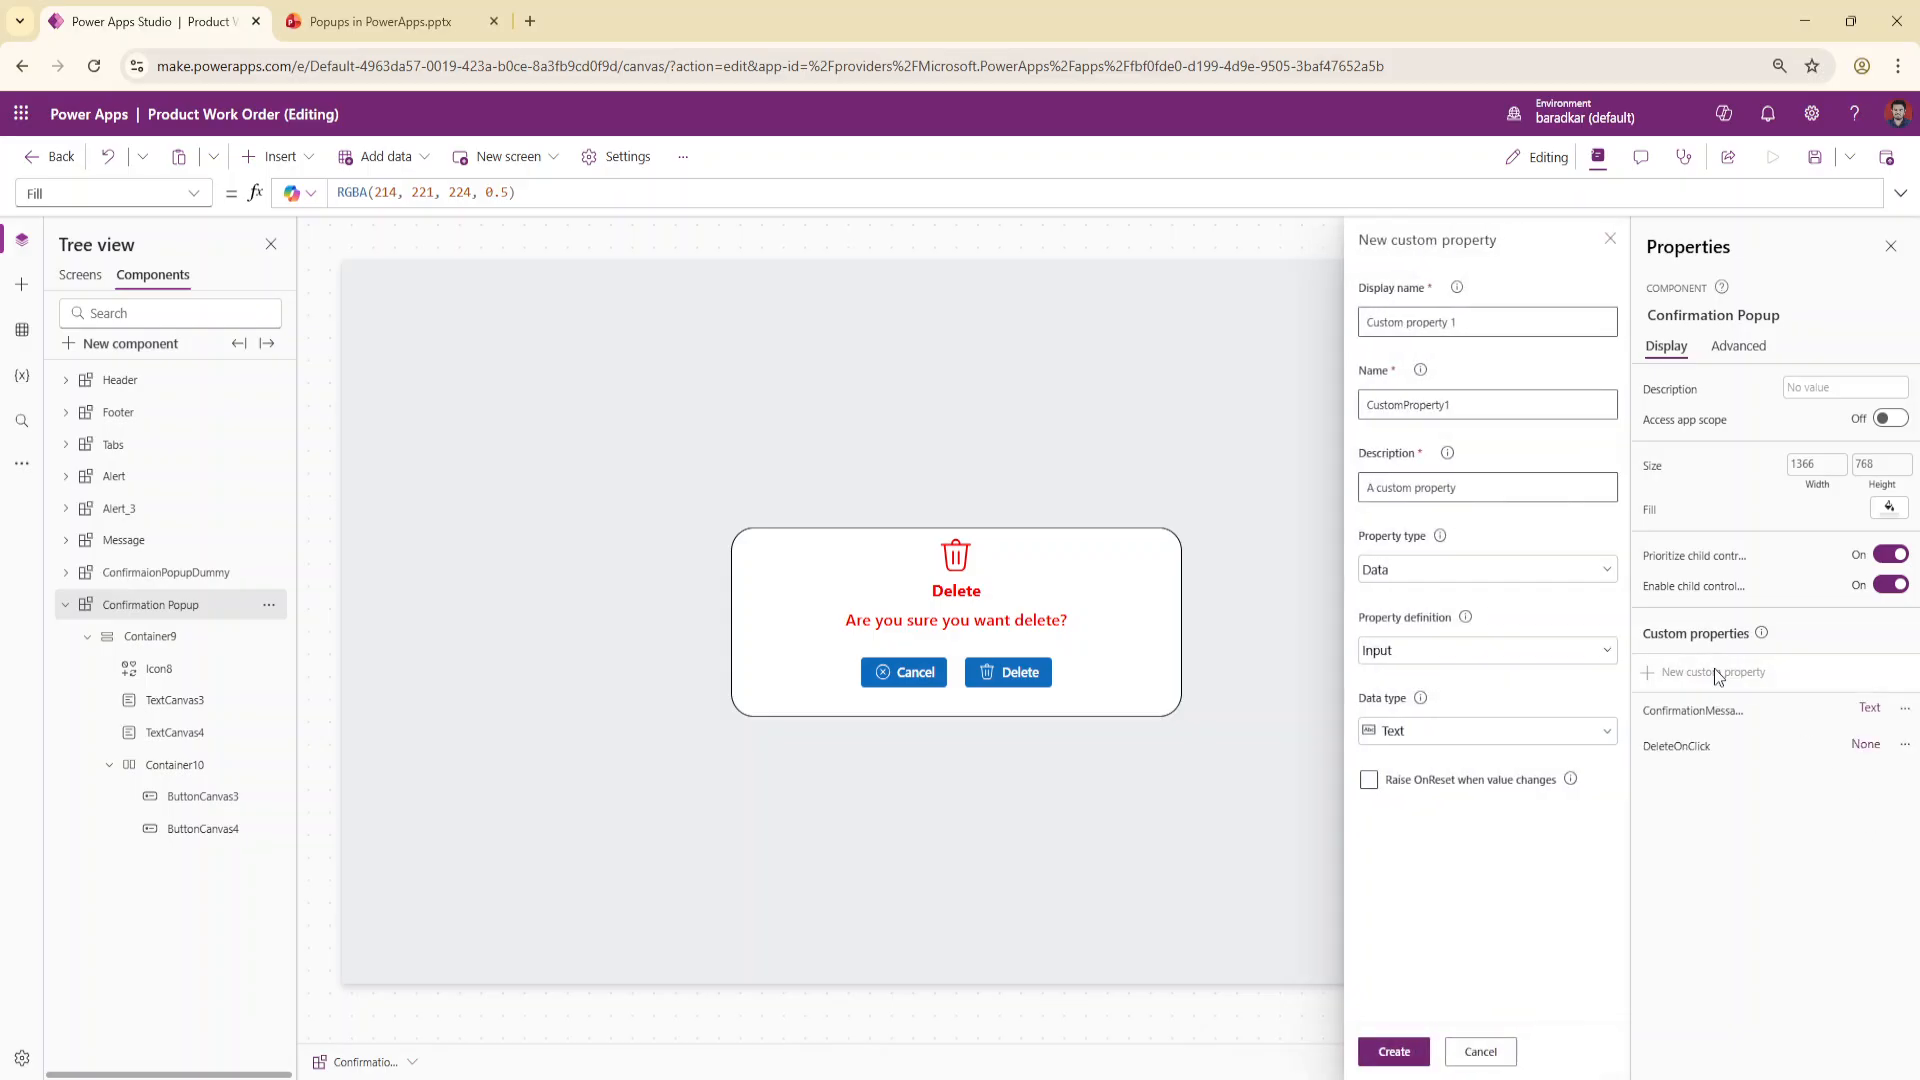
{"action": "triple_click", "coordinate": [1501, 321]}
{"action": "type", "text": "Cancel"}
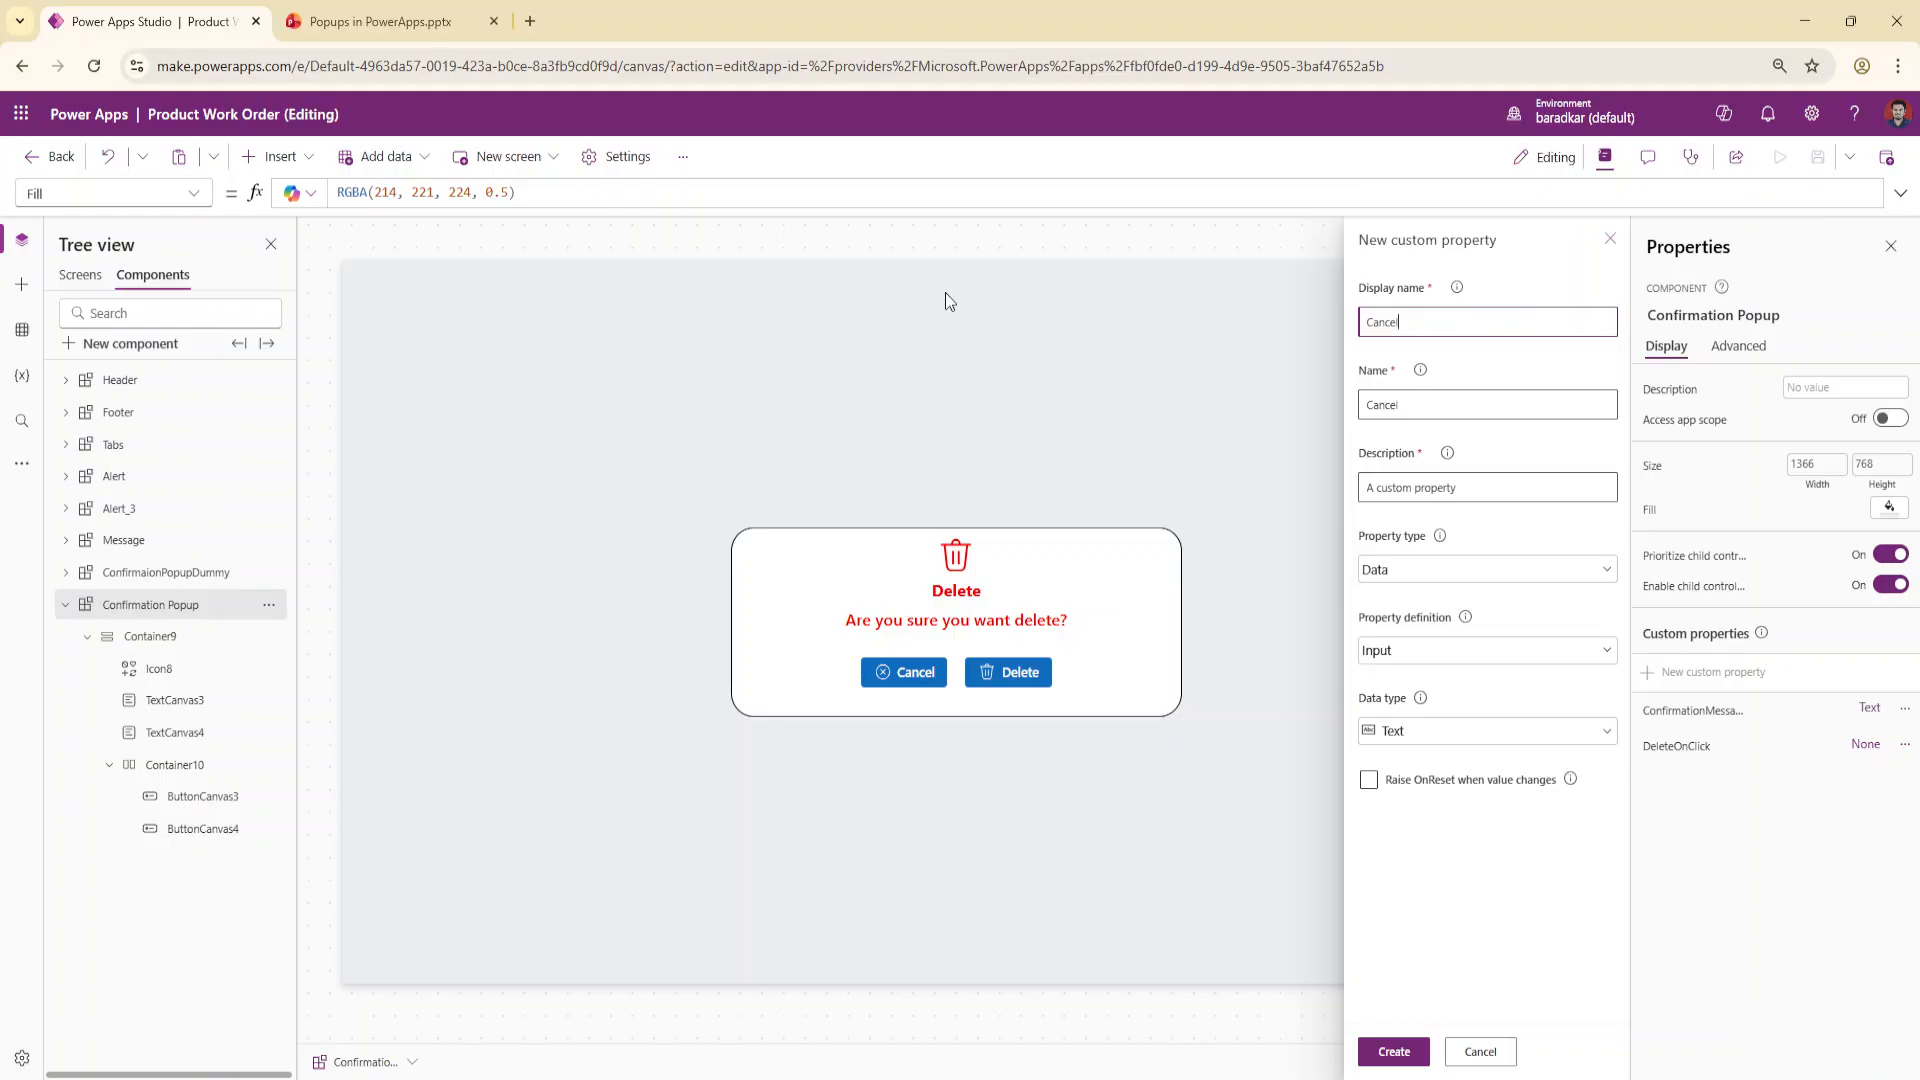
{"action": "type", "text": "OnClick"}
{"action": "left_click", "coordinate": [1480, 578]}
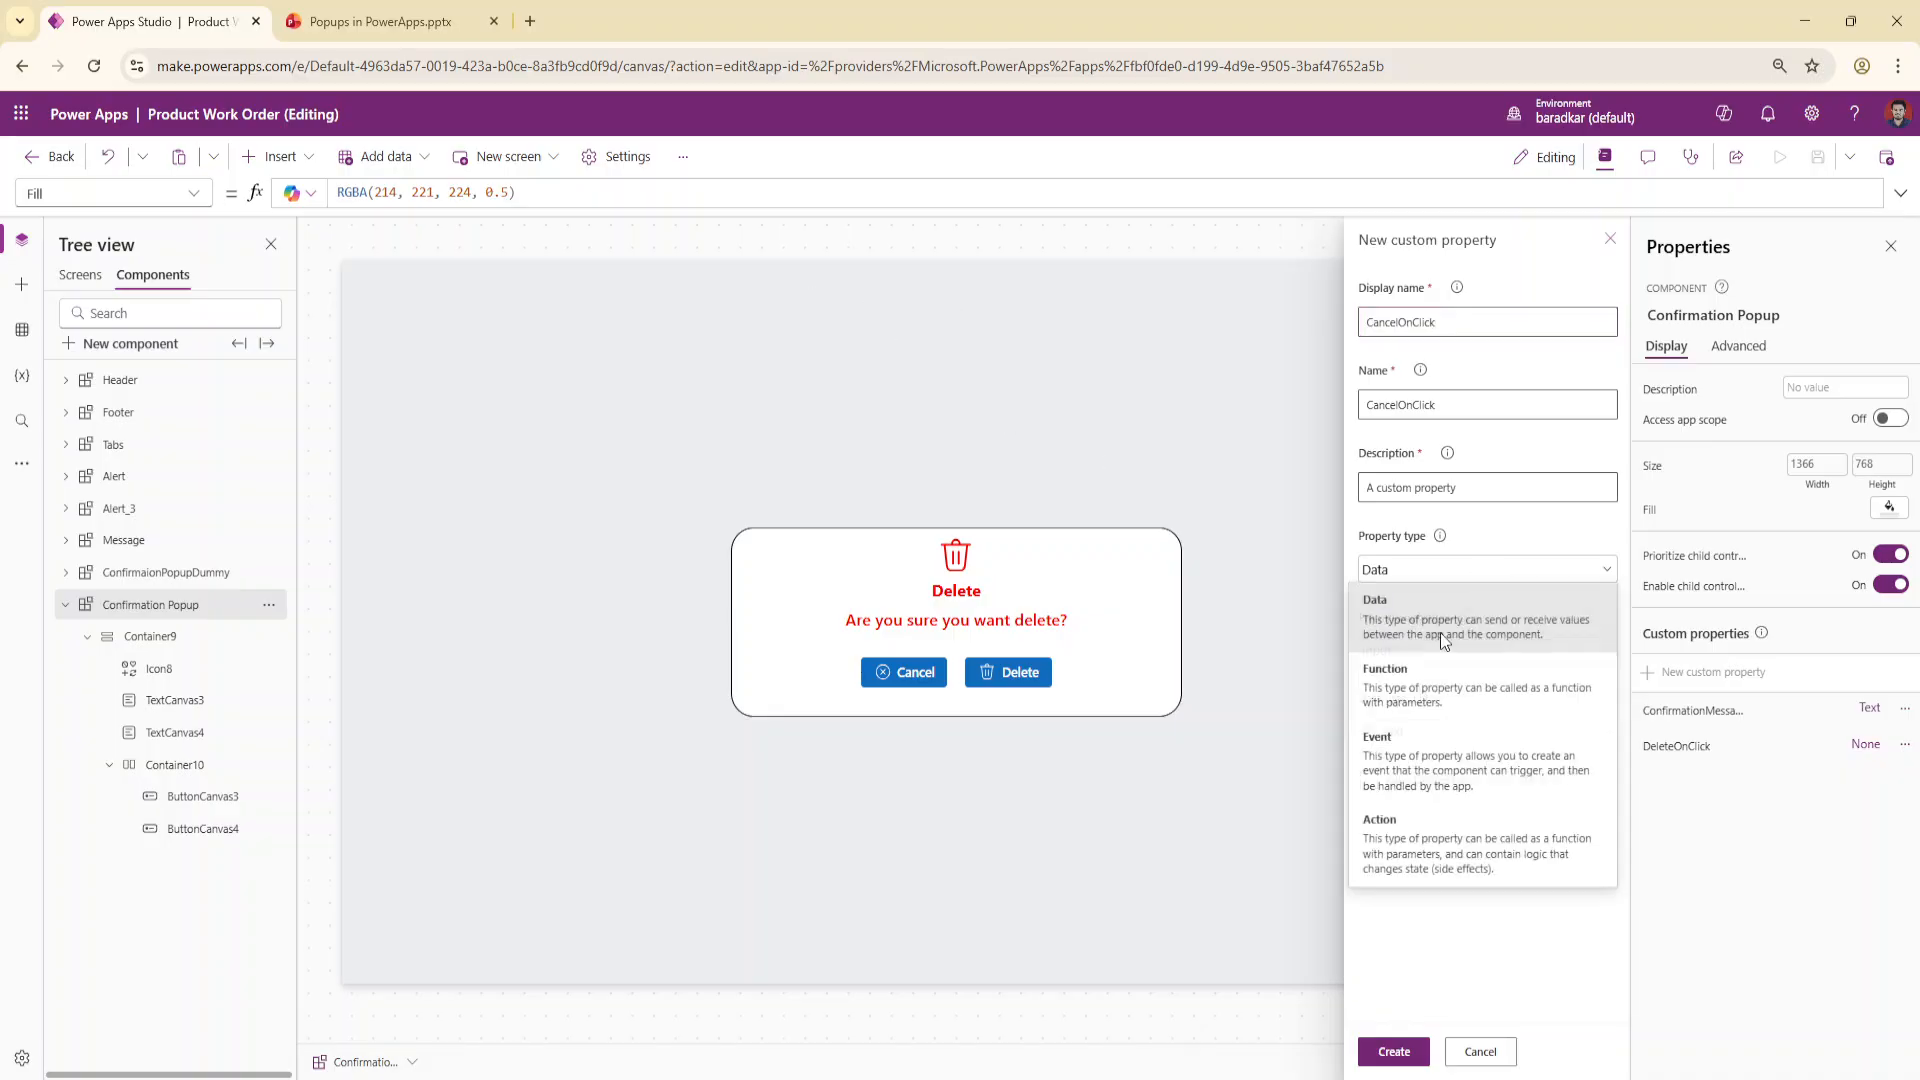
{"action": "left_click", "coordinate": [1414, 754]}
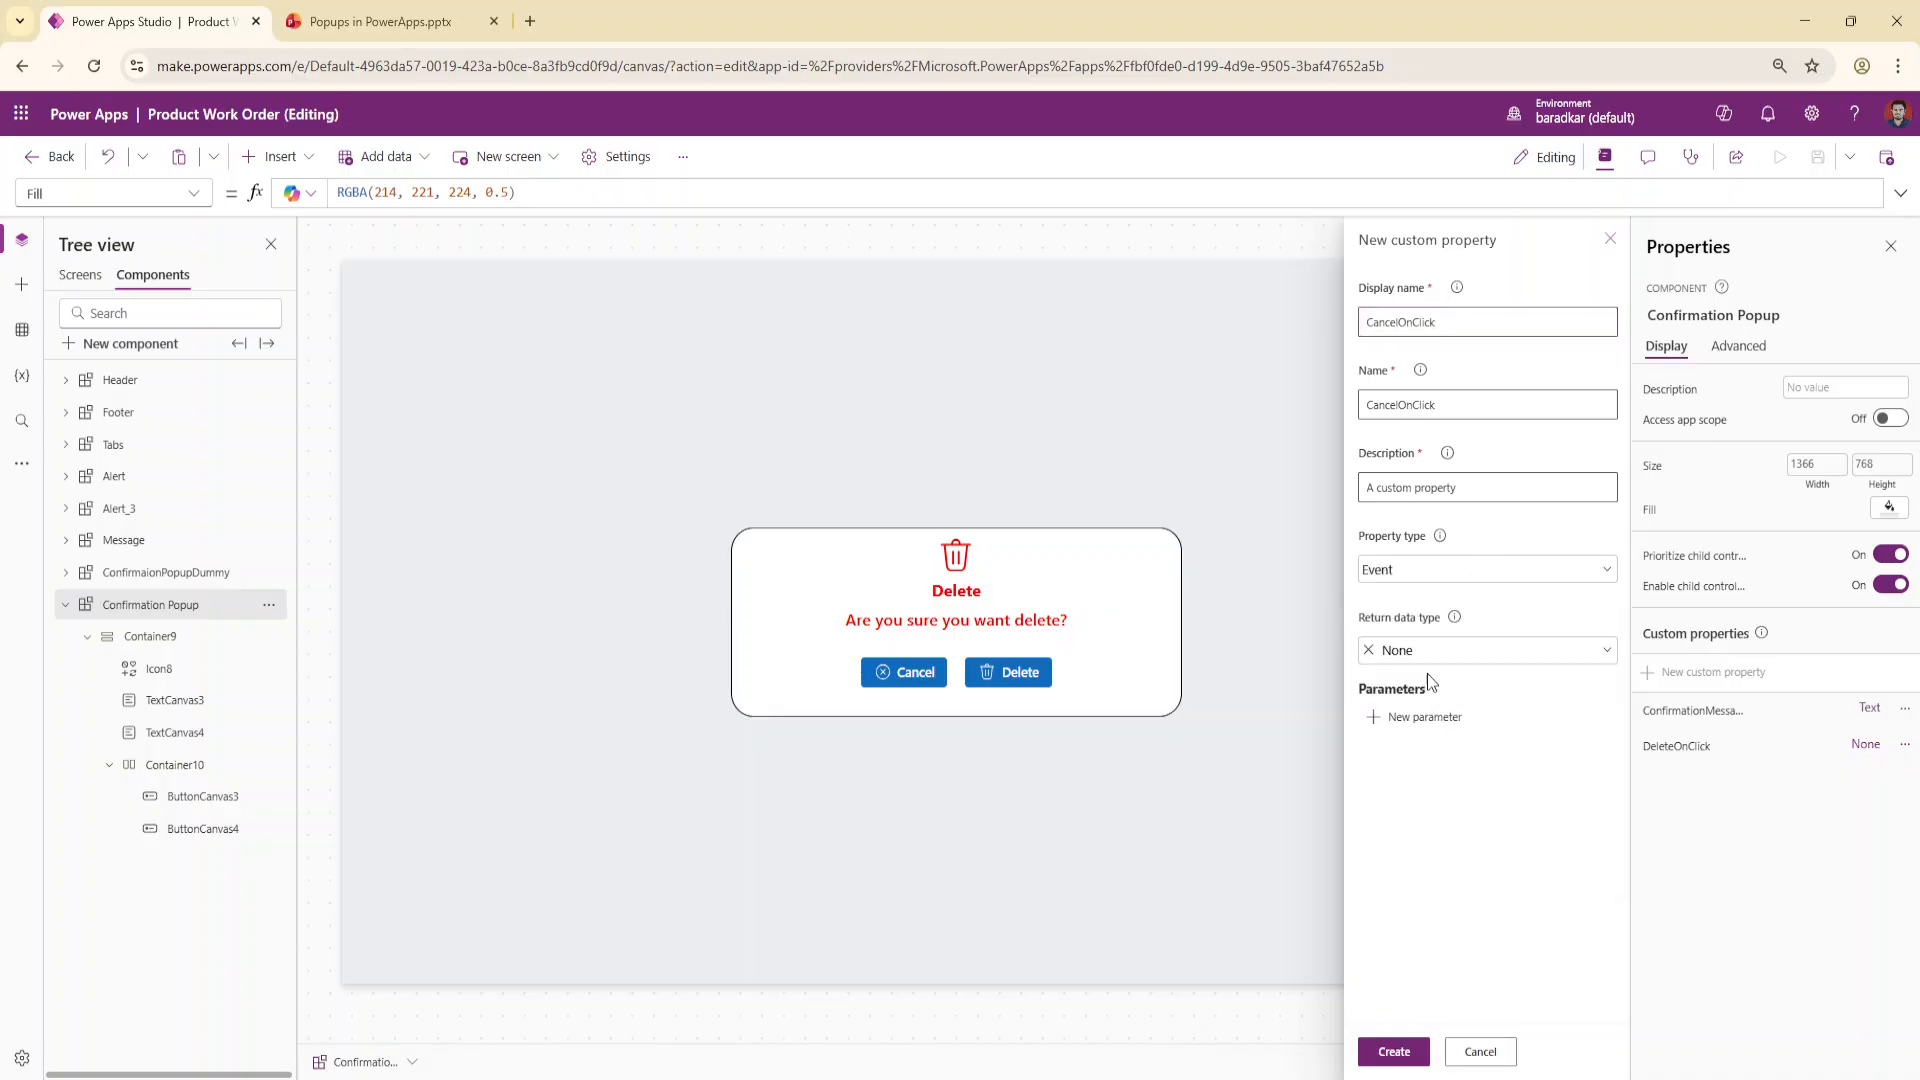
{"action": "left_click", "coordinate": [1400, 1056]}
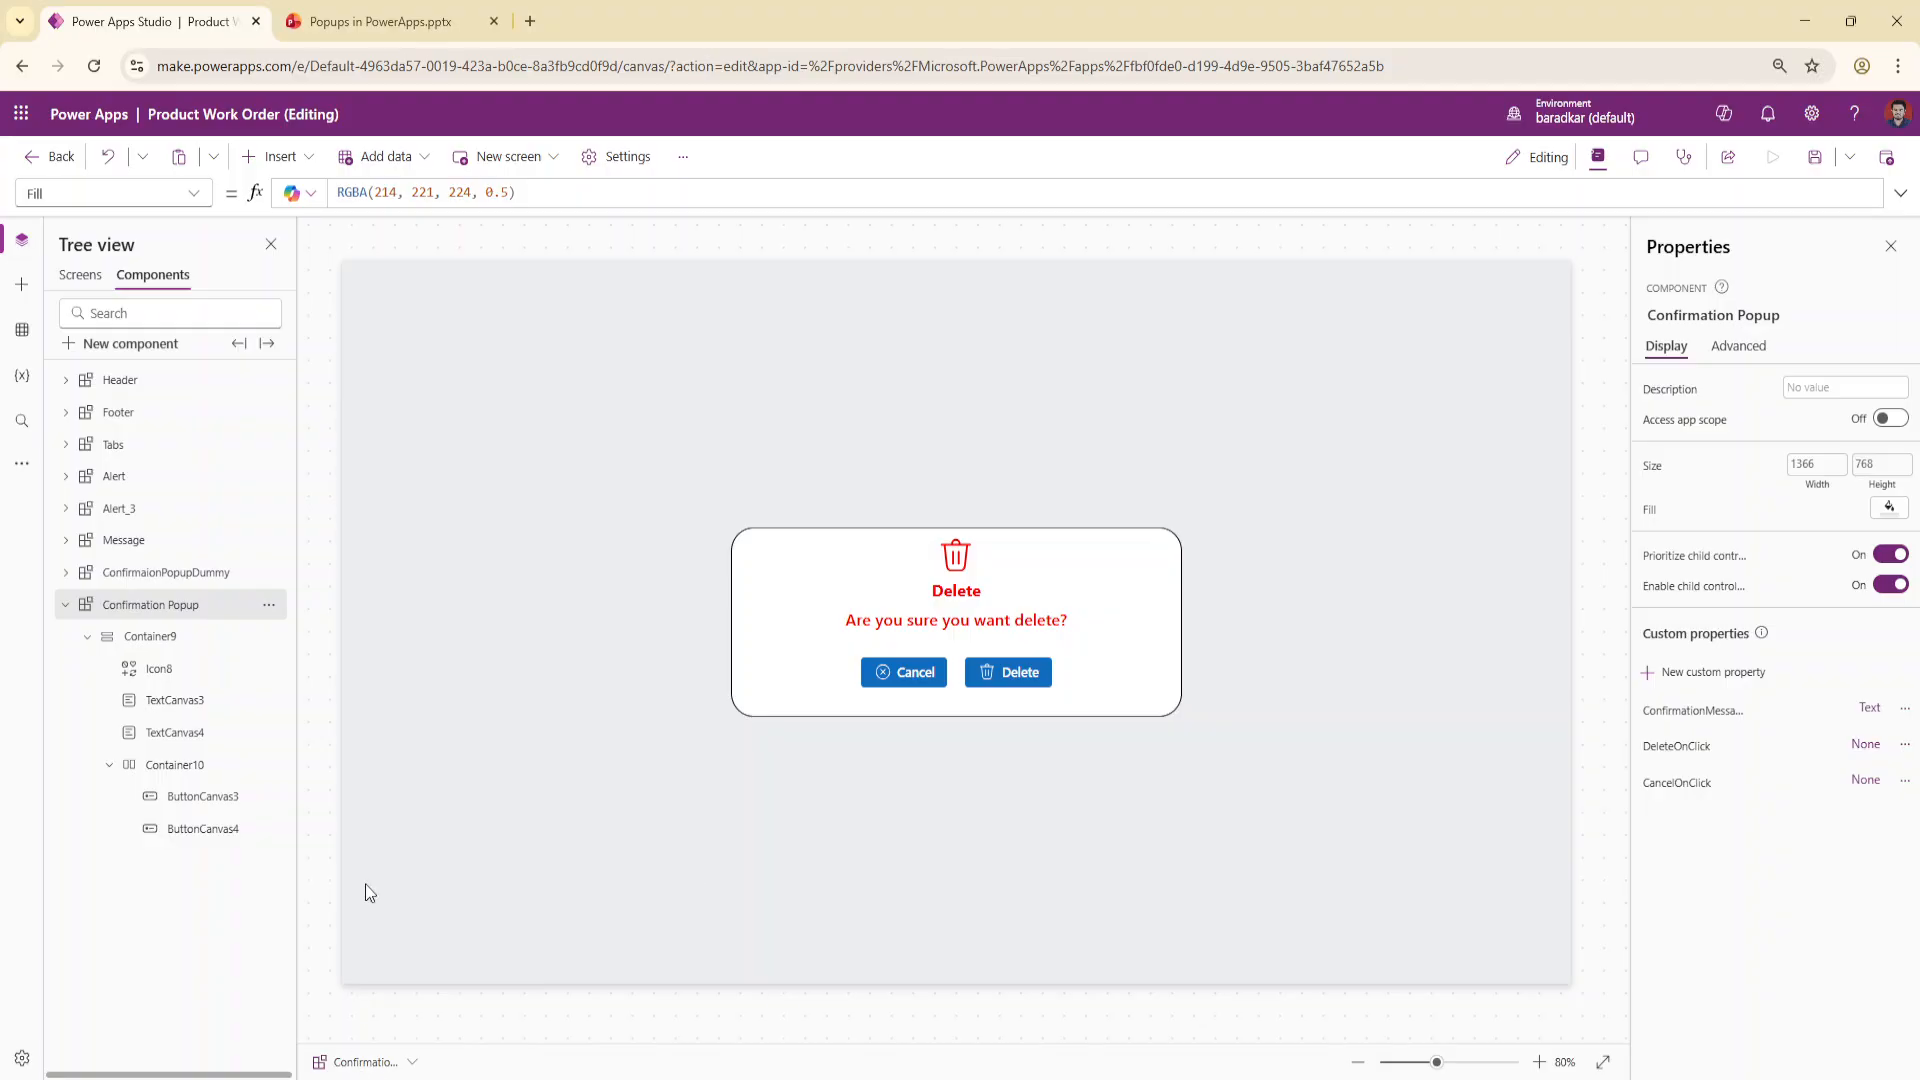
Set the Confirmation Popup component's ConfirmationMessage default to "Are you sure you want to delete this request?"
{"action": "left_click", "coordinate": [1031, 625]}
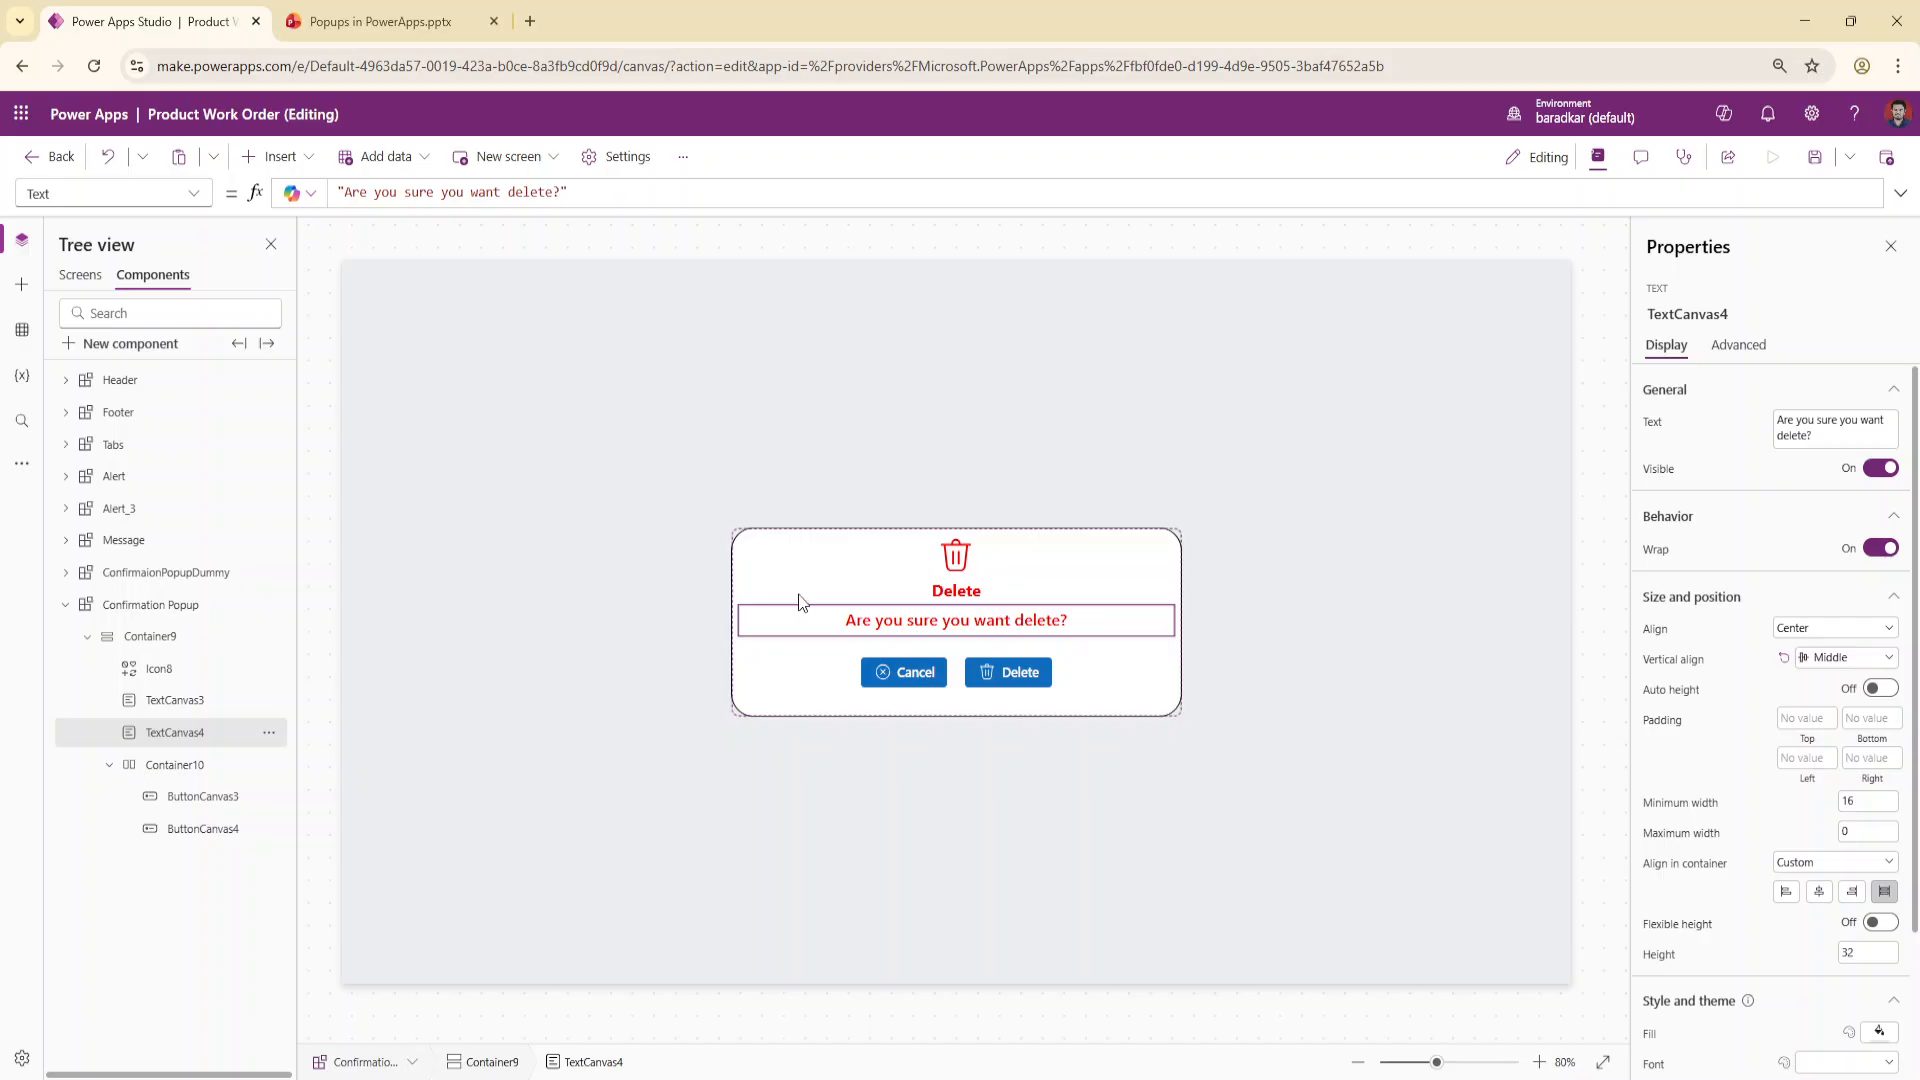
{"action": "left_click", "coordinate": [165, 605]}
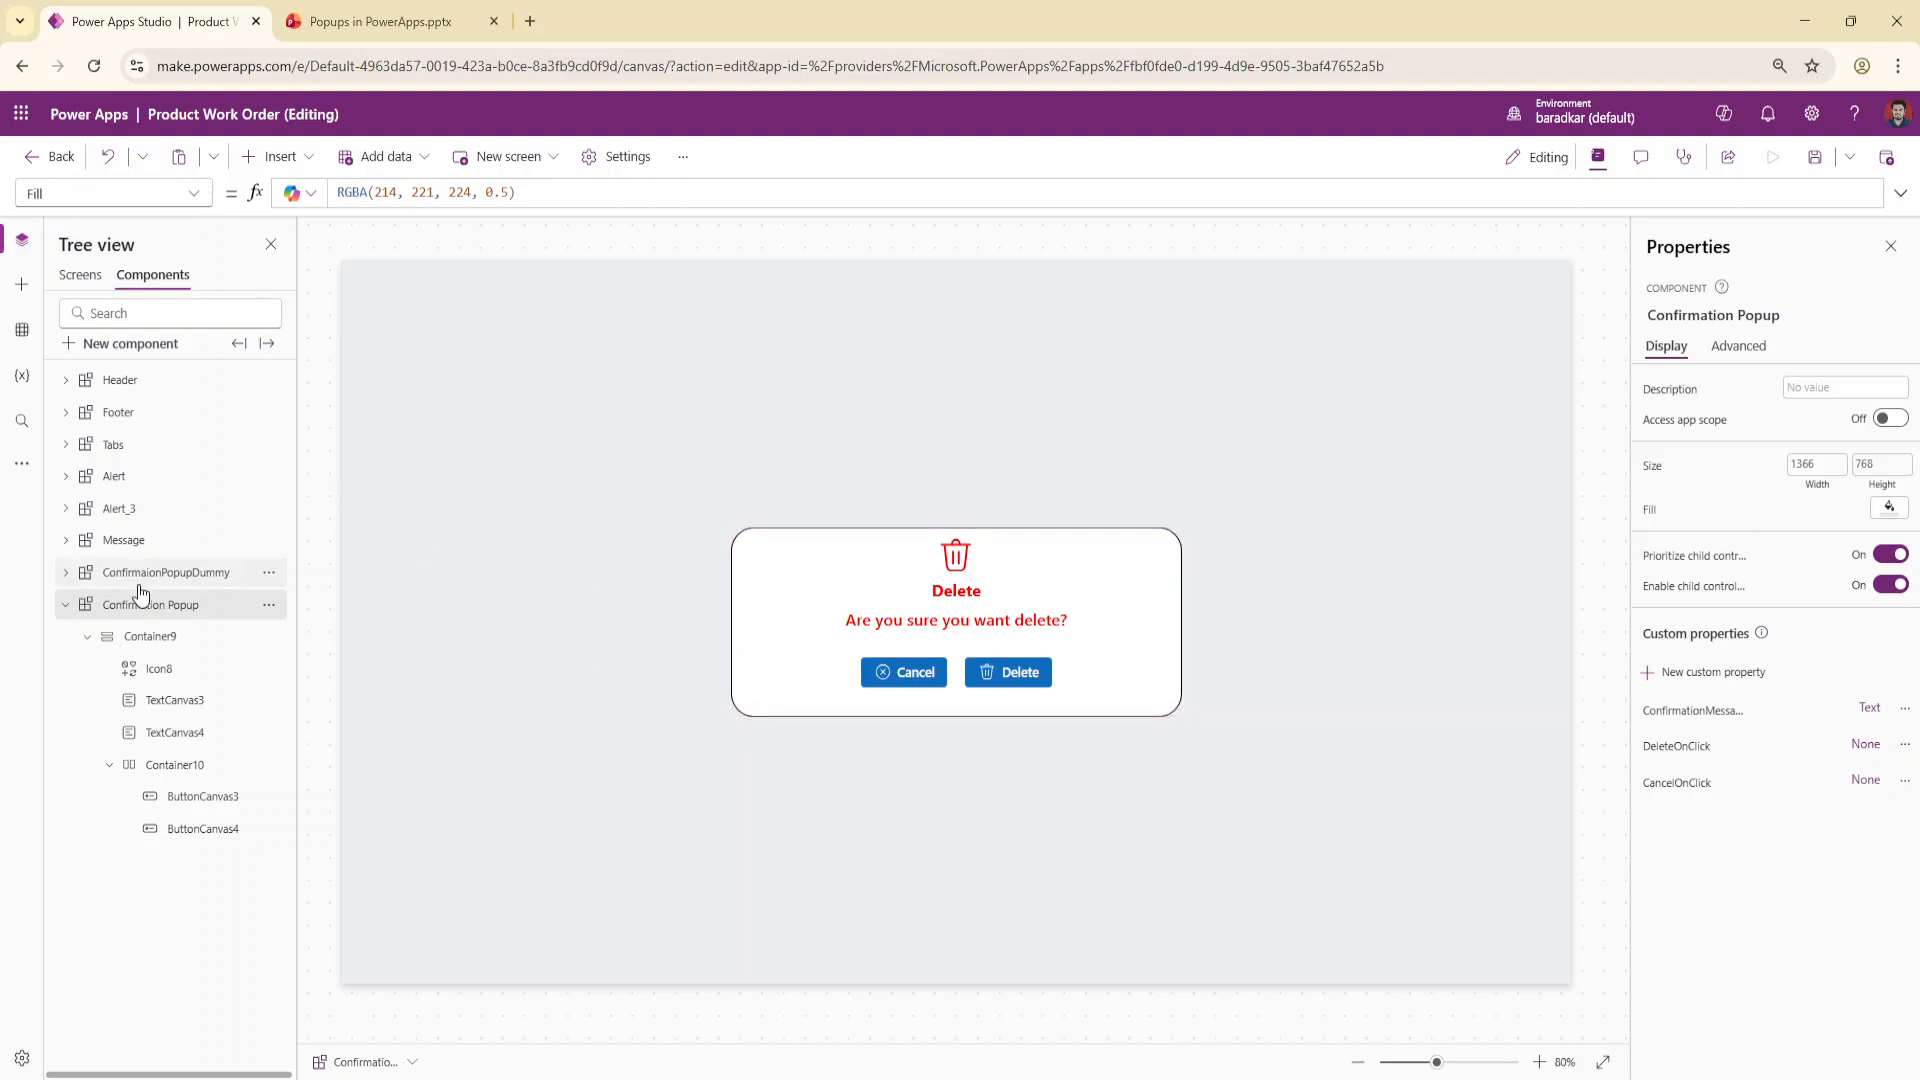
{"action": "left_click", "coordinate": [66, 605]}
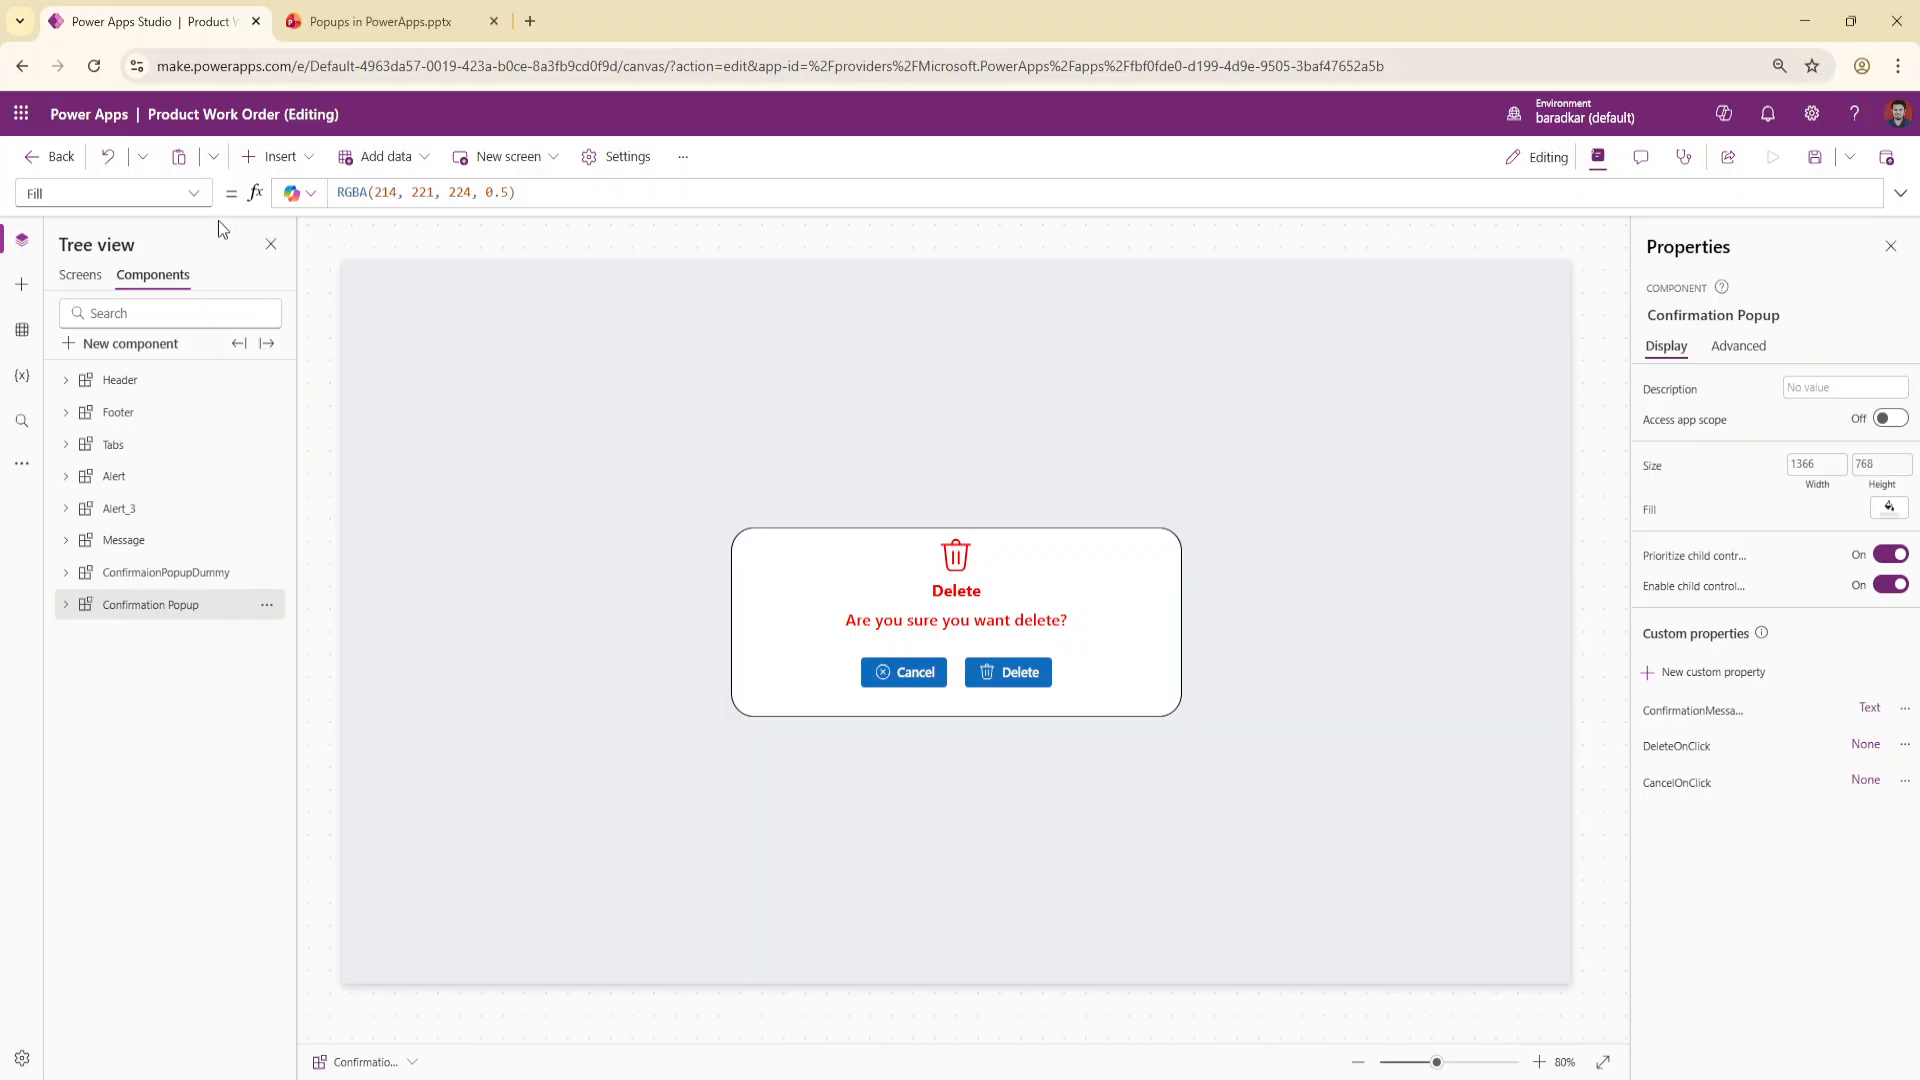
{"action": "left_click", "coordinate": [195, 195]}
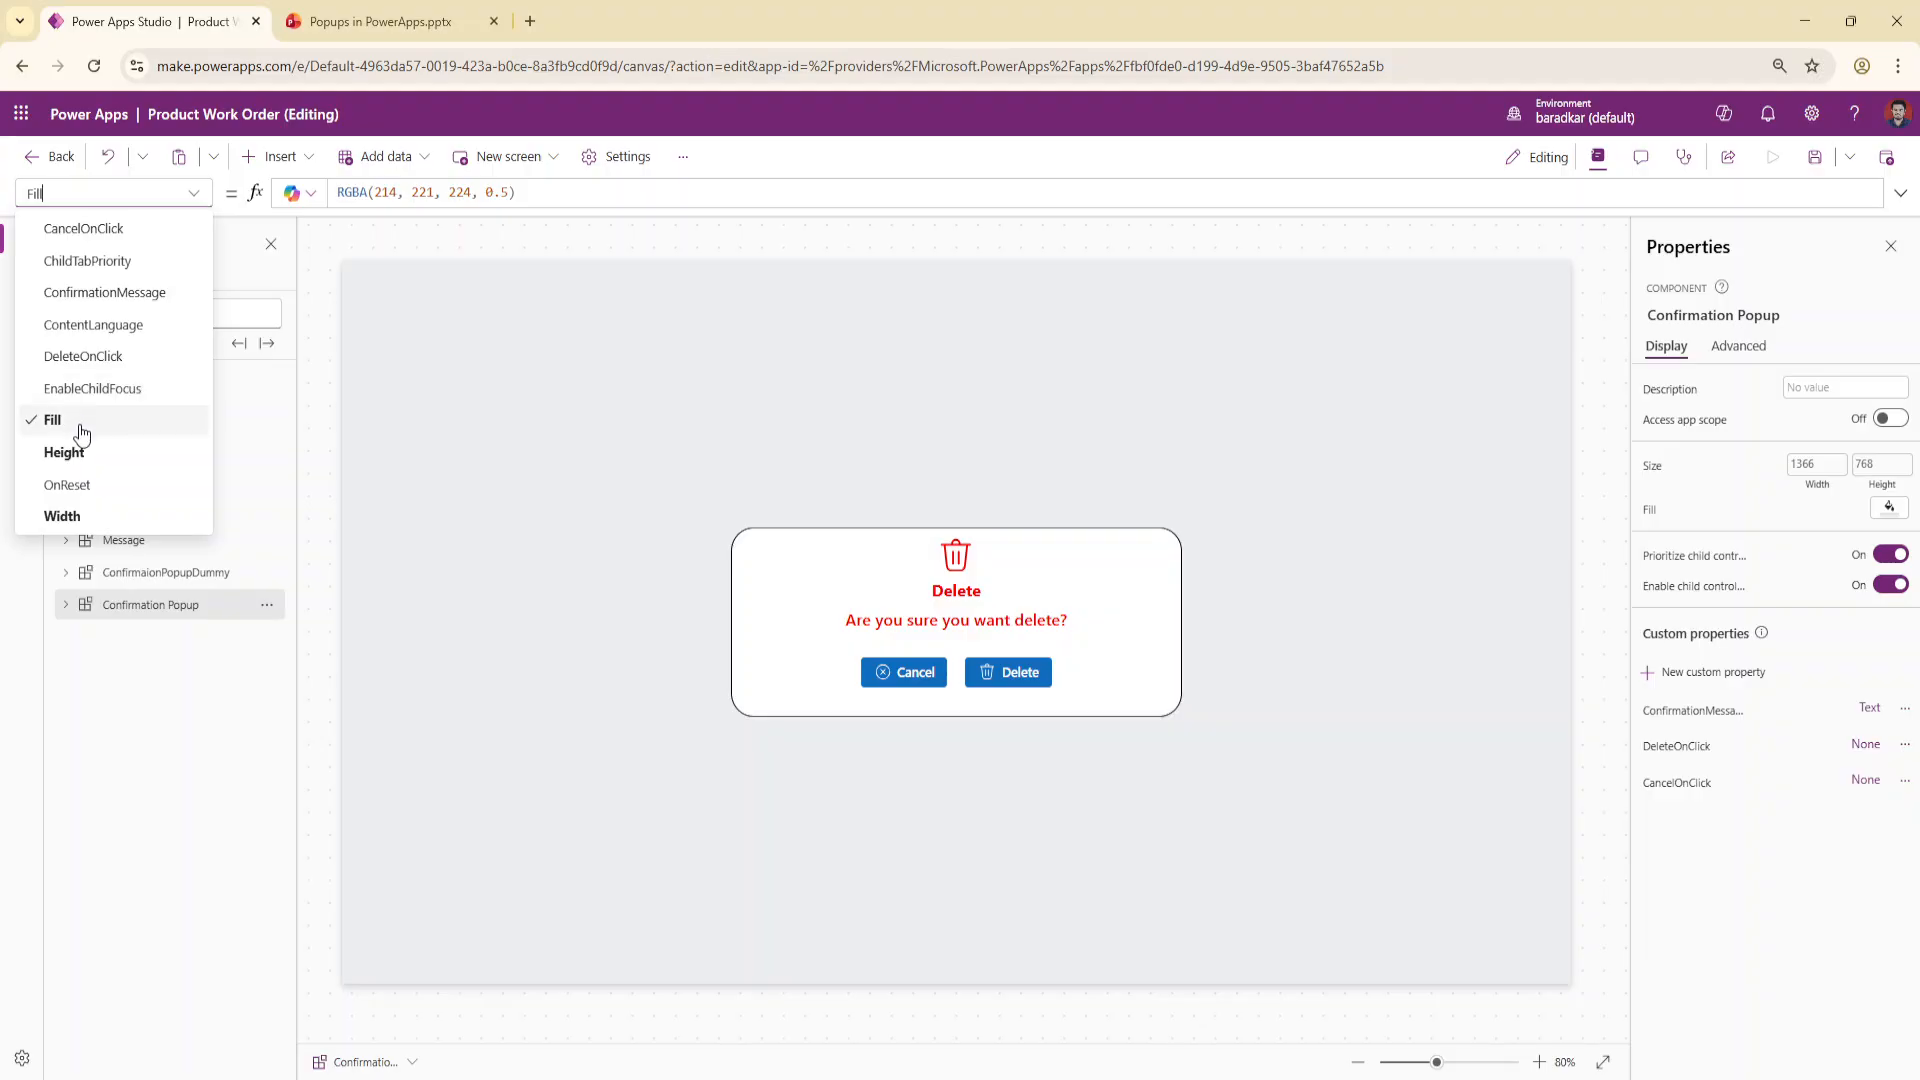
{"action": "left_click", "coordinate": [95, 299]}
{"action": "double_click", "coordinate": [358, 192]}
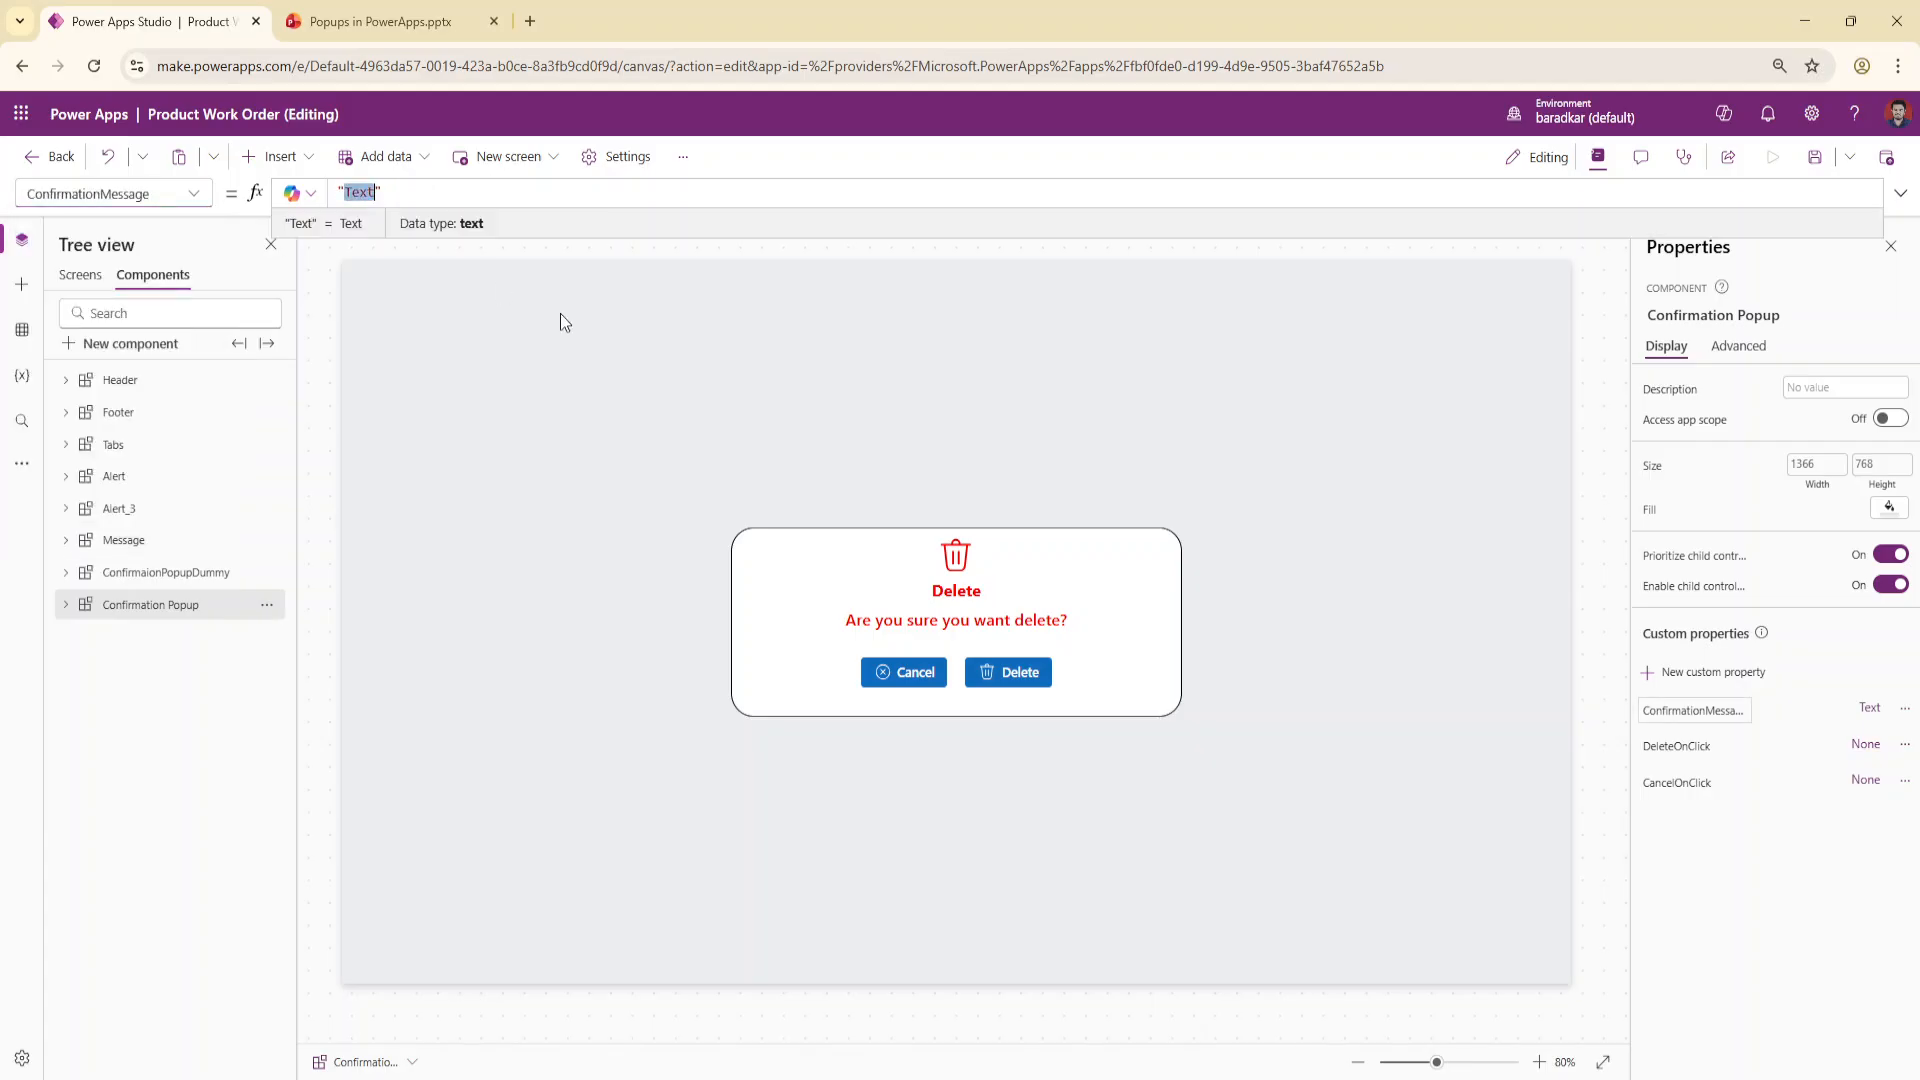
{"action": "type", "text": "Are"}
{"action": "type", "text": " you "}
{"action": "type", "text": "sure y"}
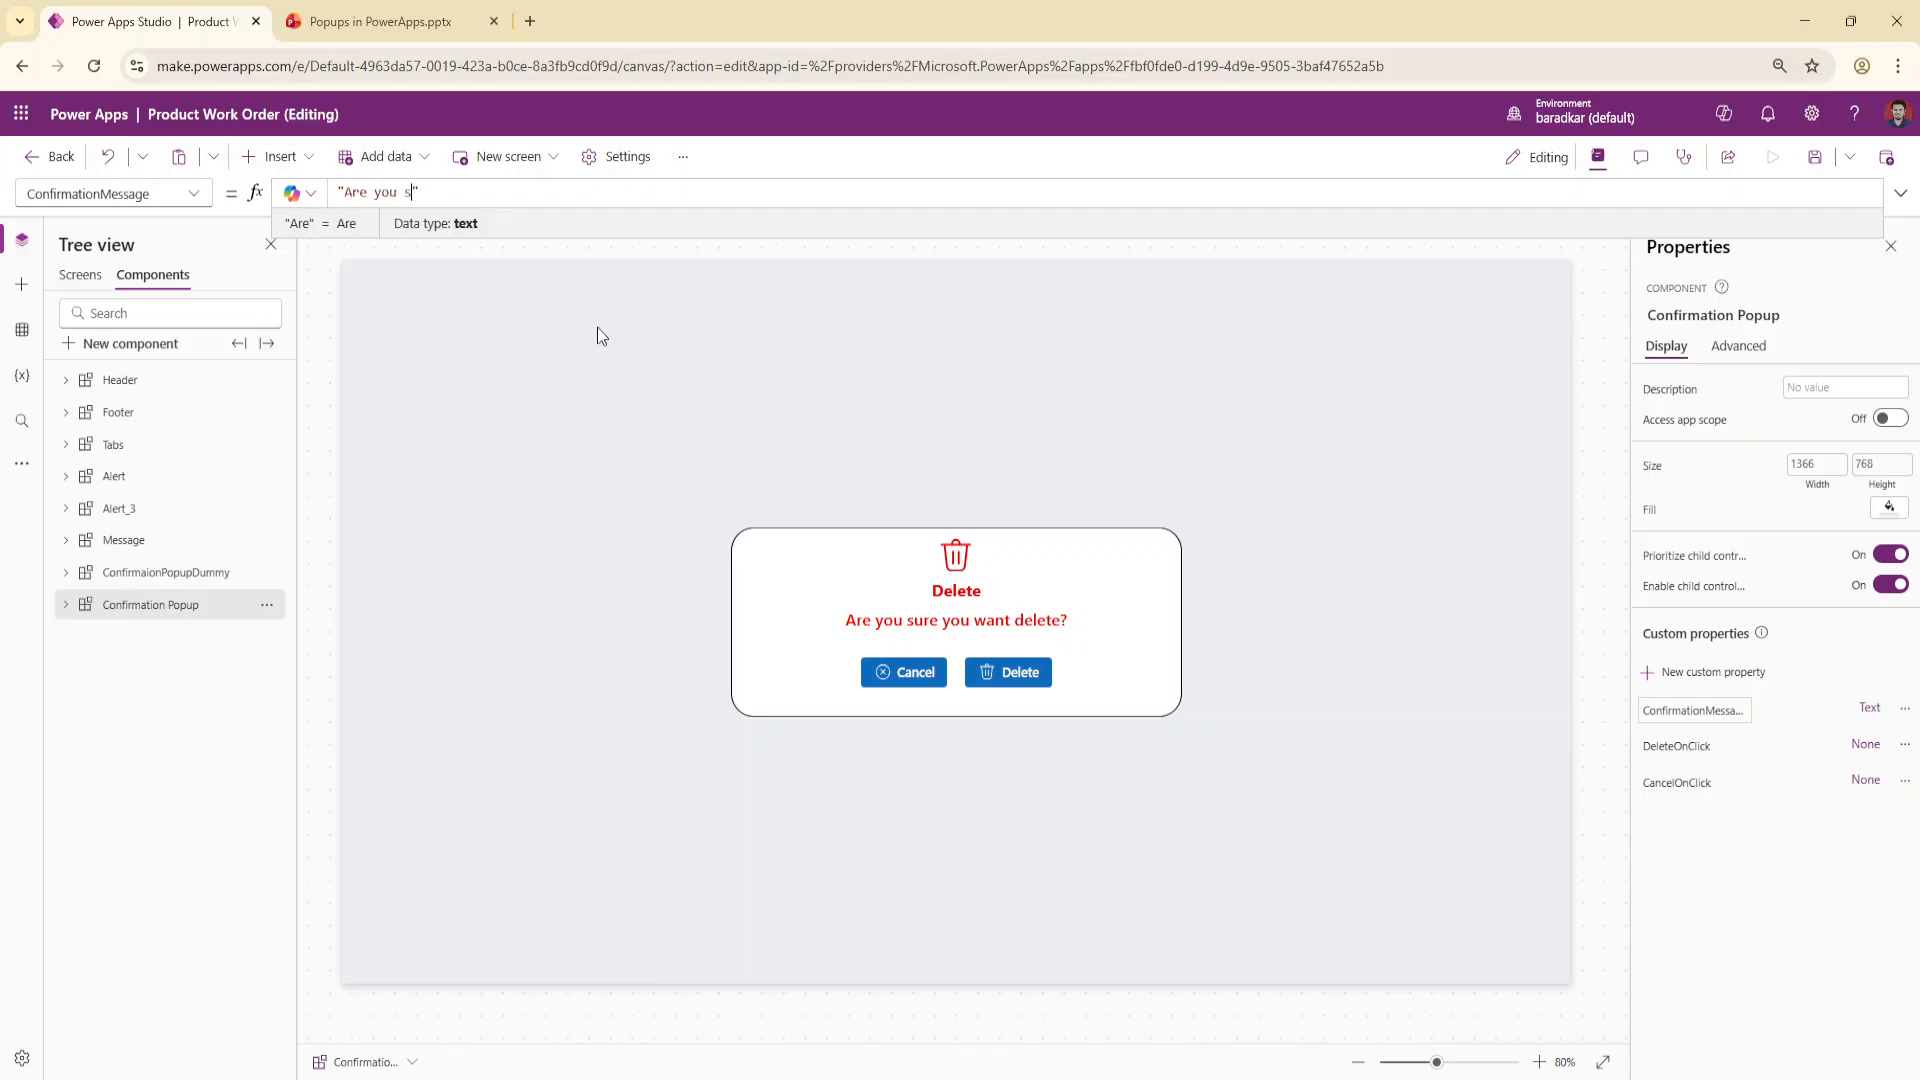
{"action": "type", "text": "ou w"}
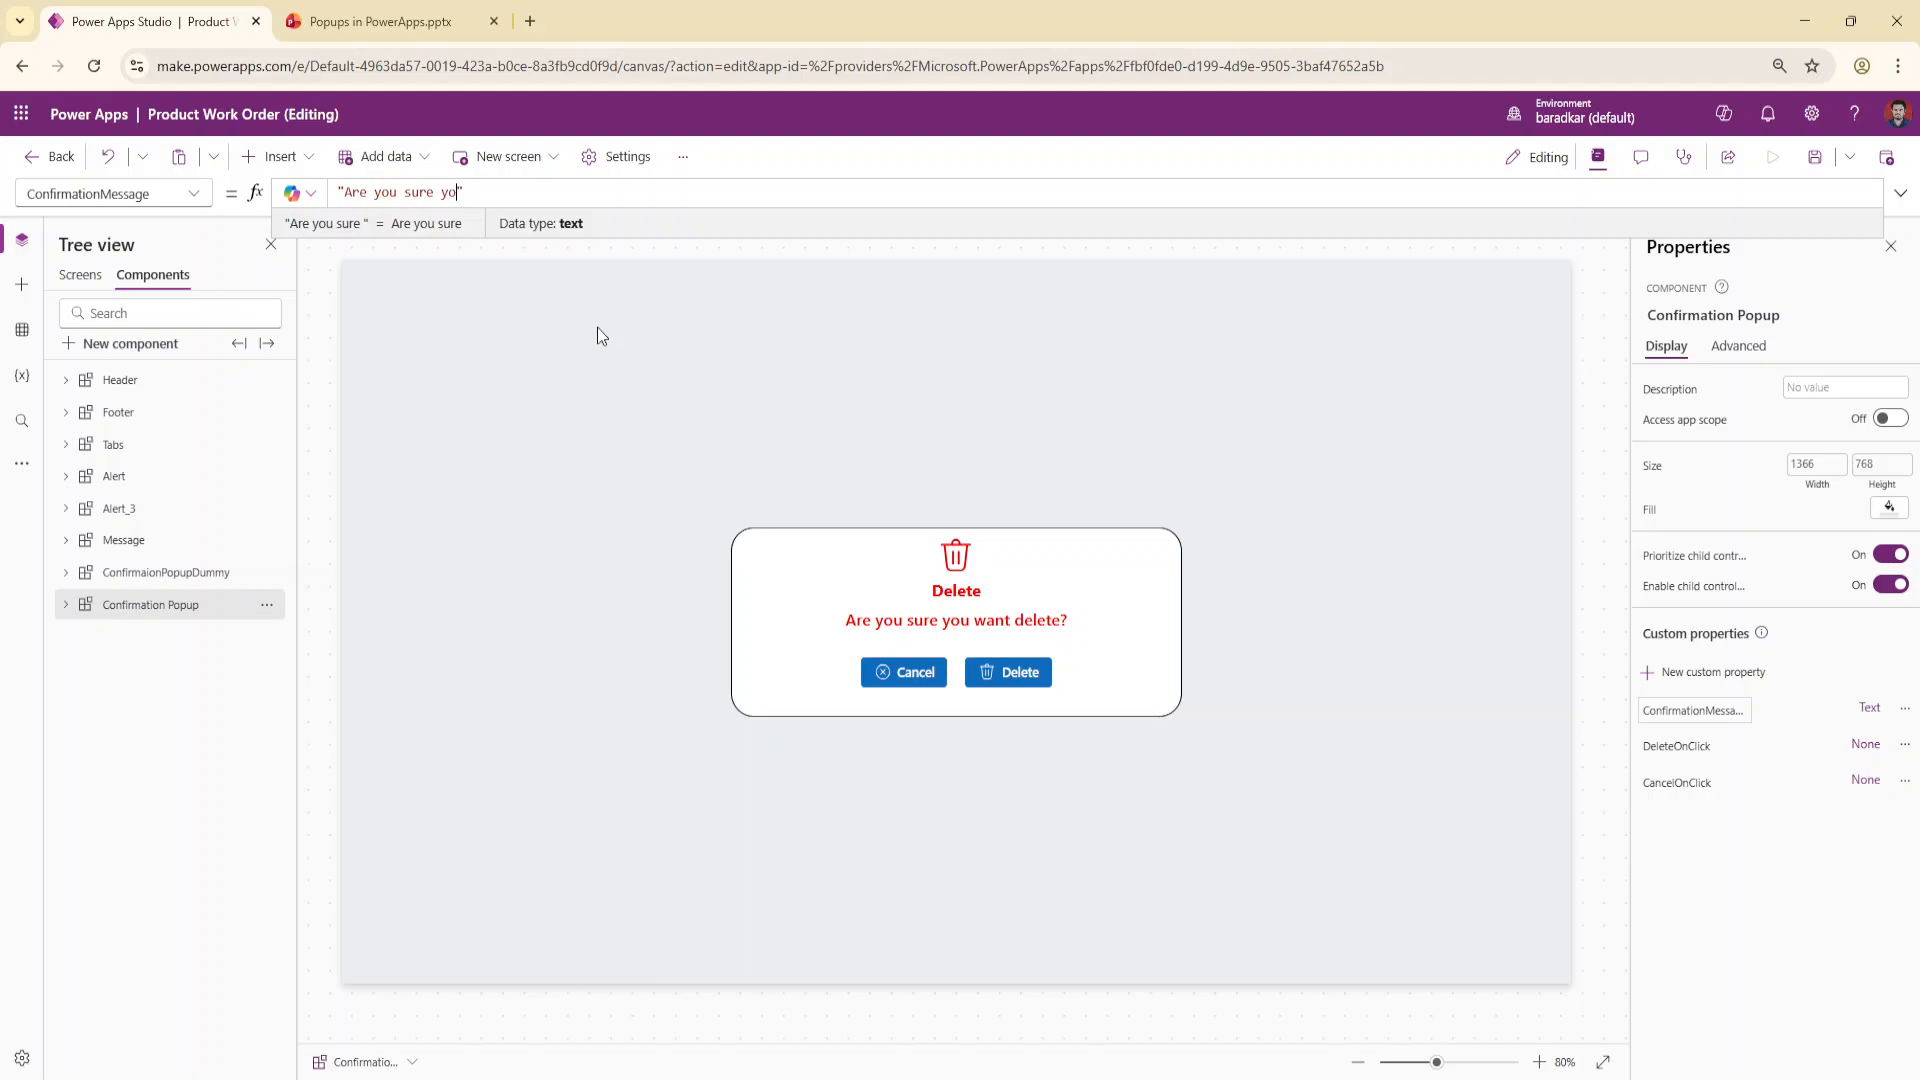
{"action": "type", "text": "ant to d"}
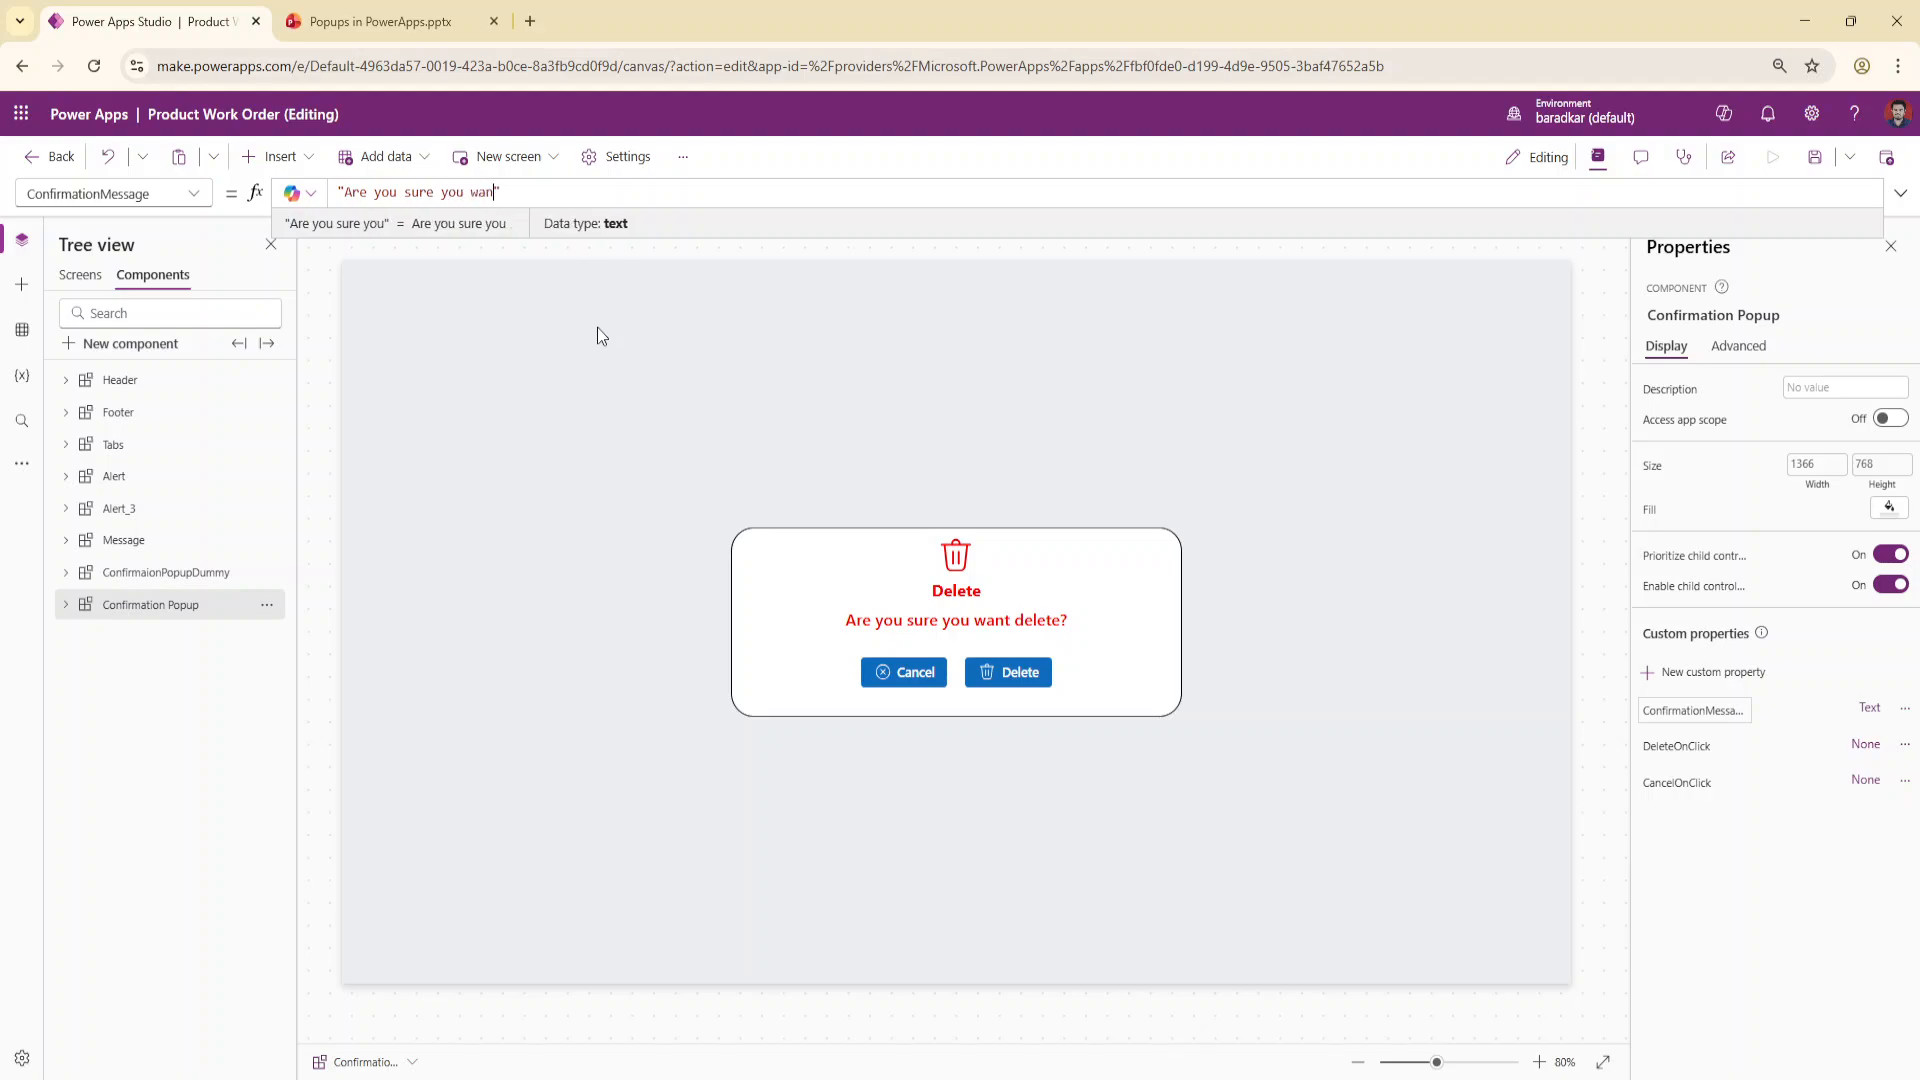
{"action": "type", "text": "elete t"}
{"action": "type", "text": "his reques"}
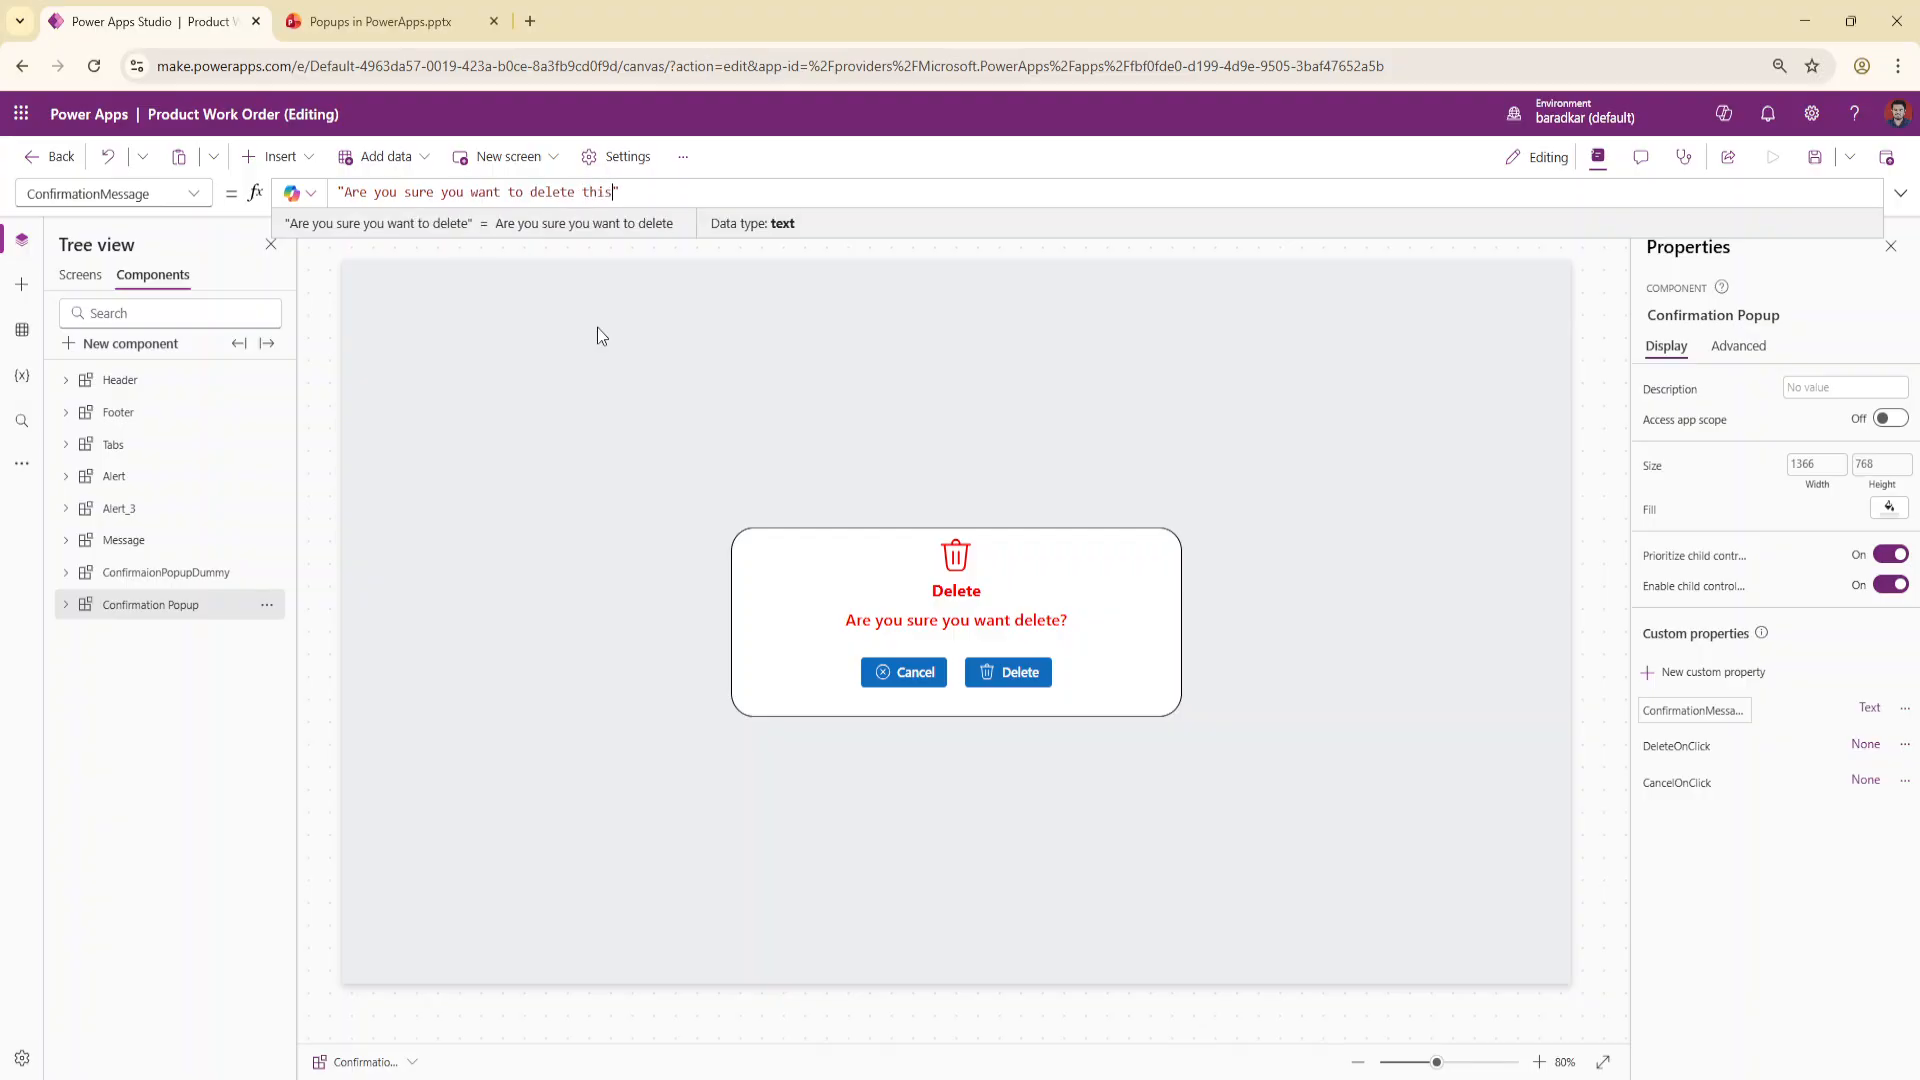
{"action": "type", "text": "t?"}
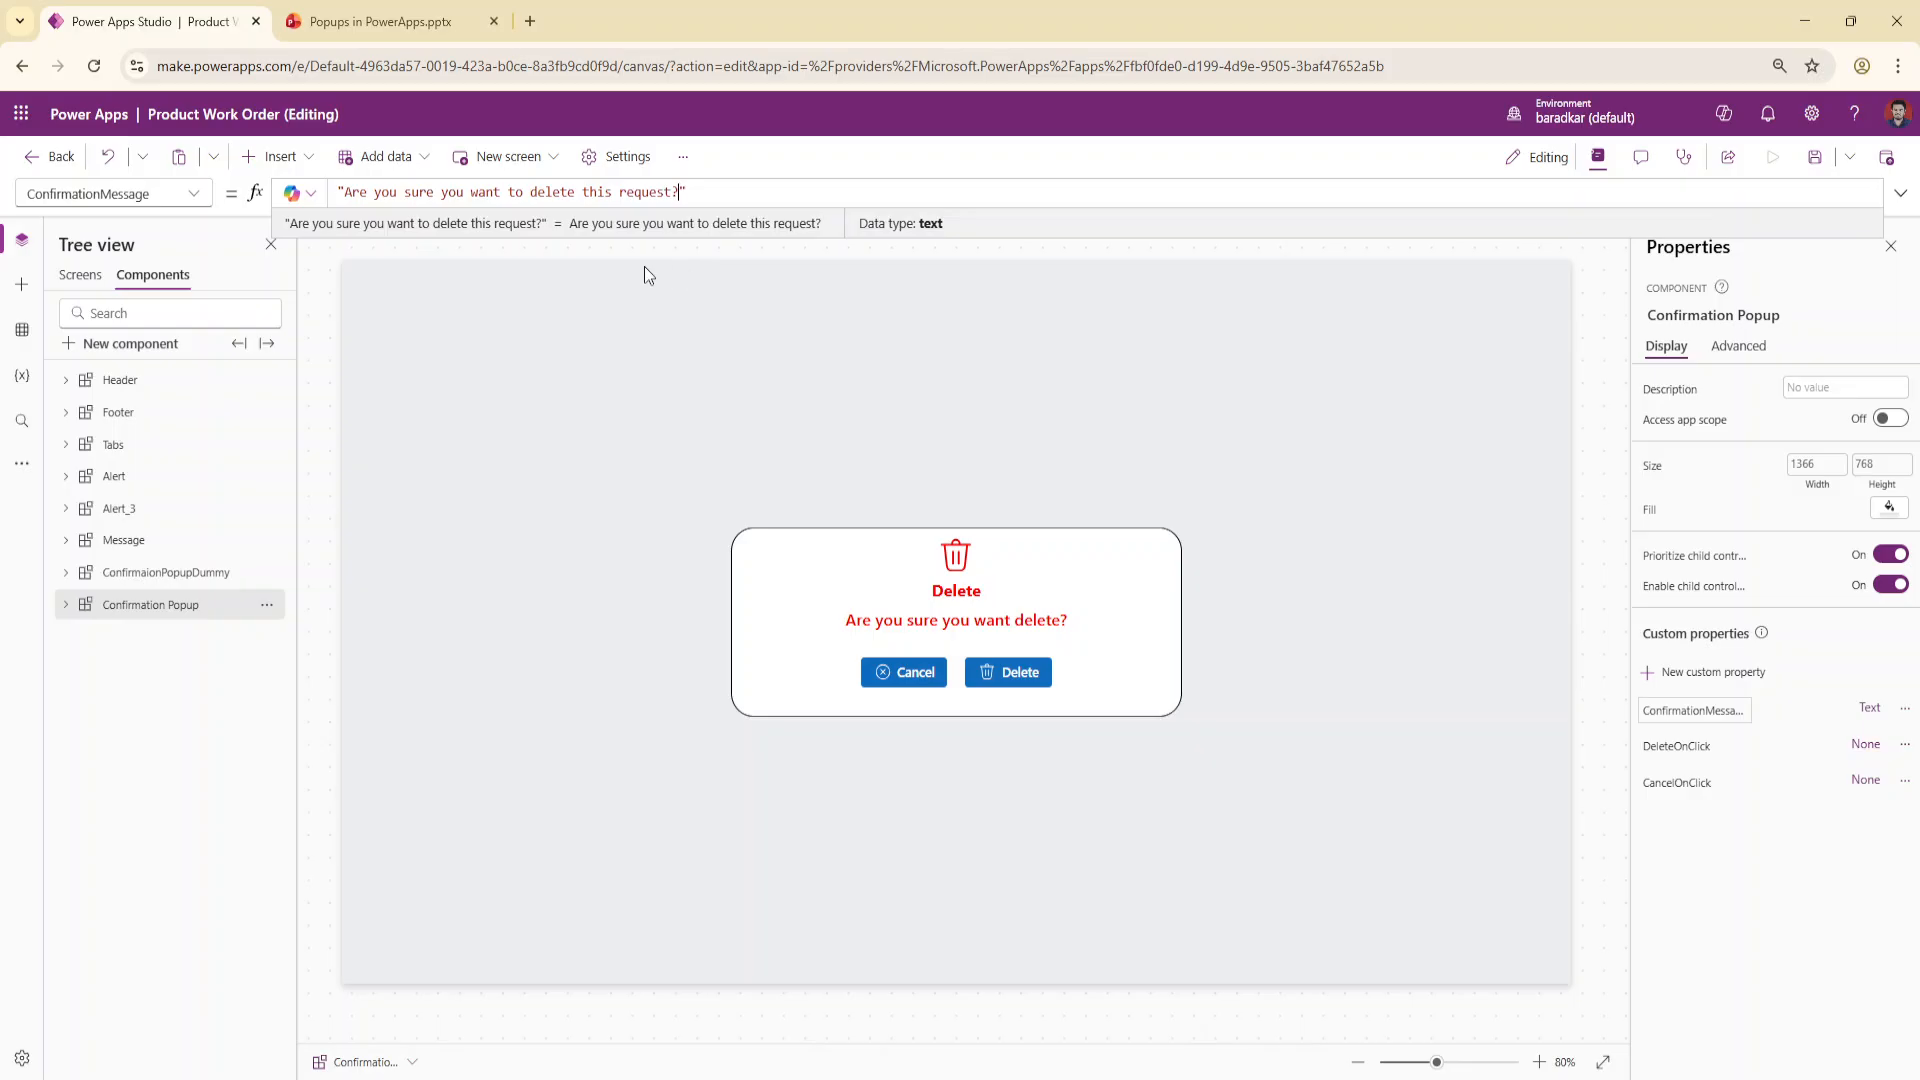
{"action": "left_click", "coordinate": [189, 613]}
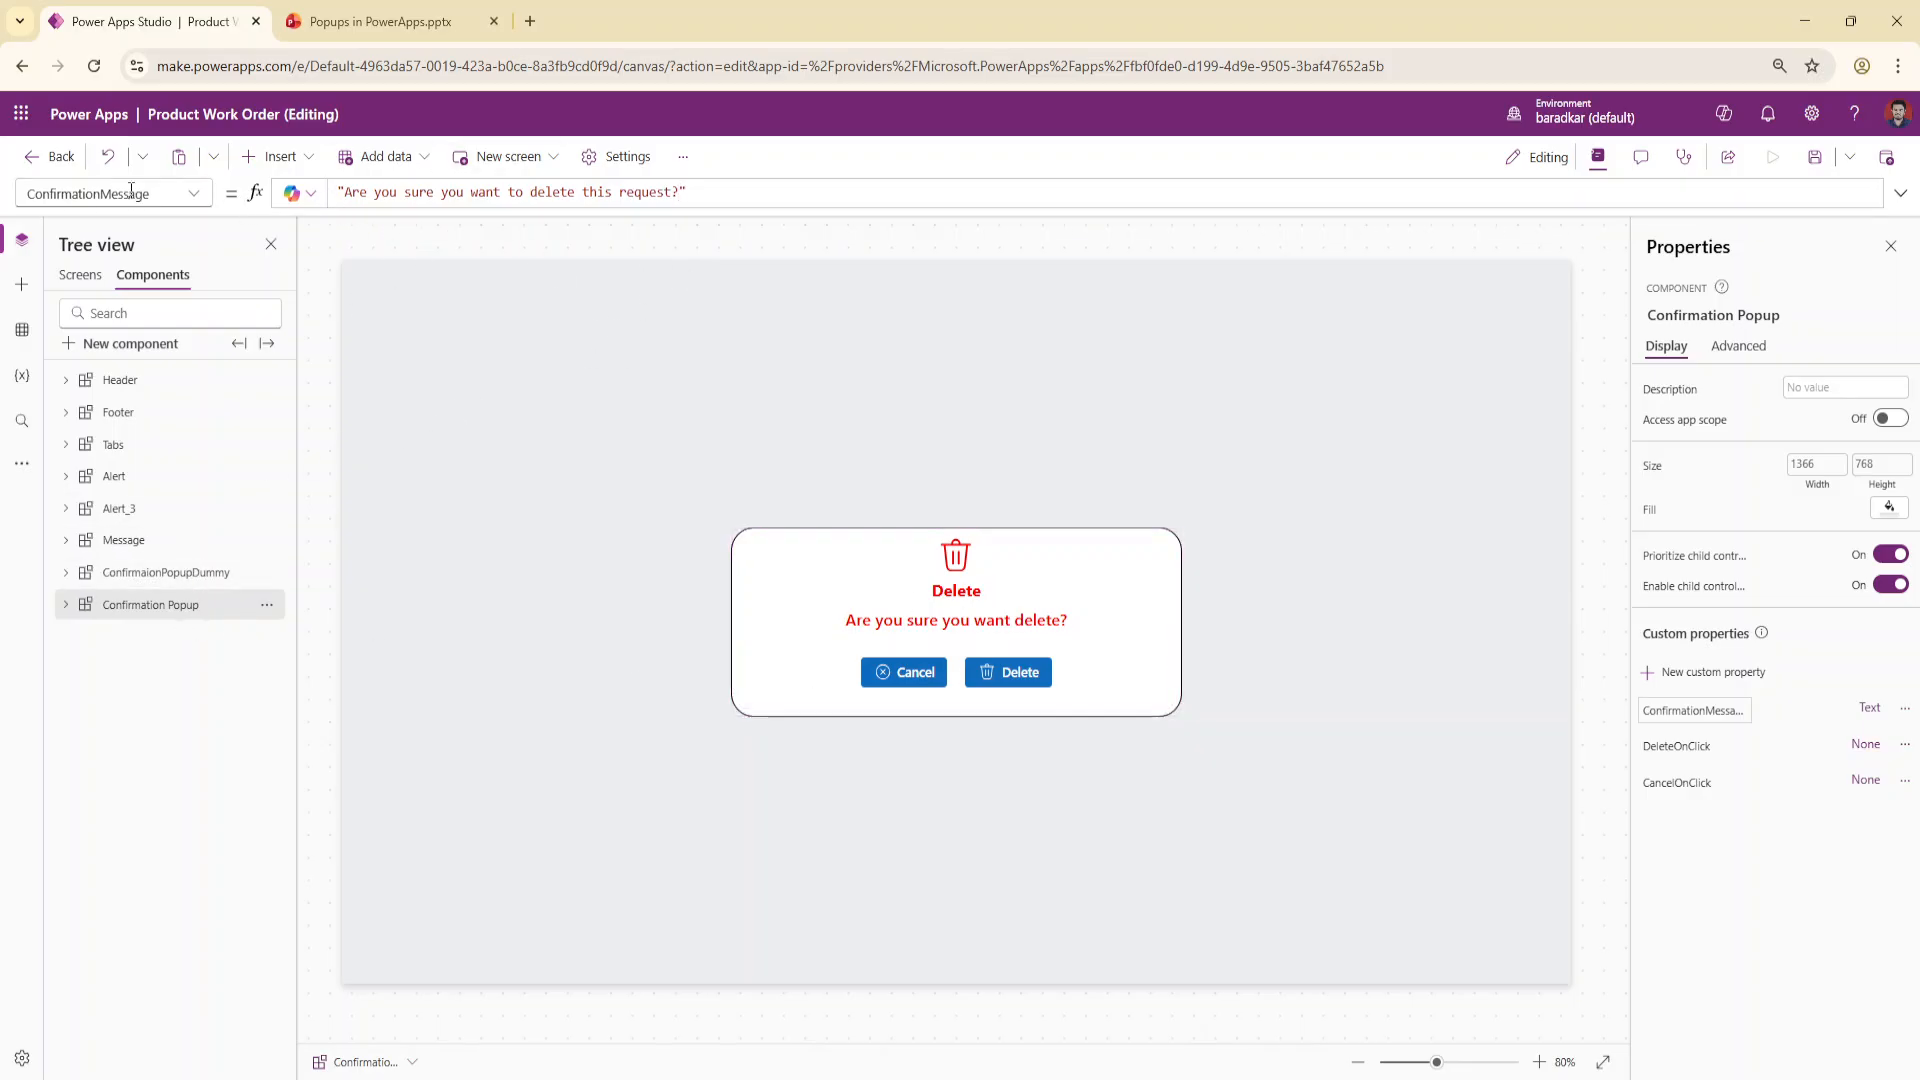
Bind the Text property of the popup's message label to 'Confirmation Popup'.ConfirmationMessage
{"action": "left_click", "coordinate": [992, 627]}
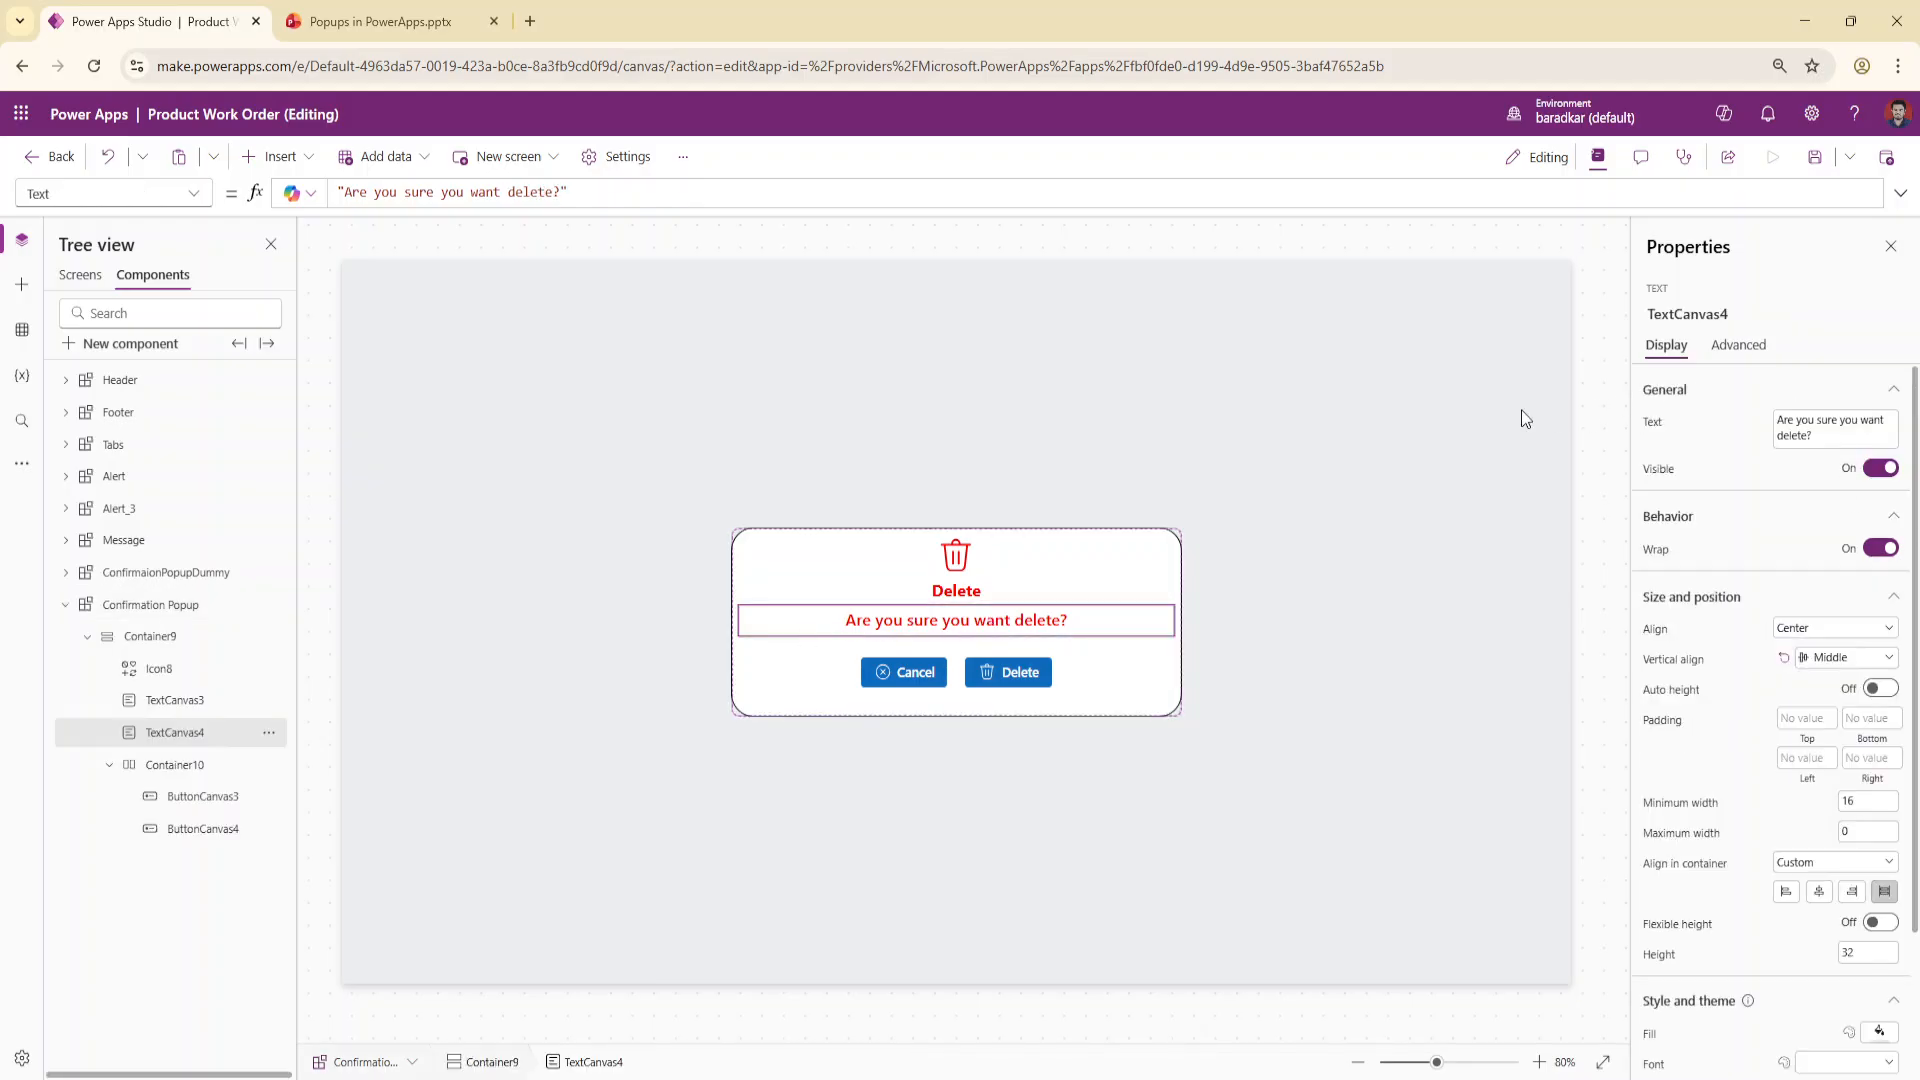
{"action": "left_click", "coordinate": [1653, 430]}
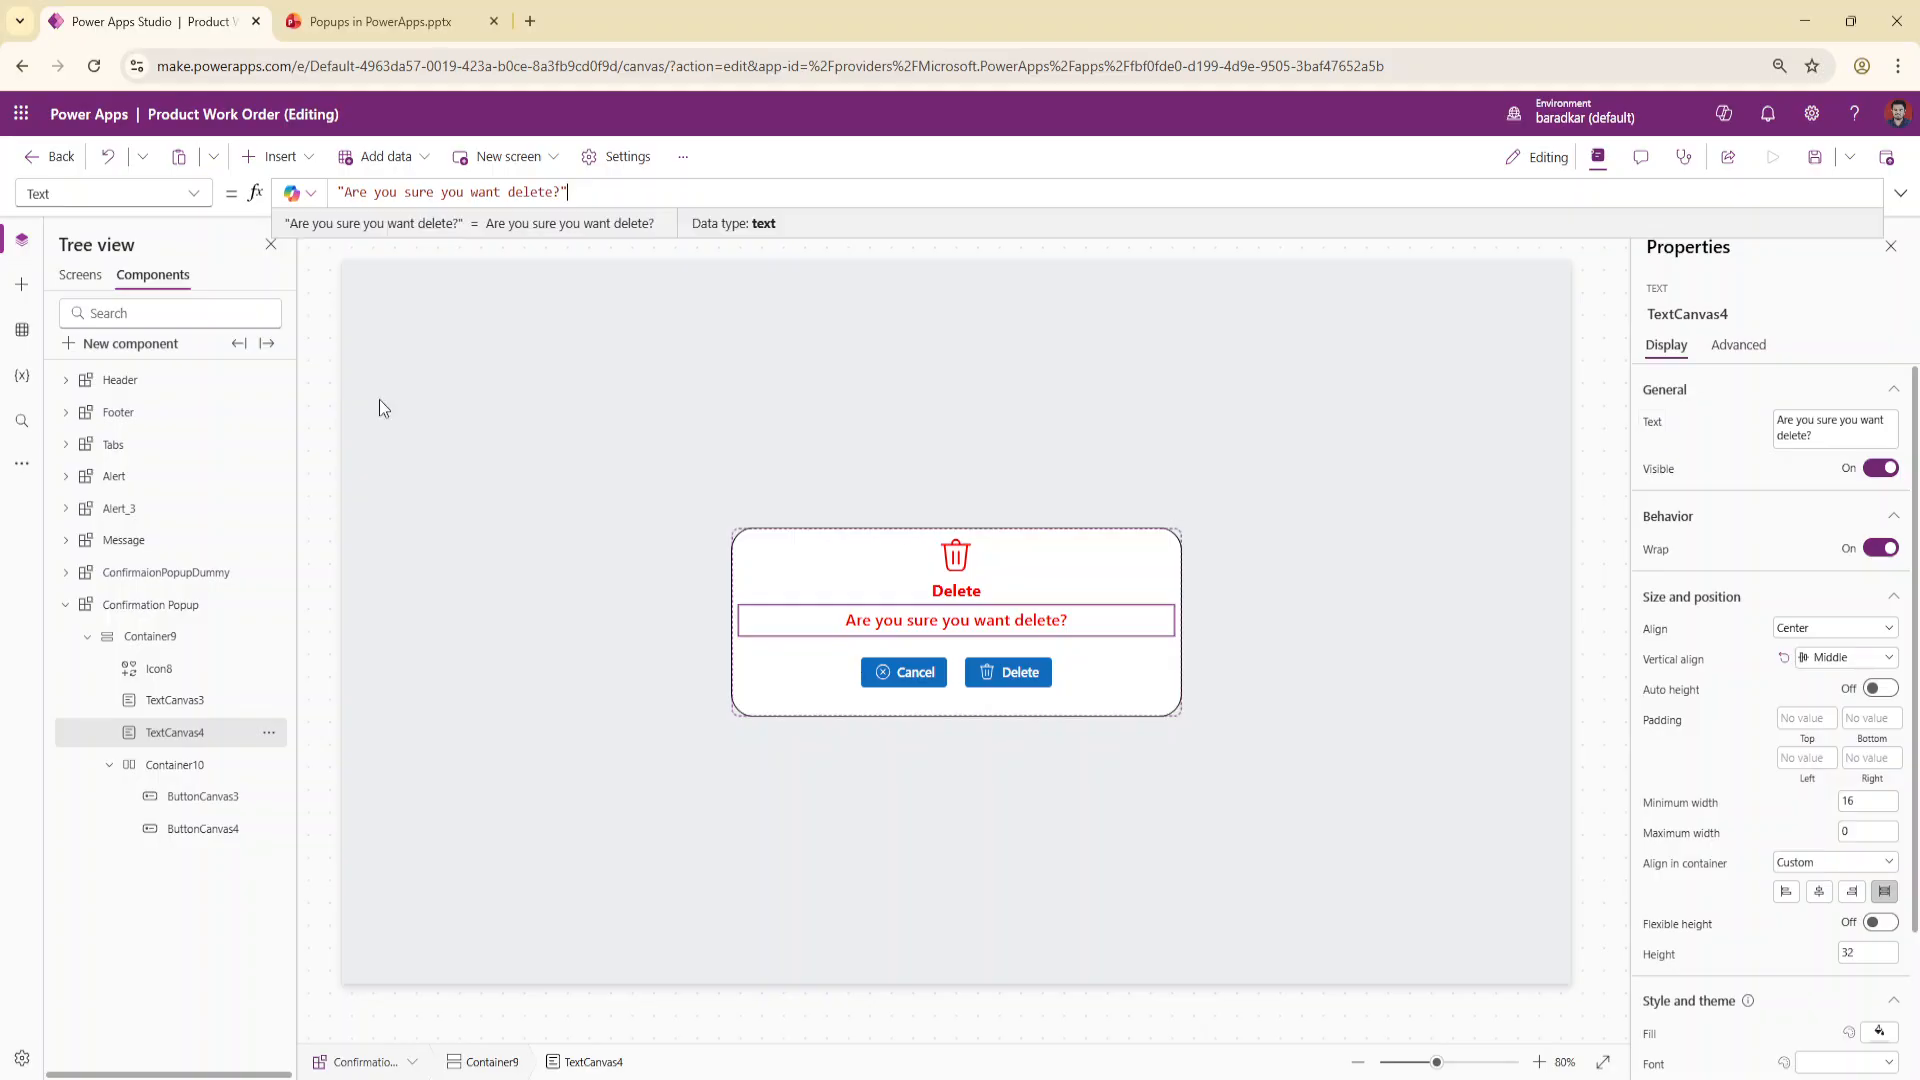
{"action": "left_click", "coordinate": [194, 194]}
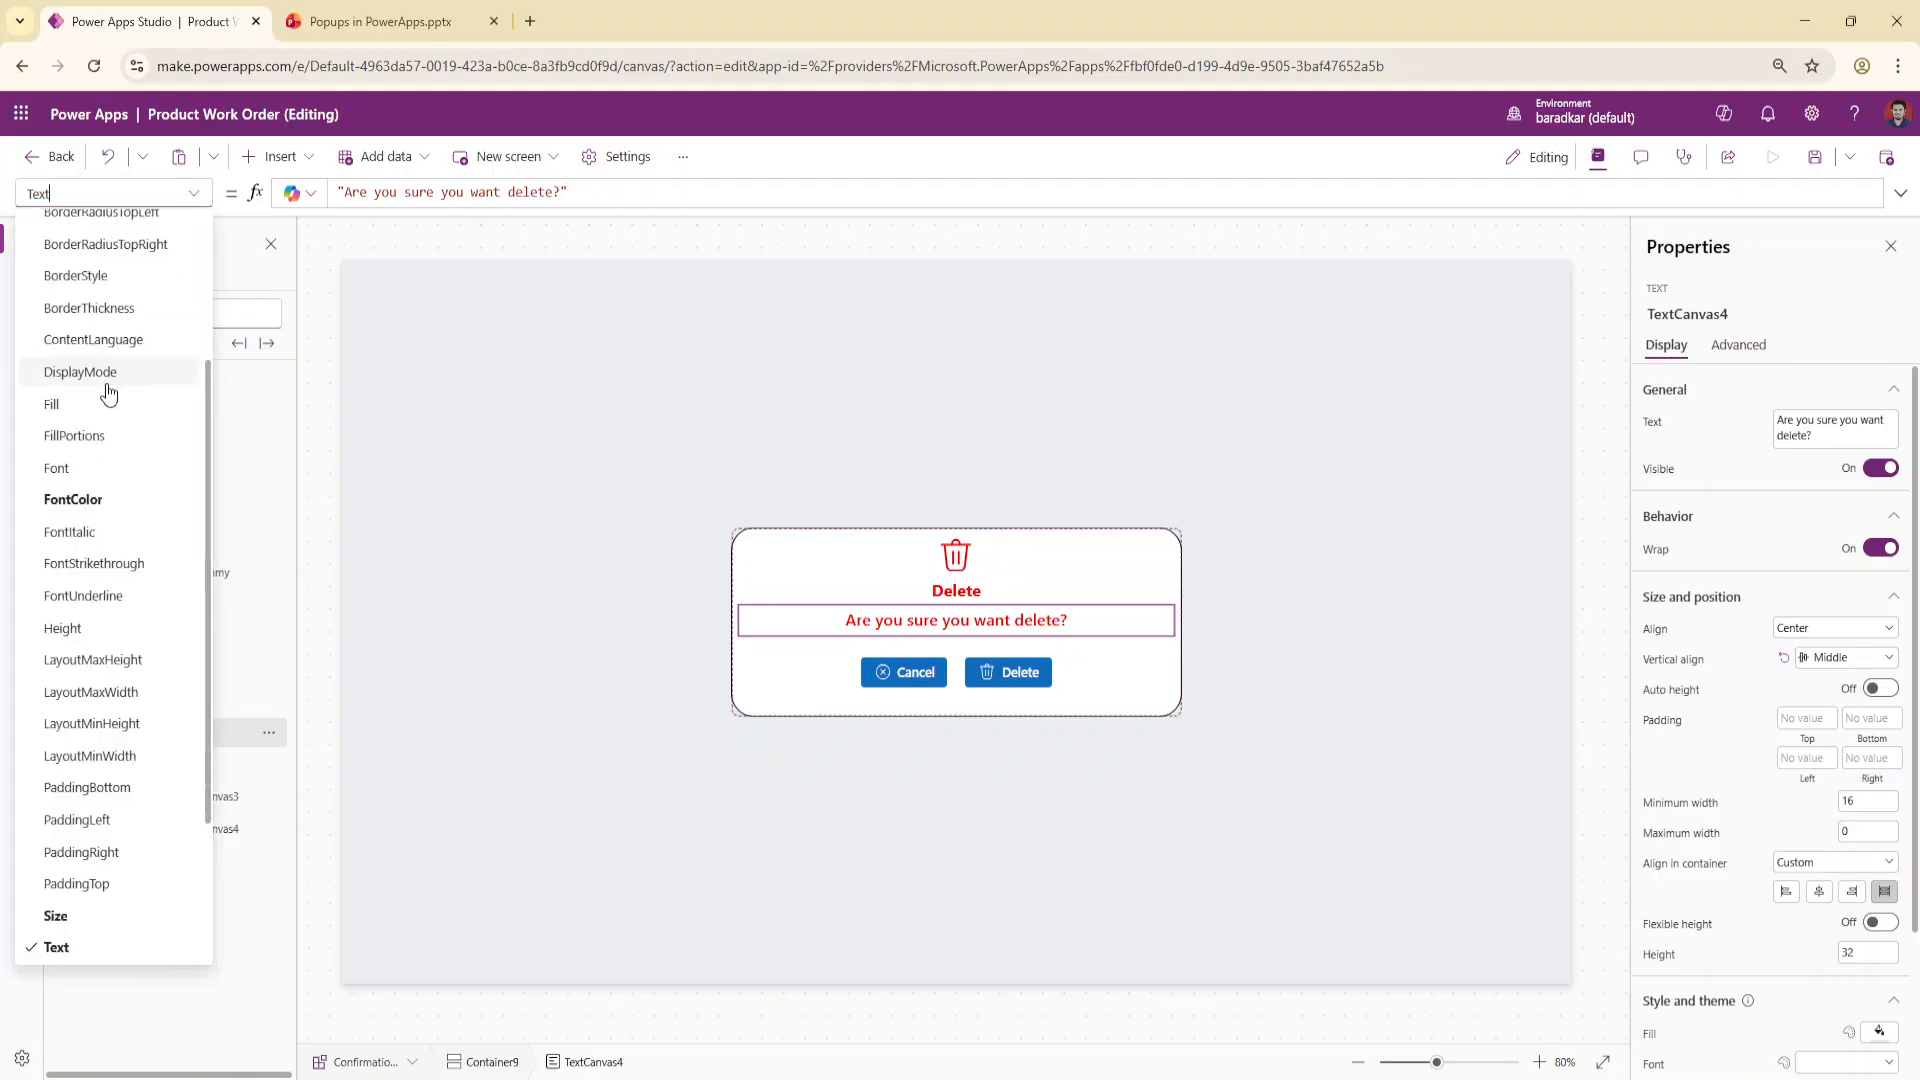
{"action": "scroll", "coordinate": [125, 300], "scroll_direction": "up", "scroll_amount": 3}
{"action": "scroll", "coordinate": [108, 586], "scroll_direction": "down", "scroll_amount": 2}
{"action": "scroll", "coordinate": [108, 586], "scroll_direction": "down", "scroll_amount": 2}
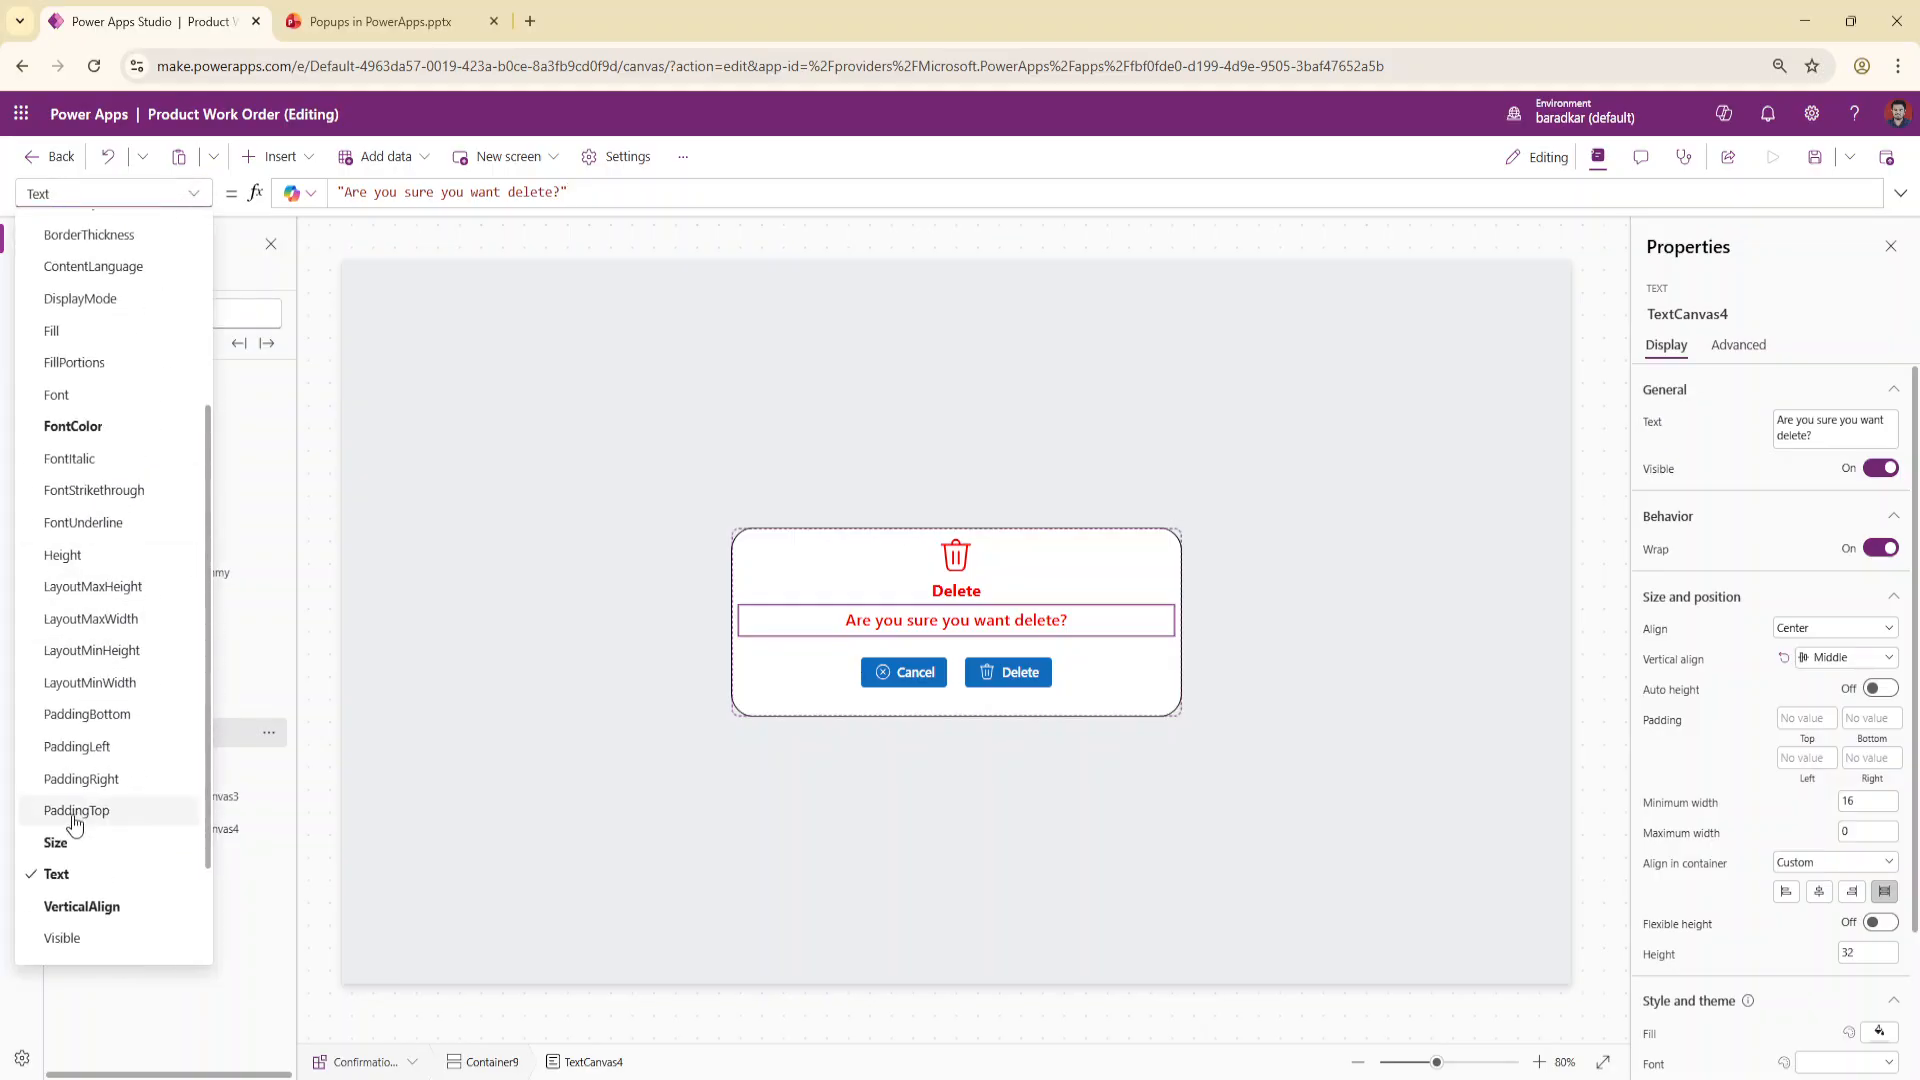
{"action": "left_click", "coordinate": [72, 880]}
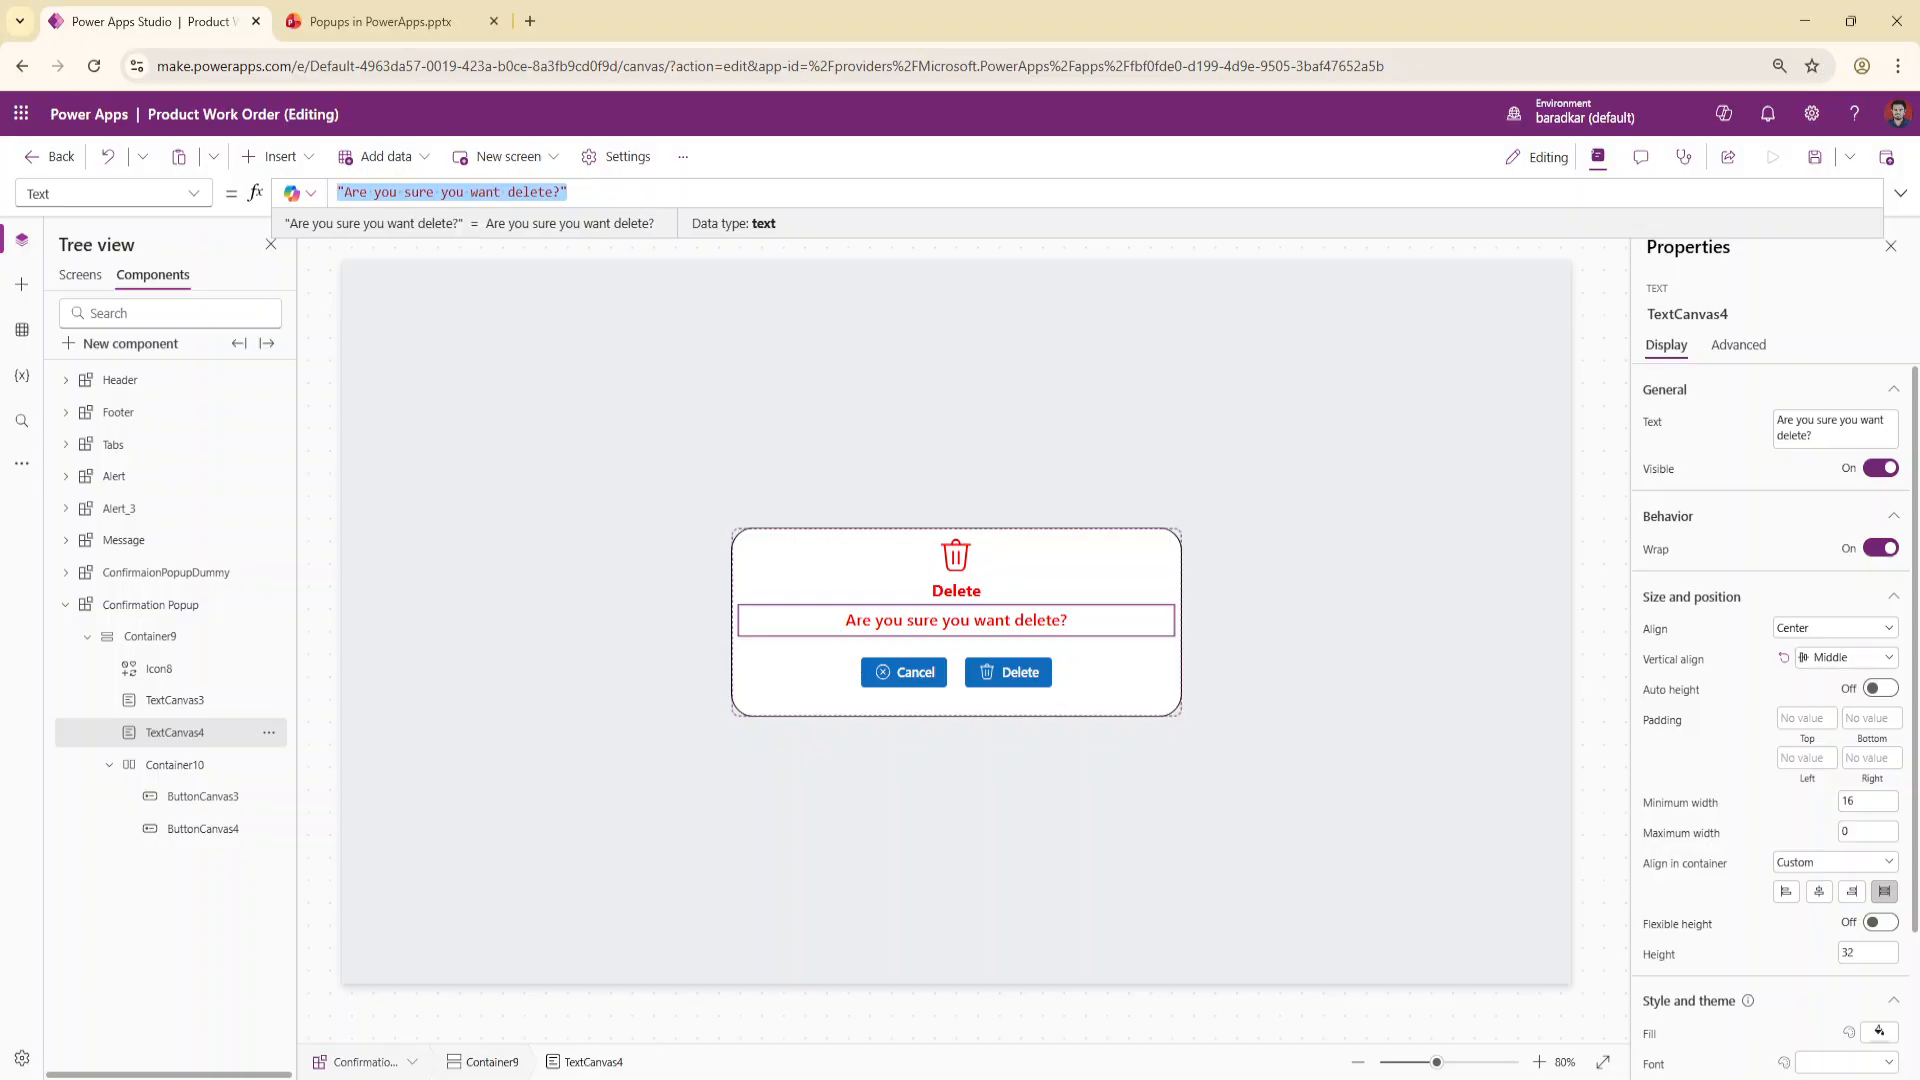
{"action": "type", "text": "Confir"}
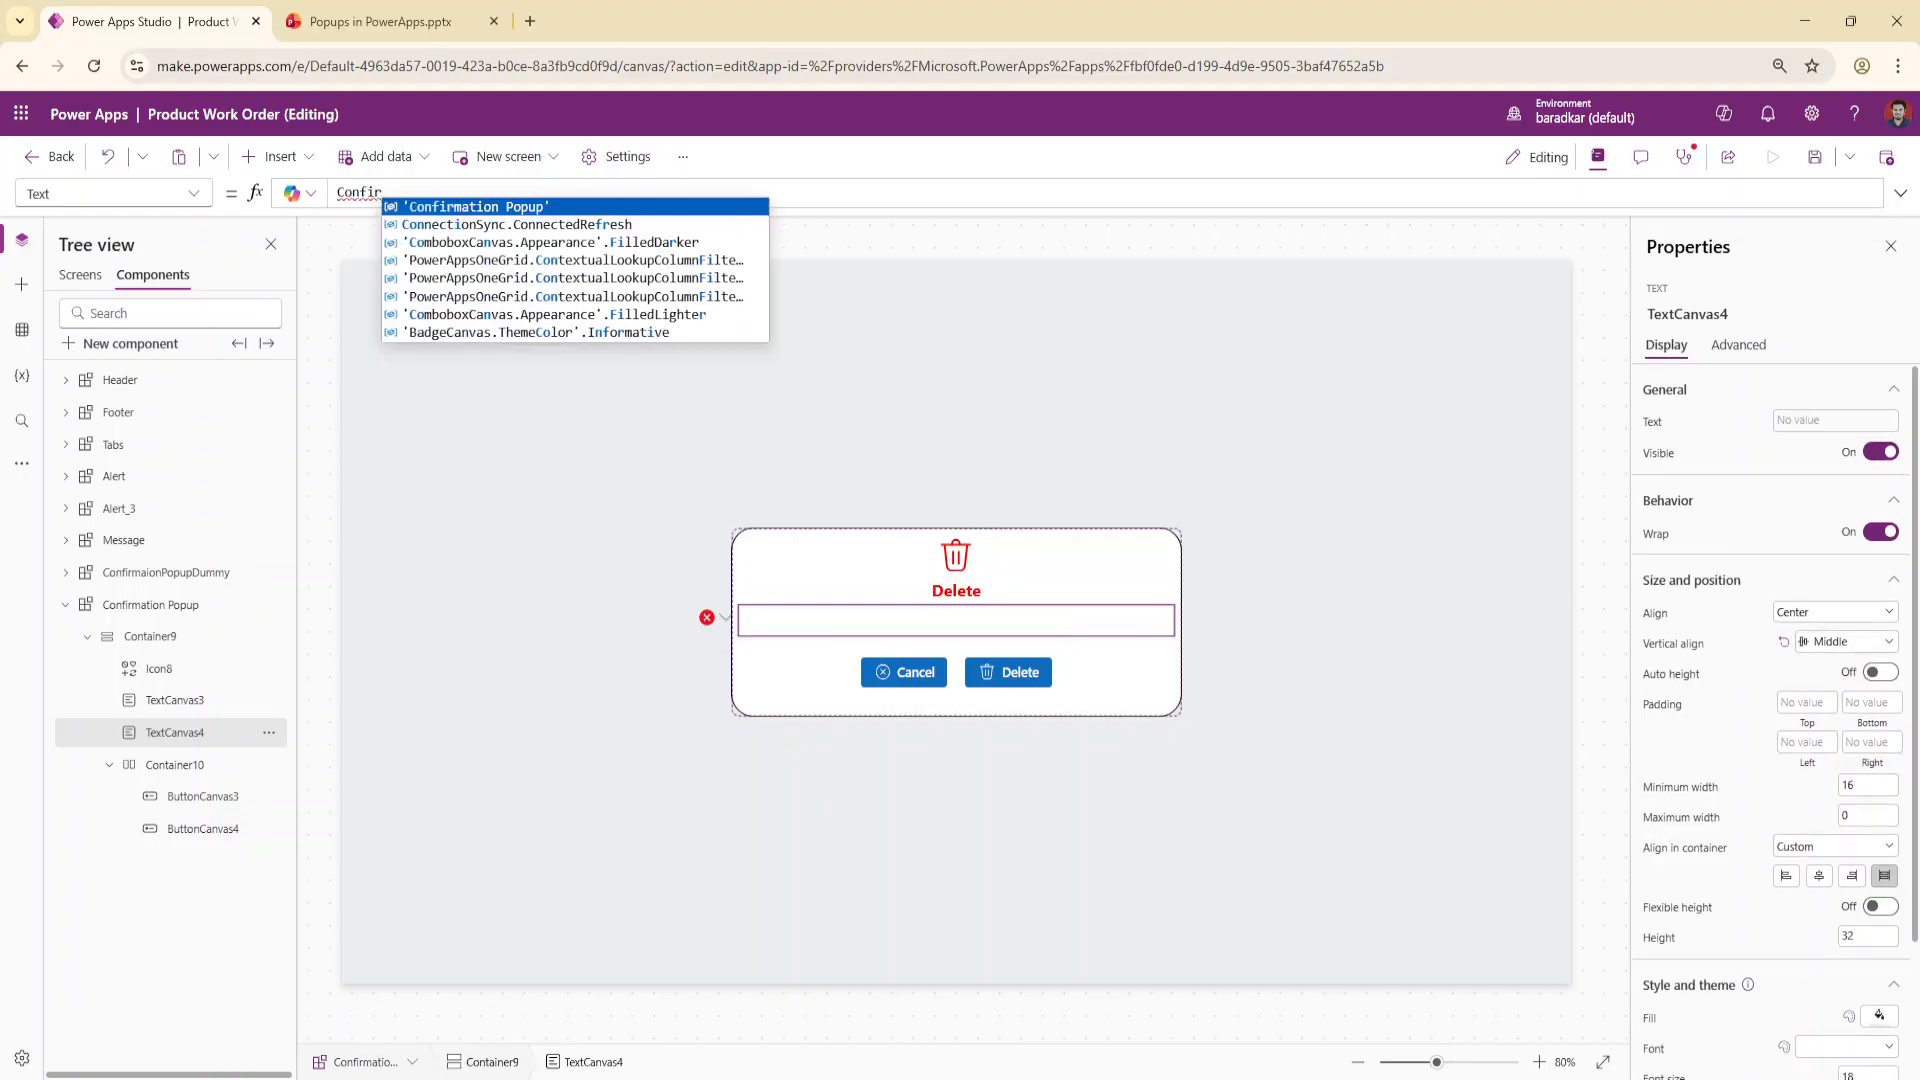
{"action": "key", "text": "Tab"}
{"action": "type", "text": "."}
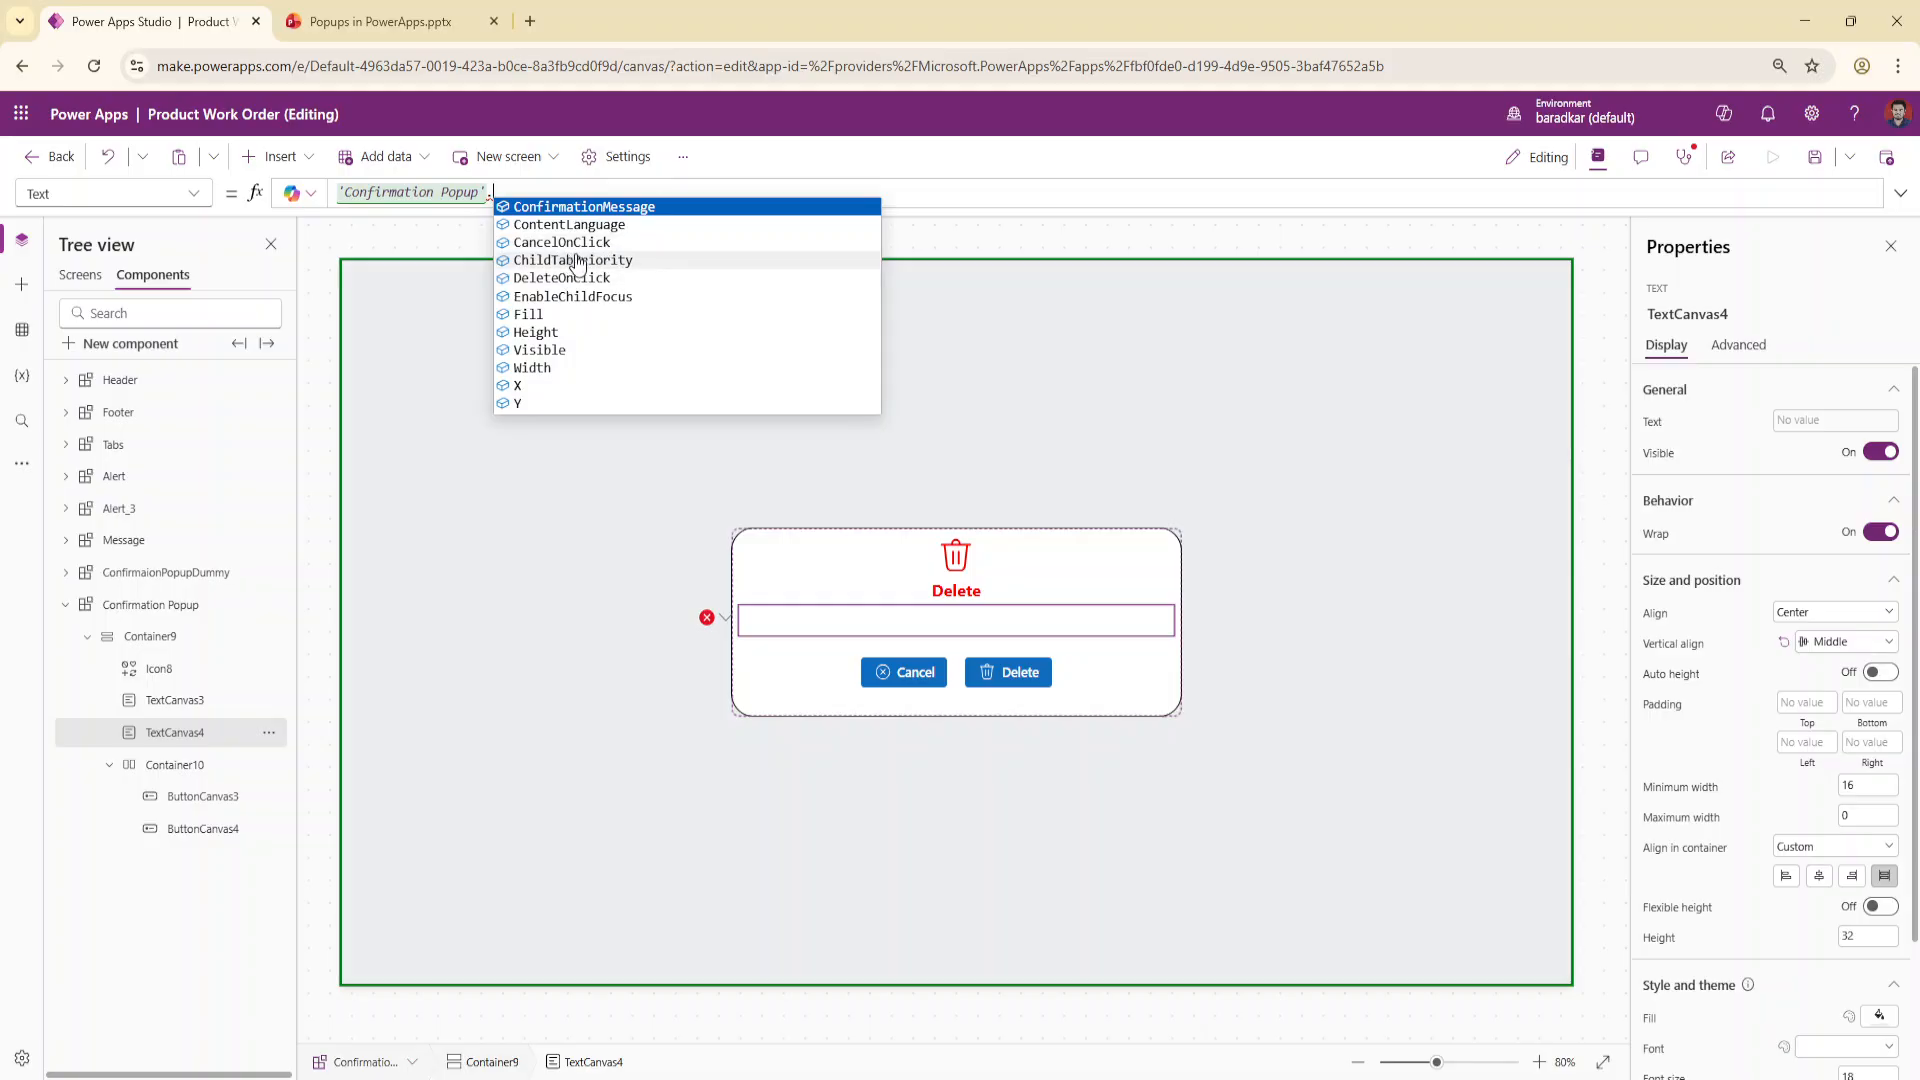
{"action": "left_click", "coordinate": [587, 207]}
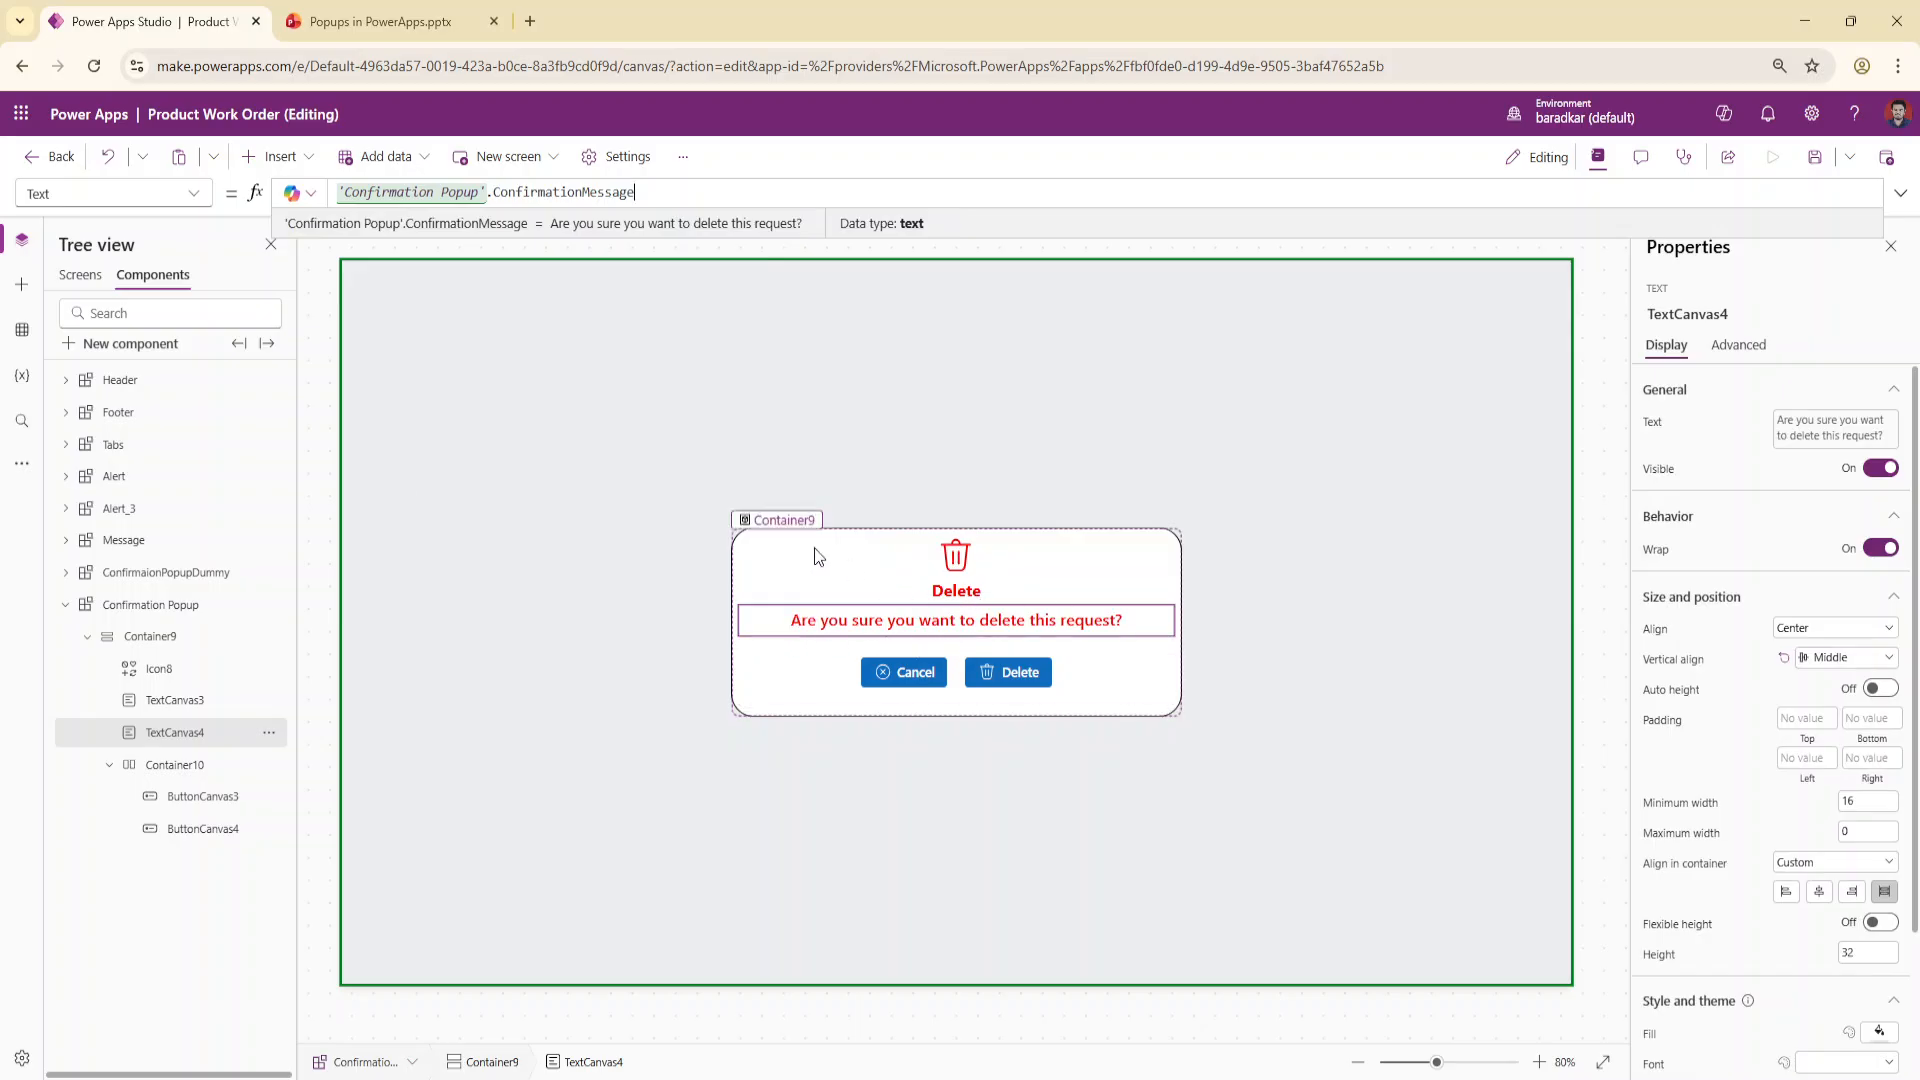
Test the message binding by setting ConfirmationMessage to "xxxx", and restore "Are you sure you want to delete this request?"
{"action": "left_click", "coordinate": [150, 605]}
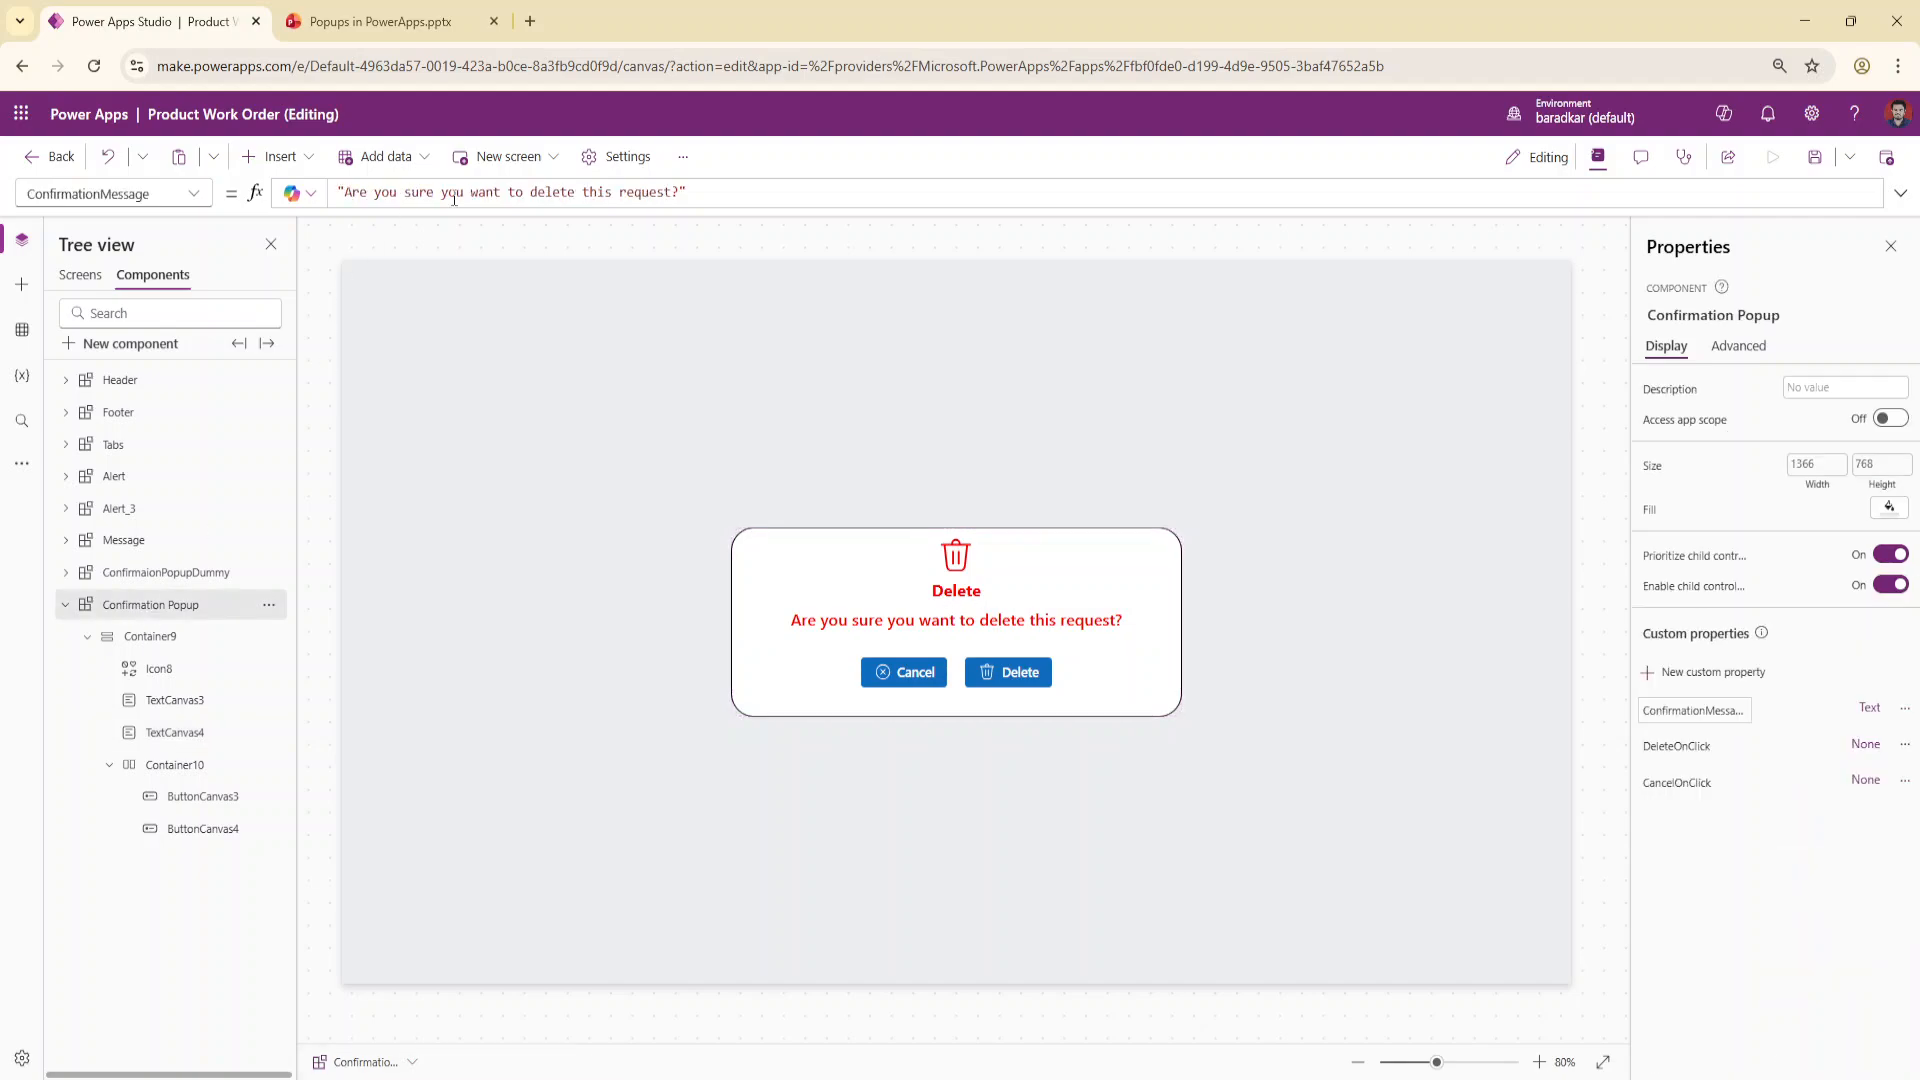
{"action": "left_click_drag", "start_coordinate": [679, 192], "coordinate": [344, 188]}
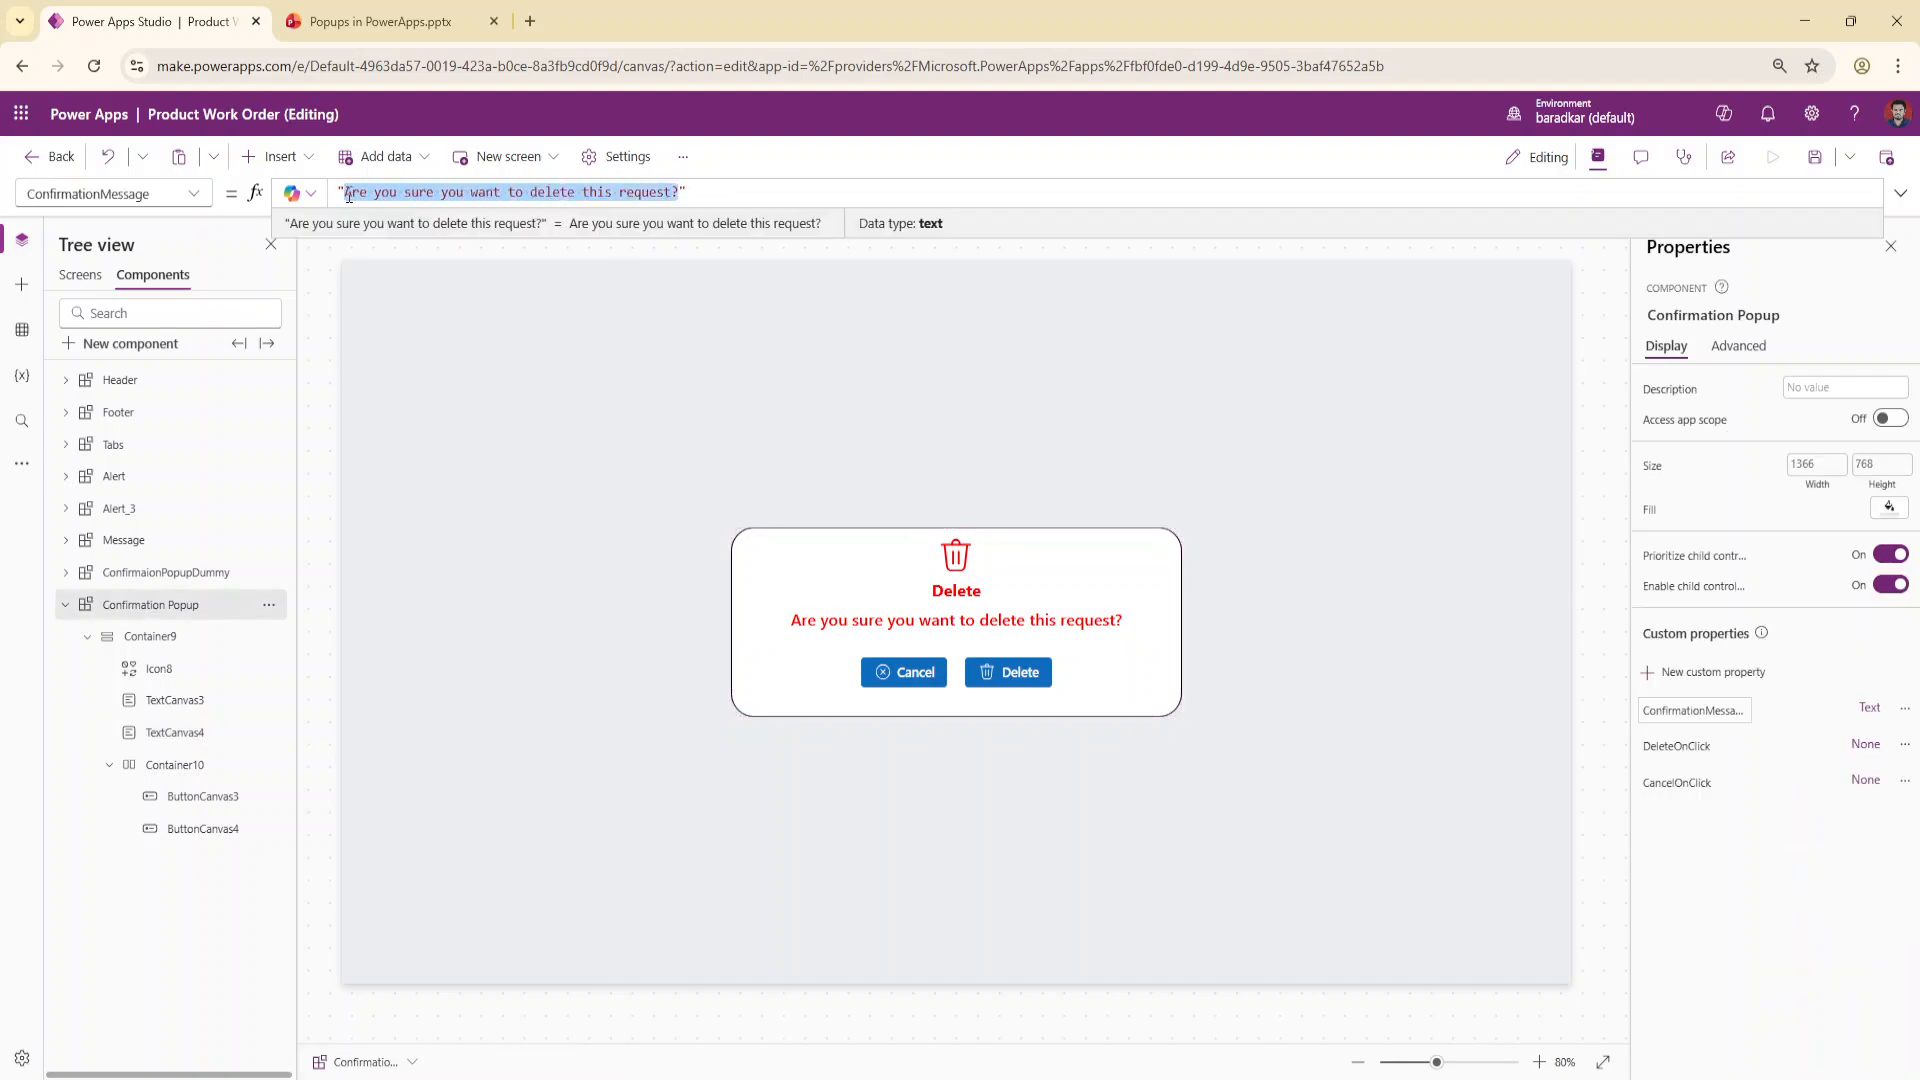
{"action": "type", "text": "xxxx"}
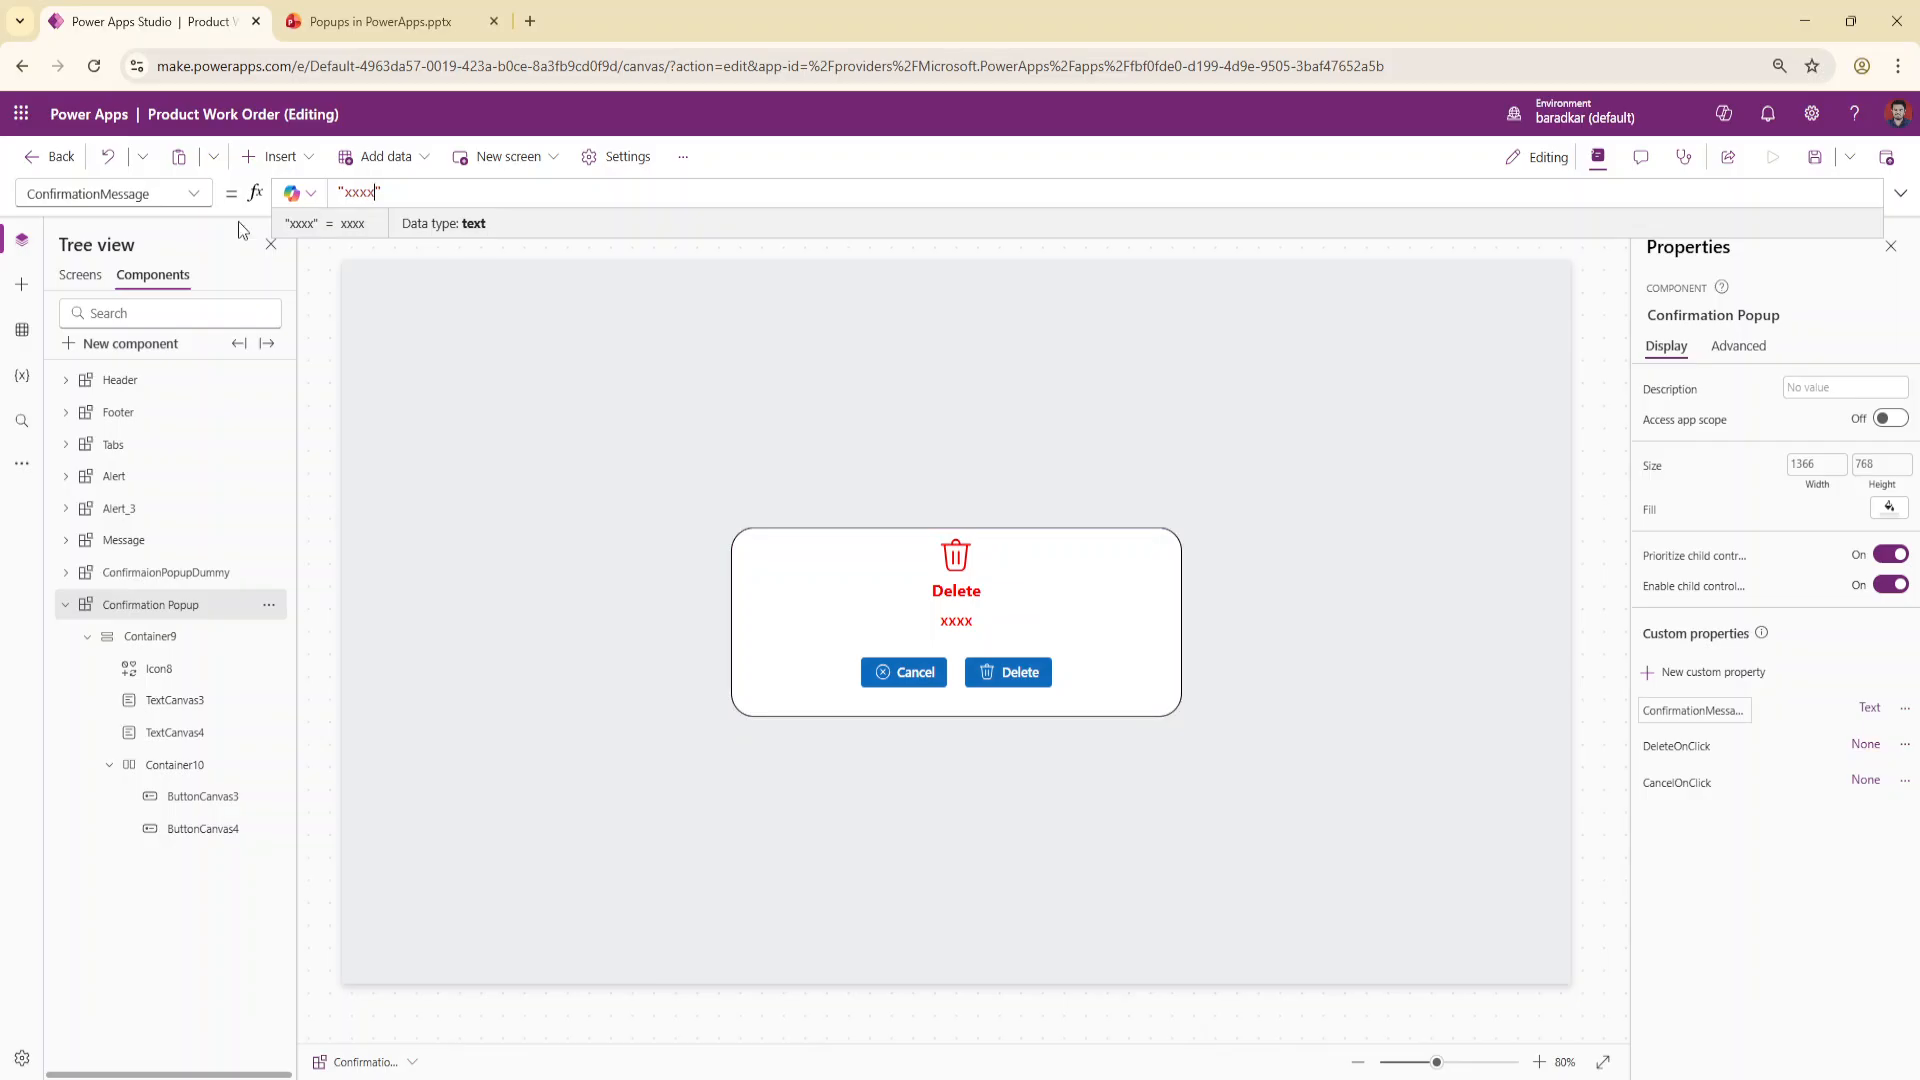
{"action": "key", "text": "ctrl+a"}
{"action": "type", "text": "\"Are you sure you want to delete this request?\""}
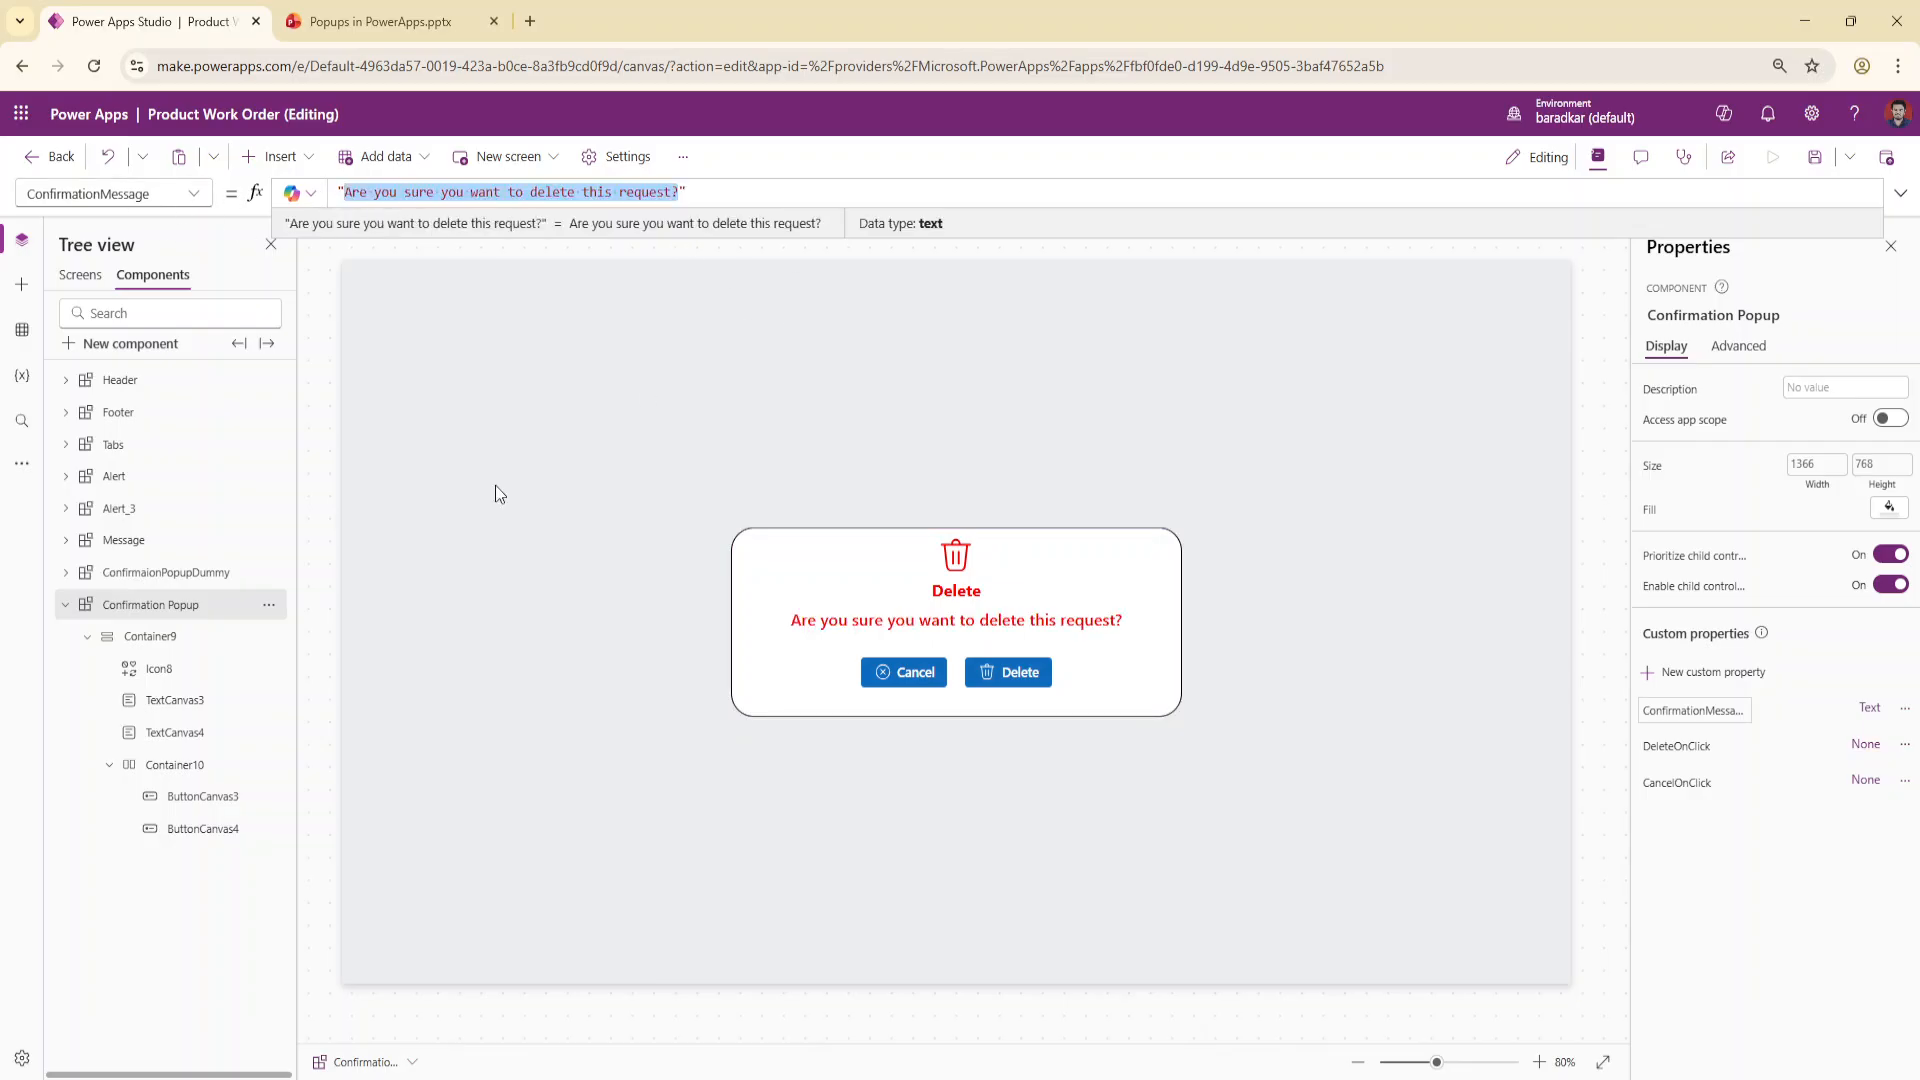
{"action": "left_click", "coordinate": [219, 615]}
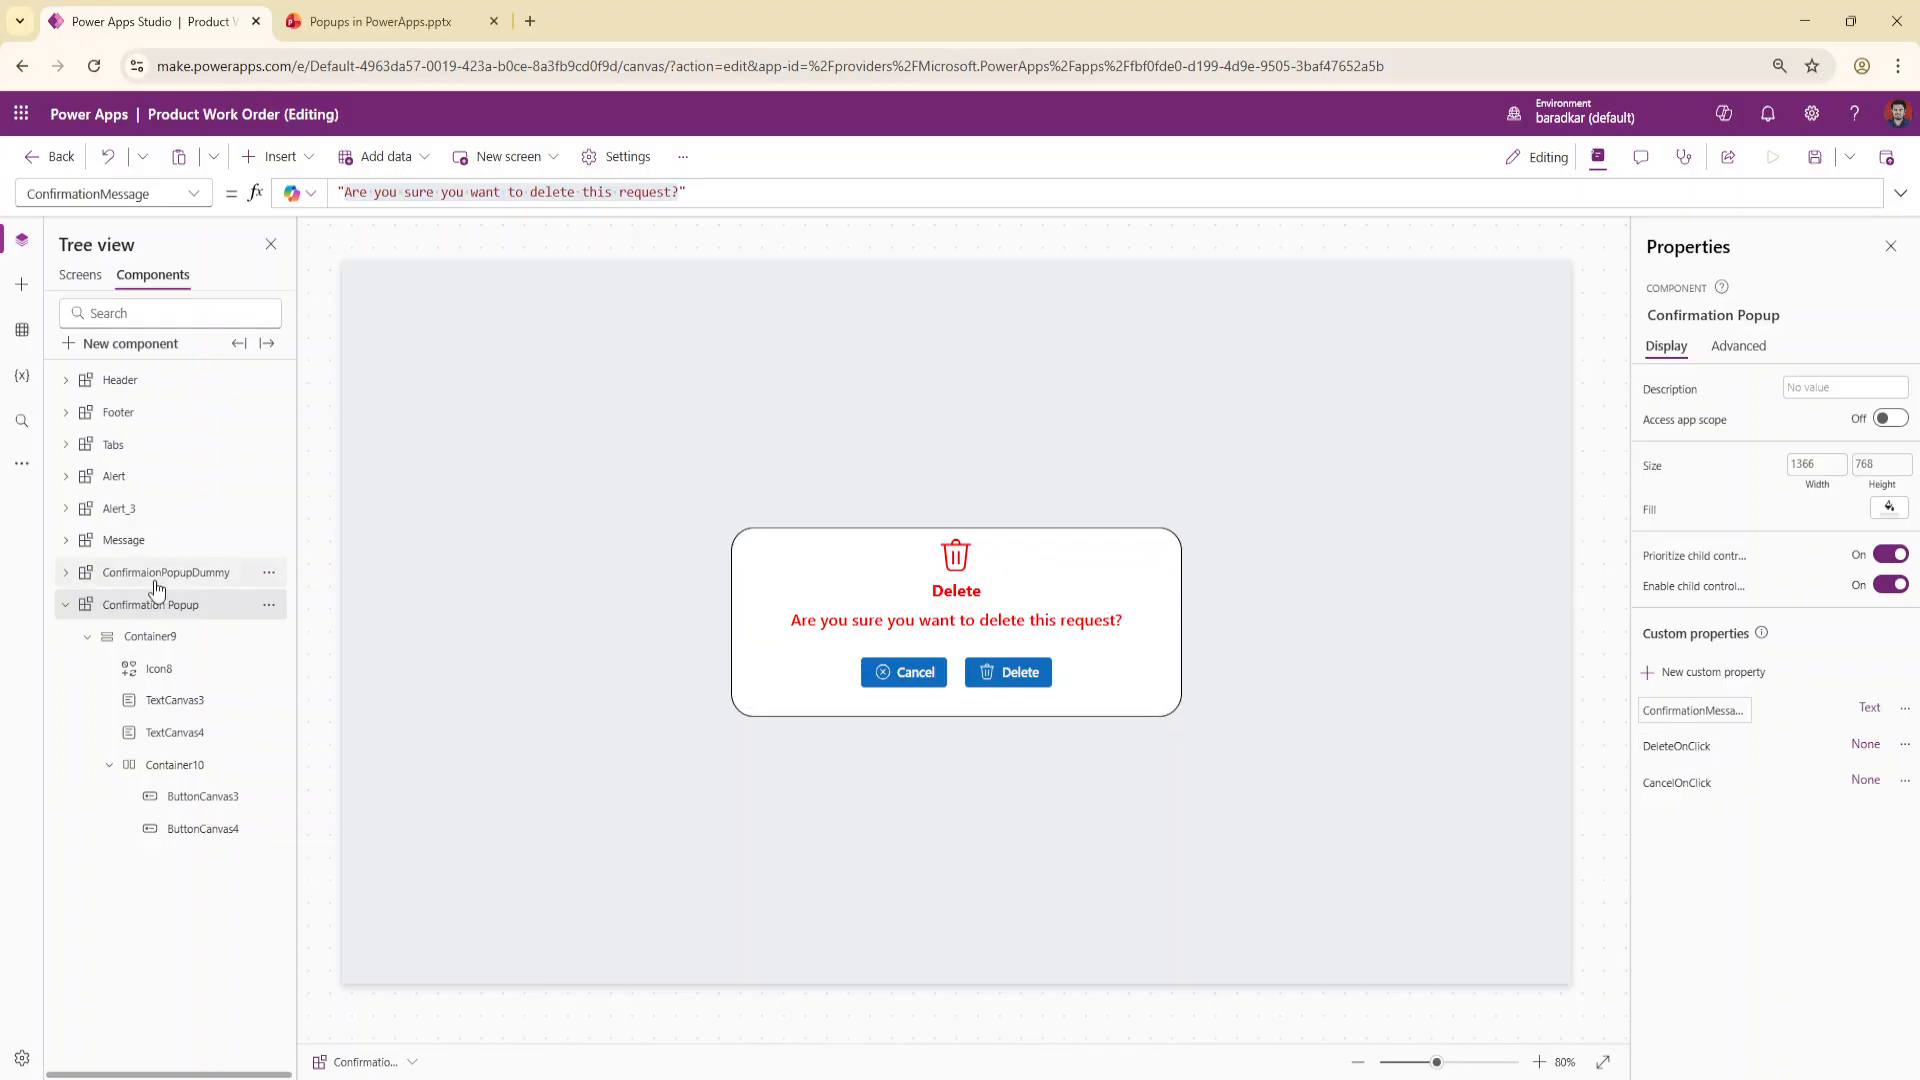
Set the OnSelect property of the popup's Delete button to 'Confirmation Popup'.DeleteOnClick()
{"action": "left_click", "coordinate": [195, 828]}
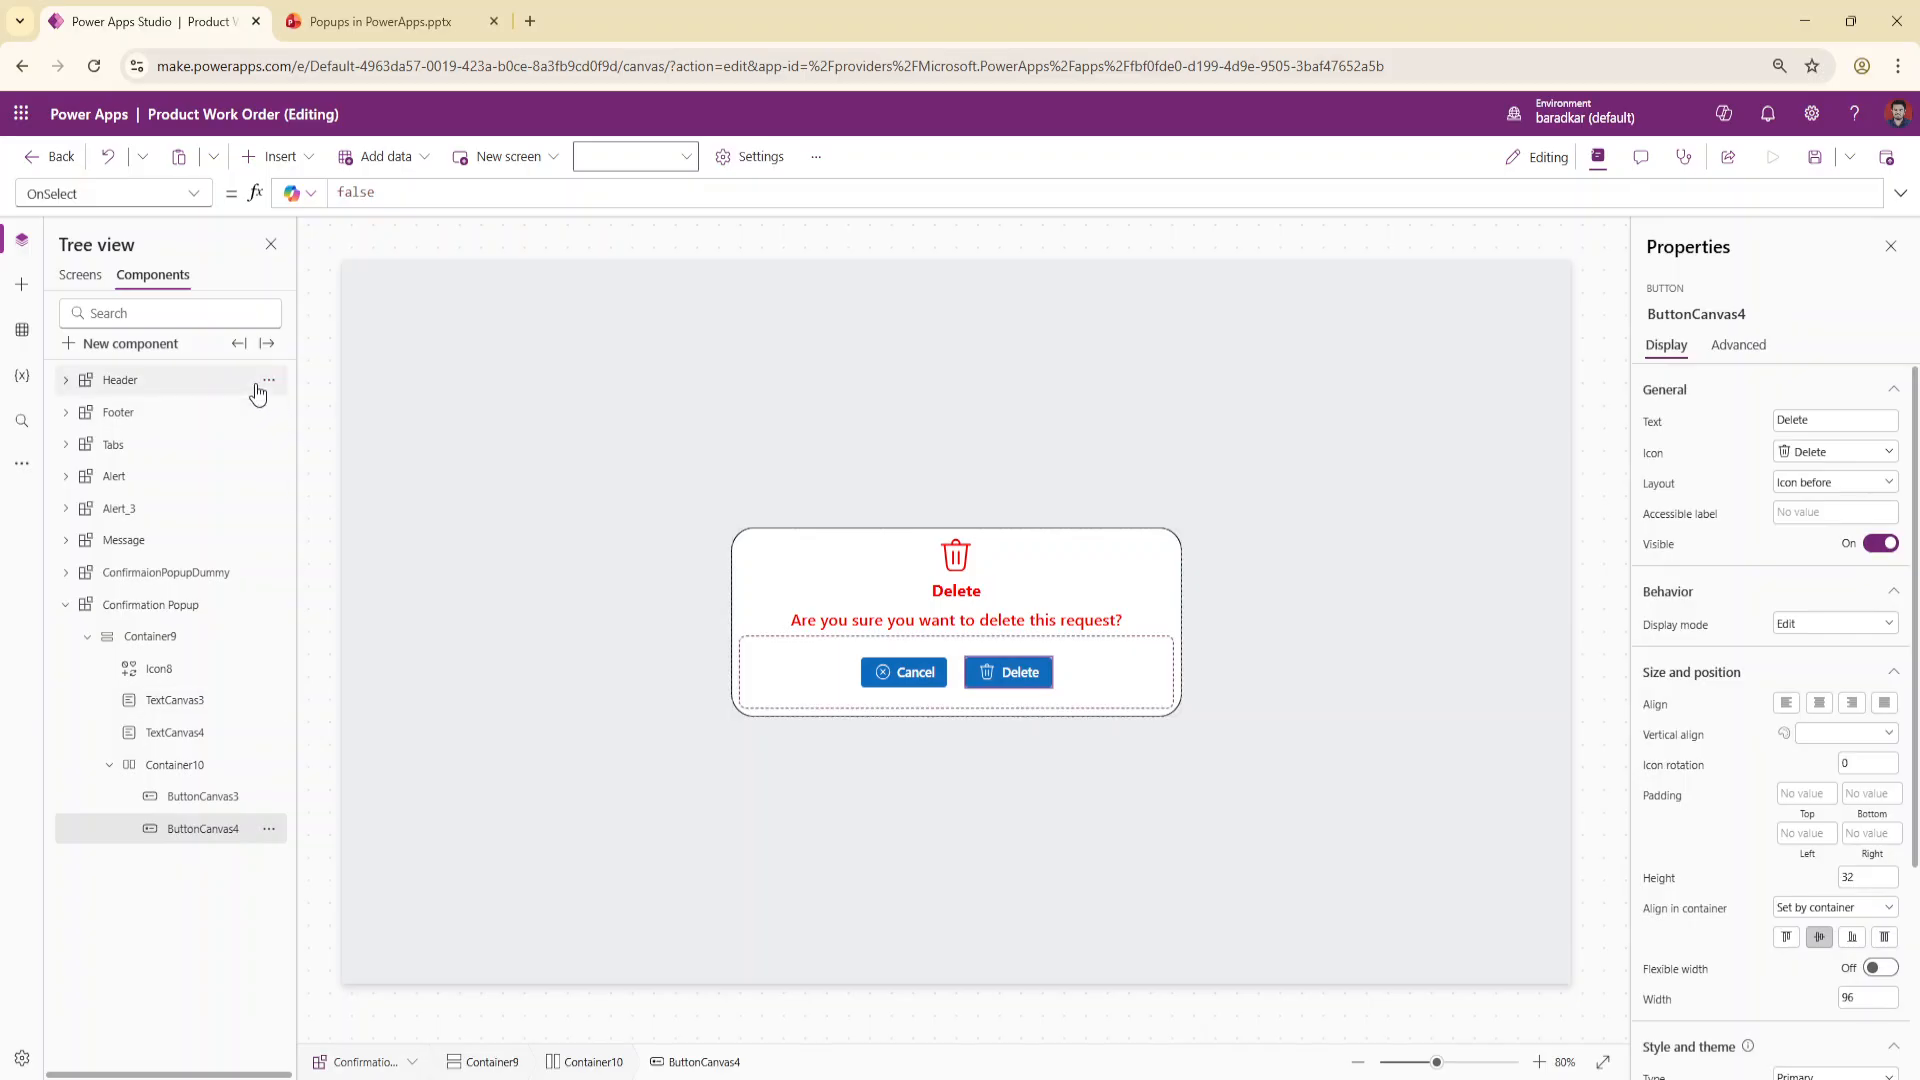
{"action": "left_click", "coordinate": [193, 196]}
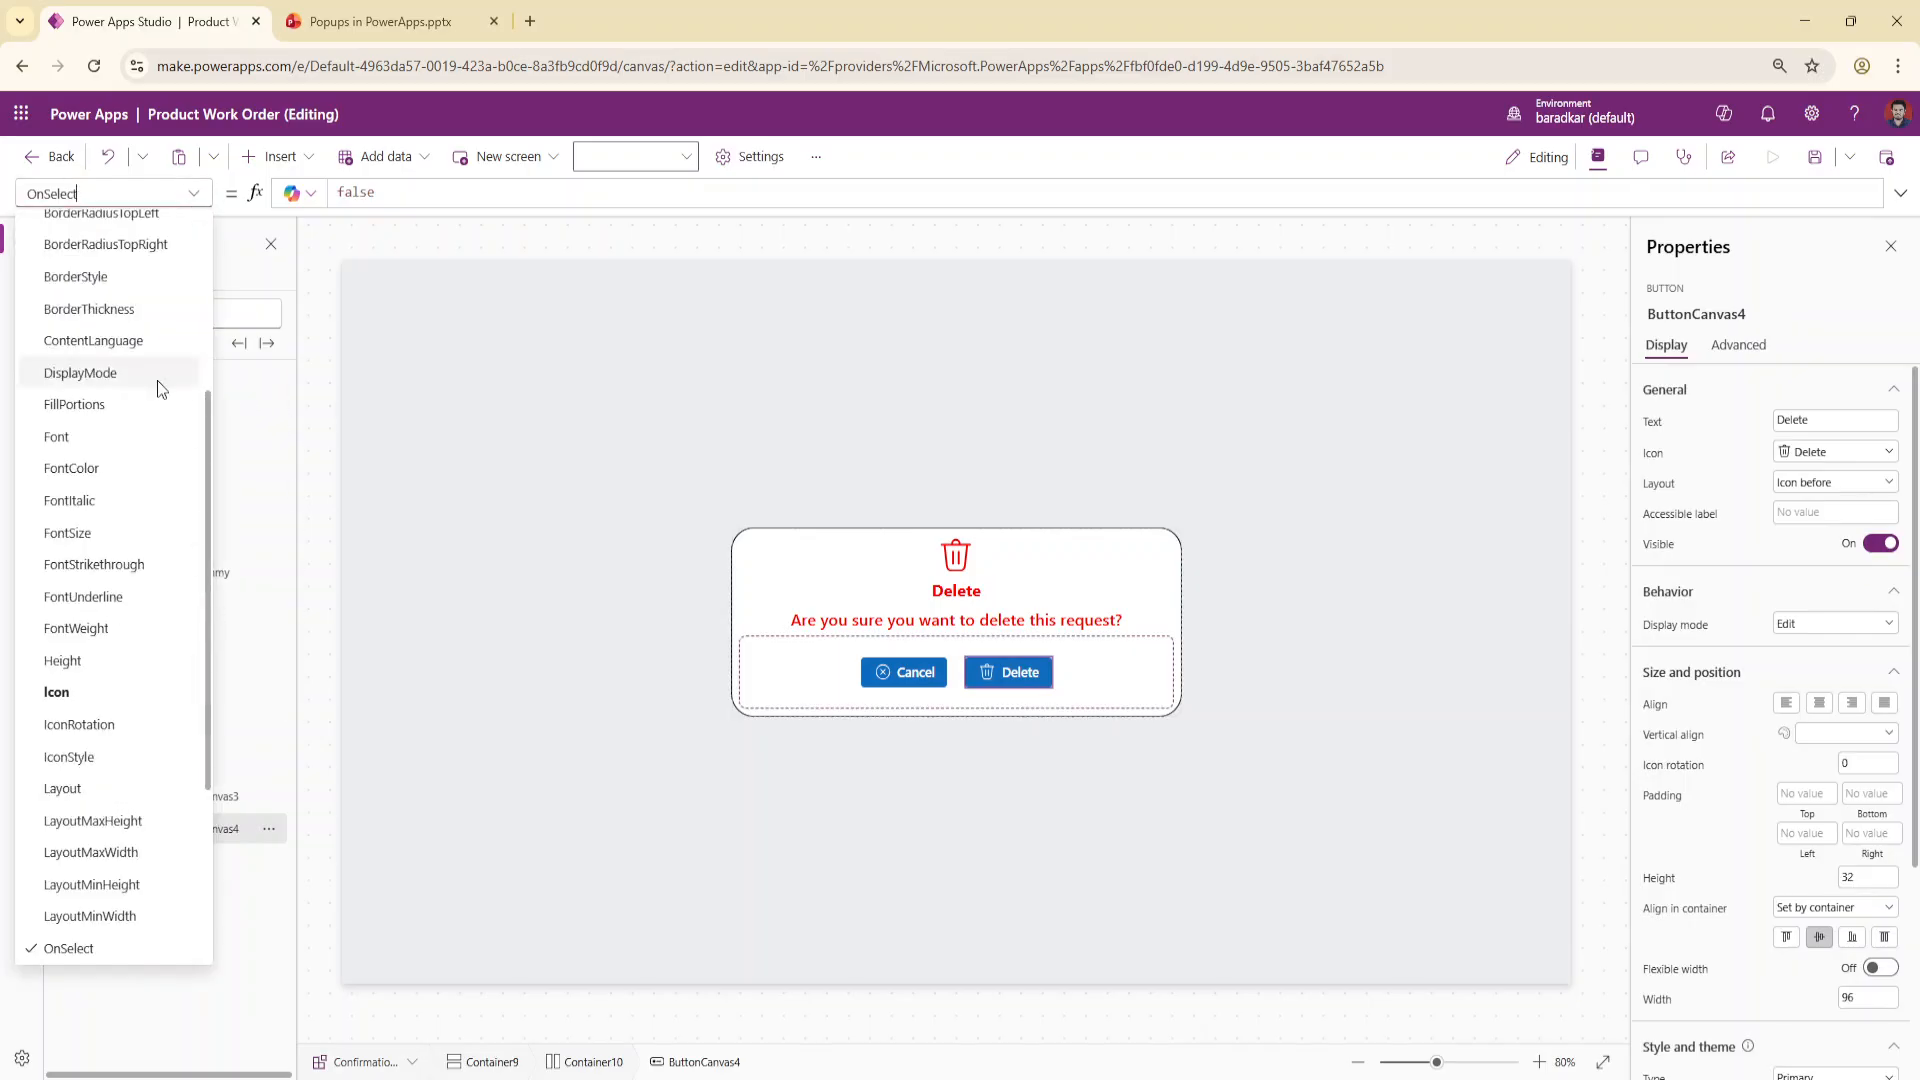
{"action": "left_click", "coordinate": [189, 200]}
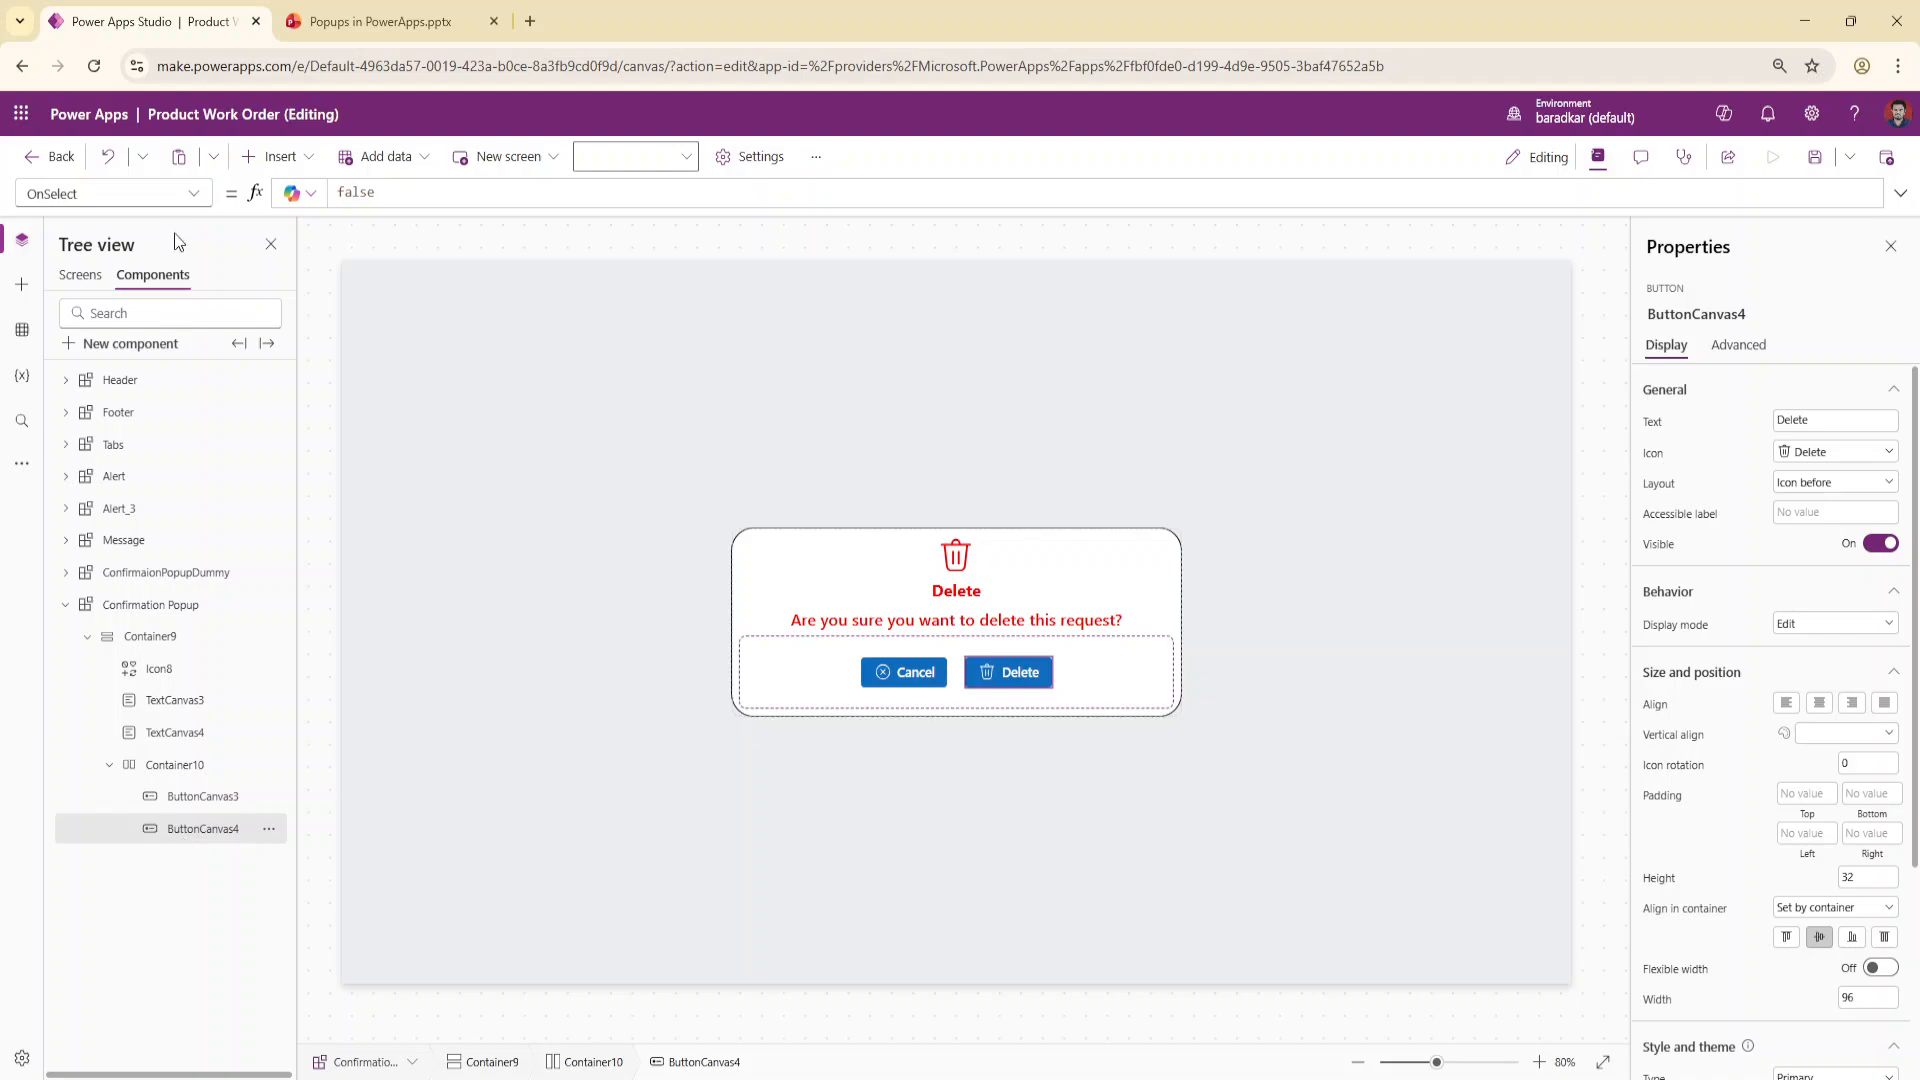
{"action": "double_click", "coordinate": [421, 191]}
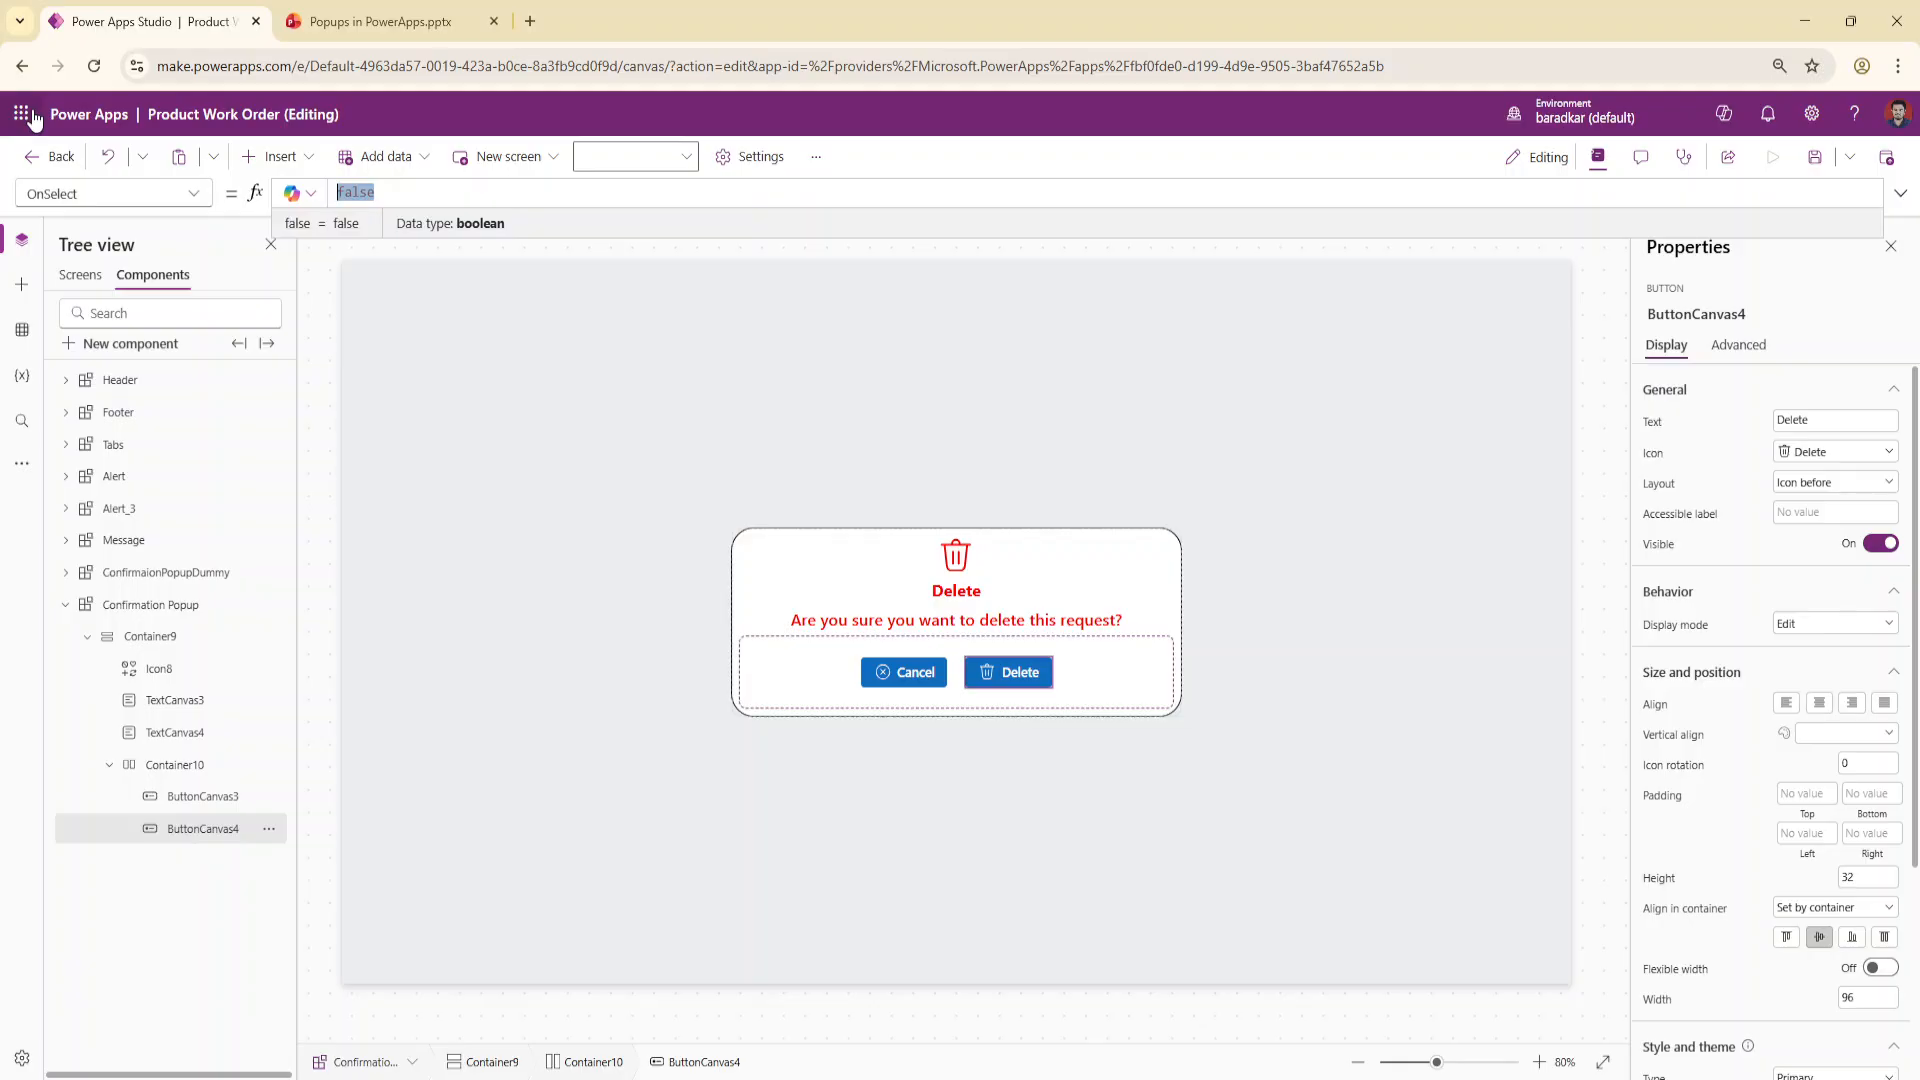
{"action": "type", "text": "Confir"}
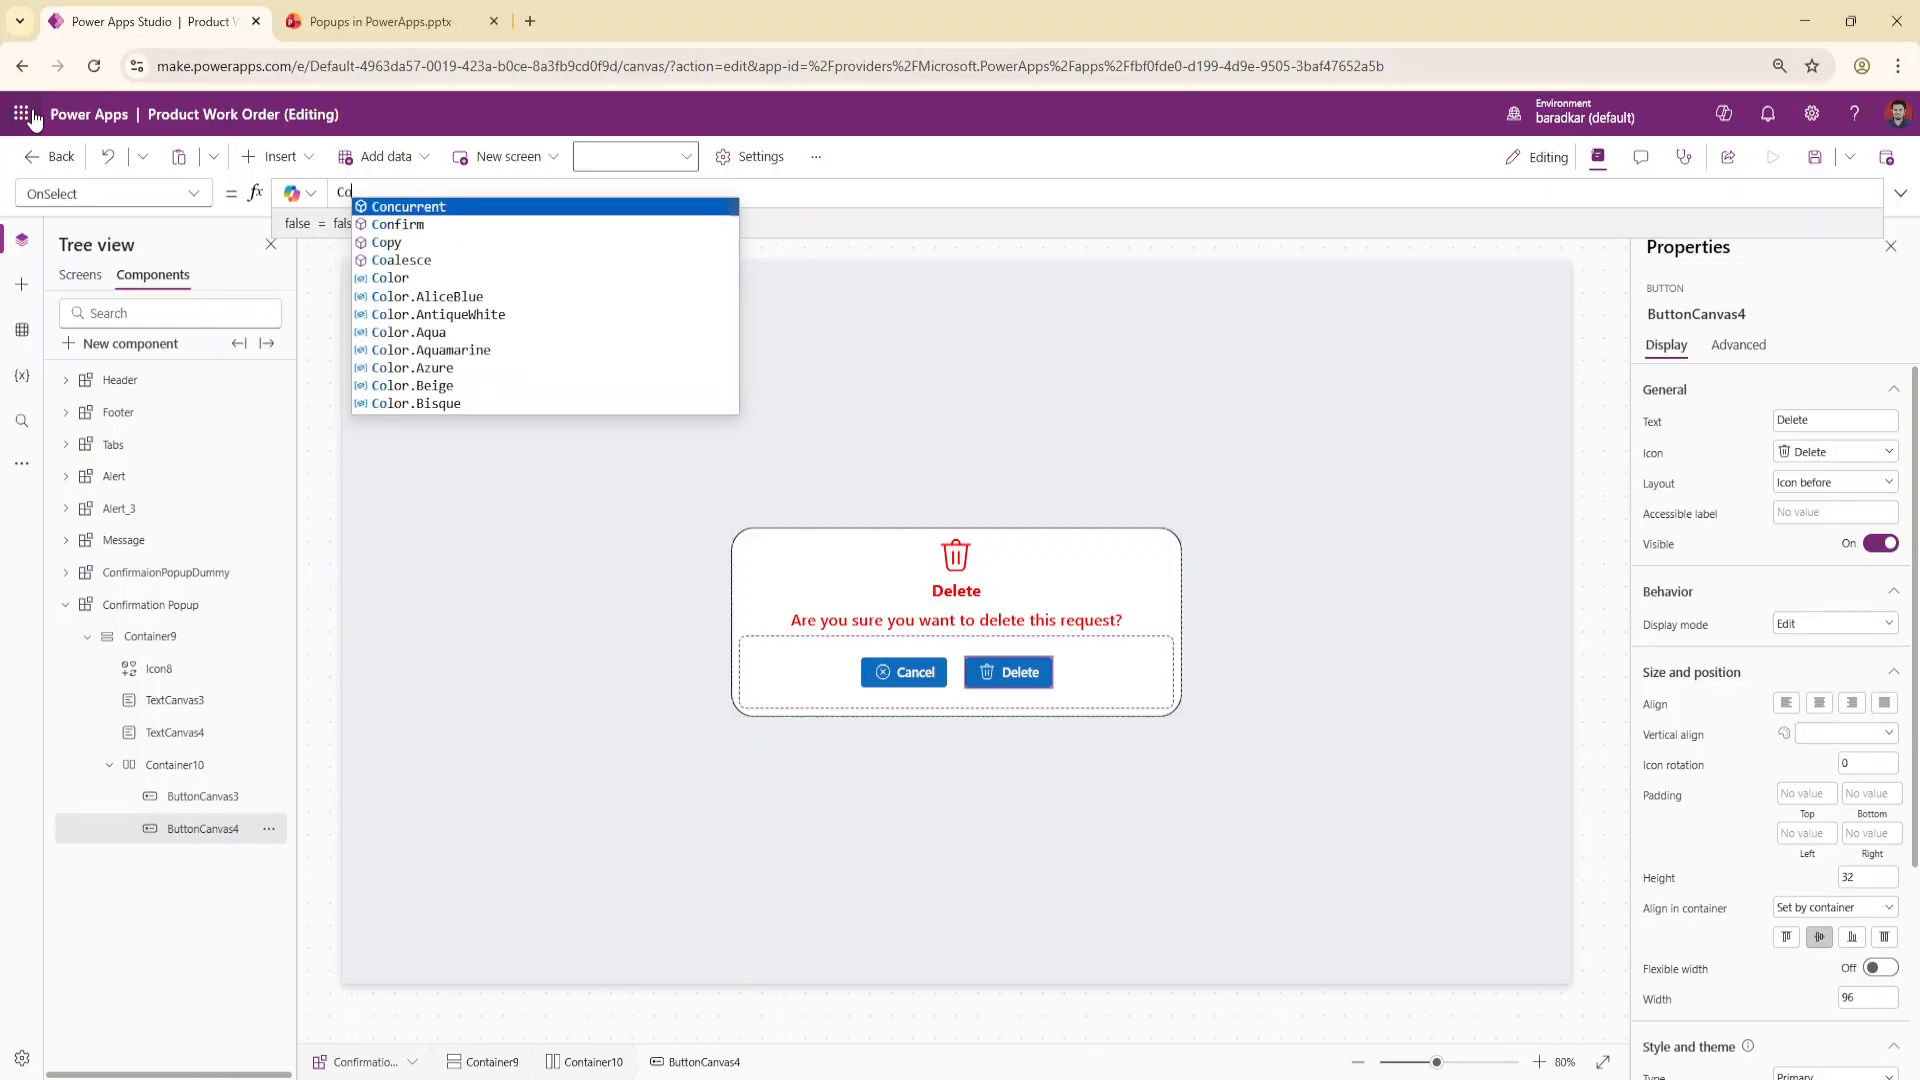
{"action": "key", "text": "Down"}
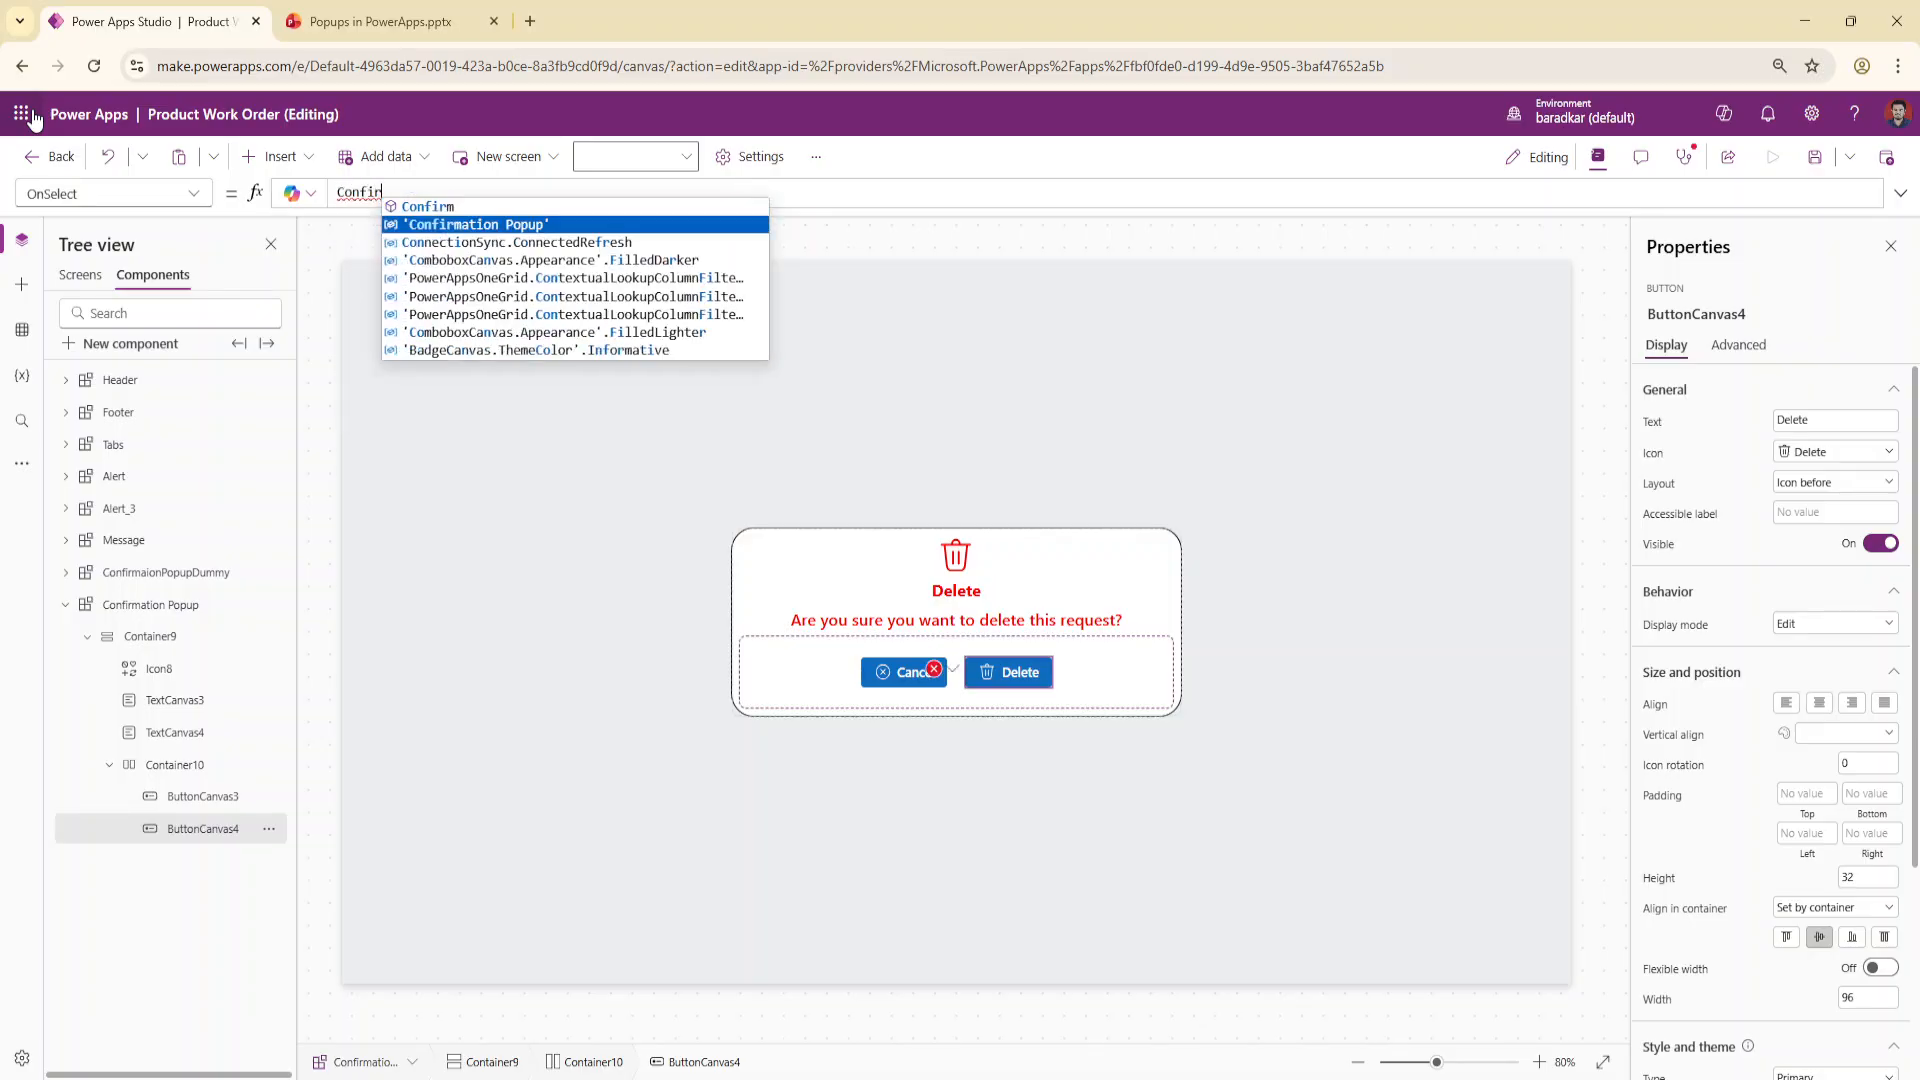
{"action": "key", "text": "Tab"}
{"action": "type", "text": "."}
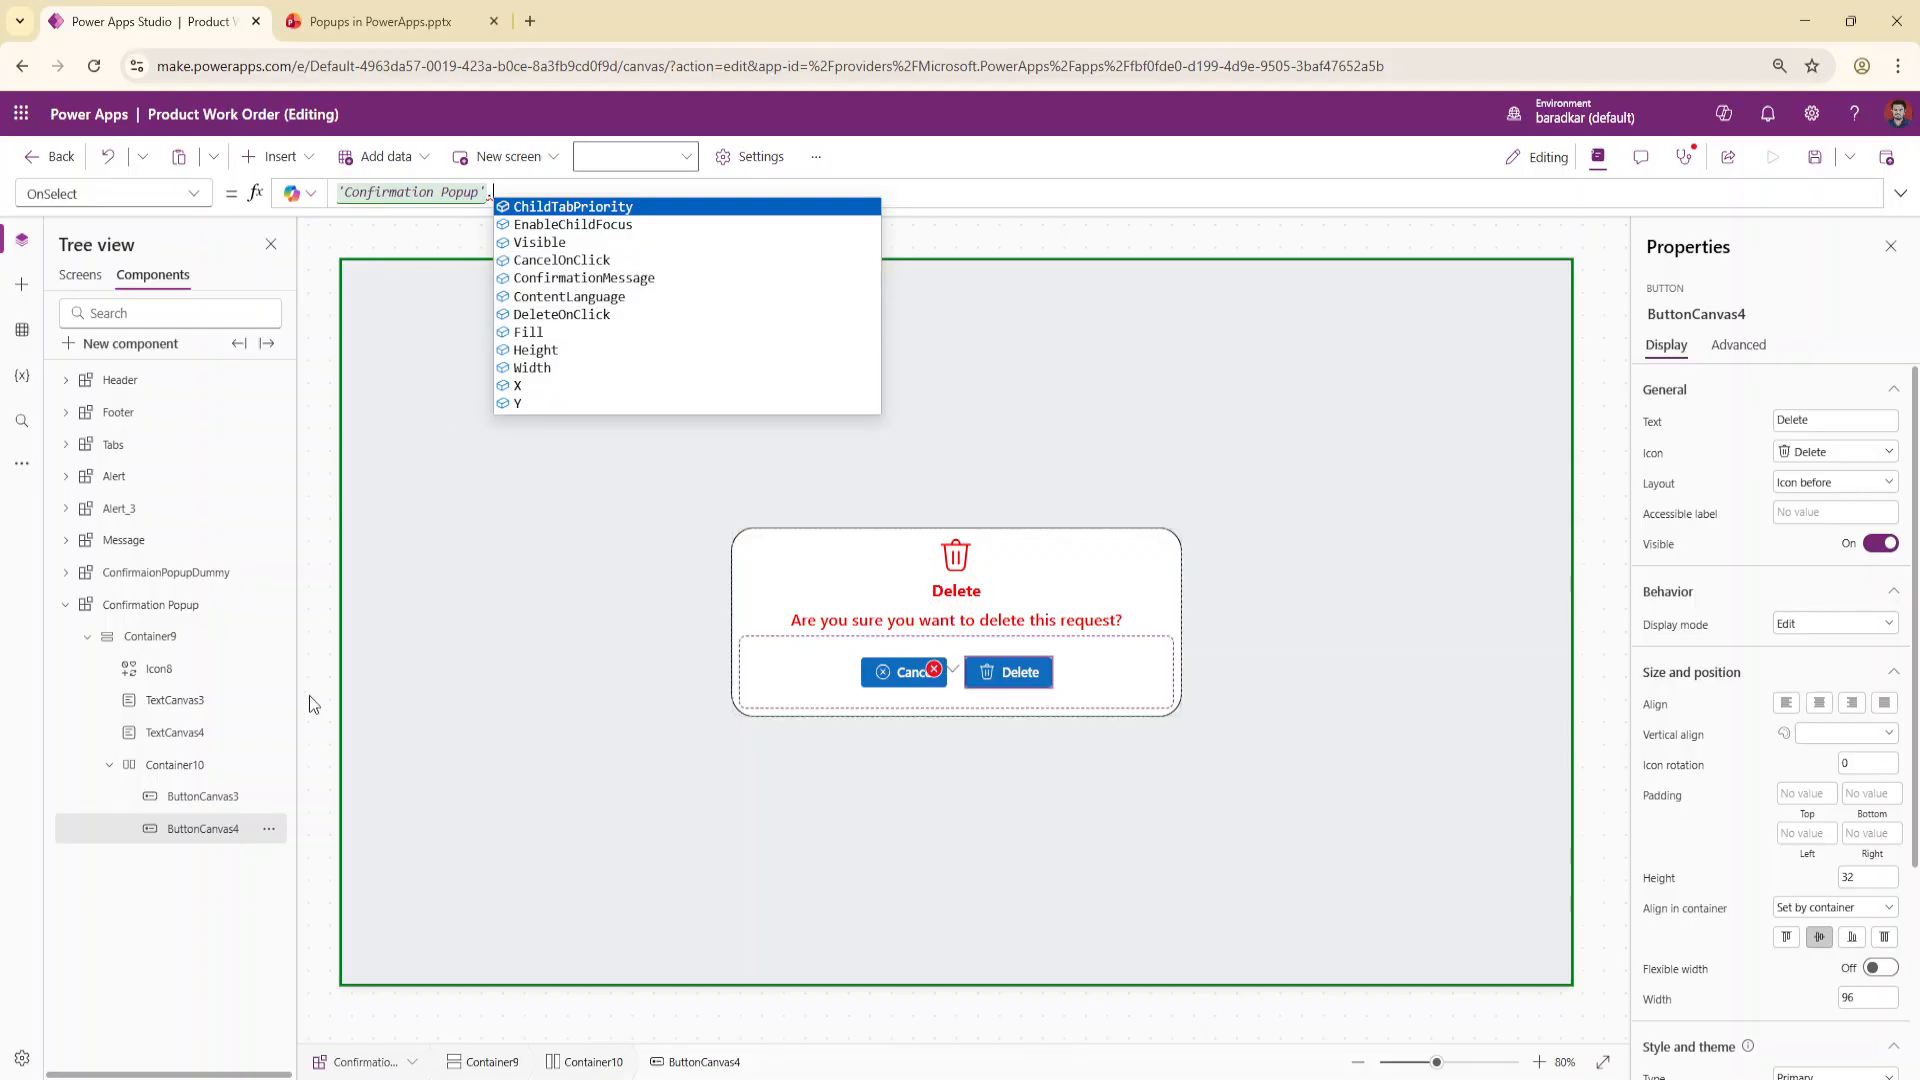
{"action": "left_click", "coordinate": [539, 316]}
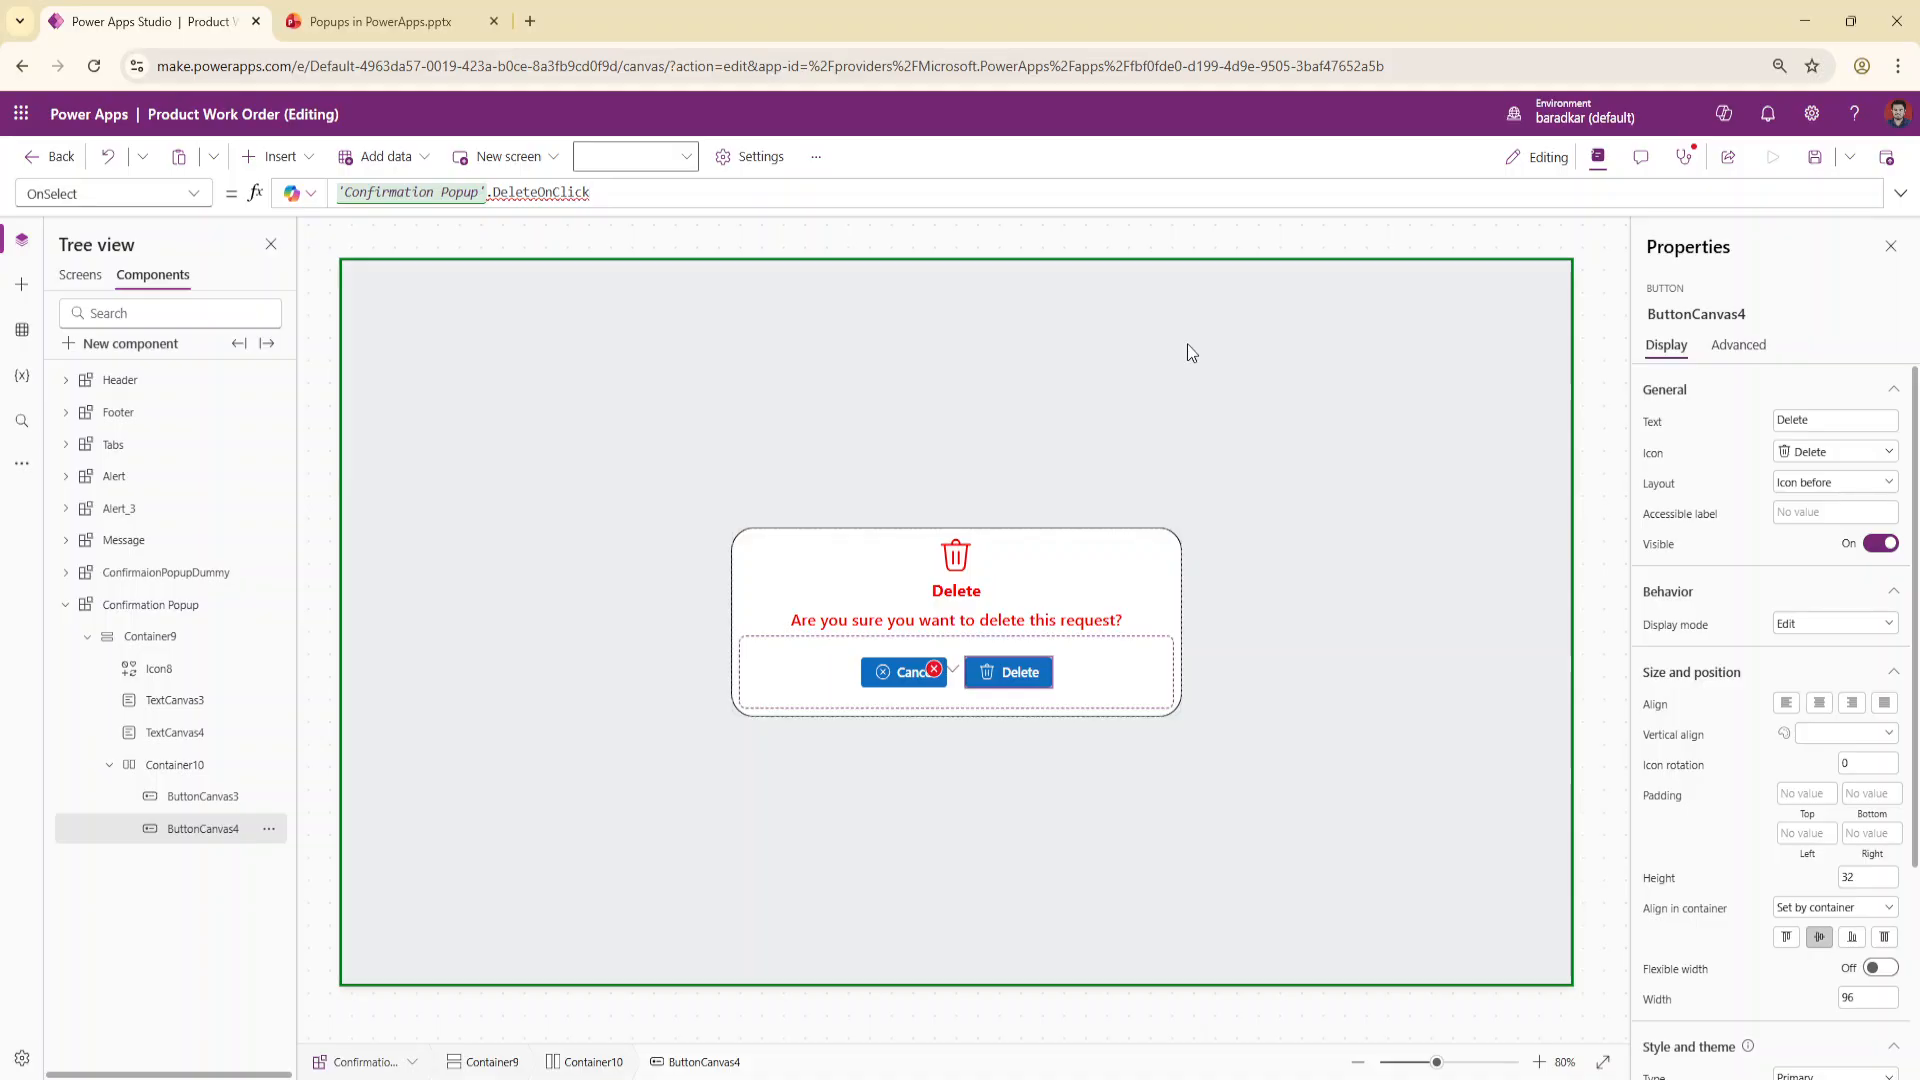
{"action": "type", "text": "("}
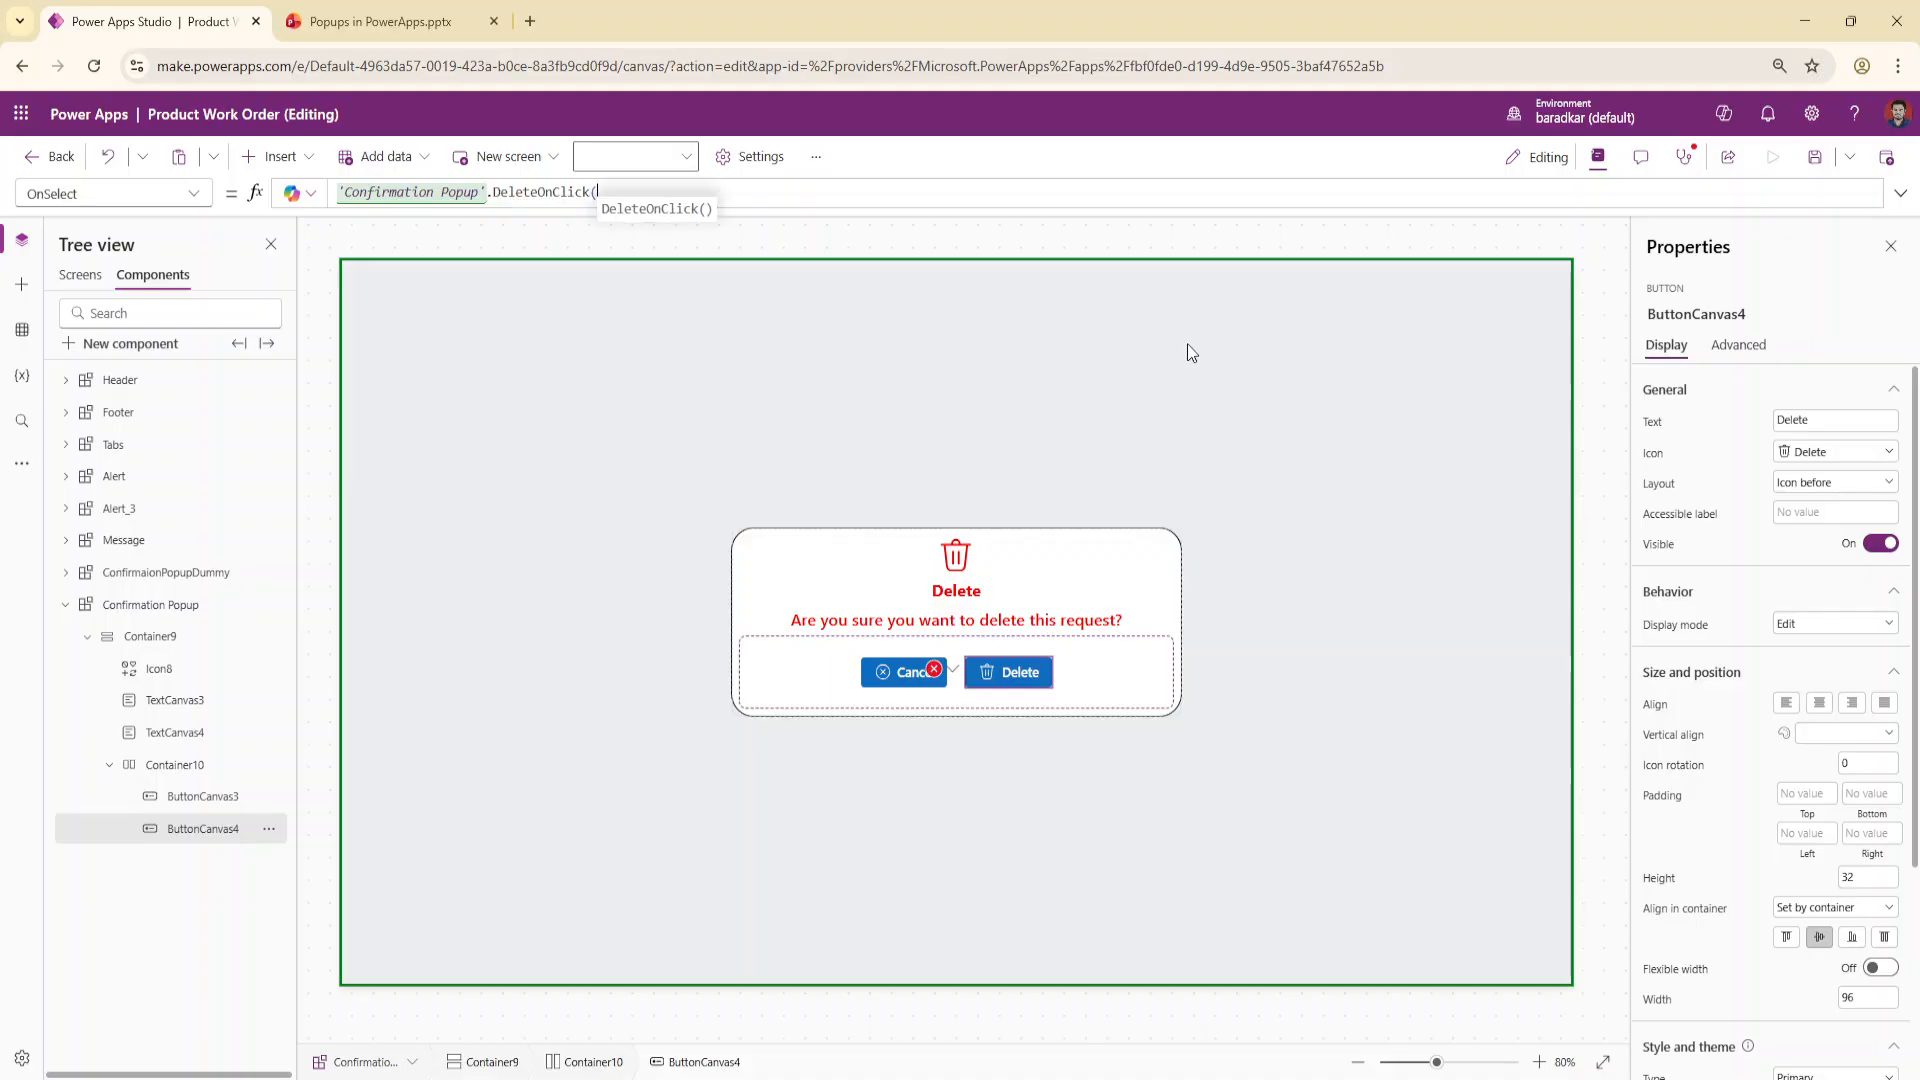
{"action": "type", "text": ")"}
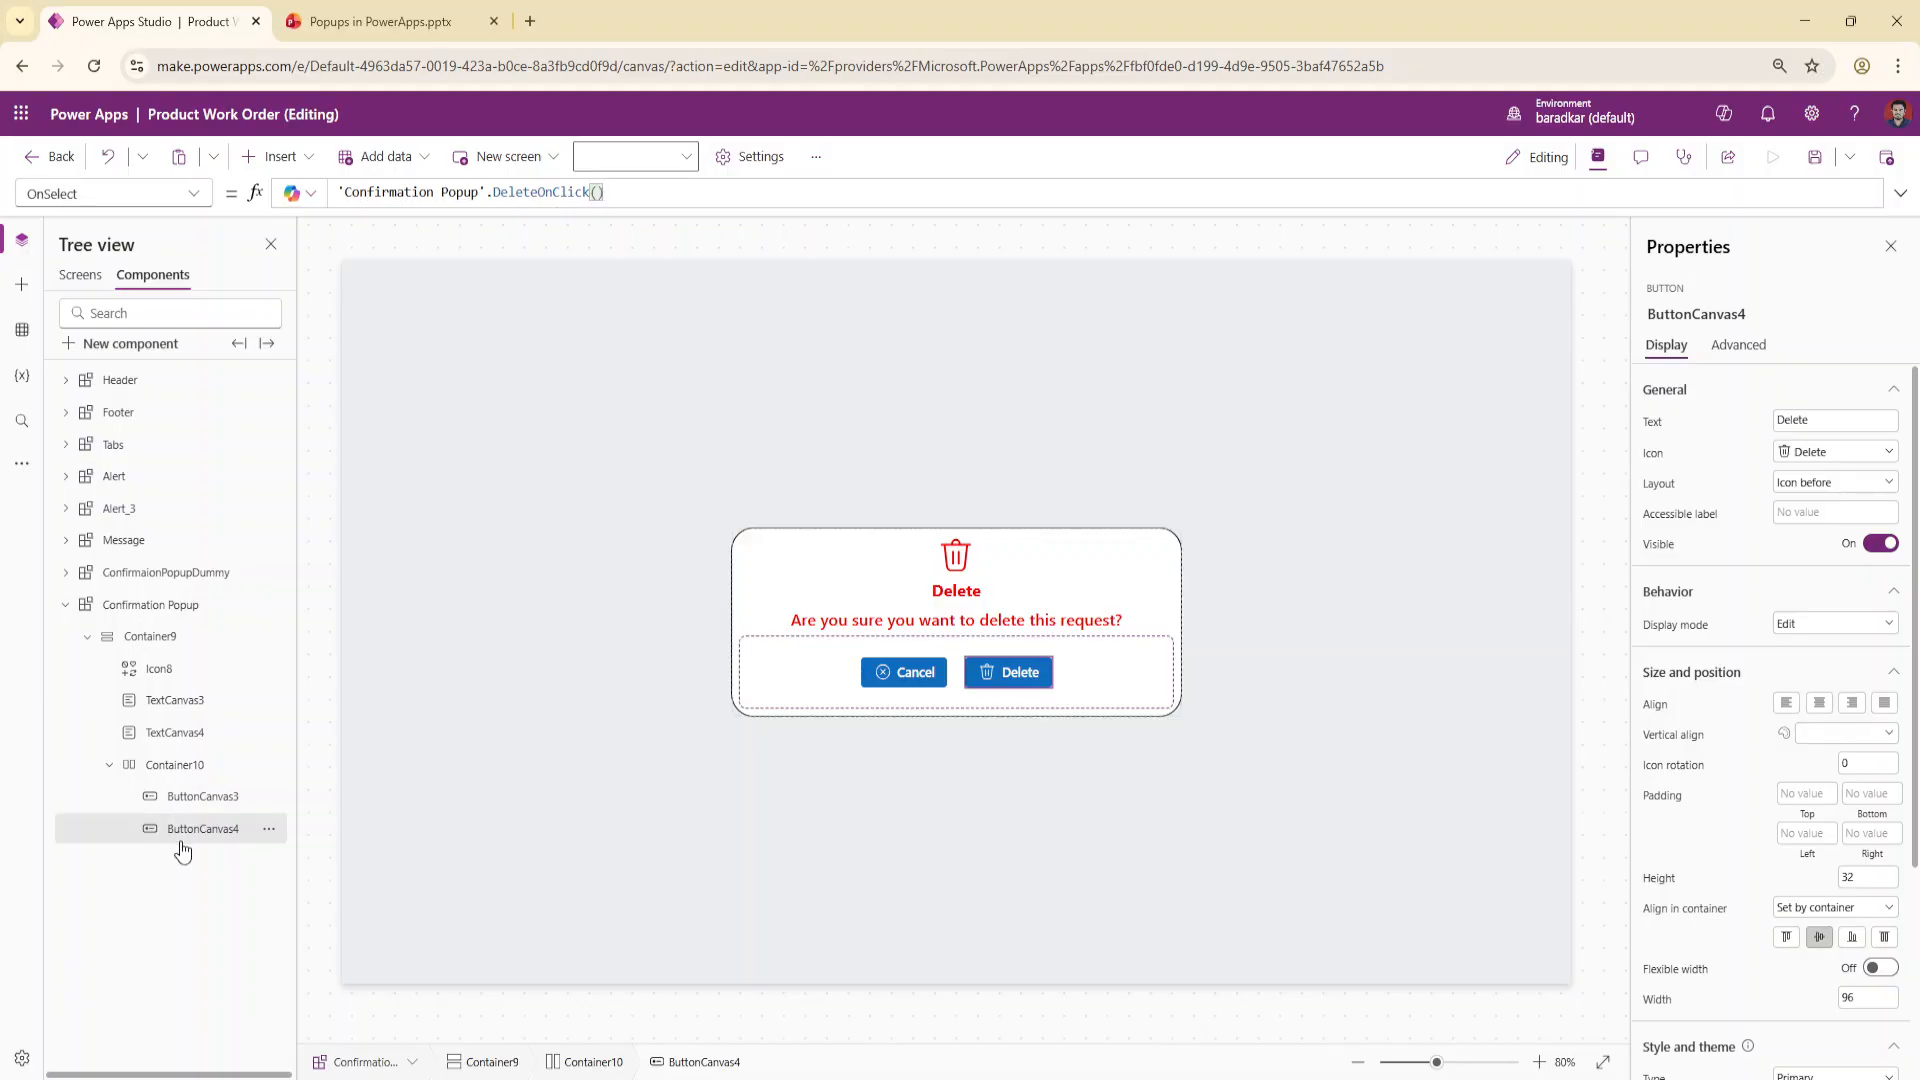
Set the OnSelect property of the popup's Cancel button to 'Confirmation Popup'.CancelOnClick()
{"action": "left_click", "coordinate": [195, 797]}
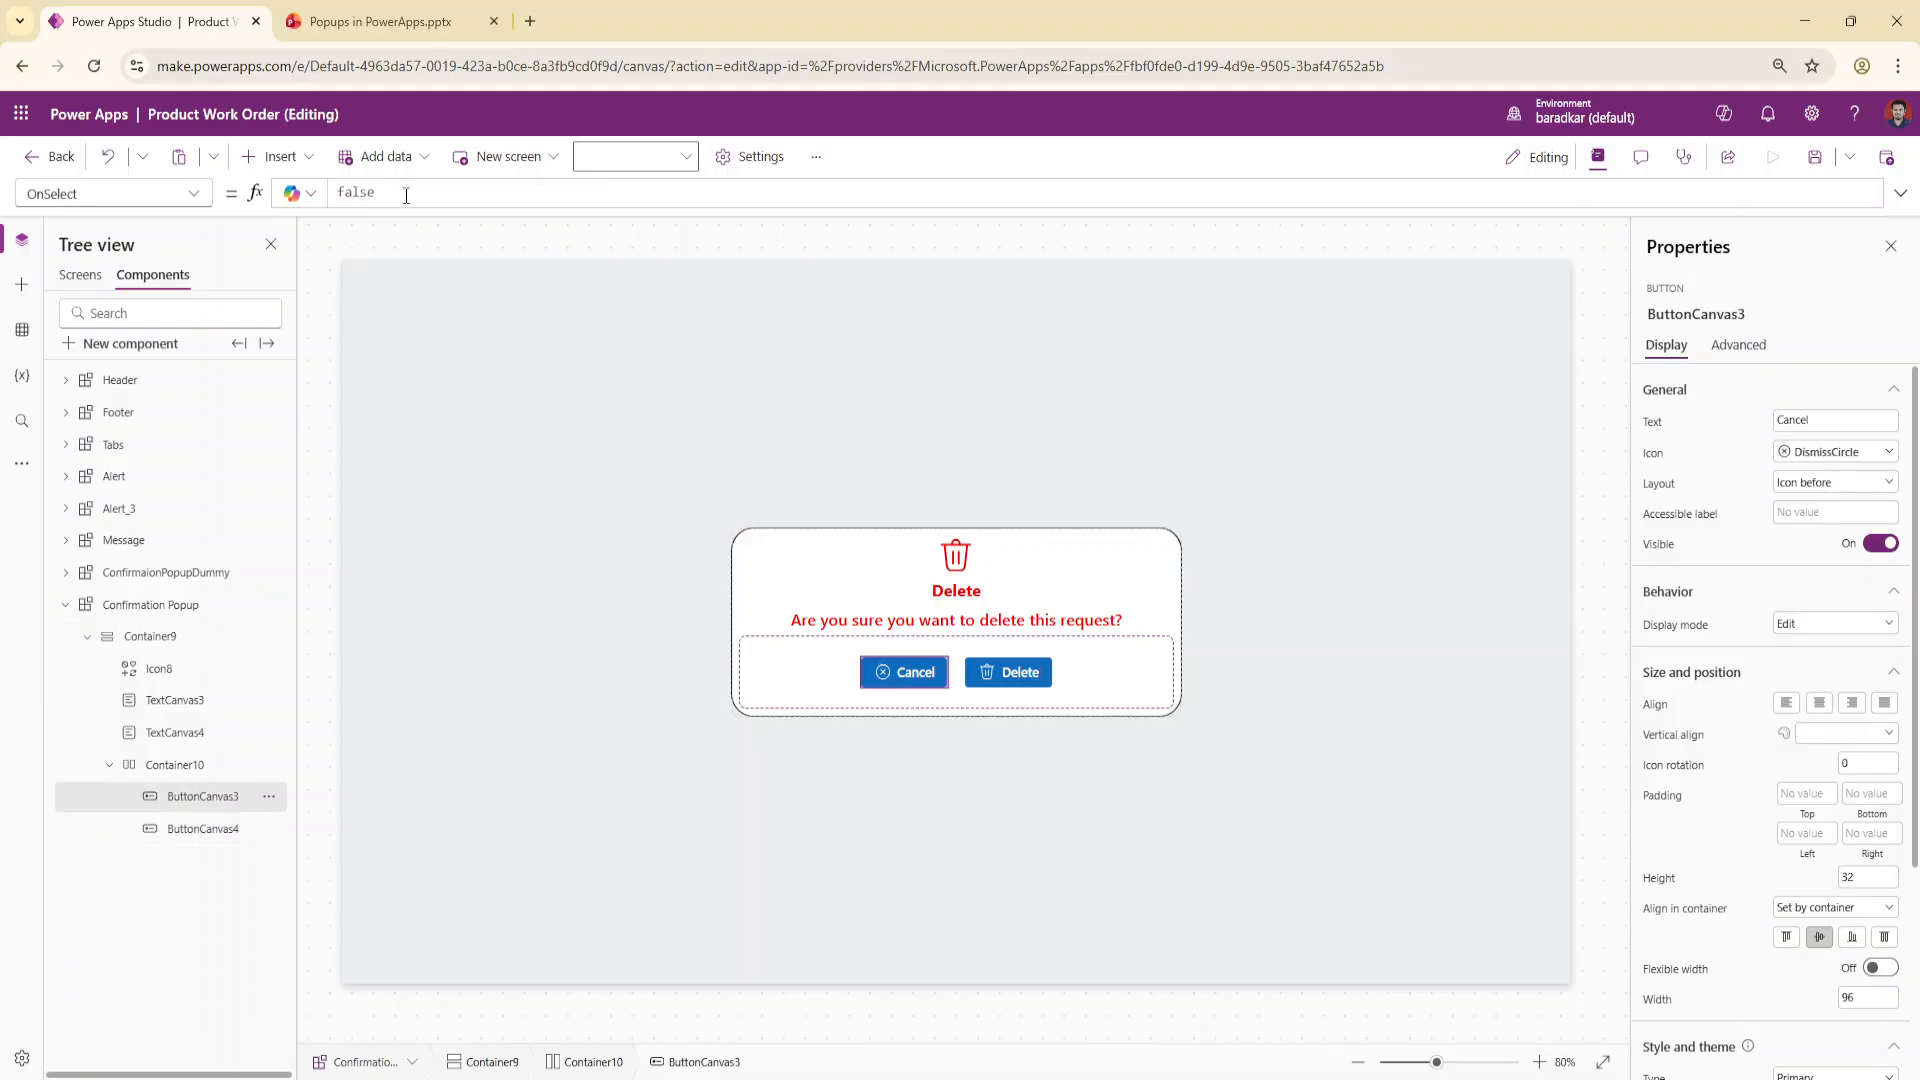
{"action": "left_click_drag", "start_coordinate": [395, 191], "coordinate": [148, 177]}
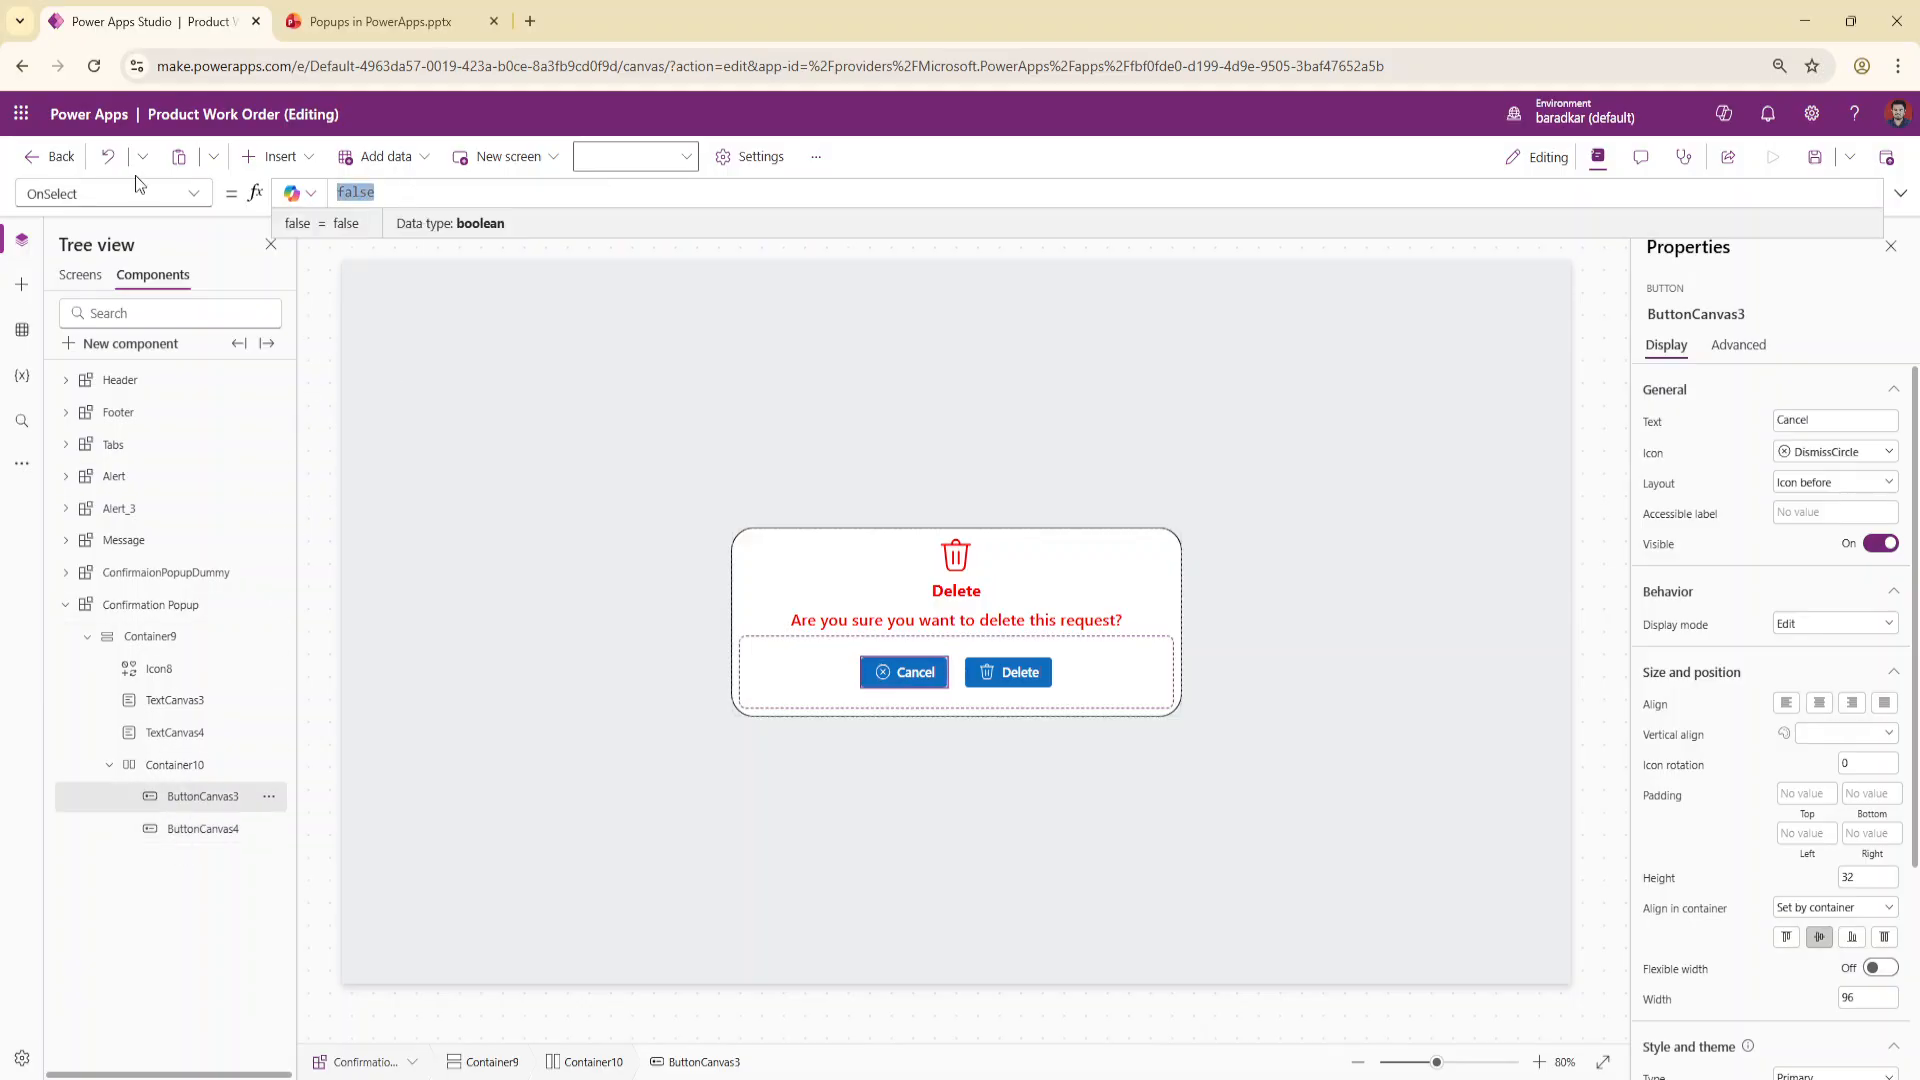
{"action": "type", "text": "Con"}
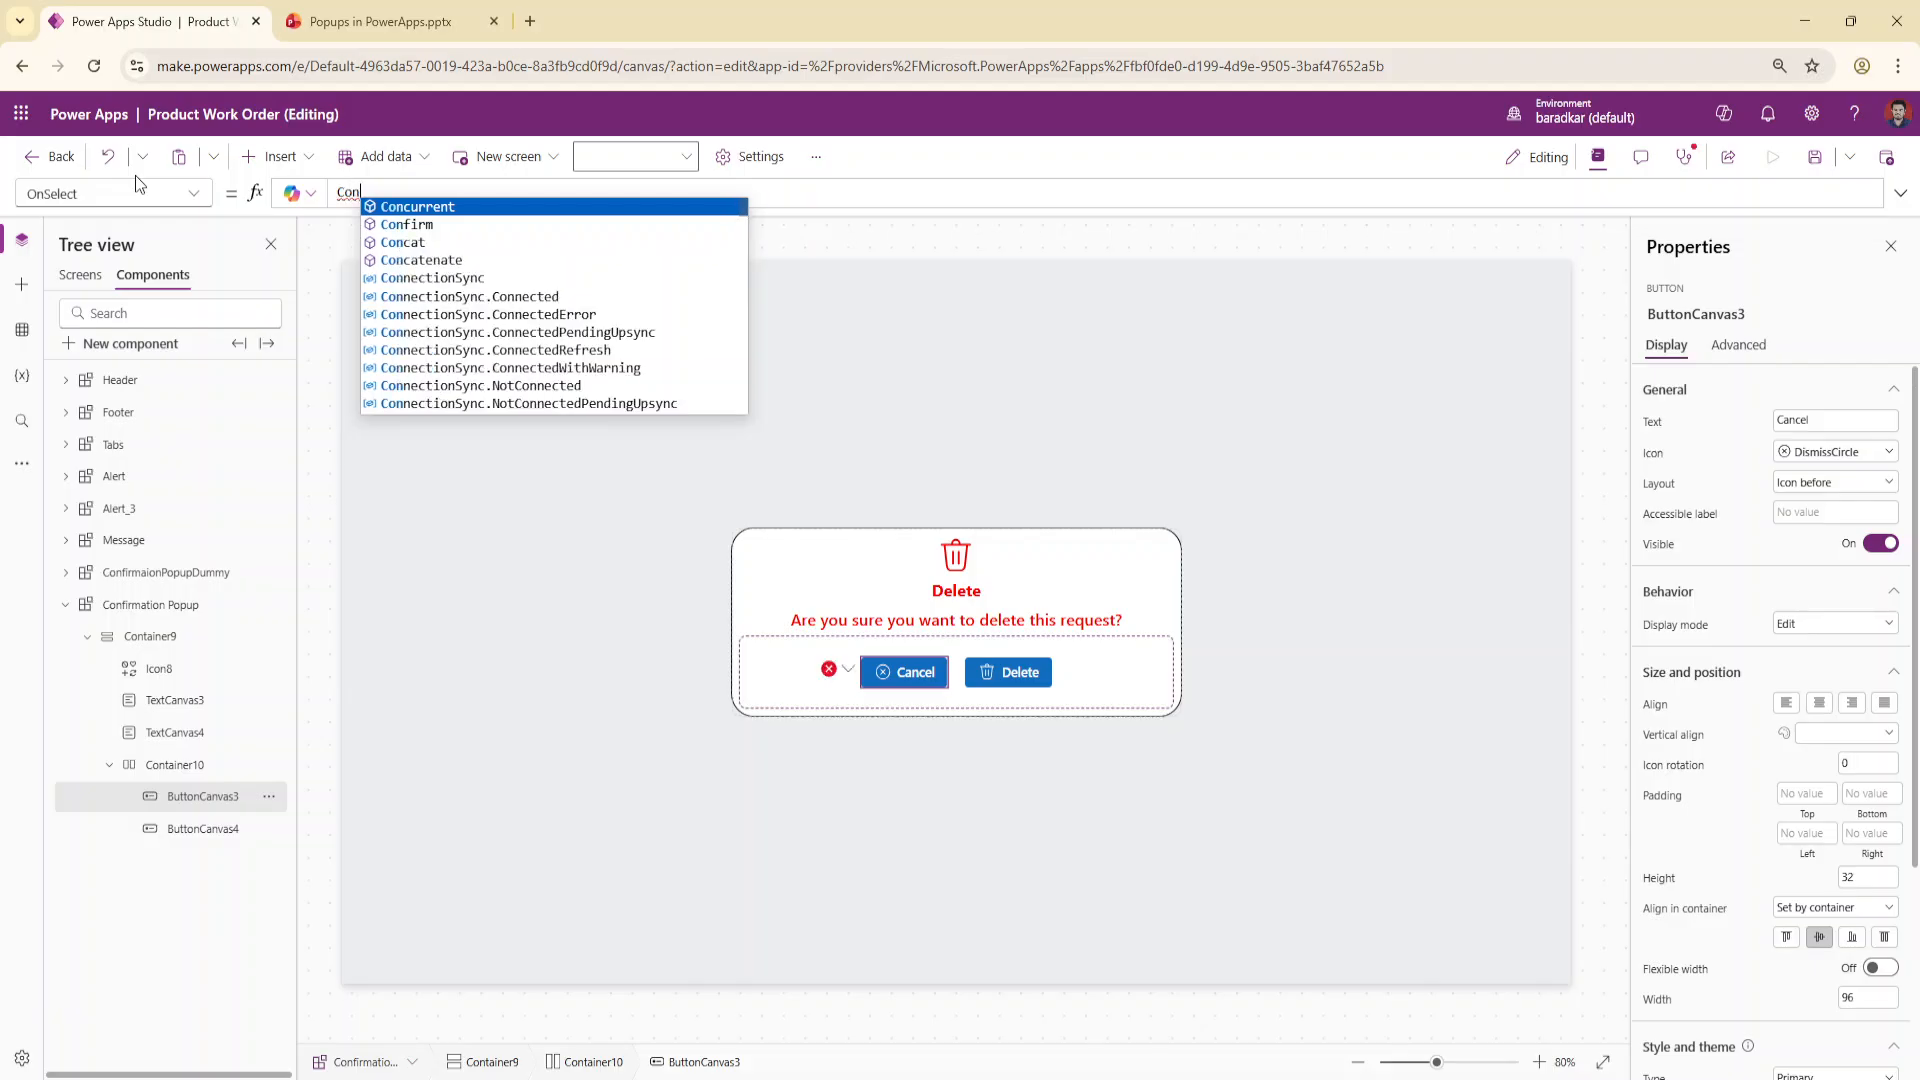
{"action": "type", "text": "fir"}
{"action": "key", "text": "Down"}
{"action": "key", "text": "Tab"}
{"action": "type", "text": "."}
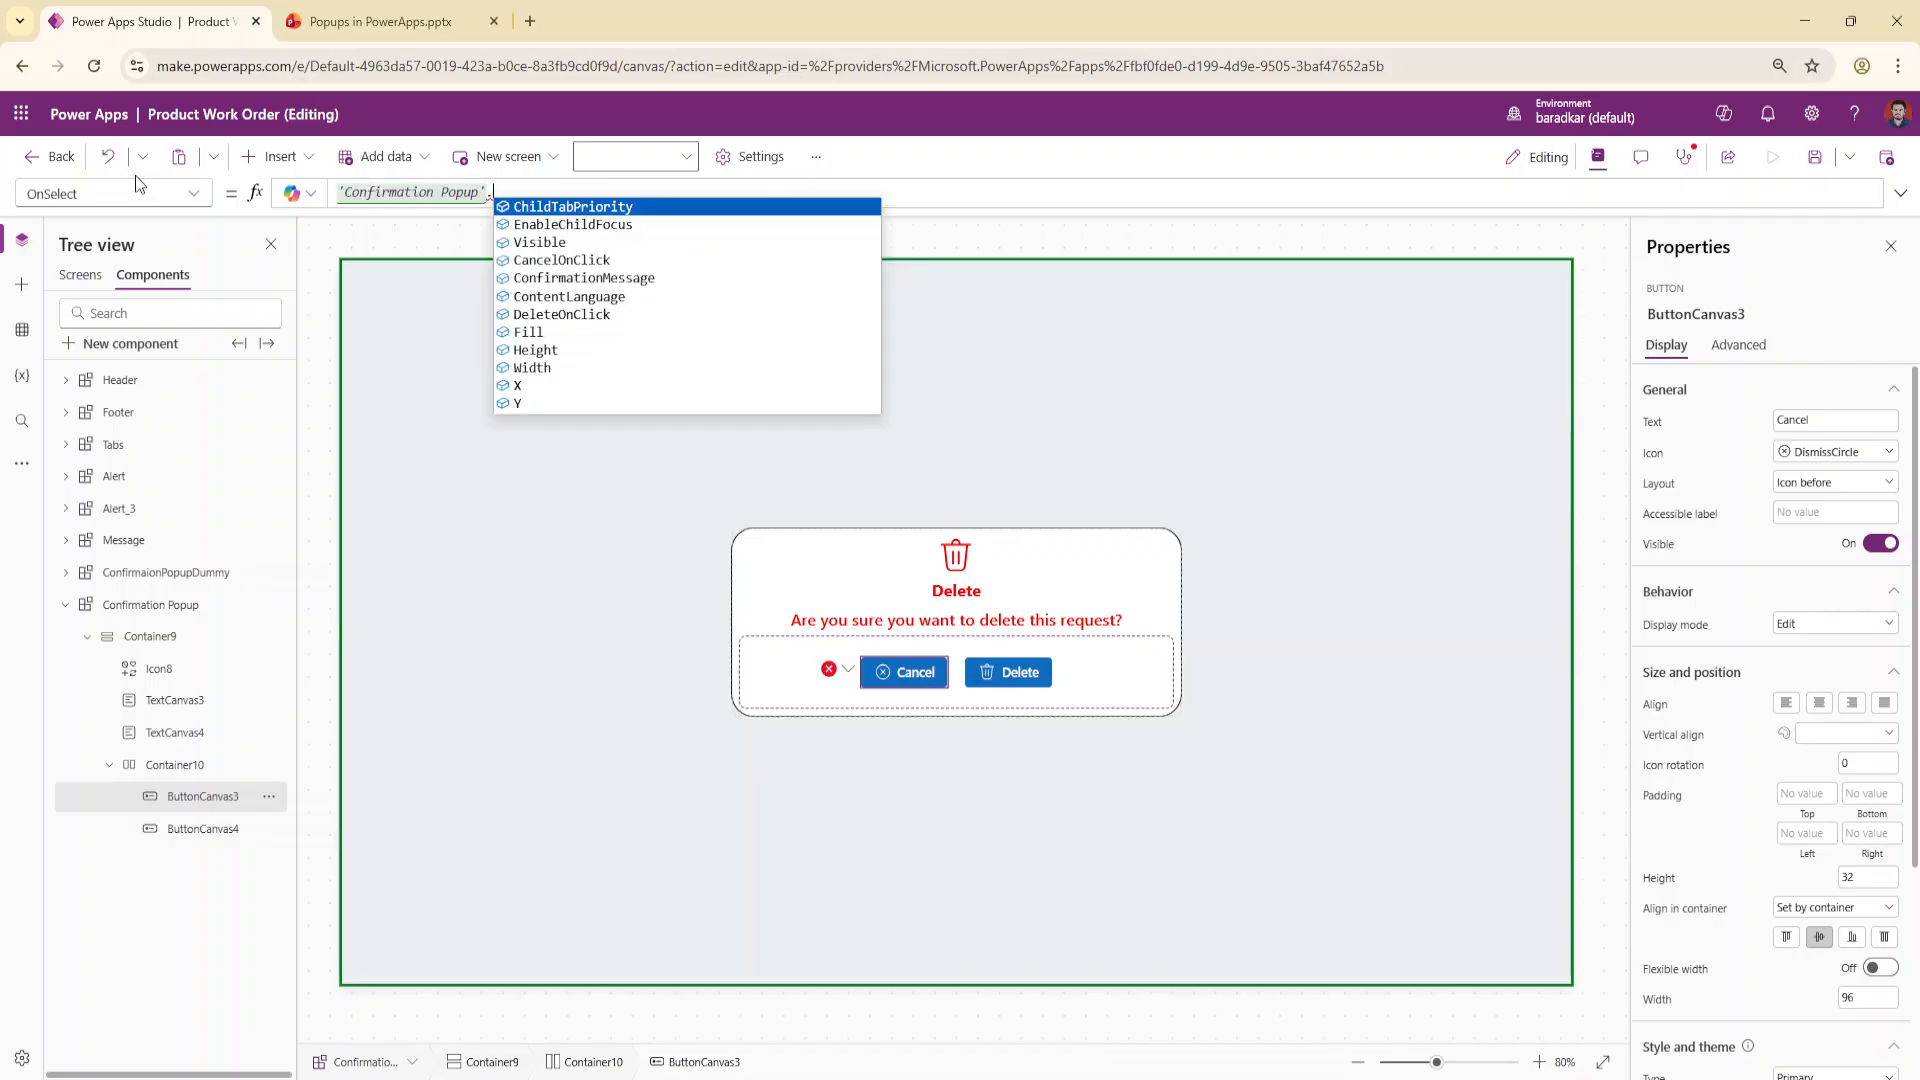
{"action": "left_click", "coordinate": [590, 261]}
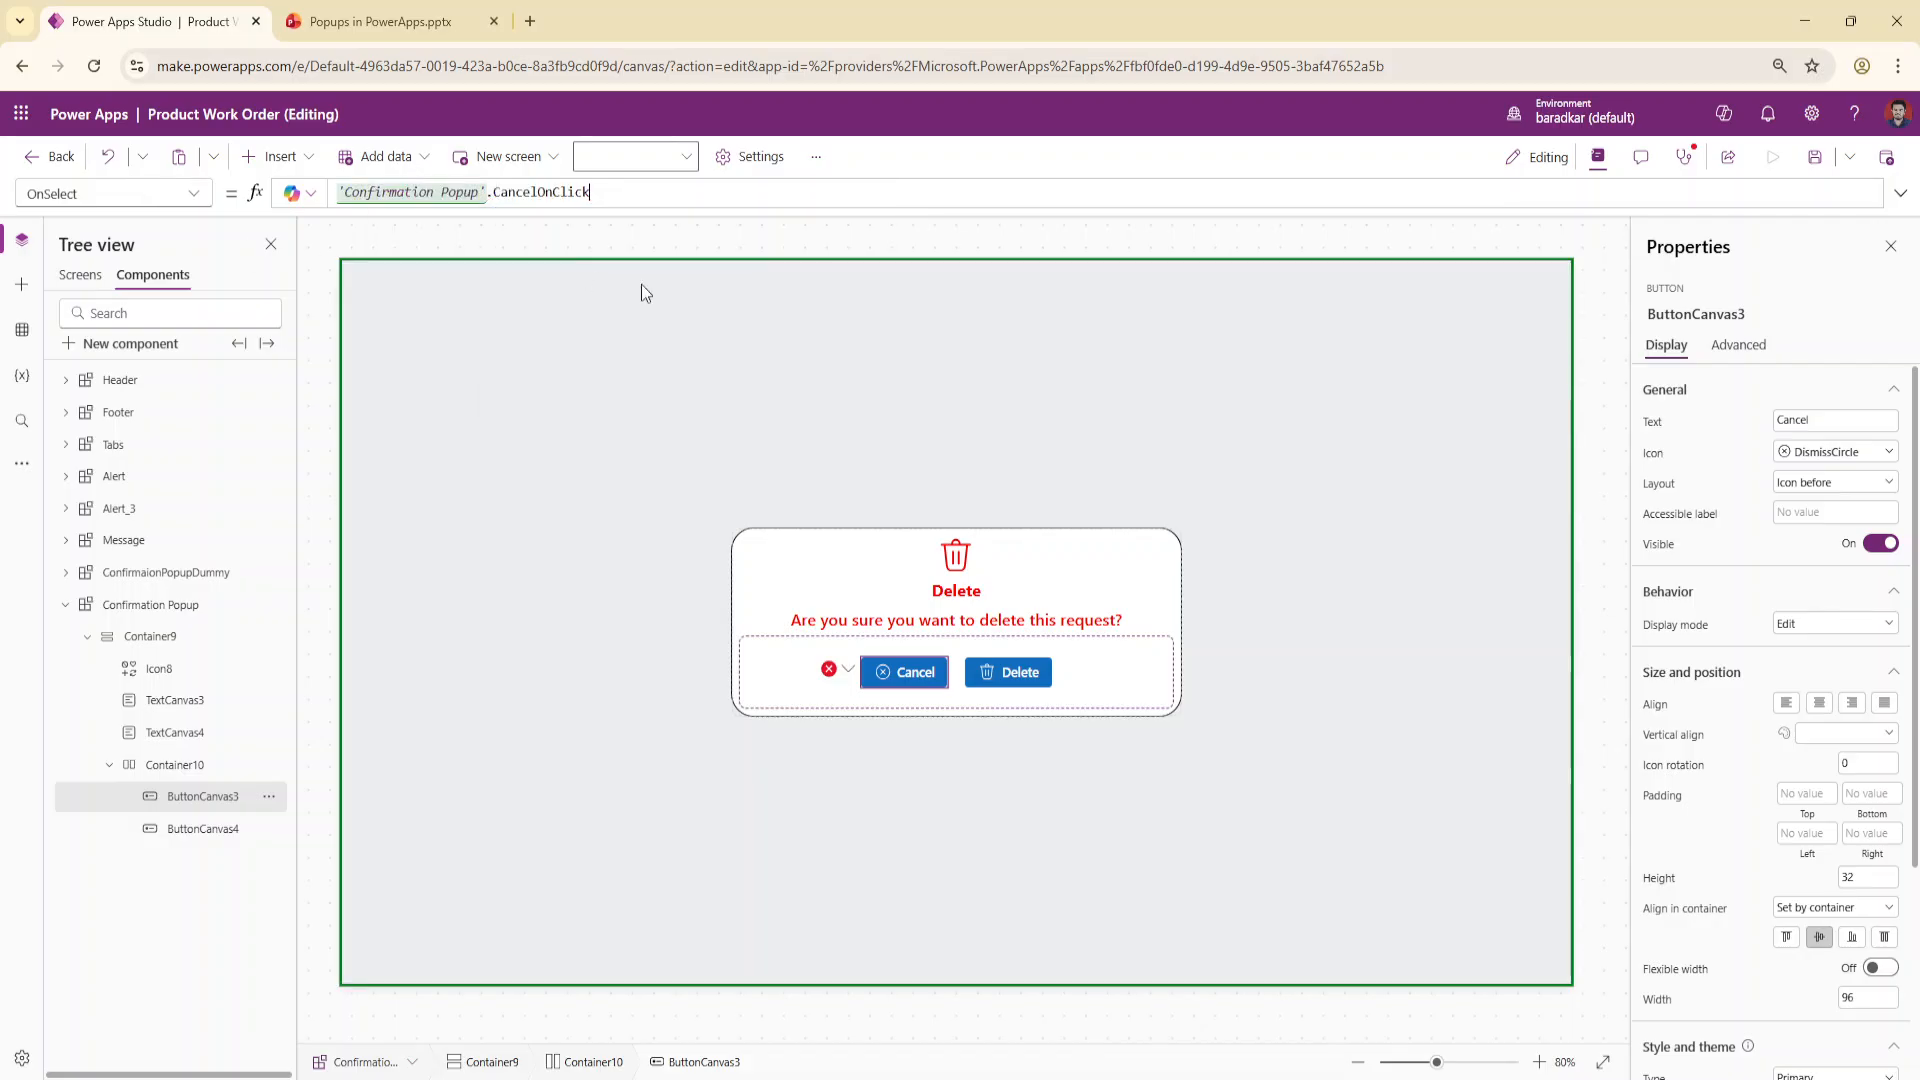
{"action": "type", "text": "()"}
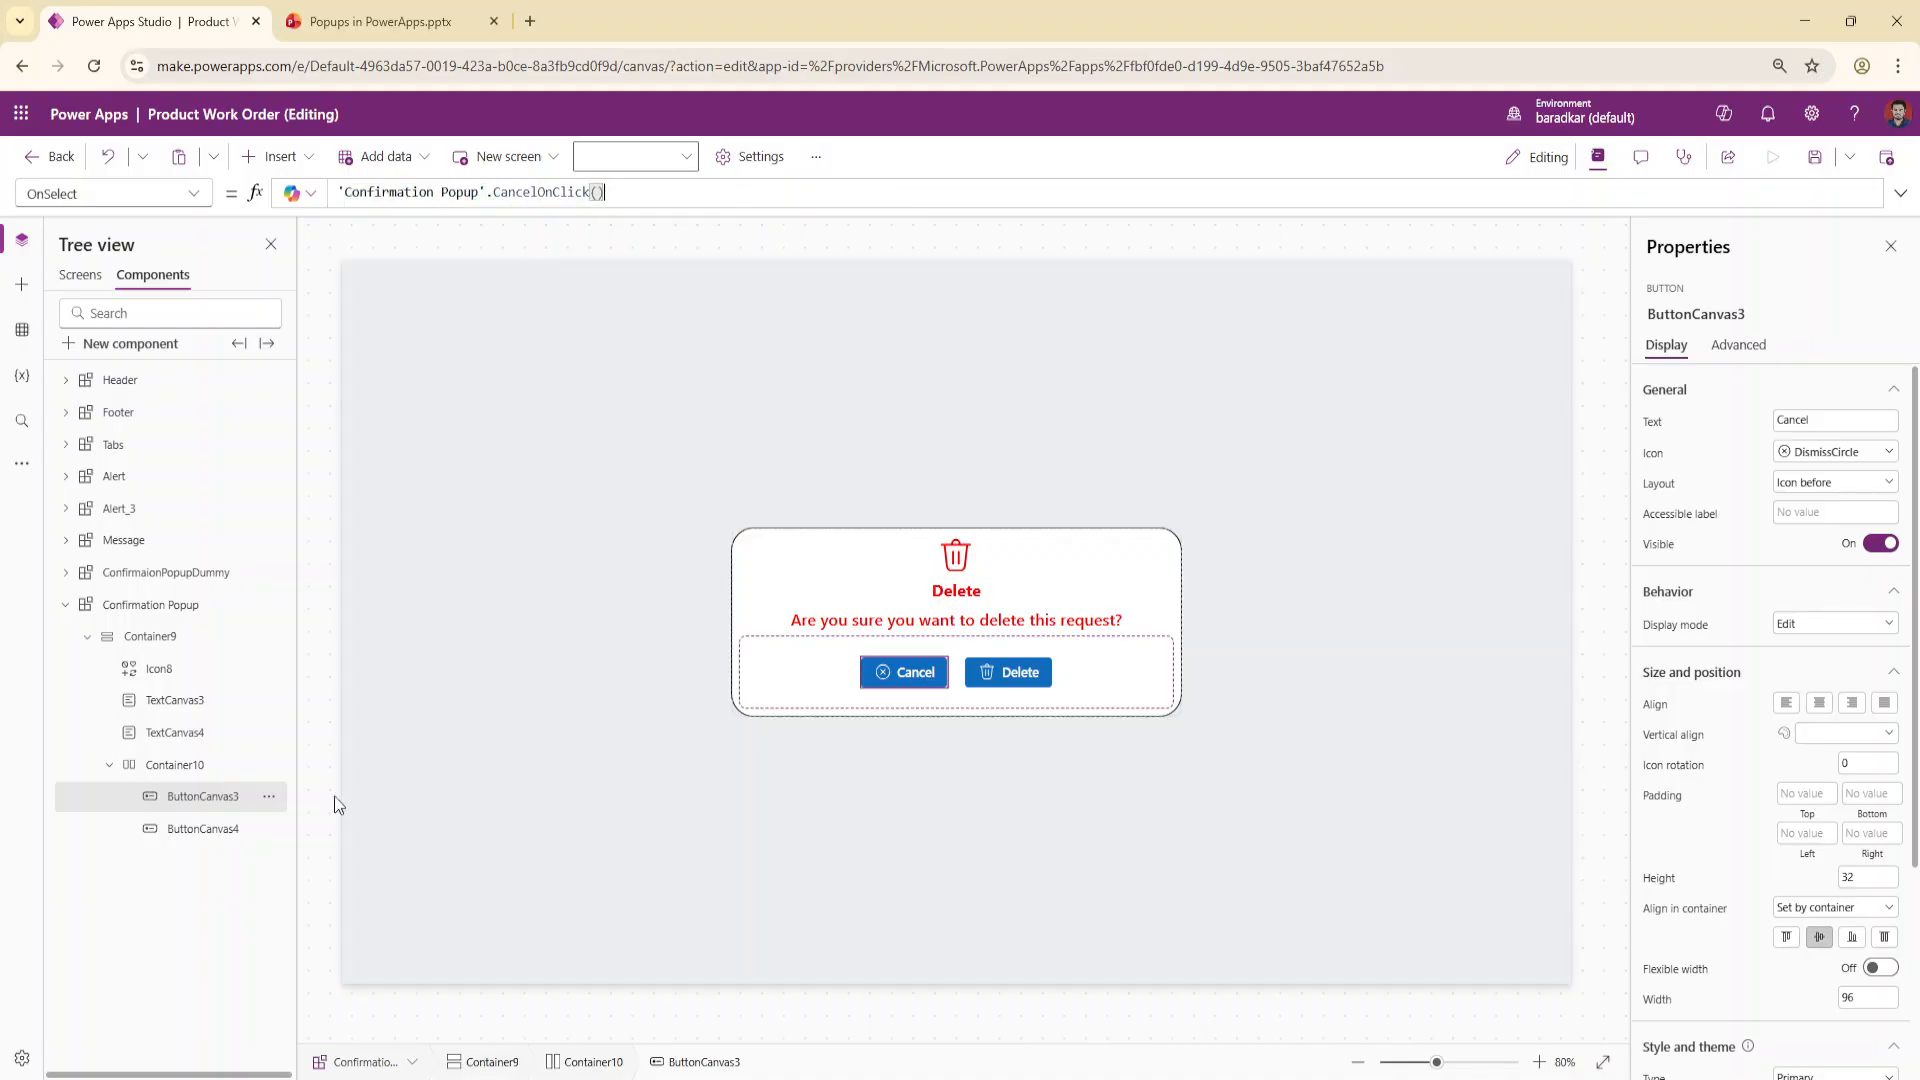
Apply the standard red color palette to the popup's Delete button
{"action": "left_click", "coordinate": [220, 829]}
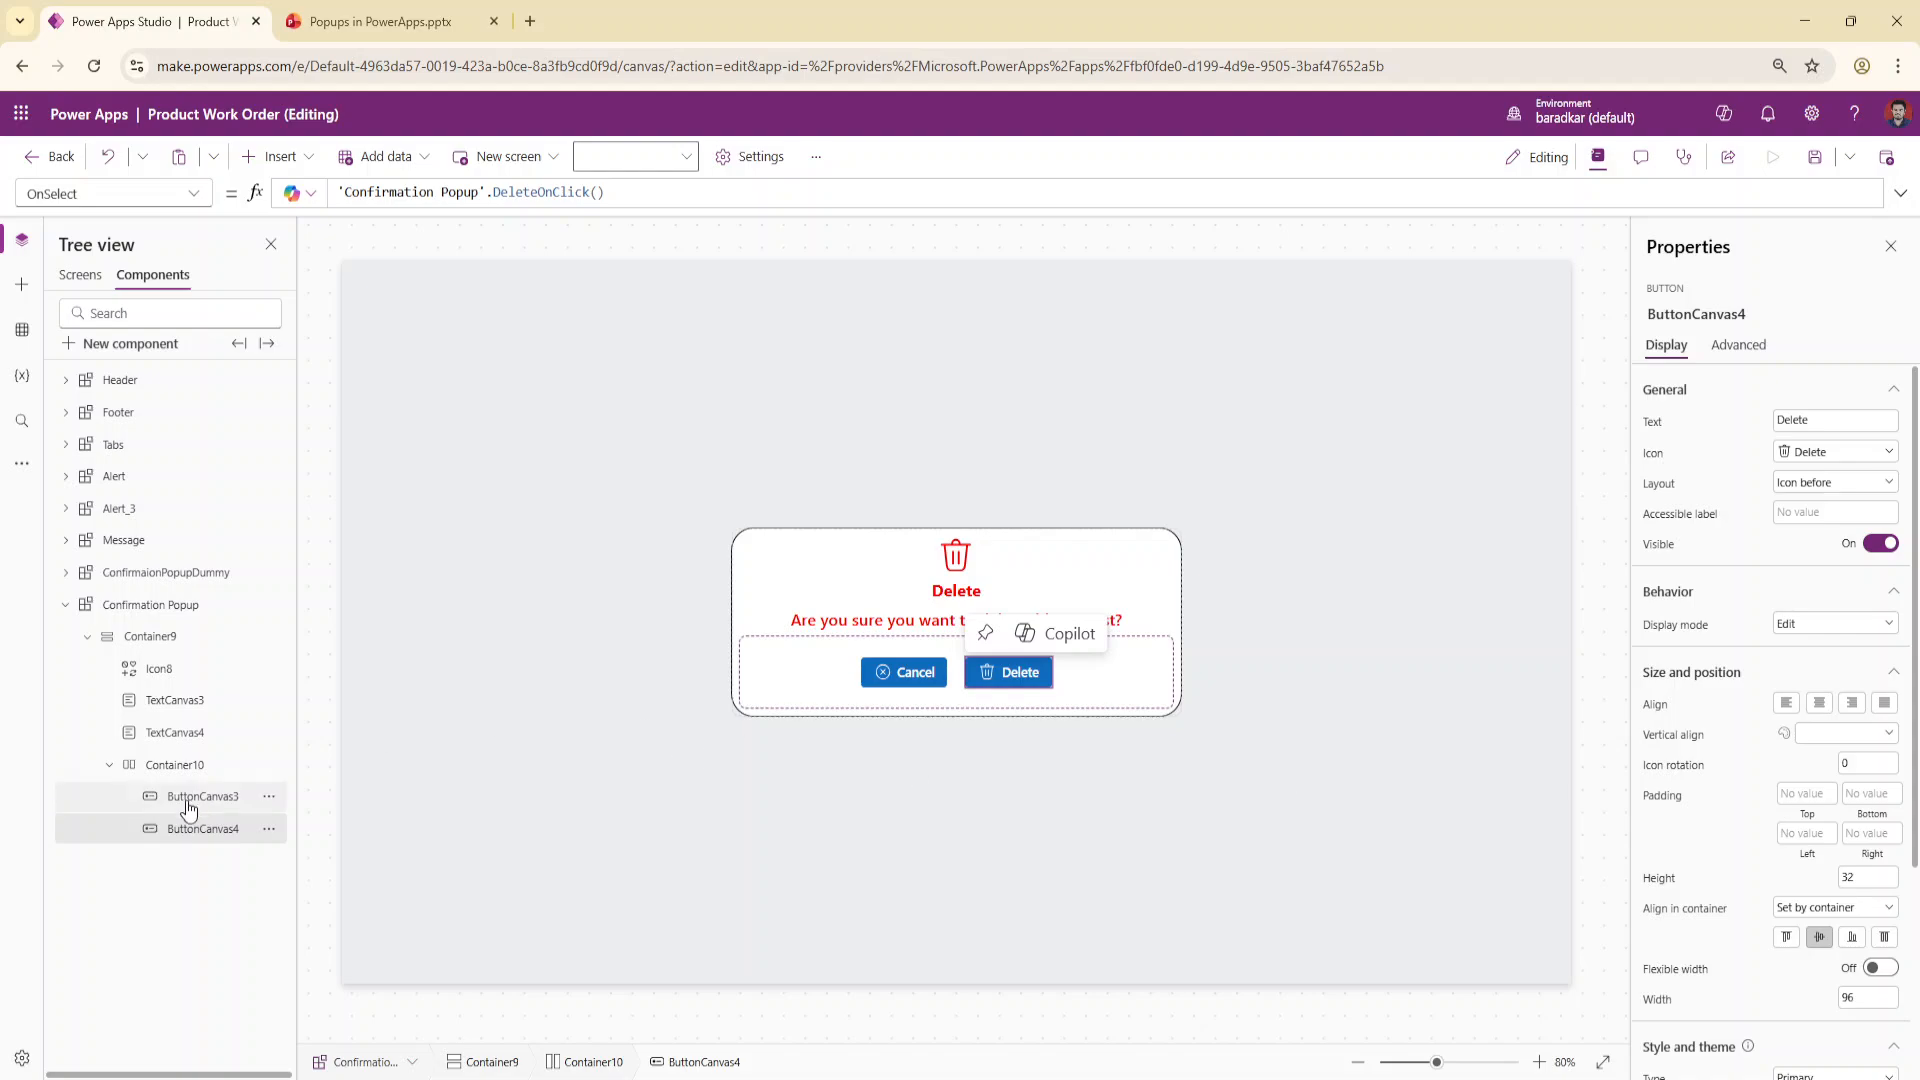
{"action": "scroll", "coordinate": [1831, 845], "scroll_direction": "down", "scroll_amount": 3}
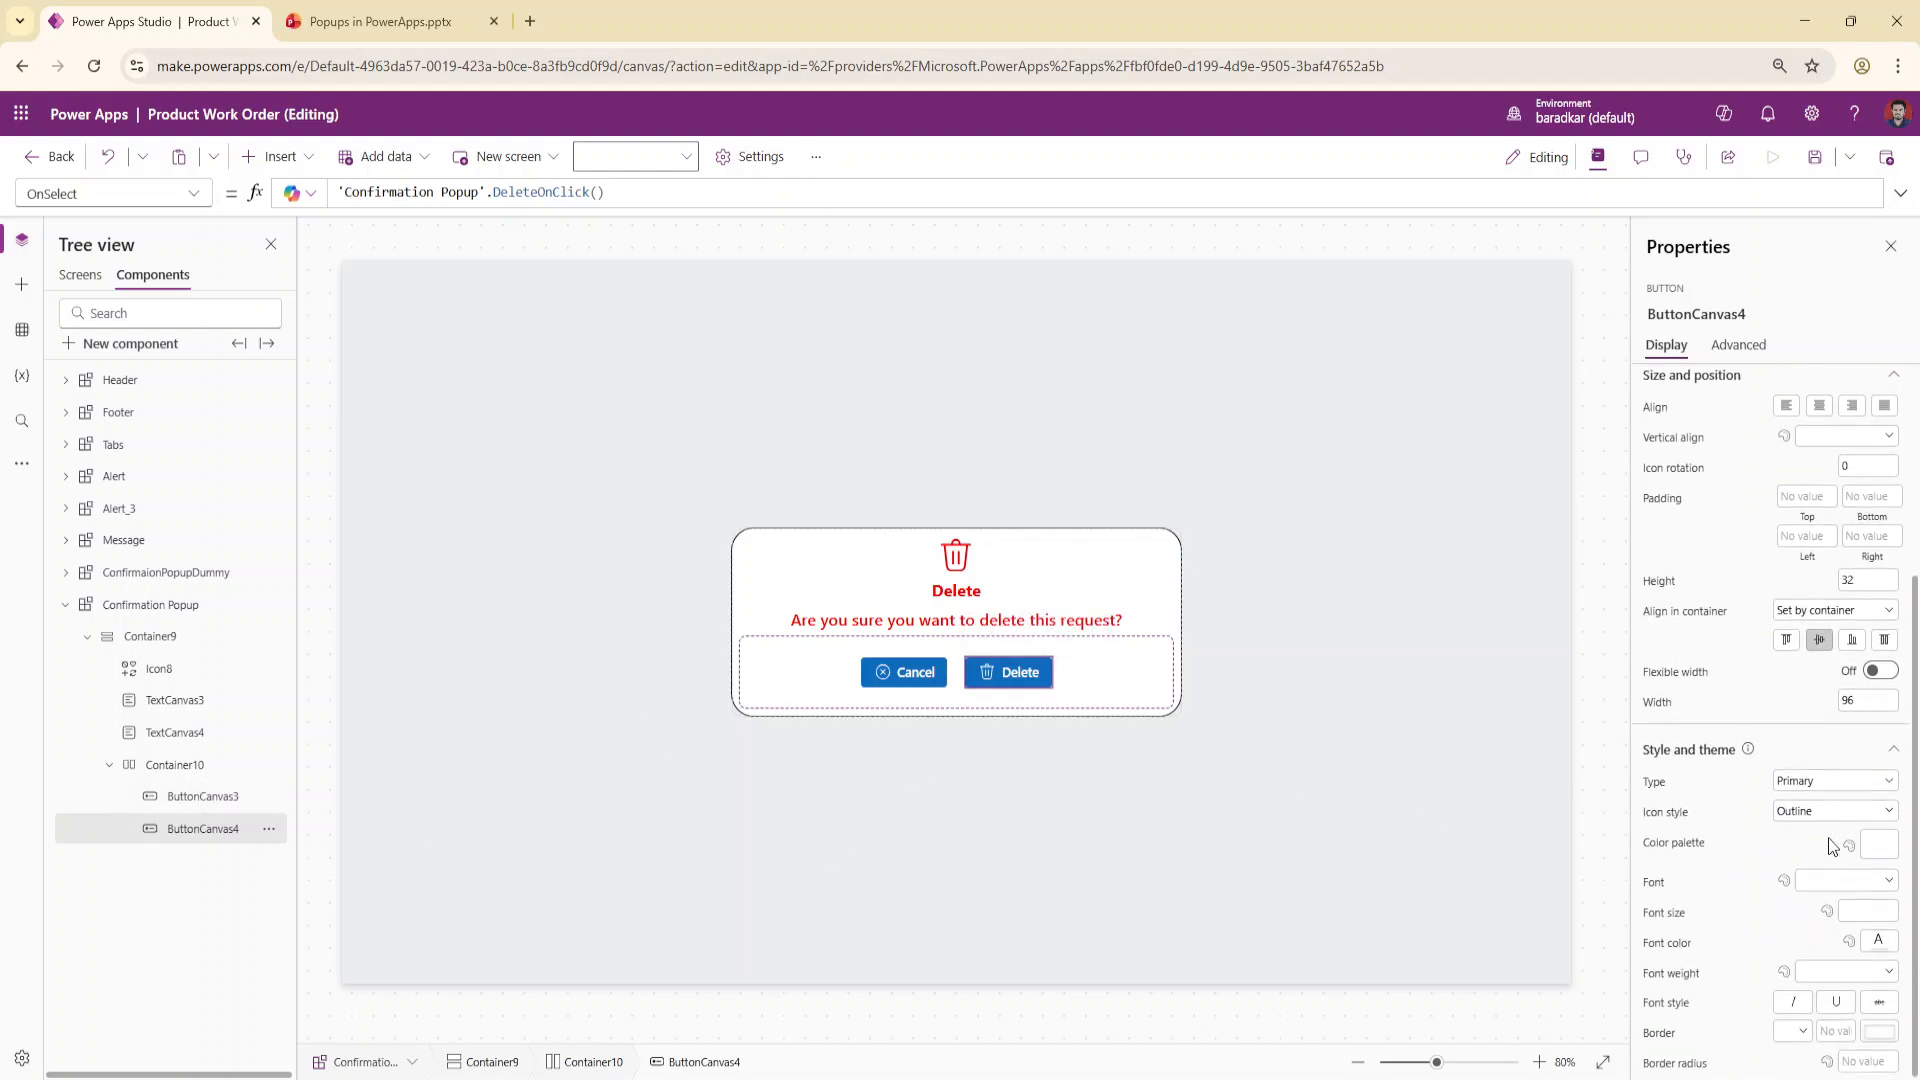
{"action": "left_click", "coordinate": [1878, 945]}
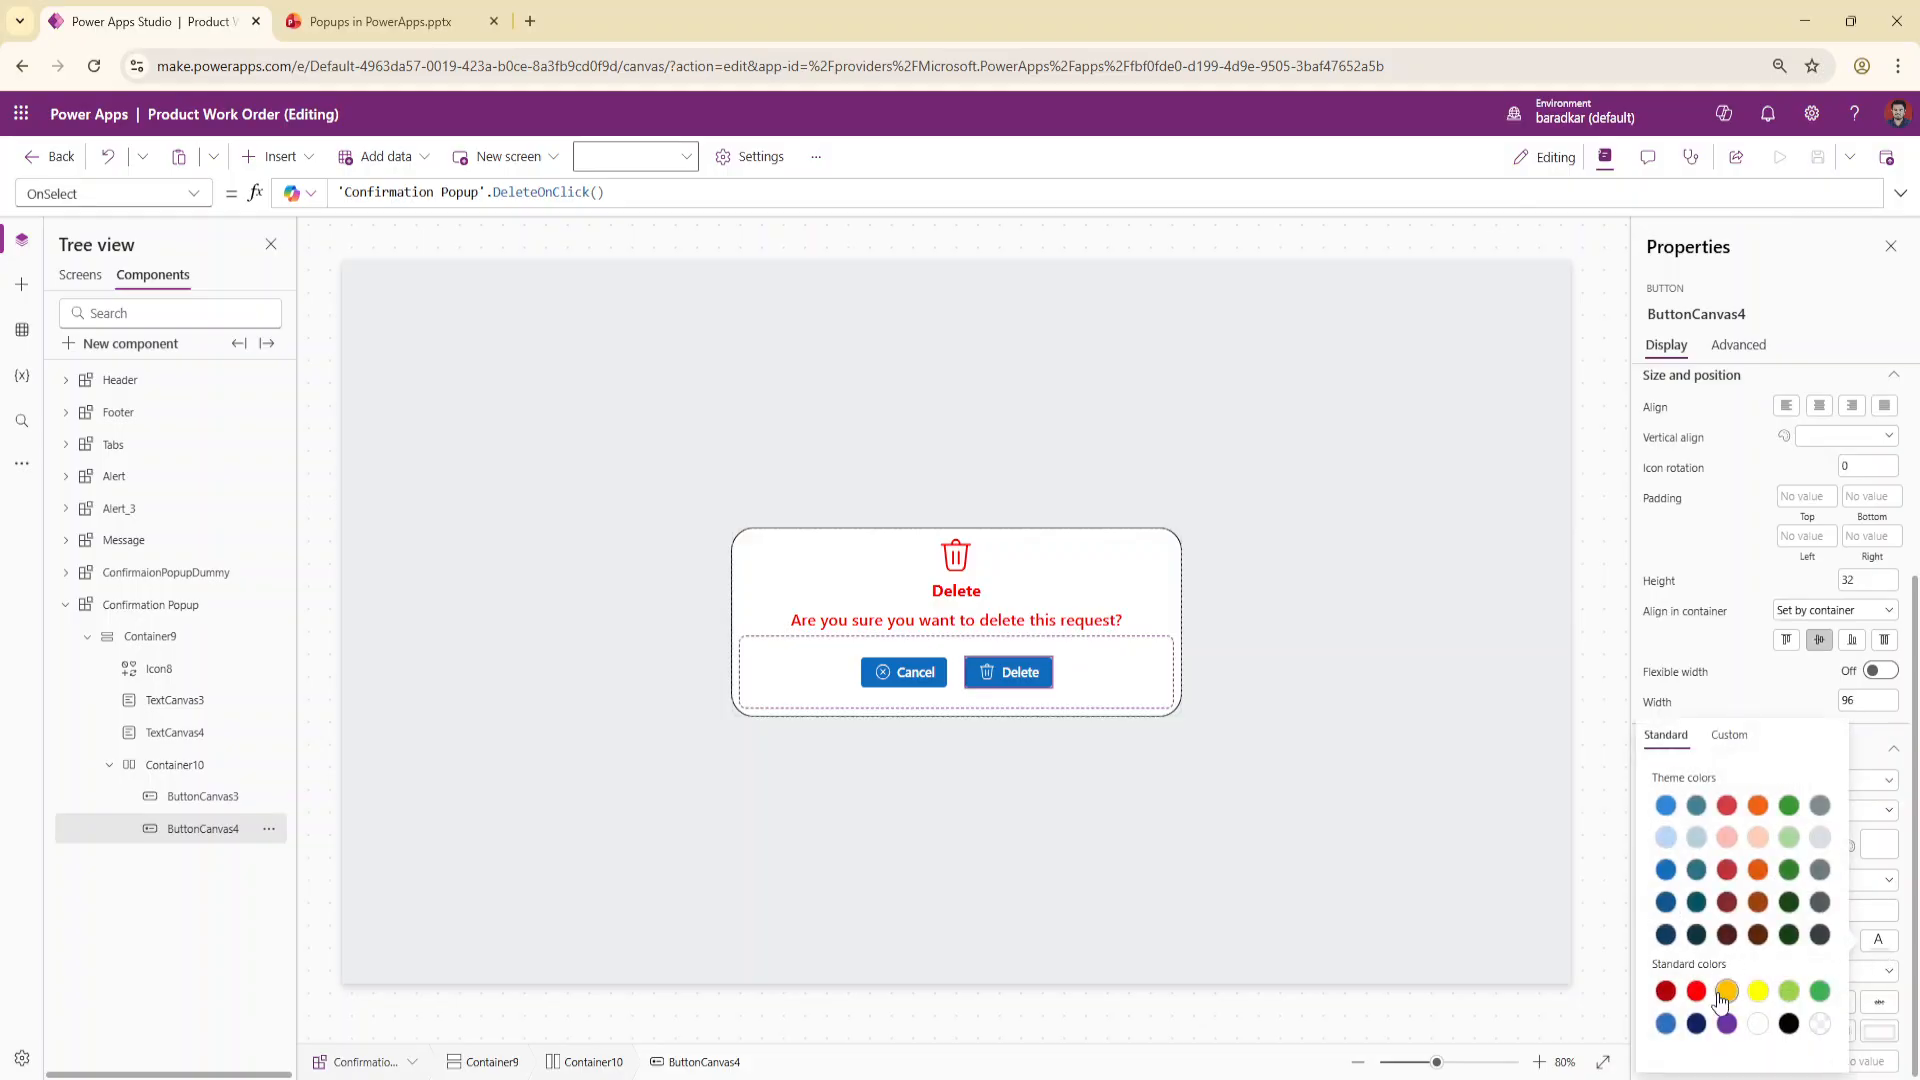
{"action": "left_click", "coordinate": [1875, 945]}
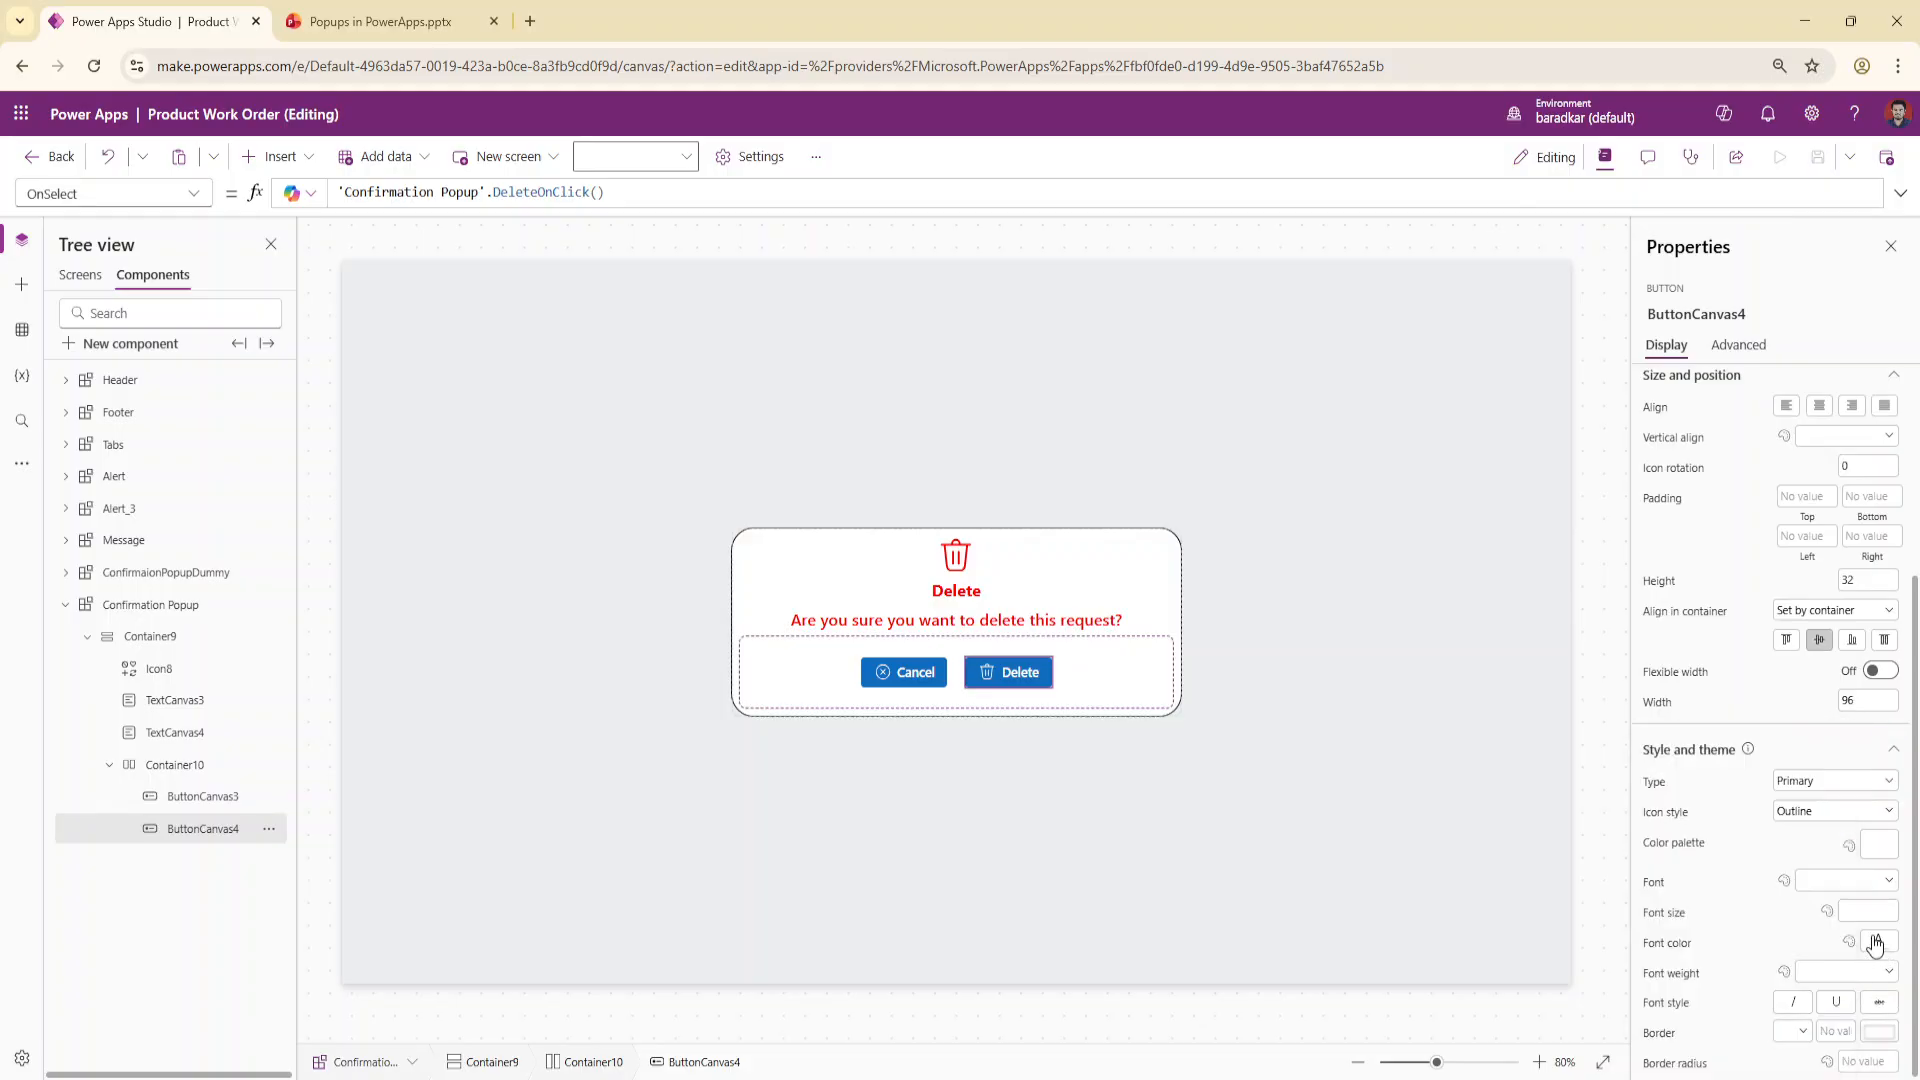
{"action": "left_click", "coordinate": [1872, 845]}
{"action": "left_click", "coordinate": [1872, 845]}
{"action": "left_click", "coordinate": [1870, 848]}
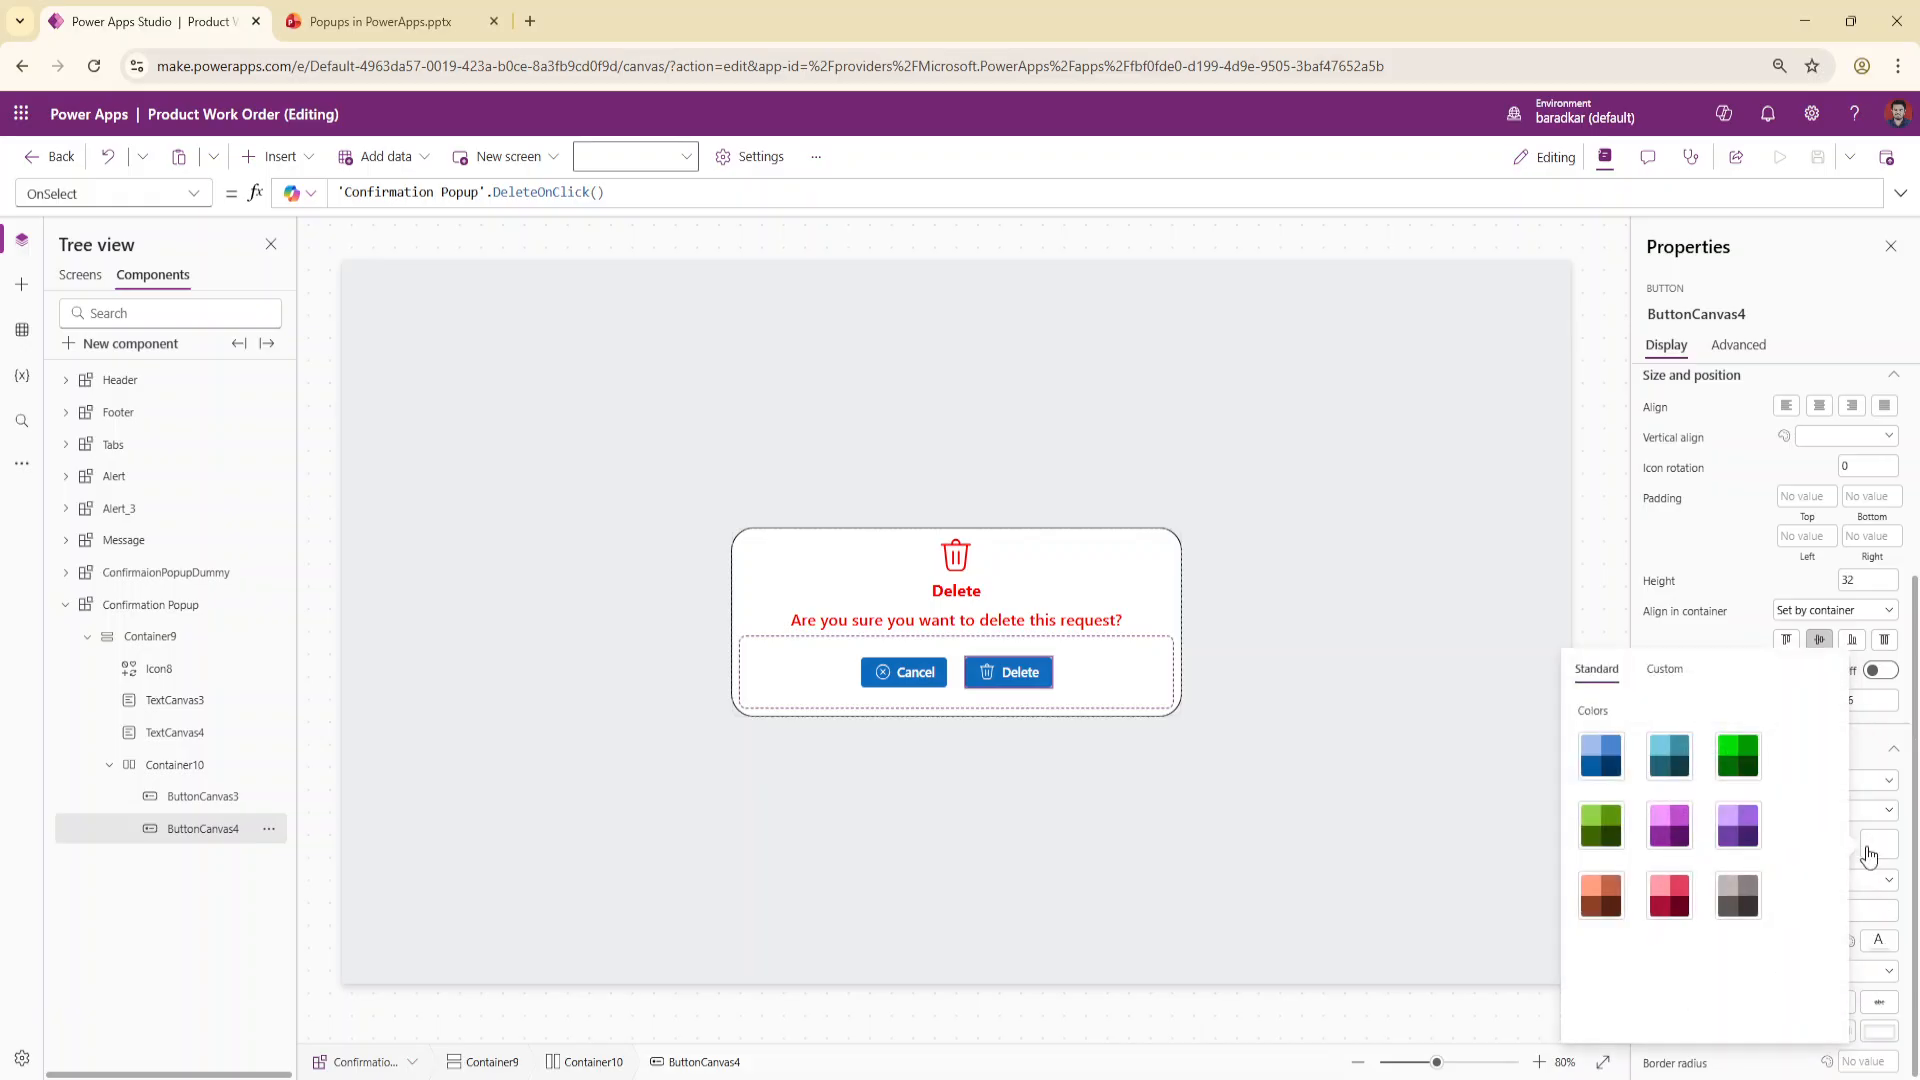
{"action": "left_click", "coordinate": [1667, 896]}
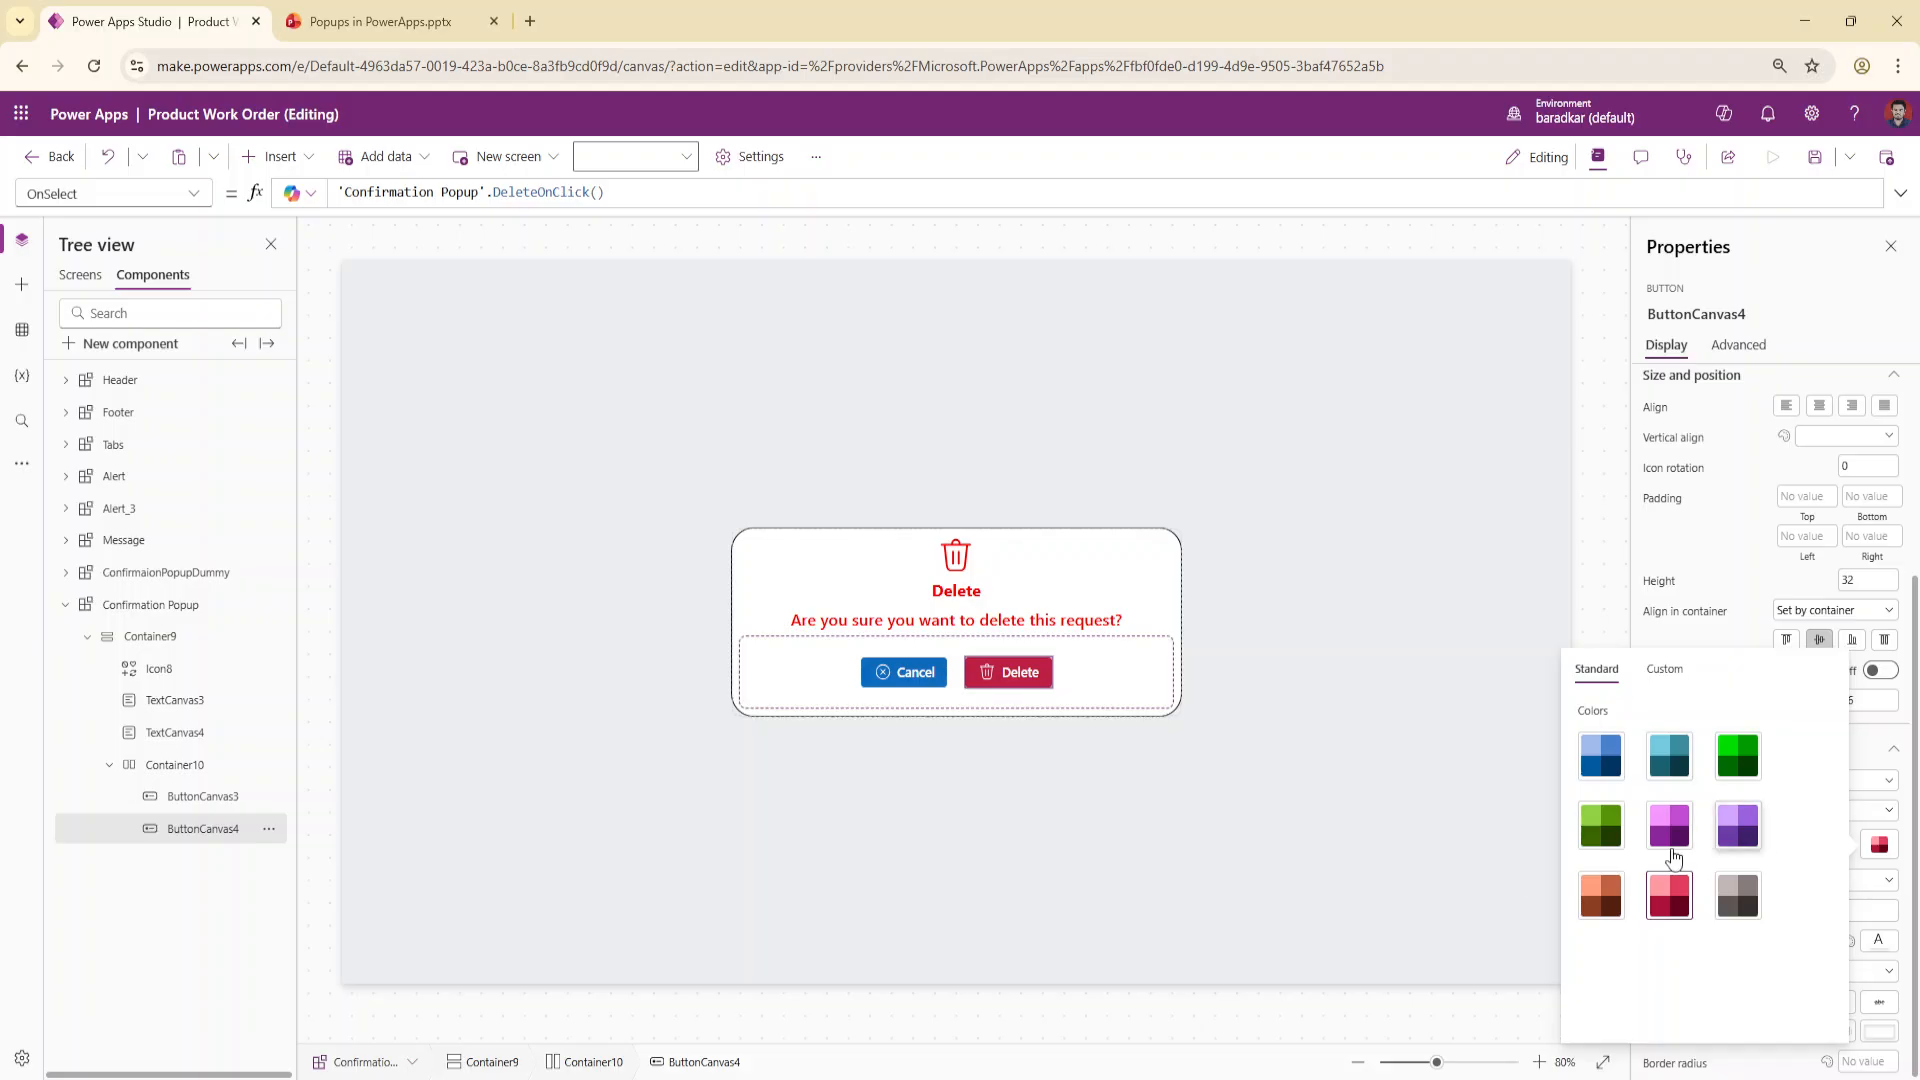
Apply the standard gray color palette to the popup's Cancel button
{"action": "left_click", "coordinate": [155, 813]}
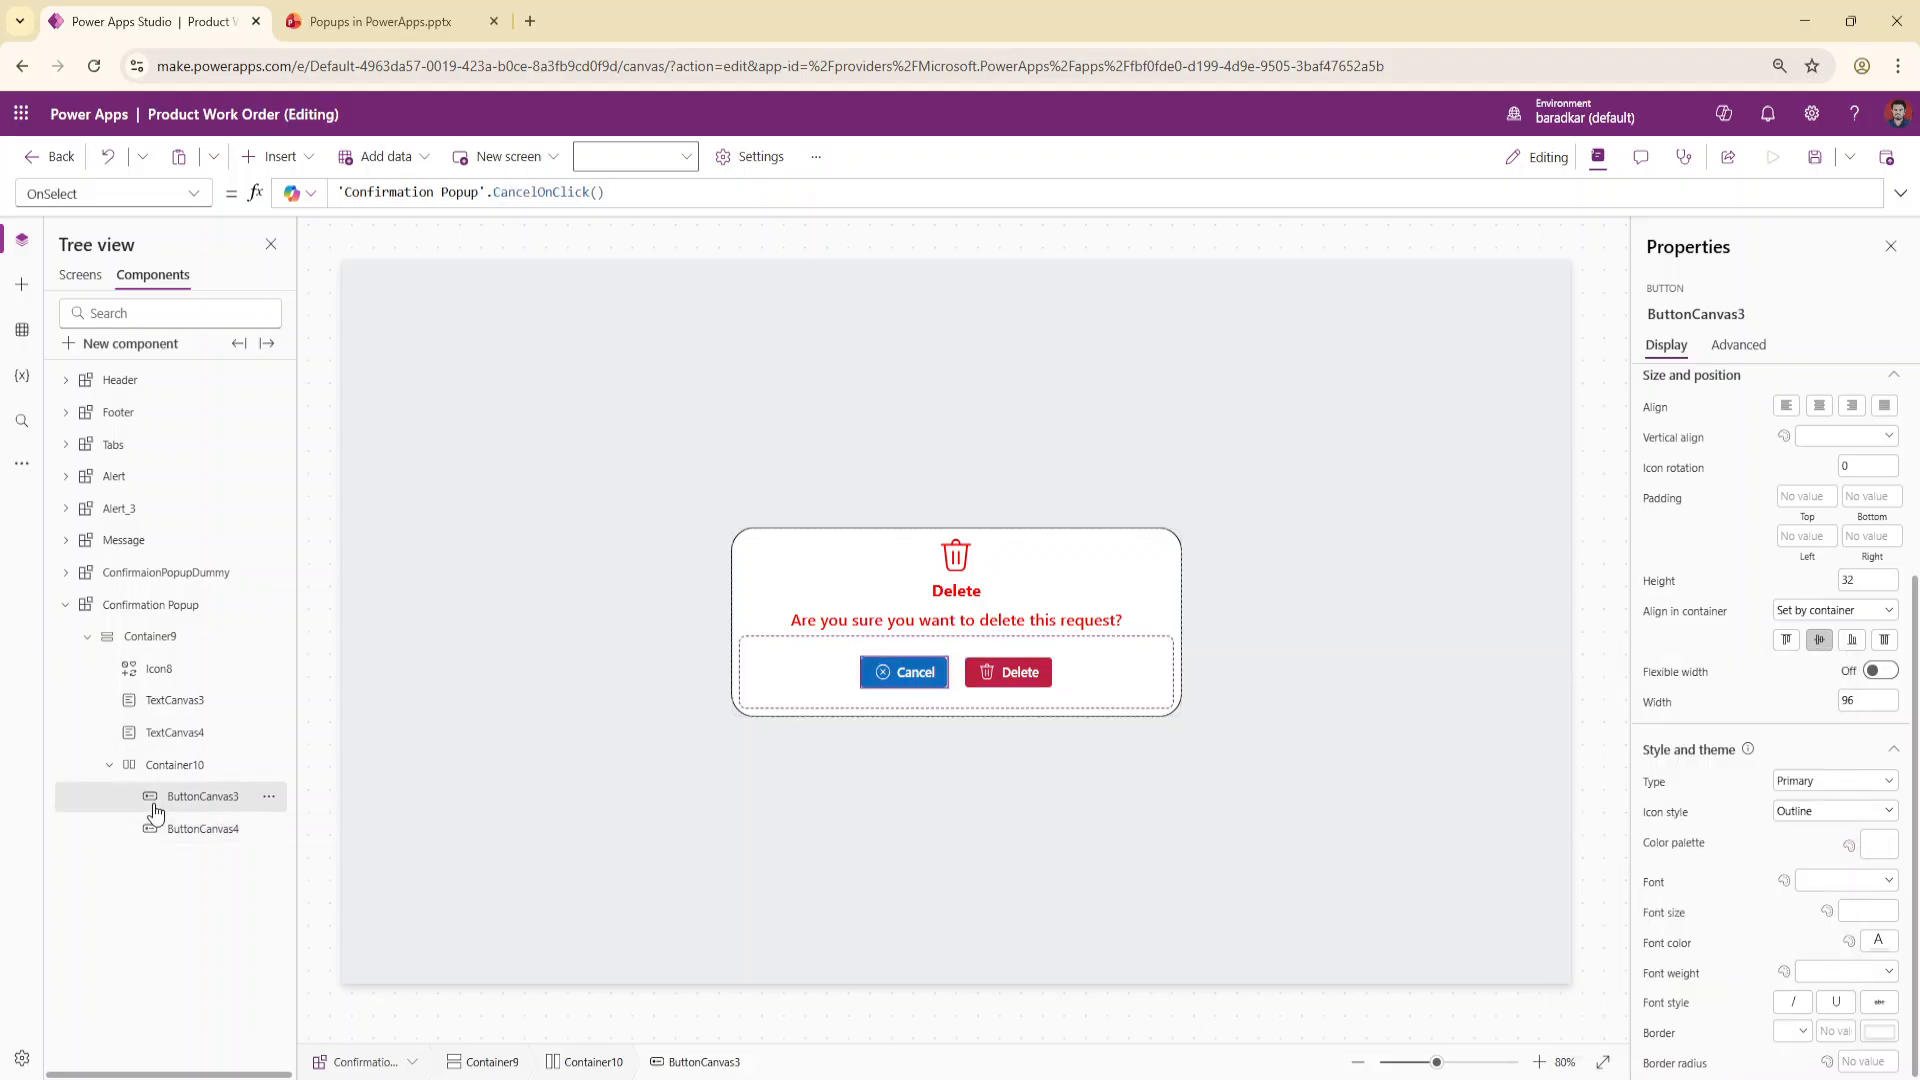
{"action": "left_click", "coordinate": [1869, 850]}
{"action": "left_click", "coordinate": [1741, 907]}
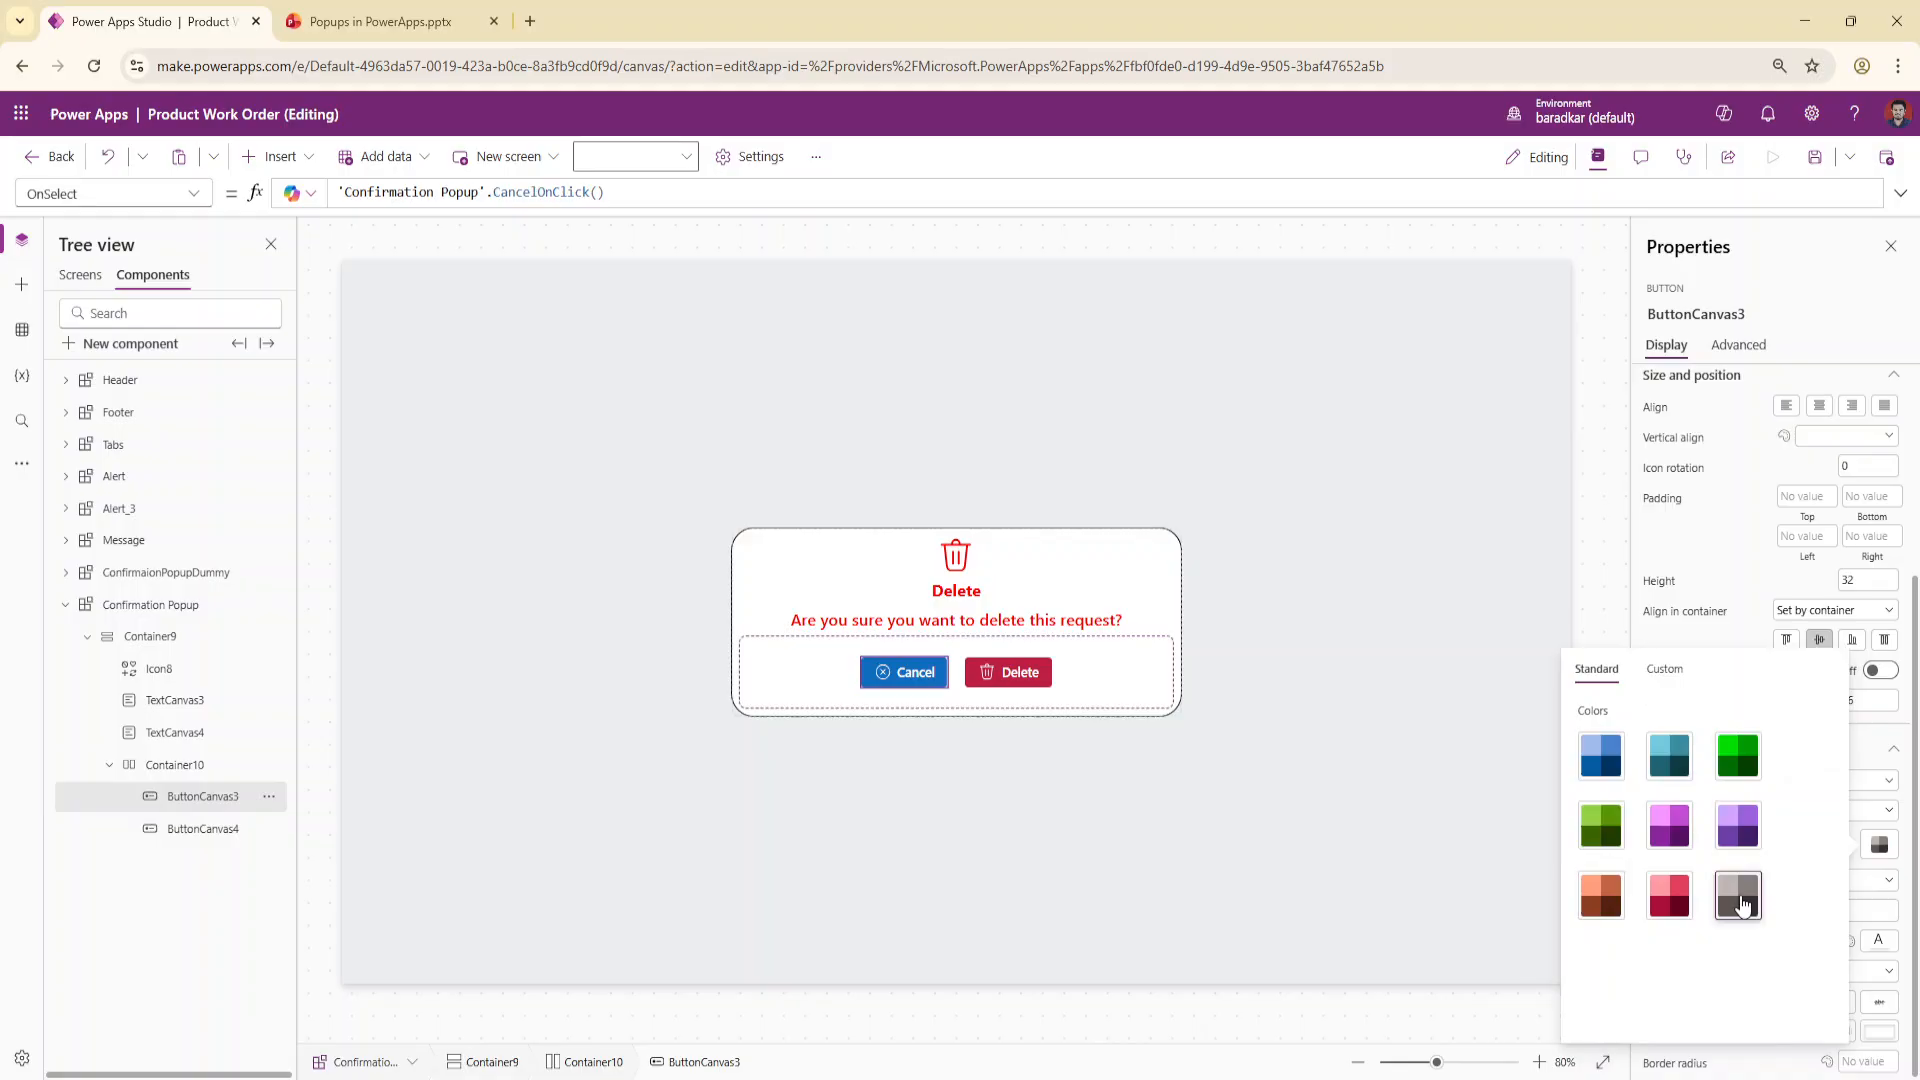
{"action": "left_click", "coordinate": [1880, 850]}
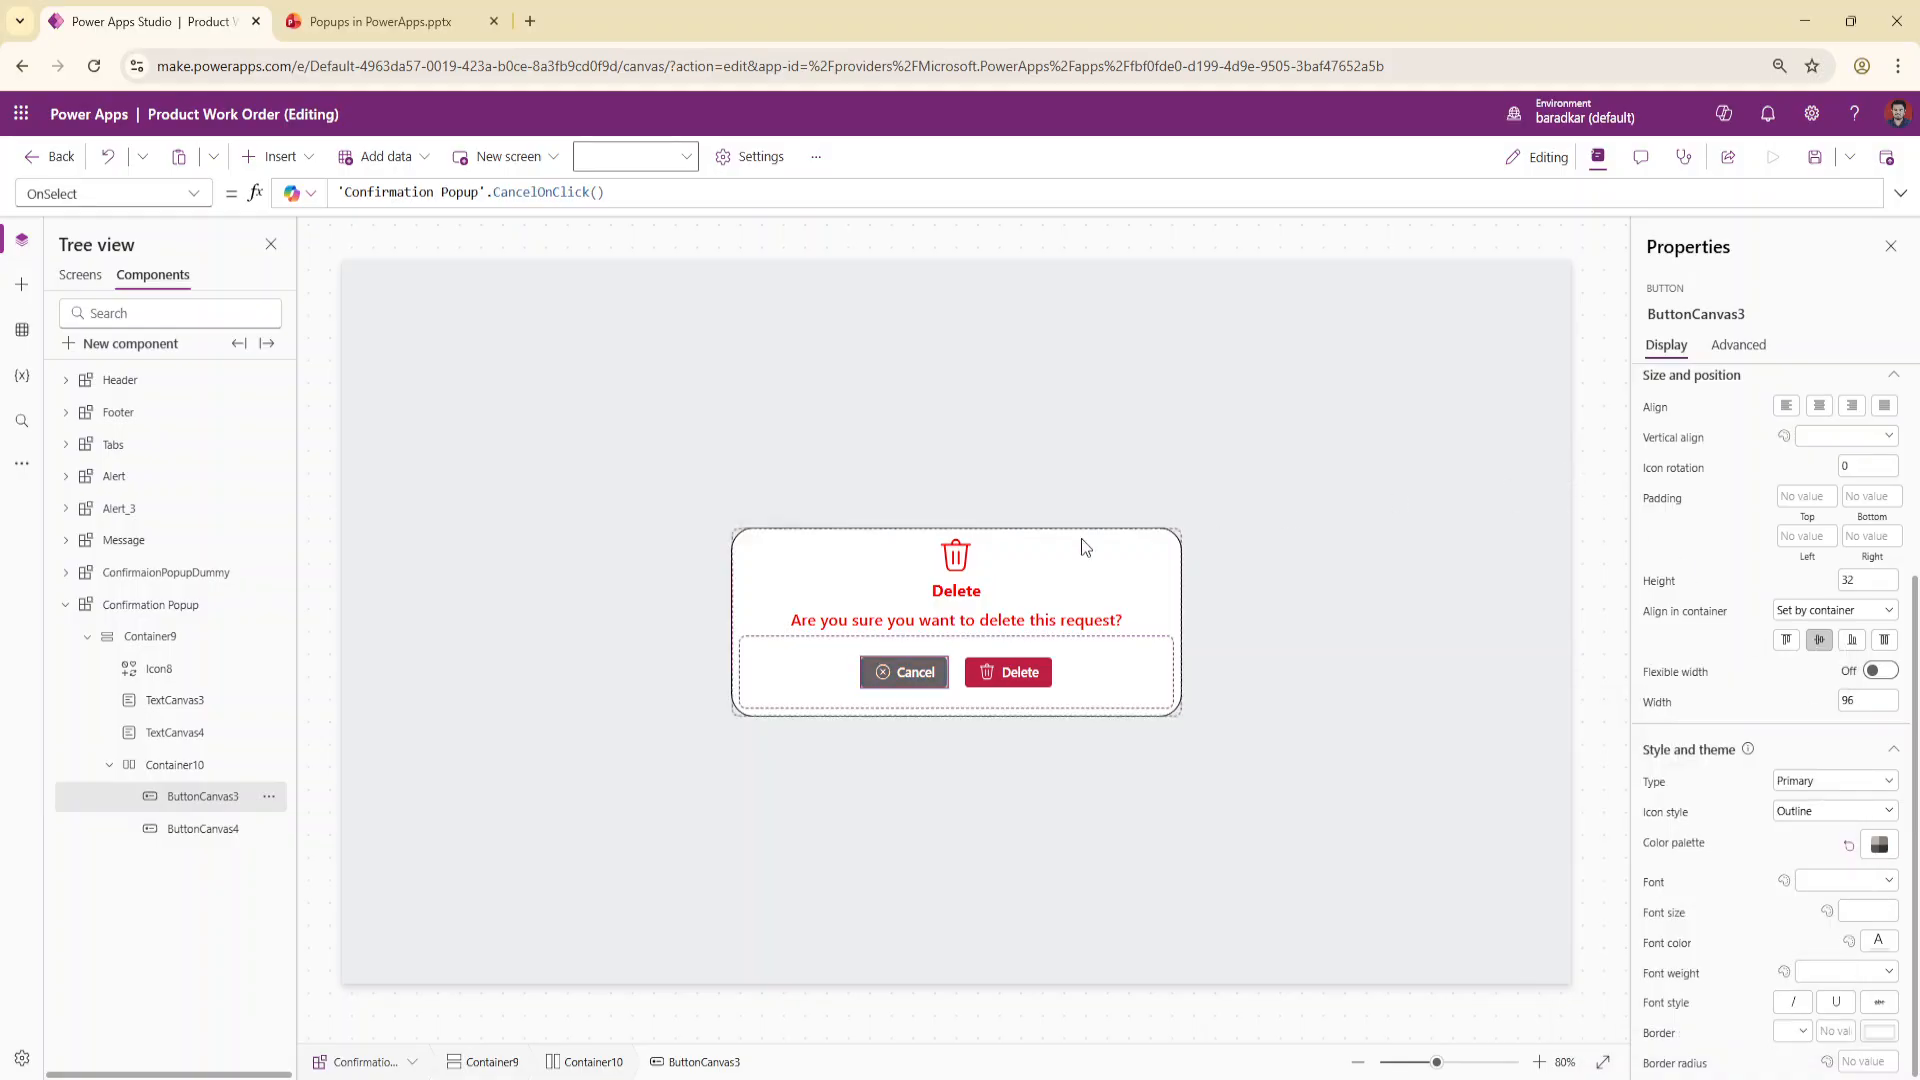
Set the height of the popup's confirmation message label to 55
{"action": "left_click", "coordinate": [1022, 627]}
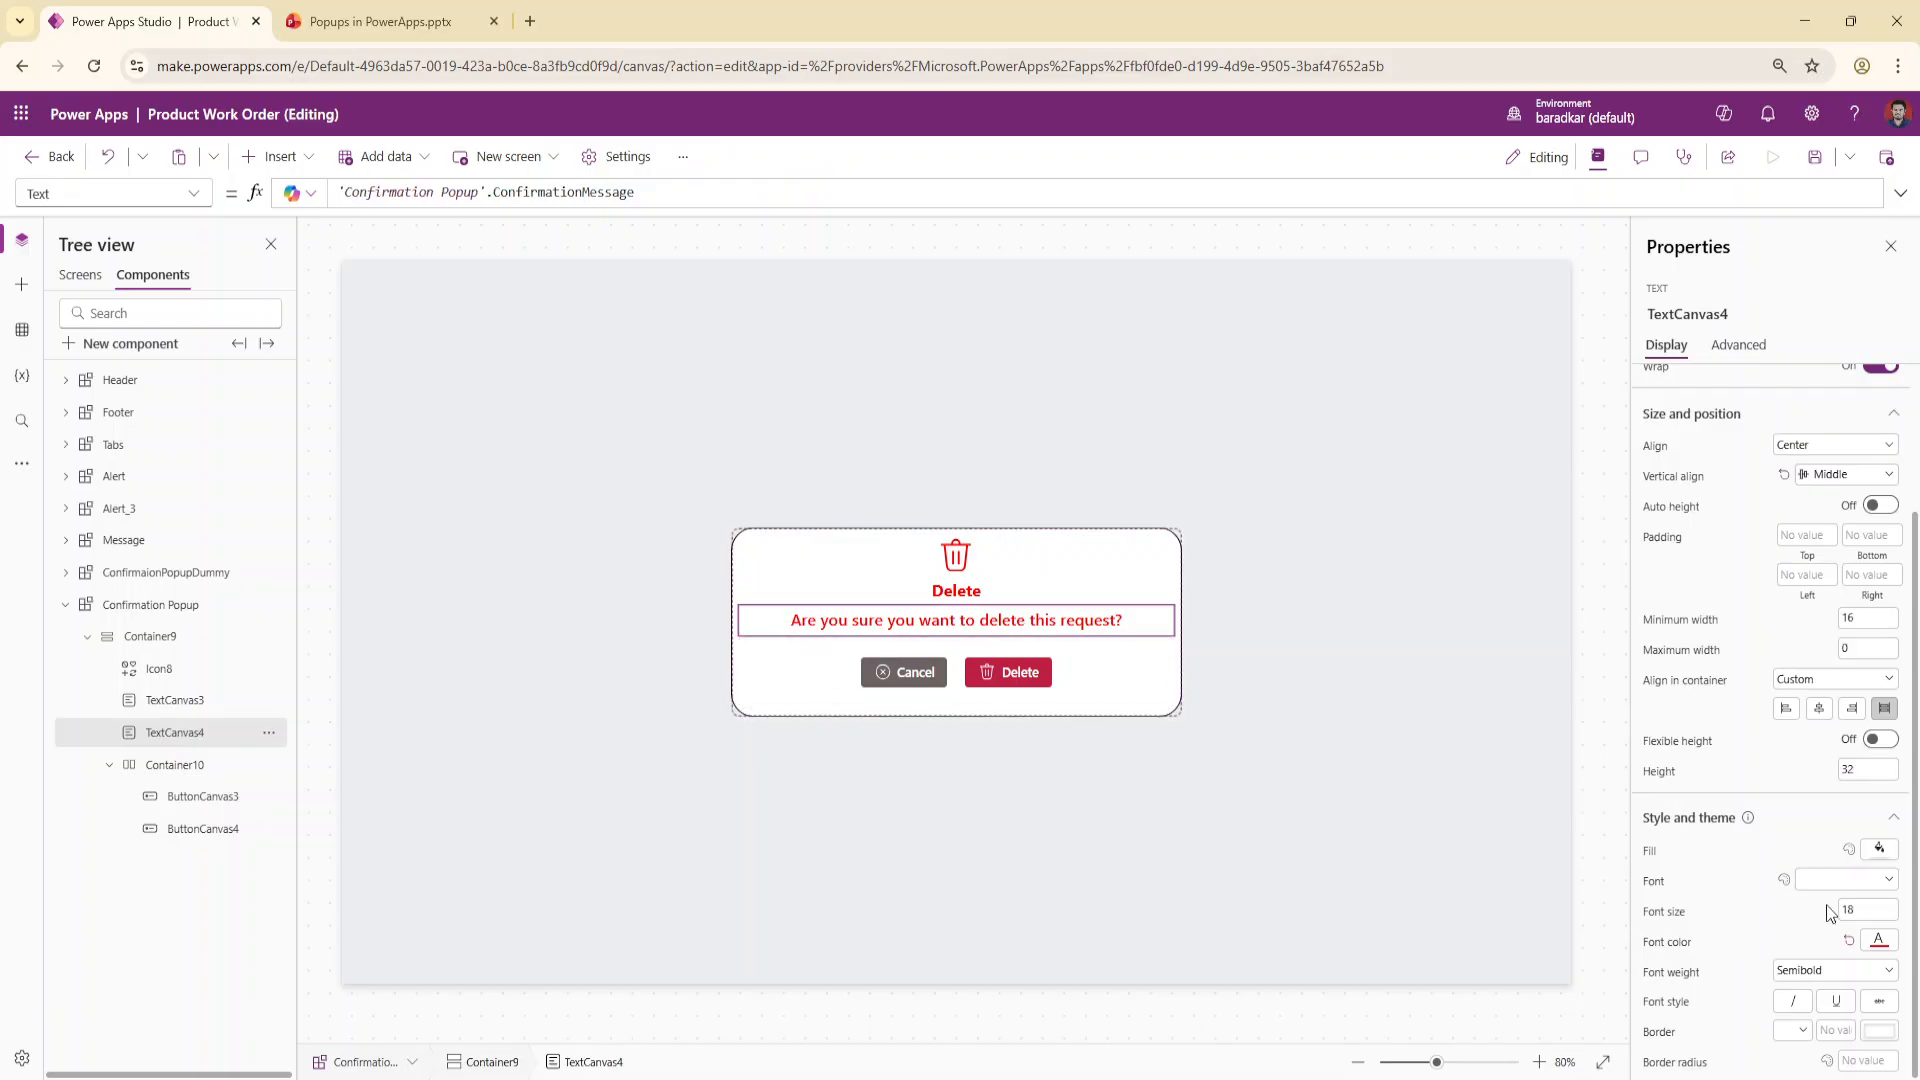
{"action": "left_click_drag", "start_coordinate": [1868, 770], "coordinate": [1731, 767]}
{"action": "type", "text": "55"}
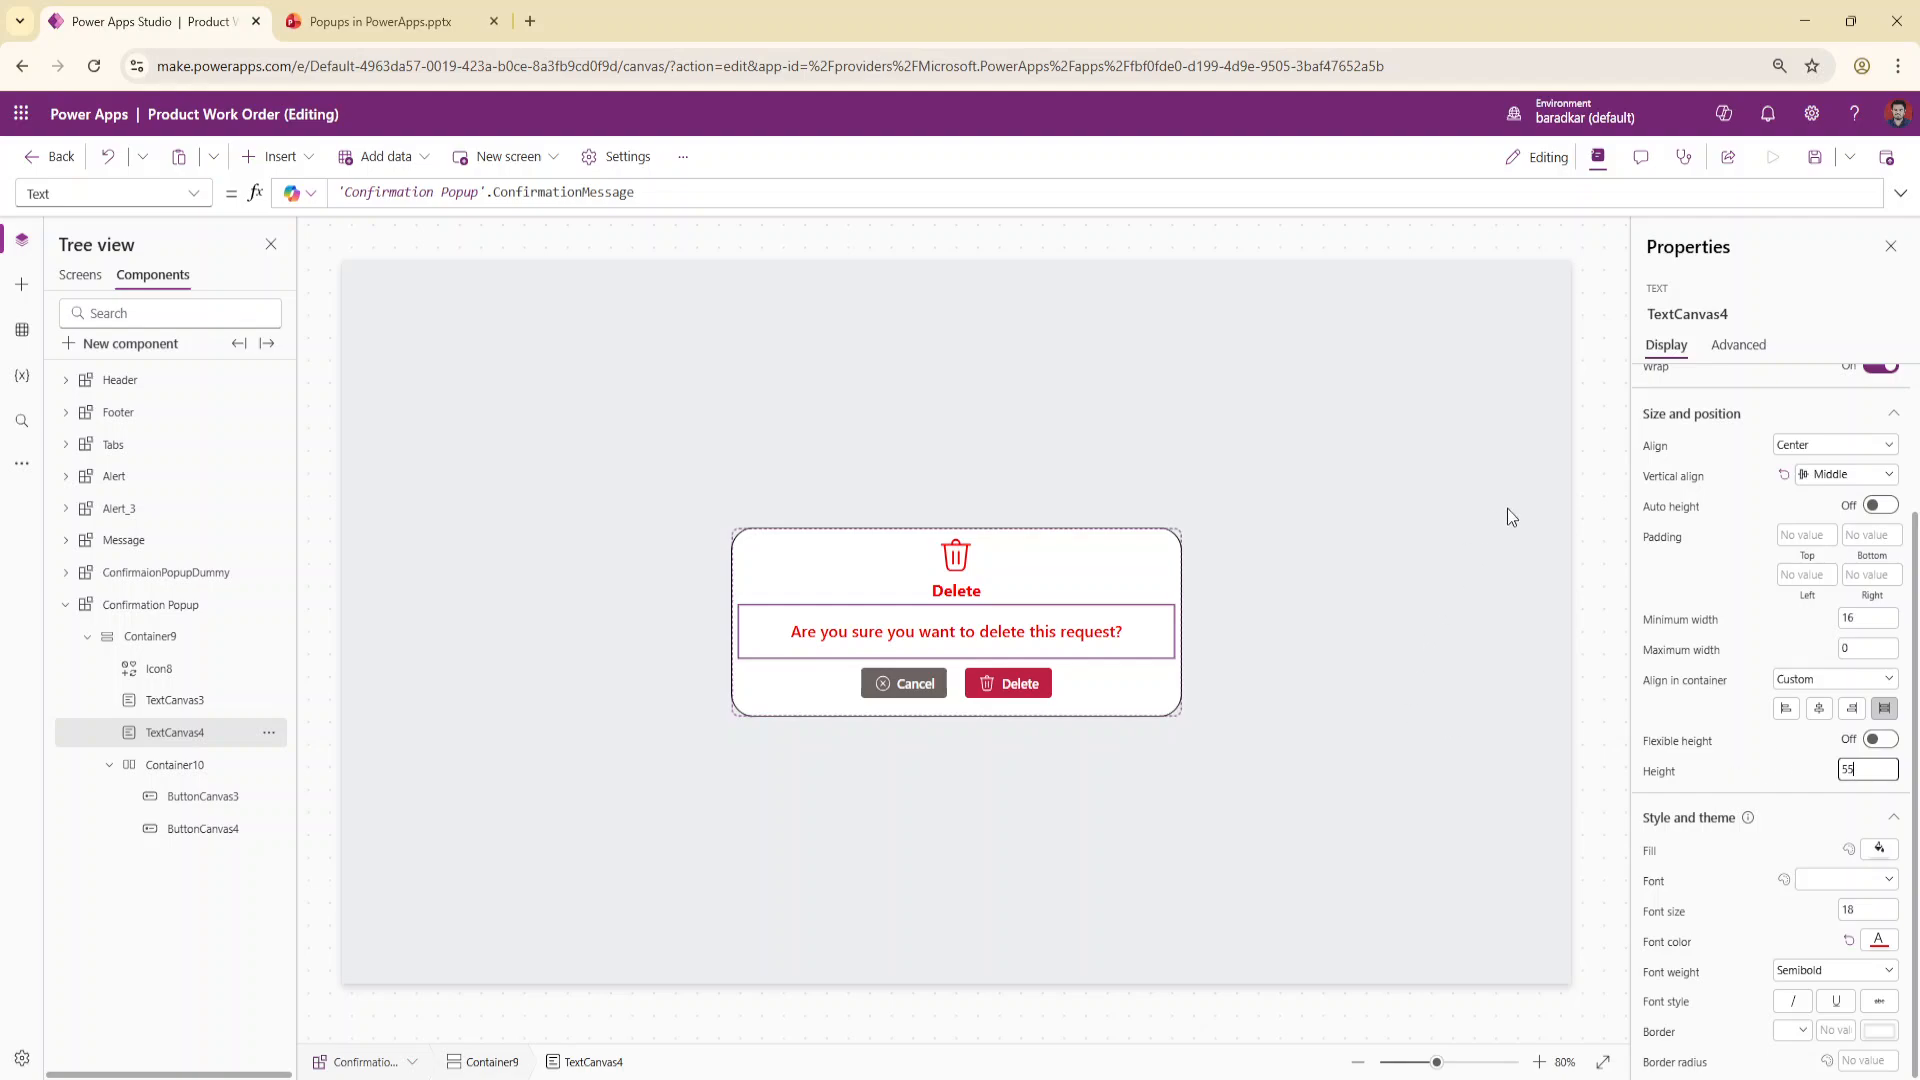
{"action": "left_click", "coordinate": [1497, 523]}
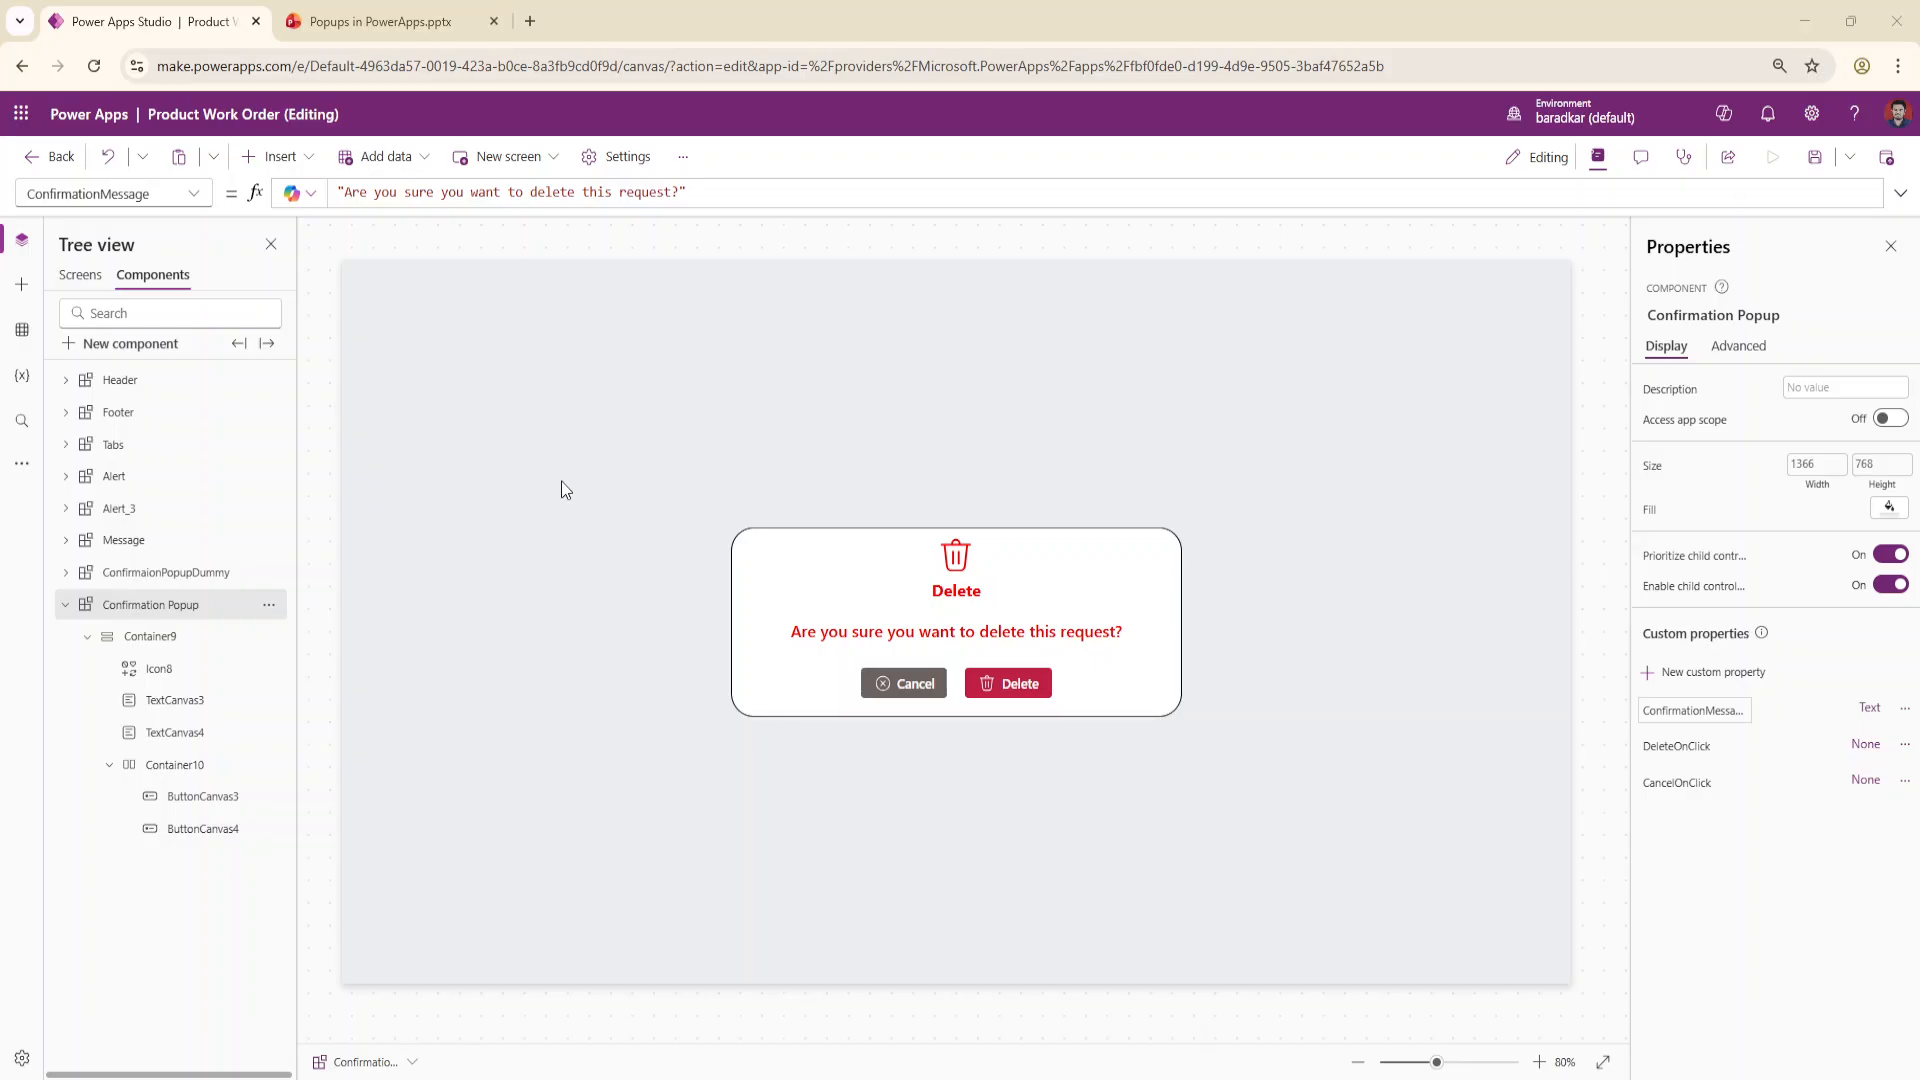
Insert the custom Confirmation Popup component on Dashboard_Screen
{"action": "left_click", "coordinate": [80, 274]}
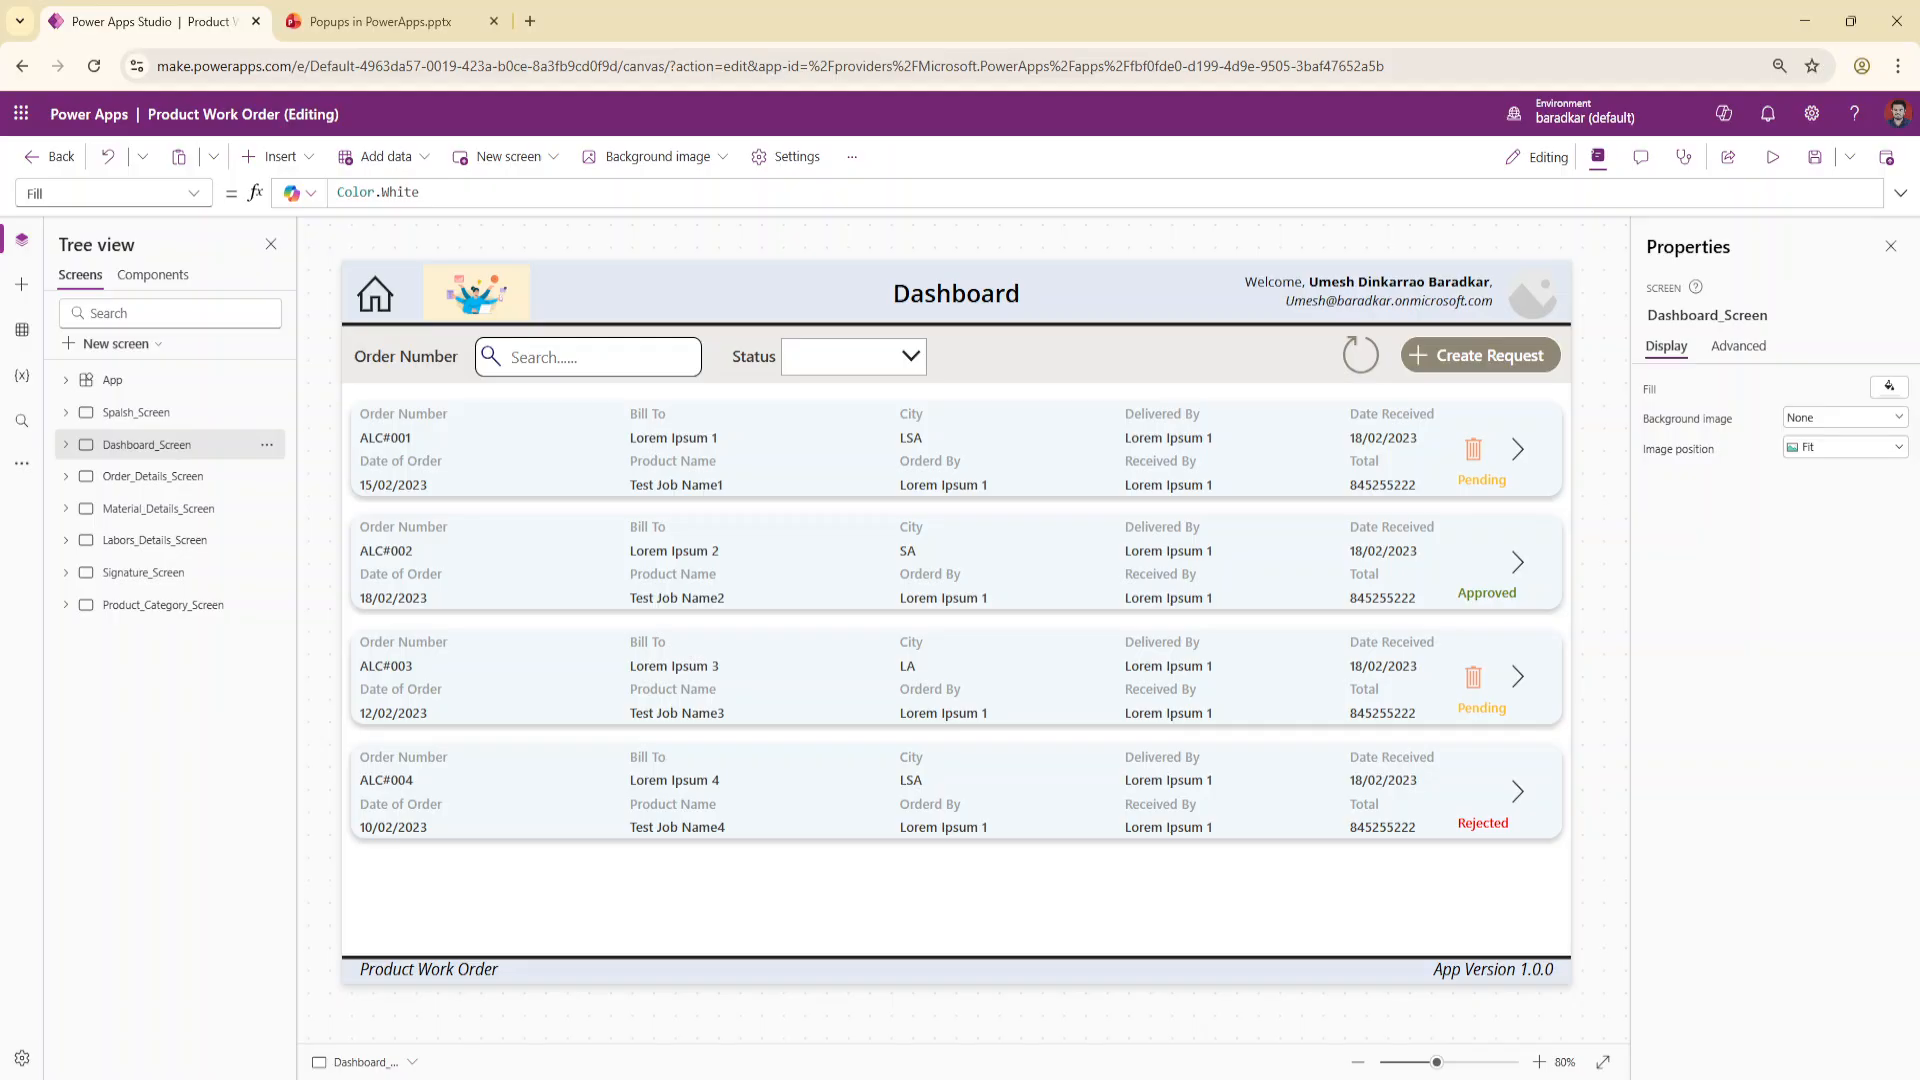
{"action": "left_click", "coordinate": [272, 157]}
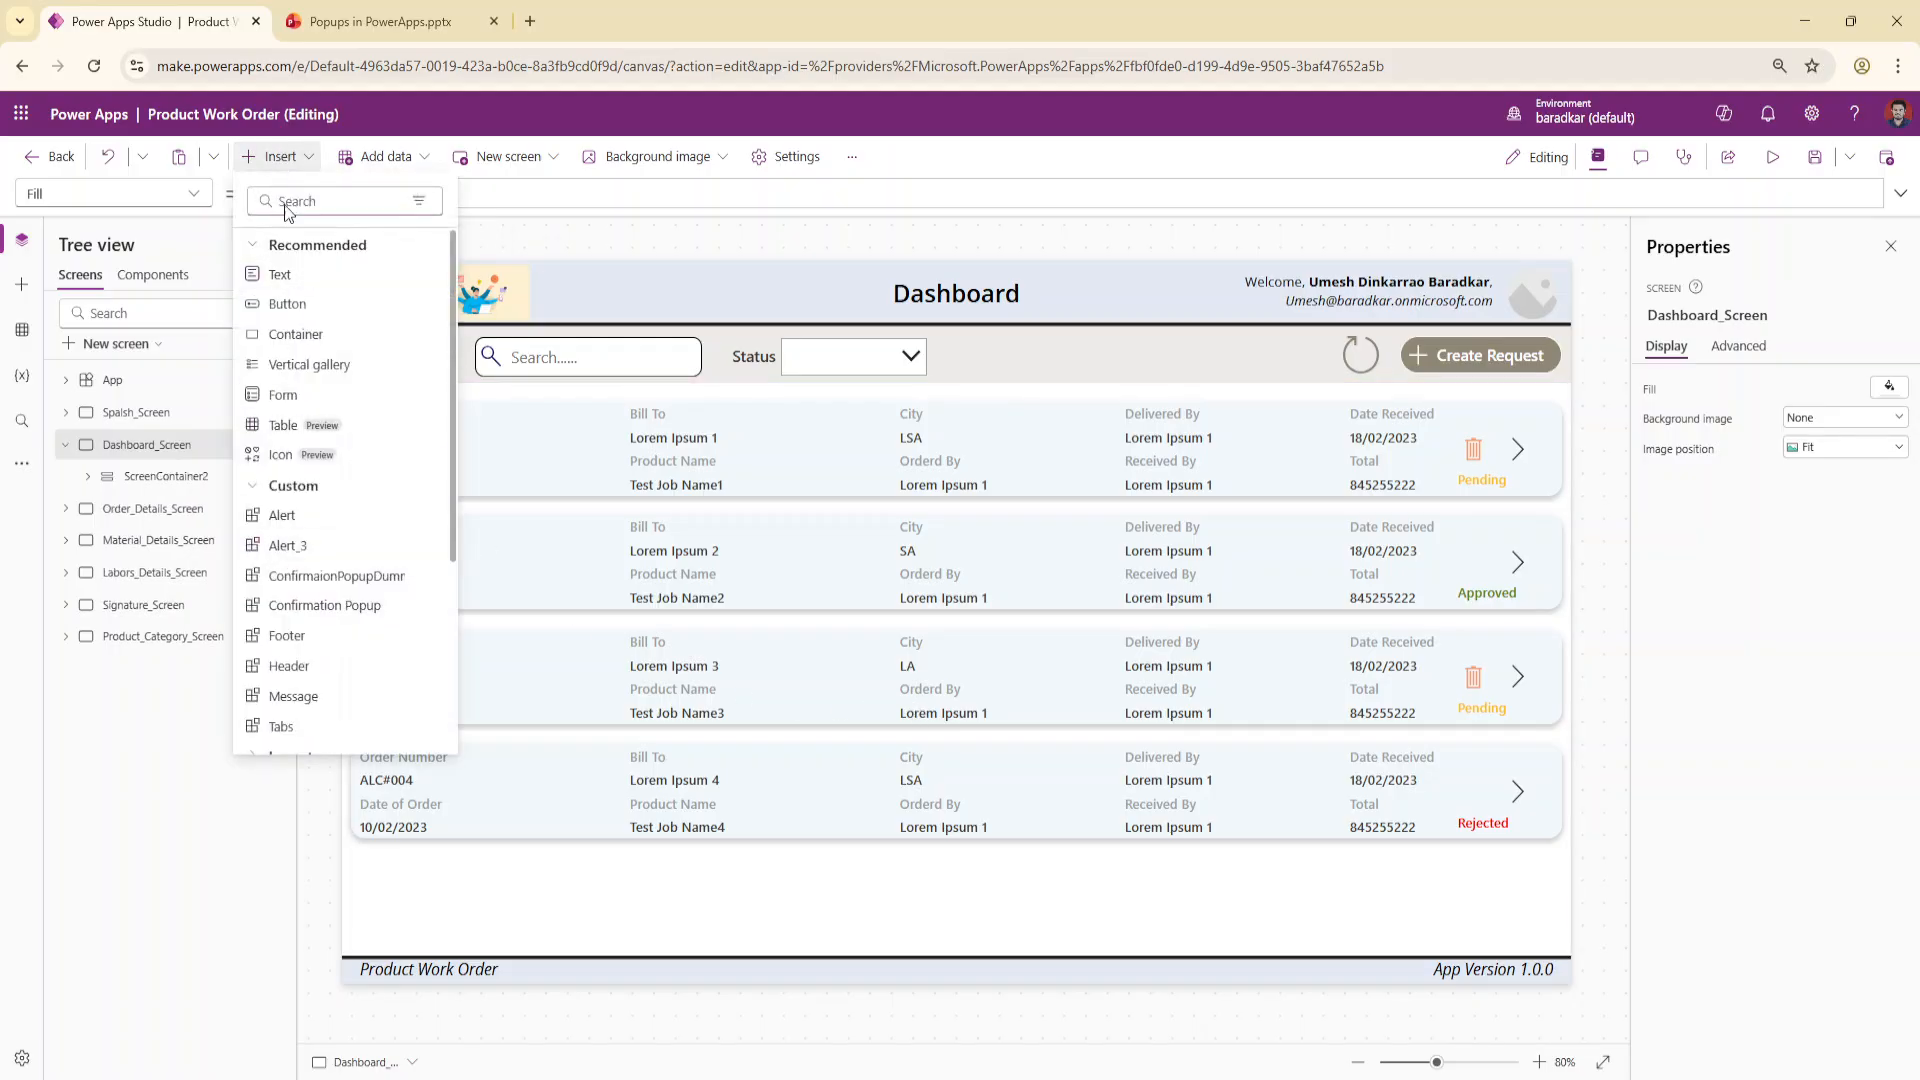
{"action": "left_click", "coordinate": [307, 610]}
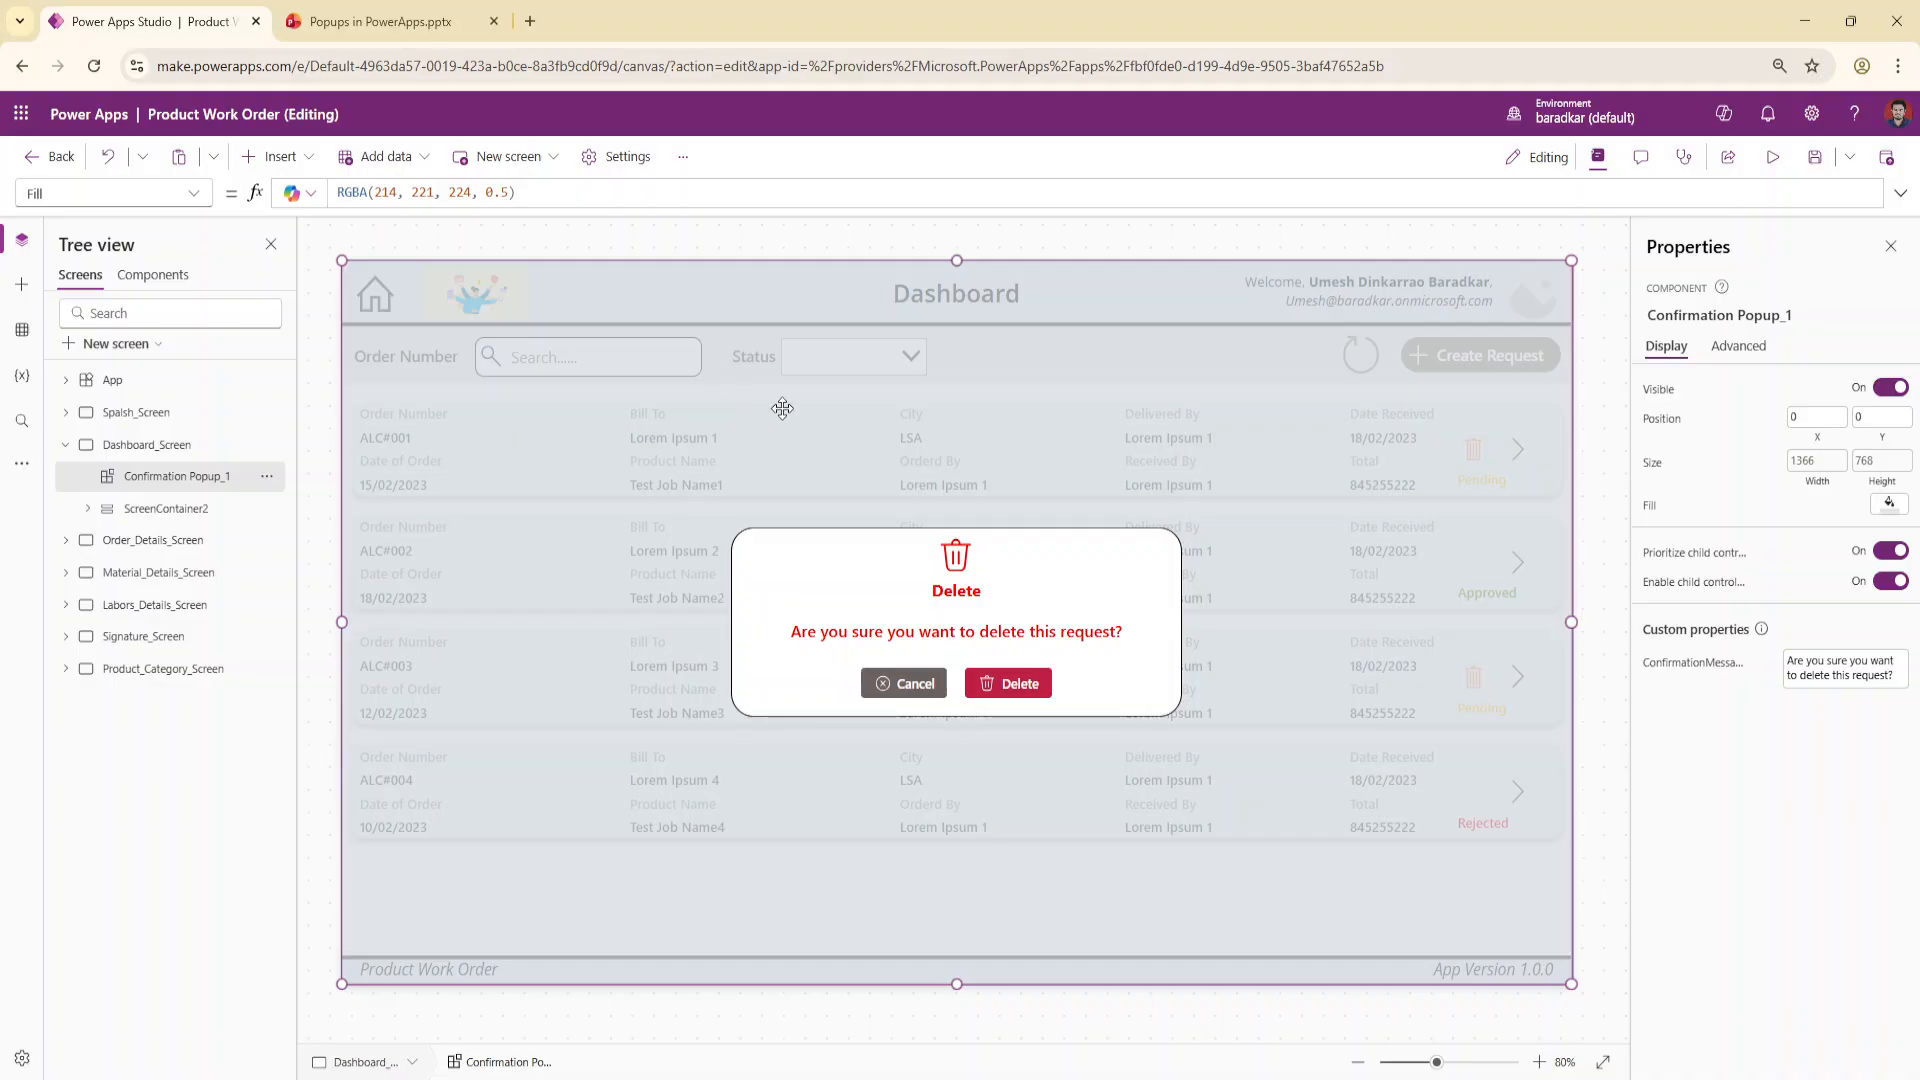
Set the Visible property of the dashboard's Confirmation Popup_1 to the variable varShowDeleteConfirmationPopup
{"action": "left_click", "coordinate": [1668, 392]}
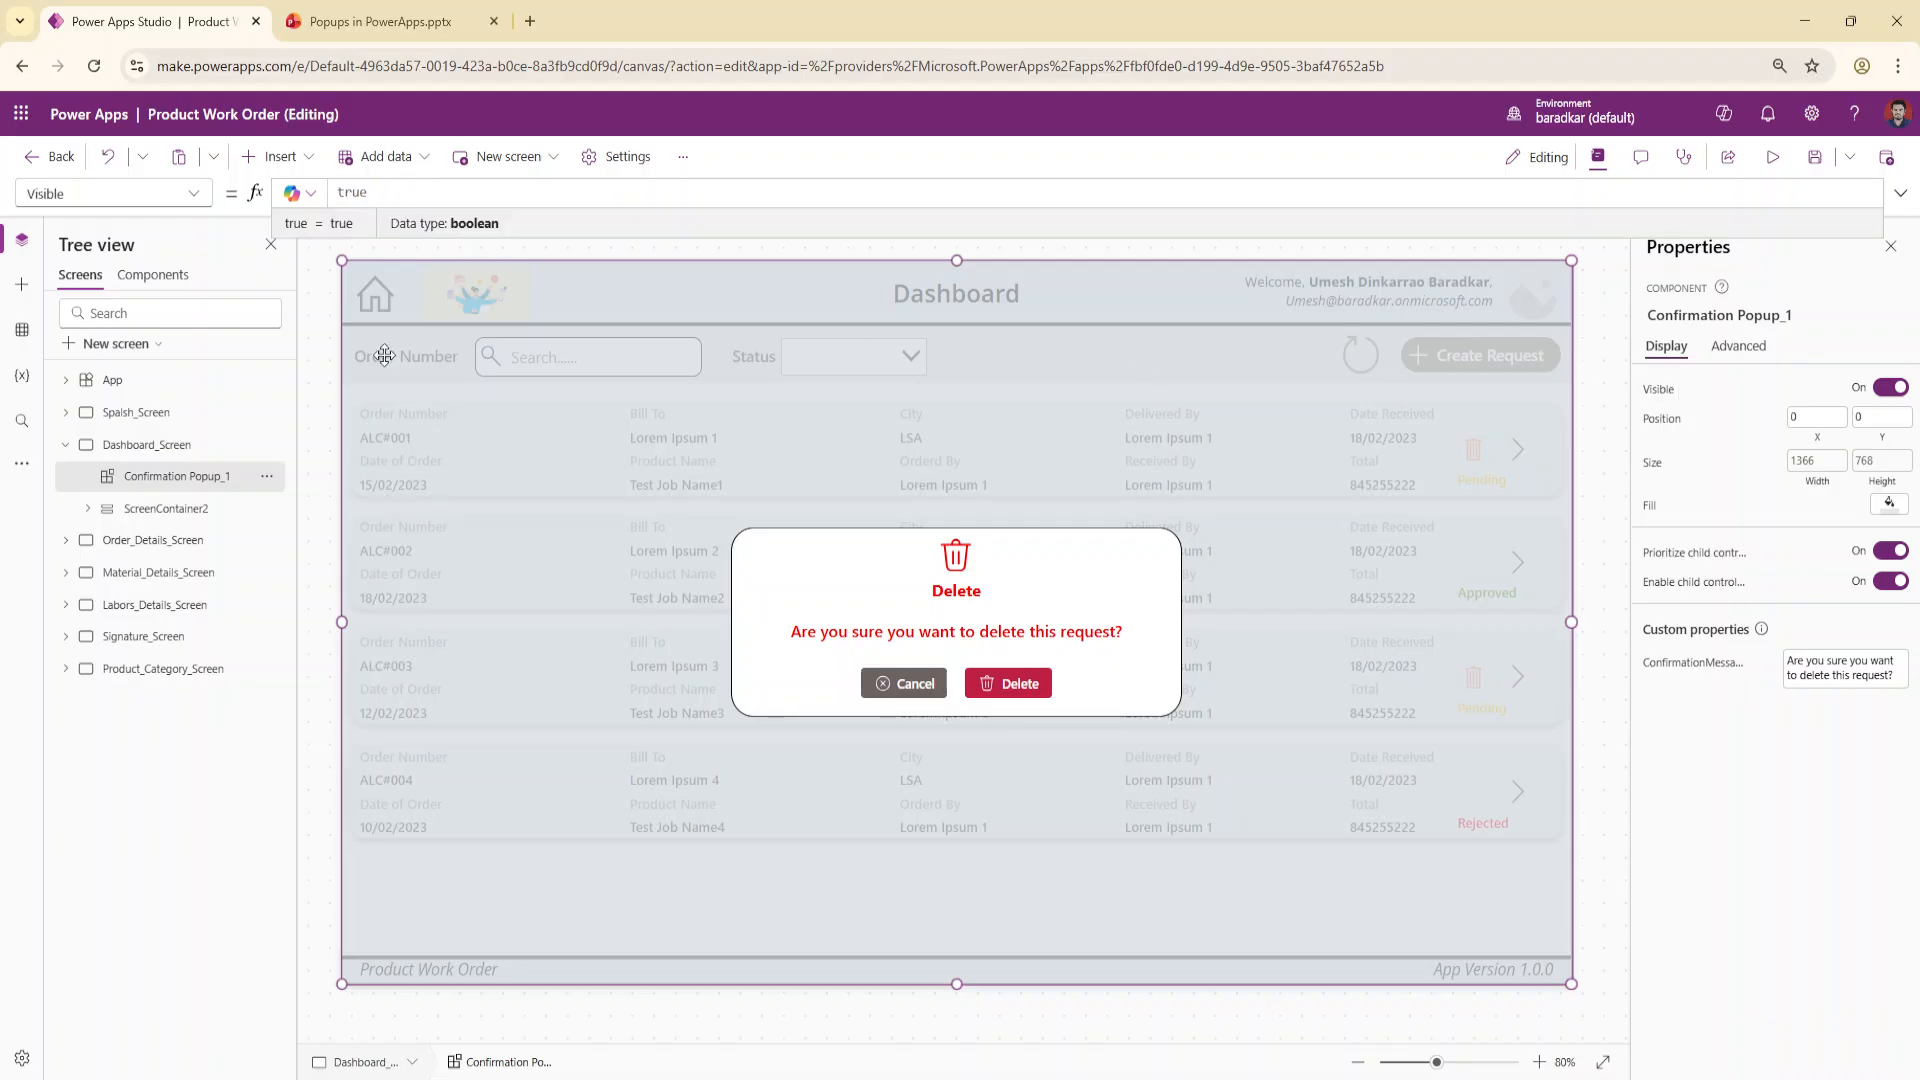
{"action": "key", "text": "ctrl+a"}
{"action": "type", "text": "varS"}
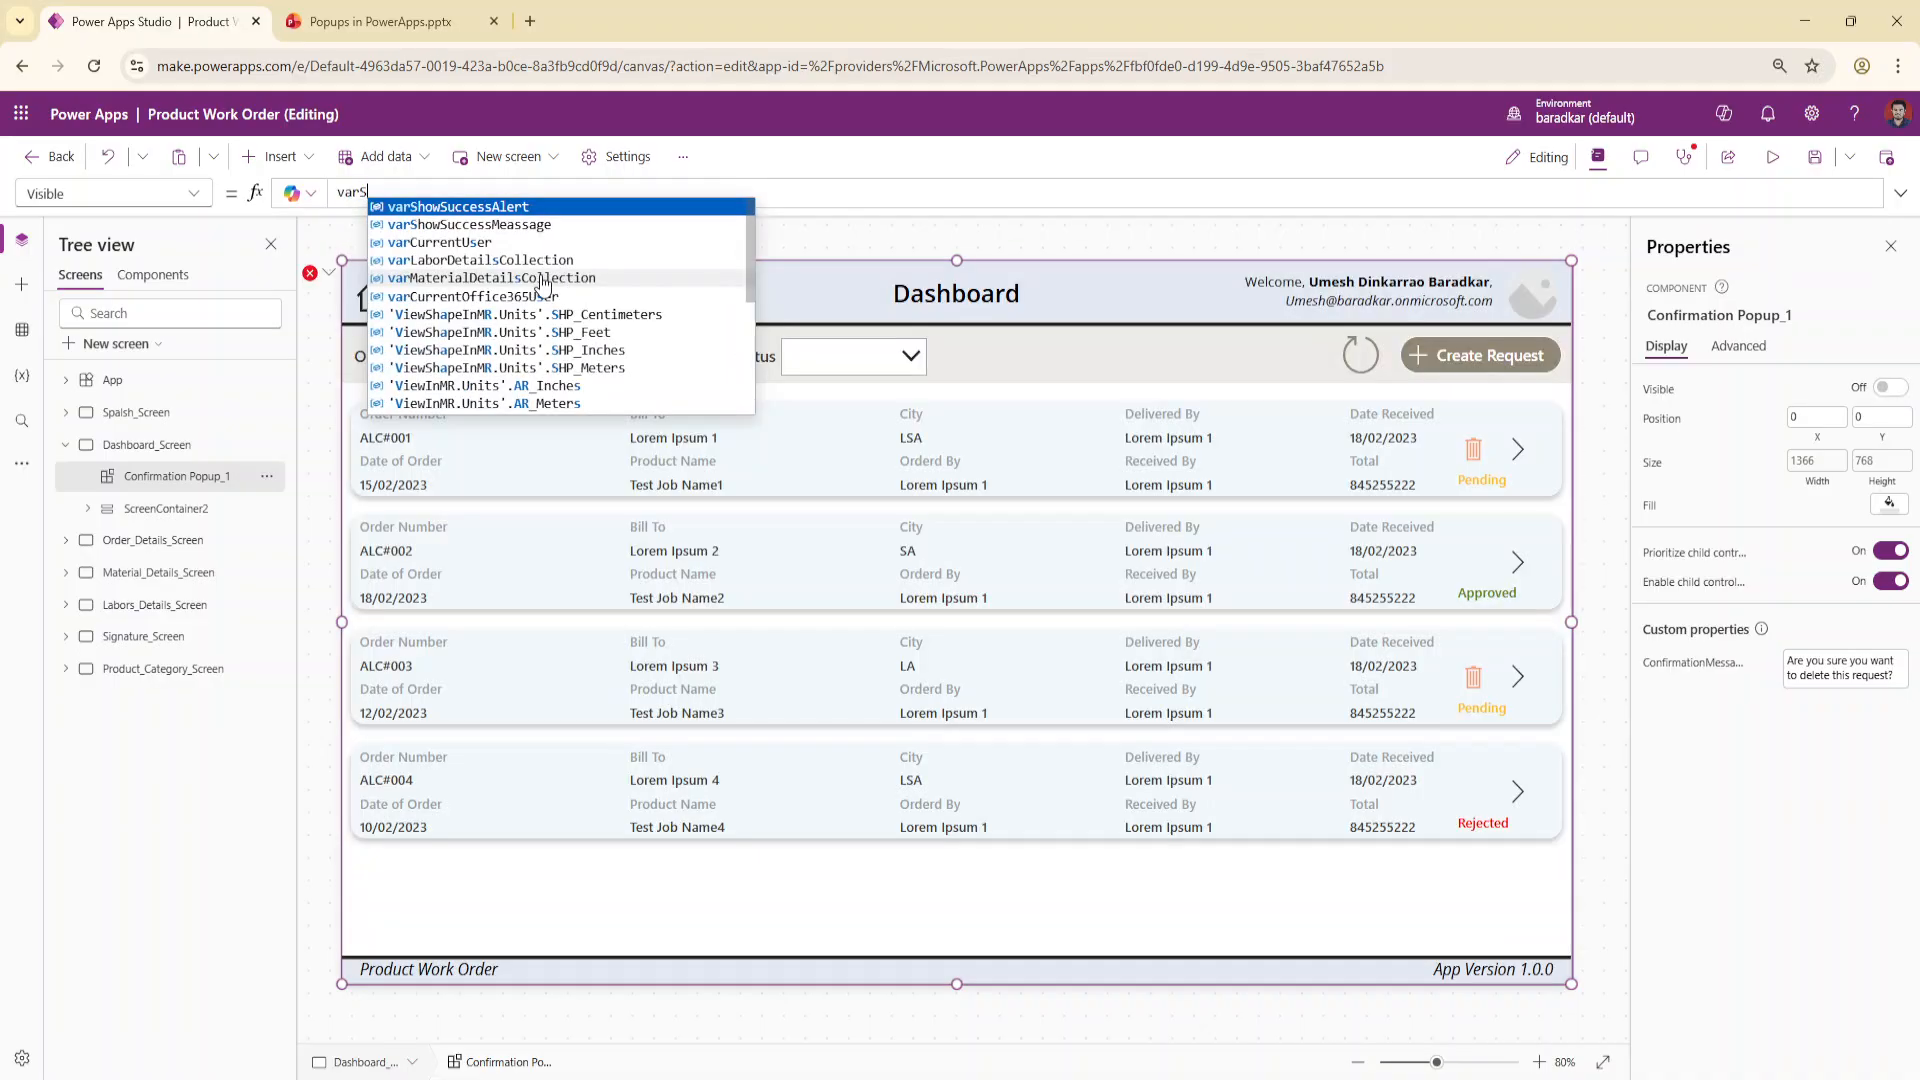
{"action": "type", "text": "howD"}
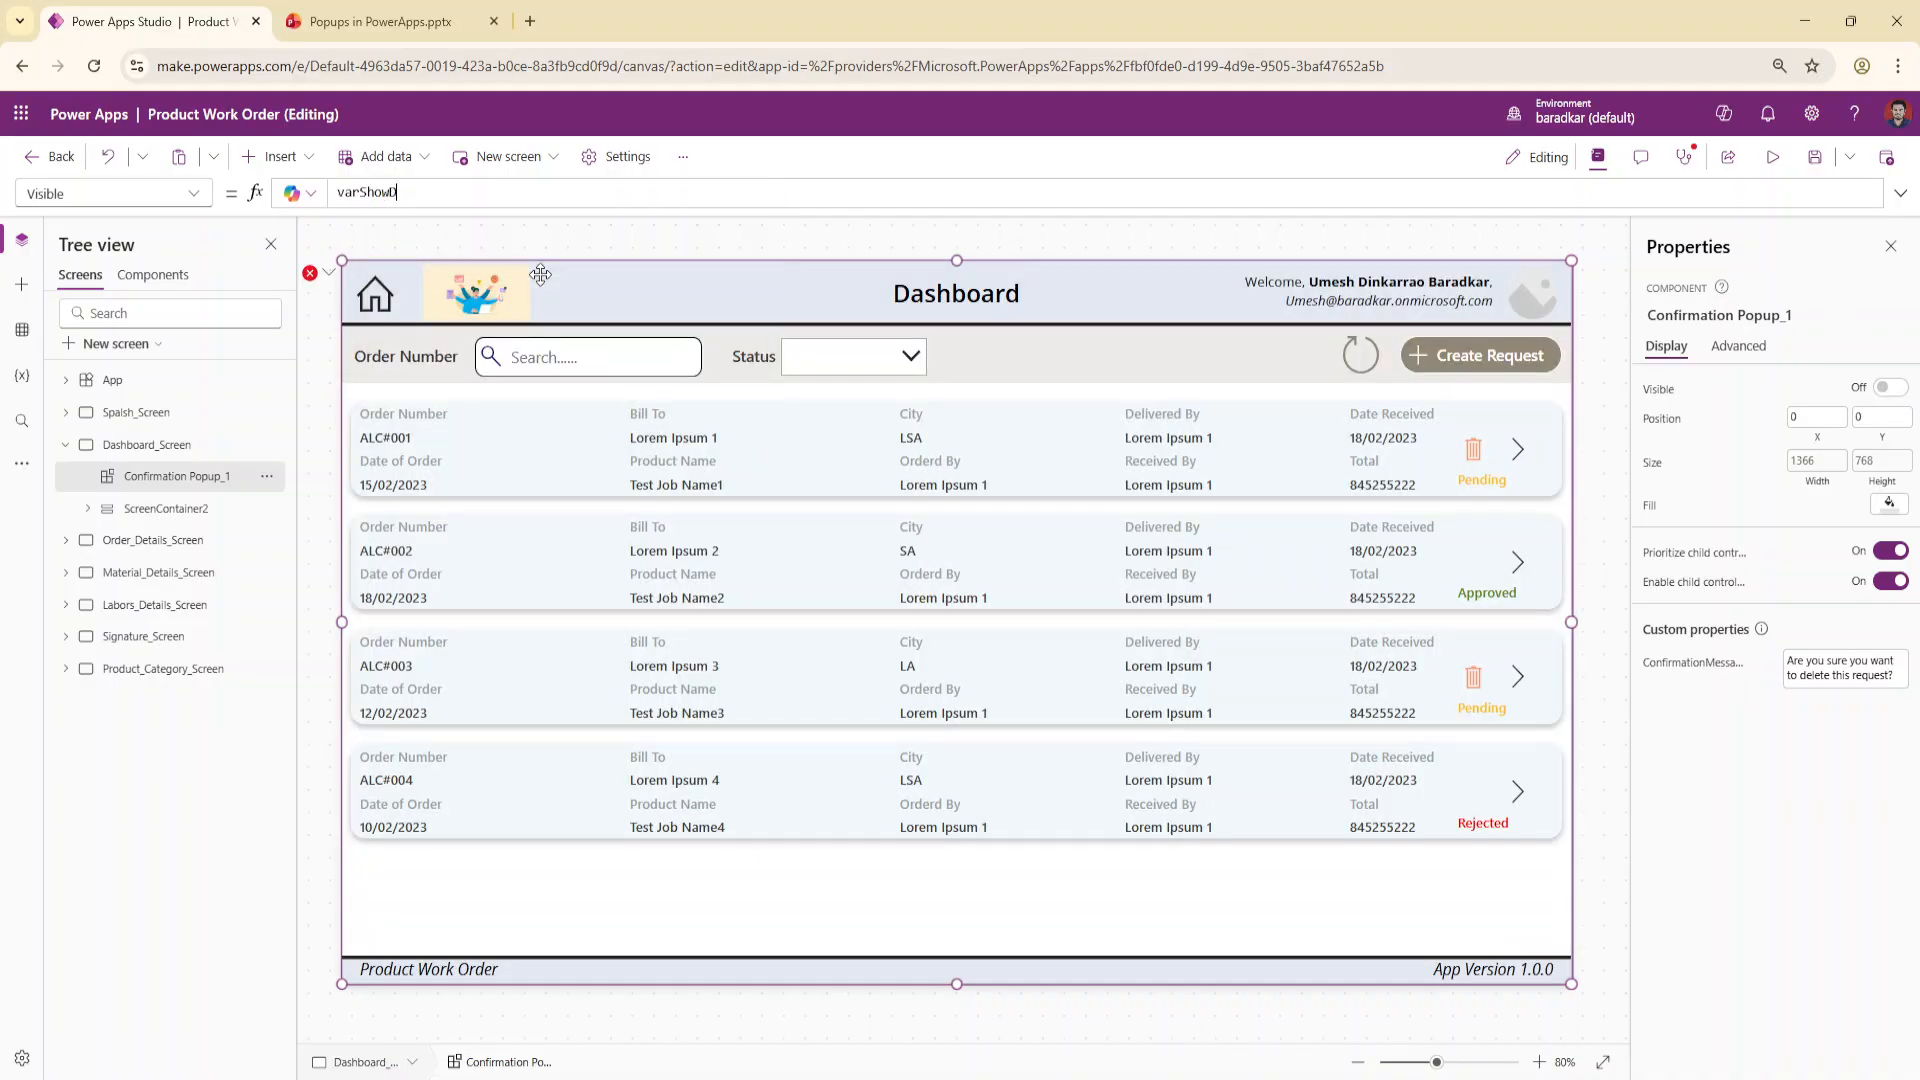
{"action": "type", "text": "eleteConfirmationPopup"}
{"action": "key", "text": "ctrl+a"}
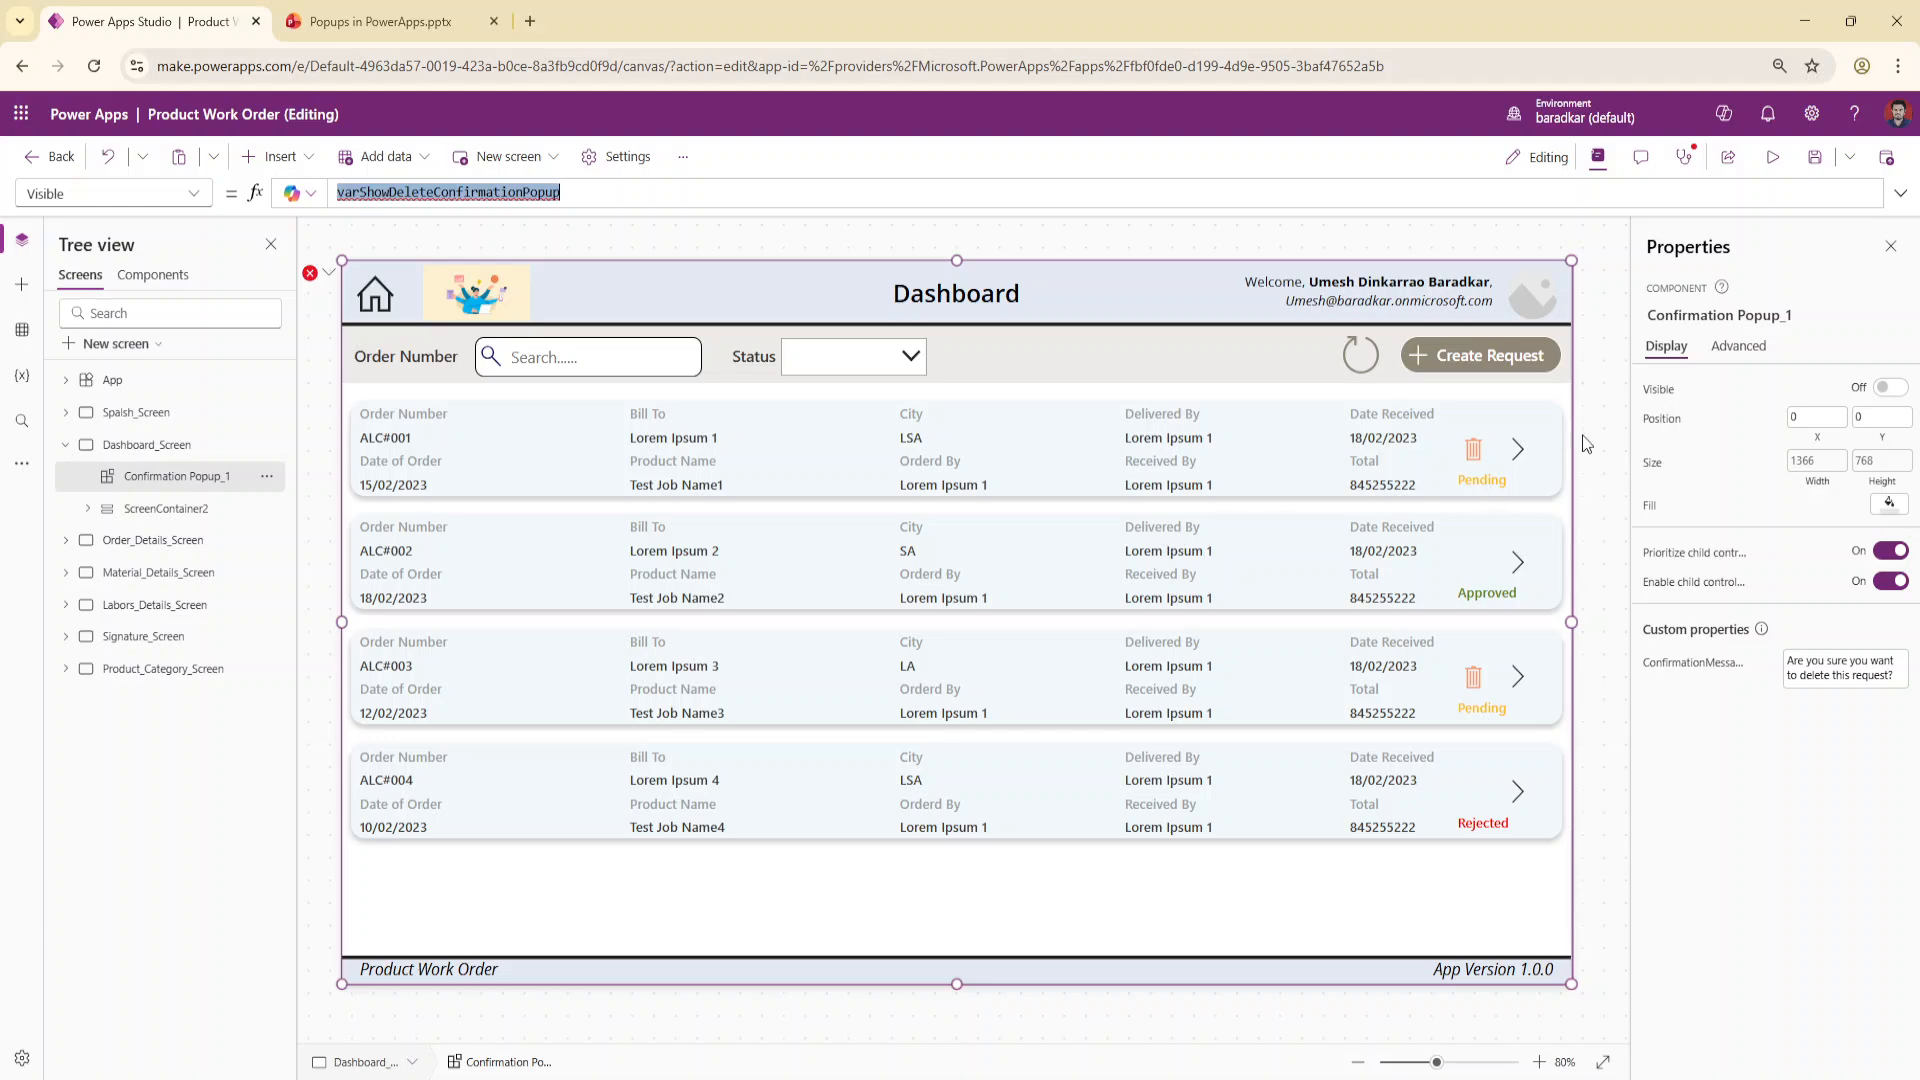
Set the OnSelect of the gallery's trash icon to UpdateContext({varShowDeleteConfirmationPopup:true})
{"action": "left_click", "coordinate": [1598, 390]}
{"action": "left_click", "coordinate": [1476, 449]}
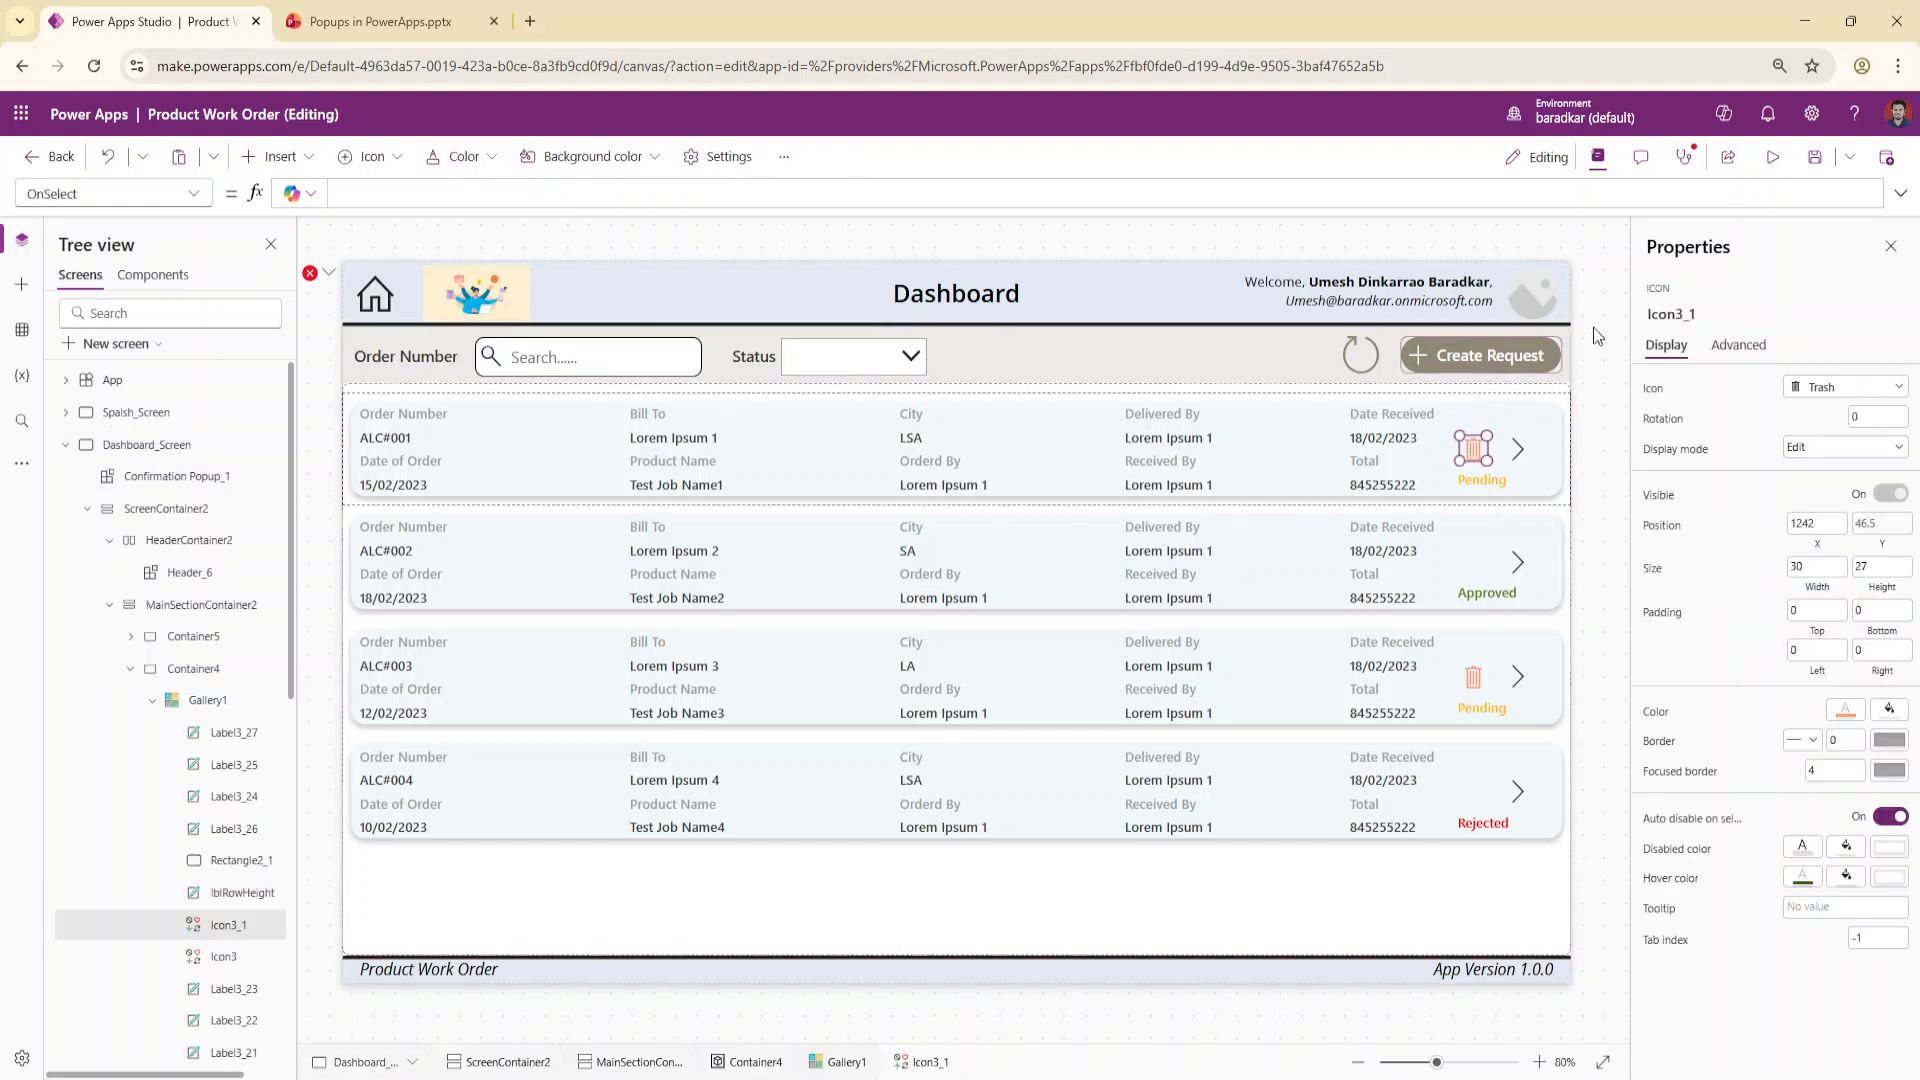
{"action": "left_click", "coordinate": [1900, 193]}
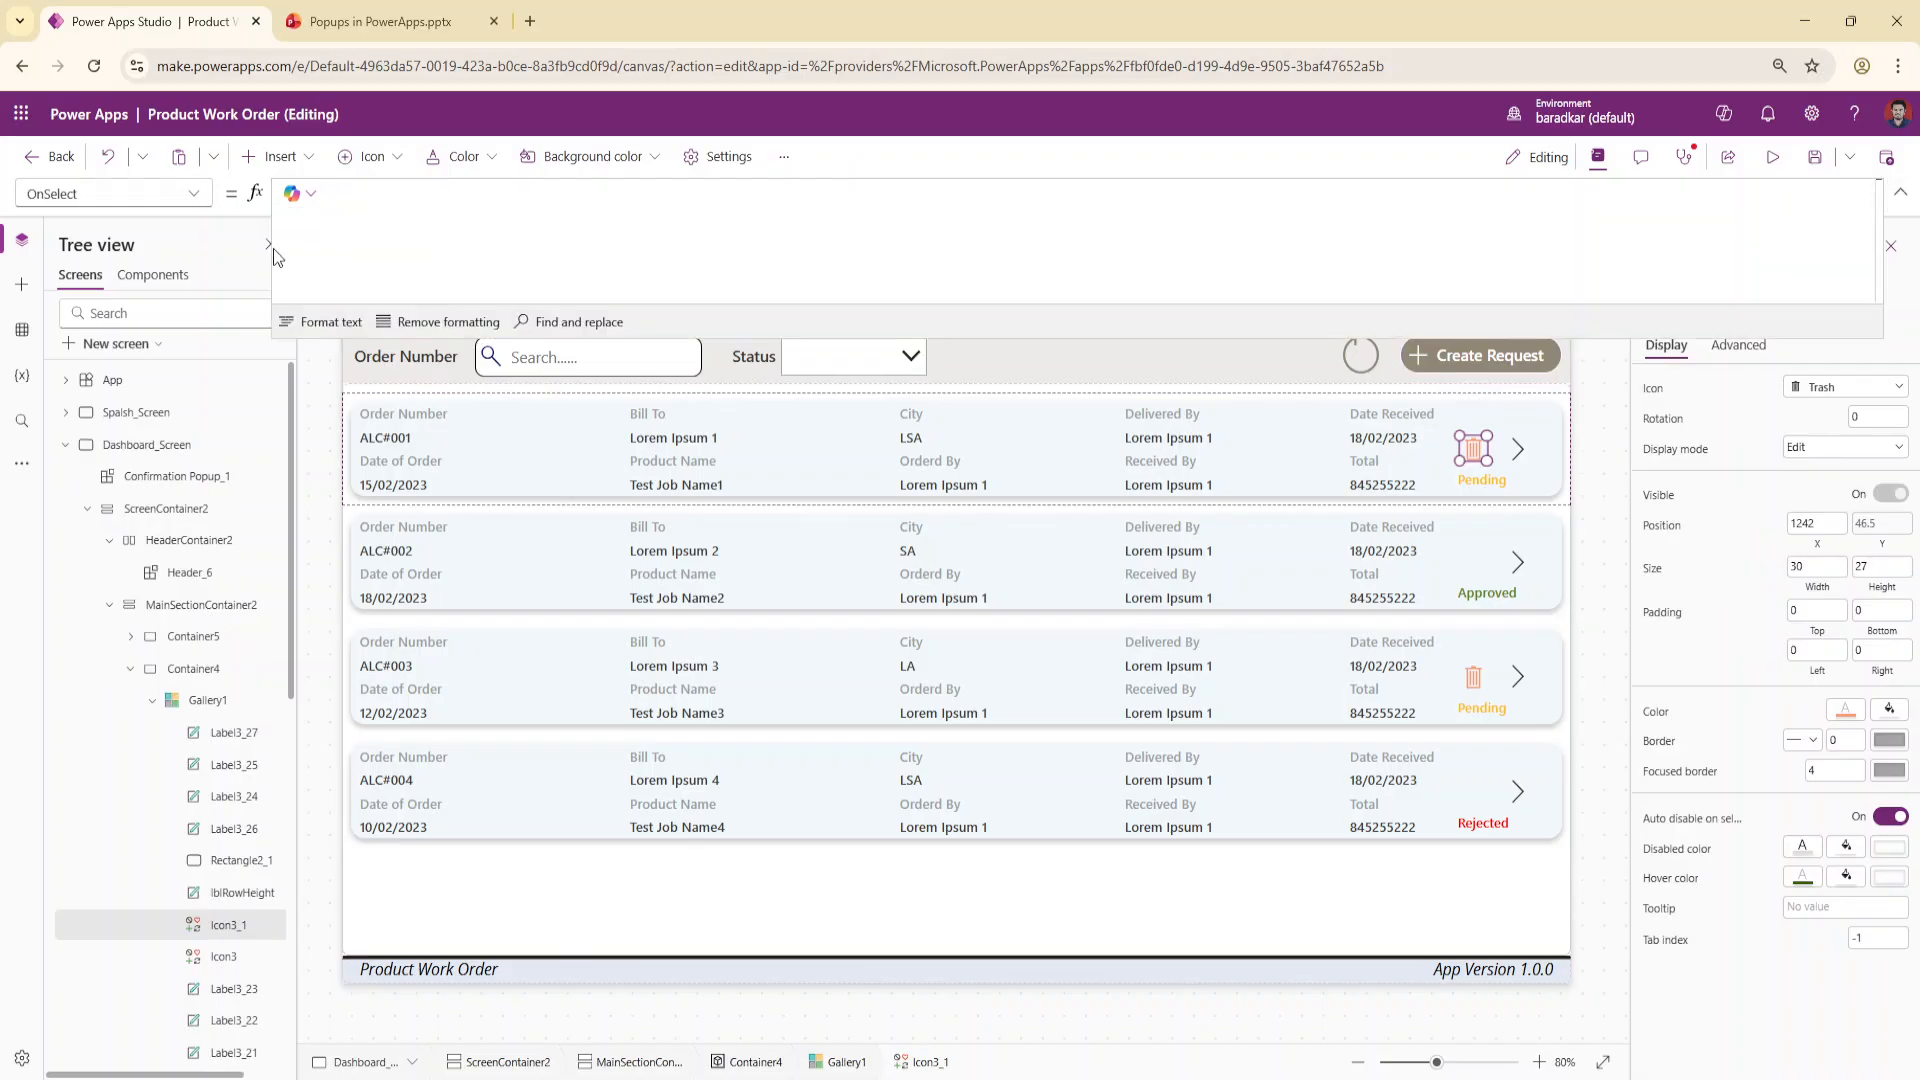
{"action": "left_click", "coordinate": [385, 220]}
{"action": "type", "text": "upda"}
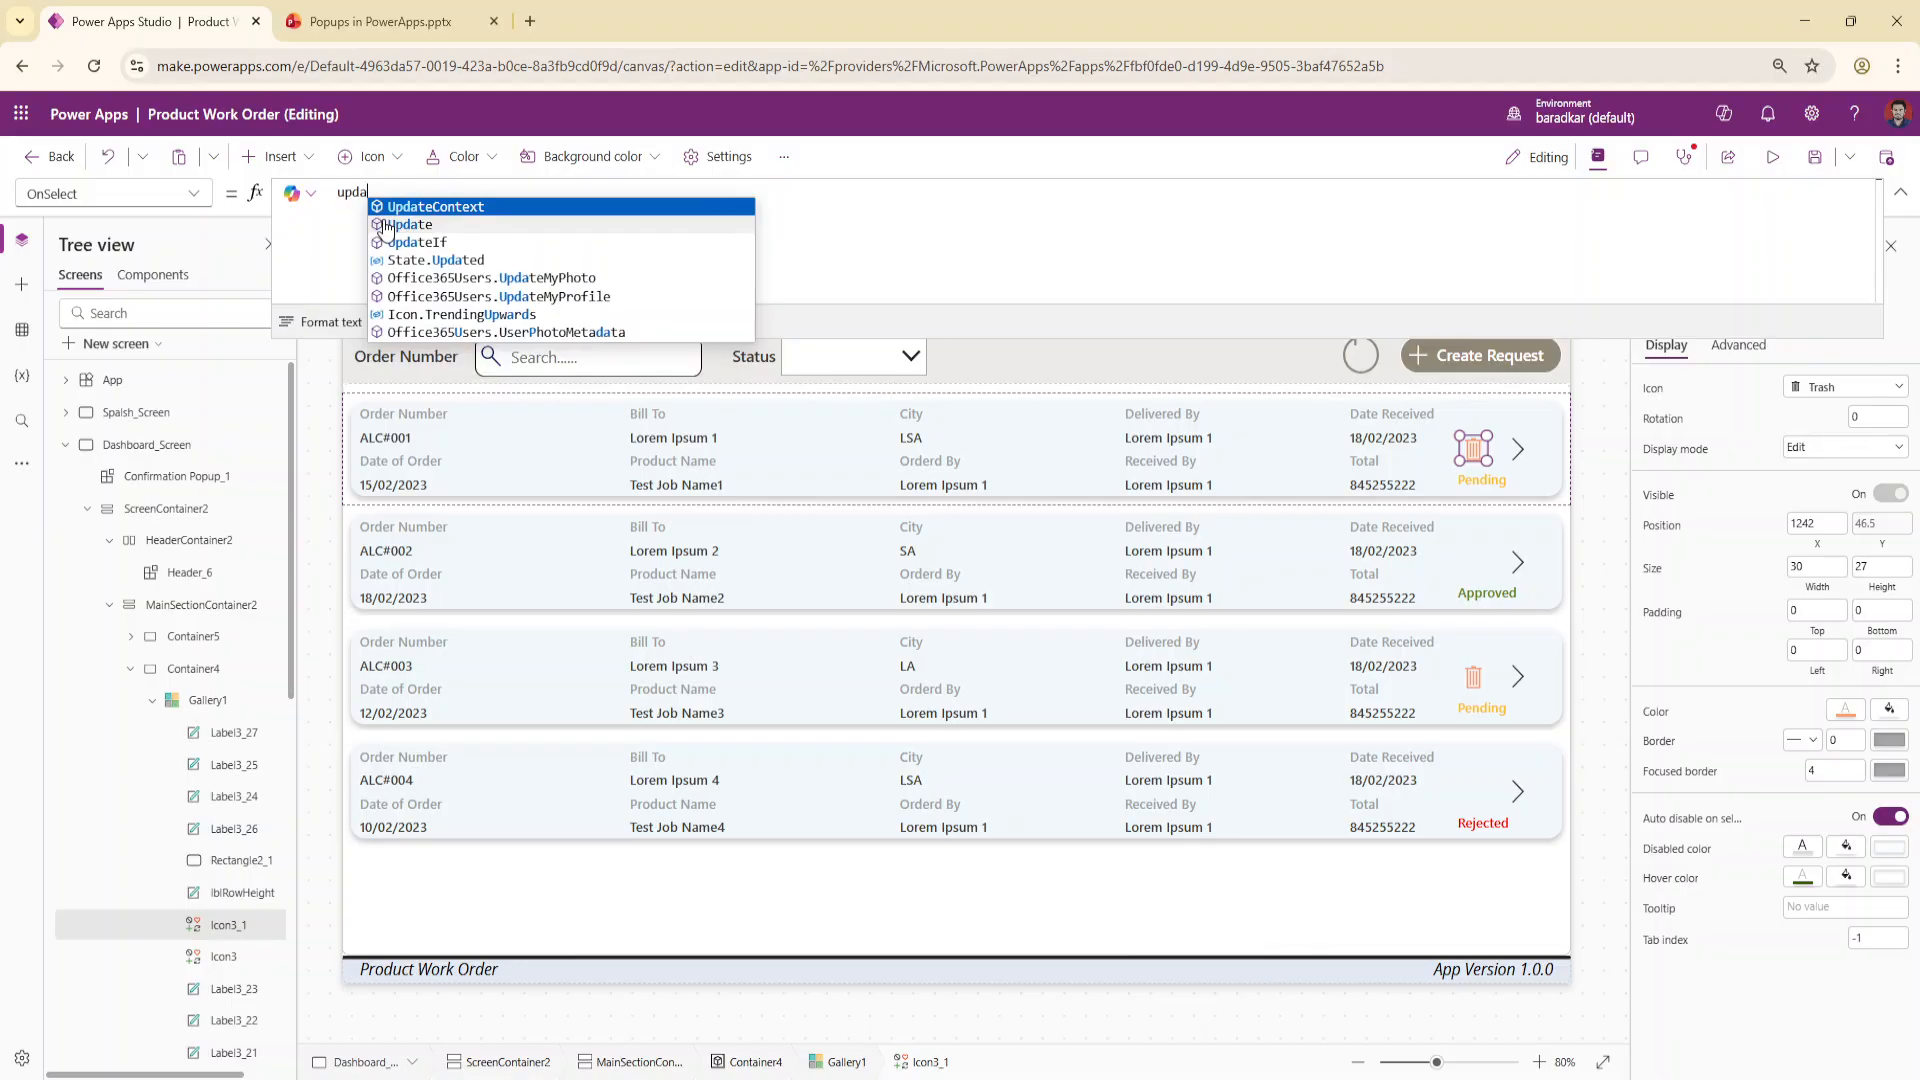
{"action": "key", "text": "Tab"}
{"action": "type", "text": "{varShowDeleteConfirmationPopup:true}"}
{"action": "type", "text": ")"}
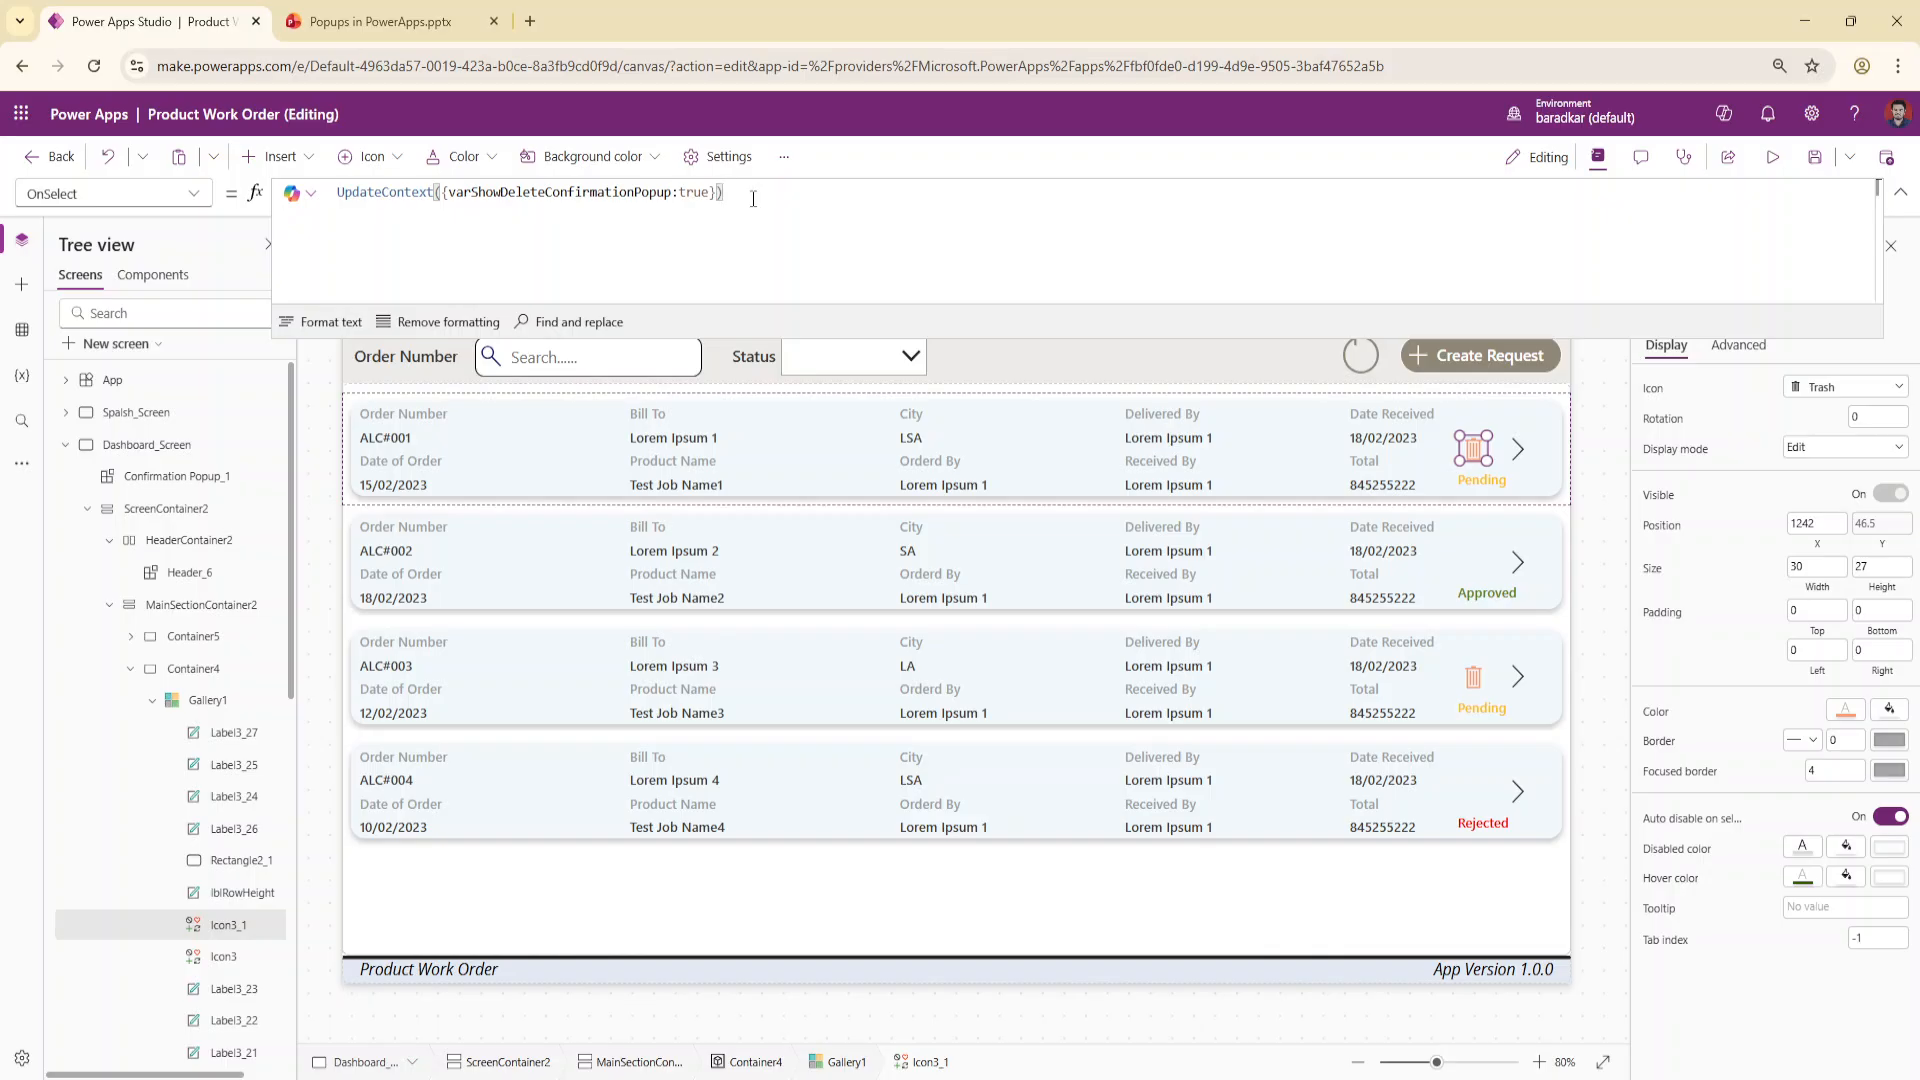
Add a second statement, UpdateContext({vareSelection:ThisItem});, to the trash icon's OnSelect formula
{"action": "type", "text": ";"}
{"action": "key", "text": "shift+Return"}
{"action": "type", "text": "Upda"}
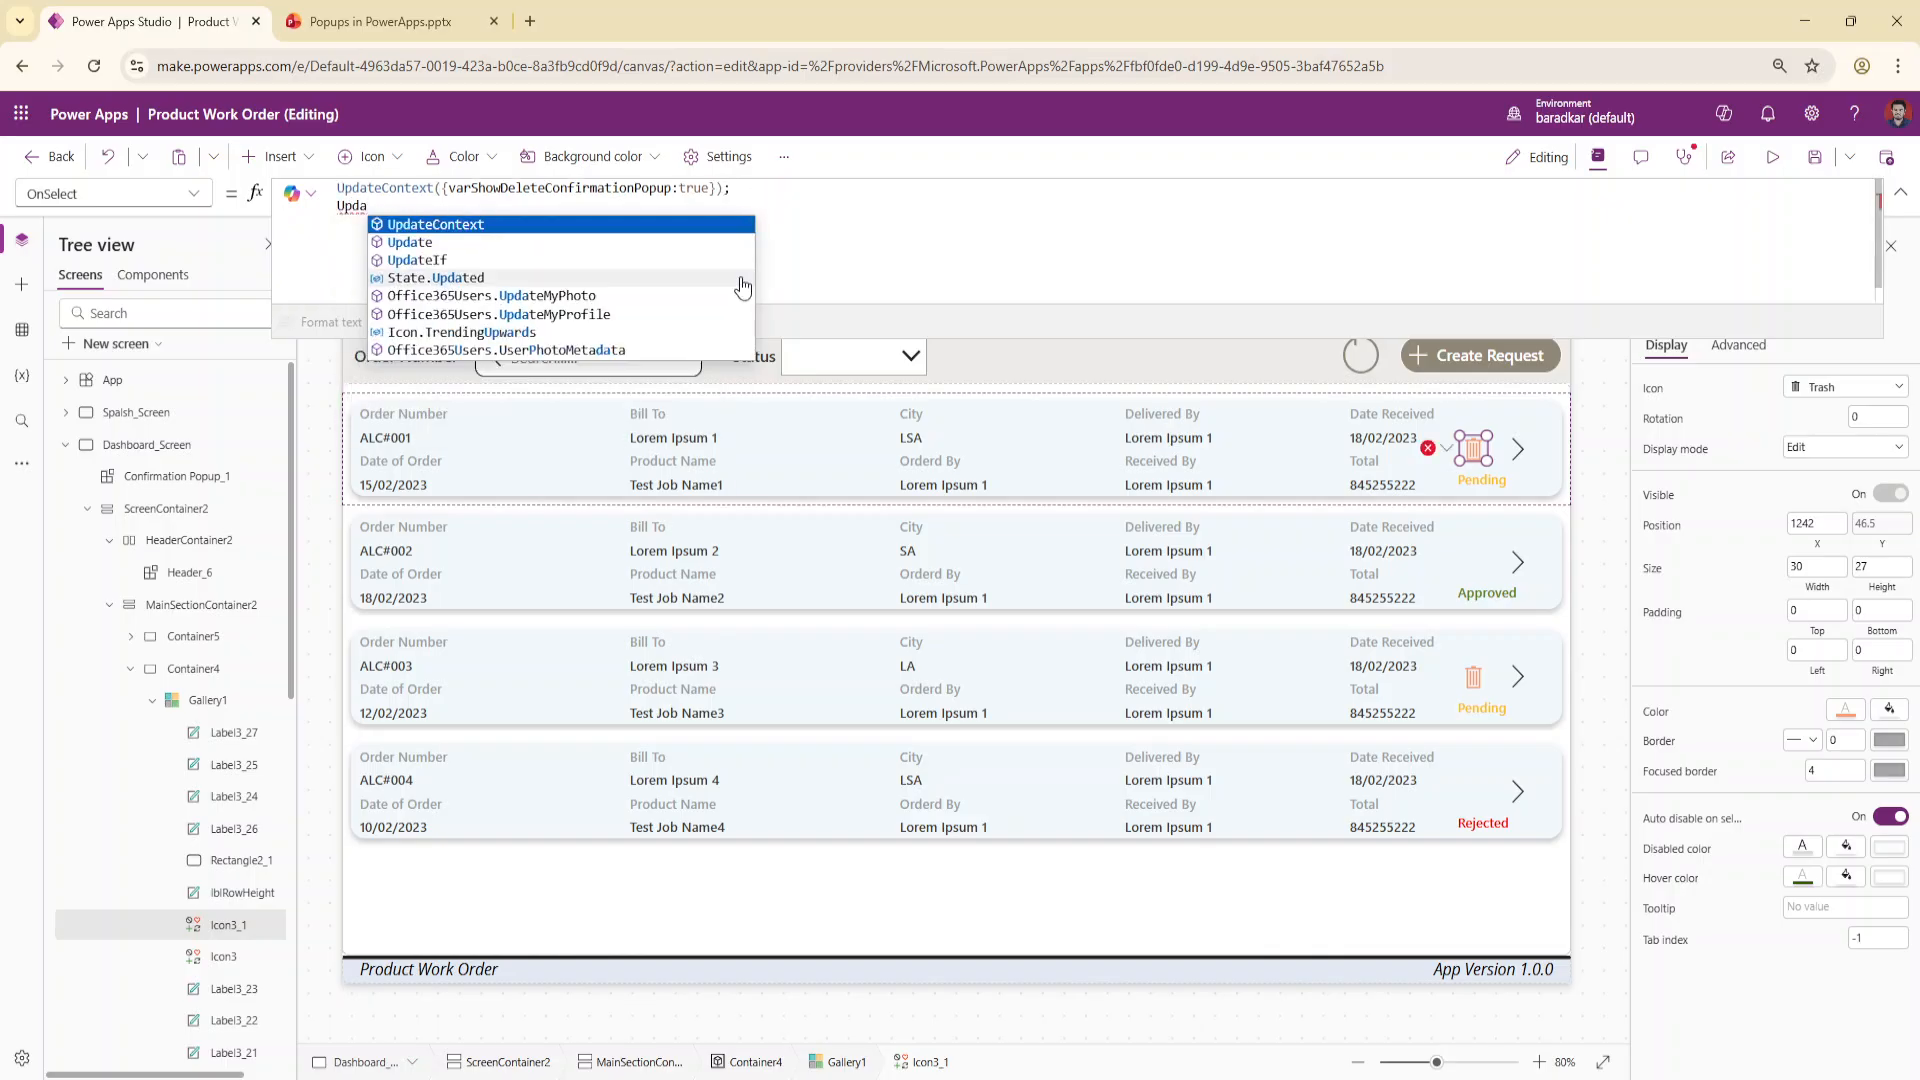
{"action": "key", "text": "Tab"}
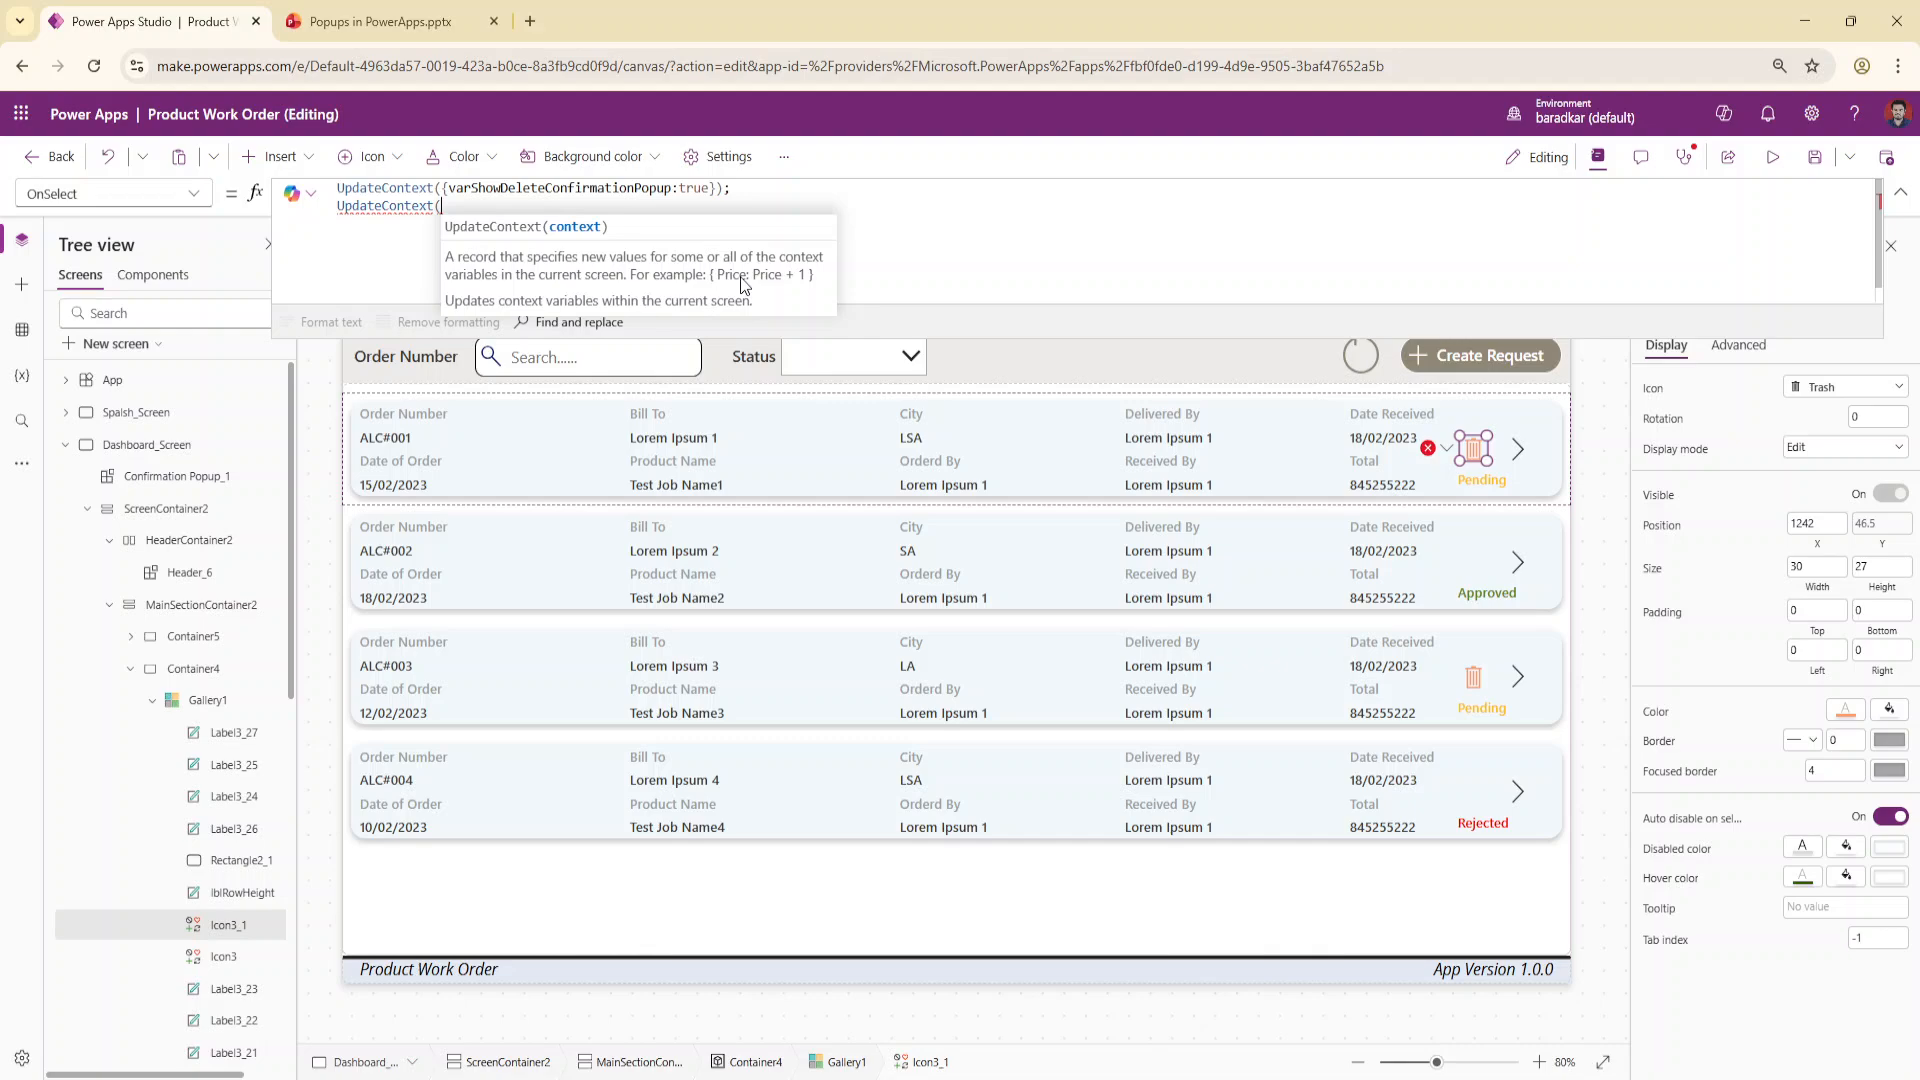
{"action": "type", "text": "{vareSelection:ThisItem})"}
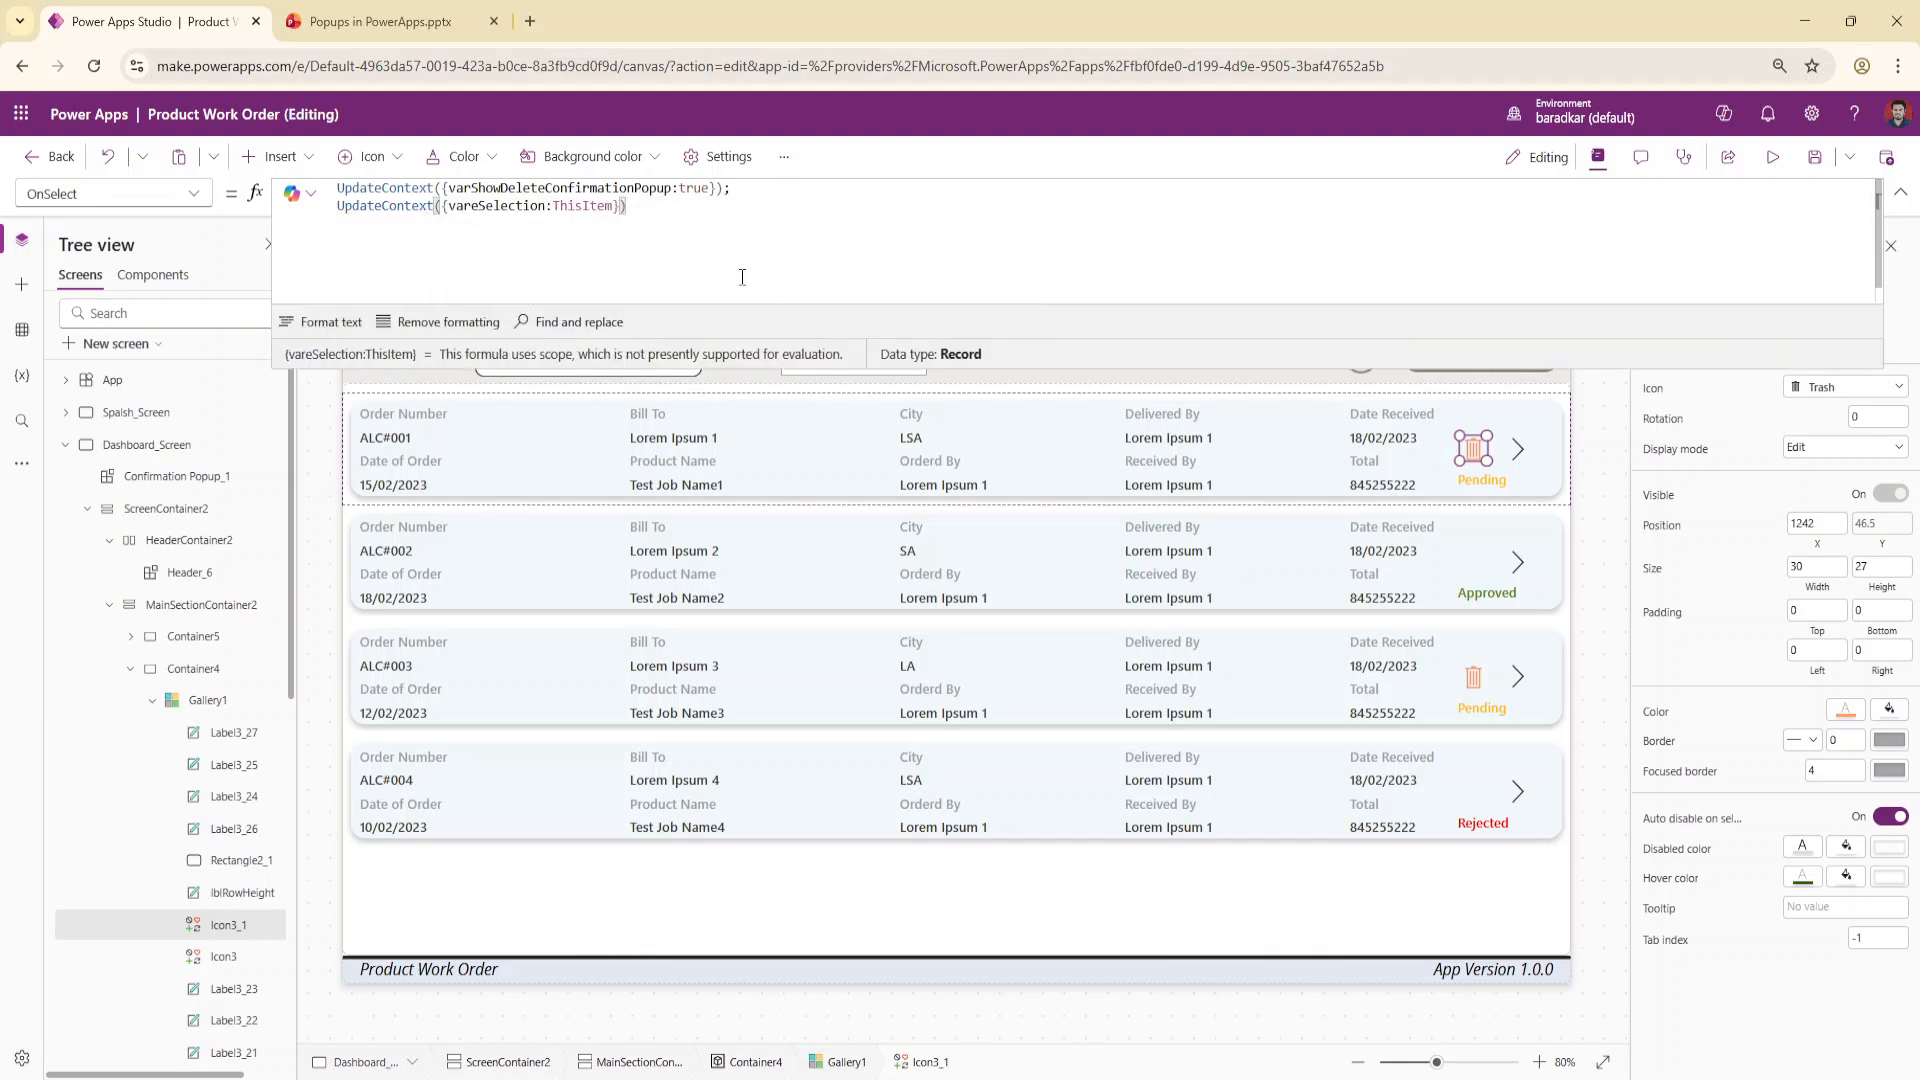
{"action": "type", "text": ";"}
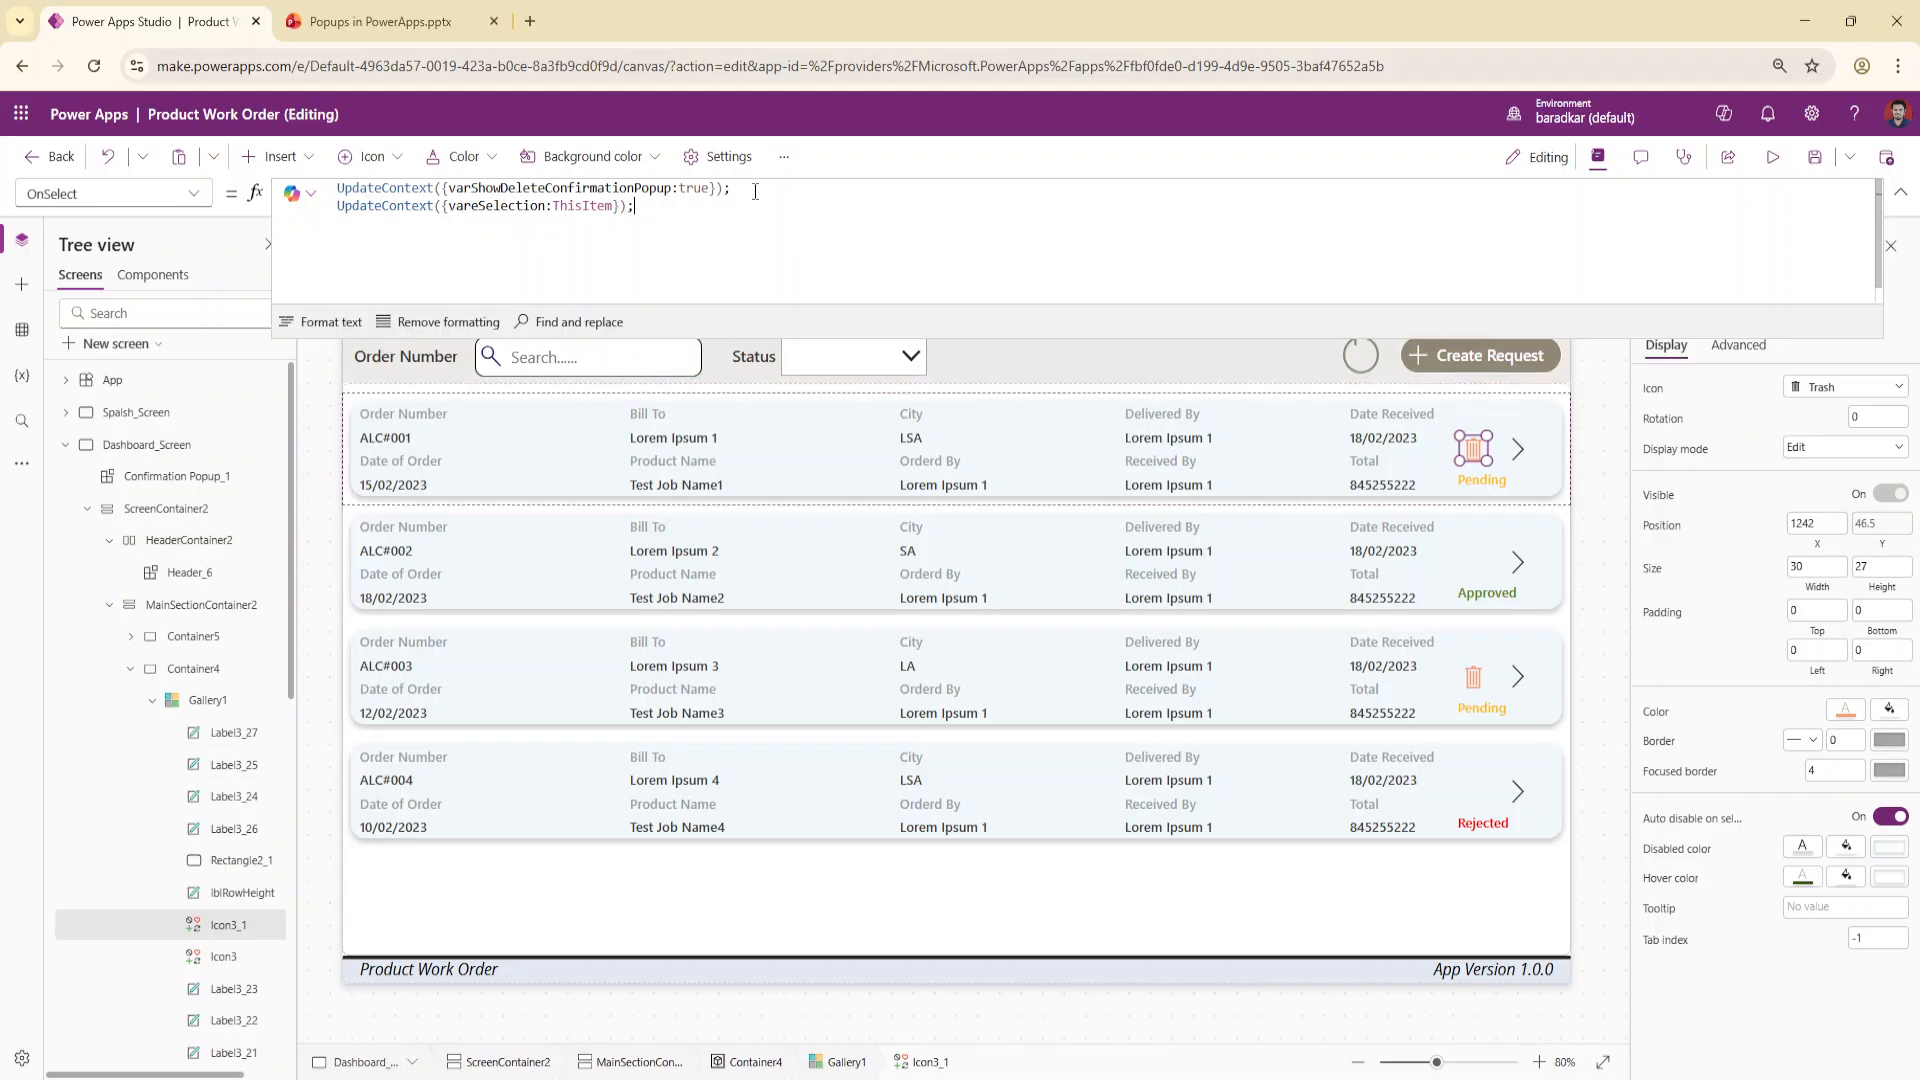
{"action": "key", "text": "shift+Home"}
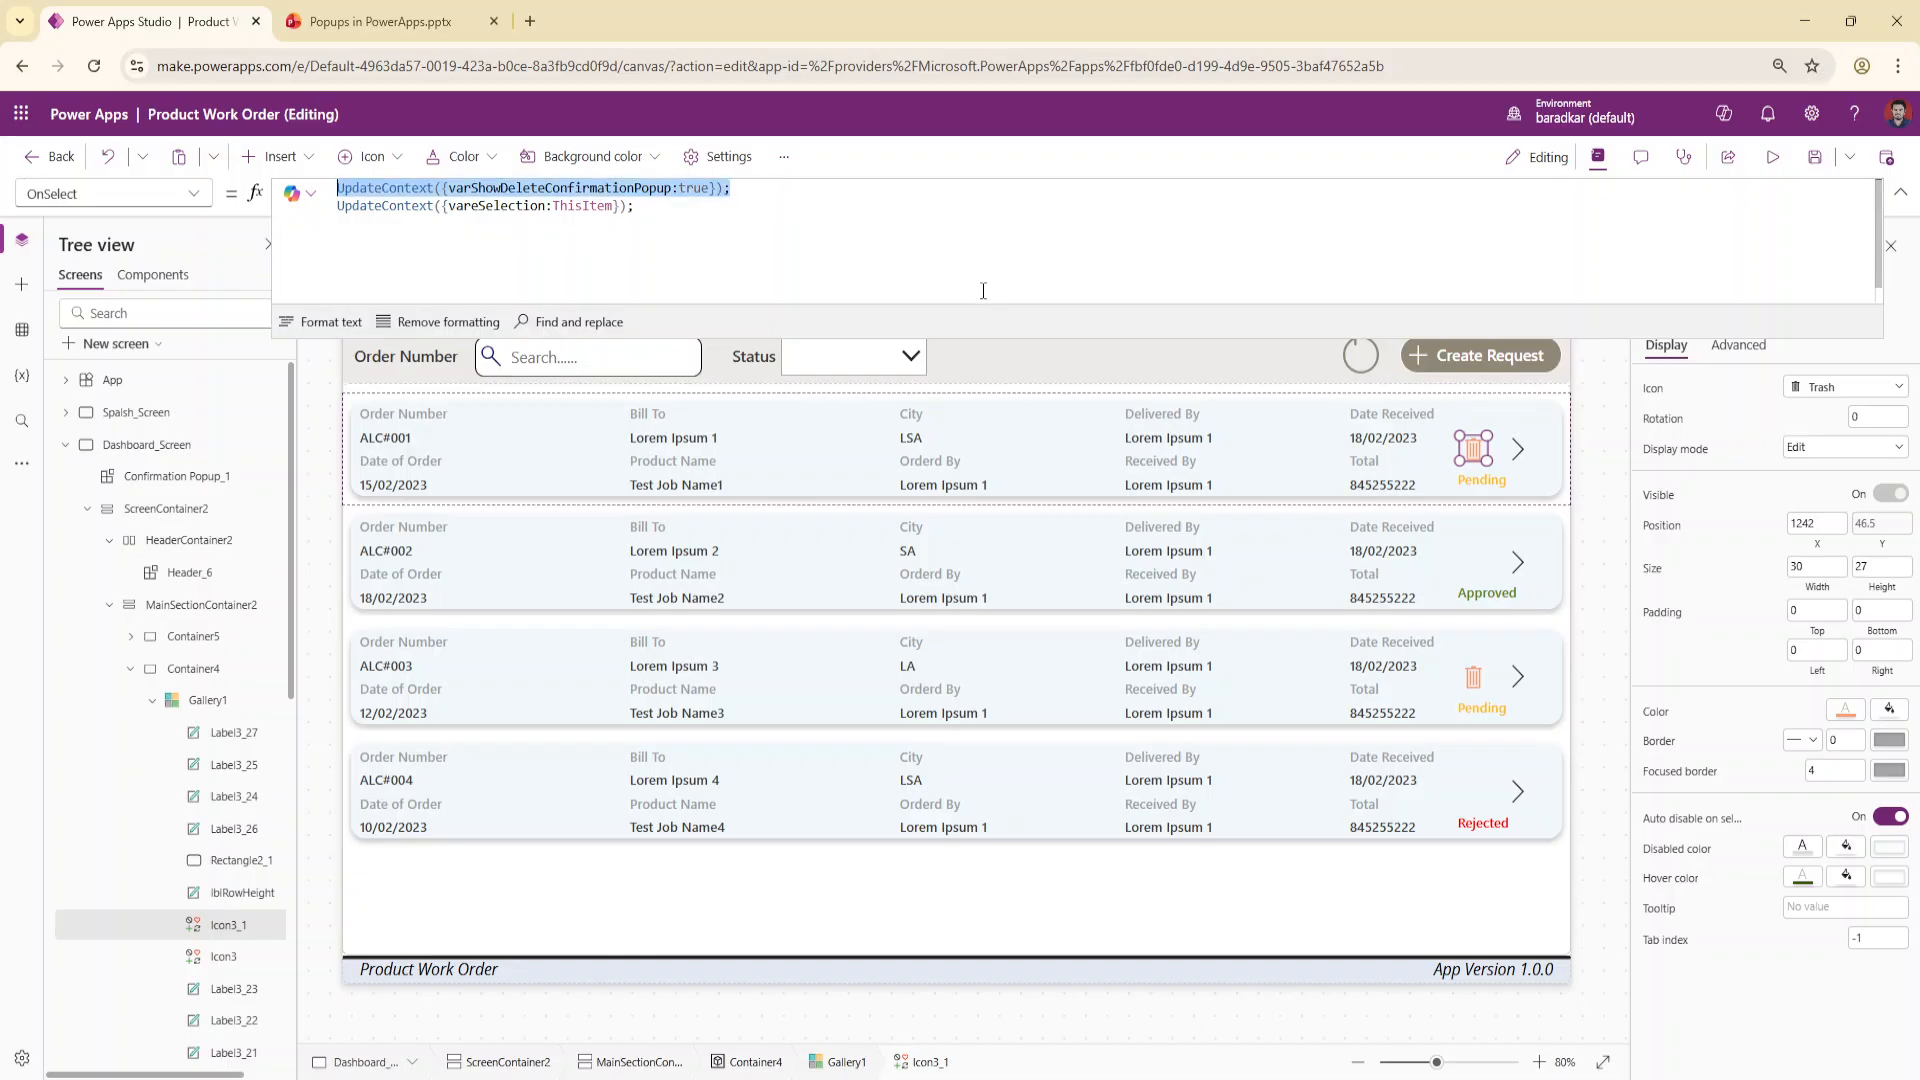
Set the DeleteOnClick property of Confirmation Popup_1 to Remove(colOrders,vareSelection)
{"action": "left_click", "coordinate": [191, 490]}
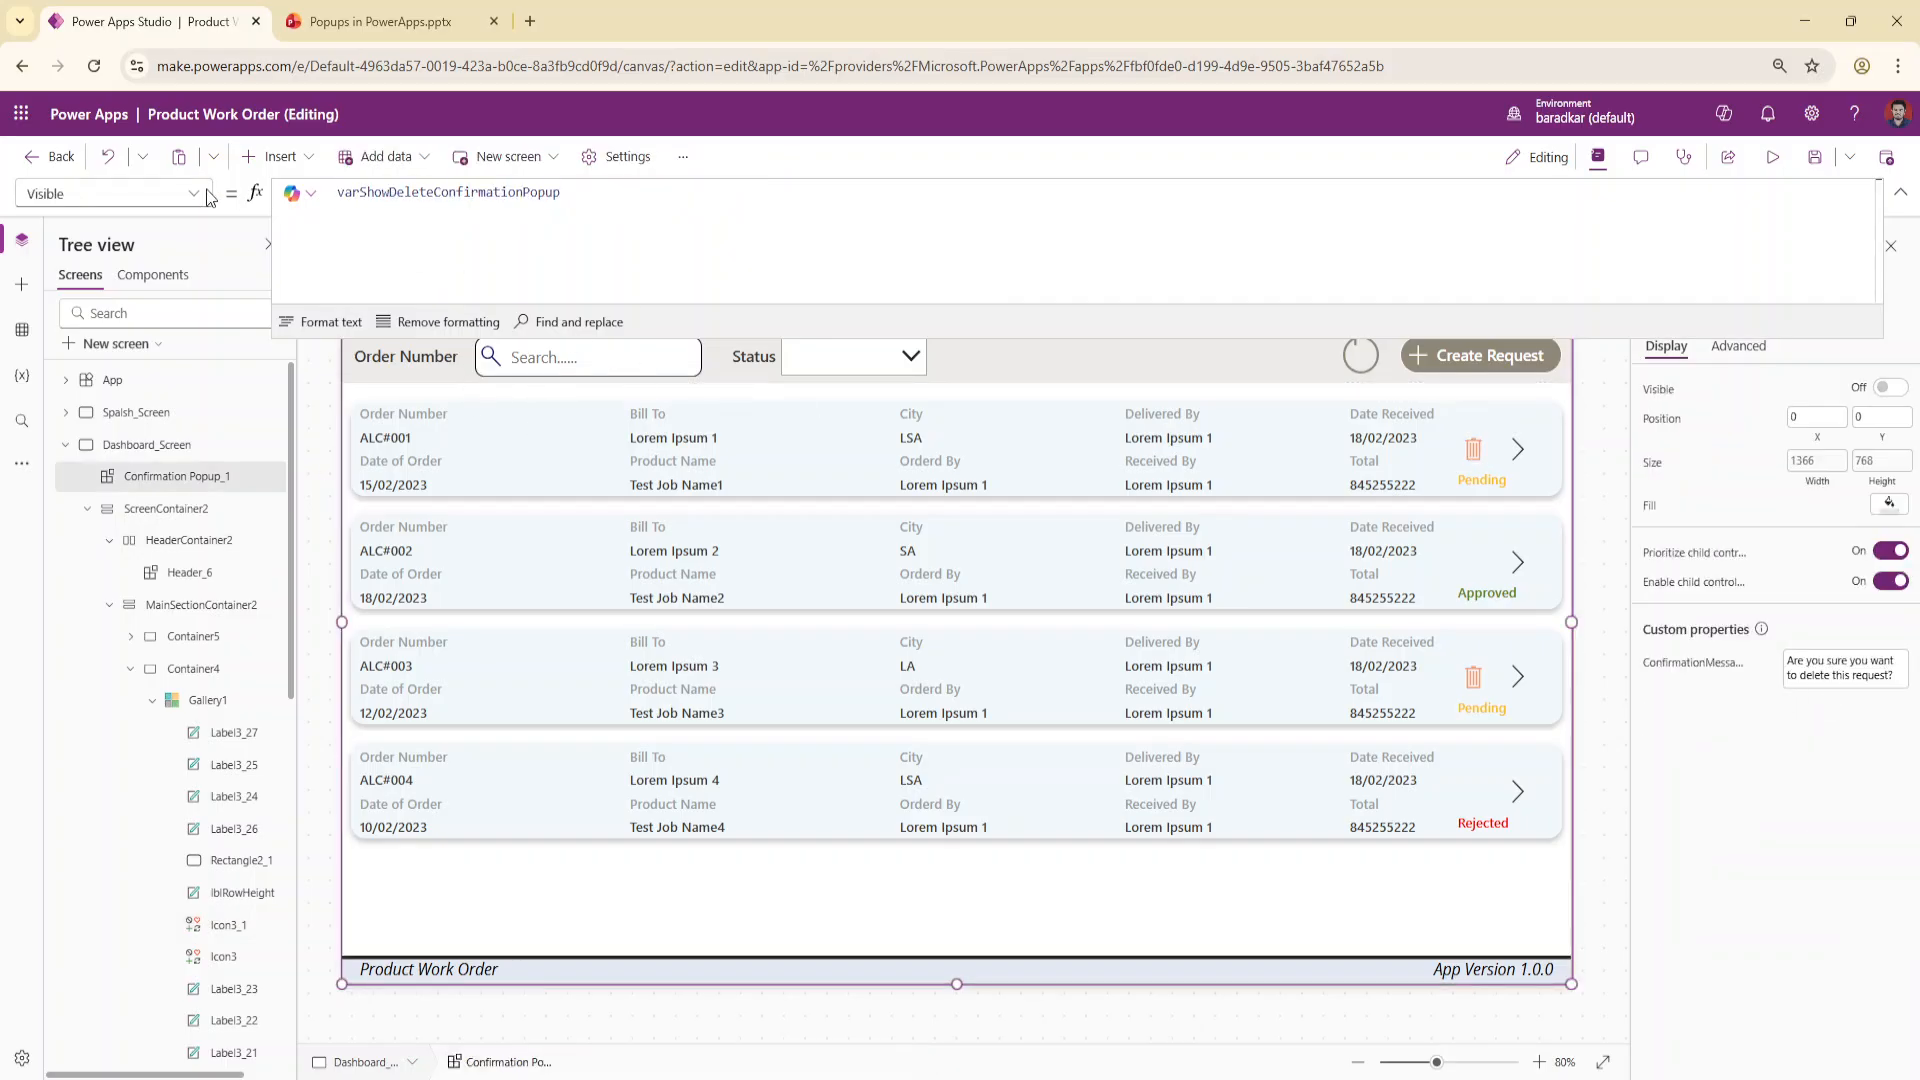
{"action": "left_click", "coordinate": [207, 196]}
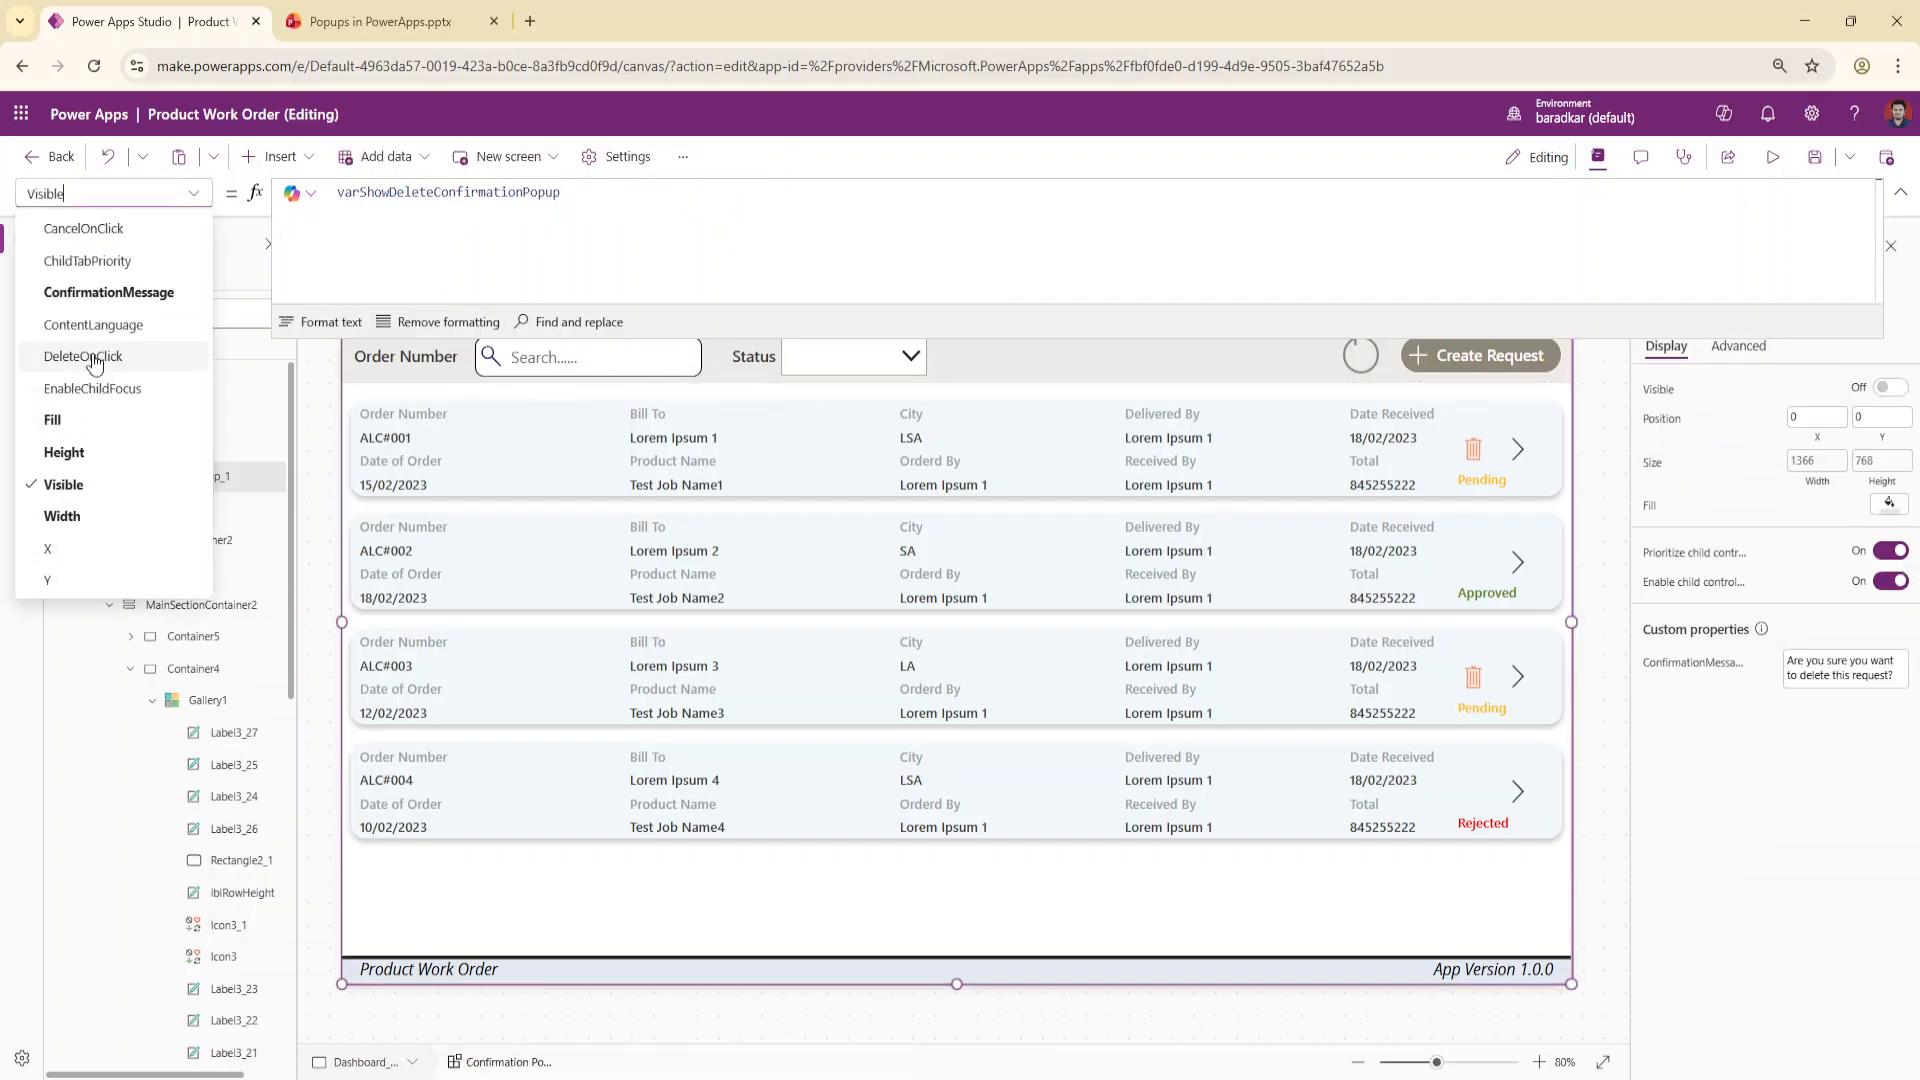
{"action": "left_click", "coordinate": [193, 193]}
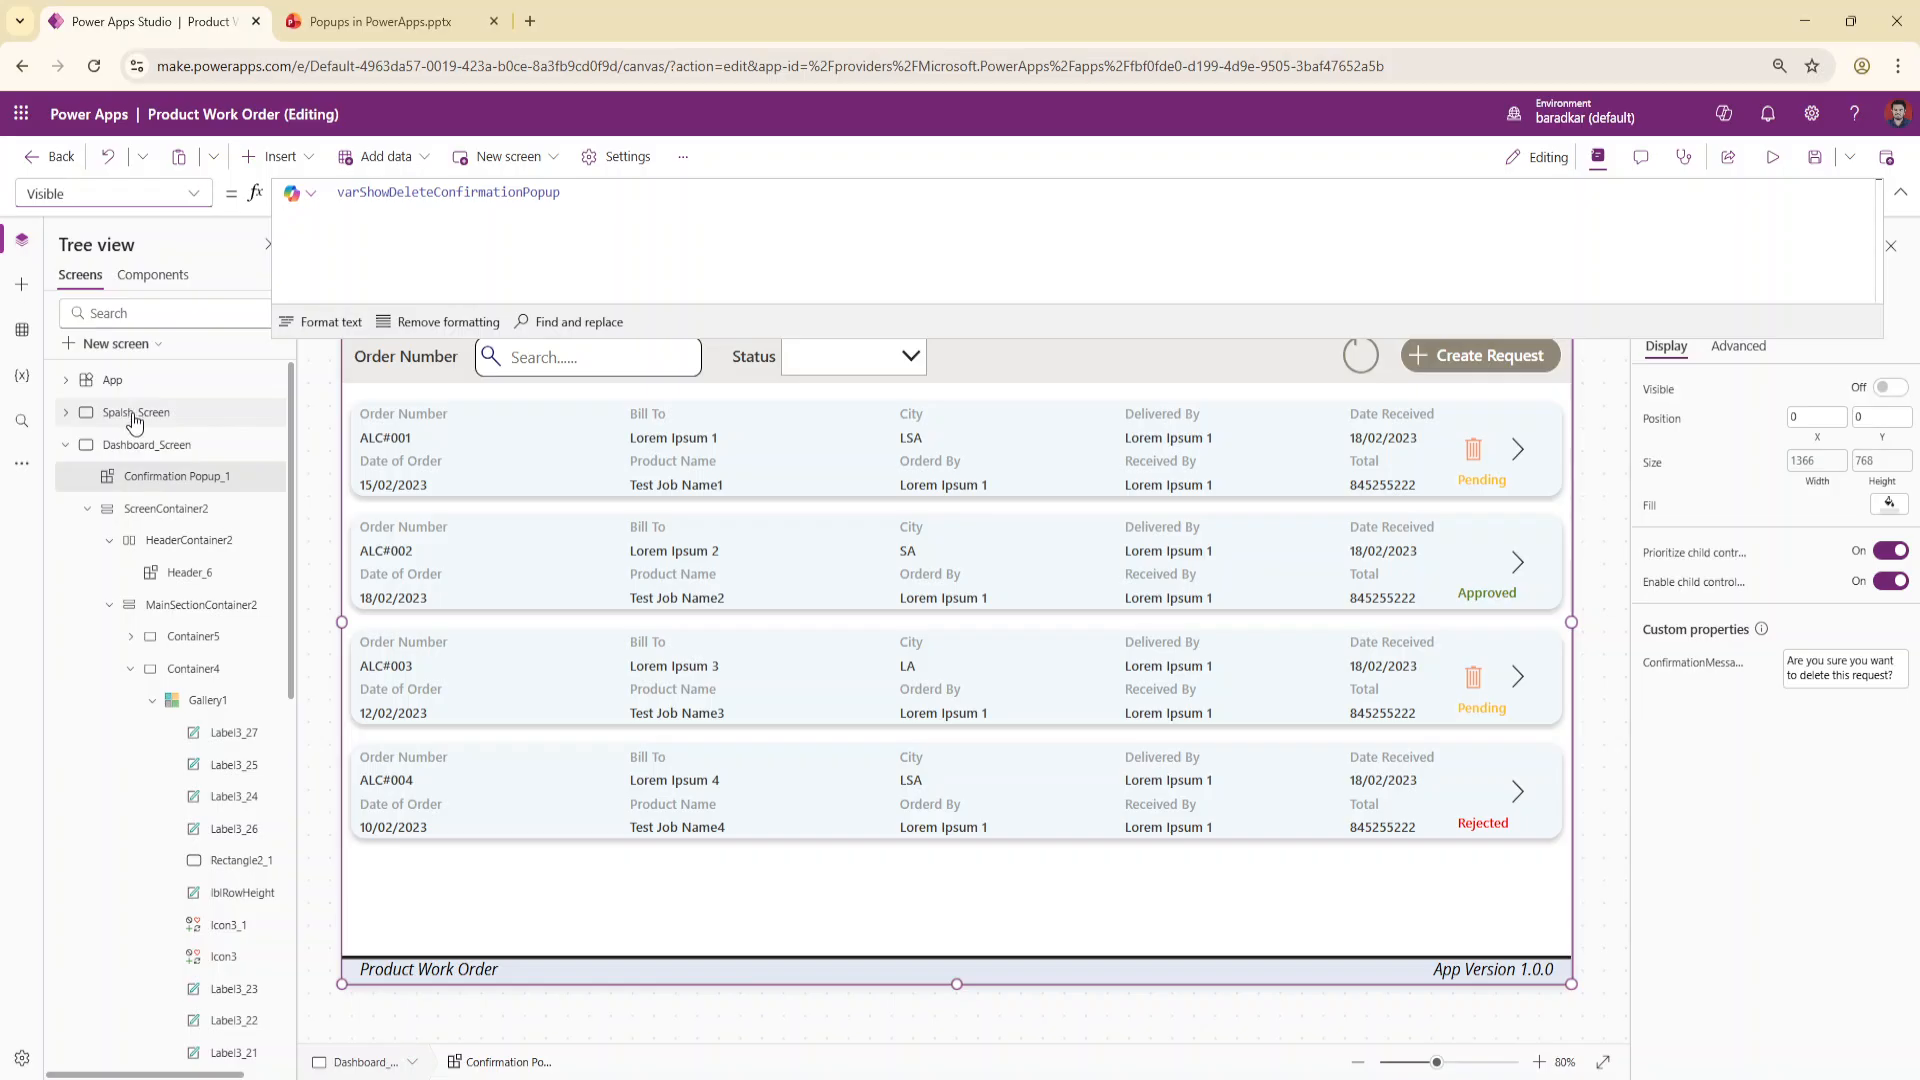
{"action": "left_click", "coordinate": [194, 196]}
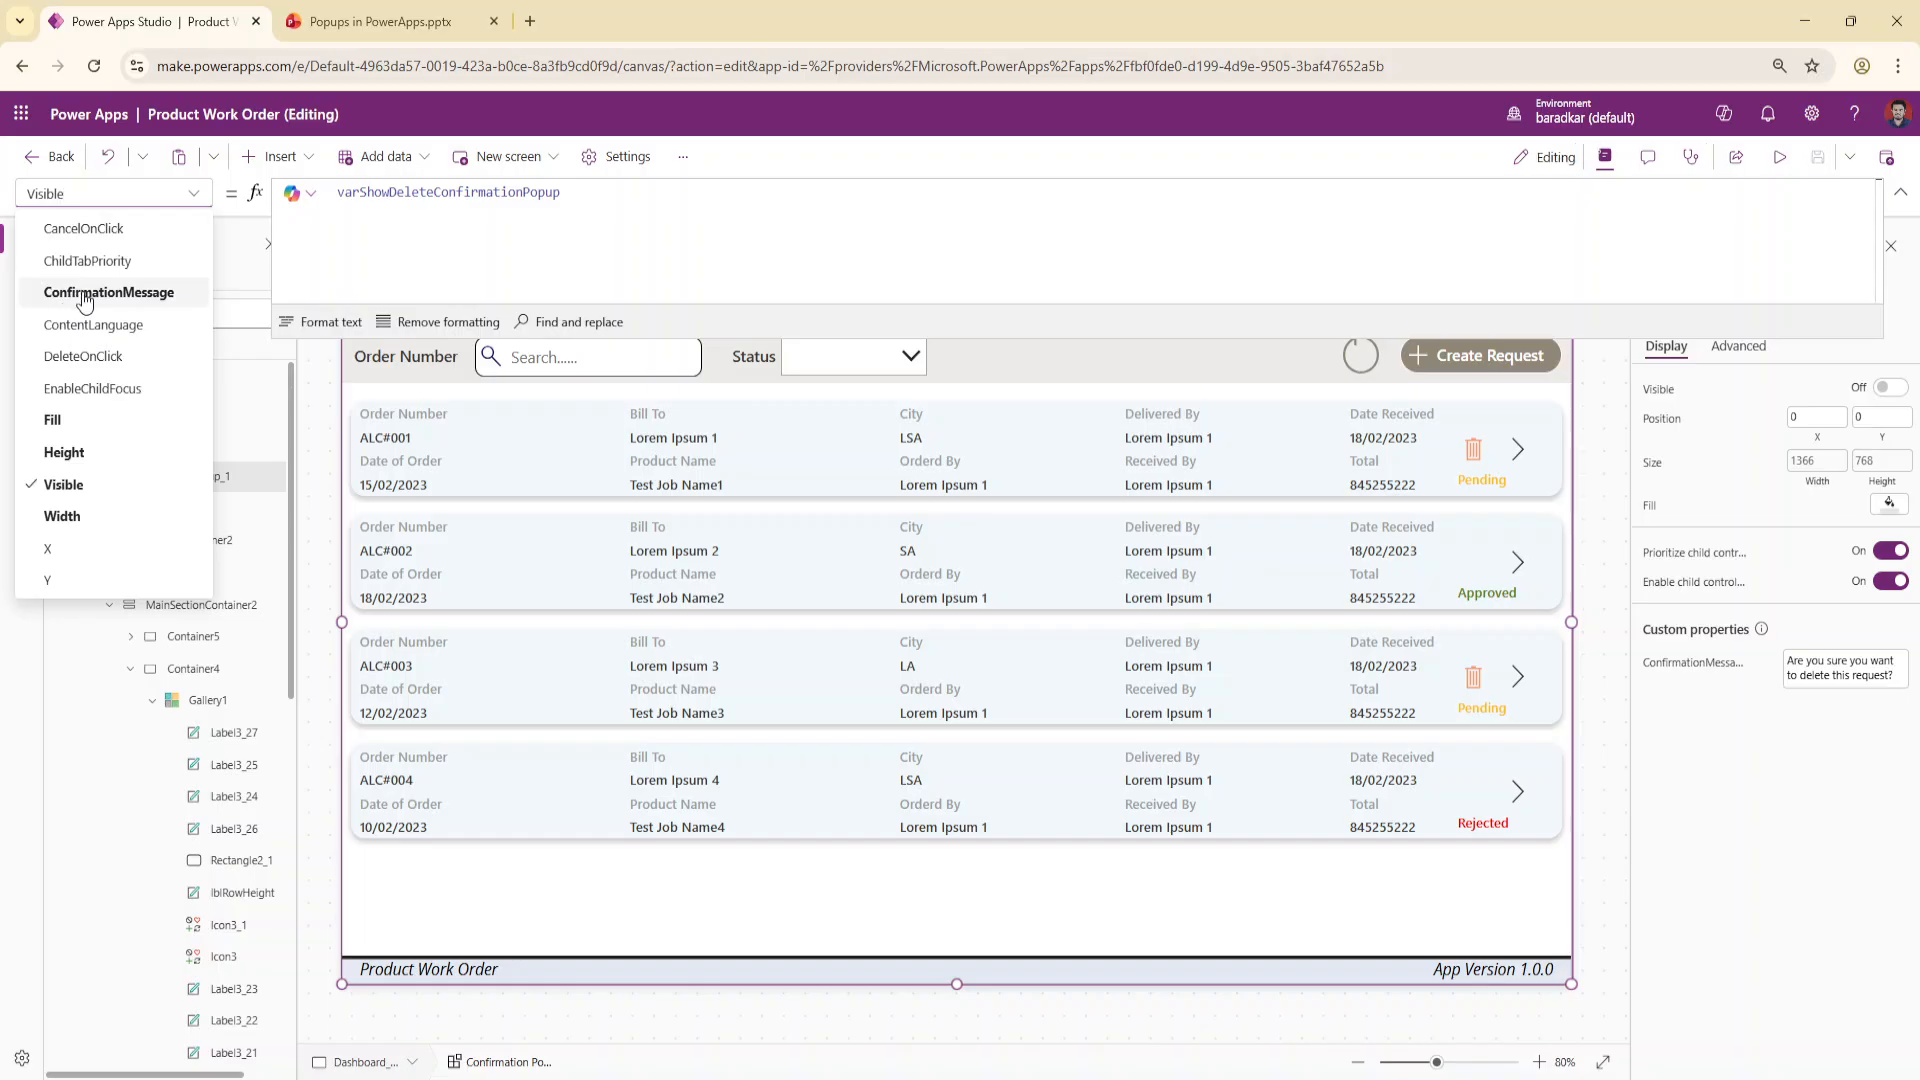
{"action": "left_click", "coordinate": [112, 362]}
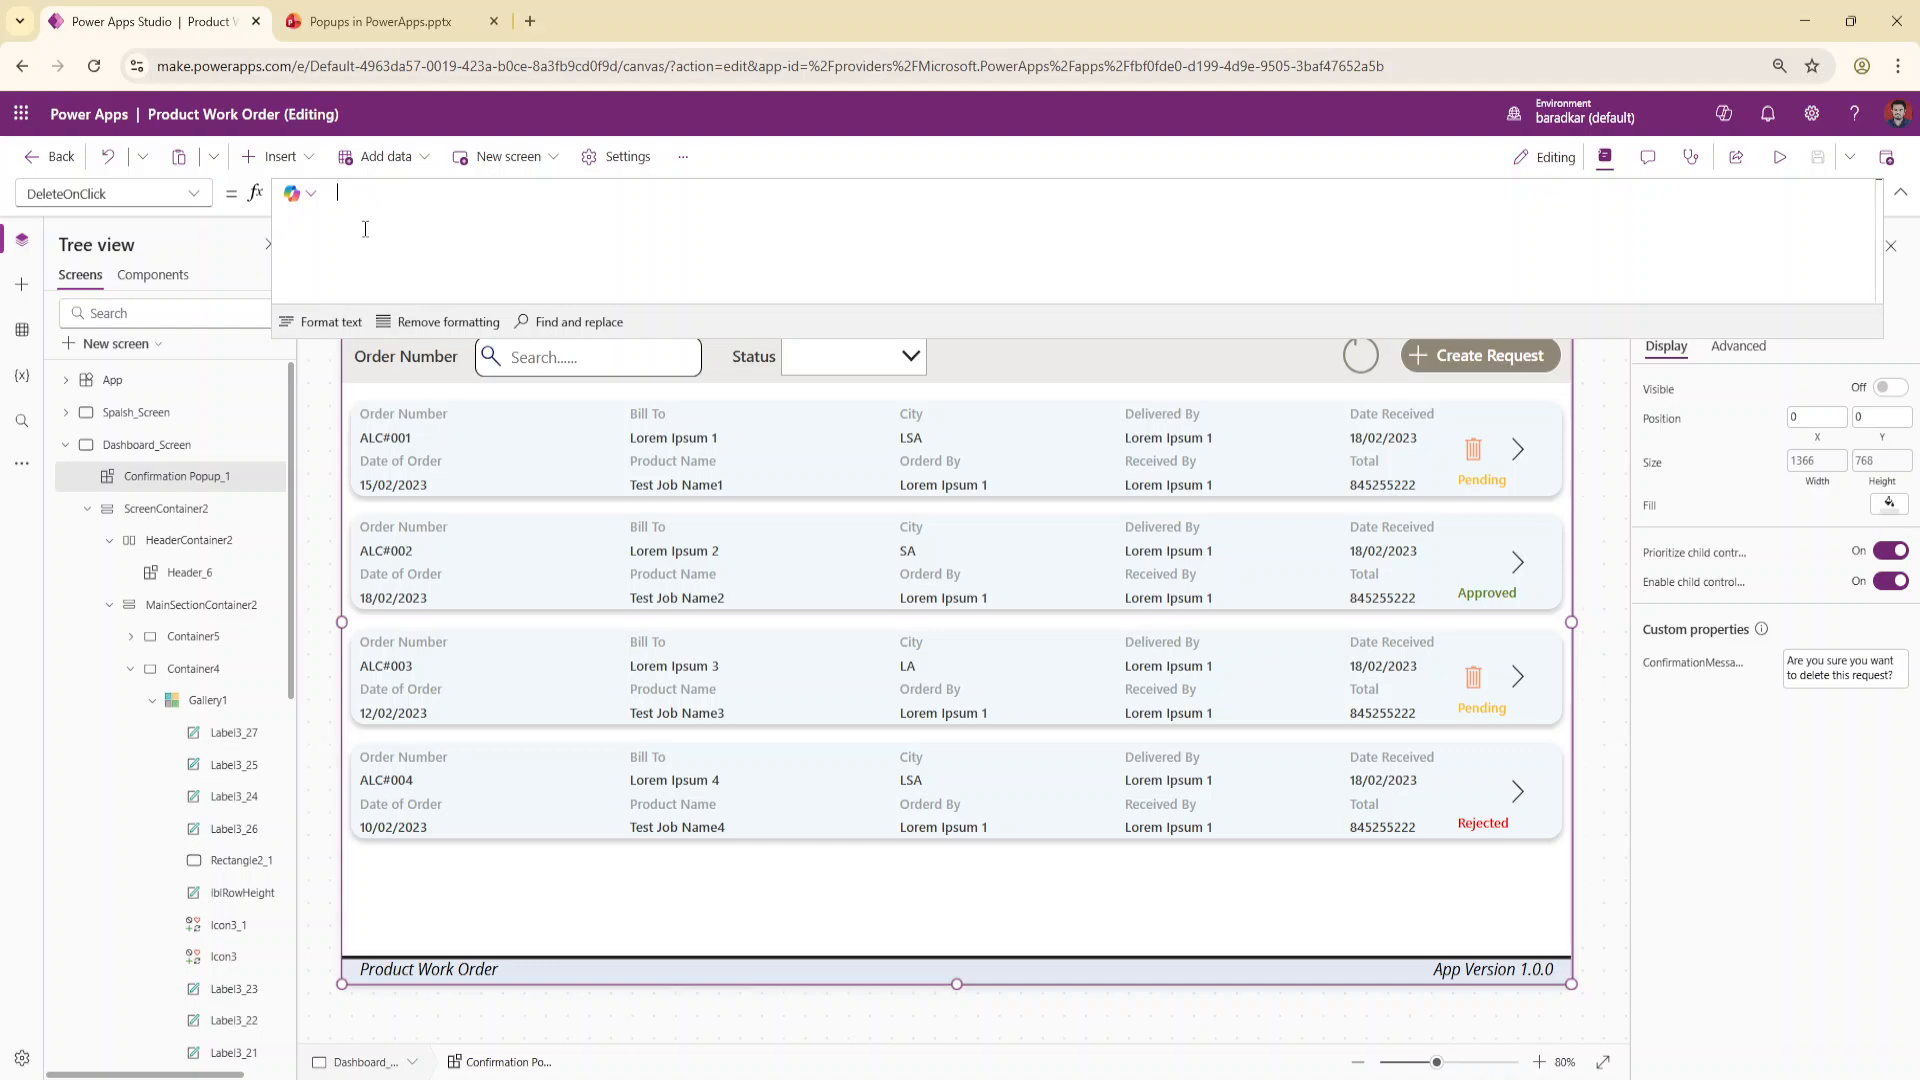
{"action": "type", "text": "Remove("}
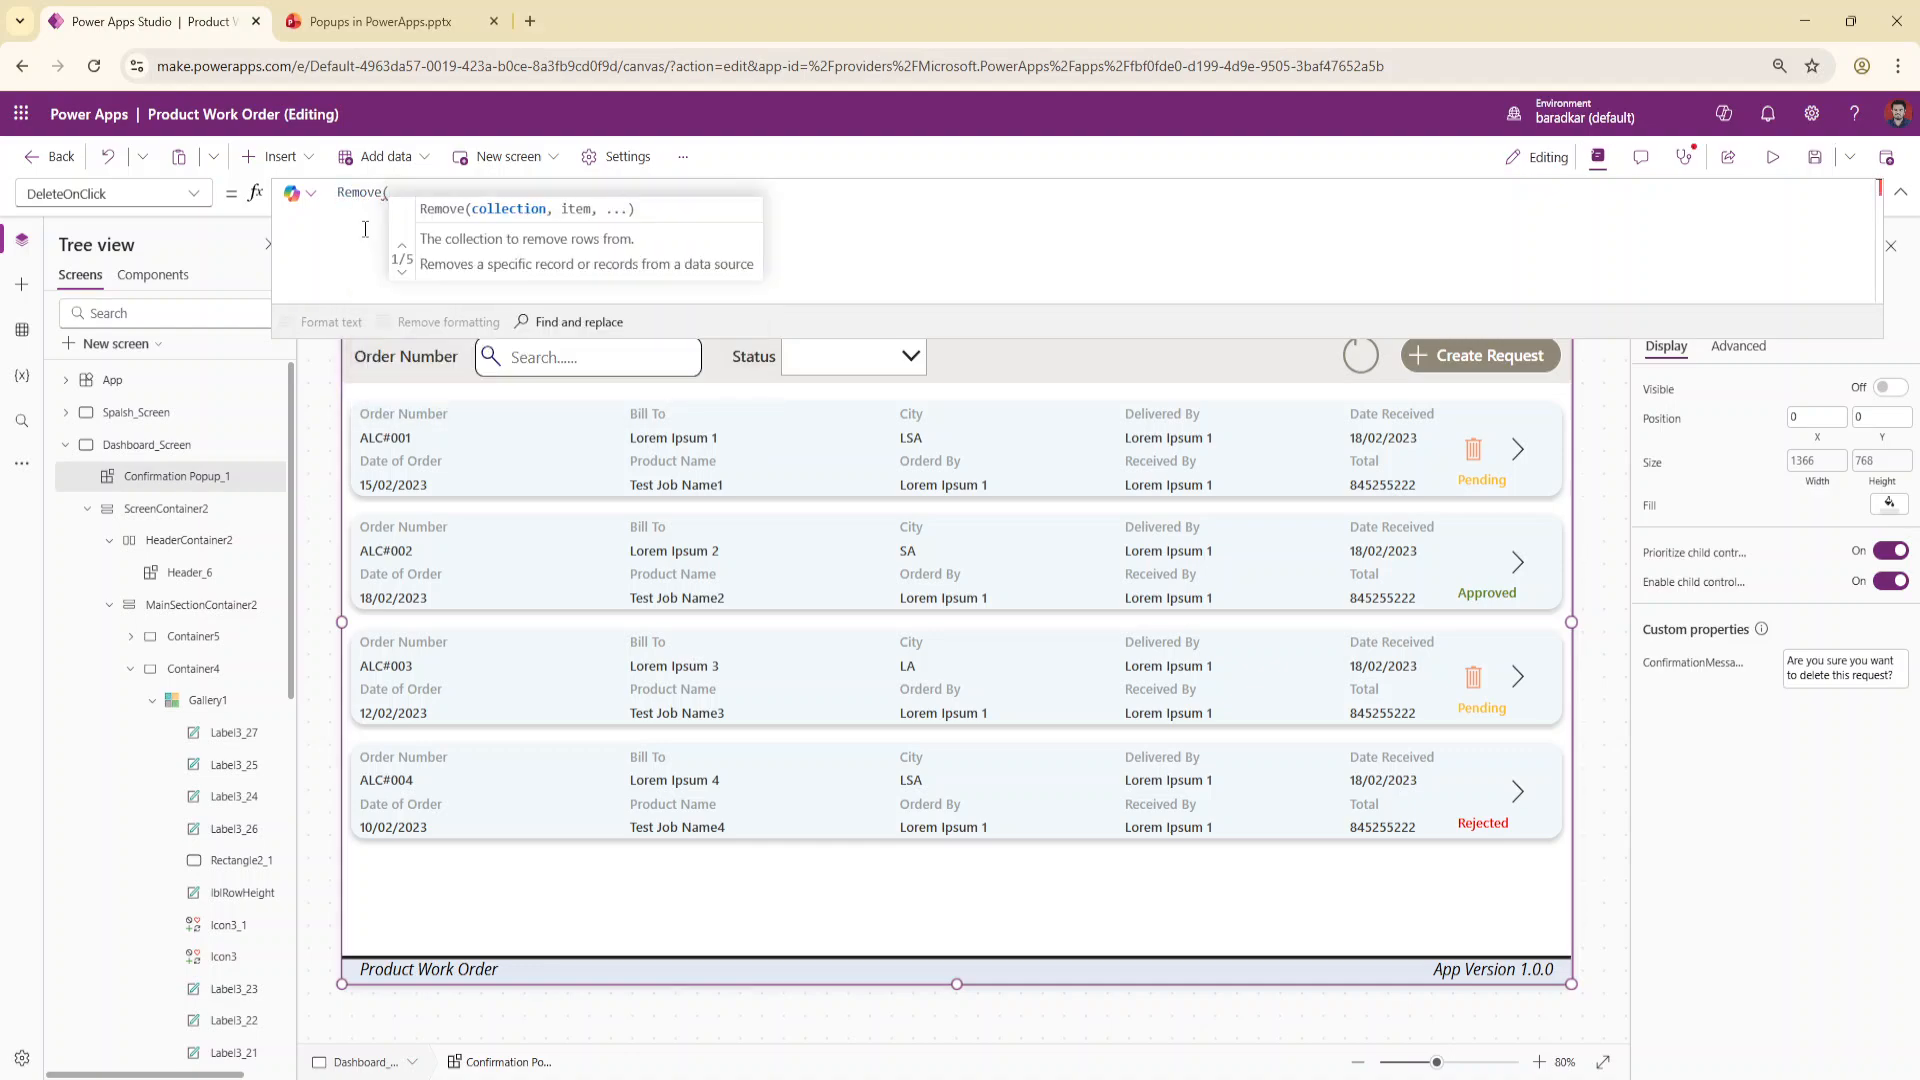
{"action": "type", "text": "col"}
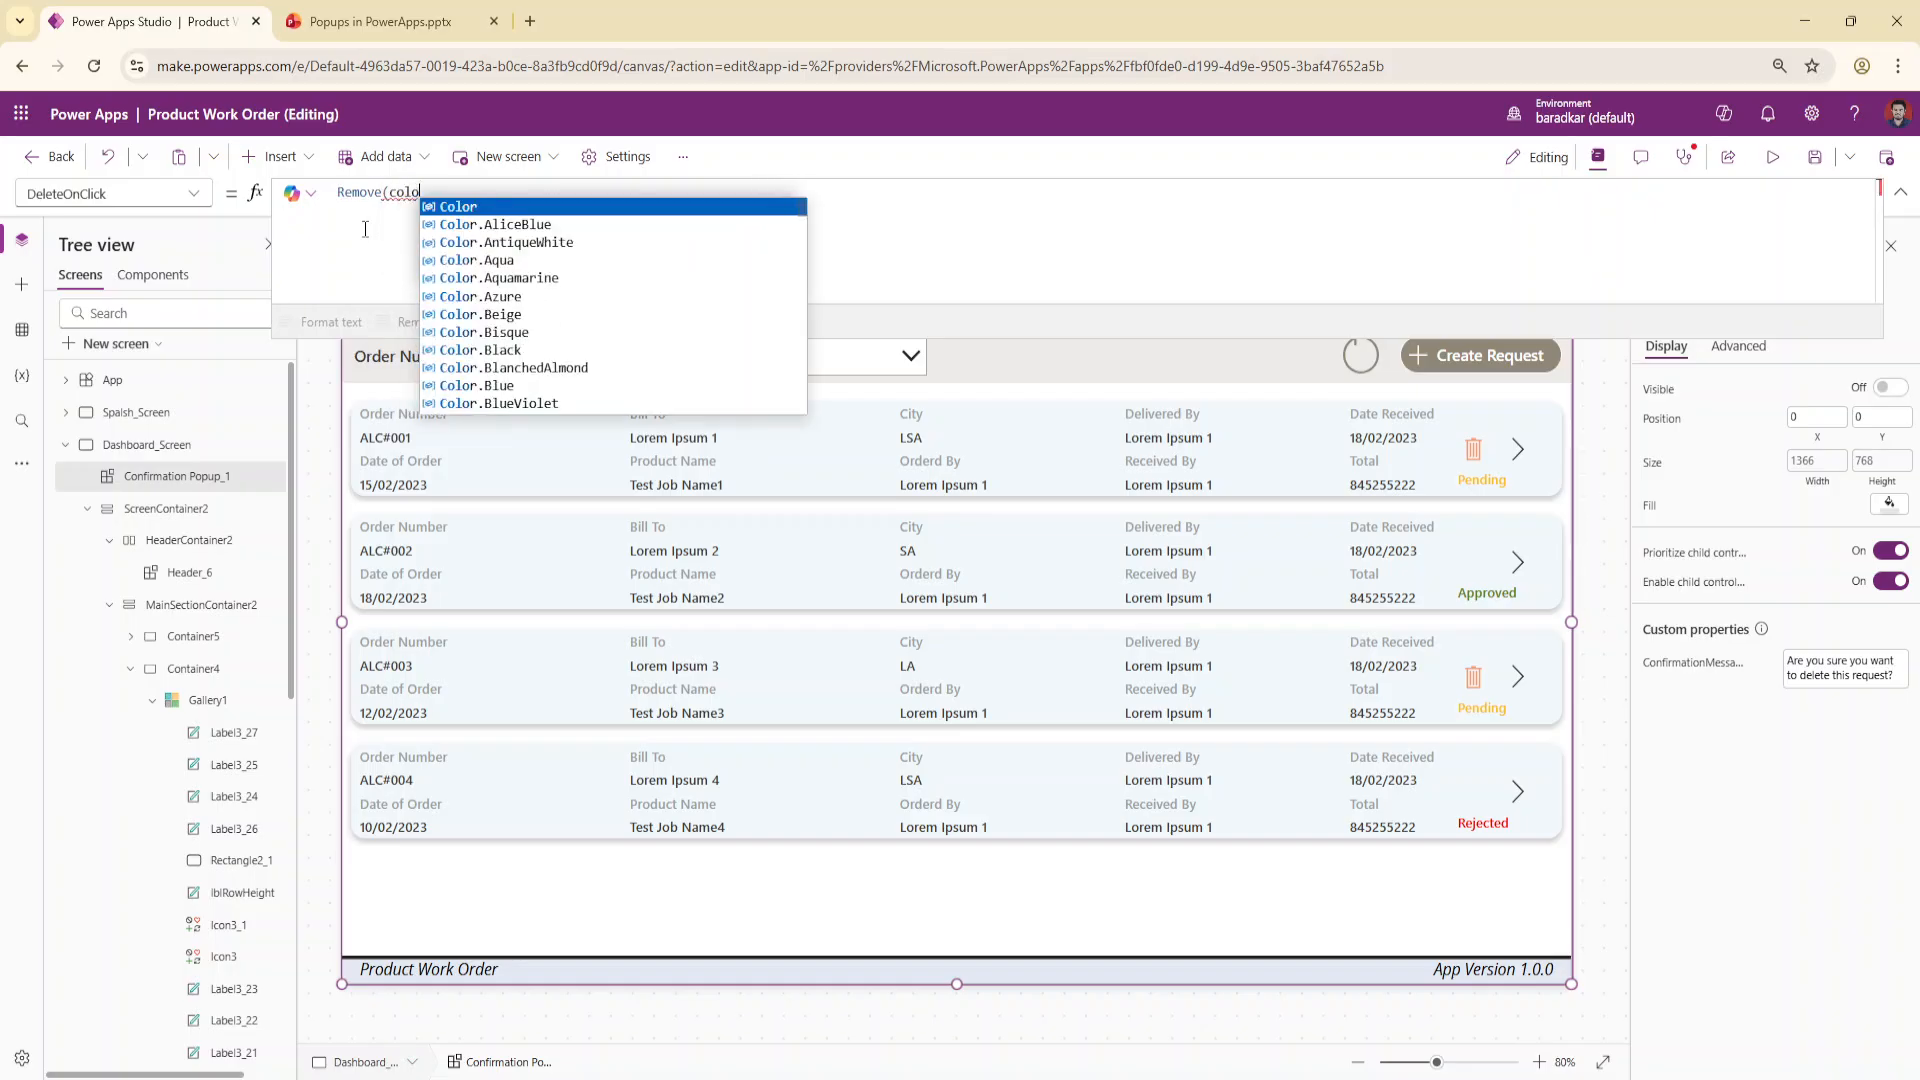
{"action": "key", "text": "Tab"}
{"action": "type", "text": ","}
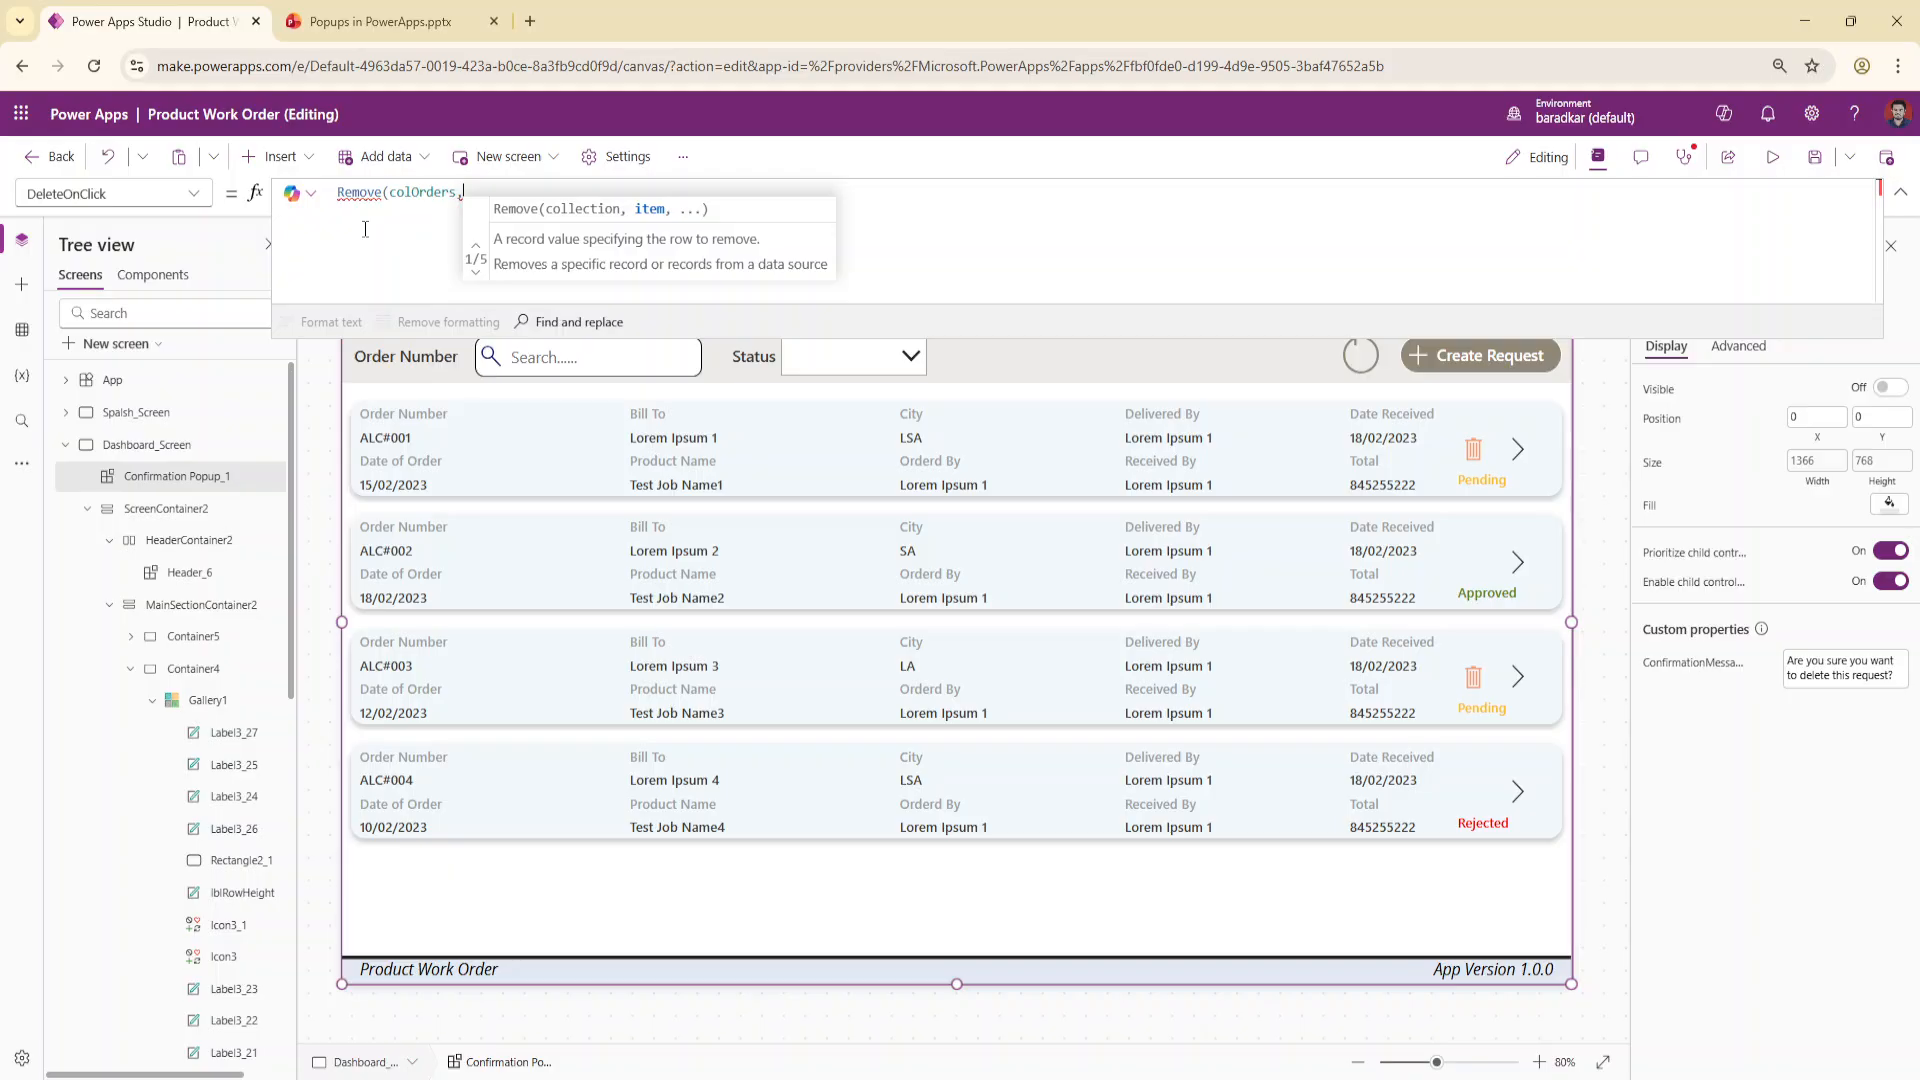
{"action": "type", "text": "varse"}
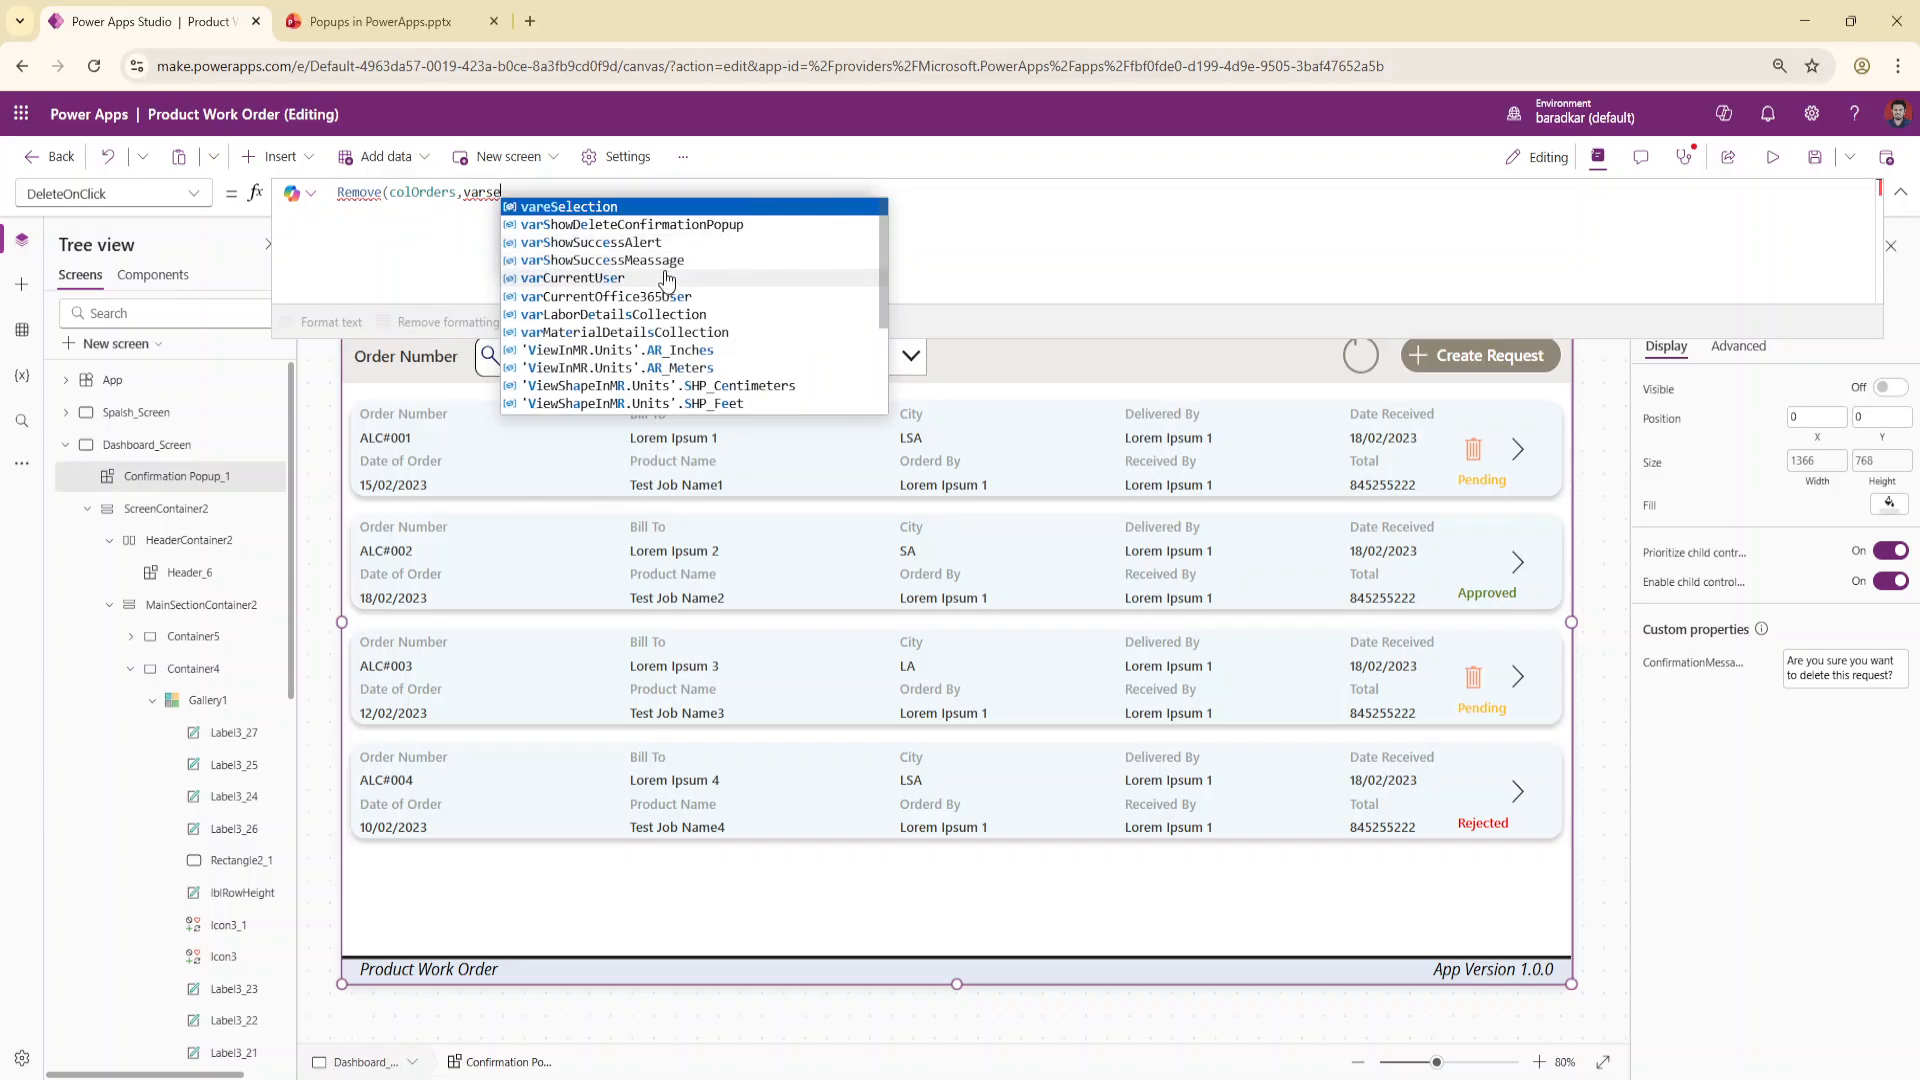
{"action": "type", "text": "c"}
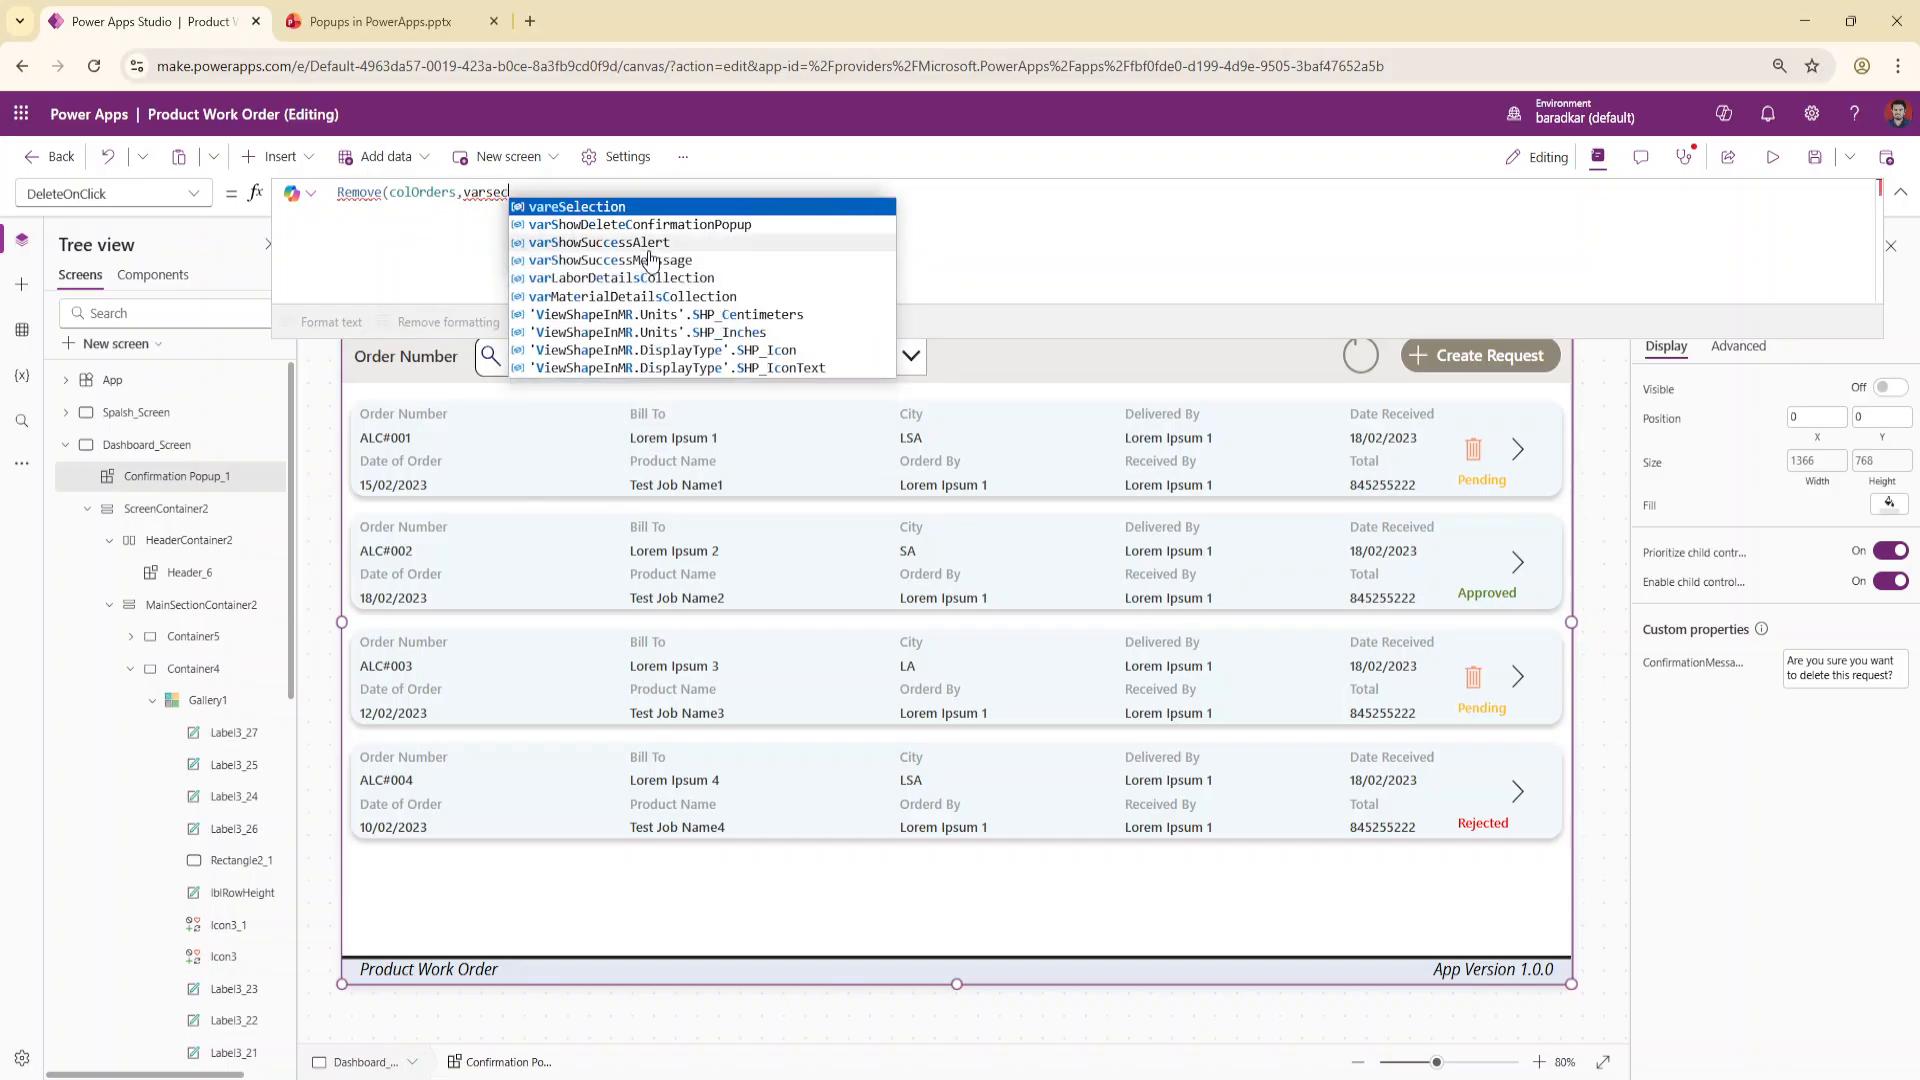
{"action": "type", "text": "t"}
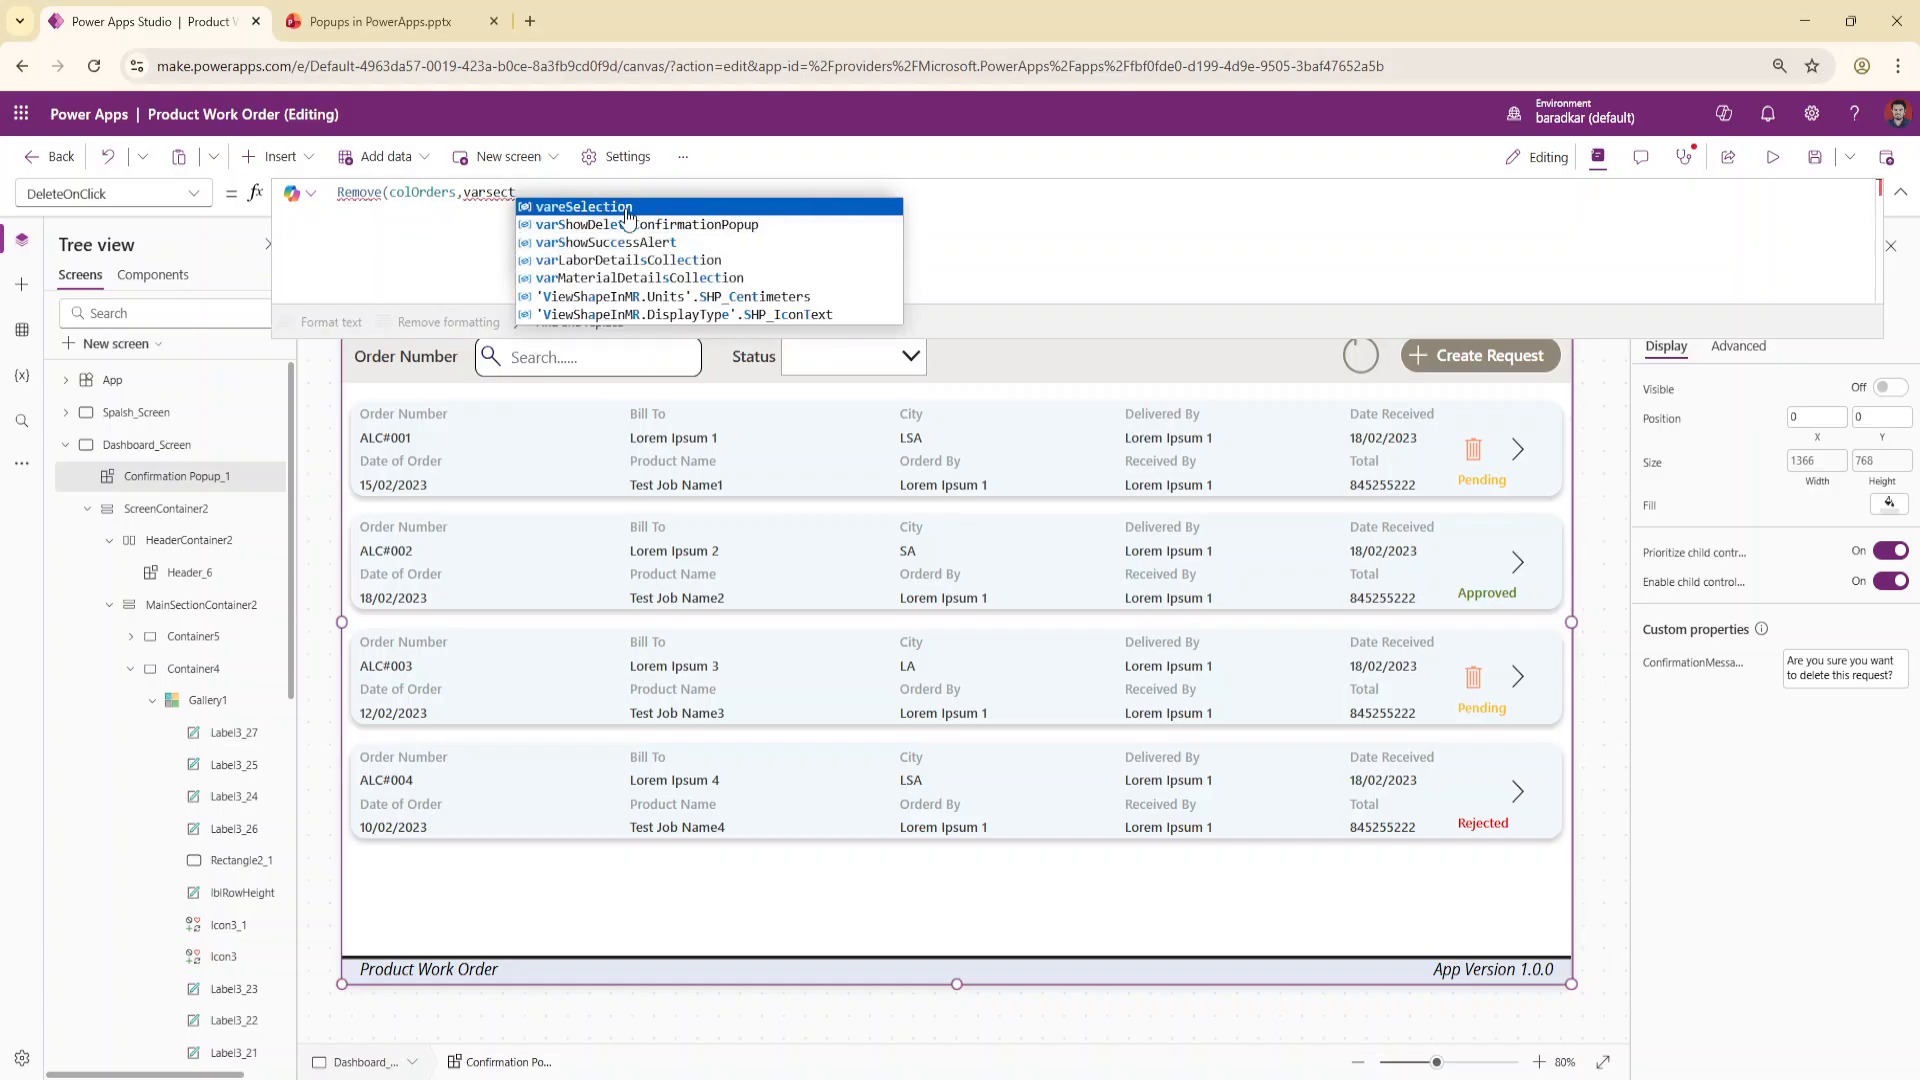
{"action": "key", "text": "Tab"}
{"action": "type", "text": ")"}
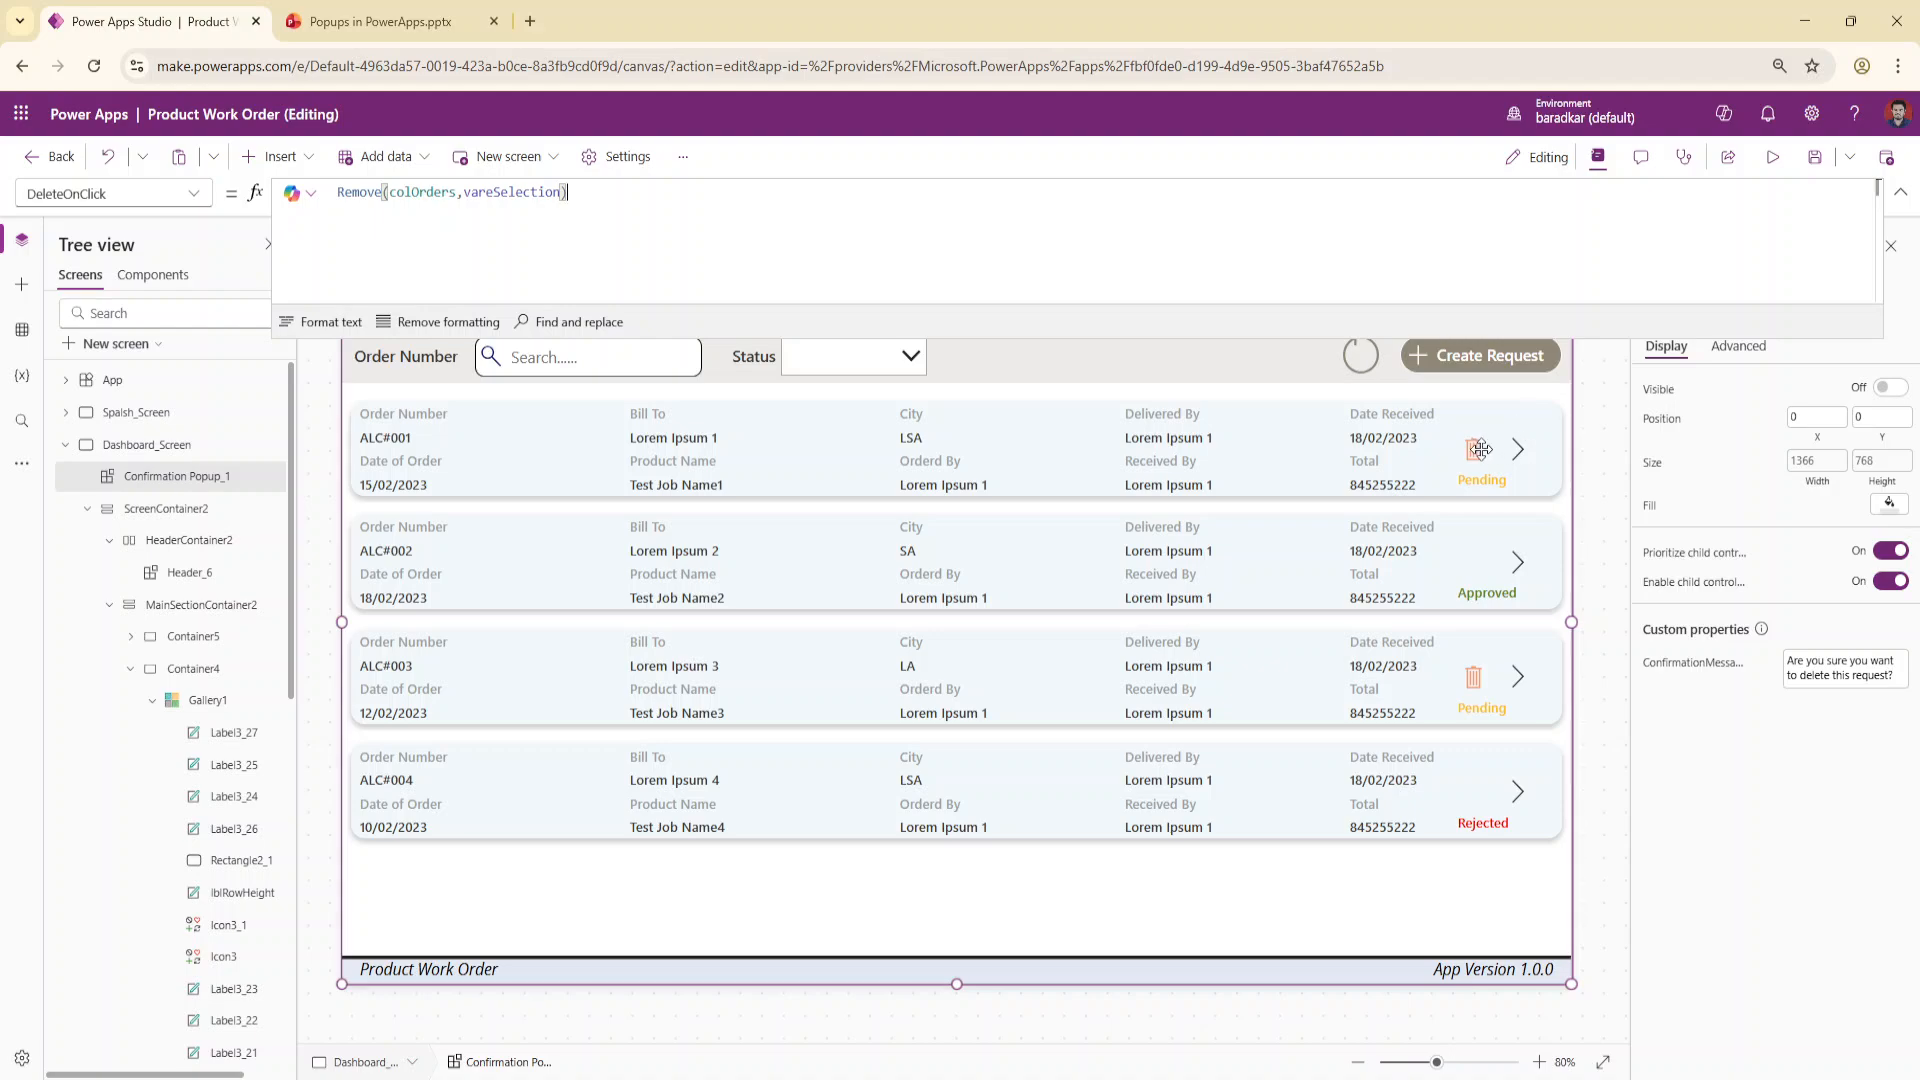
Rename the variable vareSelection to varSelectedItem in the trash icon's OnSelect formula
{"action": "left_click", "coordinate": [1596, 452]}
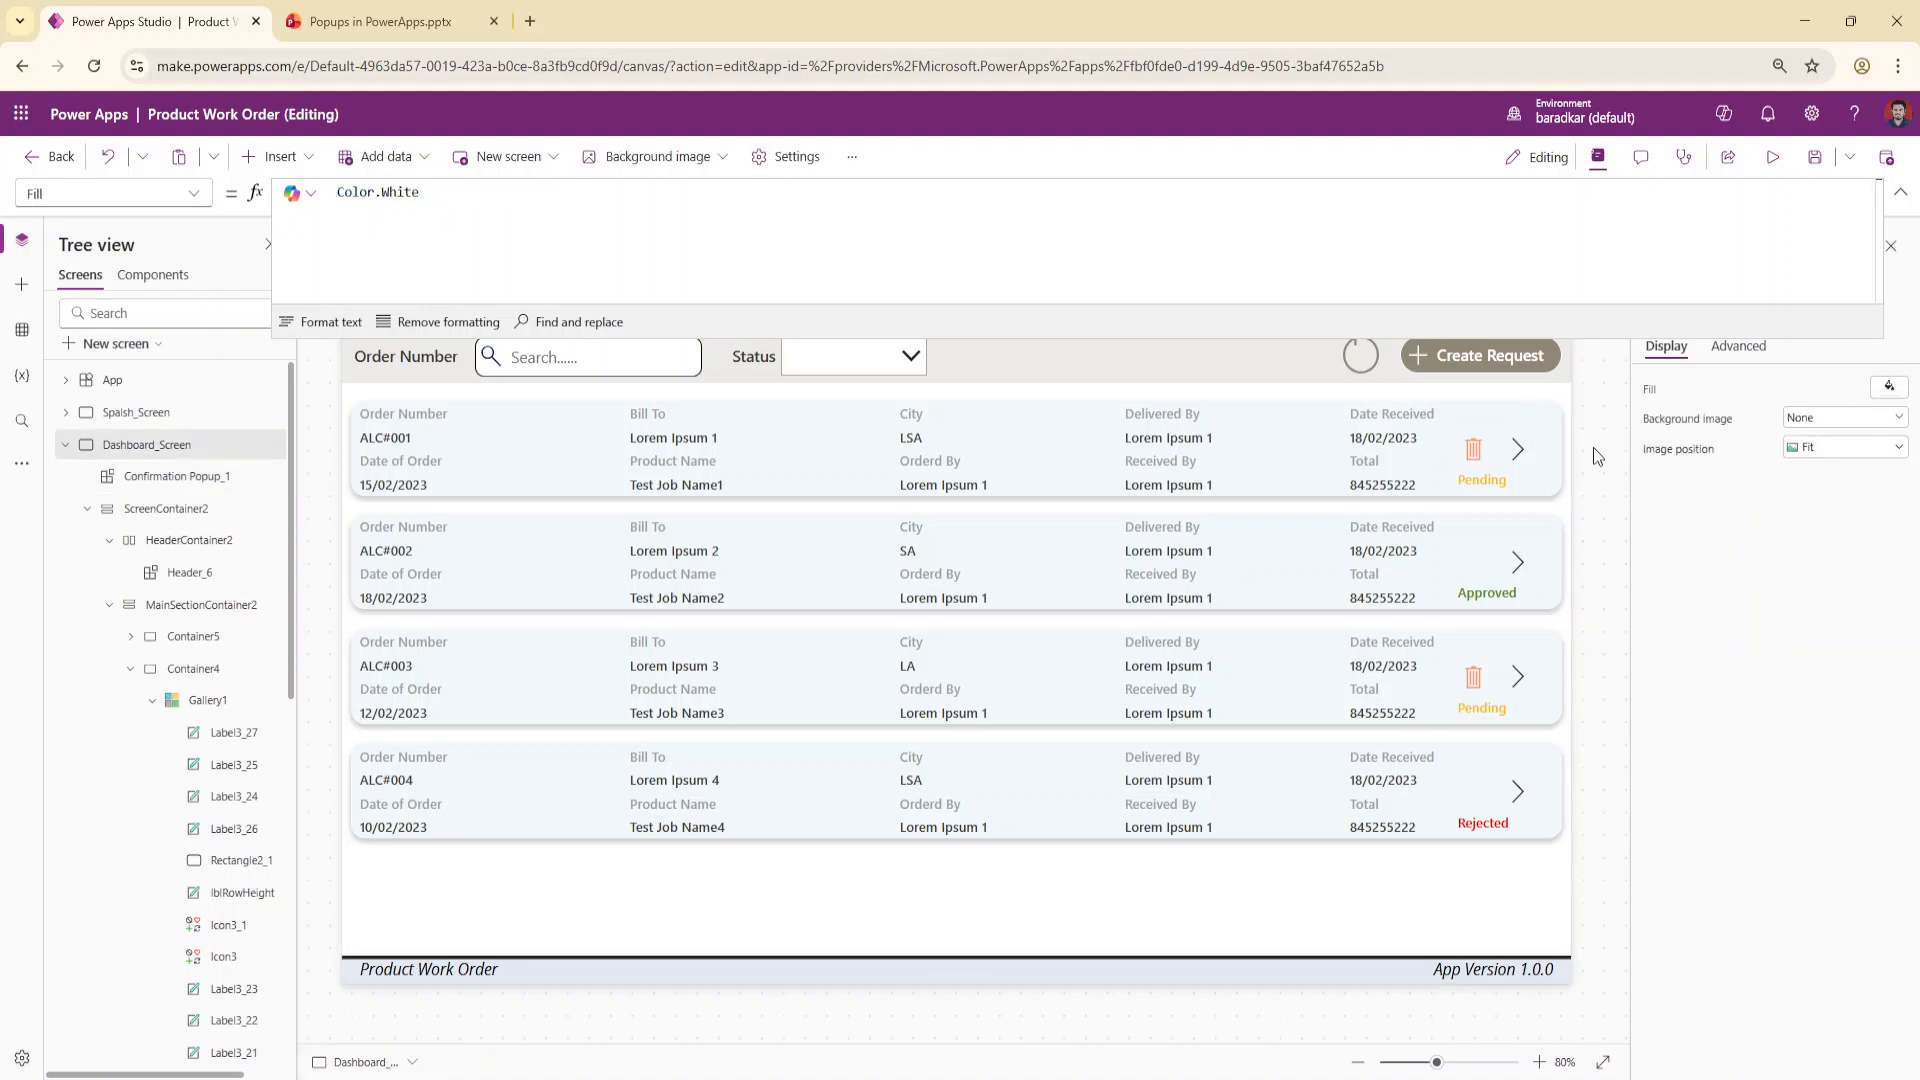
{"action": "left_click", "coordinate": [1473, 449]}
{"action": "left_click", "coordinate": [530, 207]}
{"action": "double_click", "coordinate": [530, 207]}
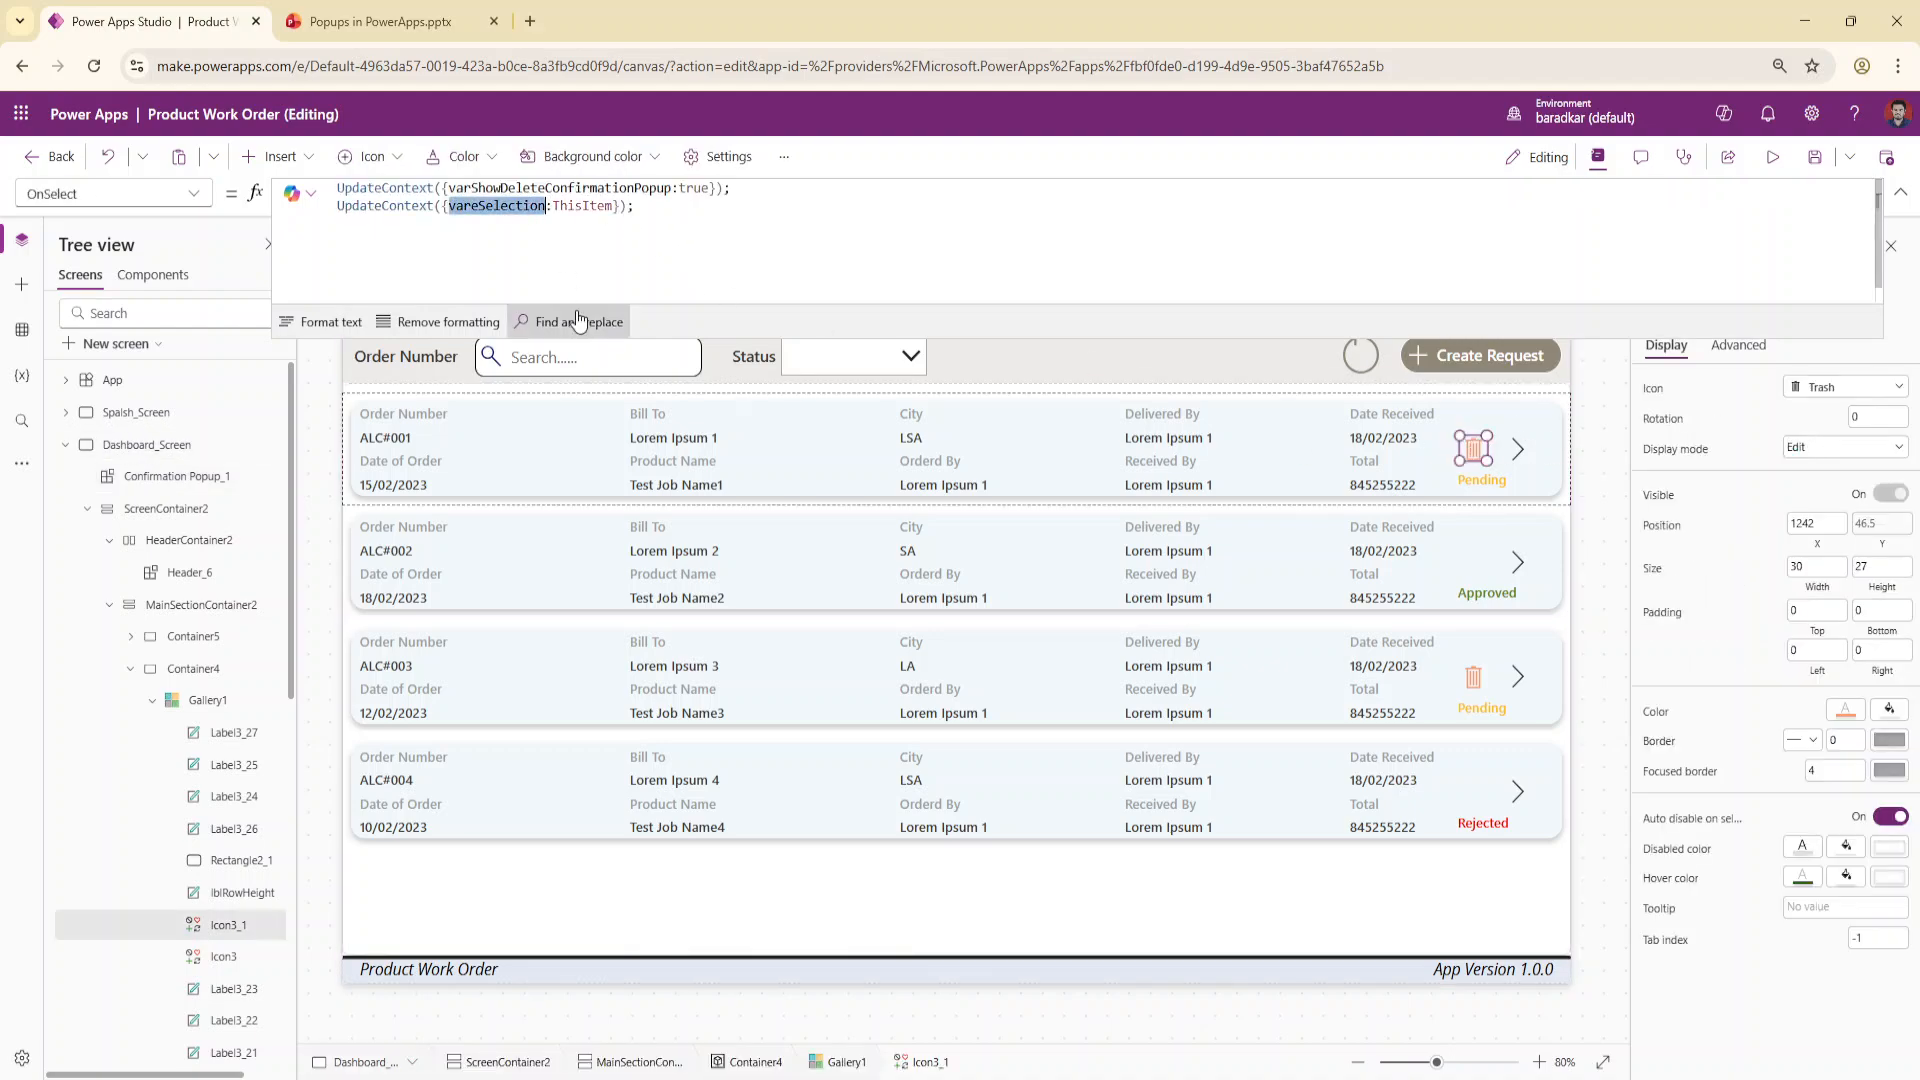
{"action": "type", "text": "varS"}
{"action": "type", "text": "electedIt"}
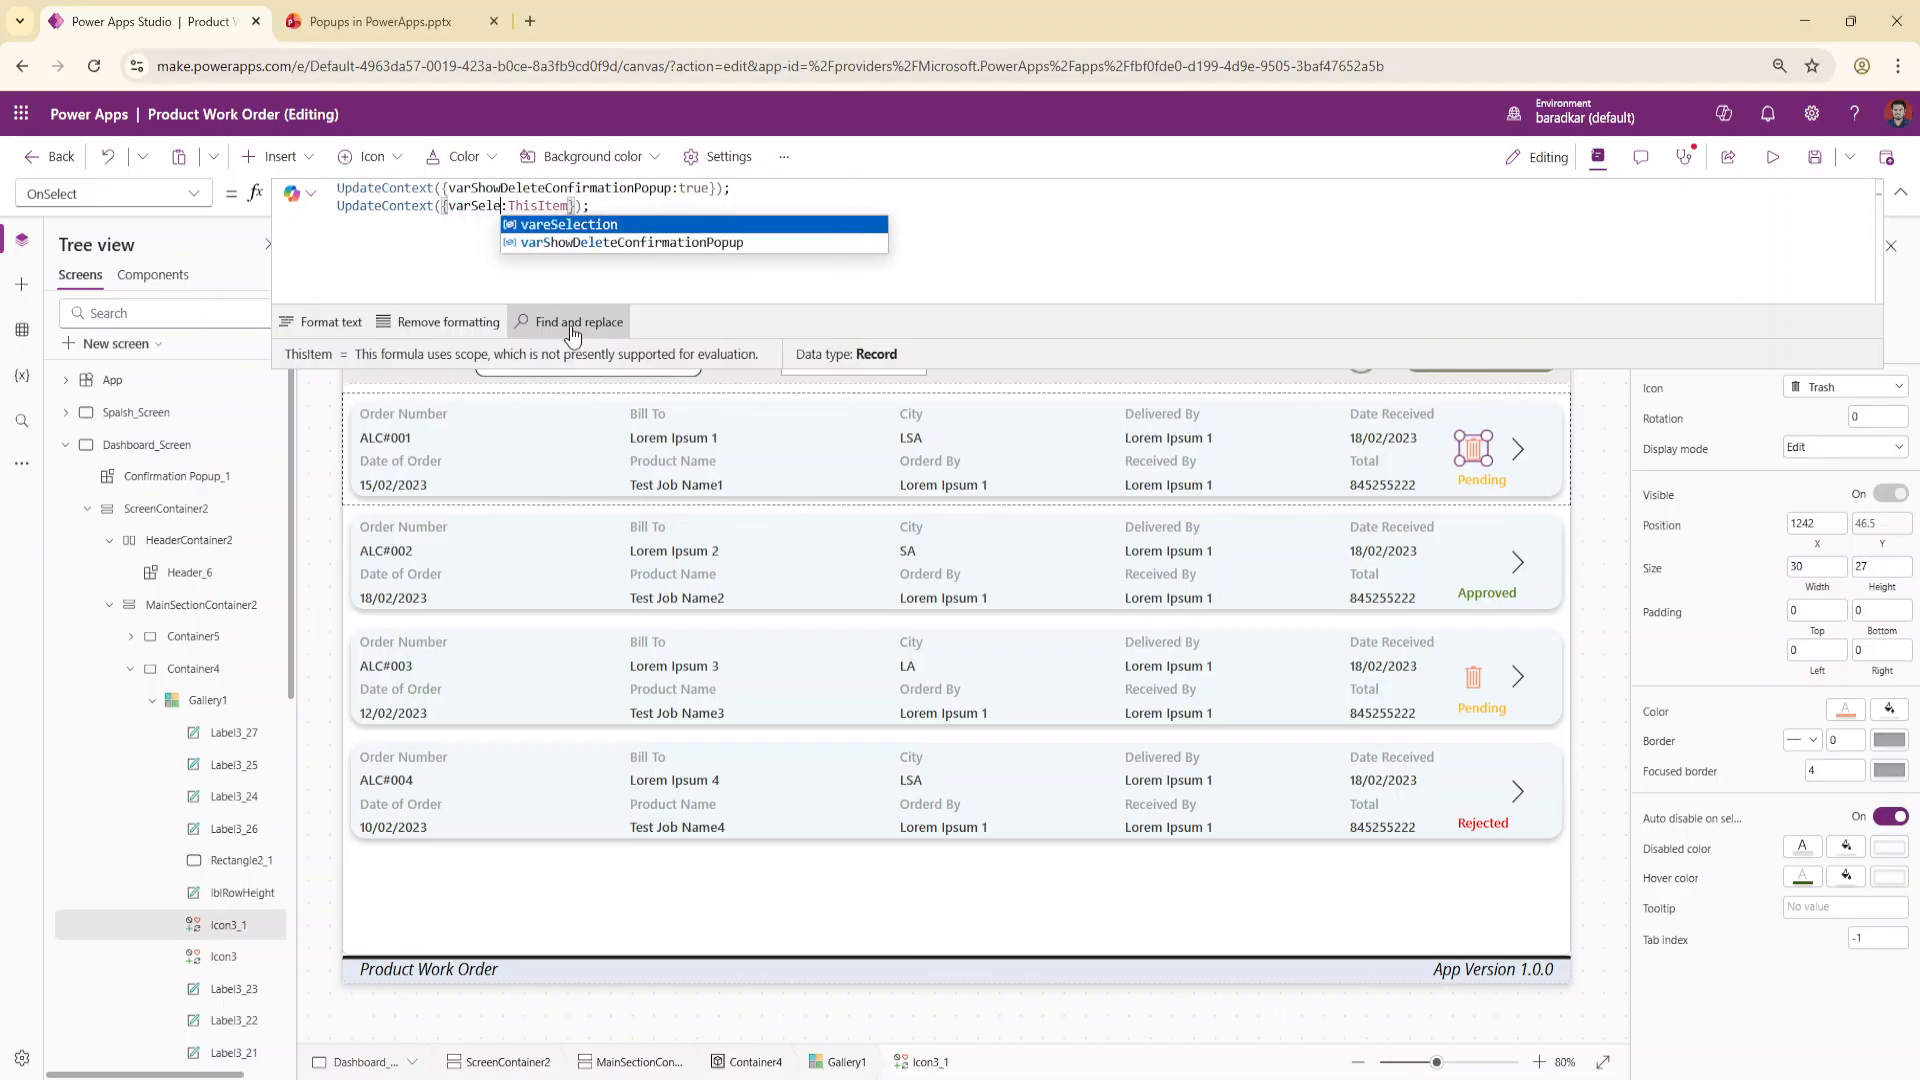
{"action": "type", "text": "em"}
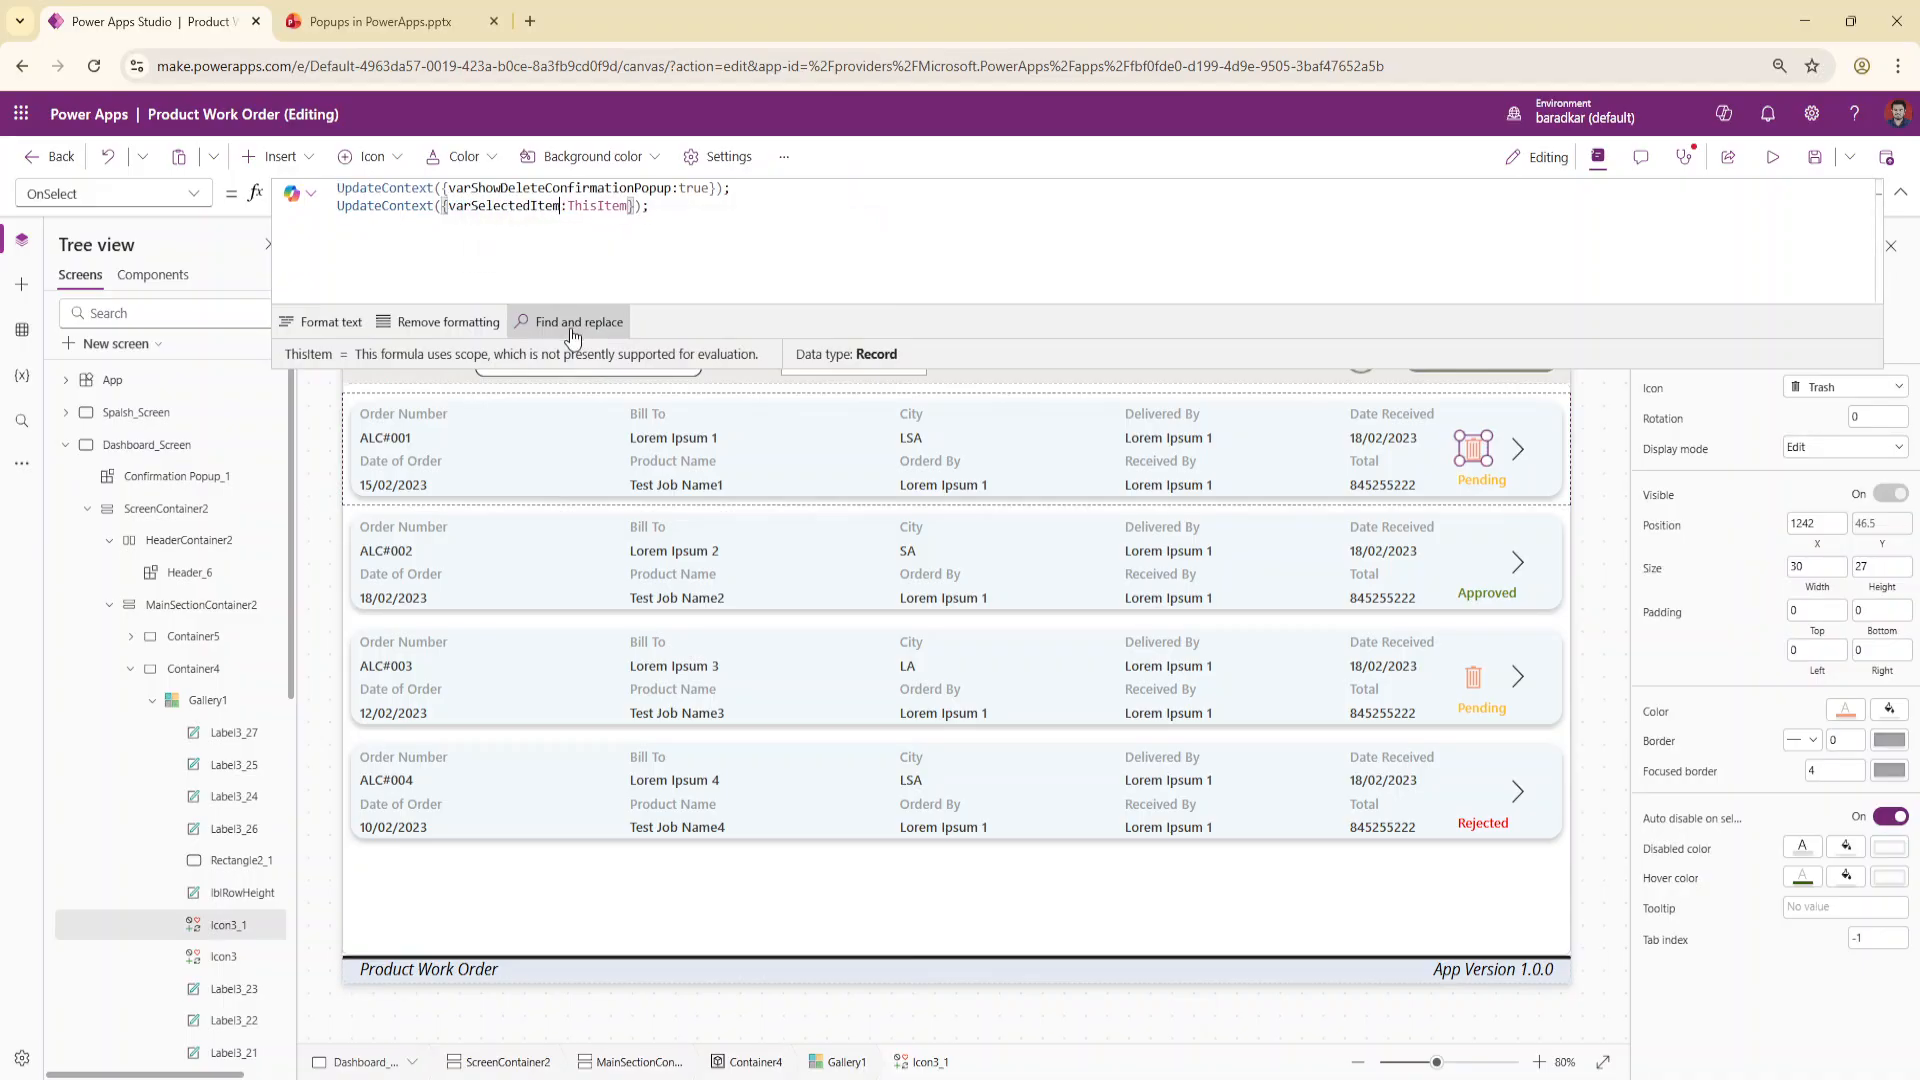
Copy the name varSelectedItem from the trash icon's formula and use it as the removed record in Confirmation Popup_1's DeleteOnClick formula
{"action": "double_click", "coordinate": [524, 207]}
{"action": "key", "text": "ctrl+c"}
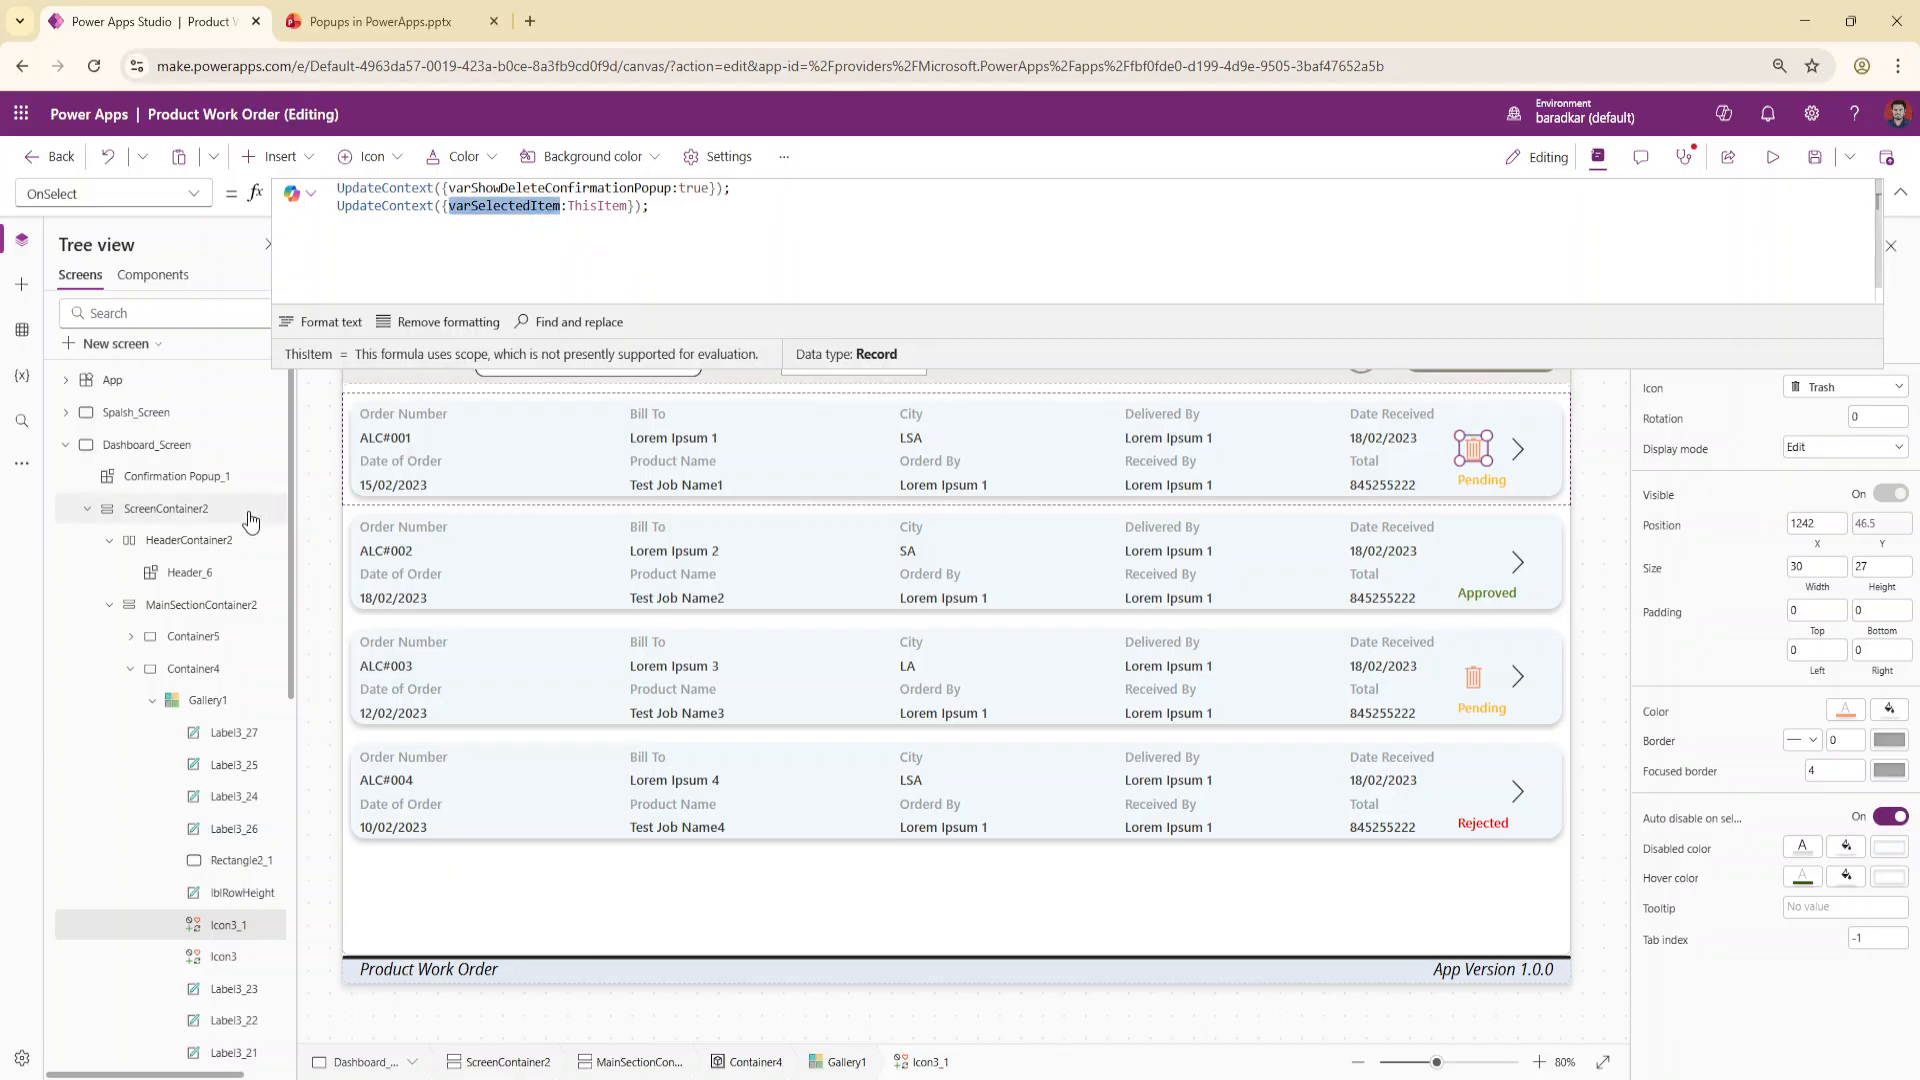
{"action": "left_click", "coordinate": [200, 476]}
{"action": "double_click", "coordinate": [533, 191]}
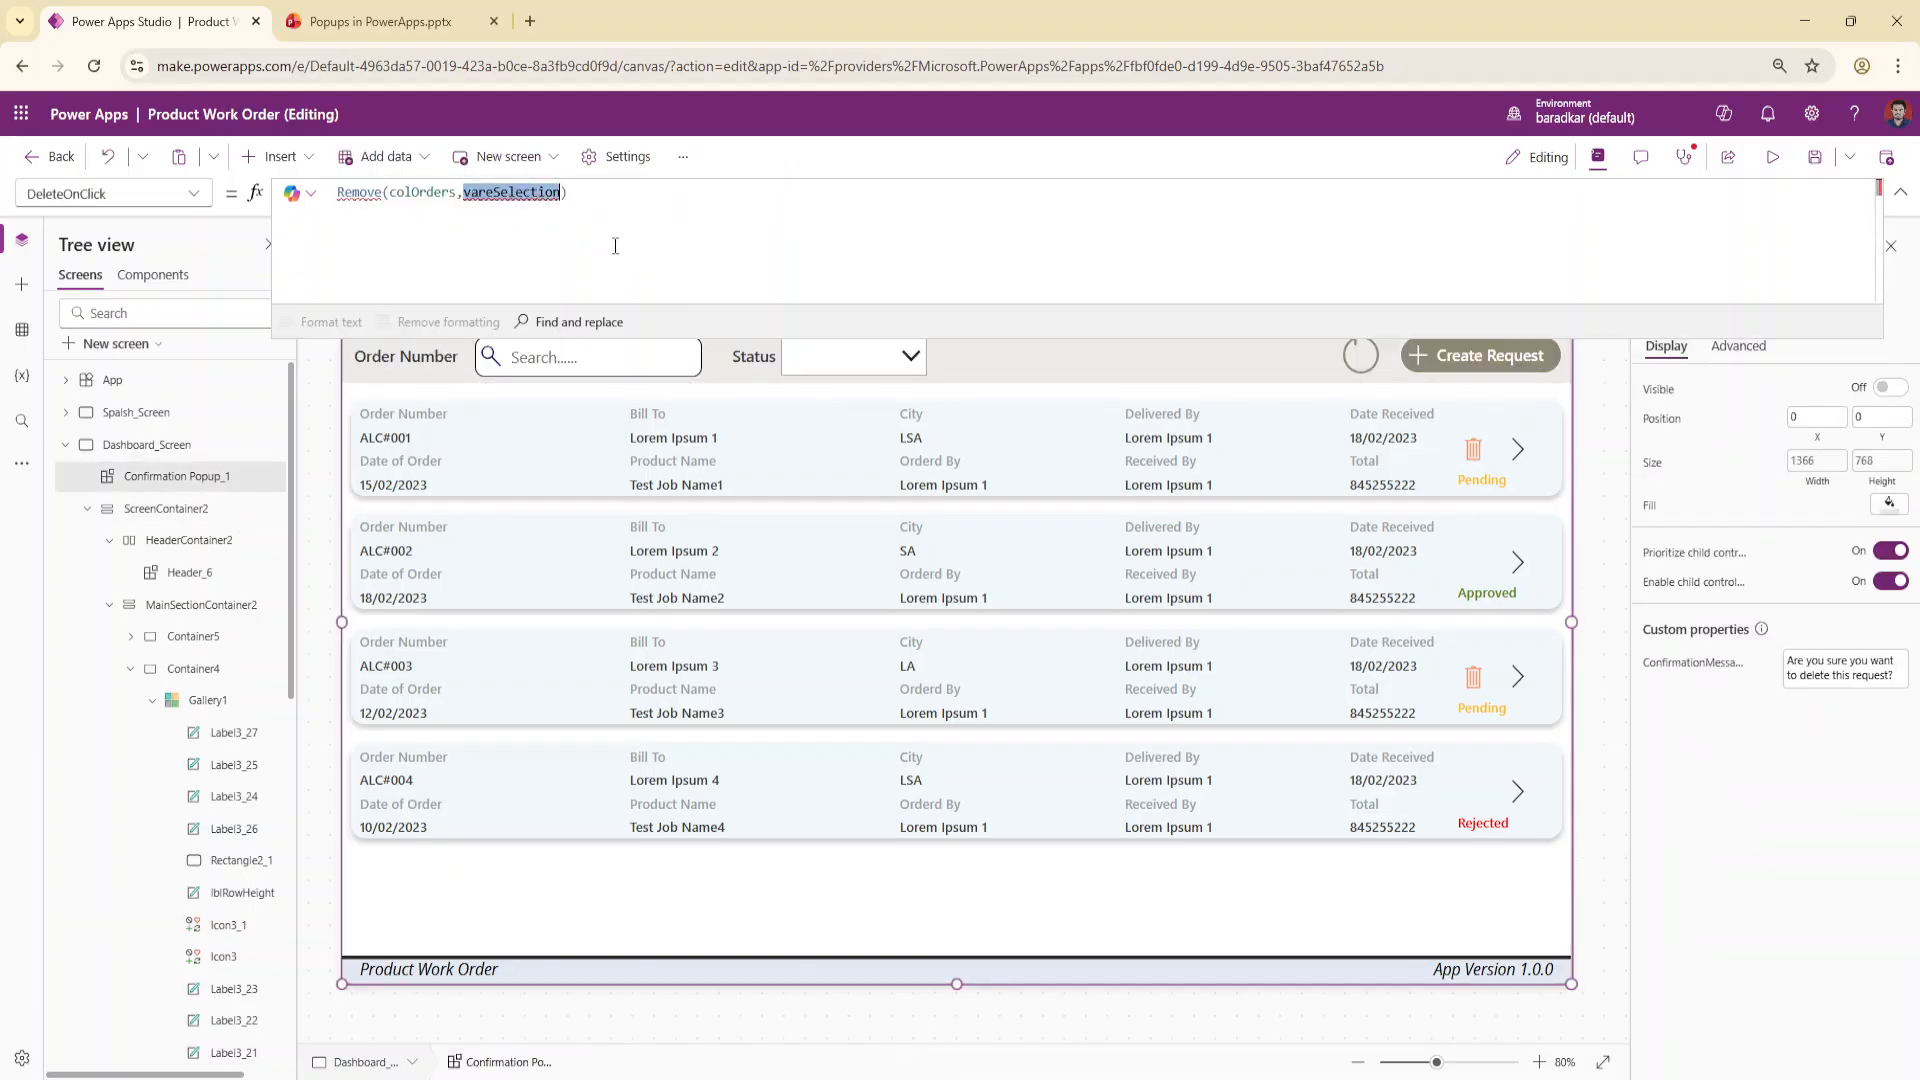
{"action": "key", "text": "ctrl+v"}
Add UpdateContext({varShowDeleteConfirmationPopup:false}) as a second statement after the Remove call in the popup's DeleteOnClick formula
{"action": "type", "text": ";"}
{"action": "key", "text": "shift+Return"}
{"action": "type", "text": "Upda"}
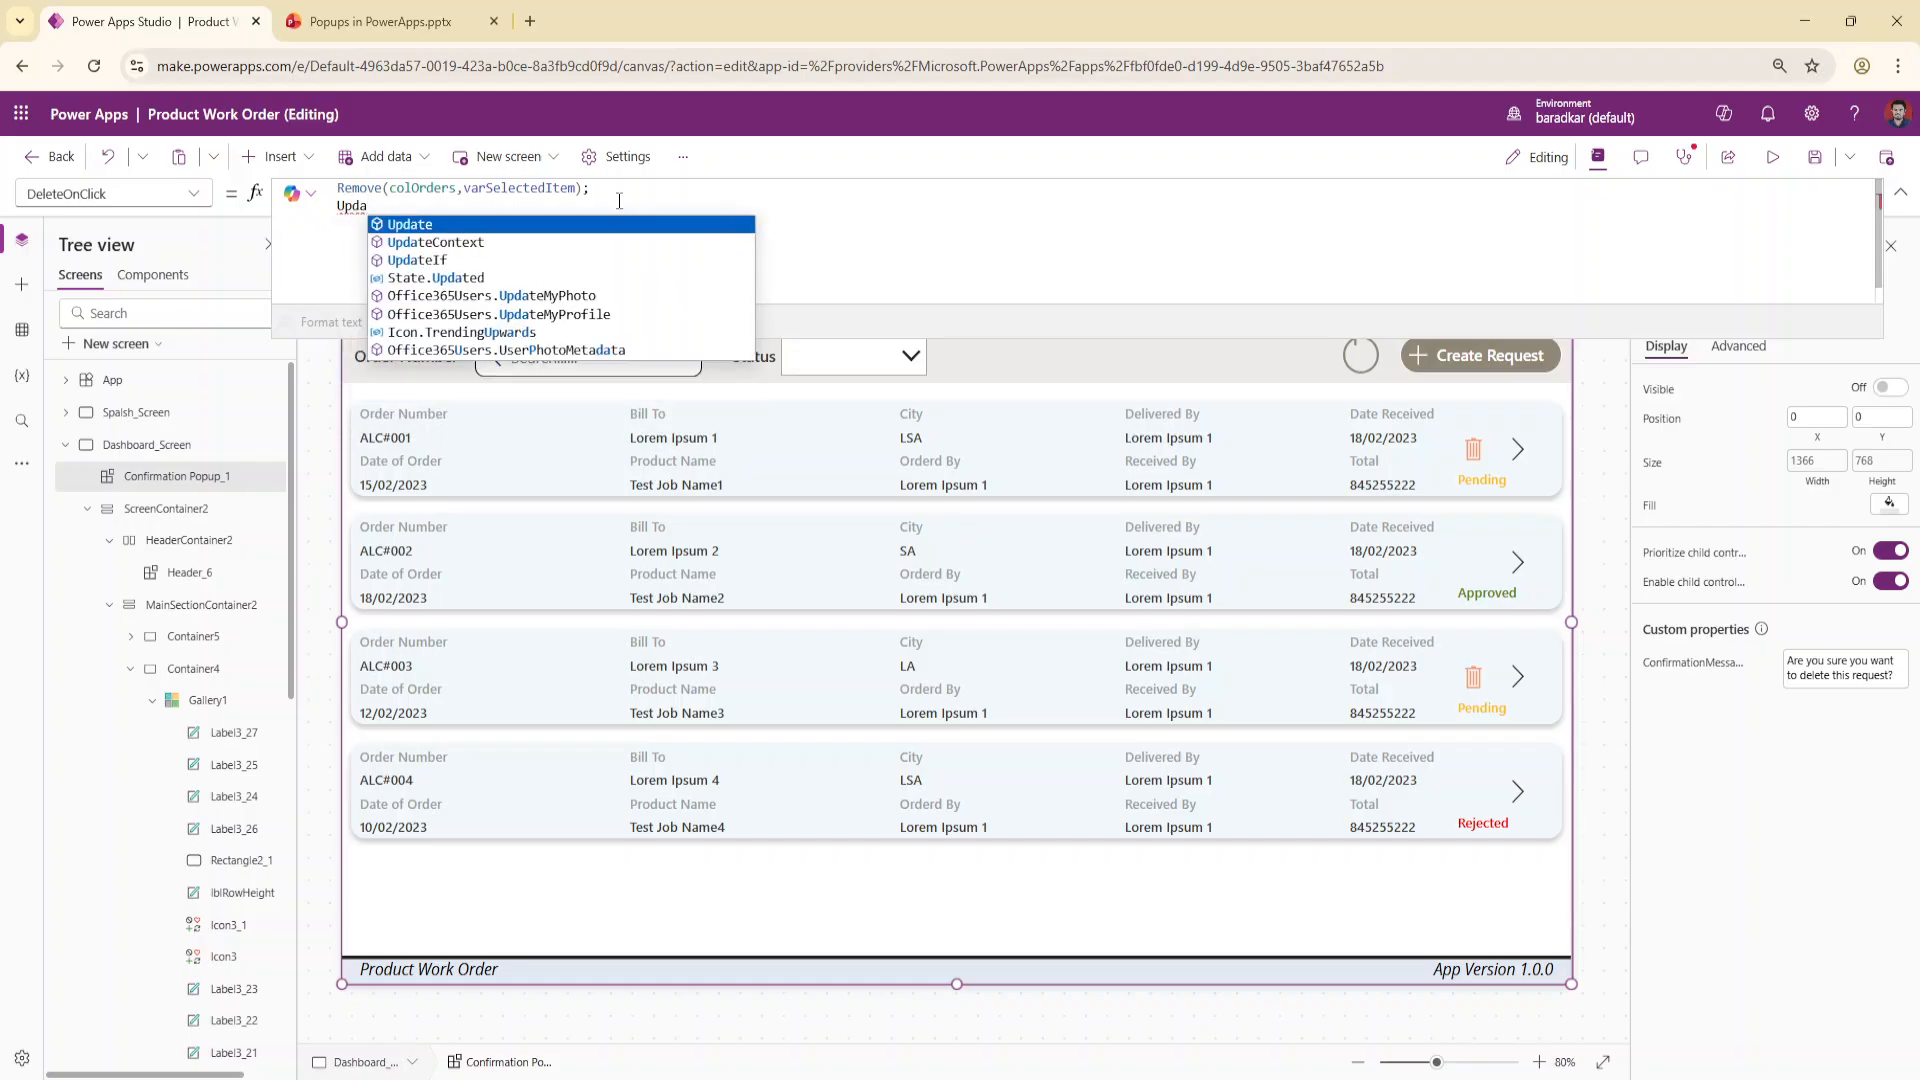
{"action": "key", "text": "Down"}
{"action": "key", "text": "Tab"}
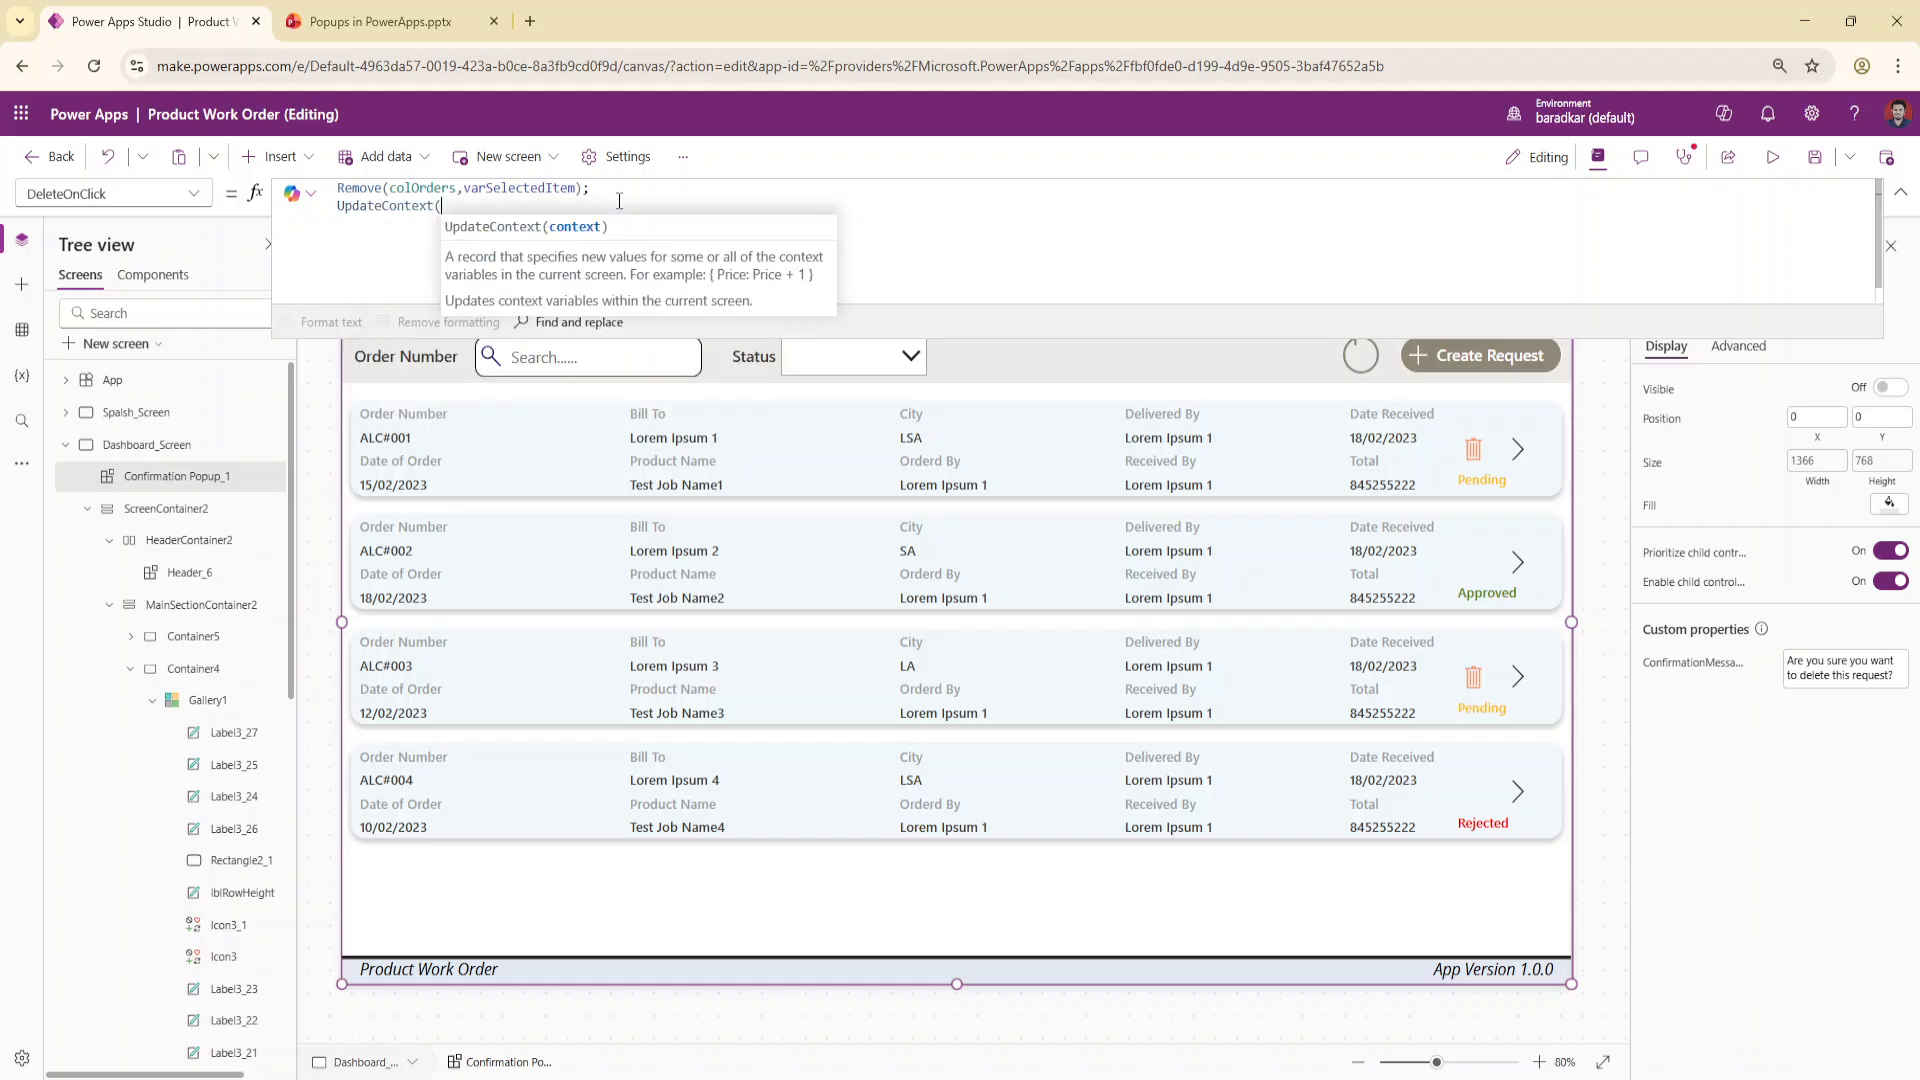
{"action": "type", "text": "{varShowDeleteConfirmationPopup:false}"}
{"action": "type", "text": ")"}
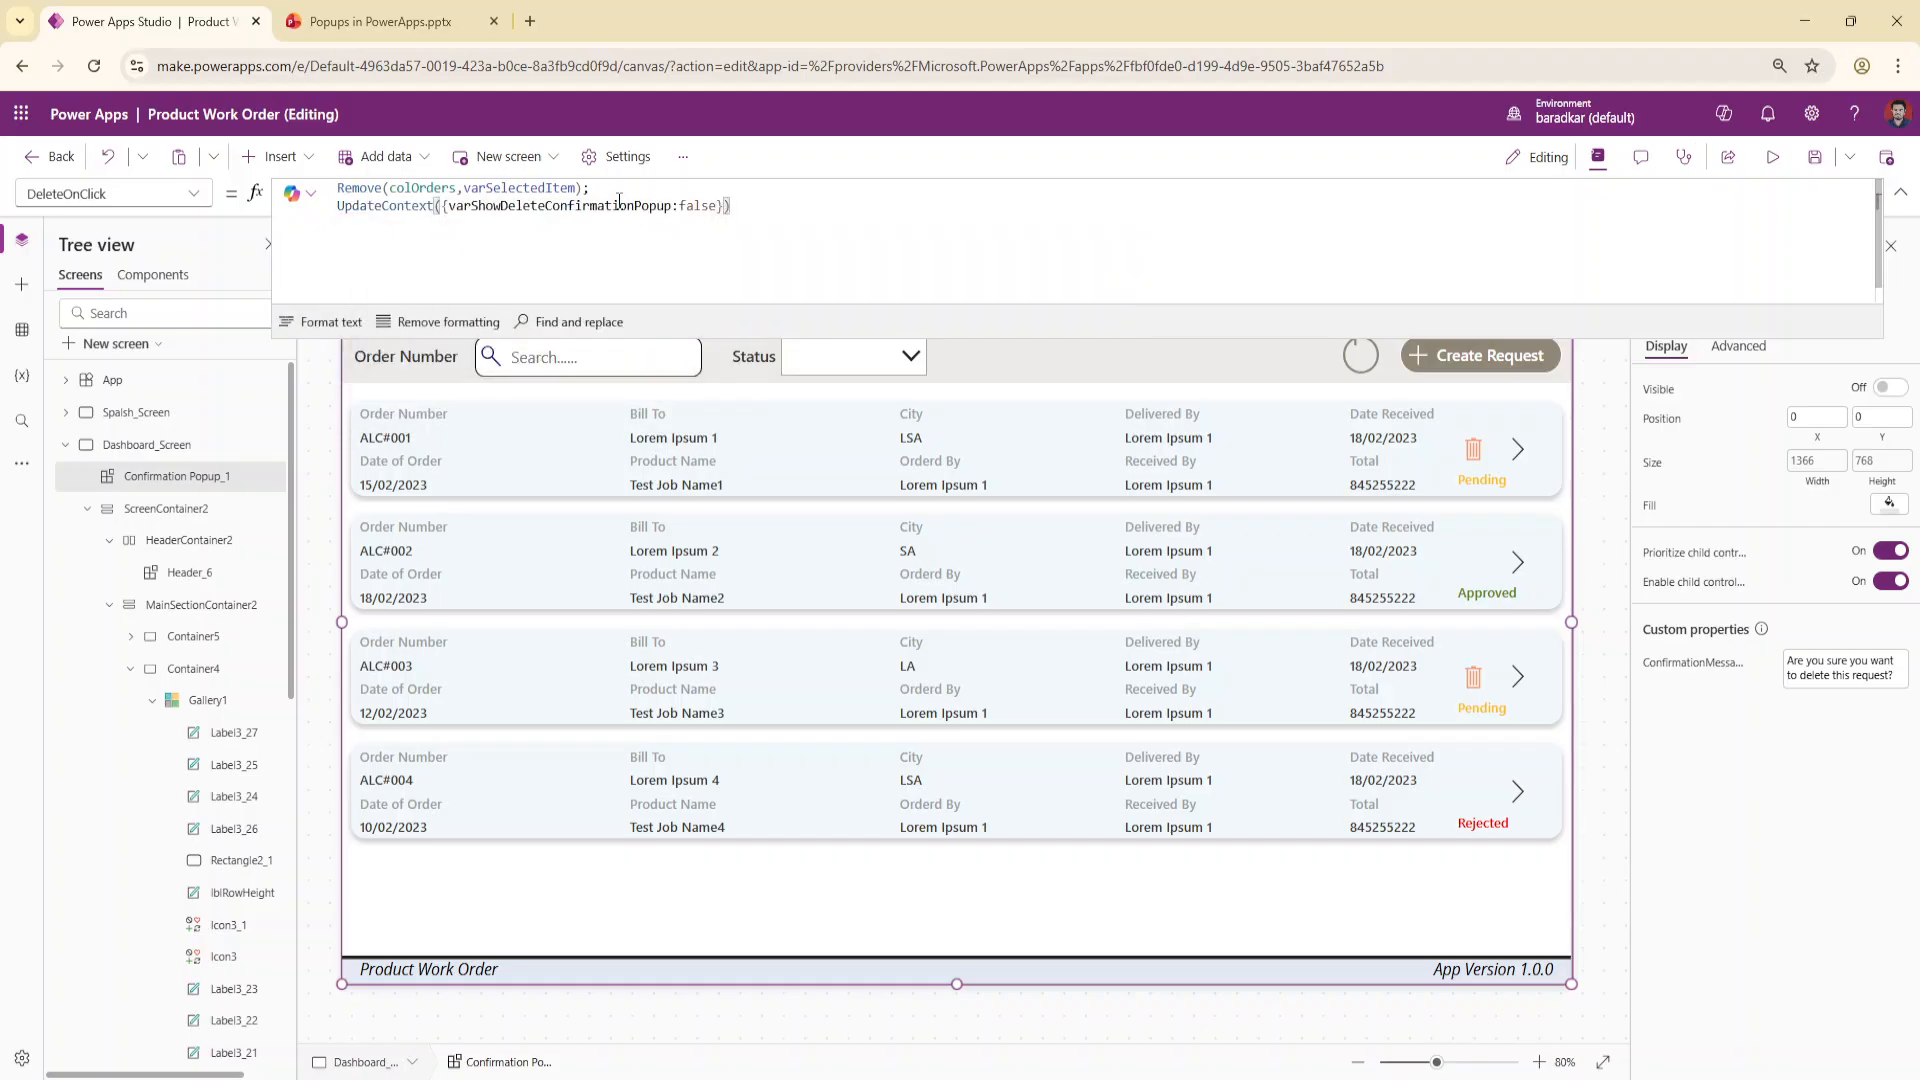
Copy the UpdateContext({varShowDeleteConfirmationPopup:false}) statement from DeleteOnClick into the CancelOnClick property of Confirmation Popup_1
{"action": "left_click_drag", "start_coordinate": [732, 205], "coordinate": [312, 213]}
{"action": "key", "text": "ctrl+c"}
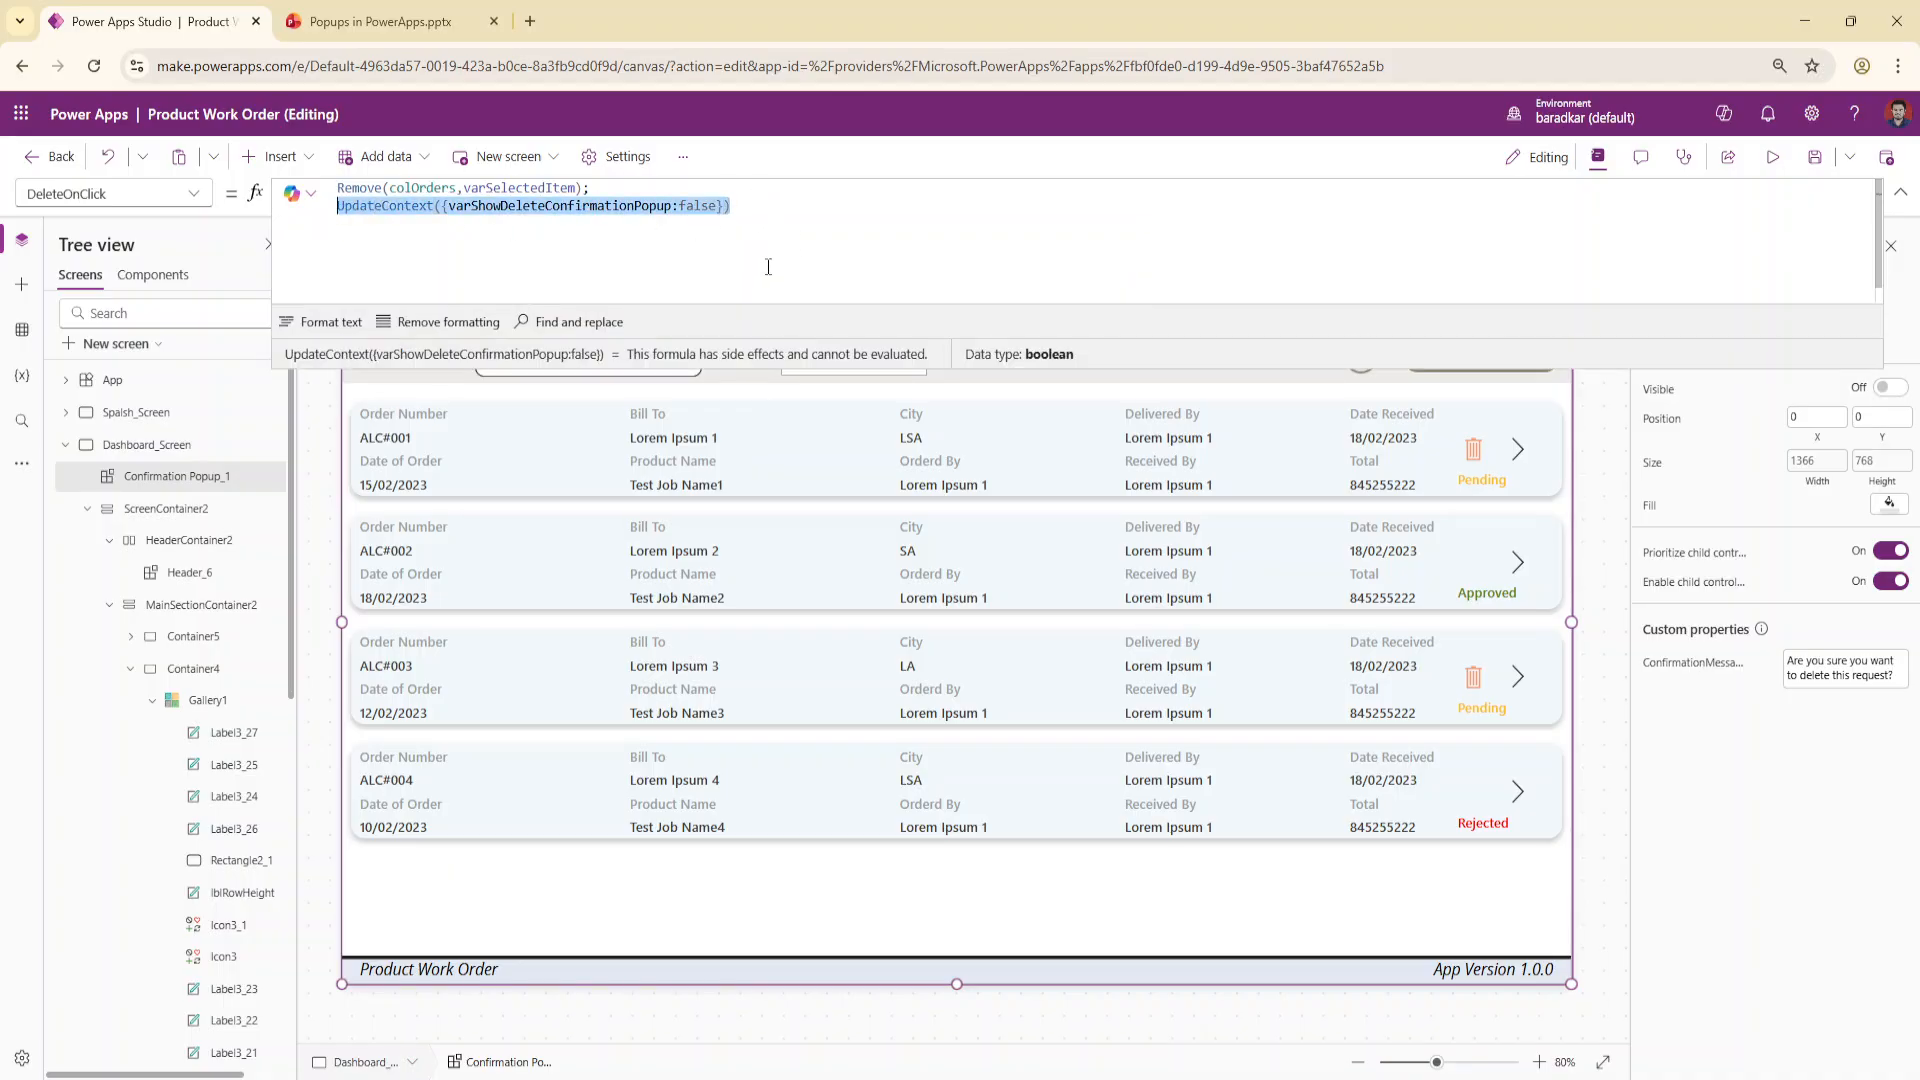
{"action": "left_click", "coordinate": [203, 208]}
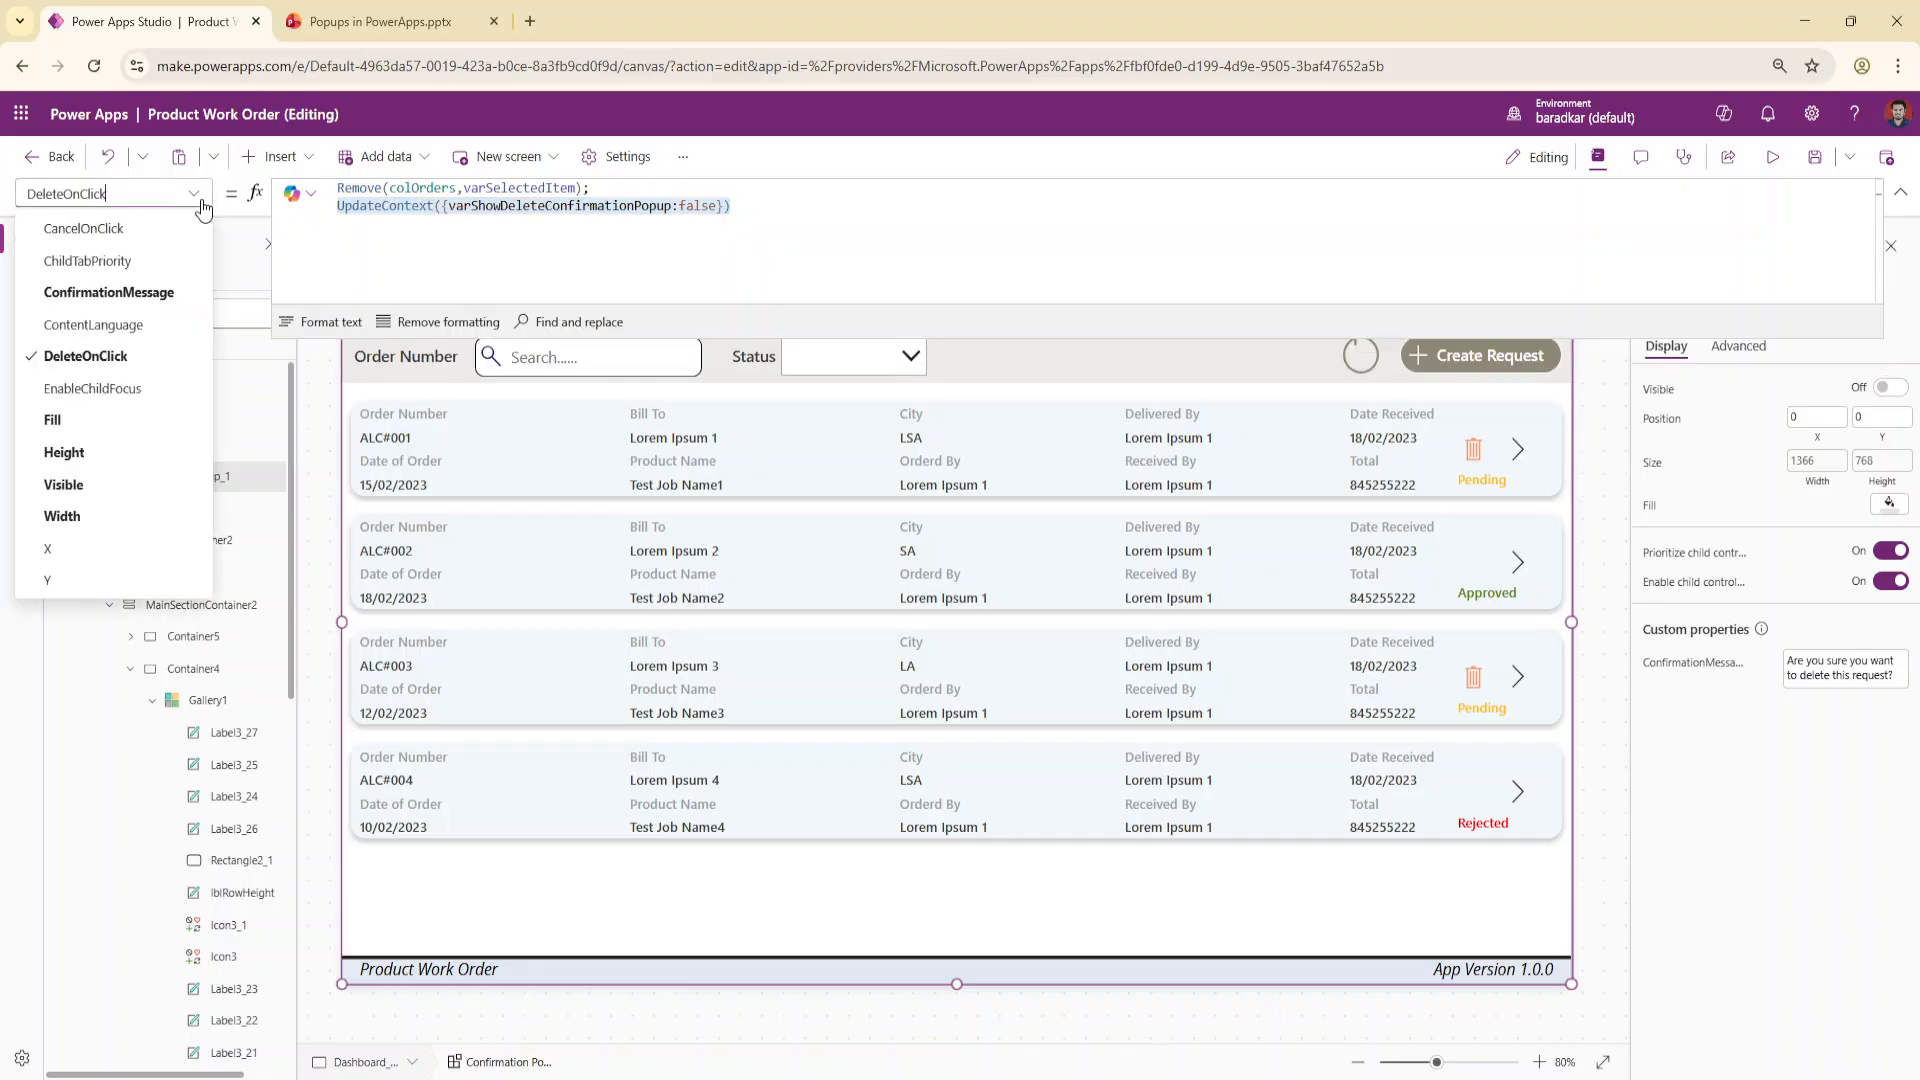
{"action": "left_click", "coordinate": [118, 233]}
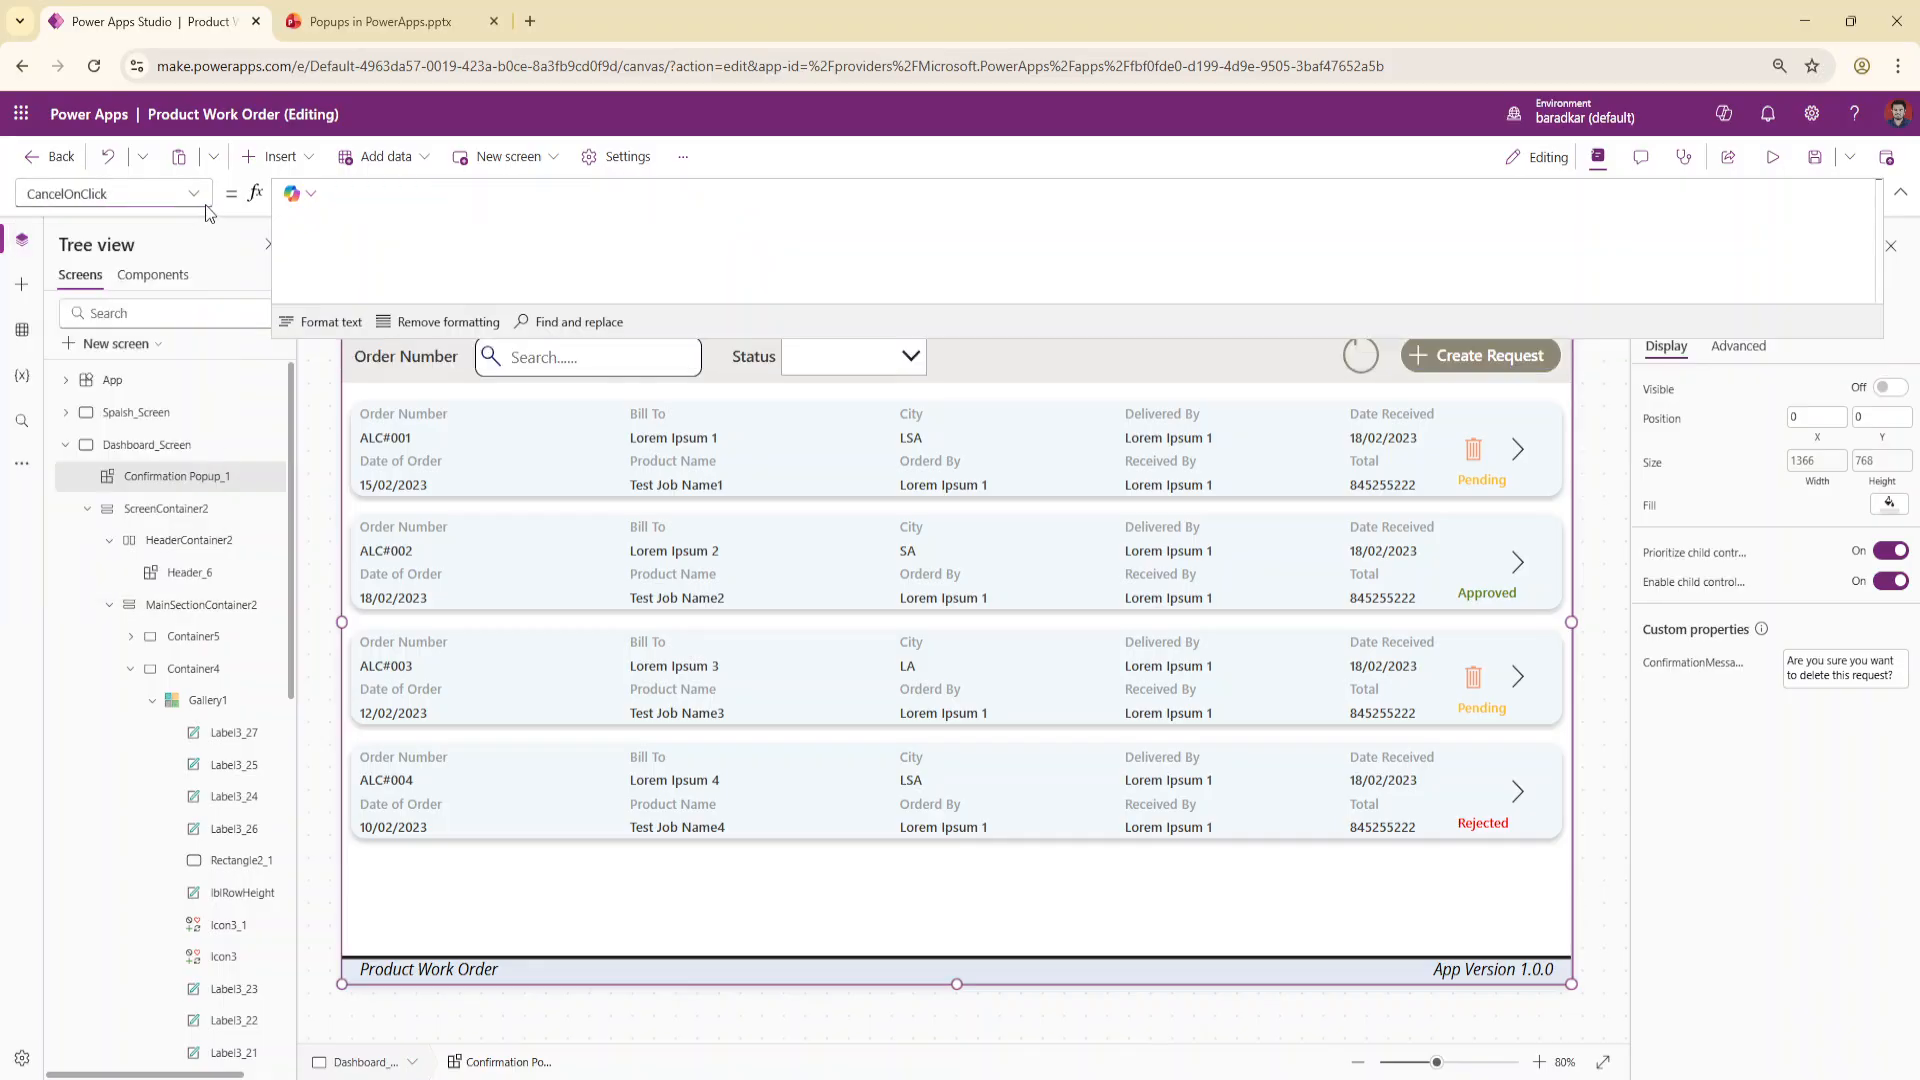
{"action": "left_click", "coordinate": [468, 221]}
{"action": "key", "text": "ctrl+v"}
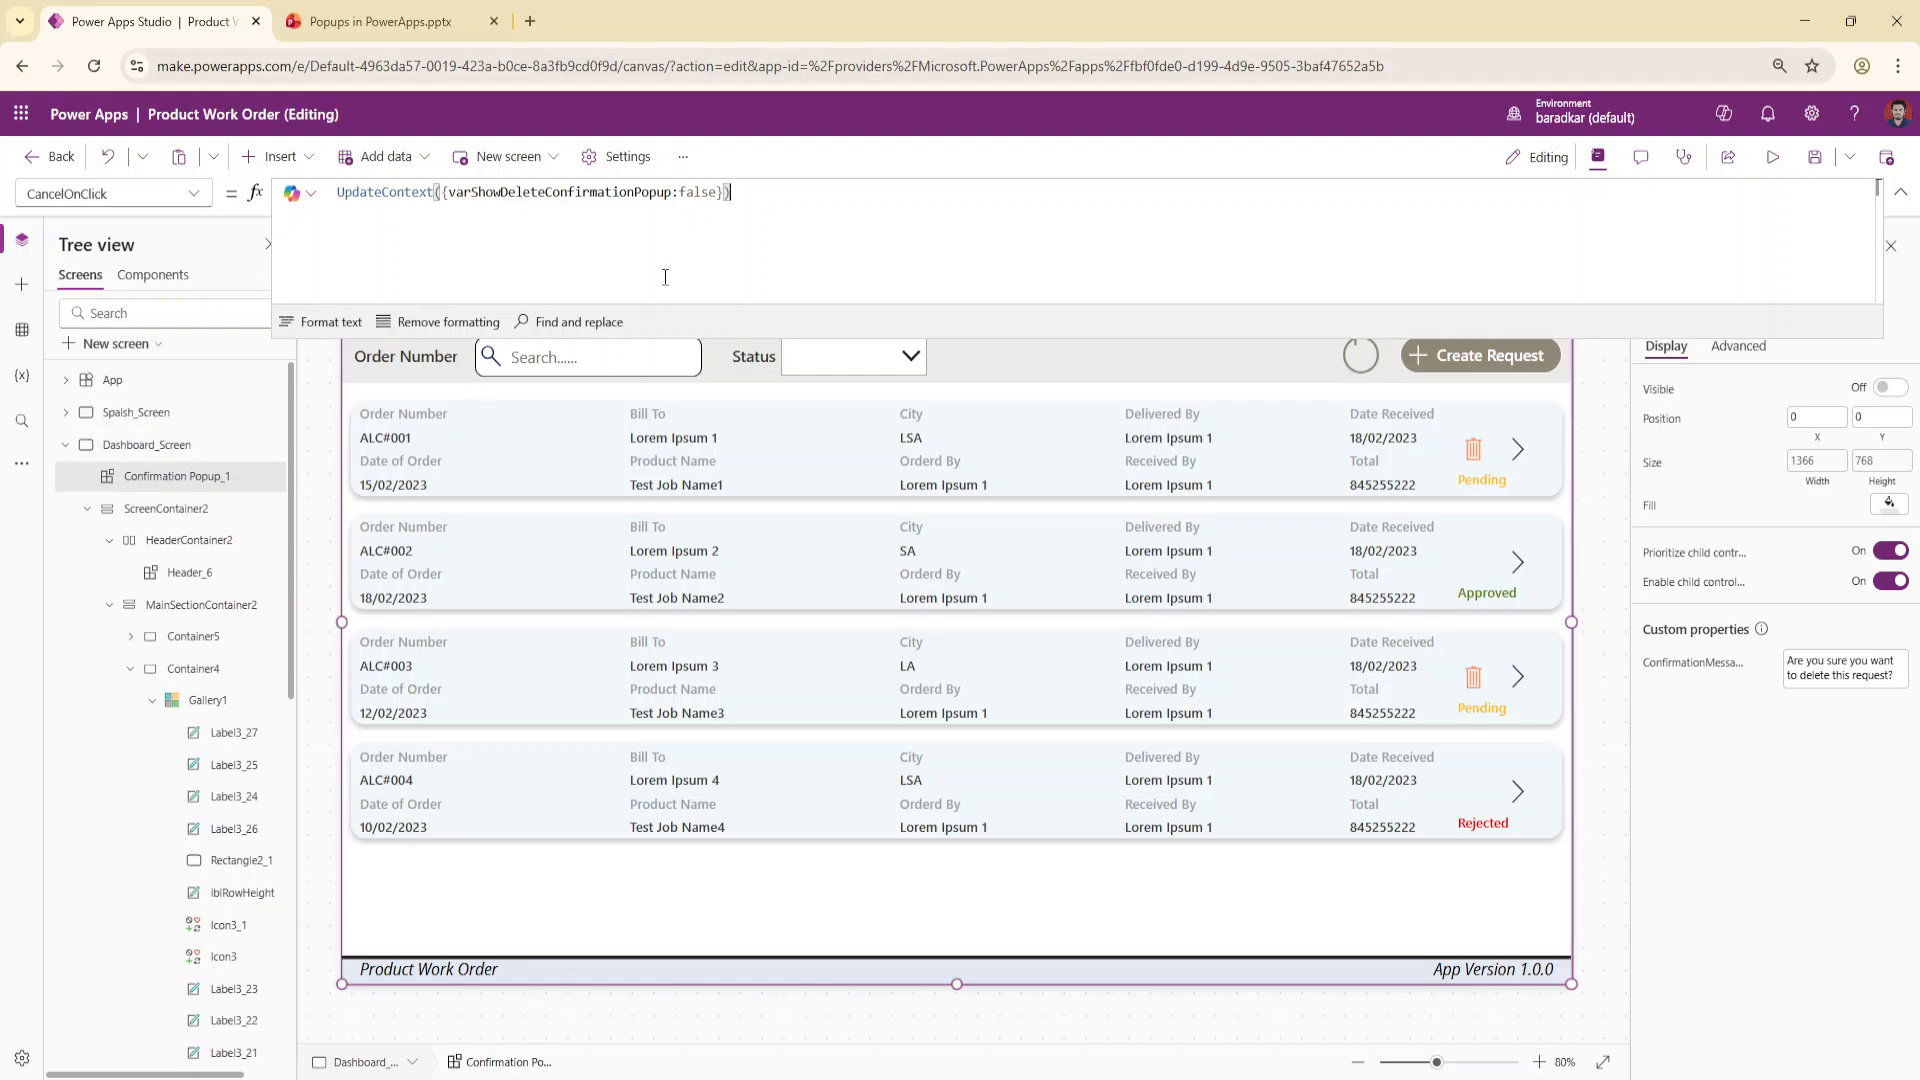
{"action": "left_click_drag", "start_coordinate": [781, 197], "coordinate": [336, 193]}
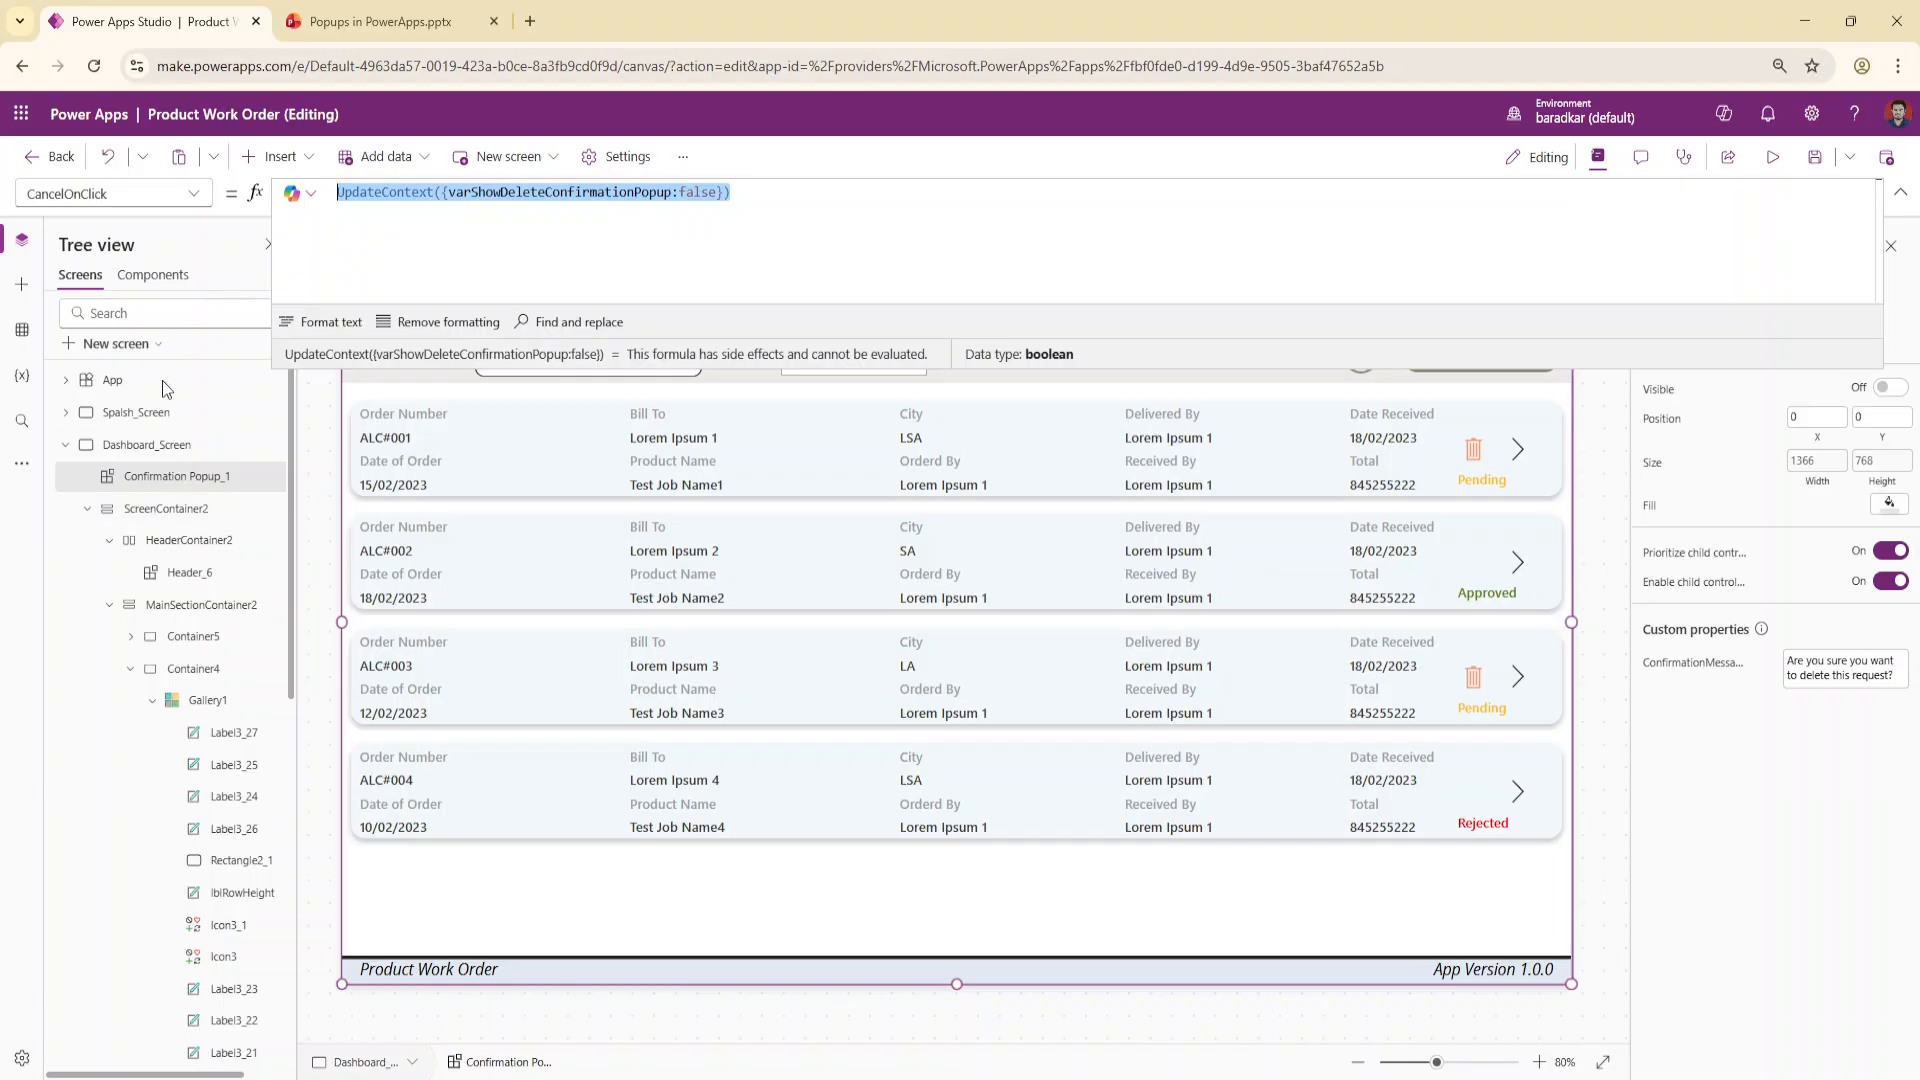
Open the ConfirmationMessage property of Confirmation Popup_1 and start a Concatenate function around its existing text
{"action": "left_click", "coordinate": [123, 480]}
{"action": "left_click", "coordinate": [193, 193]}
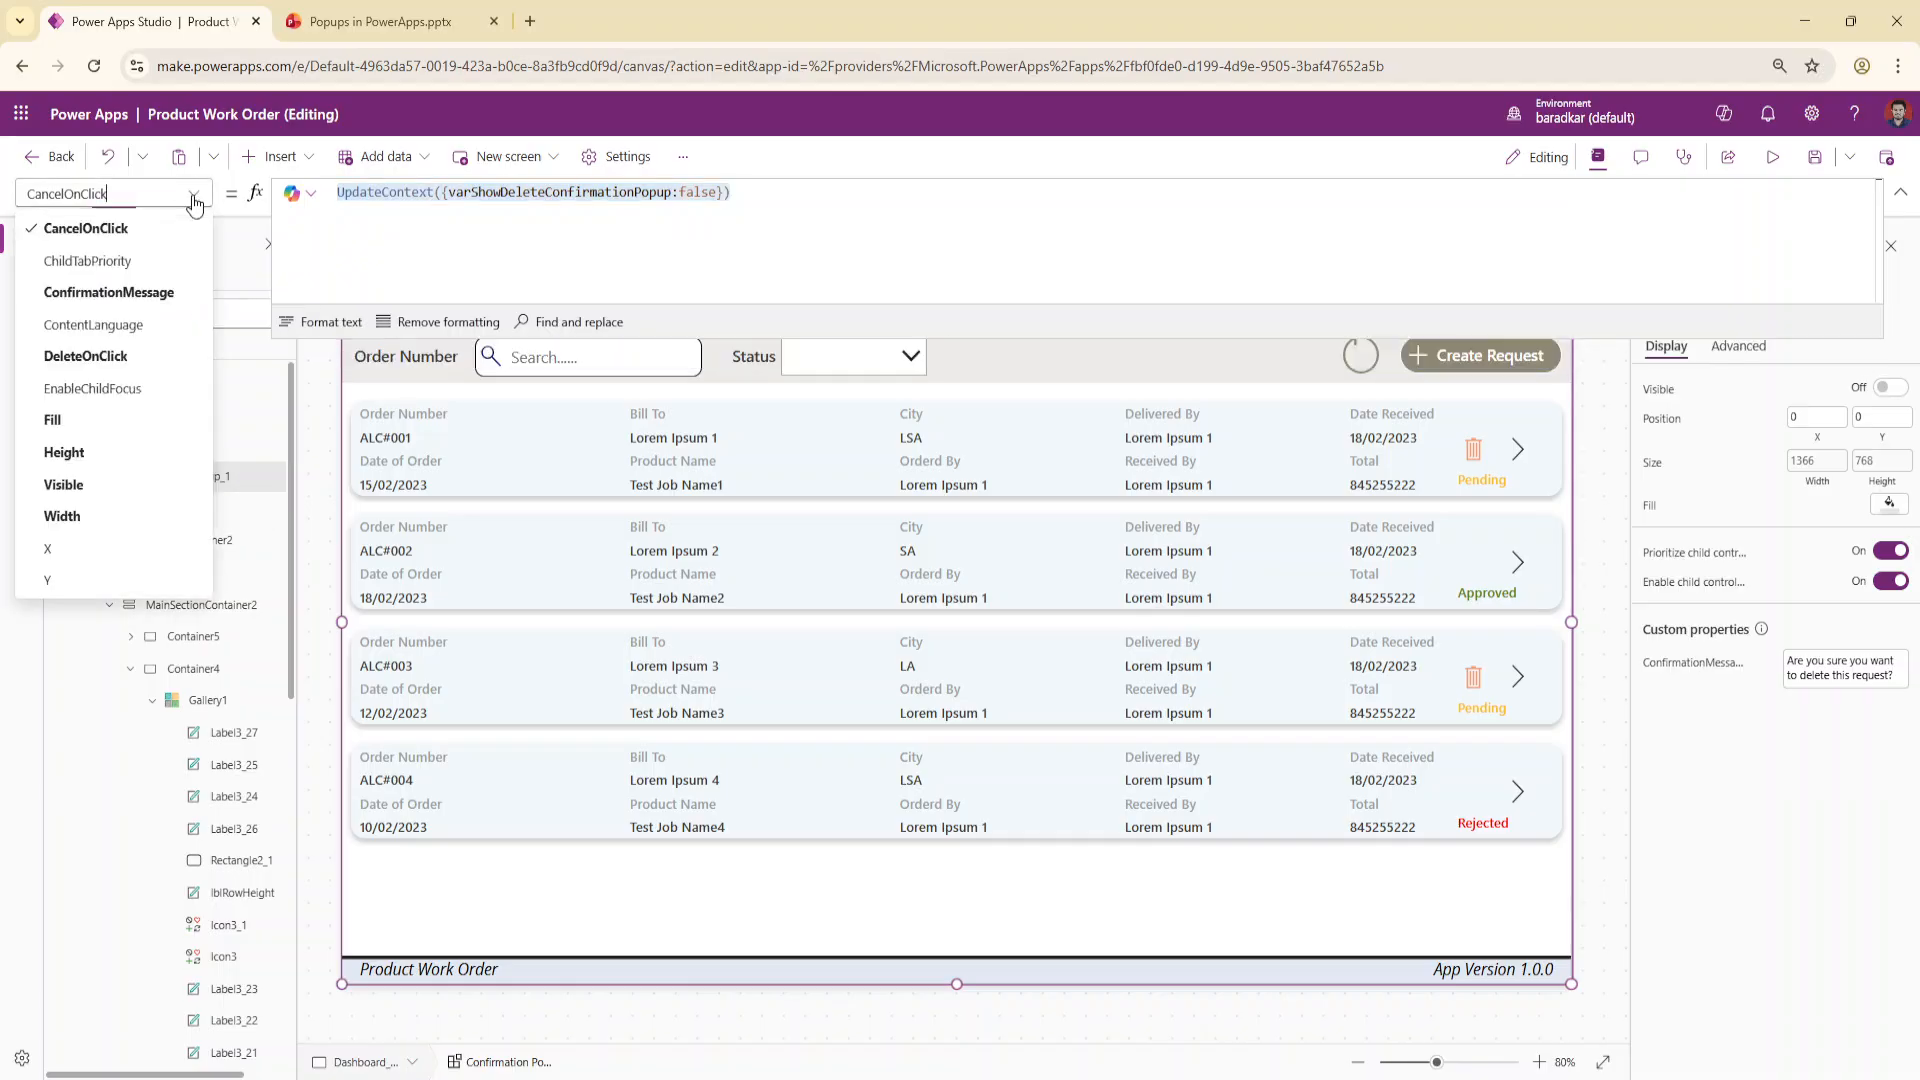
{"action": "left_click", "coordinate": [105, 293]}
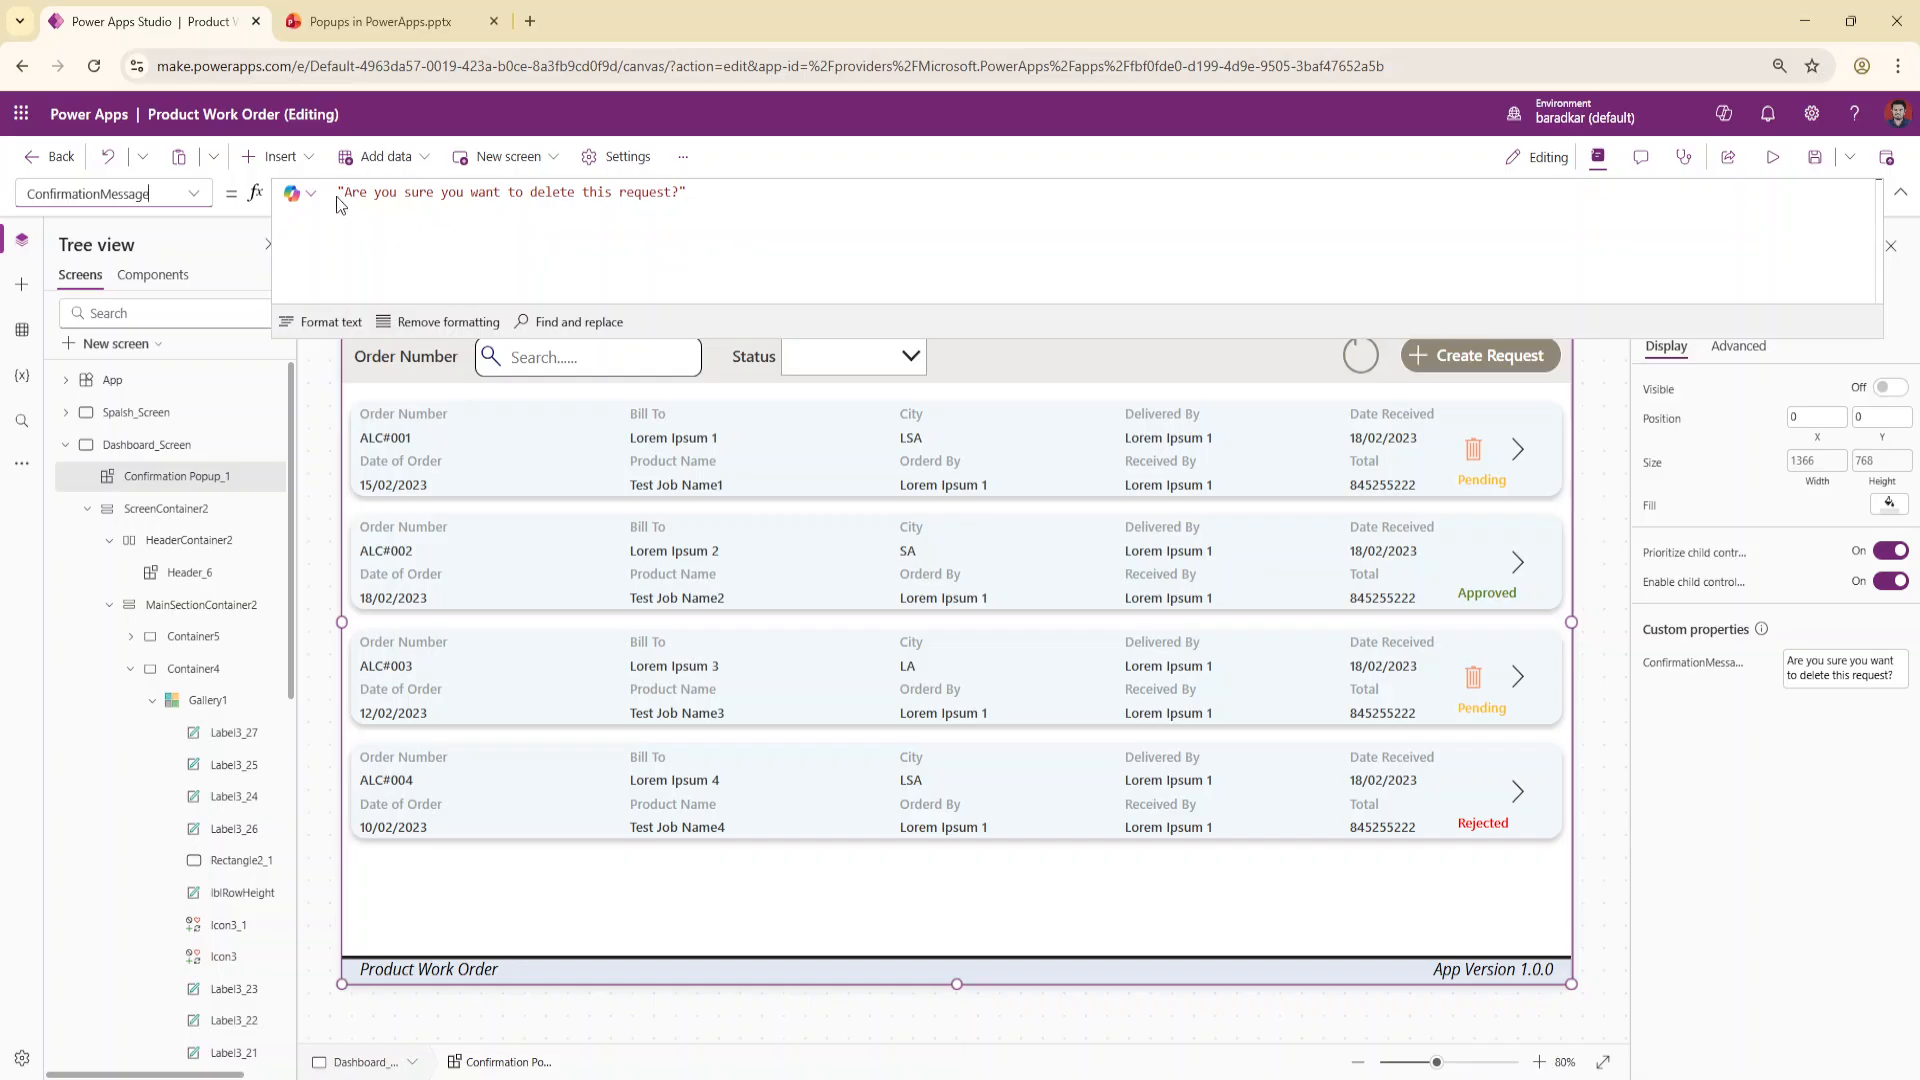
{"action": "left_click", "coordinate": [389, 266]}
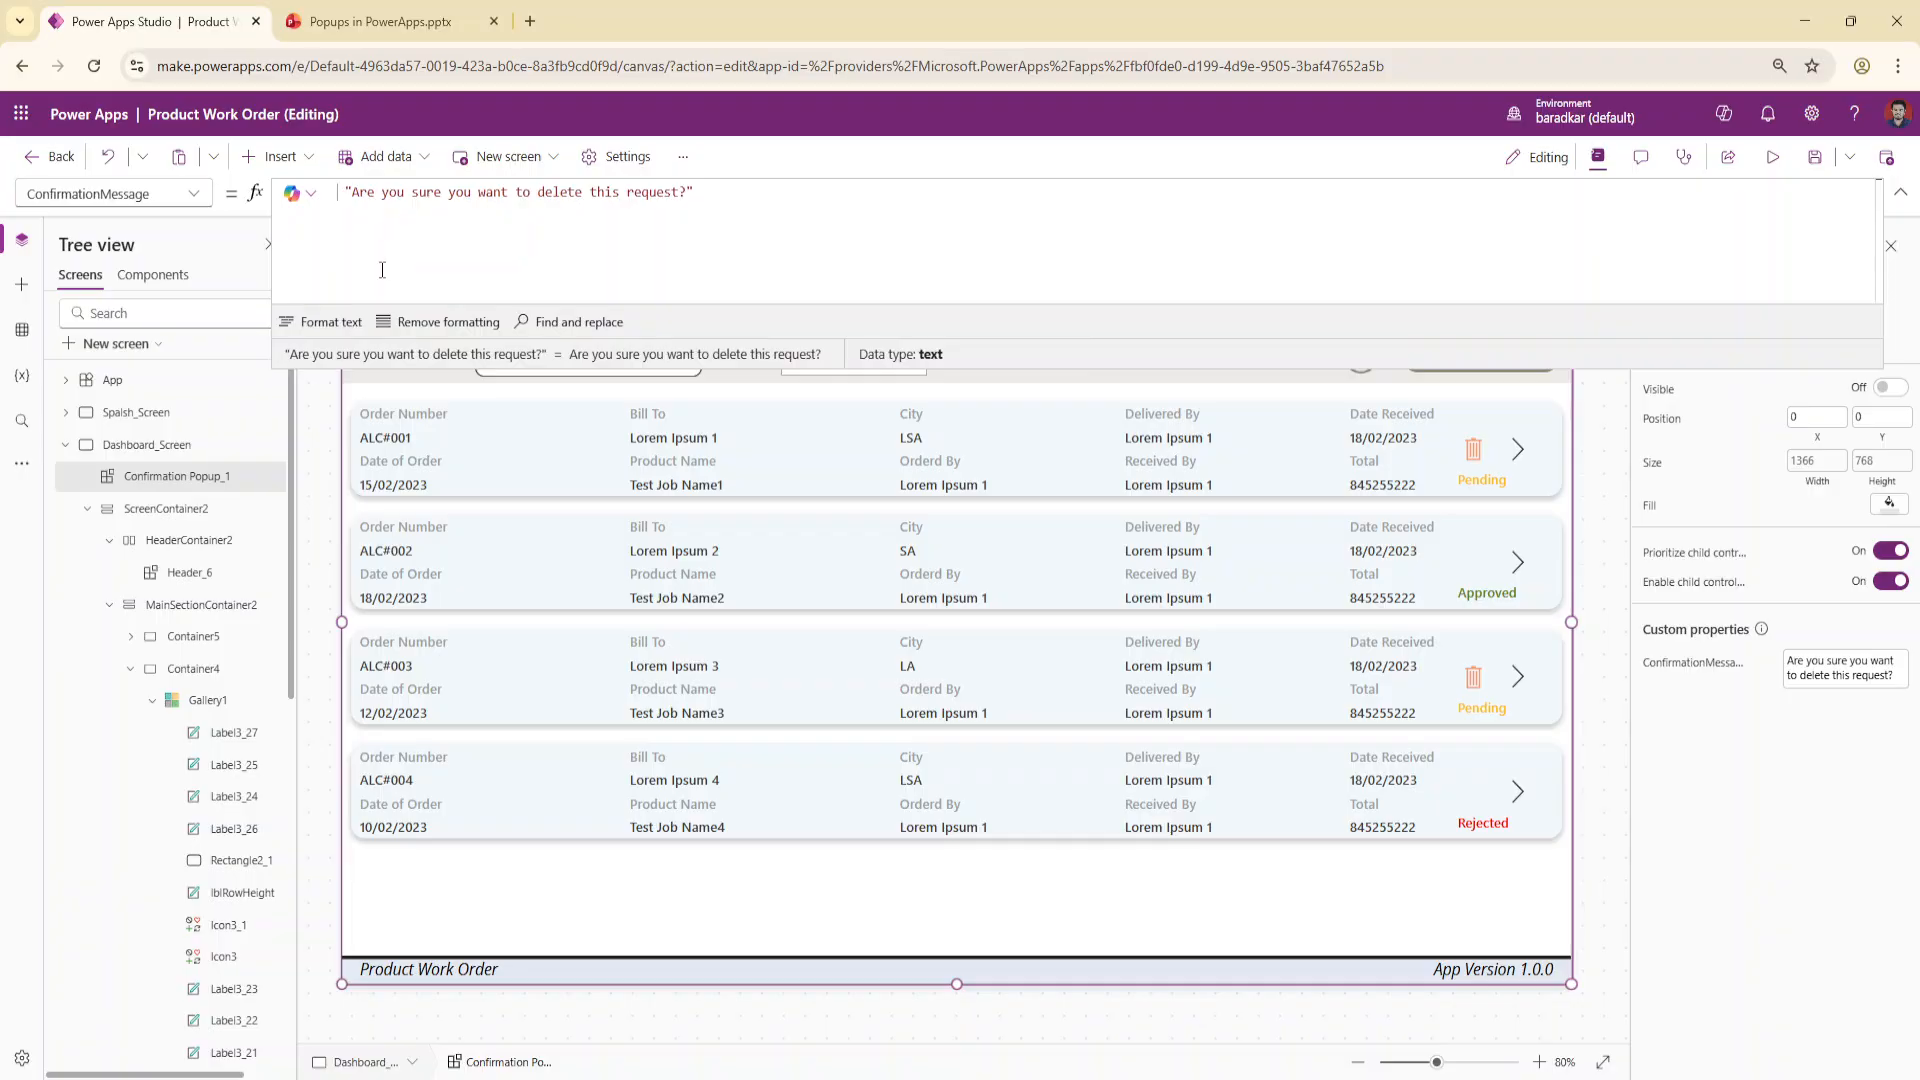
{"action": "type", "text": "Con"}
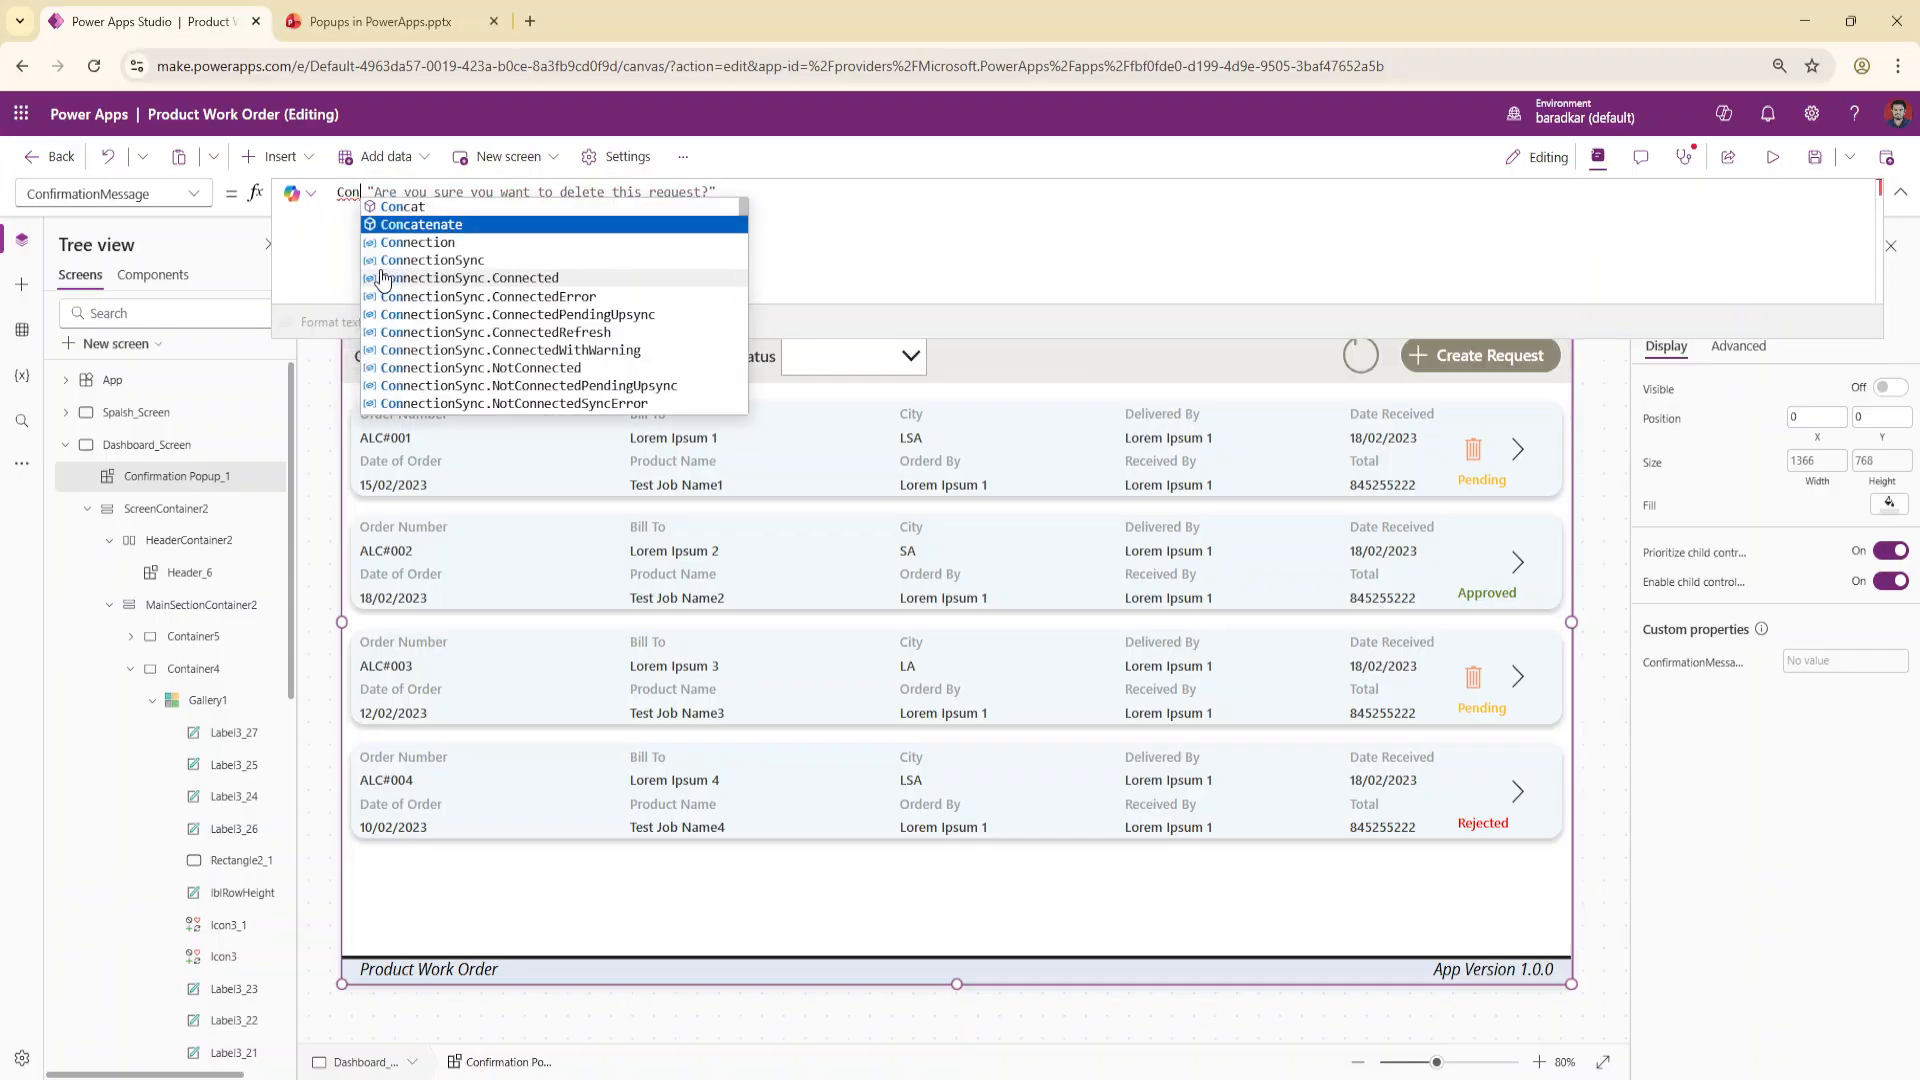
{"action": "key", "text": "Tab"}
{"action": "key", "text": "BackSpace"}
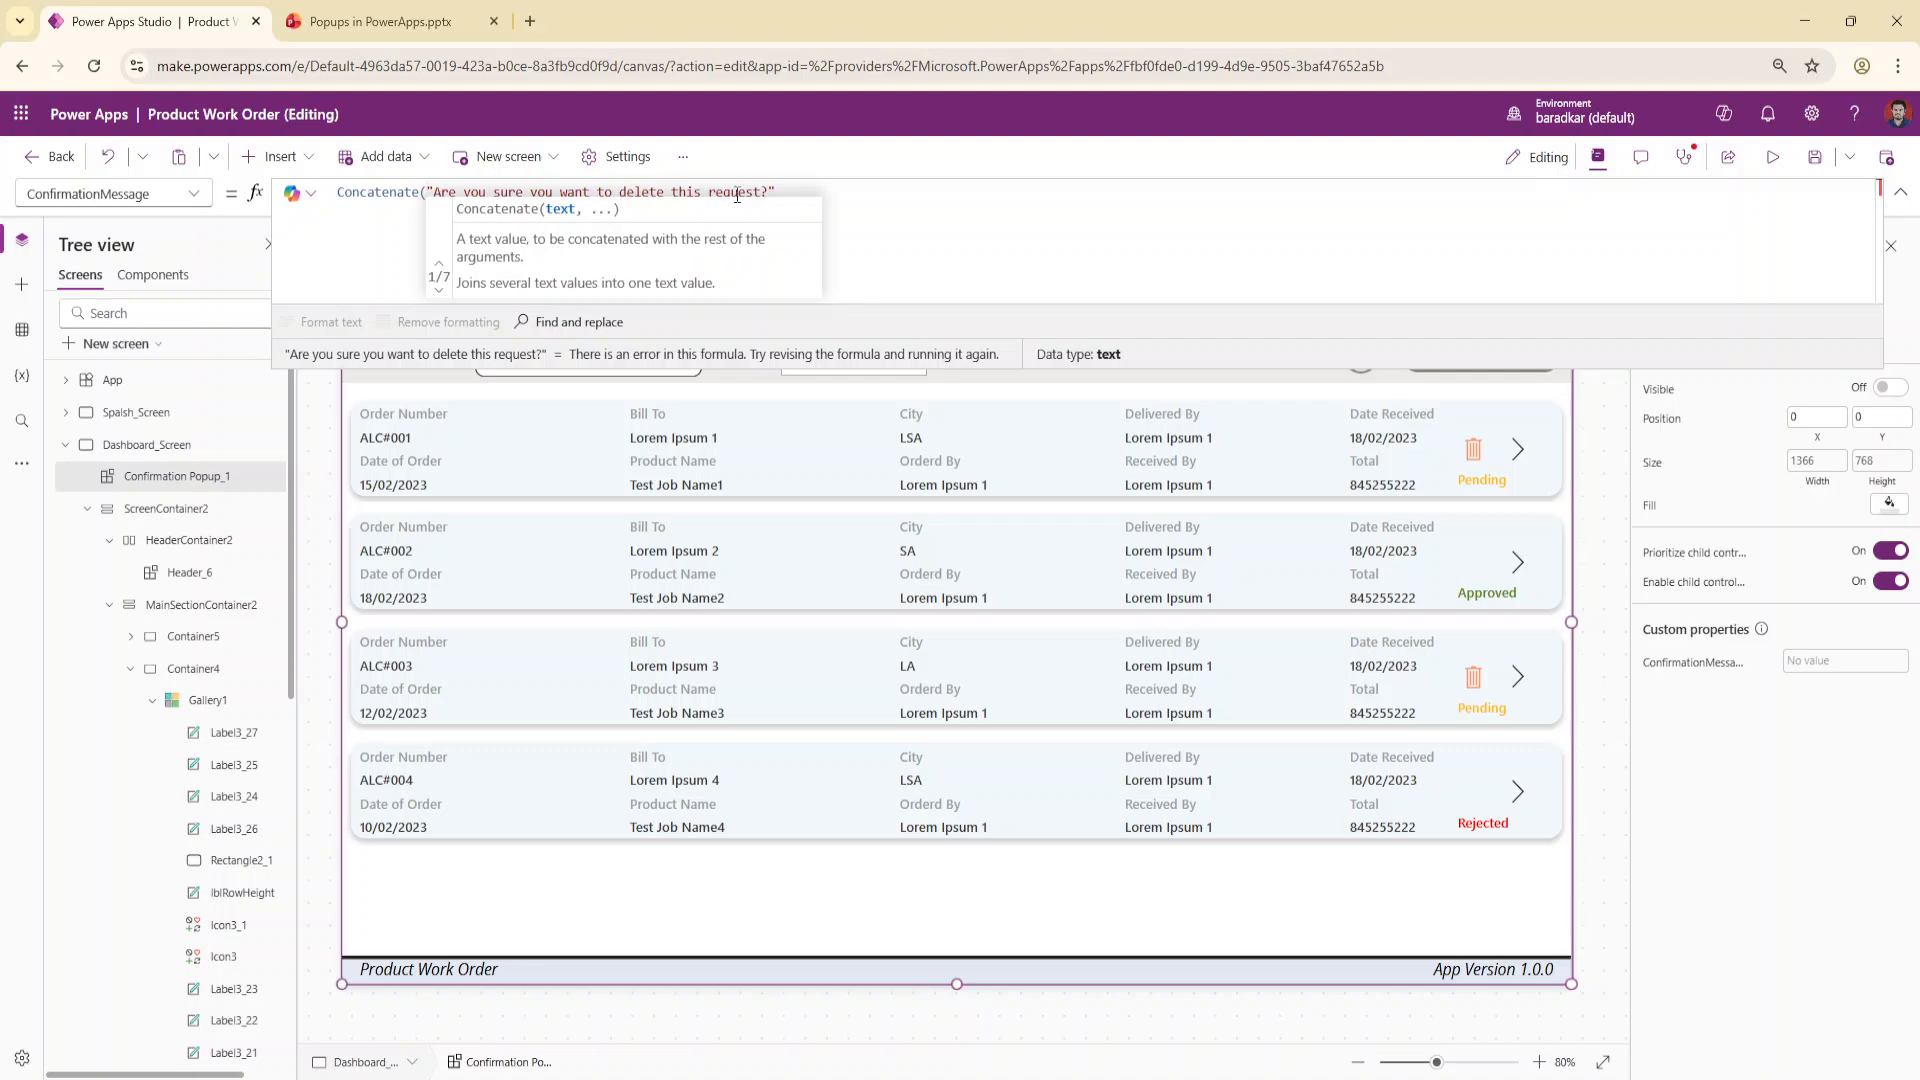
End the first Concatenate string after "request" and begin a second string argument with "(" on a new line
{"action": "double_click", "coordinate": [740, 192]}
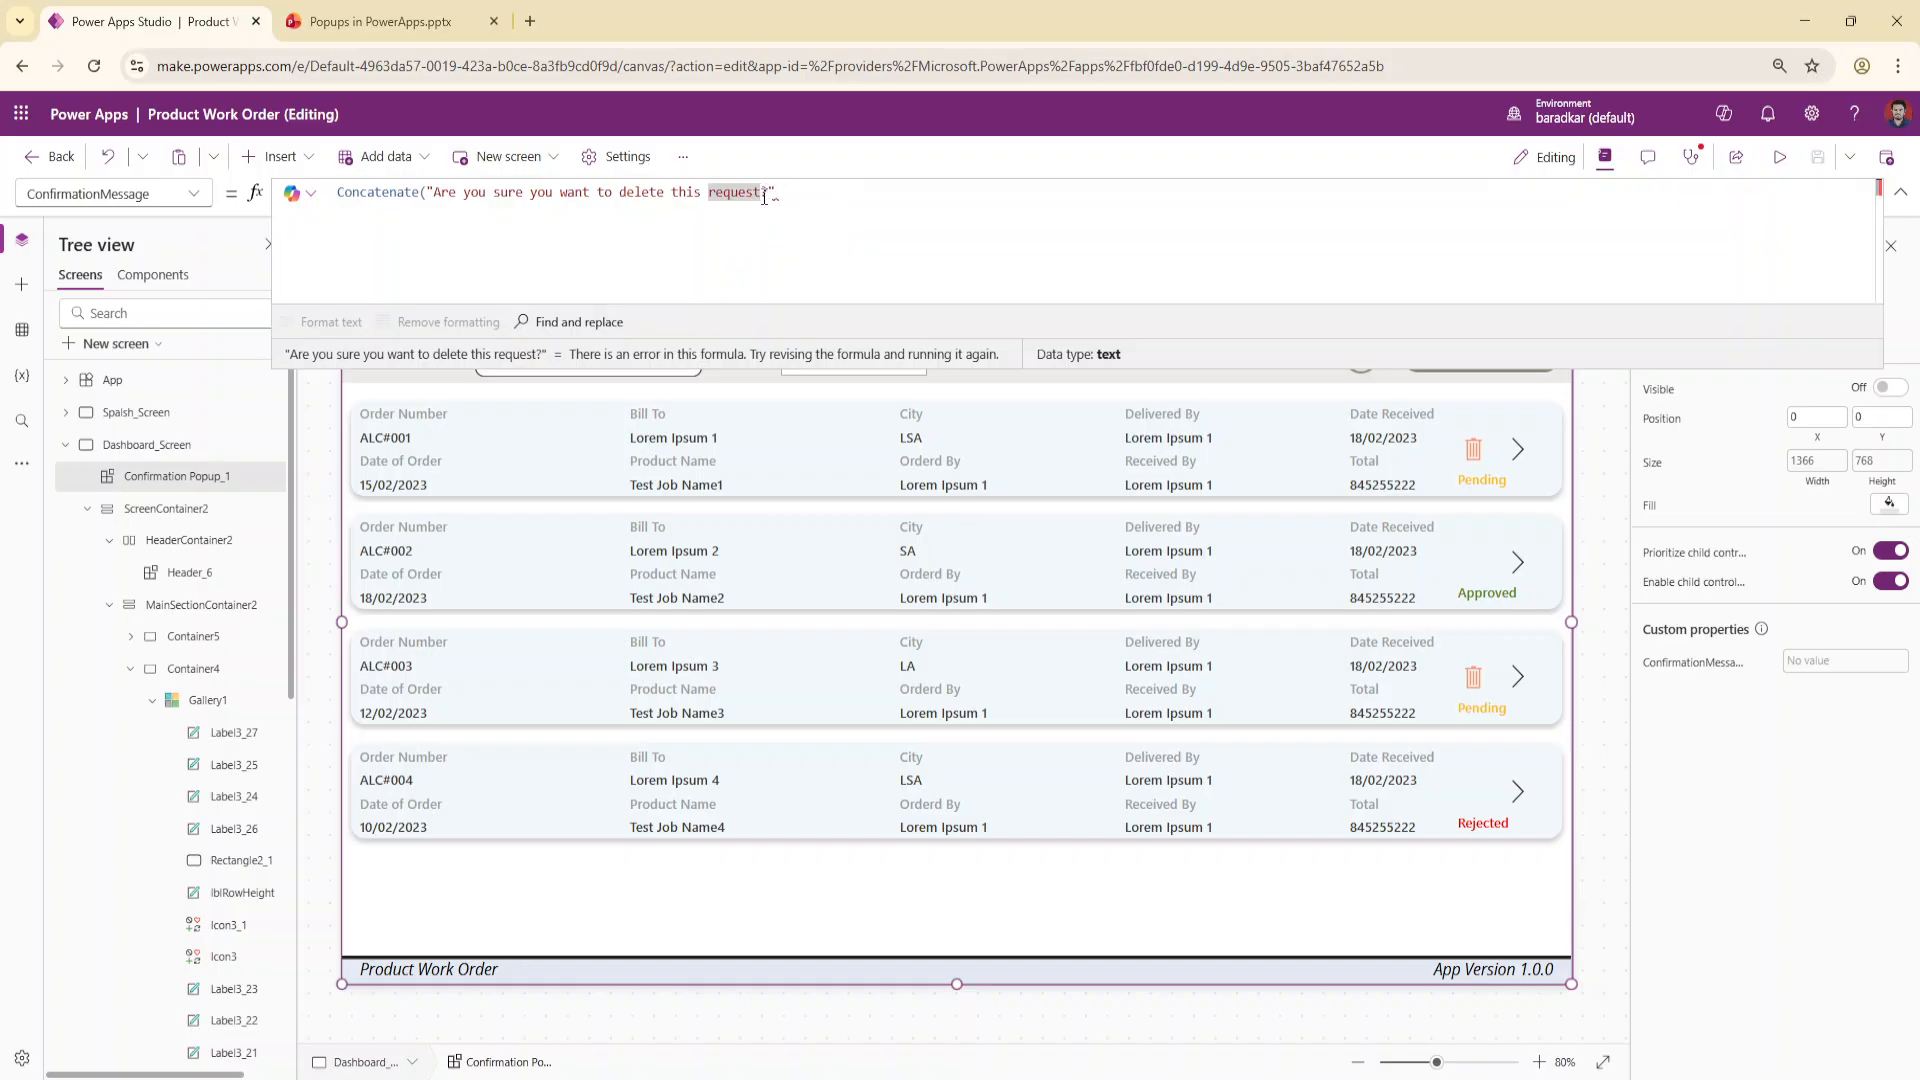
{"action": "left_click", "coordinate": [764, 197]}
{"action": "type", "text": ", "}
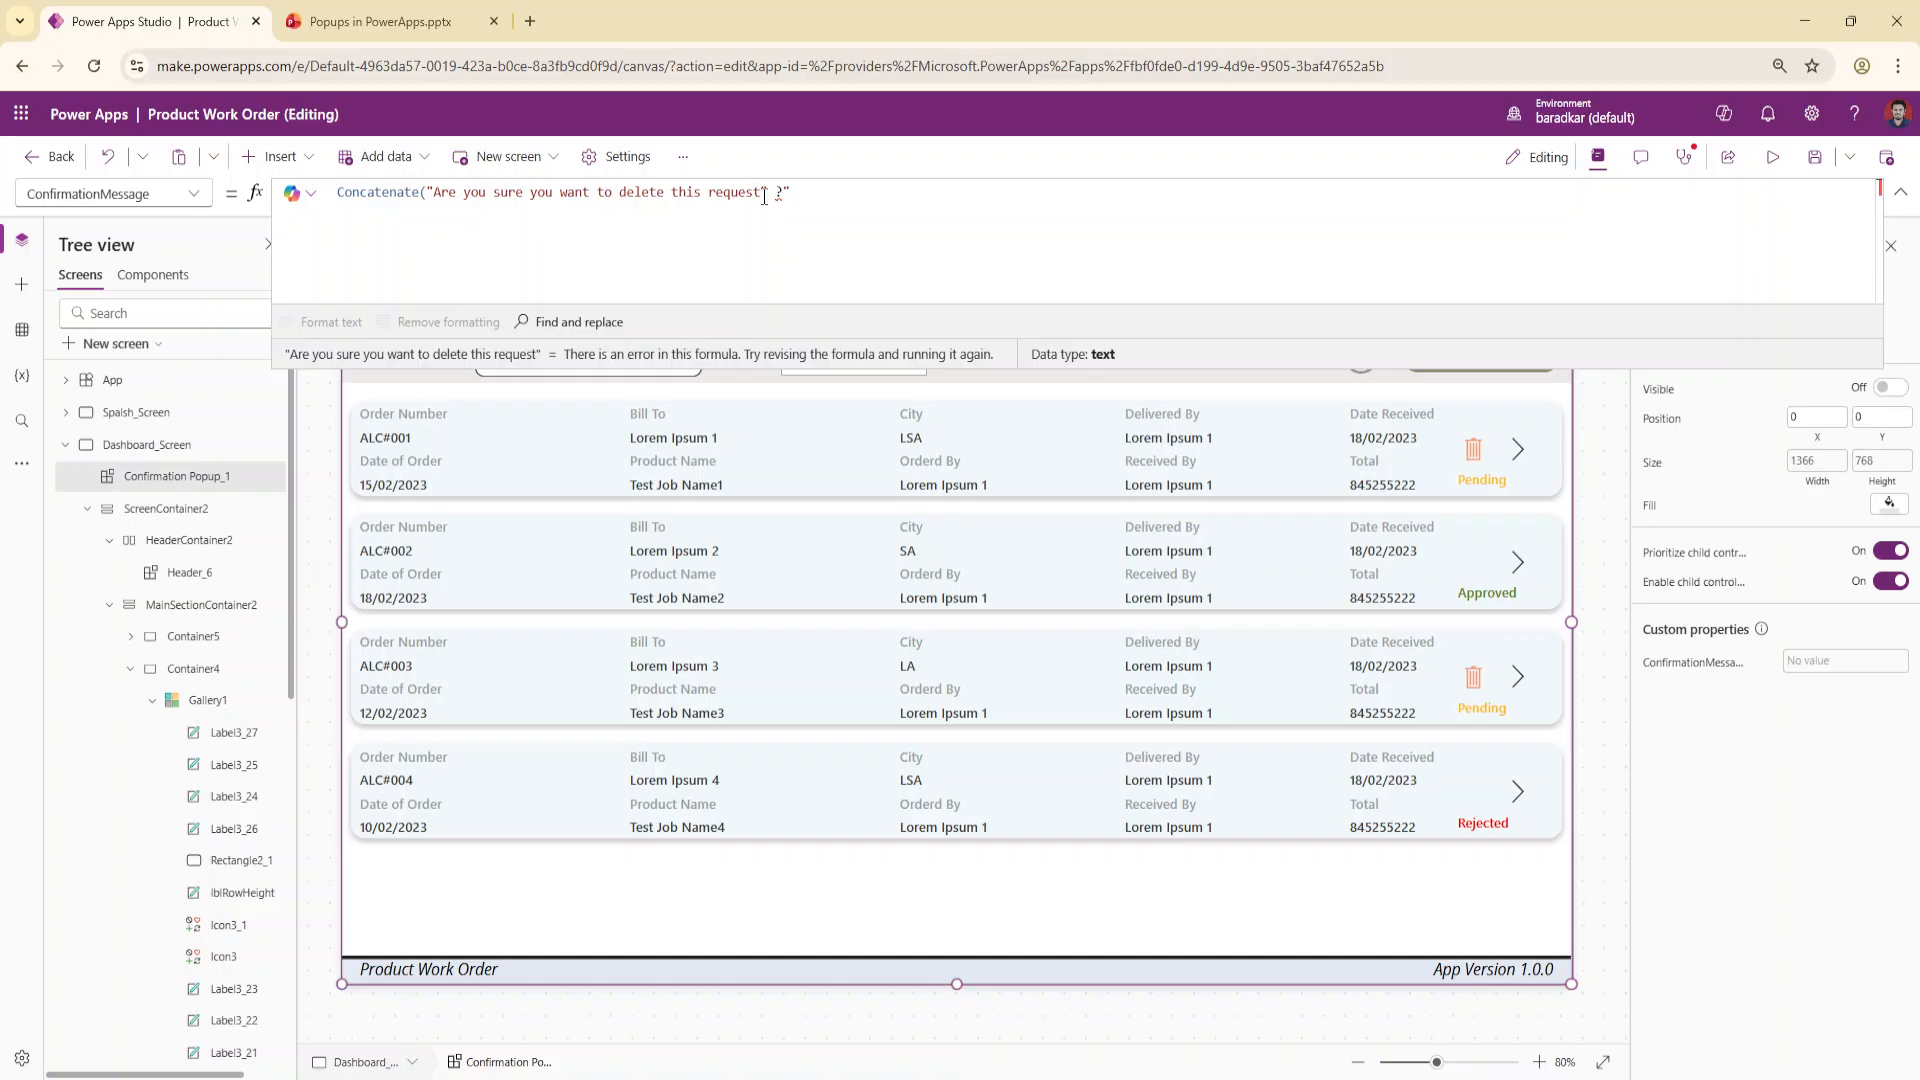
{"action": "type", "text": ","}
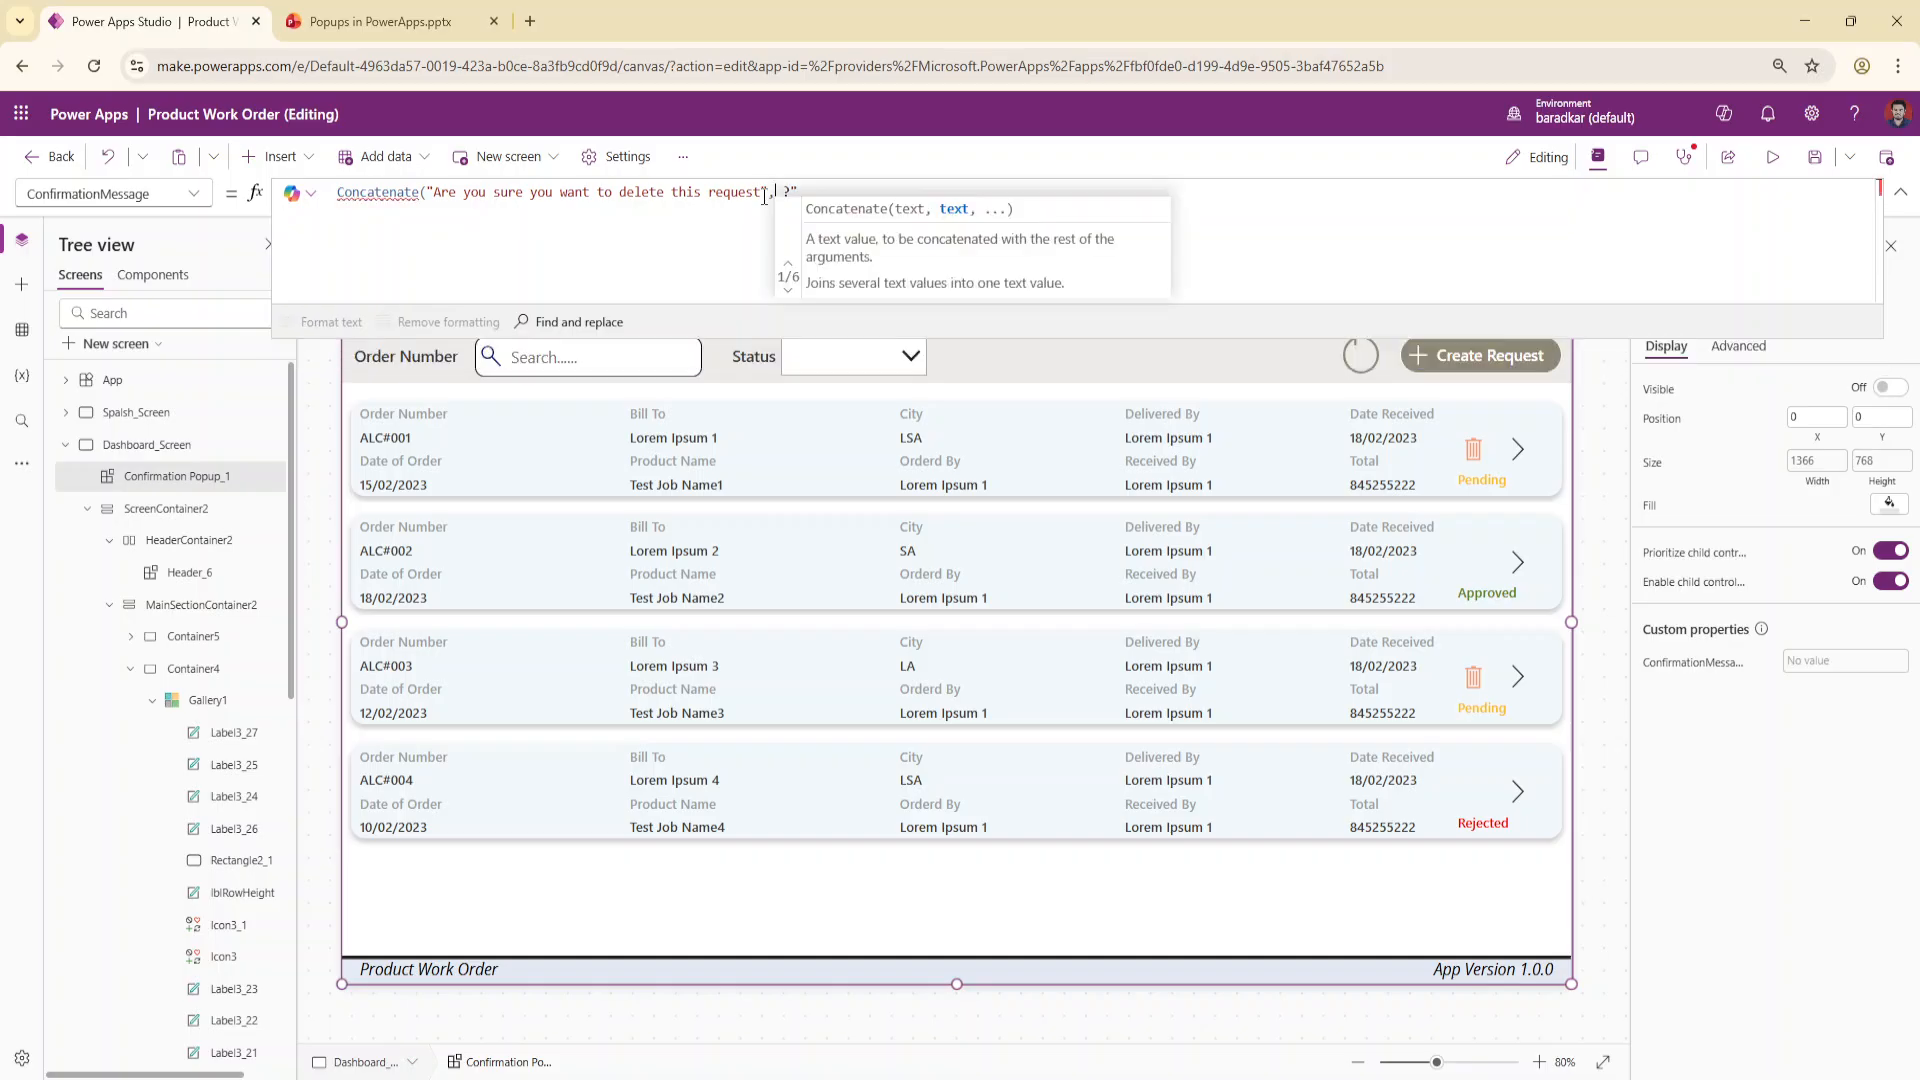
{"action": "type", "text": "\""}
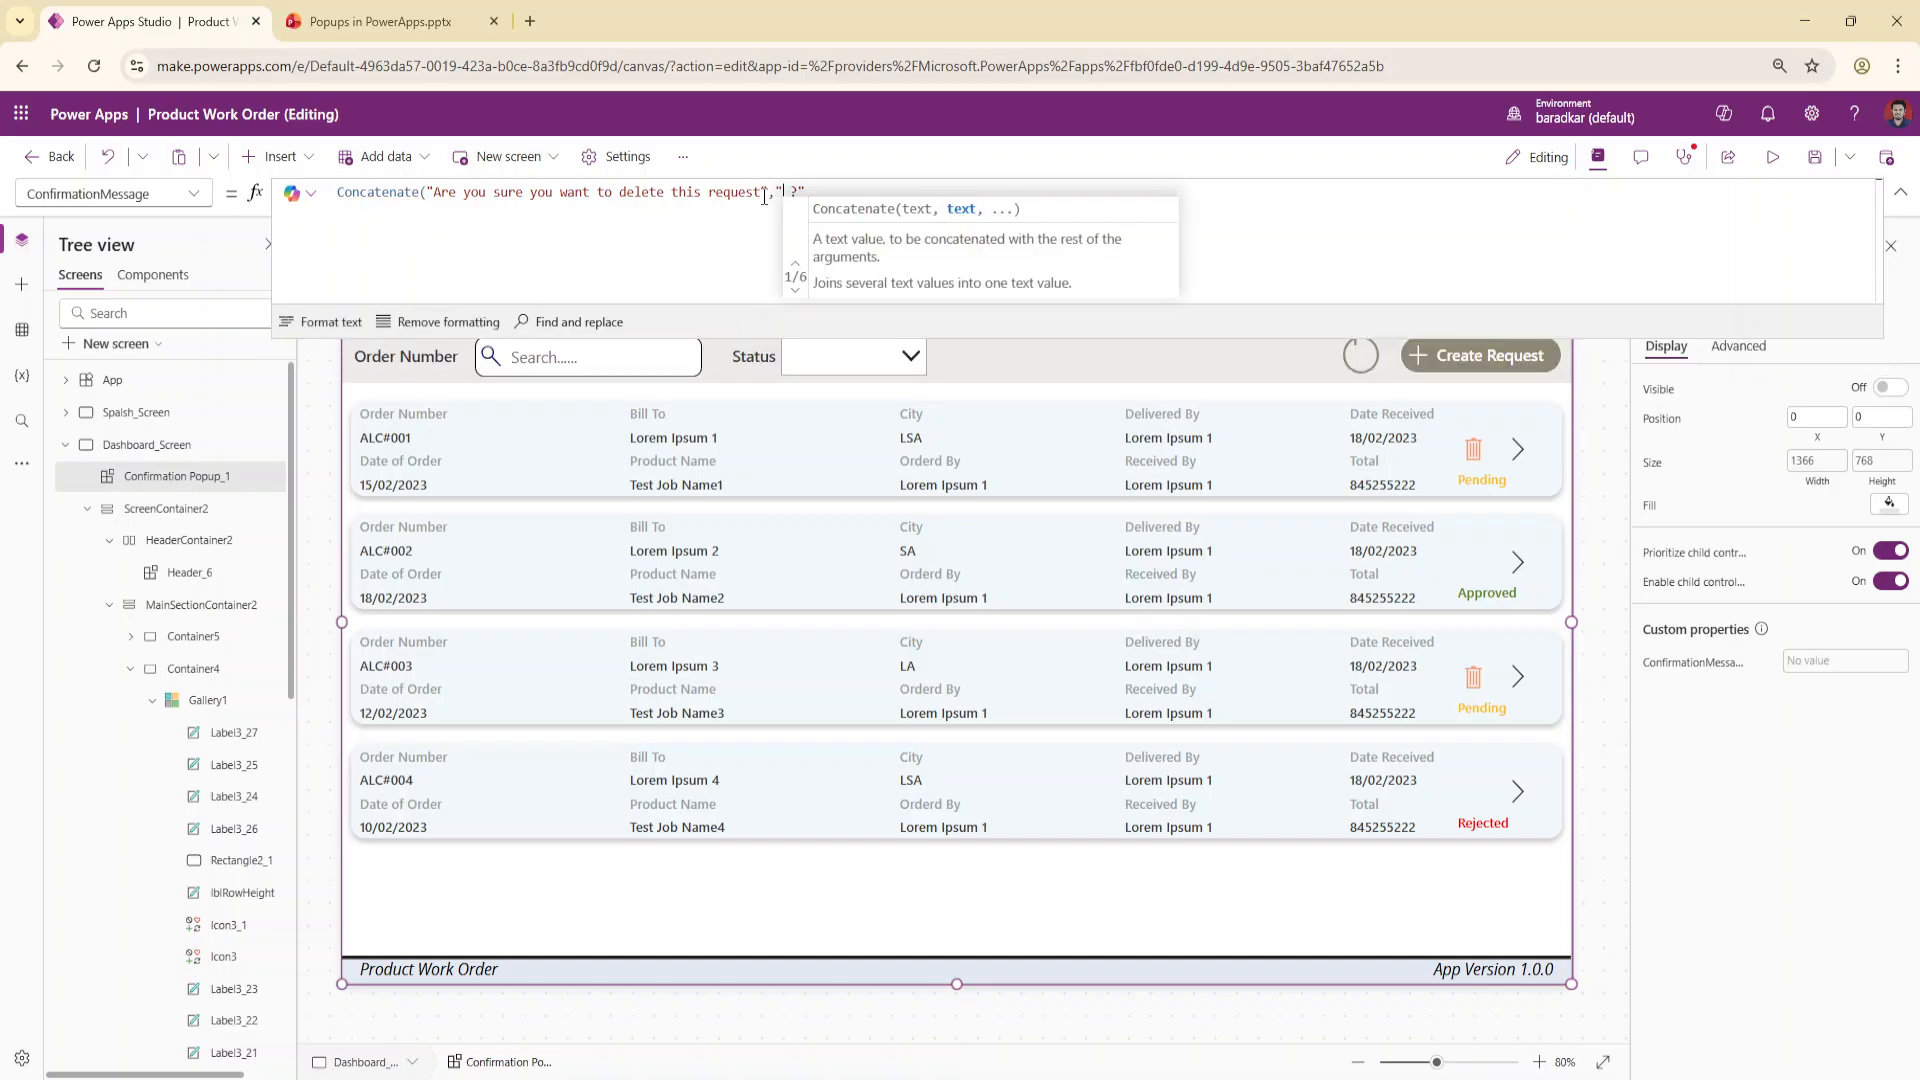
{"action": "type", "text": "("}
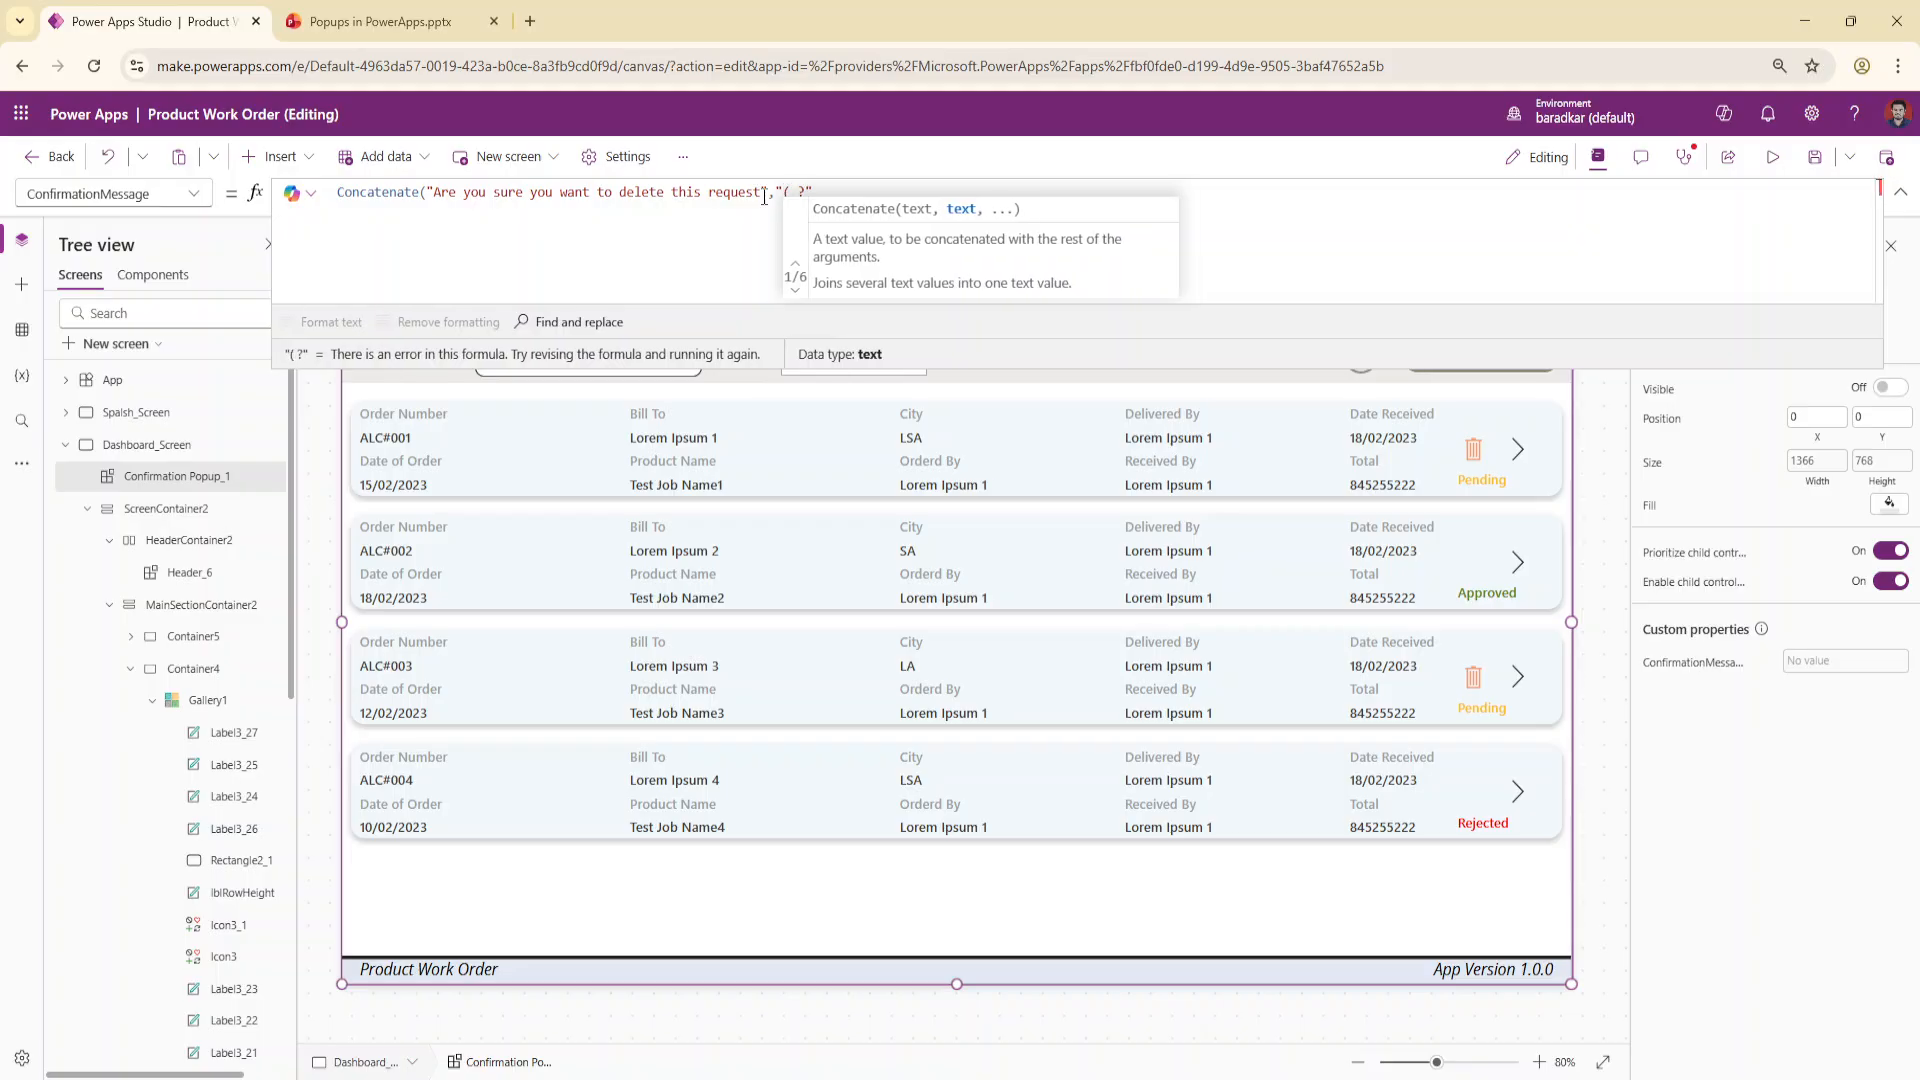
{"action": "key", "text": "shift+Return"}
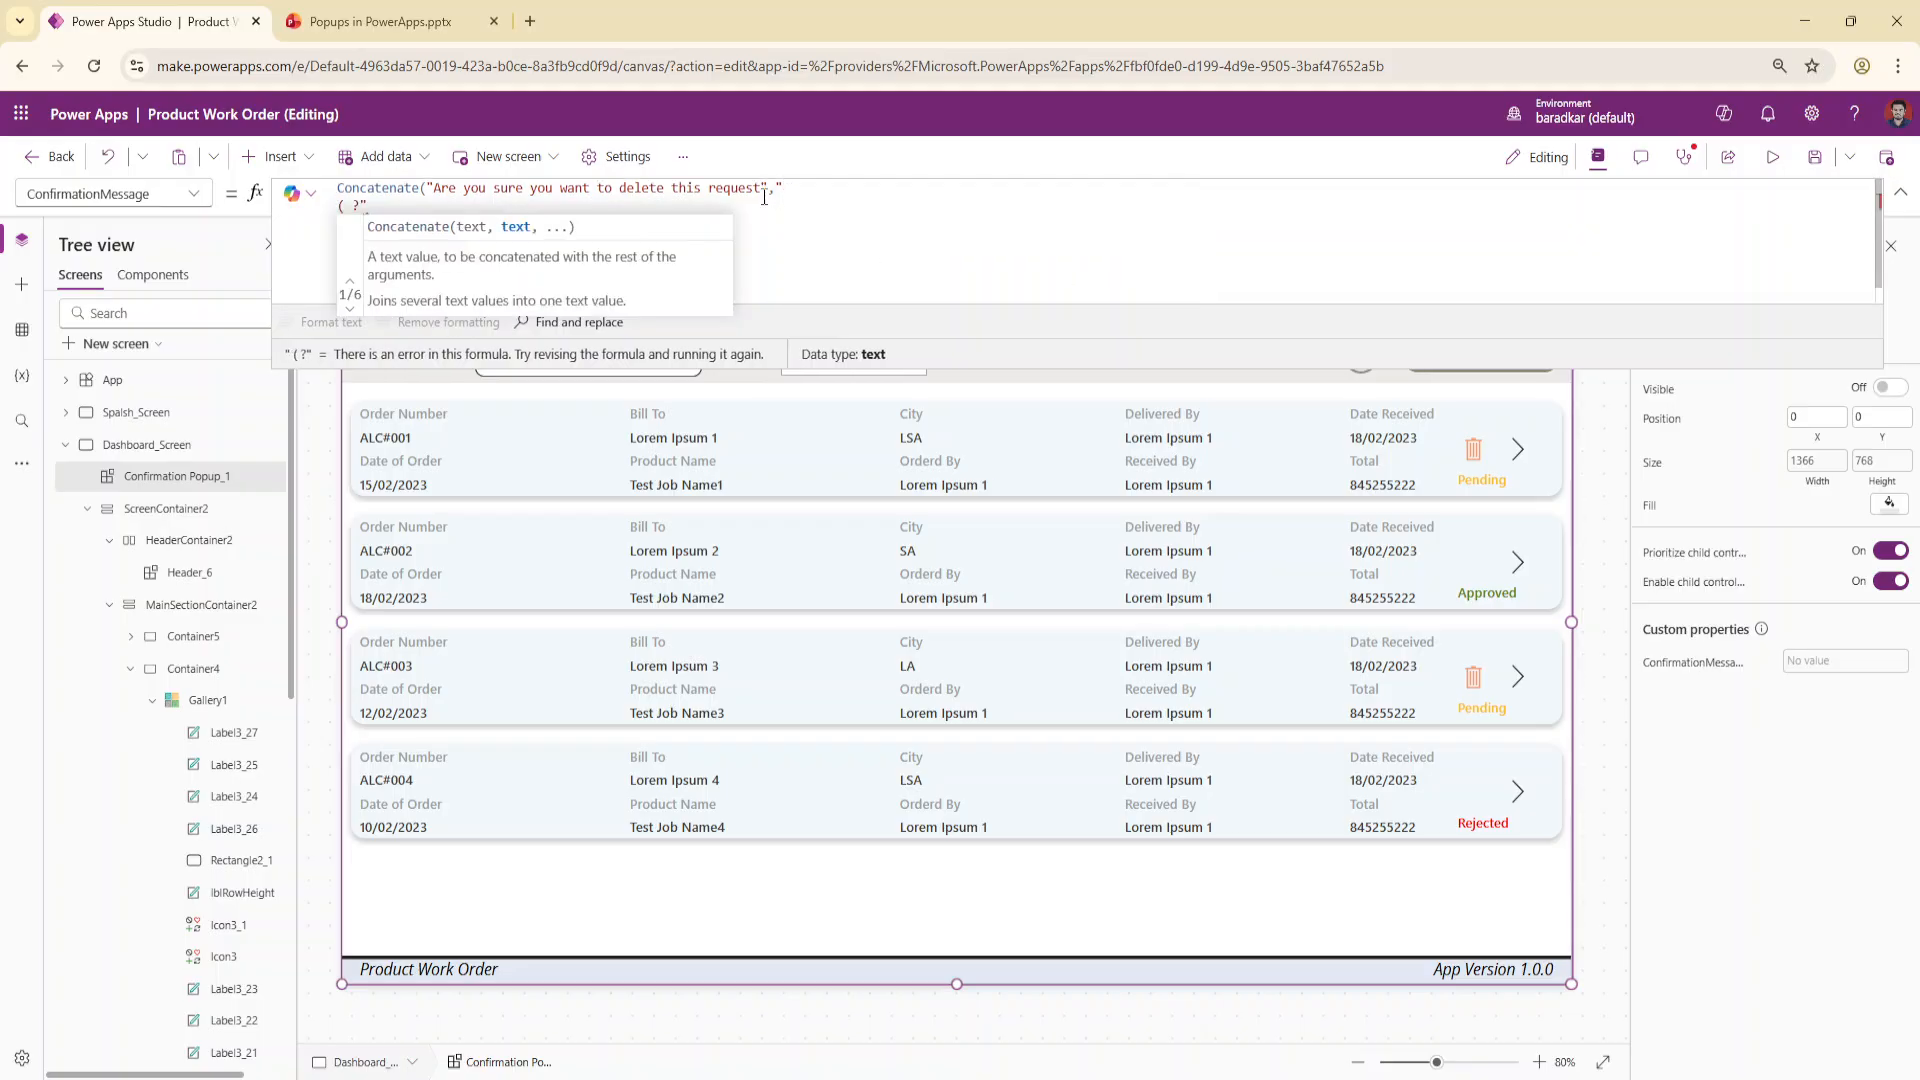
{"action": "left_click", "coordinate": [349, 204]}
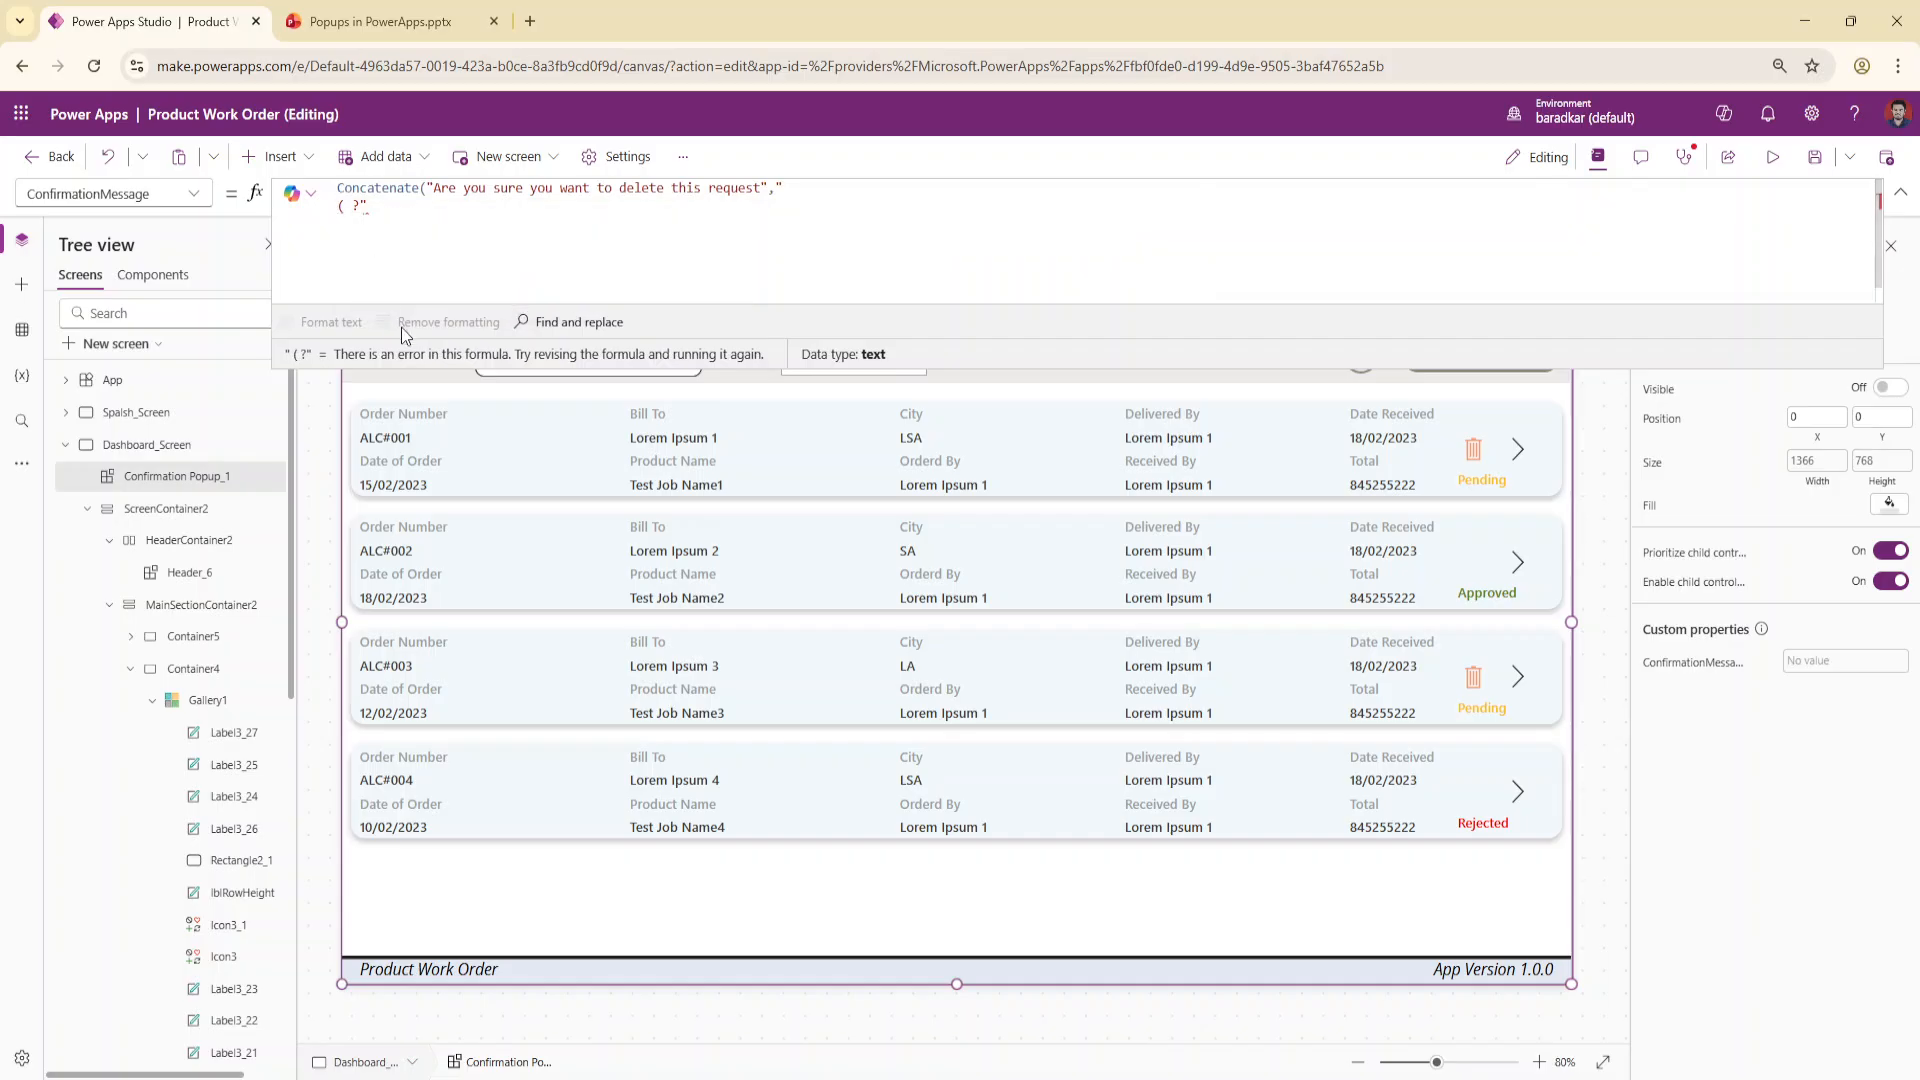
Complete the second string argument of the ConfirmationMessage formula as "(Order Number - "
{"action": "type", "text": "Order Number -"}
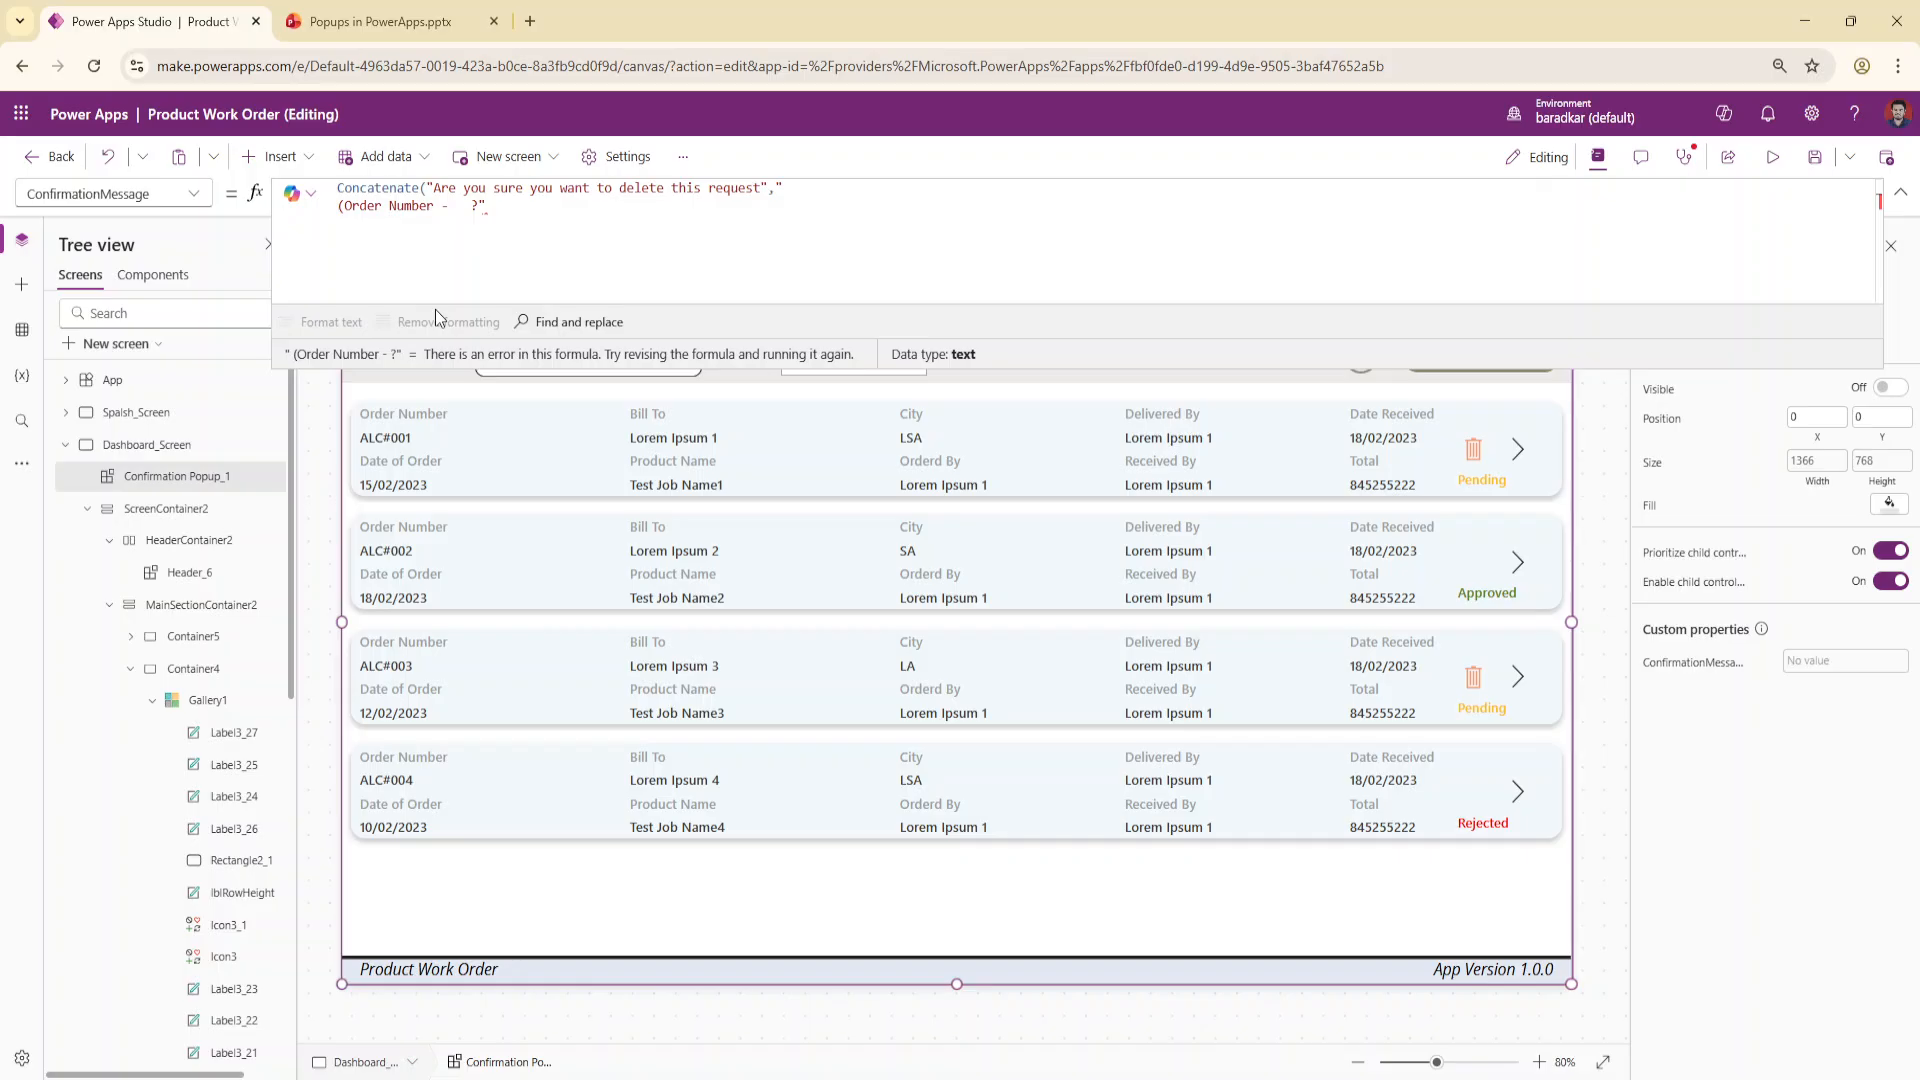
{"action": "type", "text": "va"}
{"action": "key", "text": "BackSpace"}
{"action": "key", "text": "BackSpace"}
{"action": "key", "text": "BackSpace"}
{"action": "type", "text": "\""}
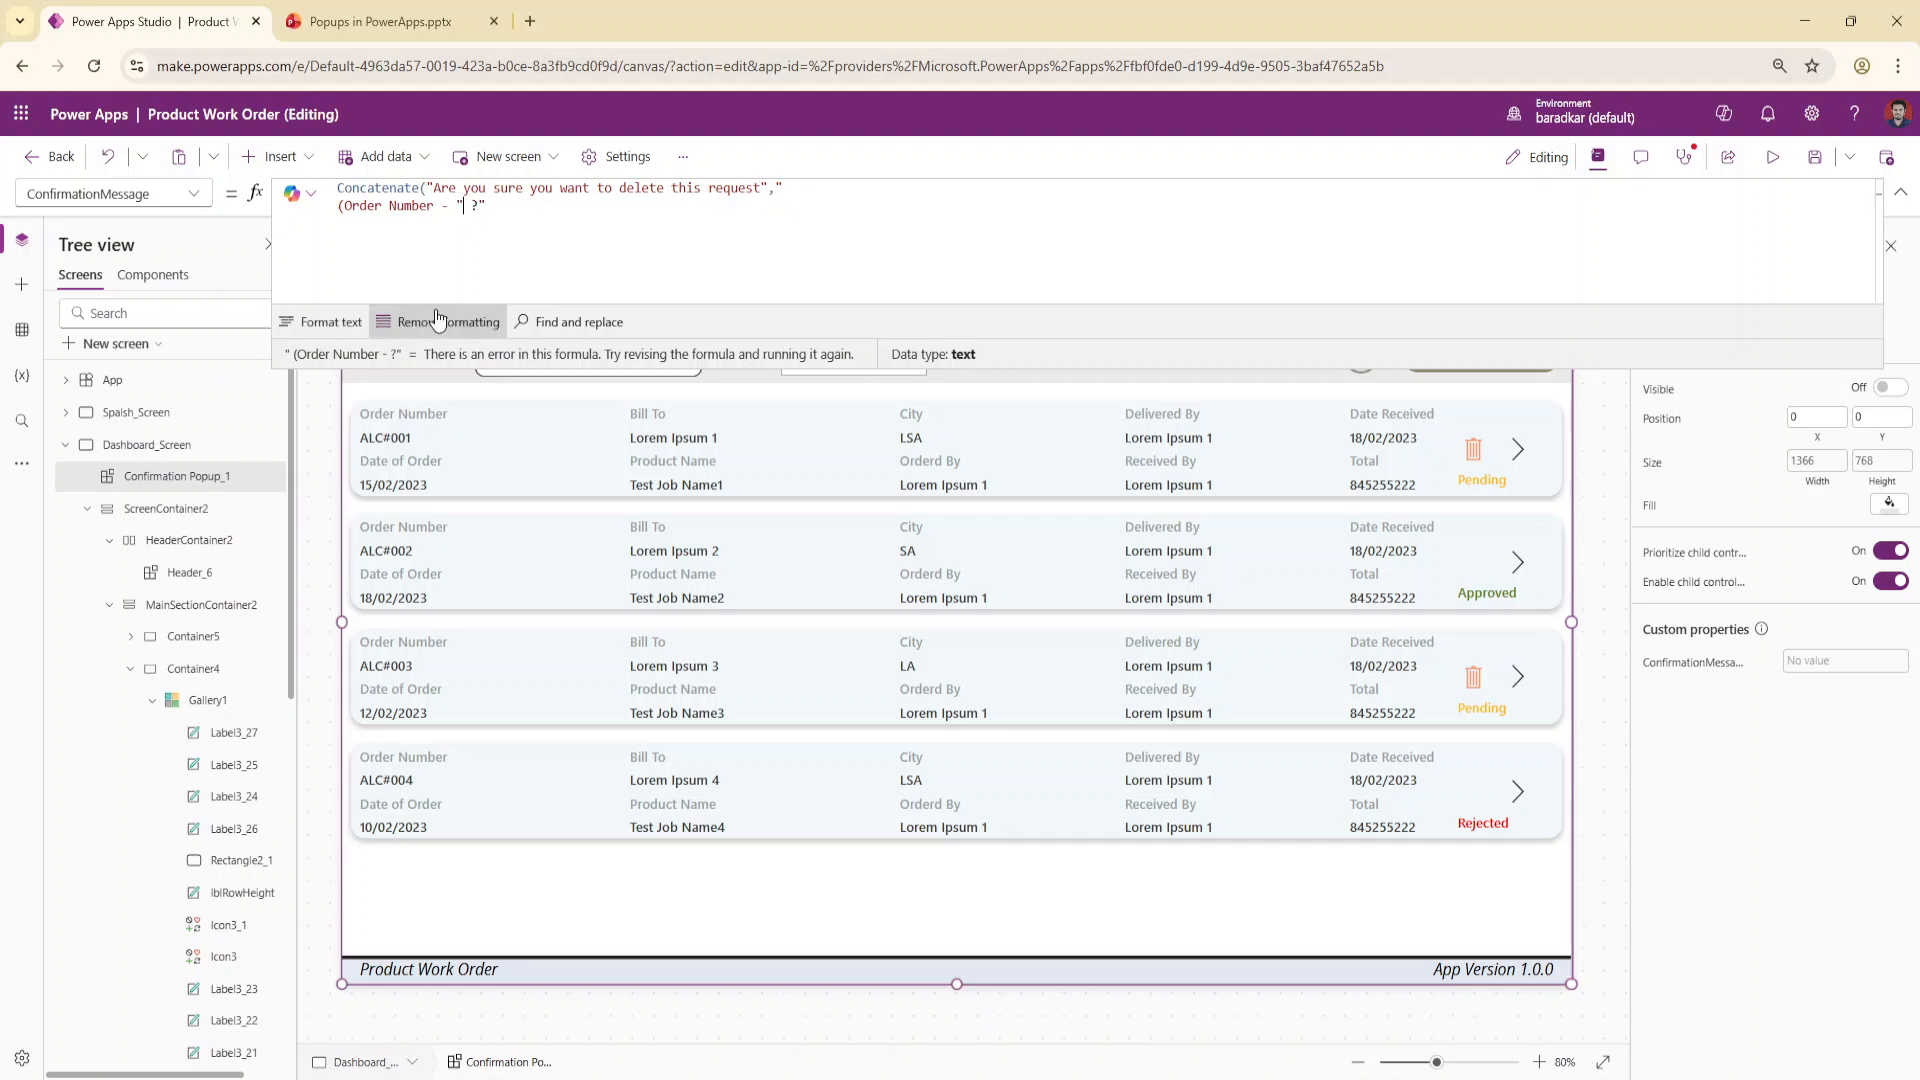
Add varSelectedItem.OrderNumber as the third argument of the Concatenate formula
{"action": "type", "text": ","}
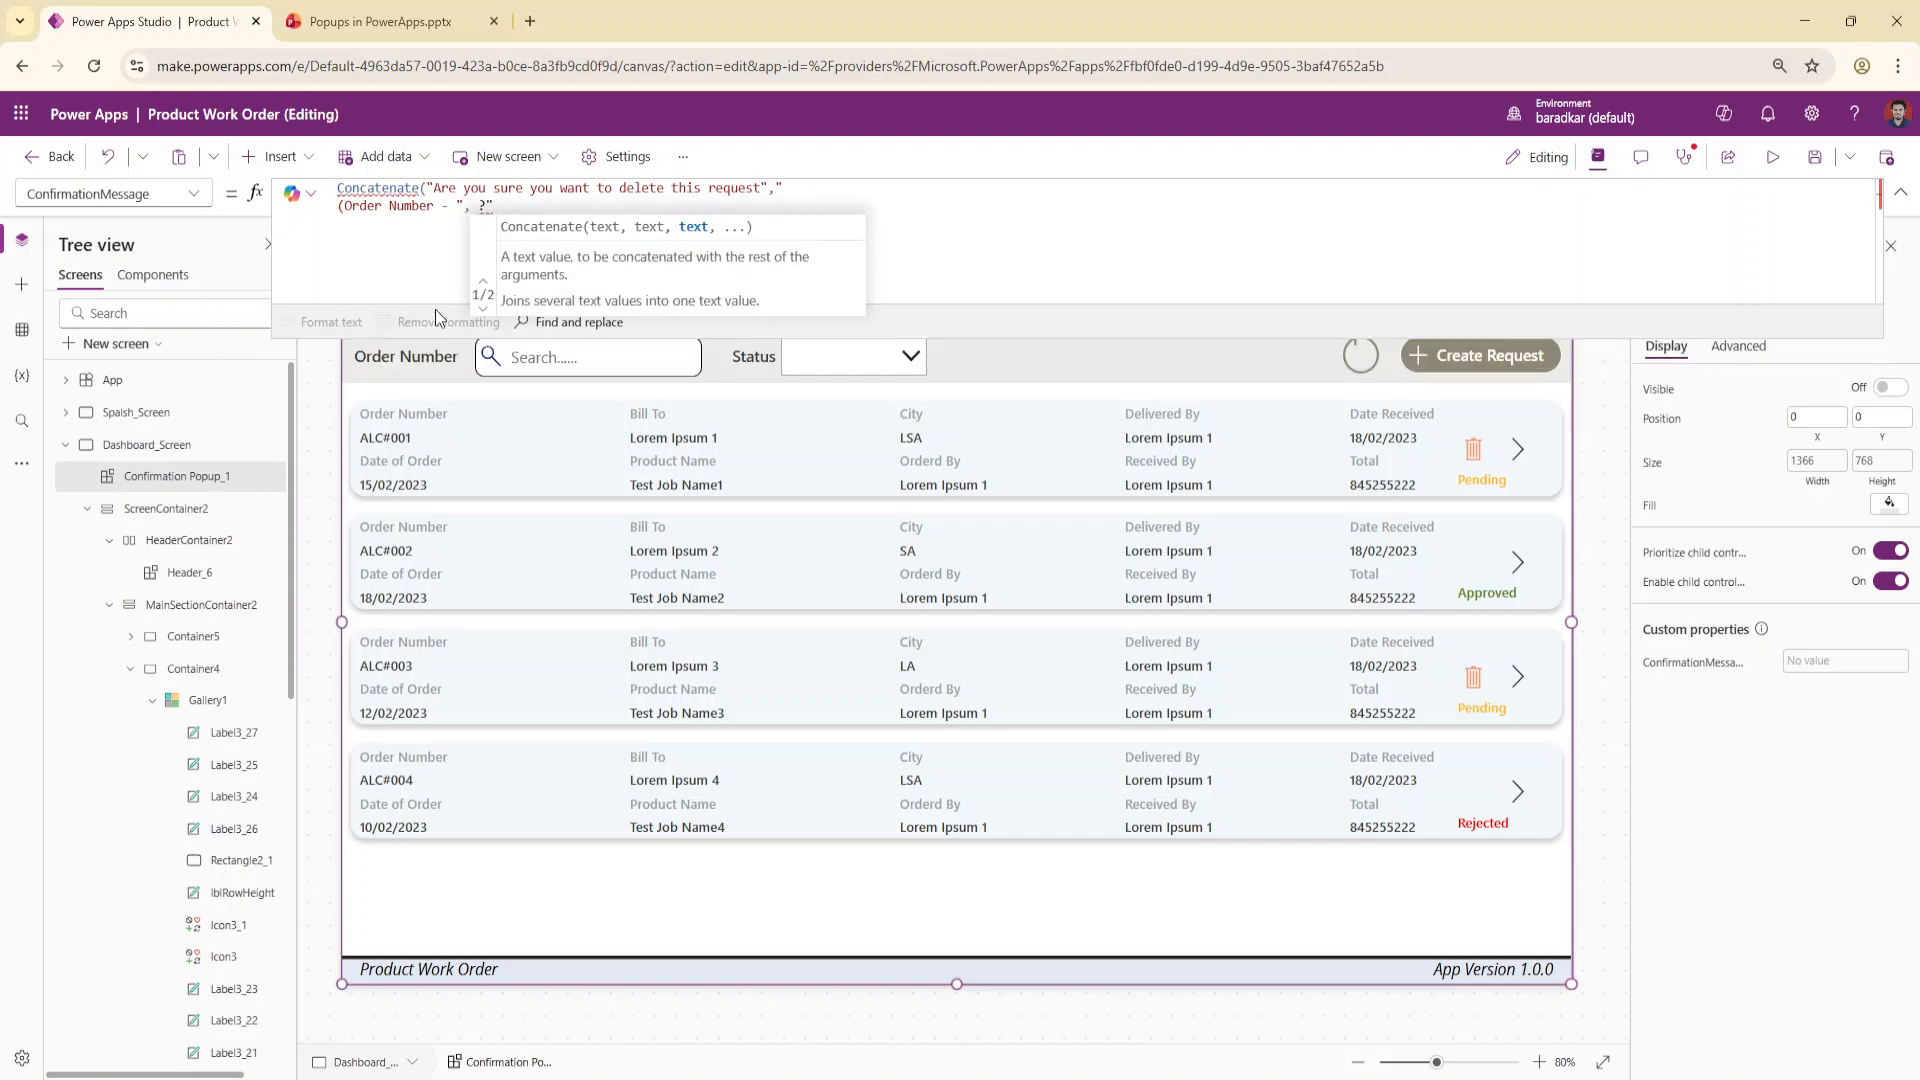
{"action": "type", "text": "varse"}
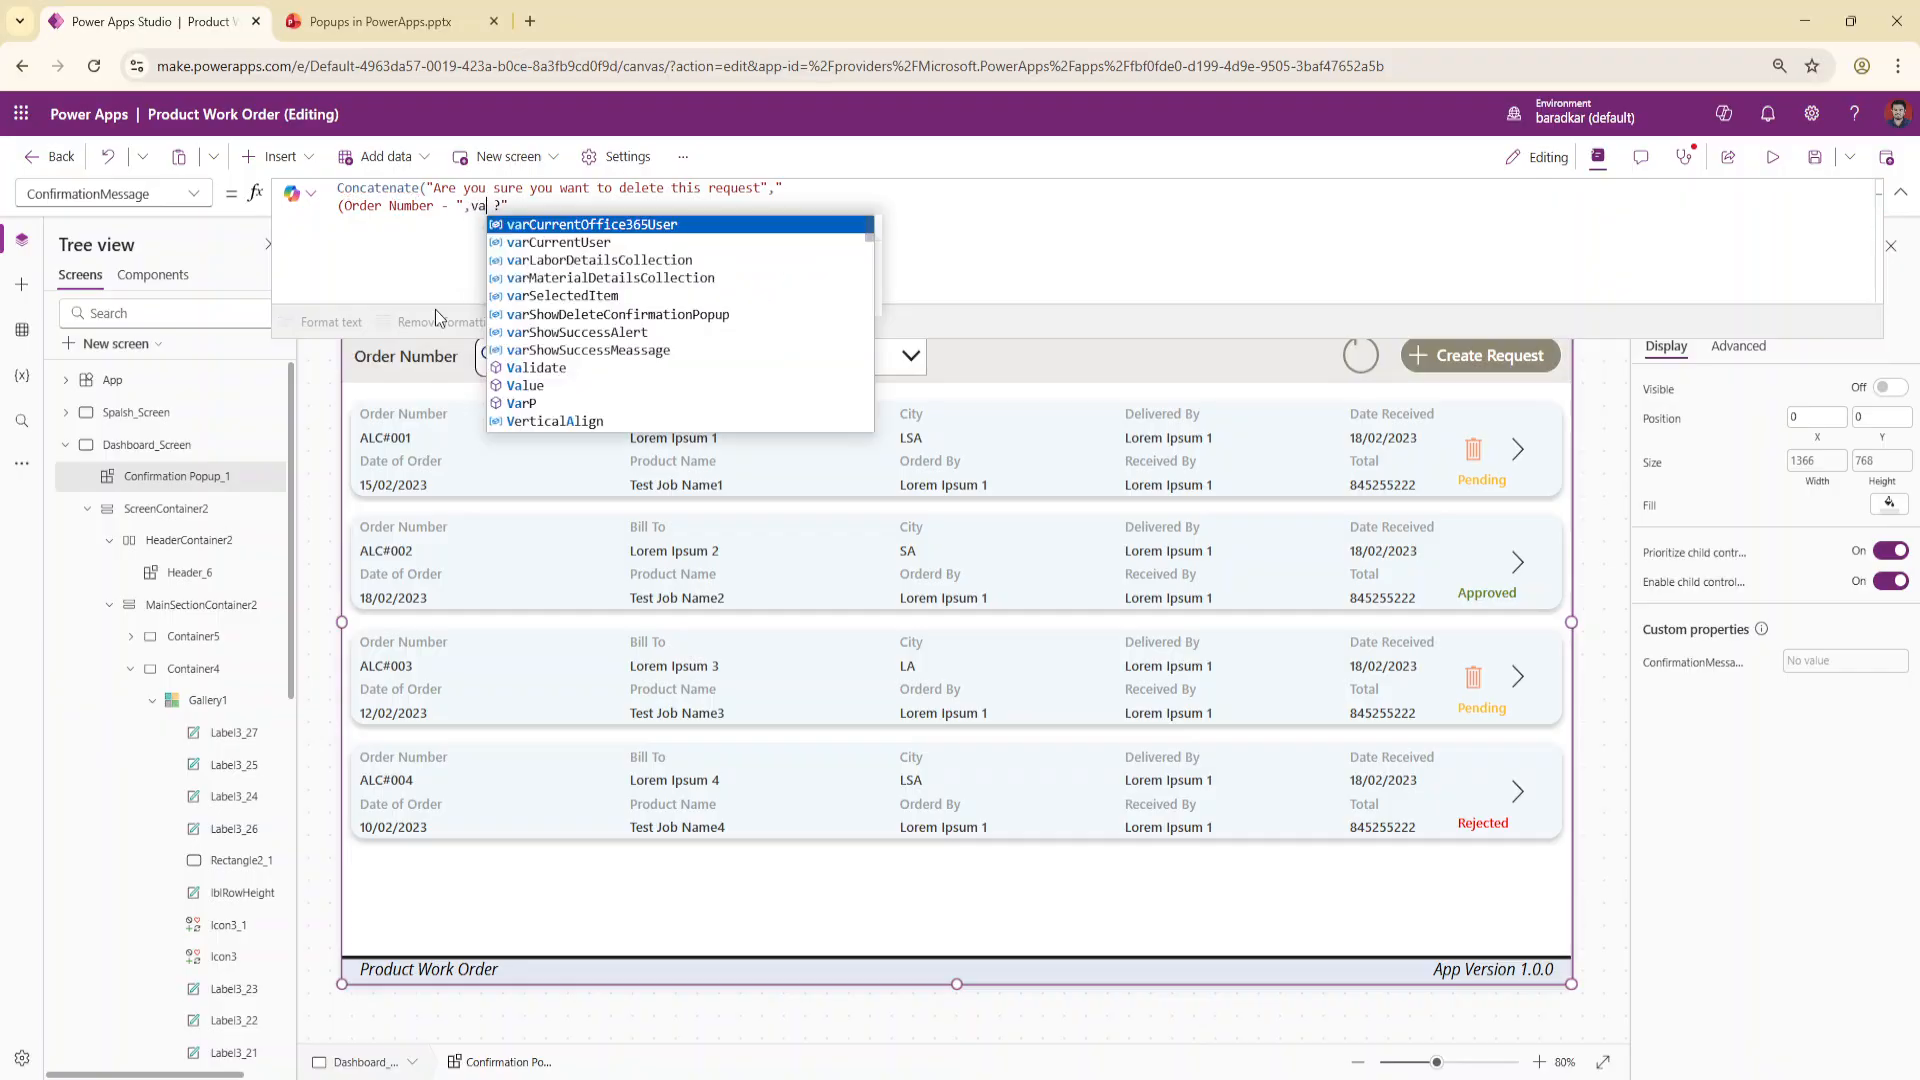
{"action": "key", "text": "Tab"}
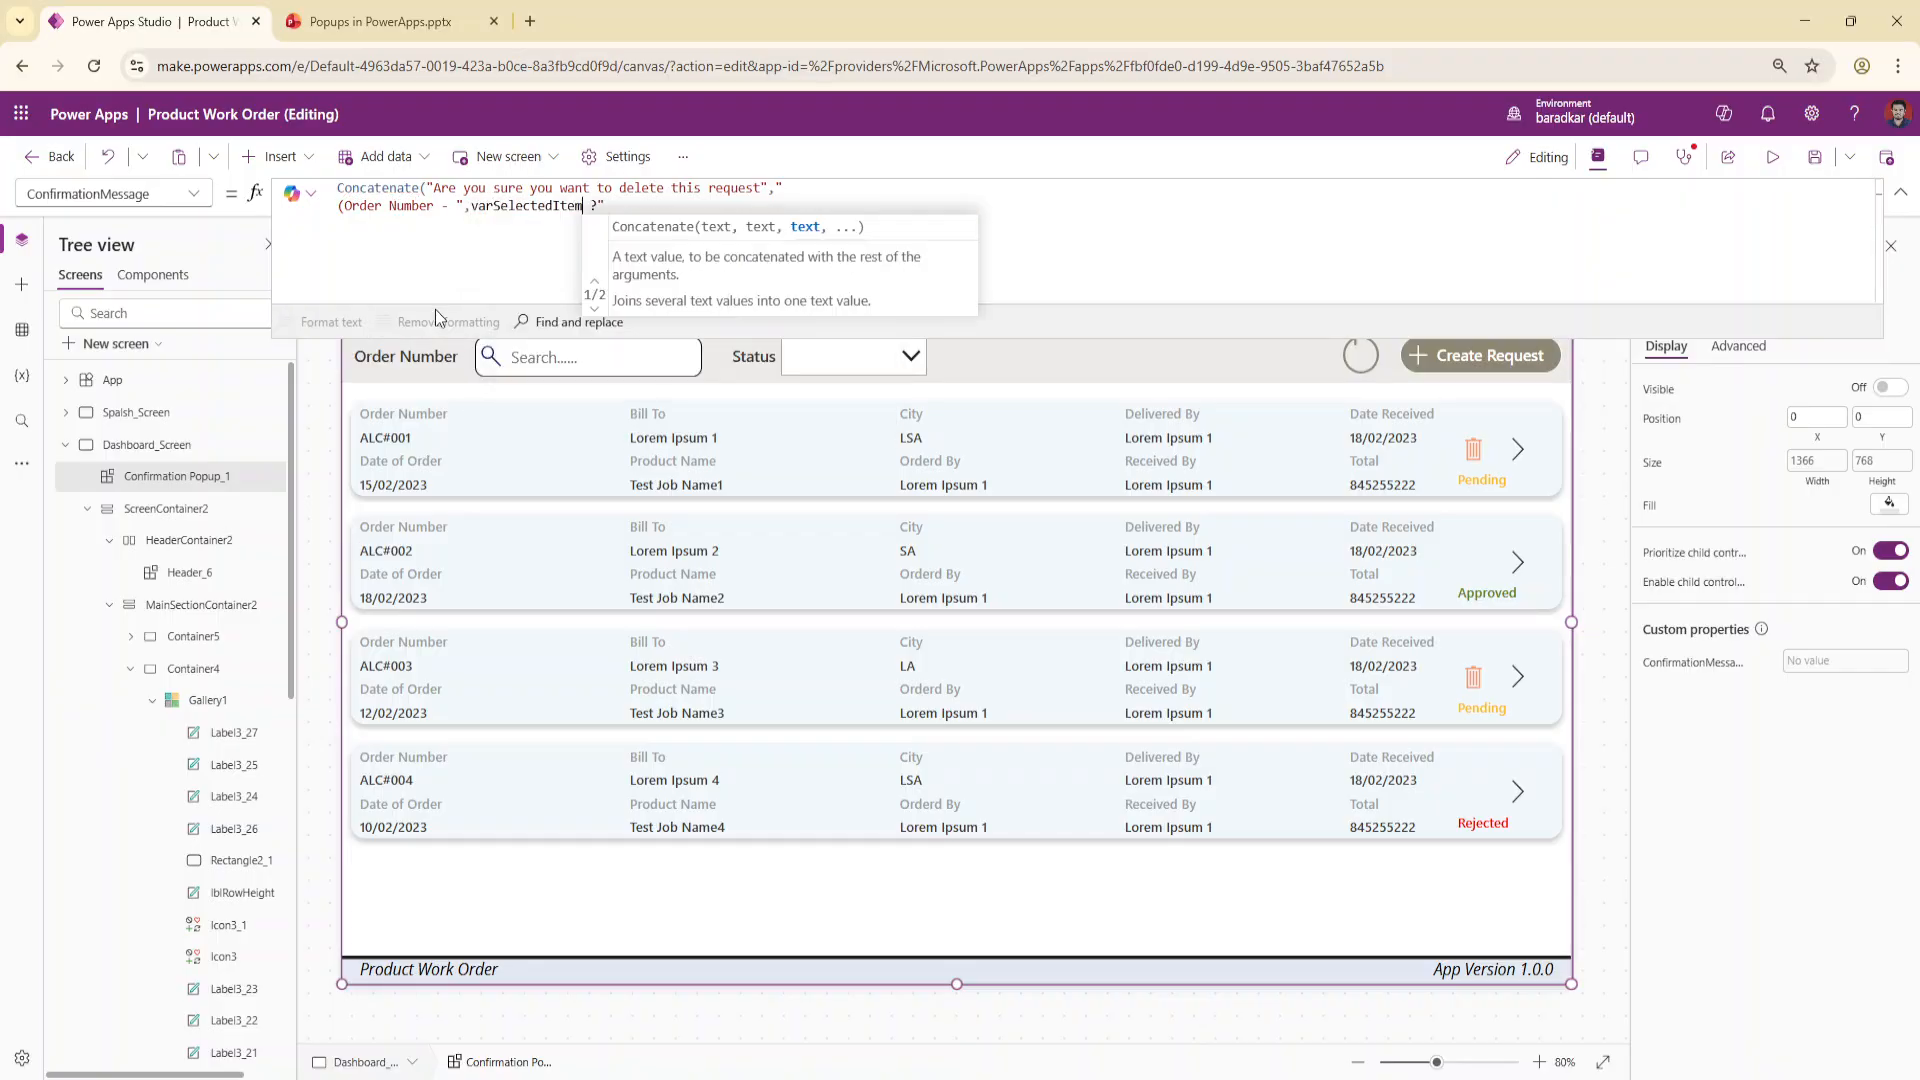
{"action": "type", "text": "."}
{"action": "type", "text": "ord"}
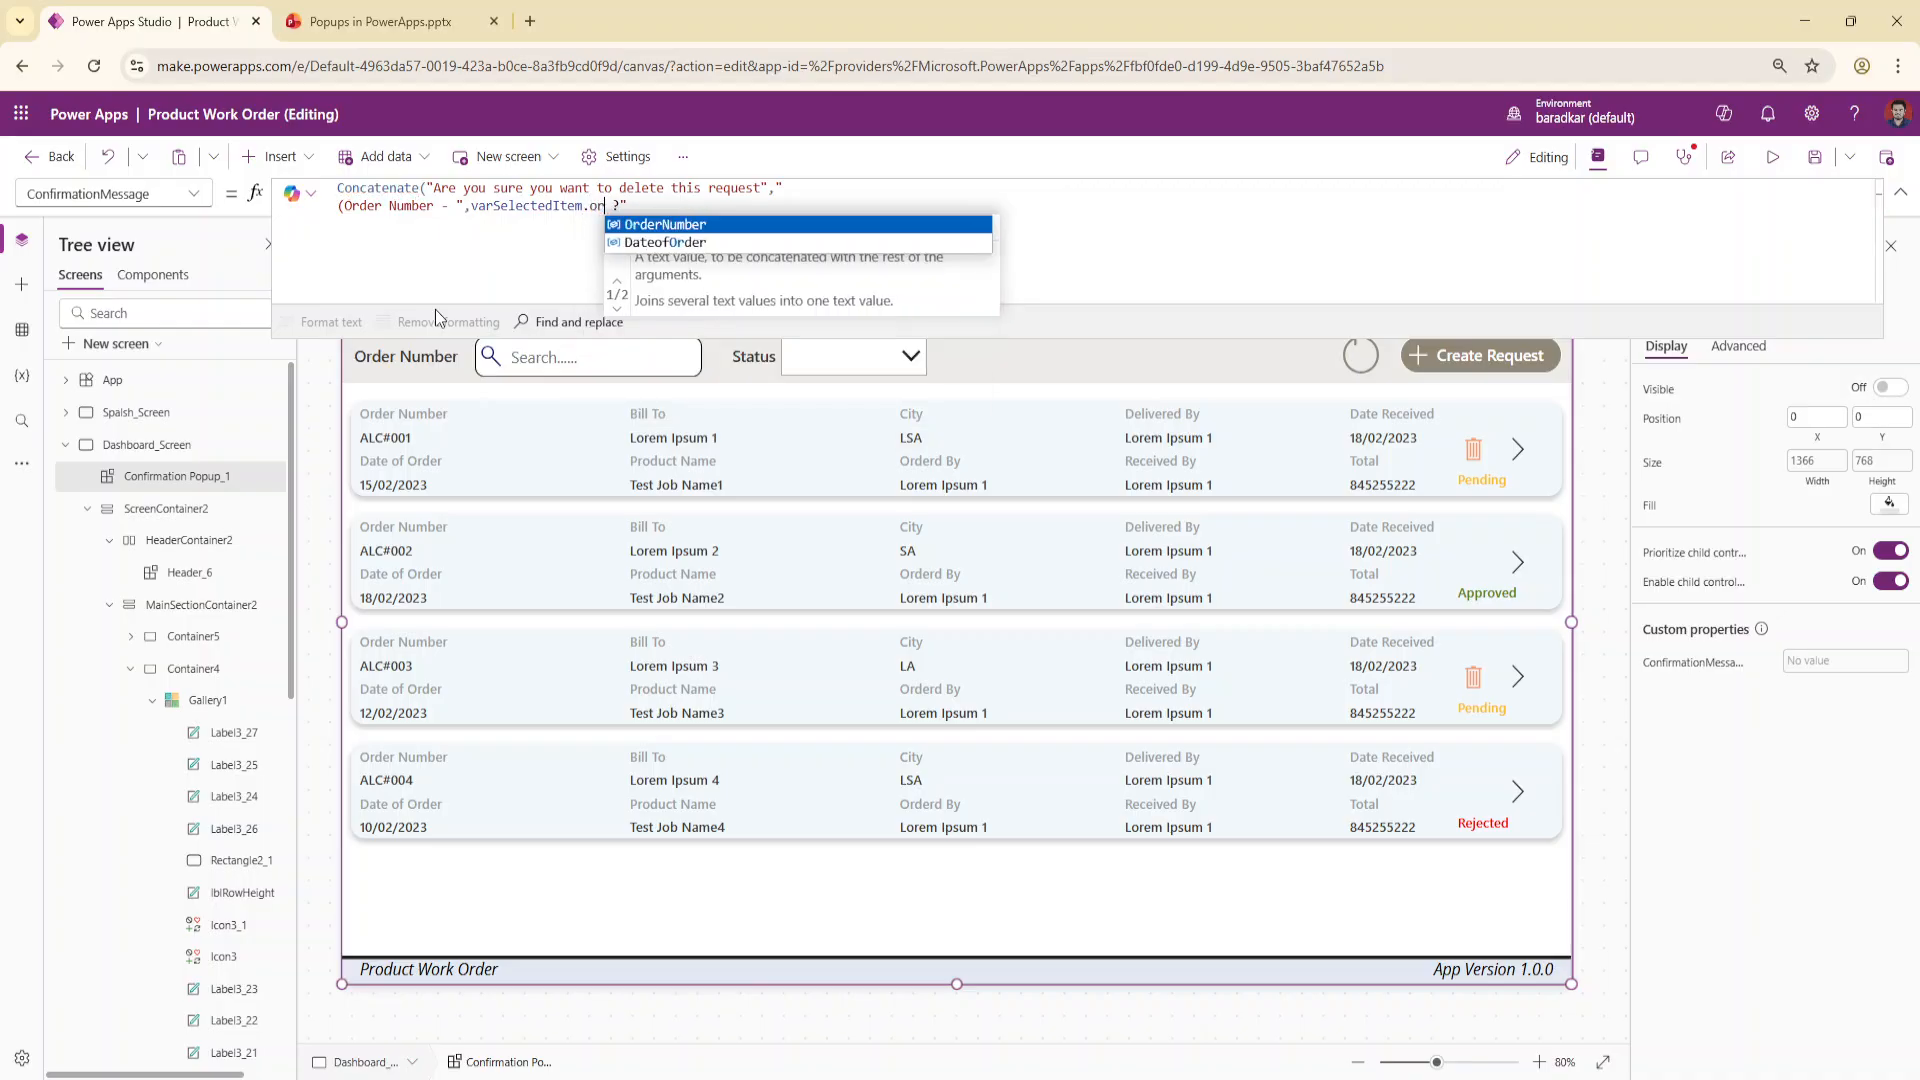
{"action": "key", "text": "Tab"}
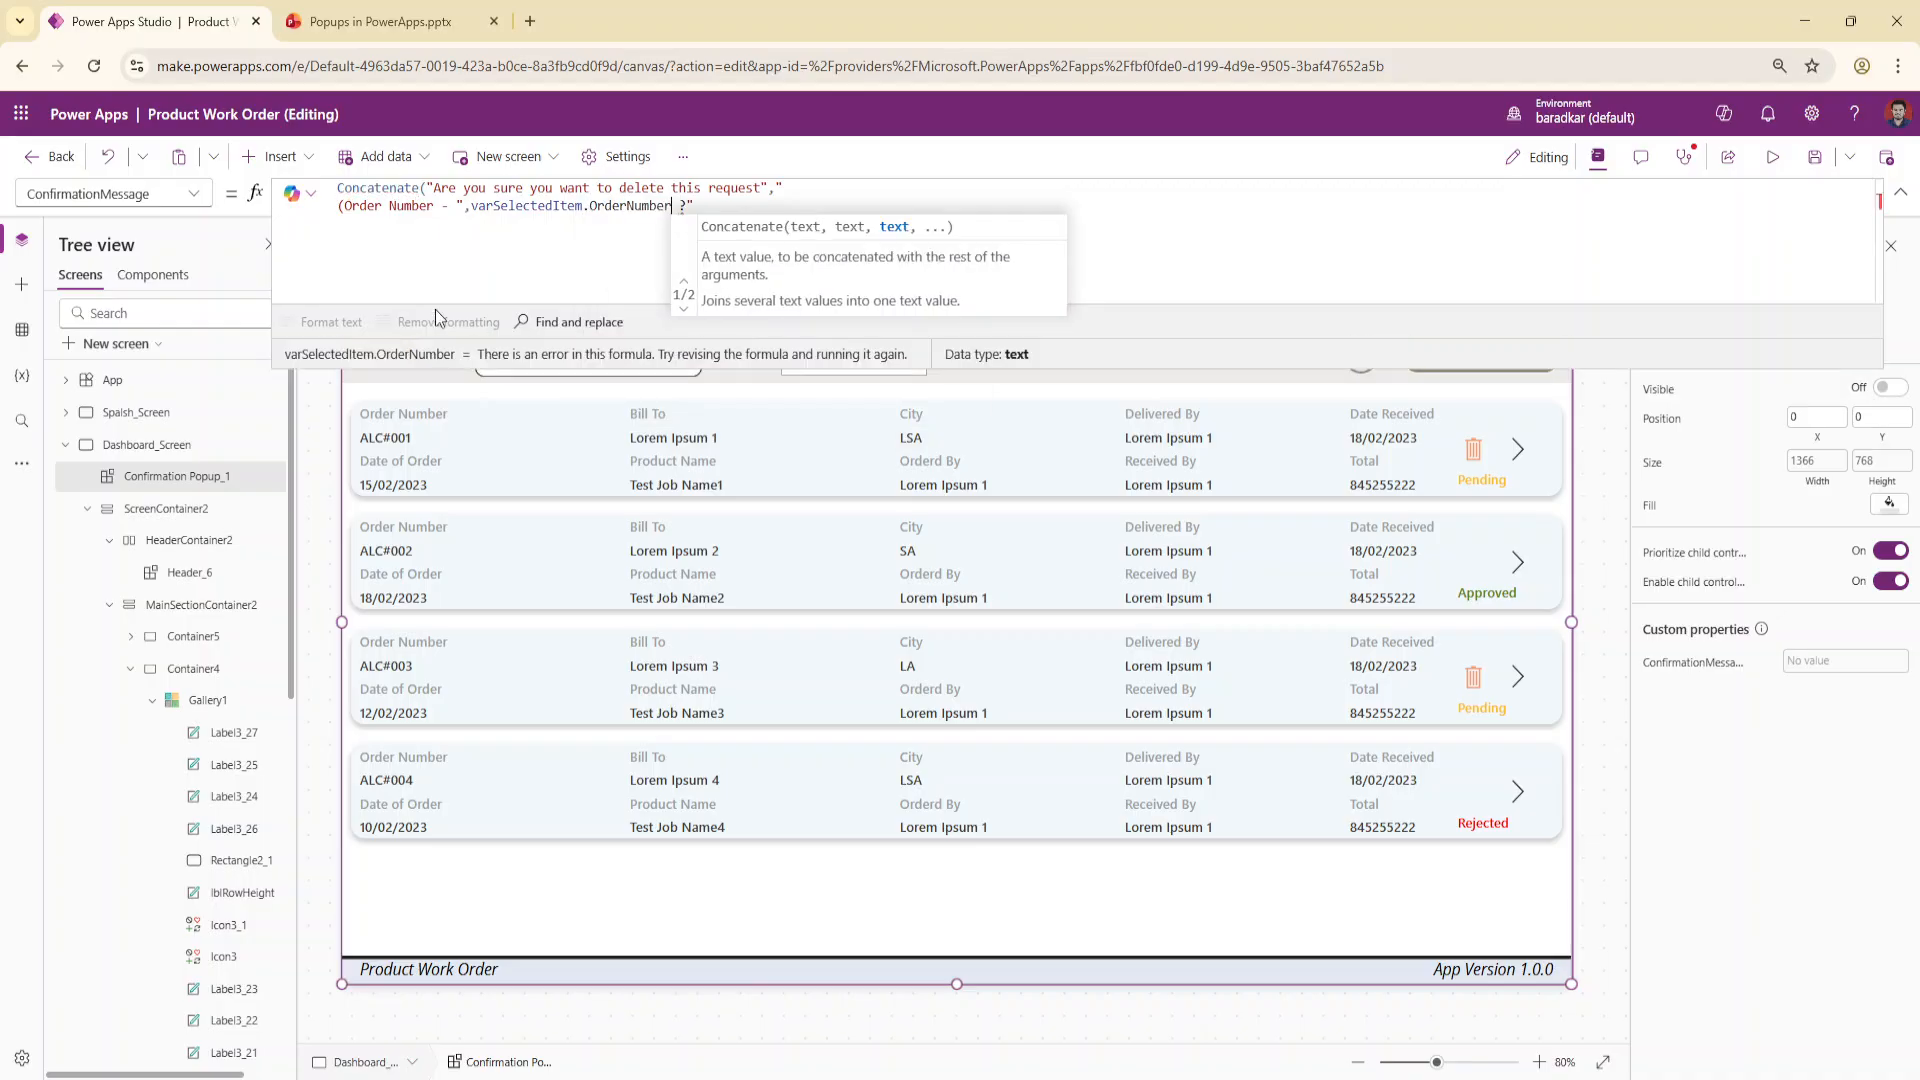
Finish the ConfirmationMessage formula with "?" as the last Concatenate argument and a closing parenthesis
{"action": "type", "text": ",\""}
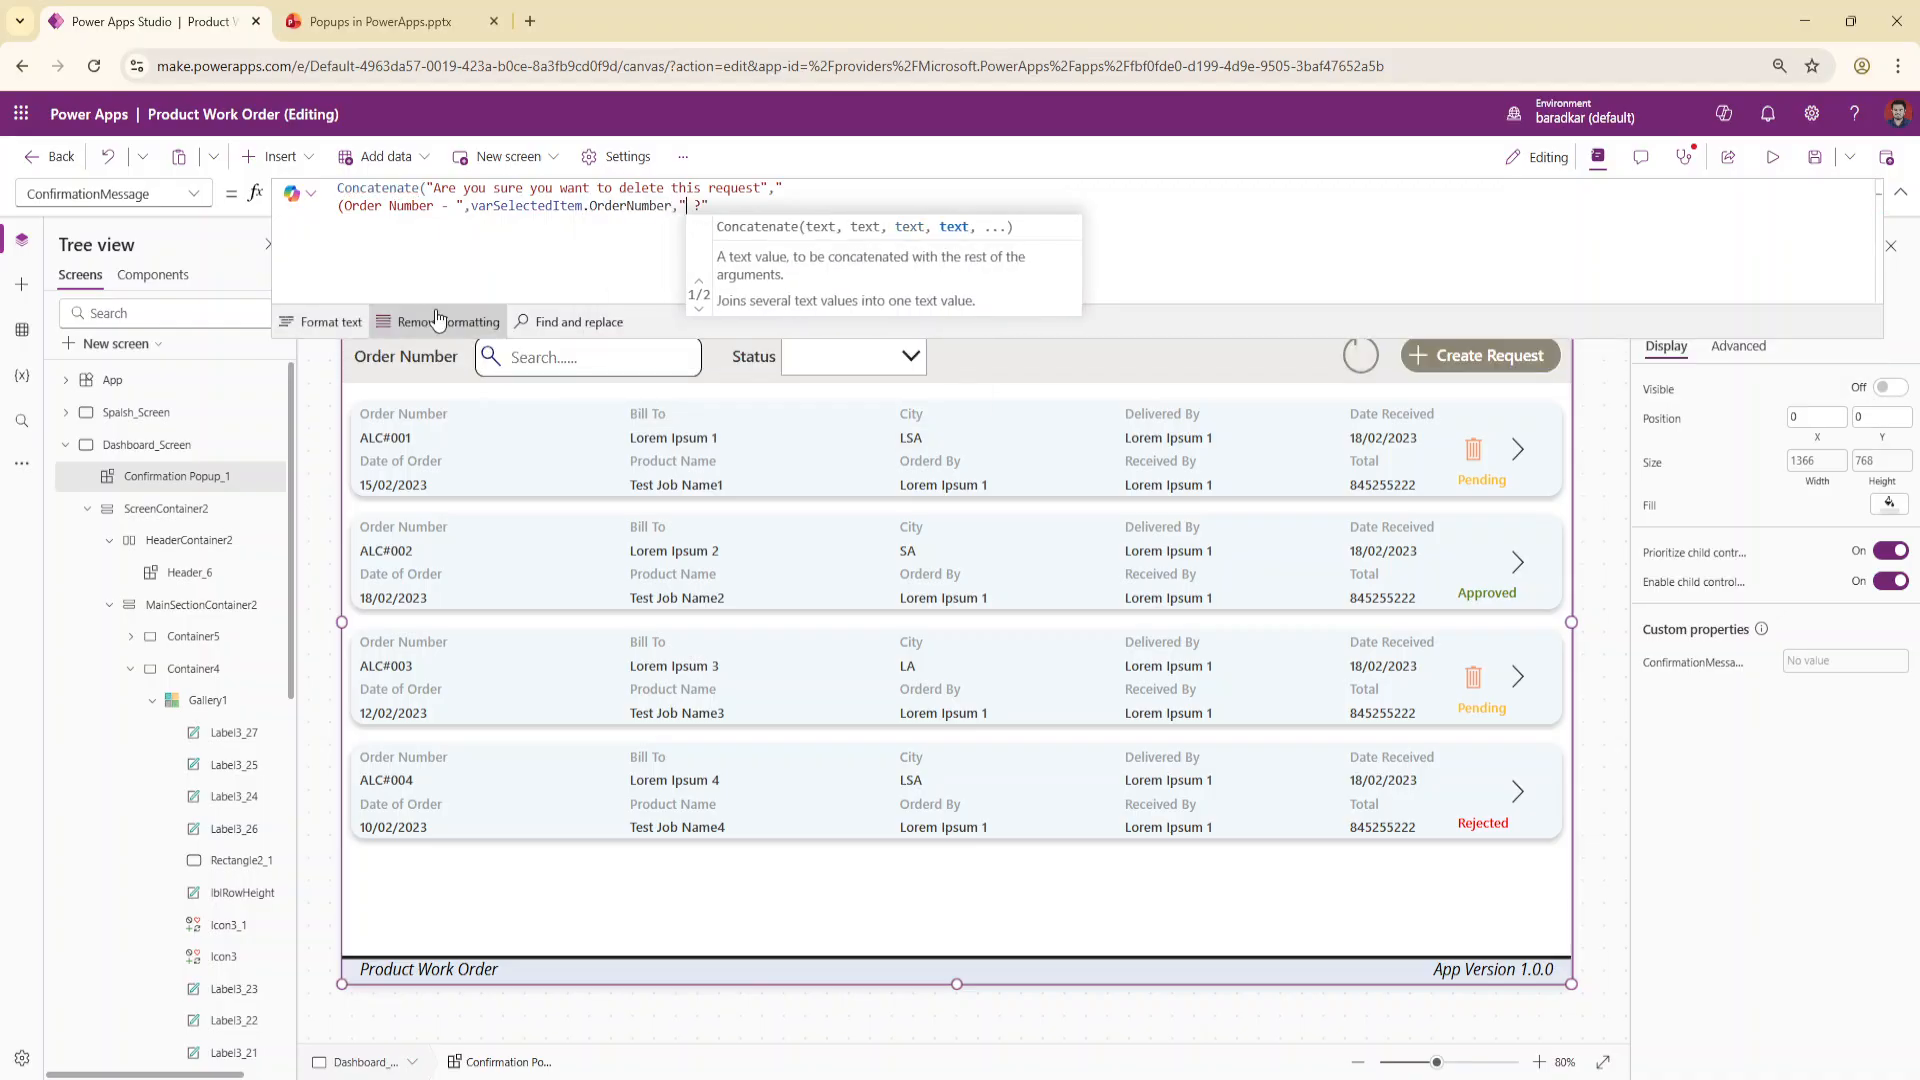
{"action": "key", "text": "Right"}
{"action": "key", "text": "BackSpace"}
{"action": "left_click", "coordinate": [711, 217]}
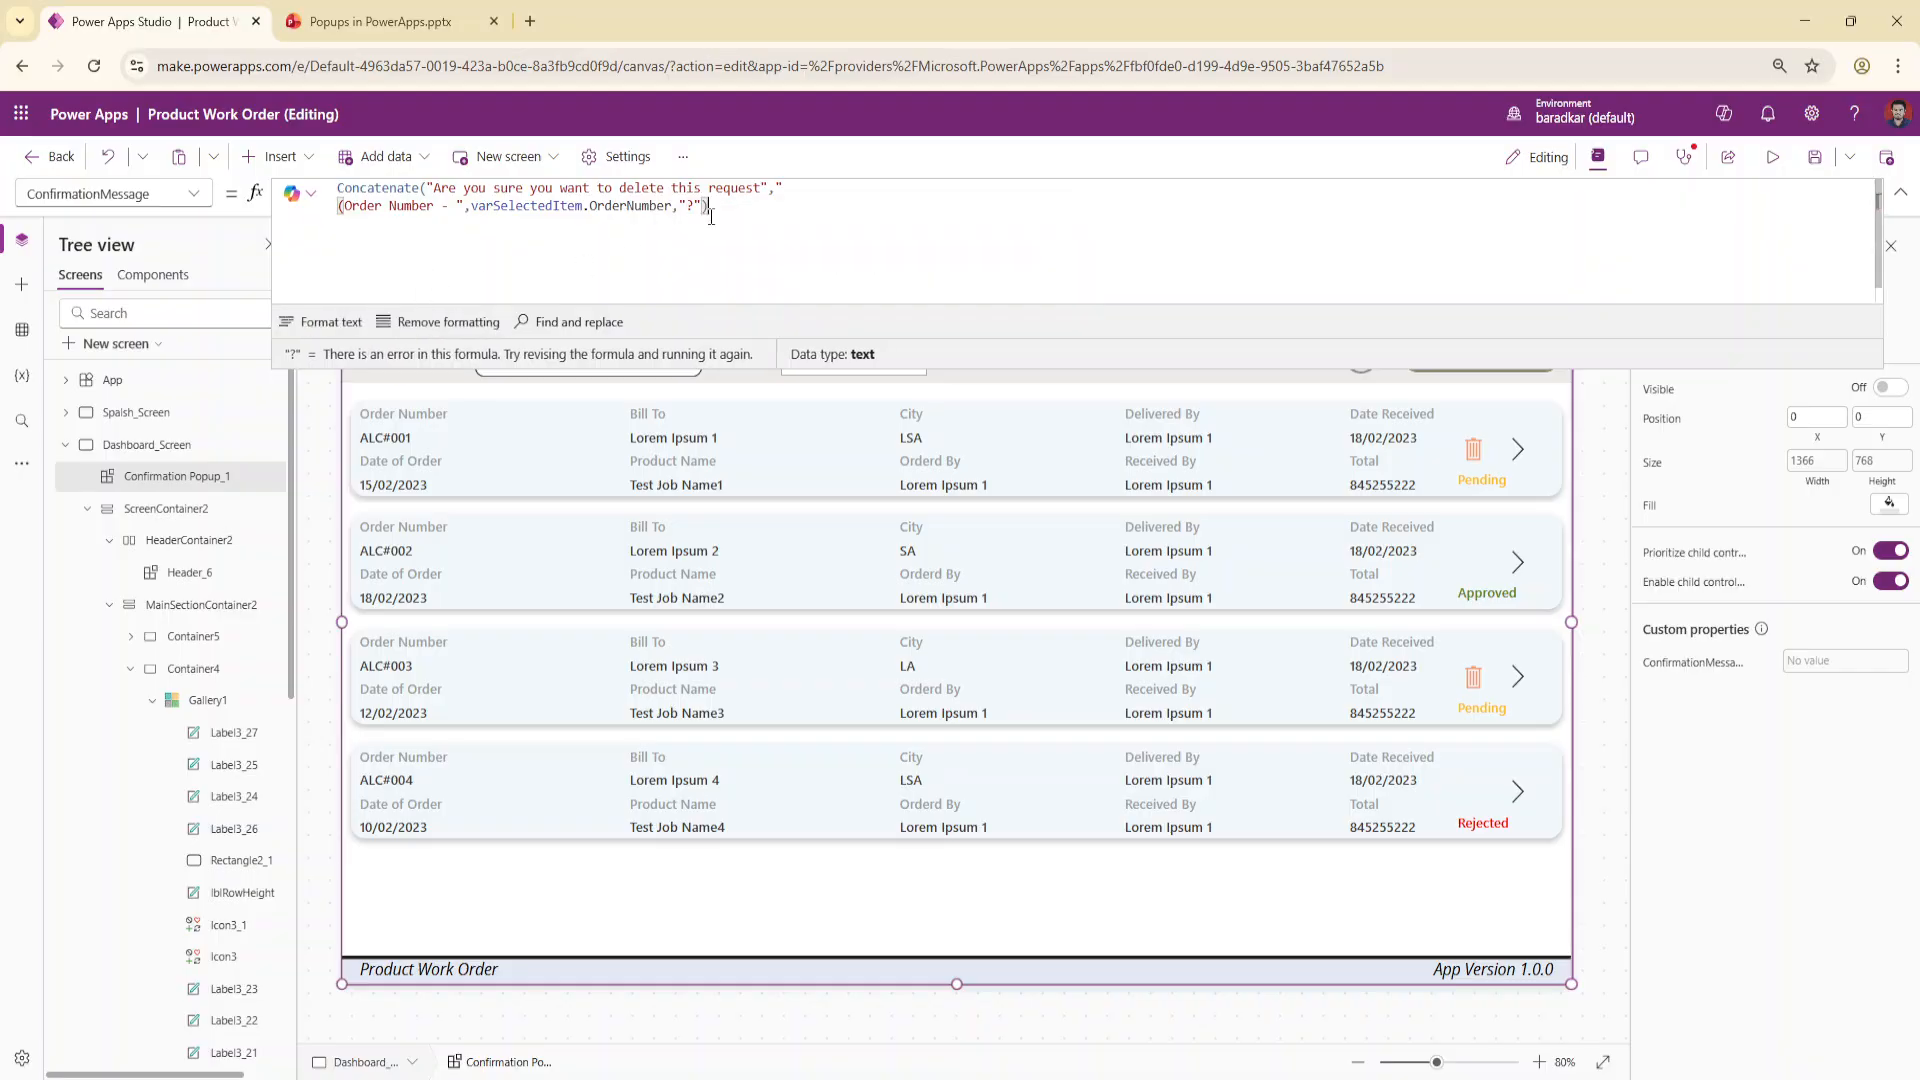
{"action": "left_click", "coordinate": [1617, 442]}
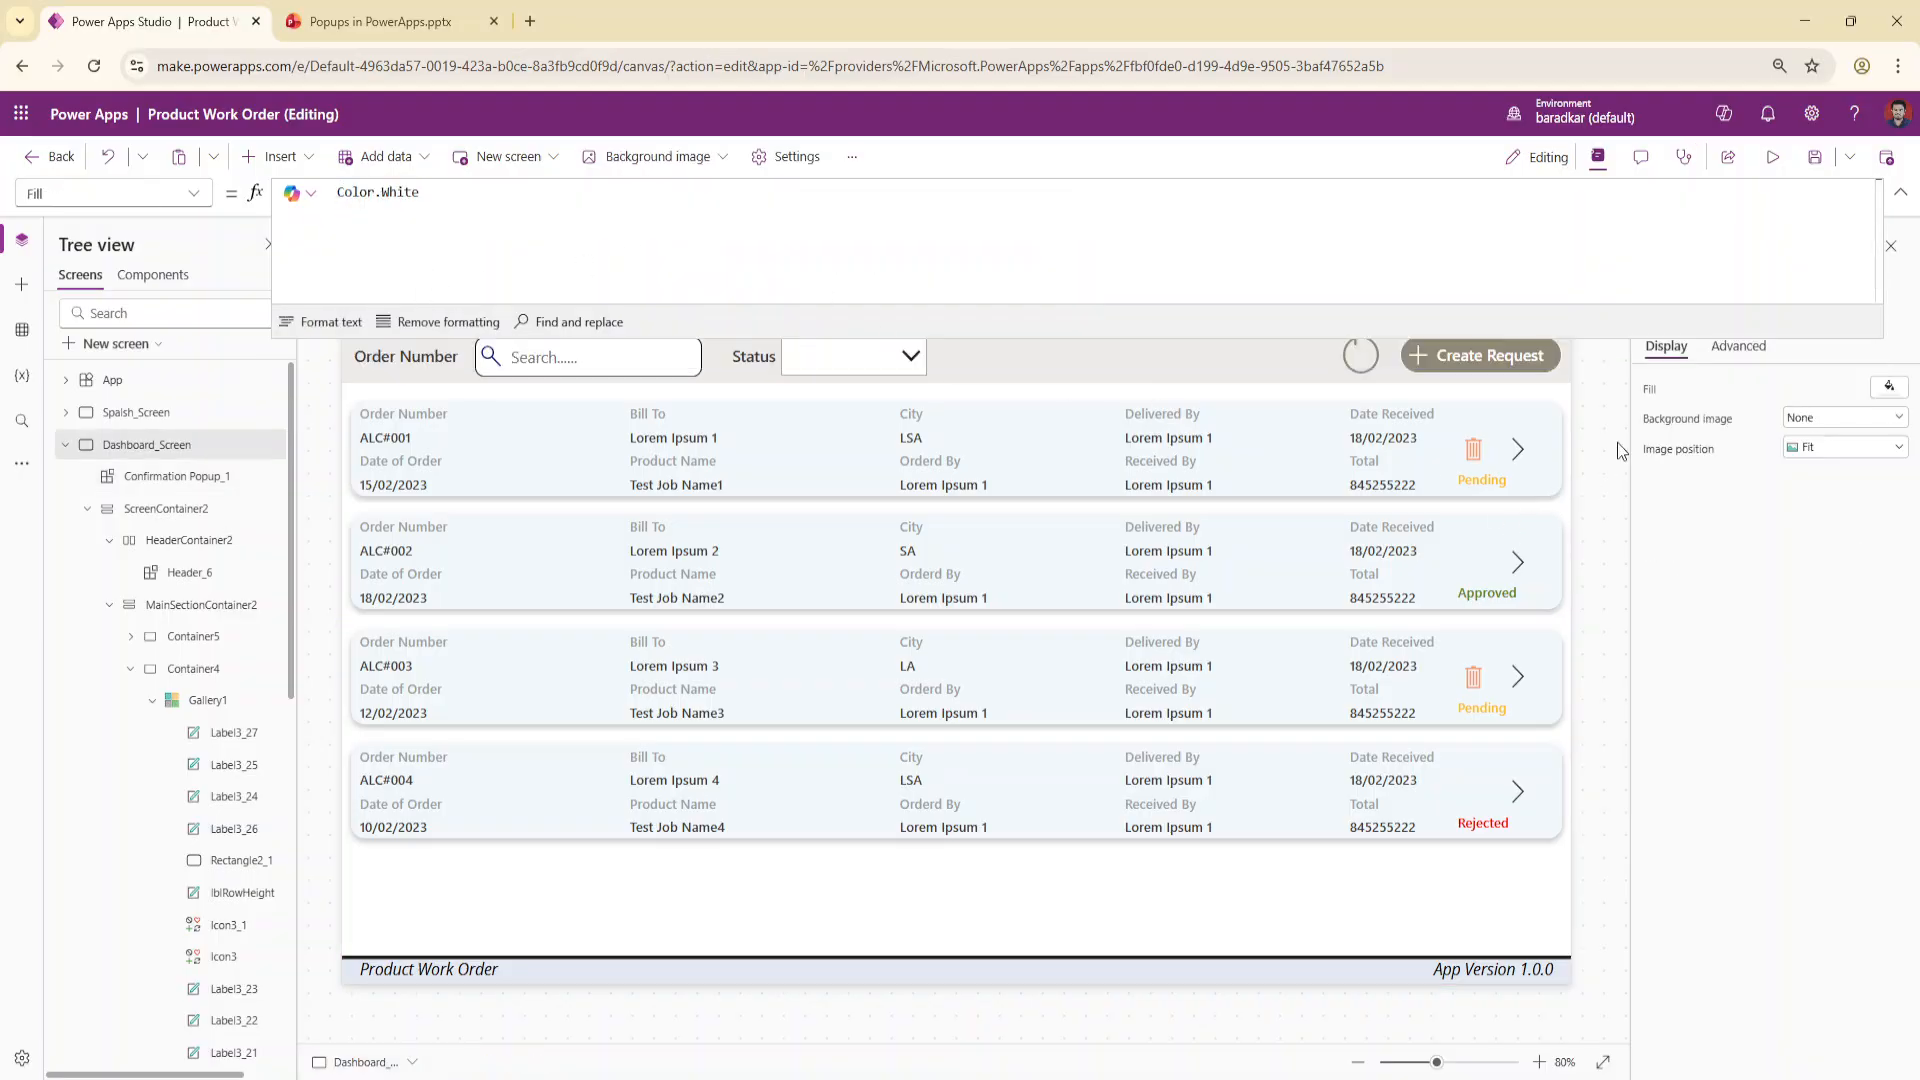
Preview the app, open and cancel the delete popup for the first request, and reopen it to check the message
{"action": "left_click", "coordinate": [1773, 157]}
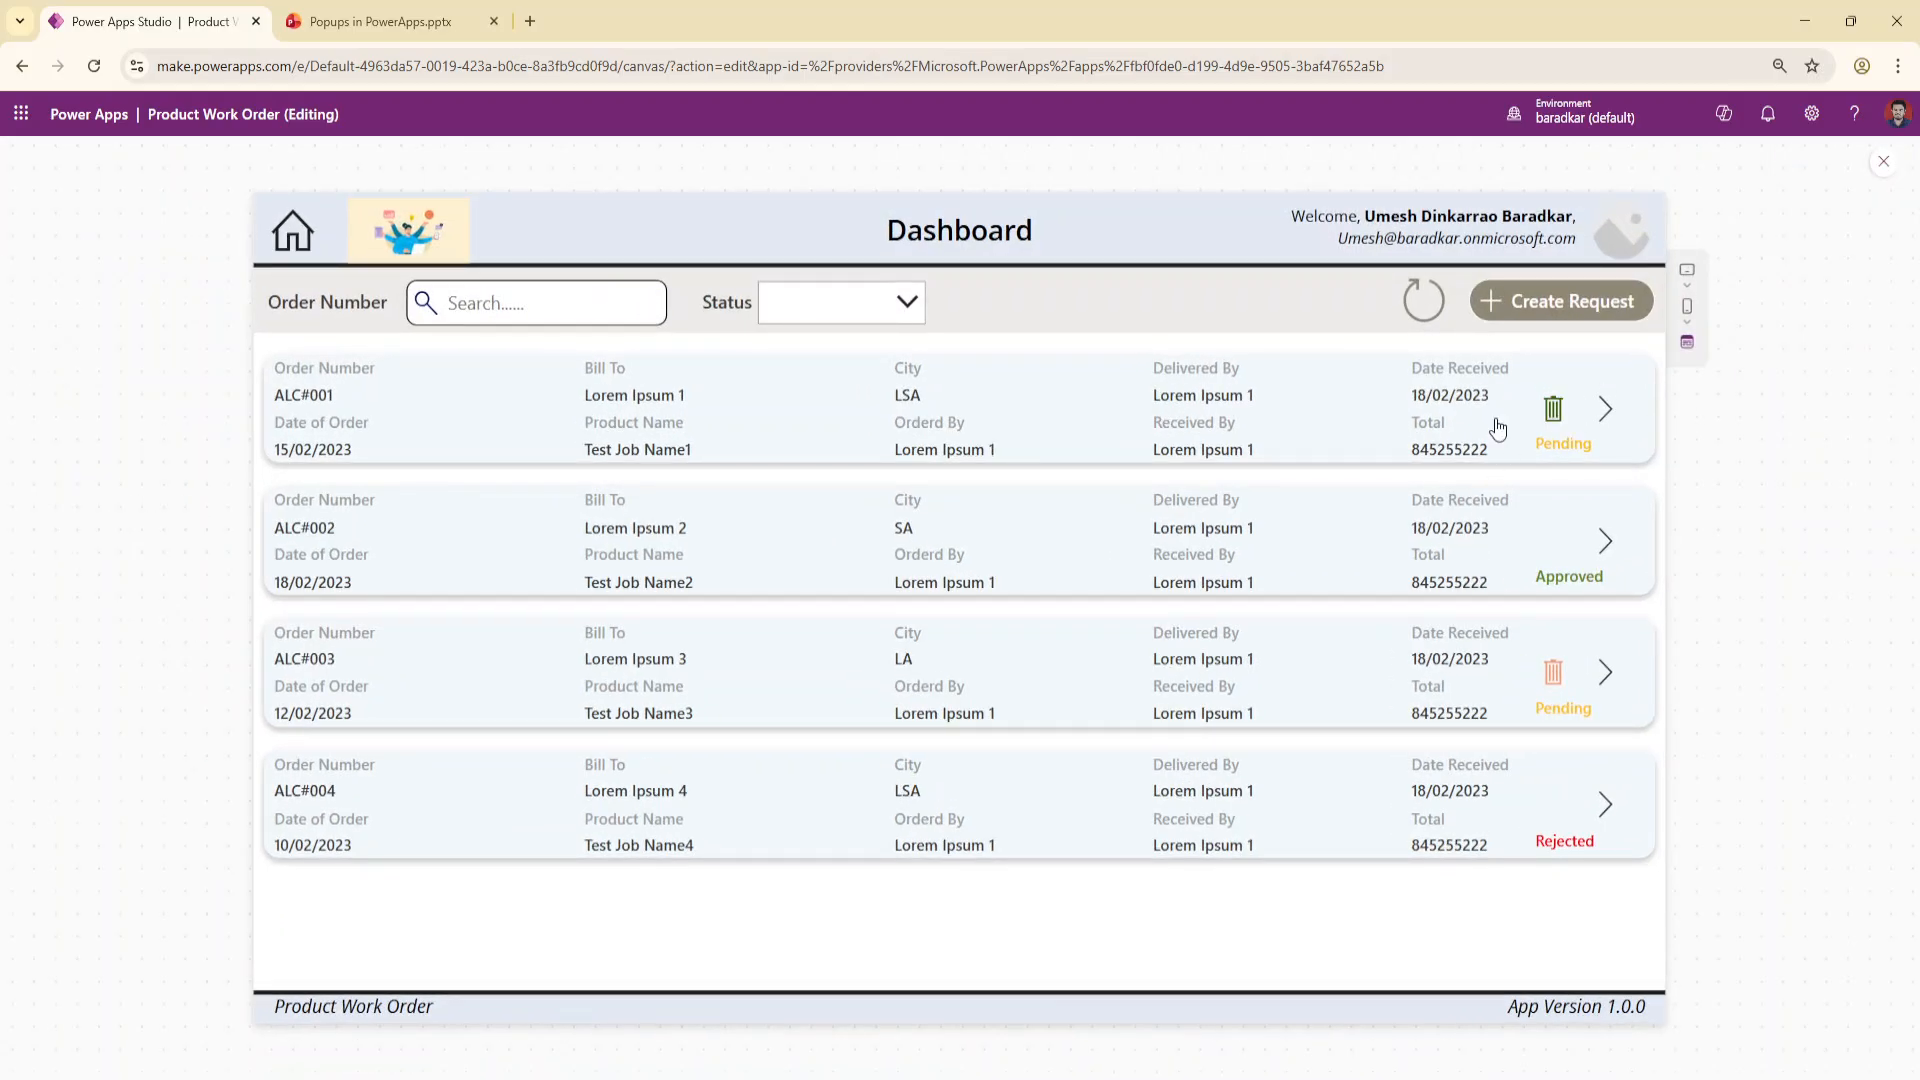
{"action": "left_click", "coordinate": [1555, 410]}
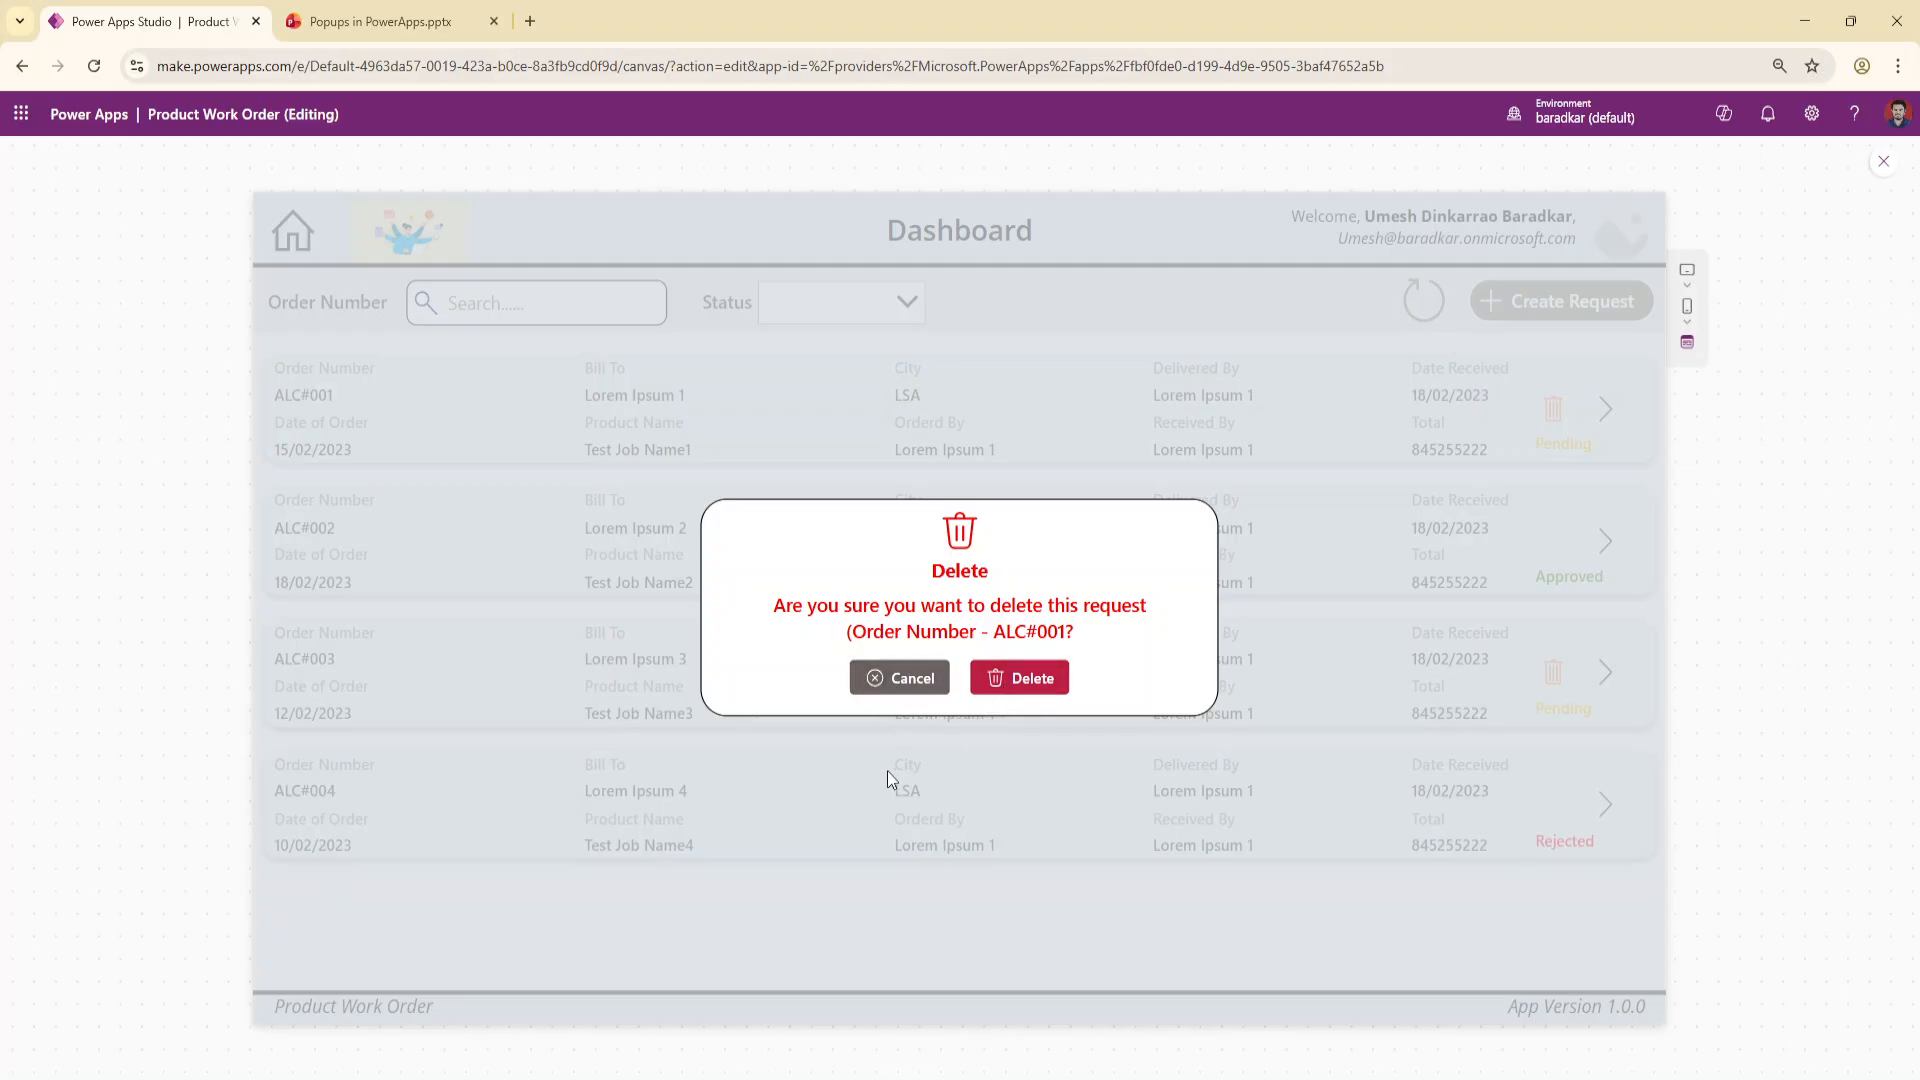
{"action": "left_click", "coordinate": [895, 678]}
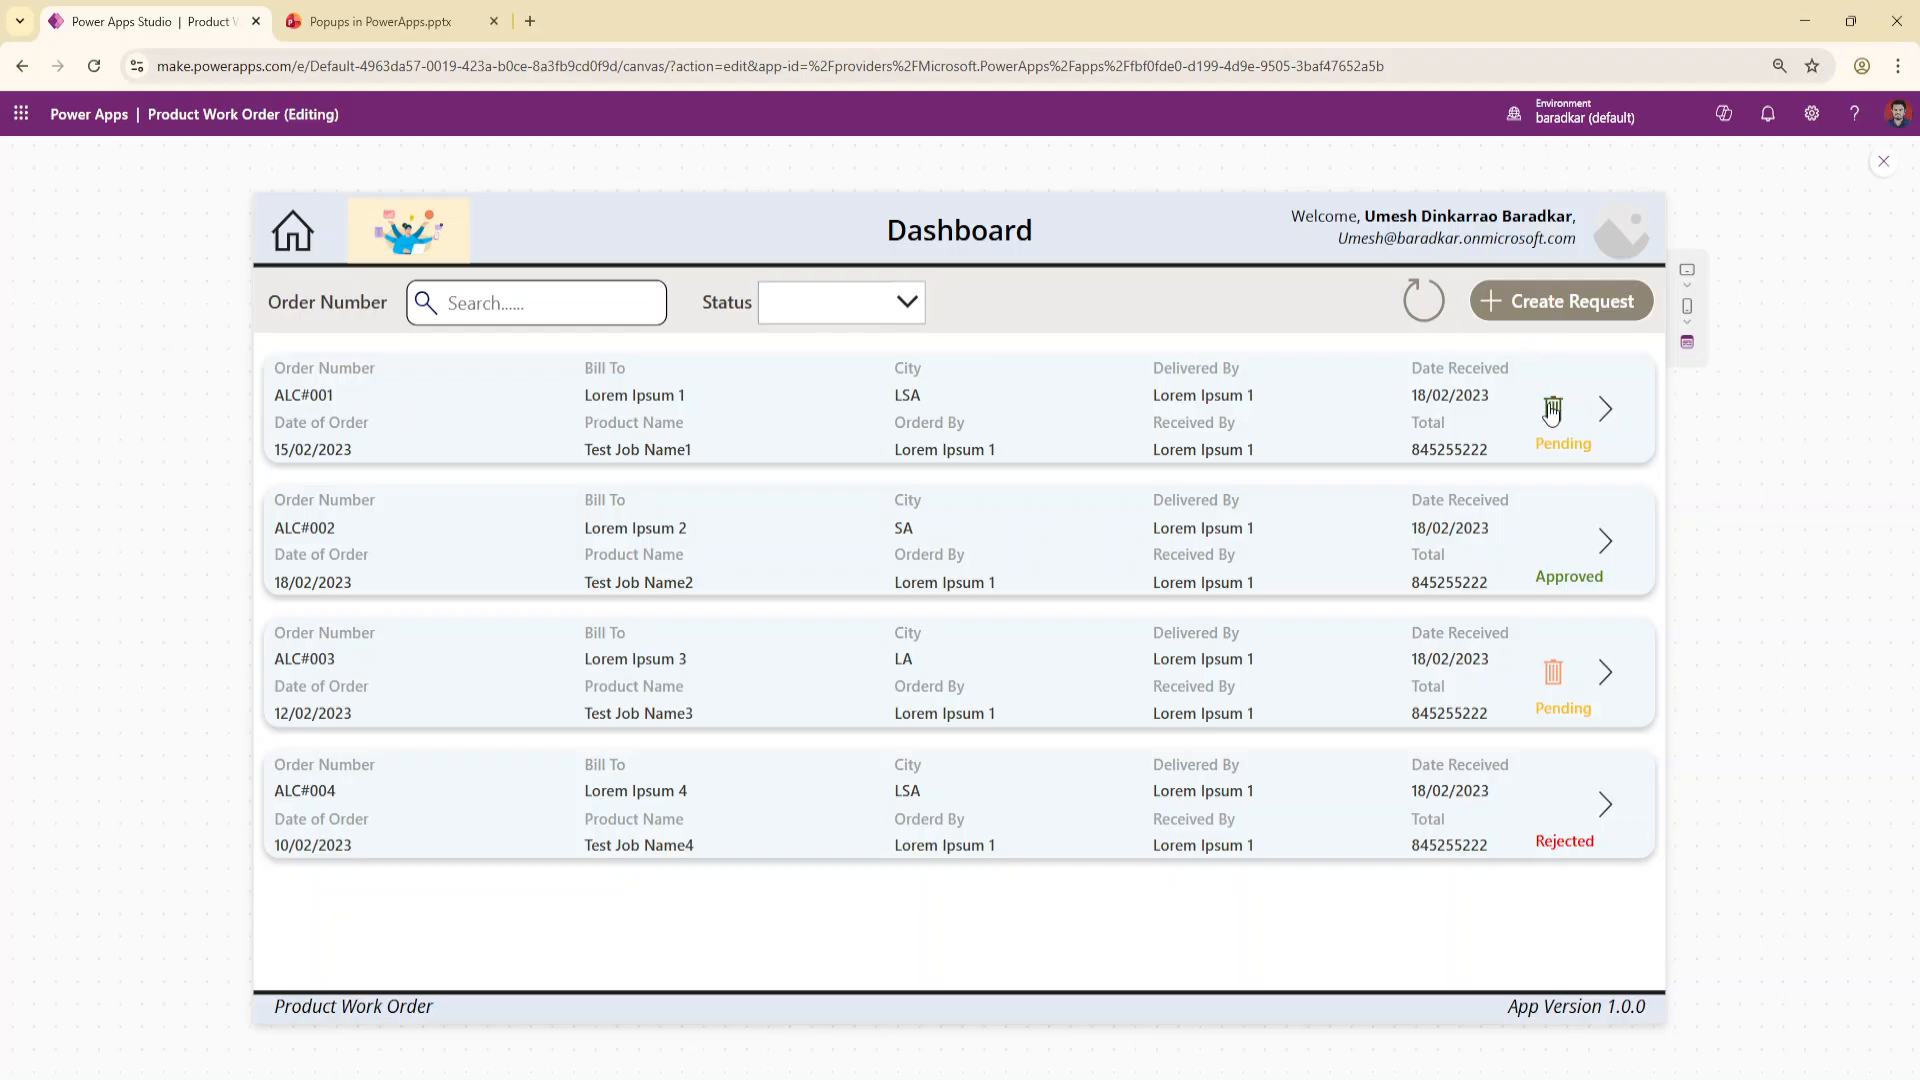
{"action": "left_click", "coordinate": [1552, 410]}
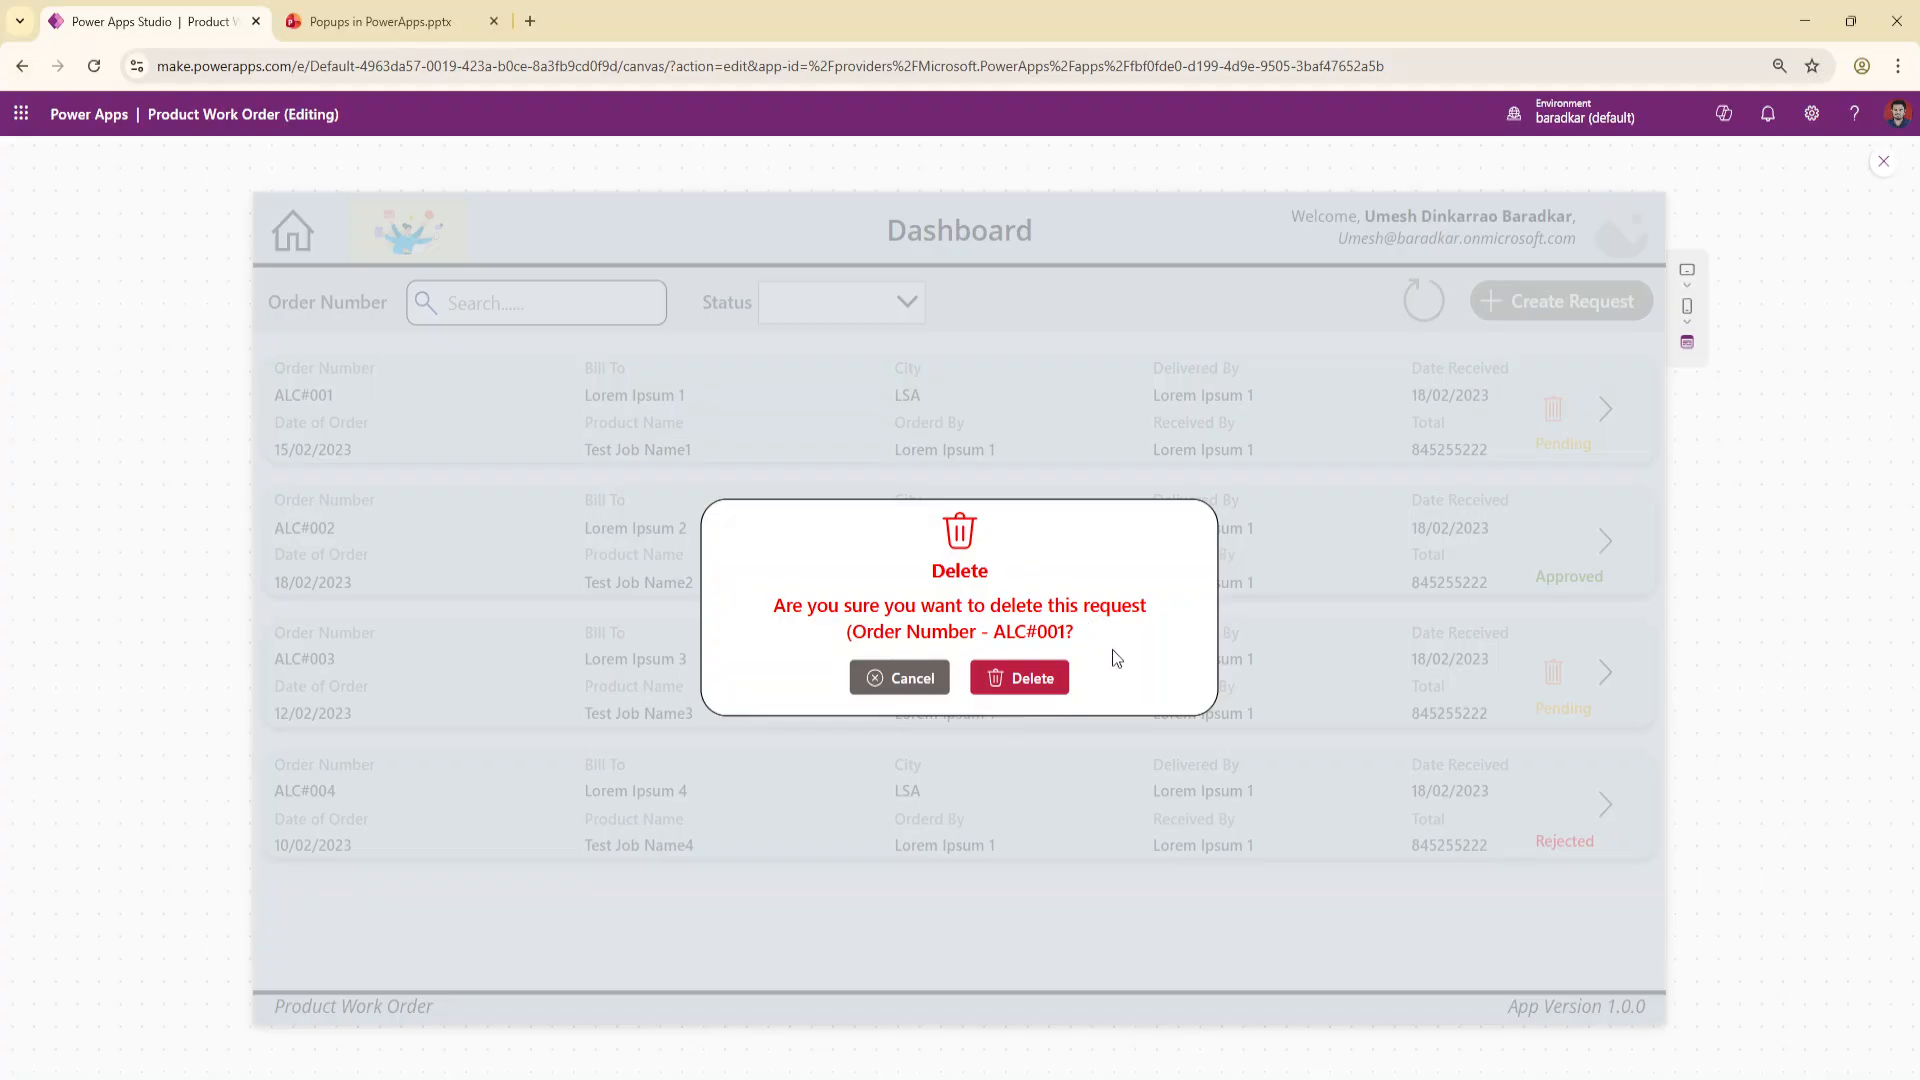
{"action": "key", "text": "Escape"}
Change the last string of the popup's ConfirmationMessage formula to ")?" so the order number's parenthesis closes
{"action": "left_click", "coordinate": [1040, 628]}
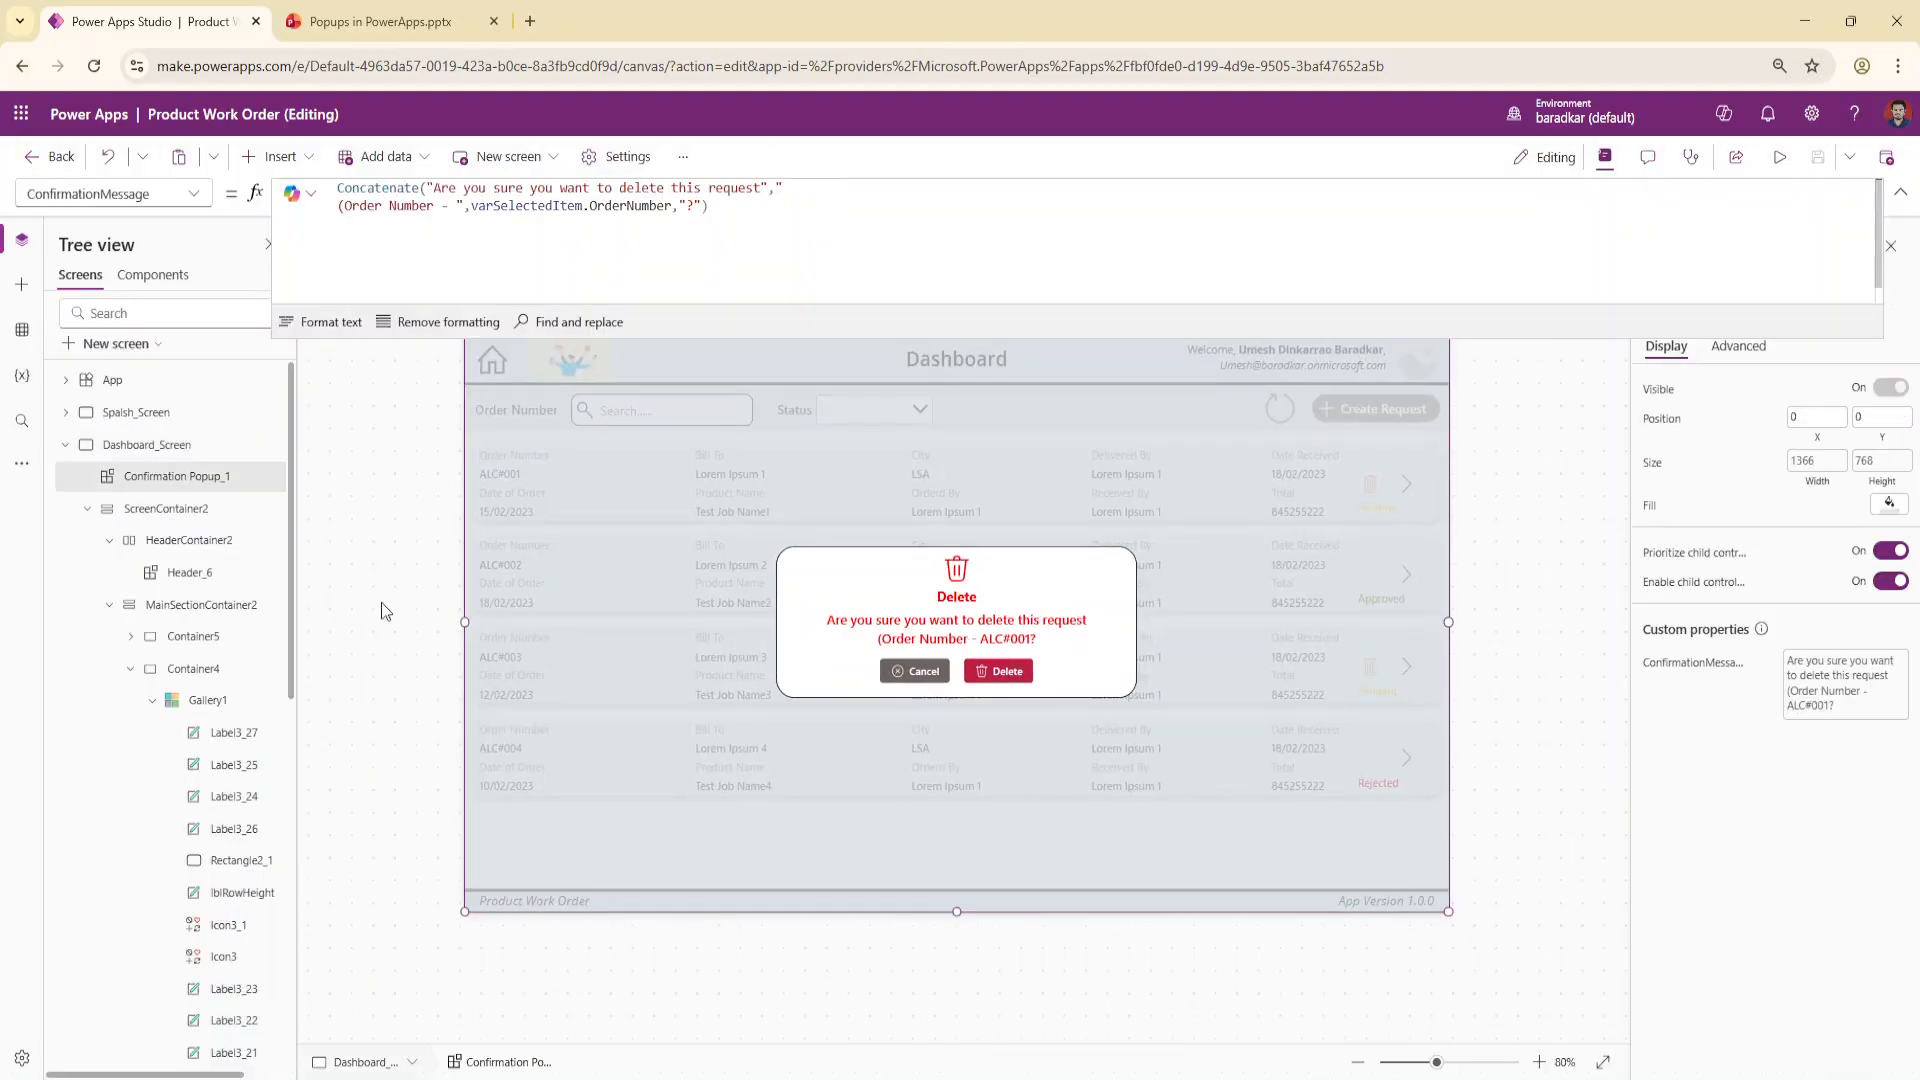
{"action": "left_click", "coordinate": [699, 205]}
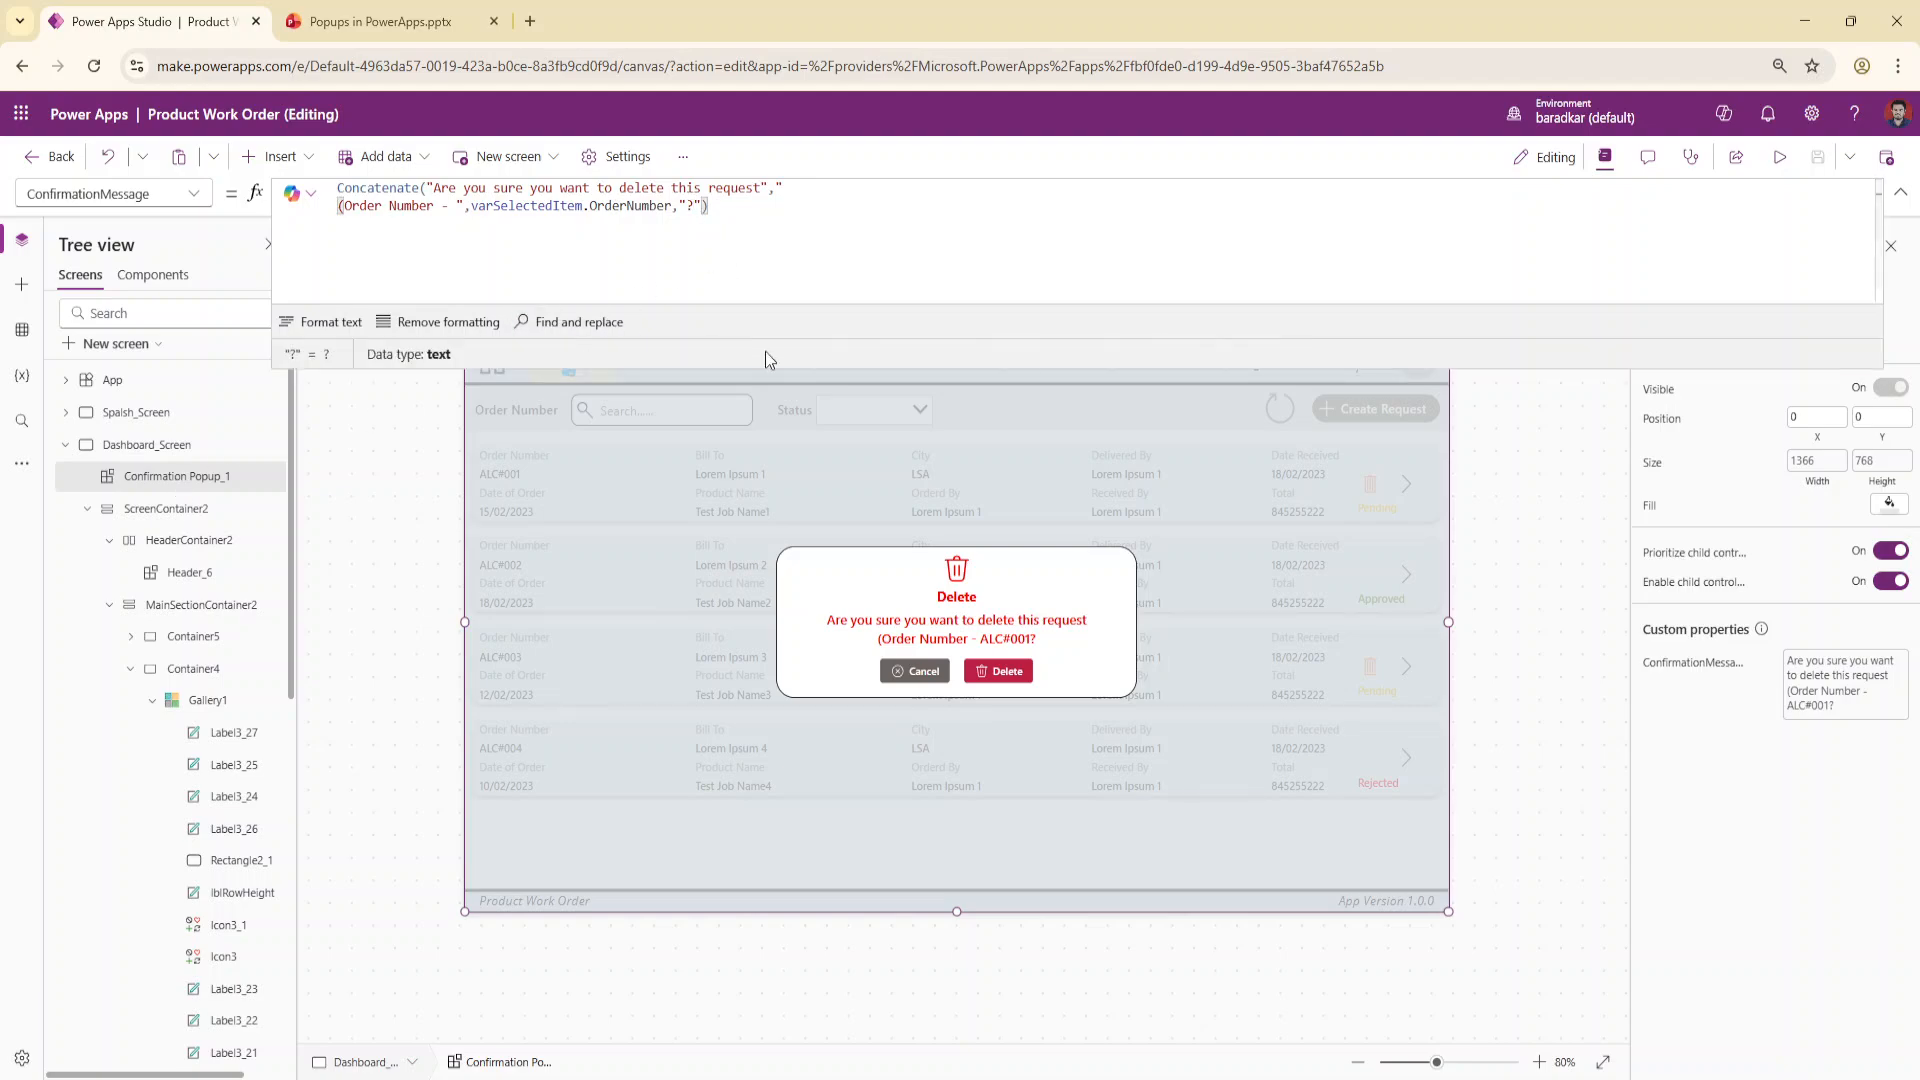
{"action": "type", "text": ")"}
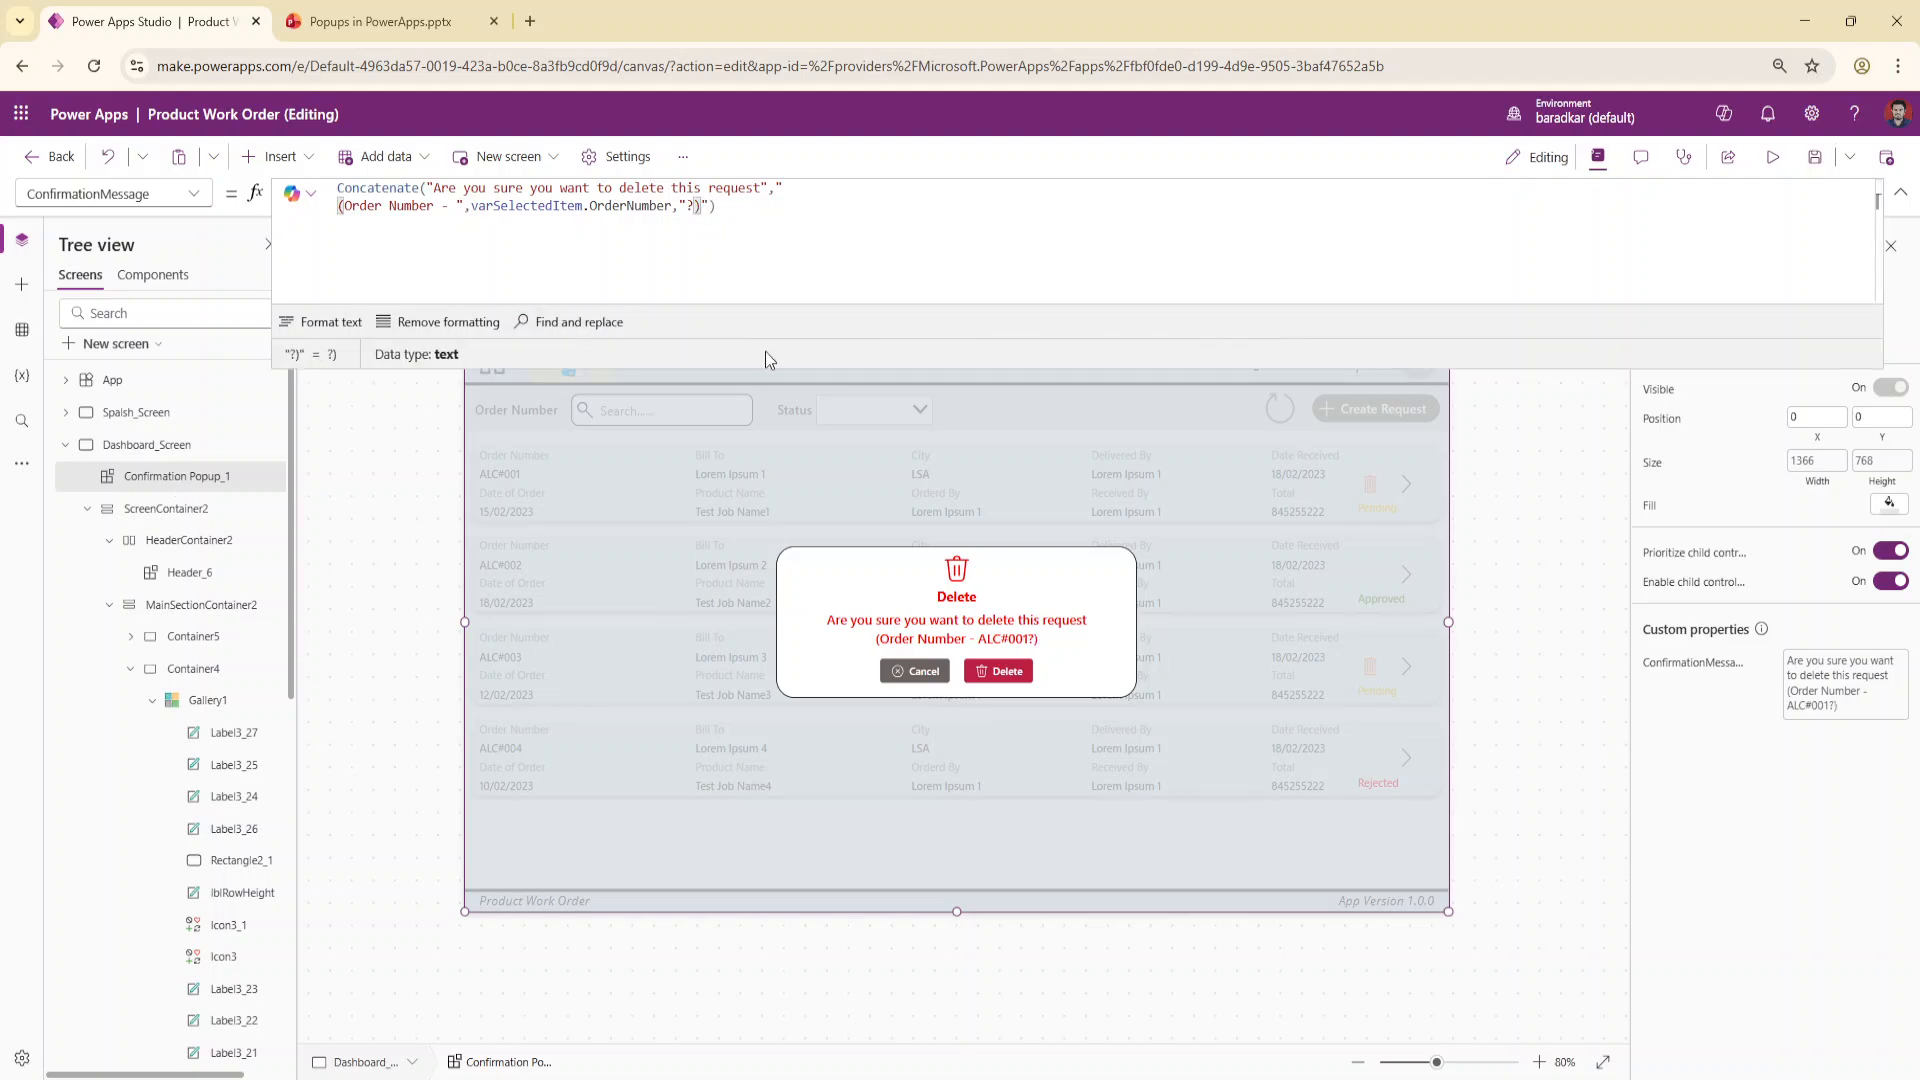
{"action": "key", "text": "BackSpace"}
Test the popup's Cancel and Delete actions in preview, deleting the first Pending request and cancelling deletion of the remaining Pending one
{"action": "left_click", "coordinate": [1772, 157]}
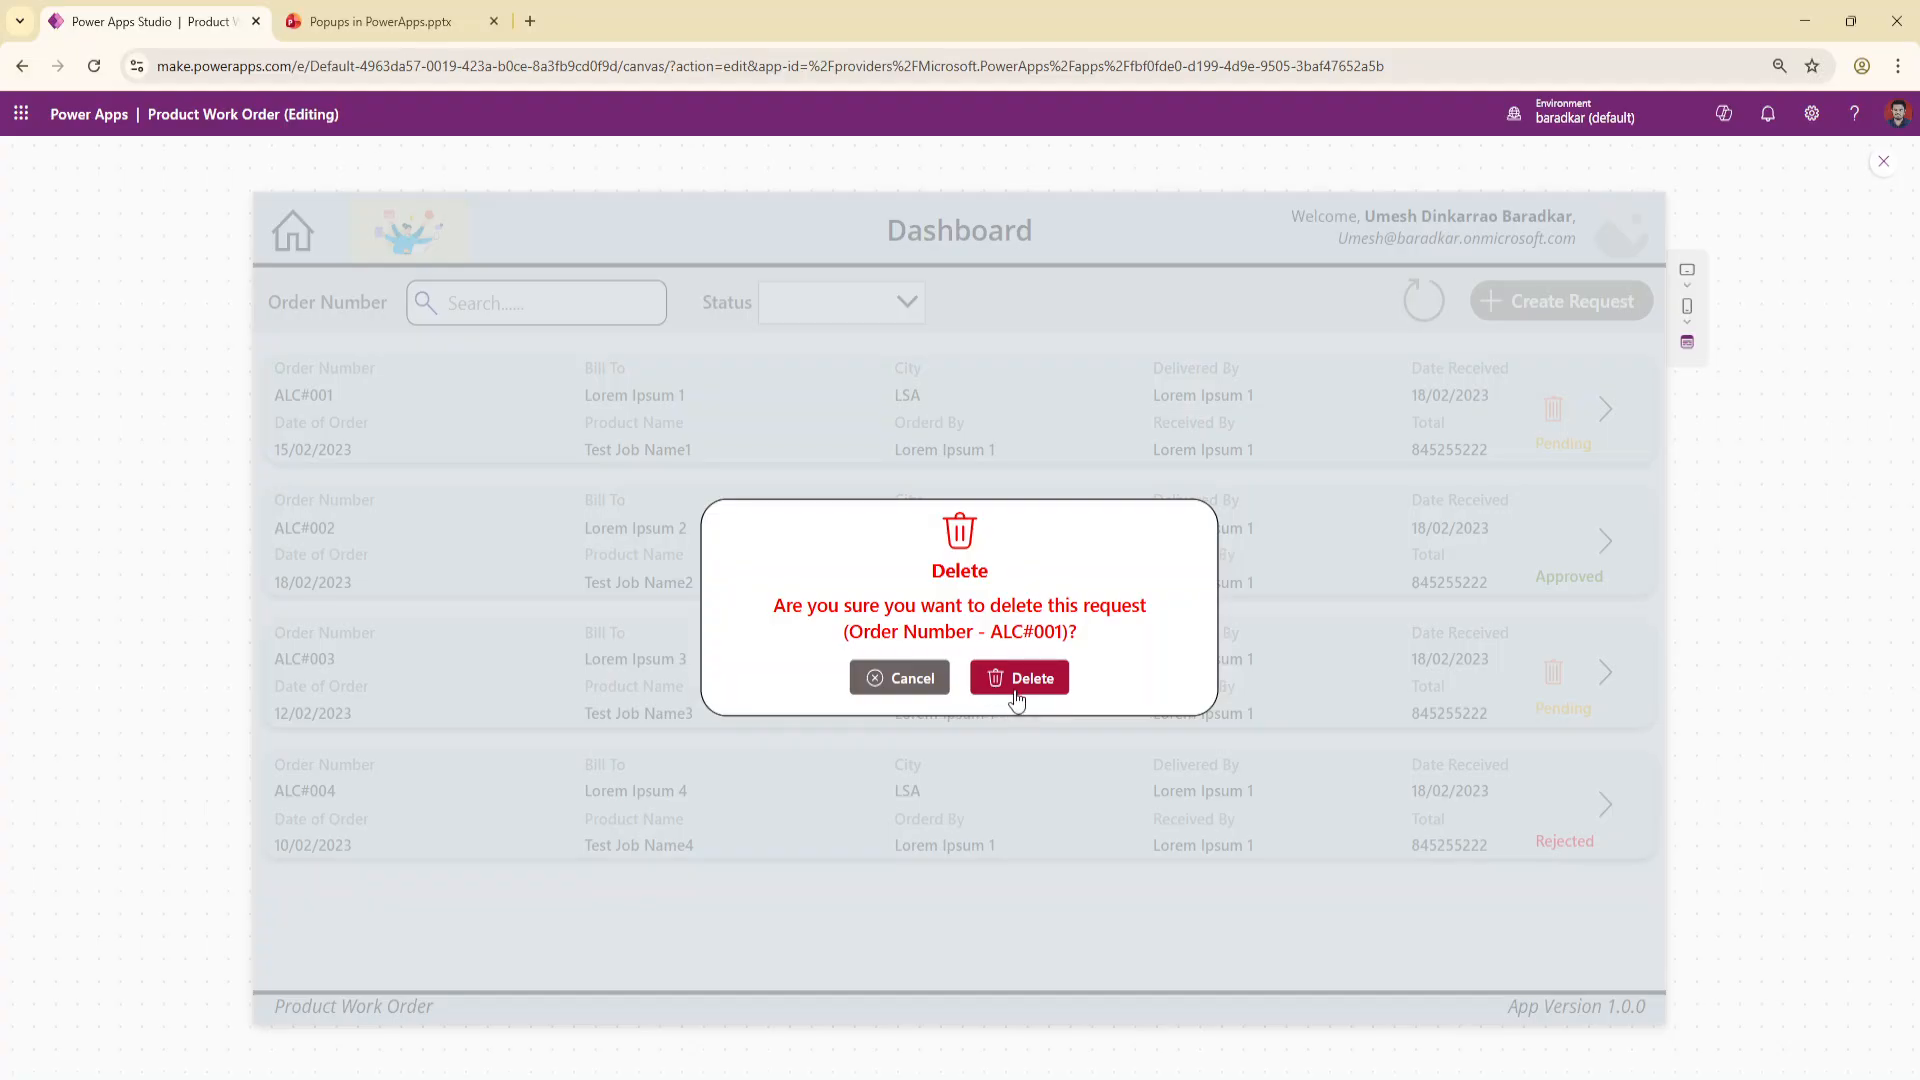
{"action": "left_click", "coordinate": [895, 692]}
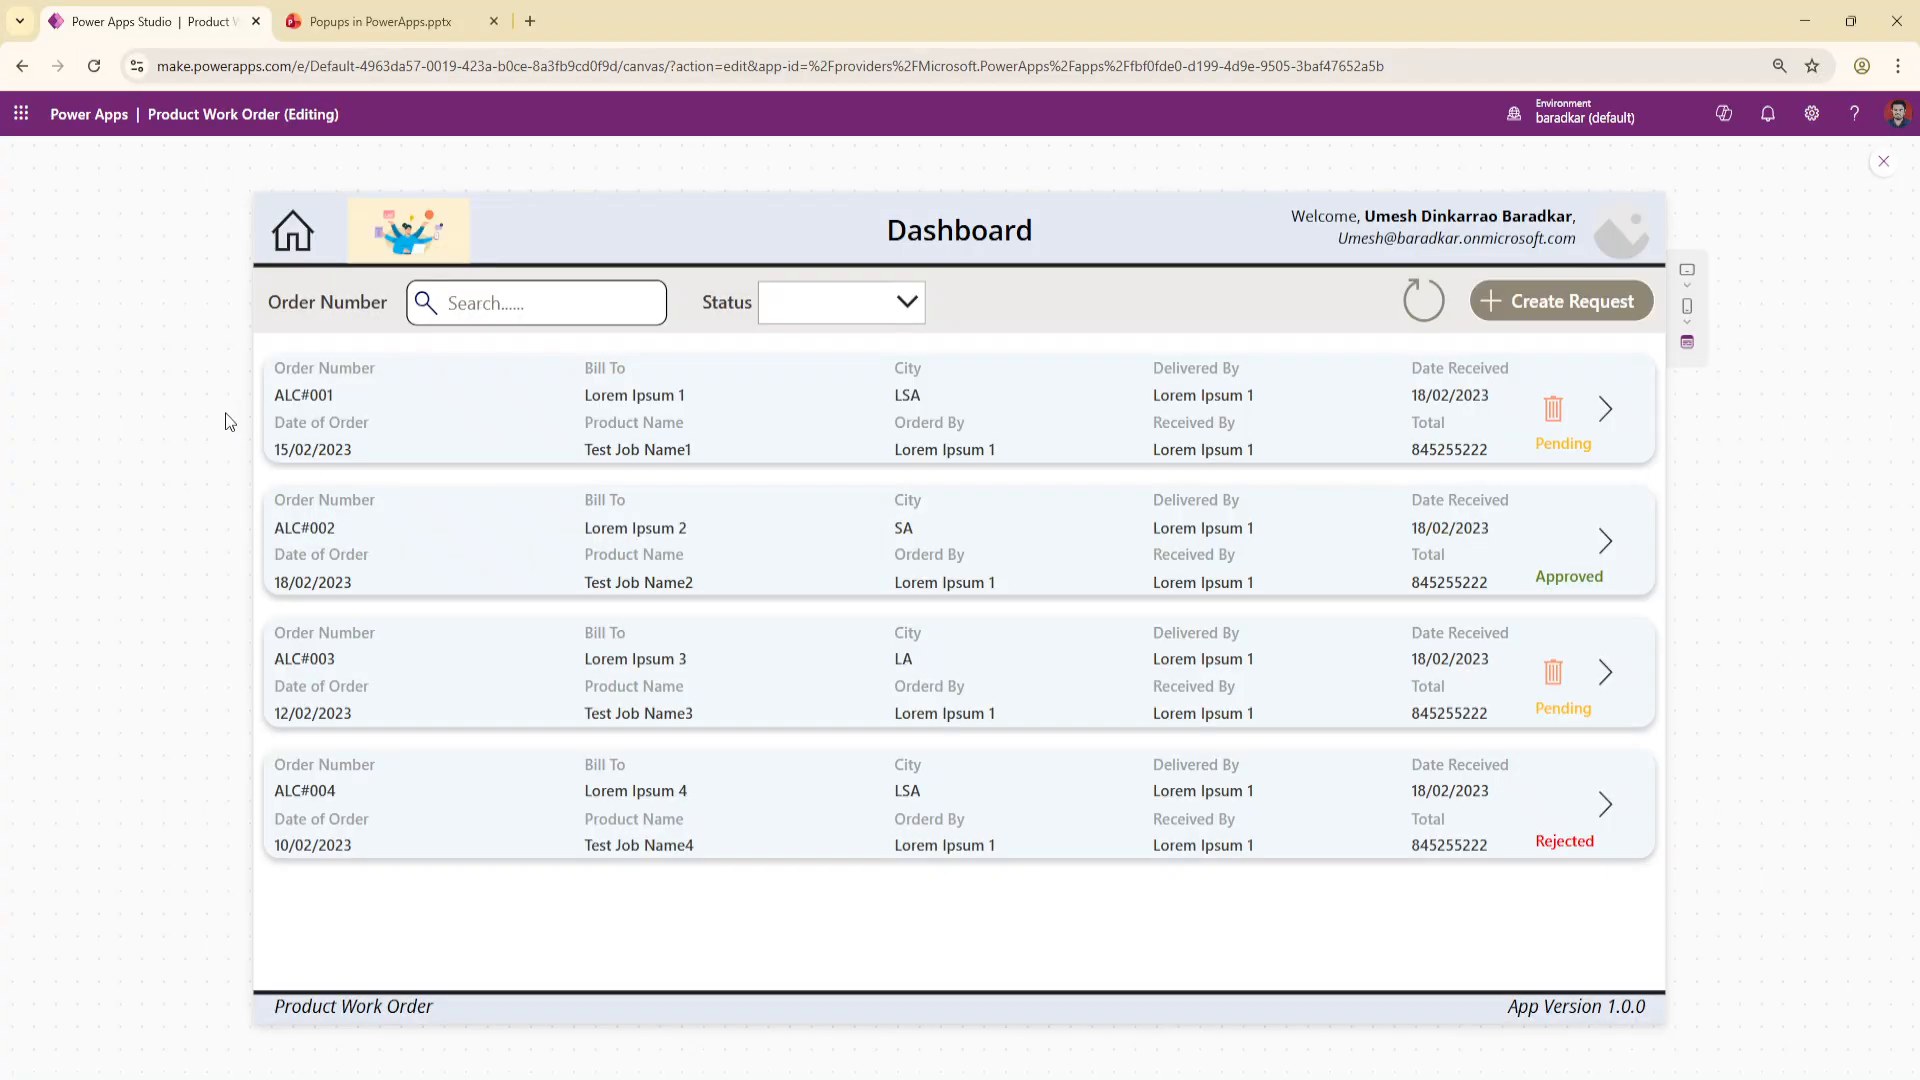
{"action": "left_click", "coordinate": [1555, 410]}
{"action": "left_click", "coordinate": [1029, 677]}
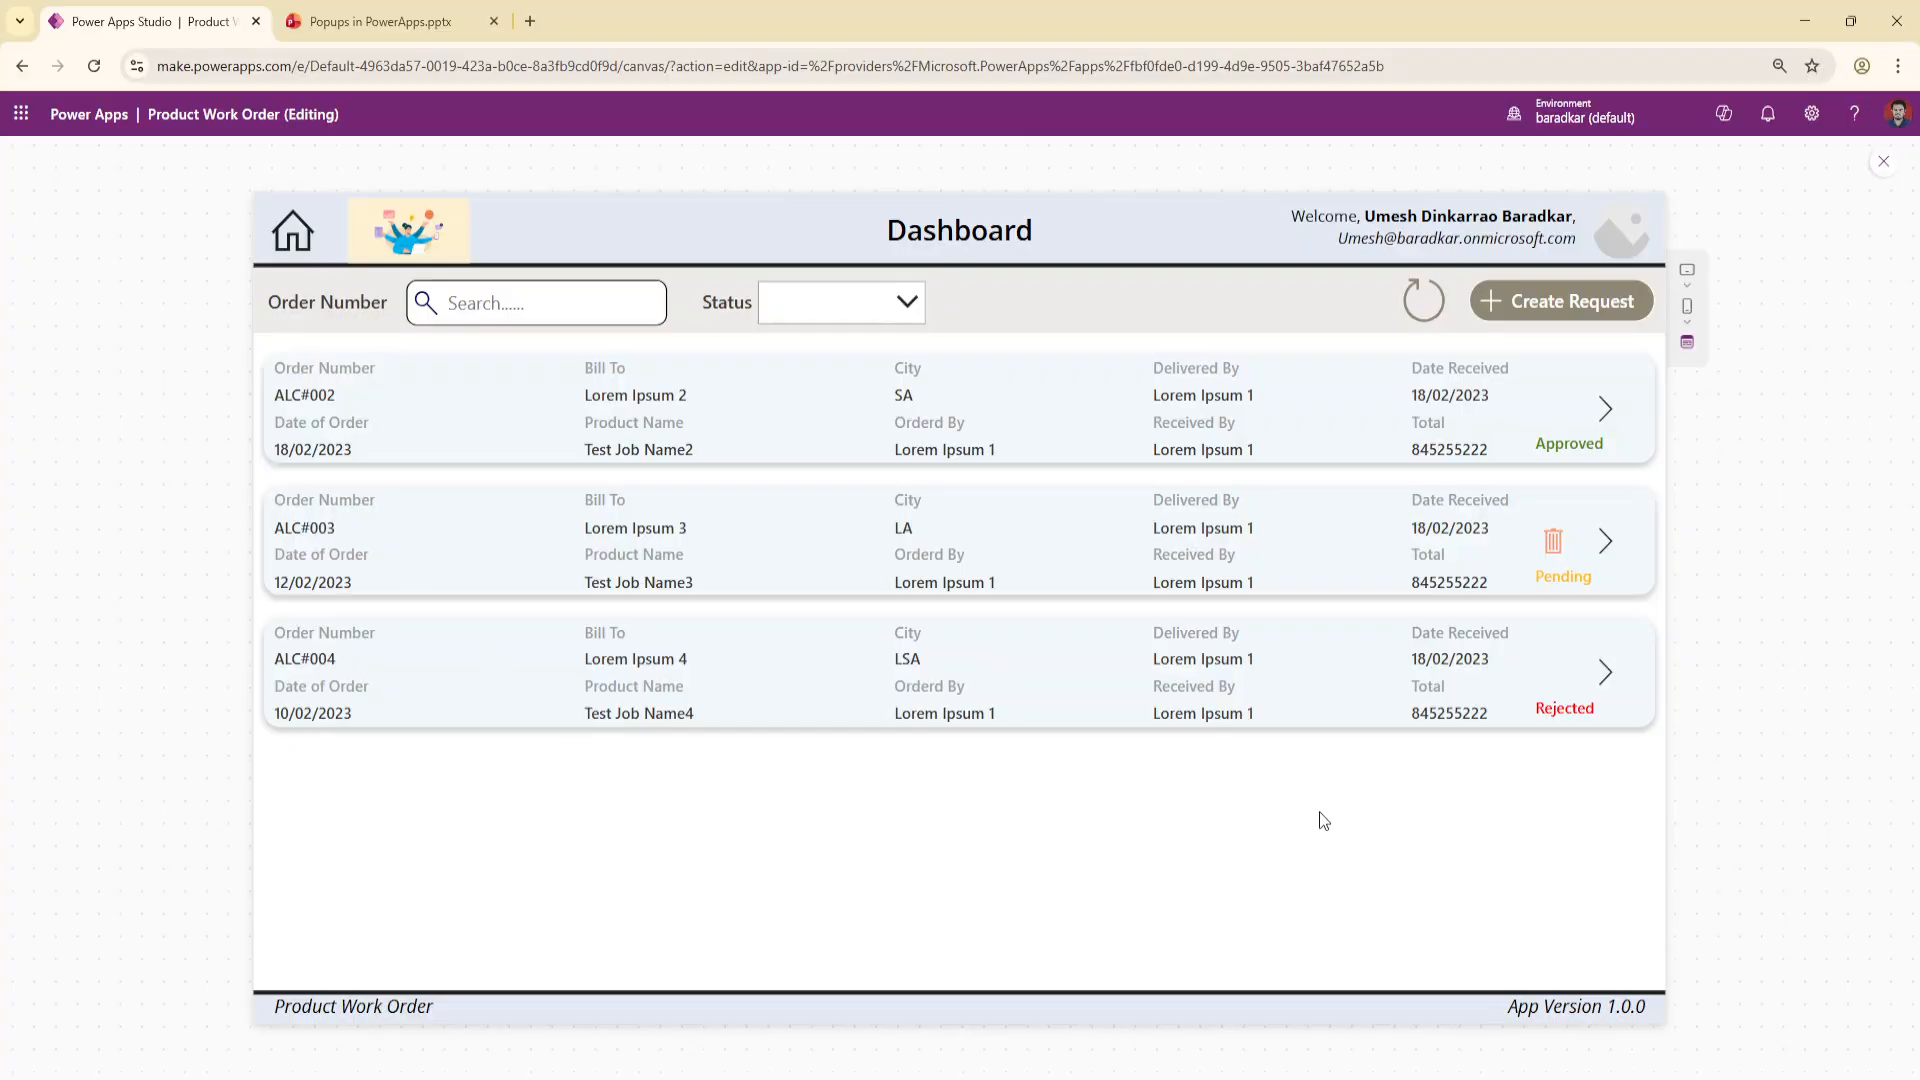
{"action": "left_click", "coordinate": [1553, 541]}
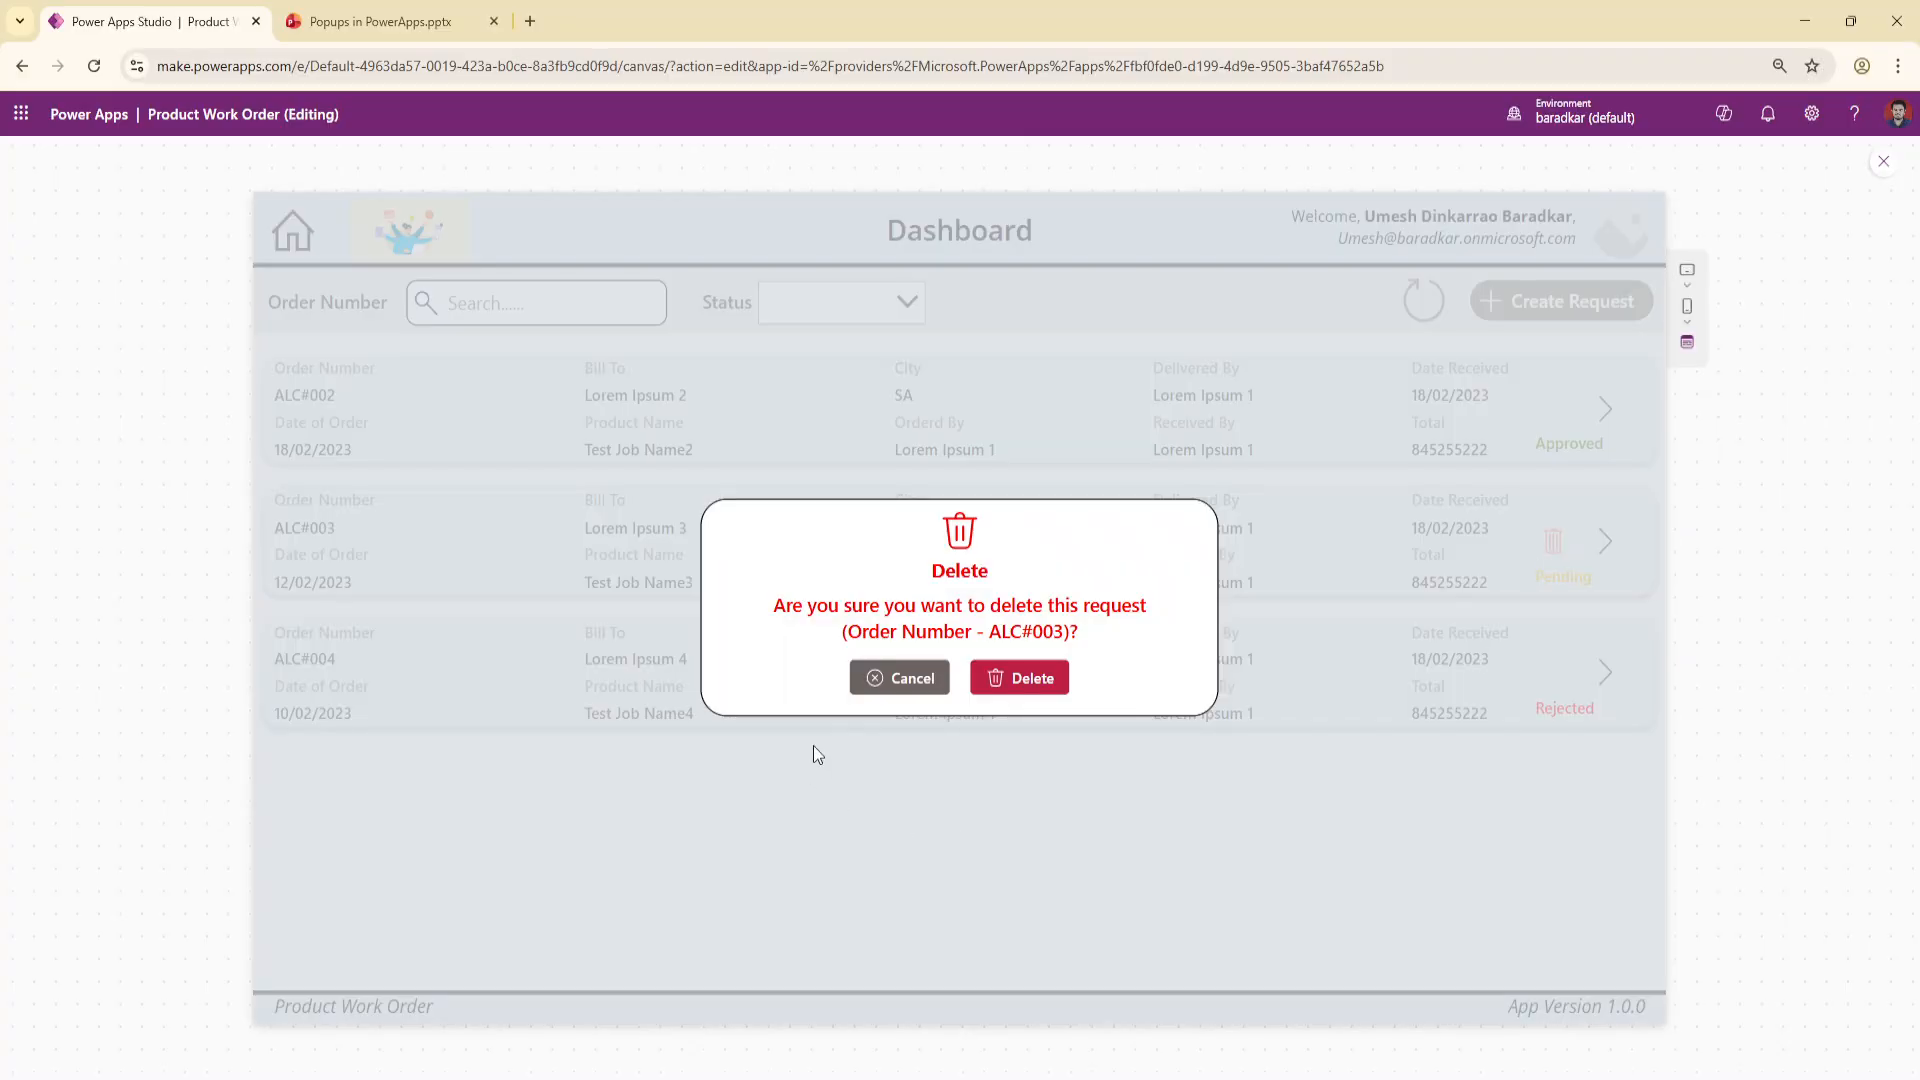
{"action": "left_click", "coordinate": [873, 680]}
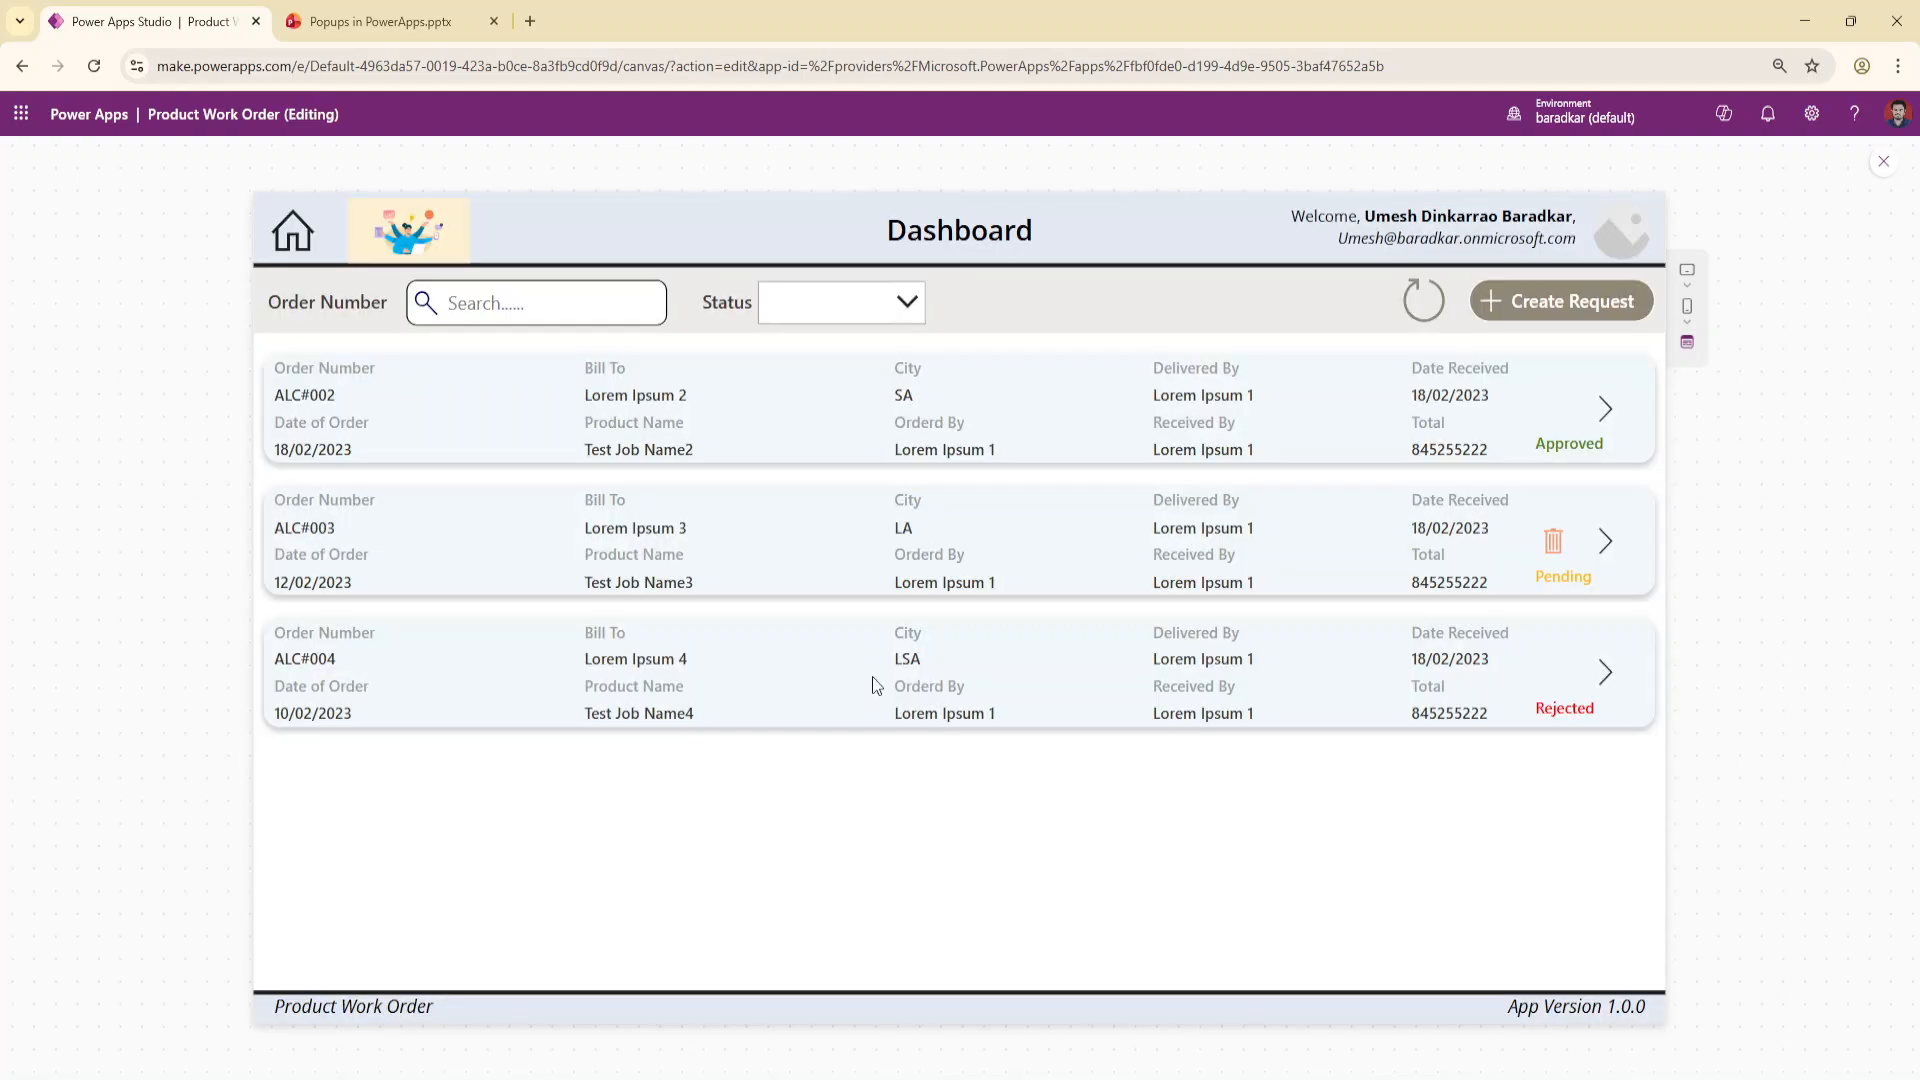